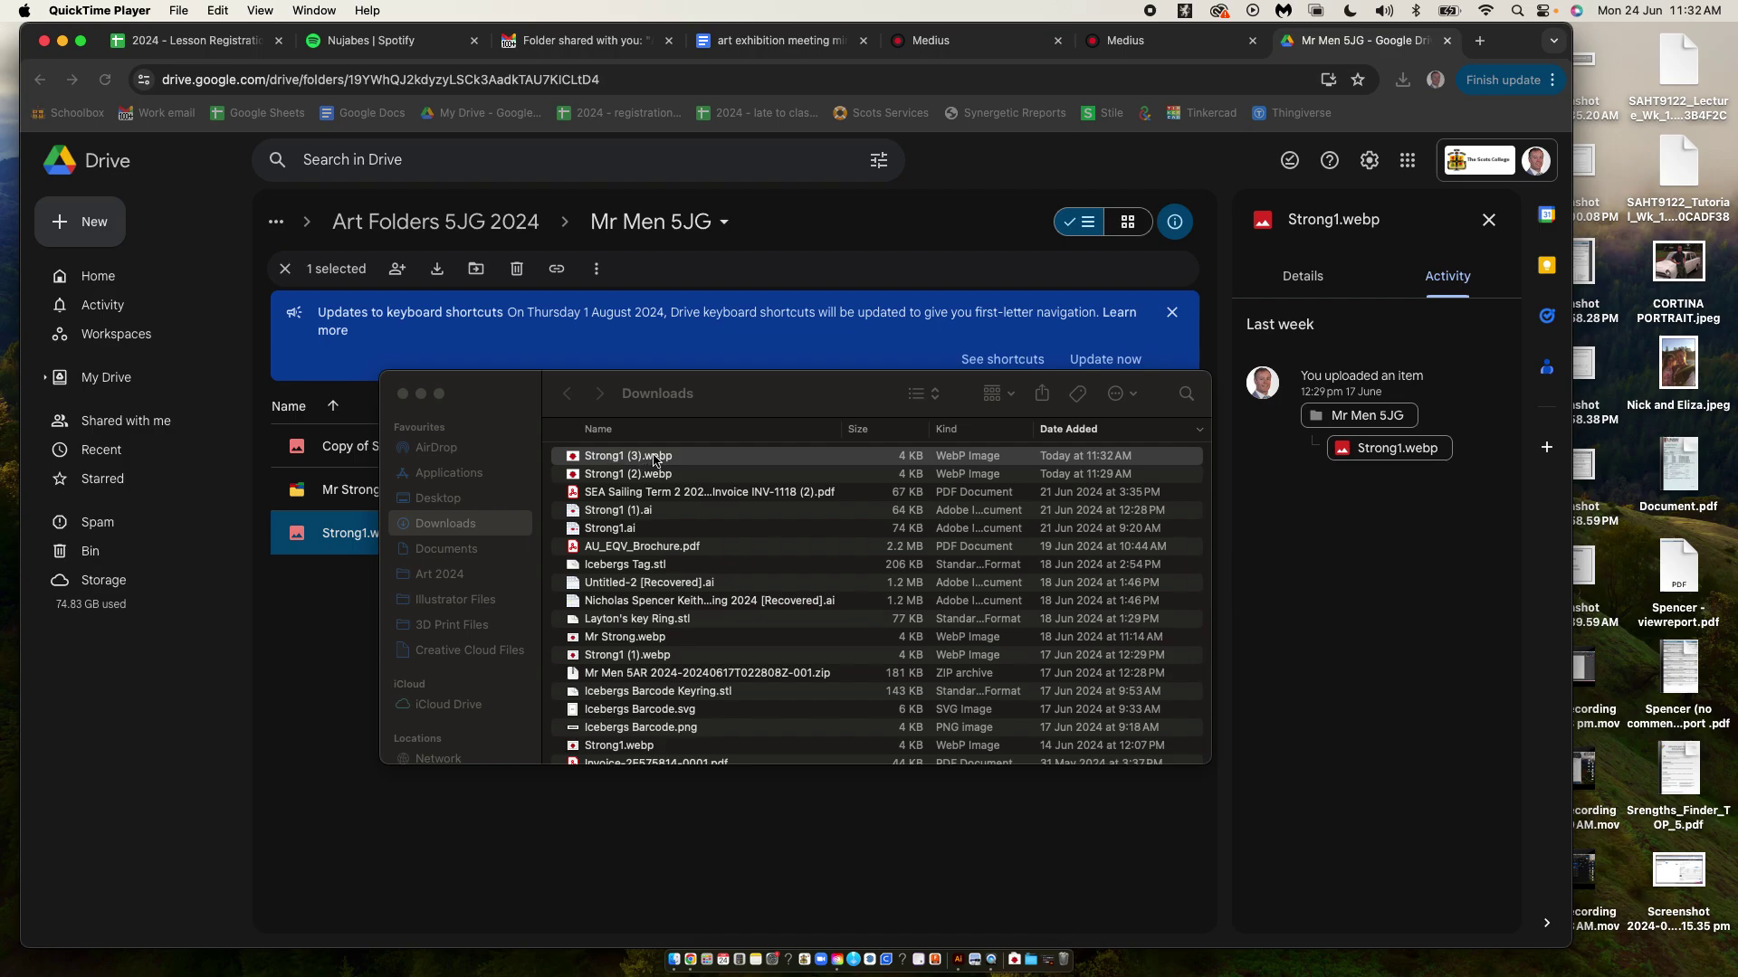
- Open Strong1 (3).webp from Downloads in Adobe Illustrator 2024 via Open With
{"action": "scroll", "coordinate": [655, 460], "scroll_direction": "up", "scroll_amount": 1}
{"action": "right_click", "coordinate": [655, 460]}
{"action": "mouse_move", "coordinate": [715, 486]}
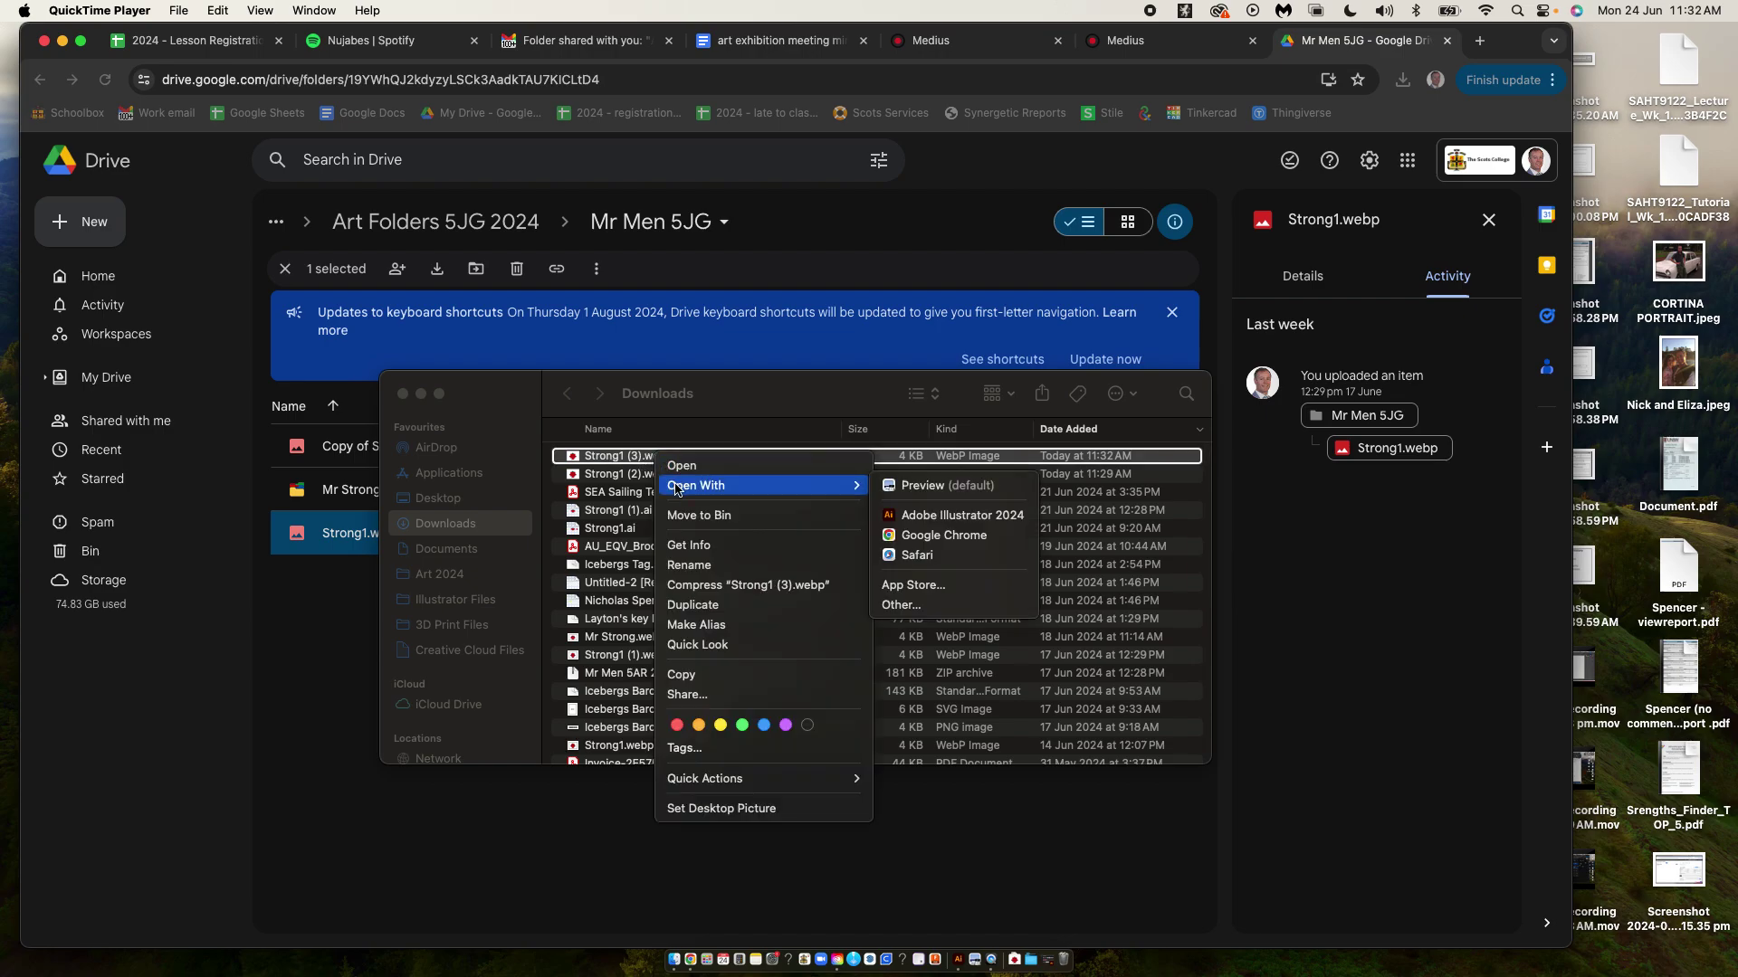
{"action": "left_click", "coordinate": [917, 514]}
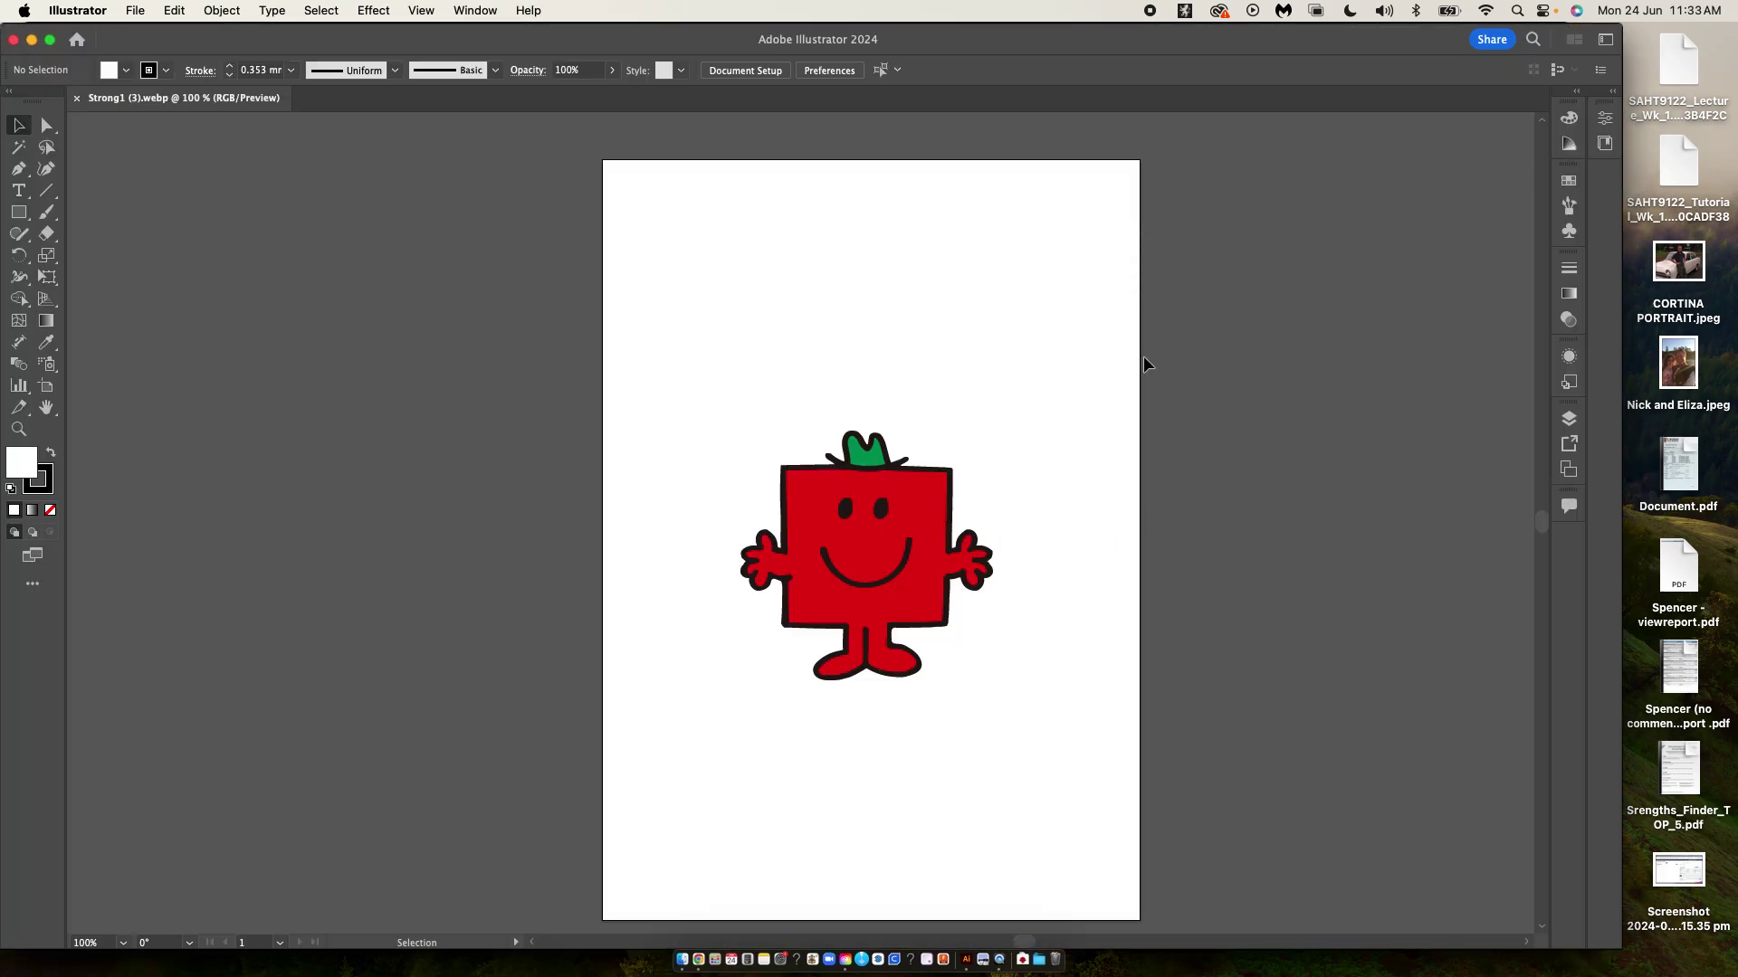
- Switch to the Essentials workspace, then back to Essentials Classic
{"action": "scroll", "coordinate": [1143, 357], "scroll_direction": "right", "scroll_amount": 3}
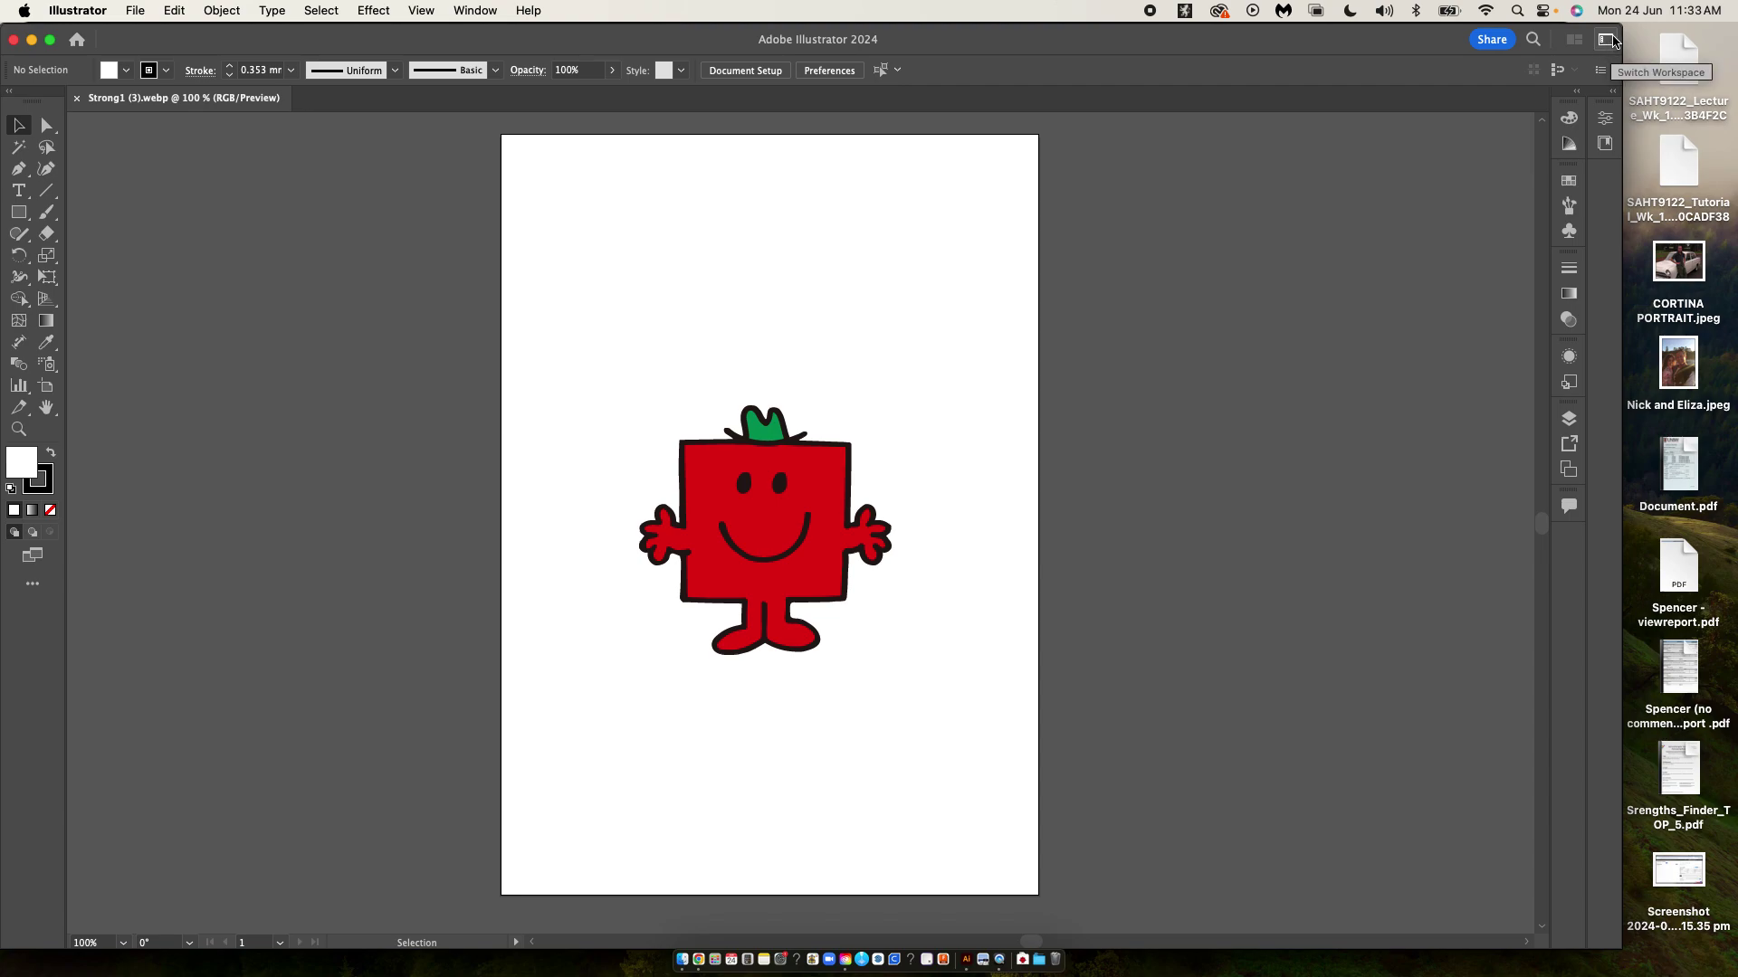
{"action": "left_click", "coordinate": [1607, 40]}
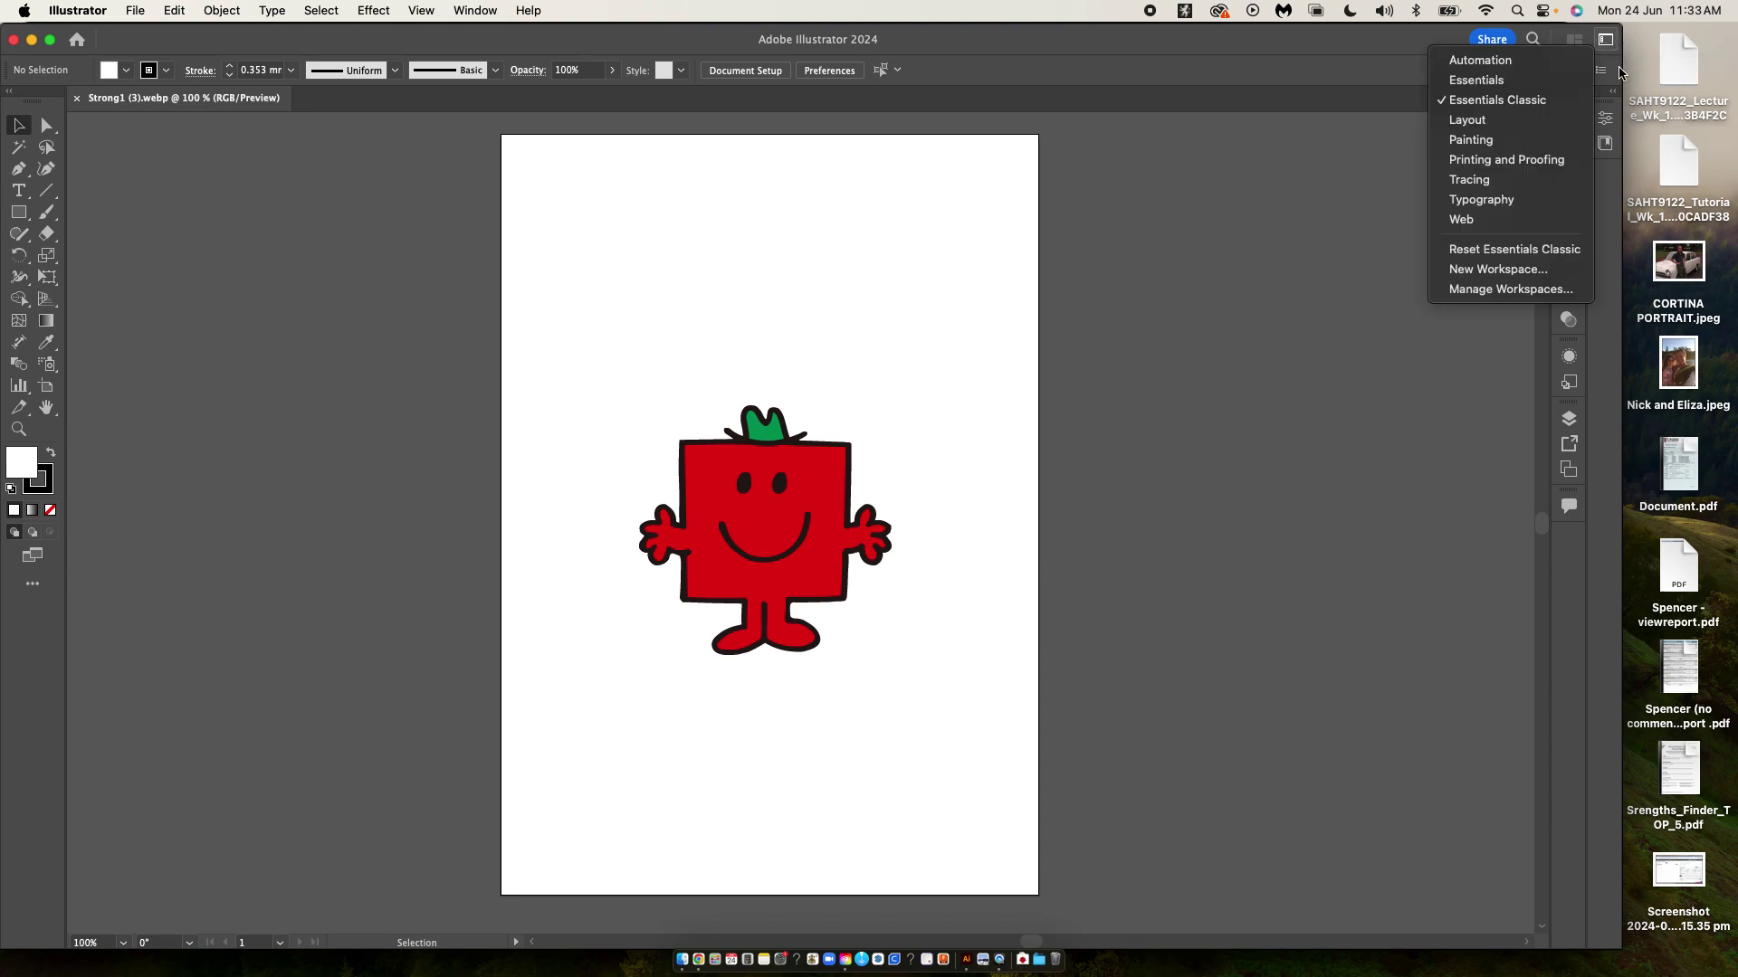
{"action": "left_click", "coordinate": [1519, 80]}
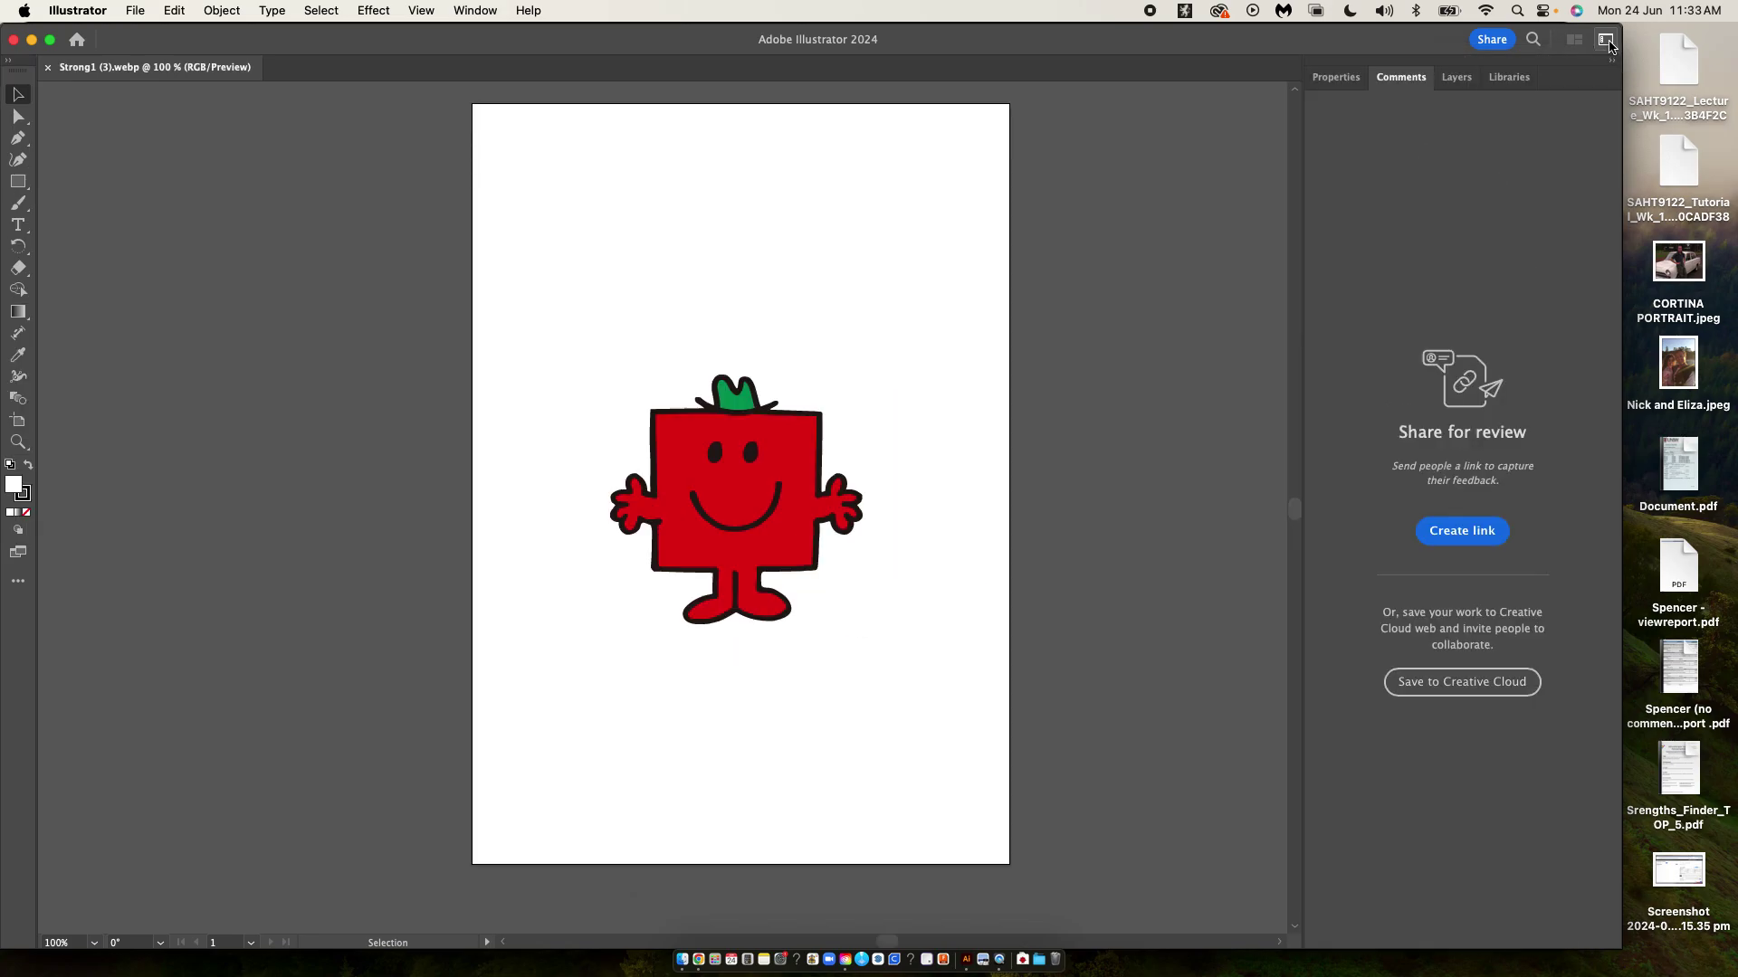
{"action": "left_click", "coordinate": [1606, 39]}
{"action": "left_click", "coordinate": [1560, 103]}
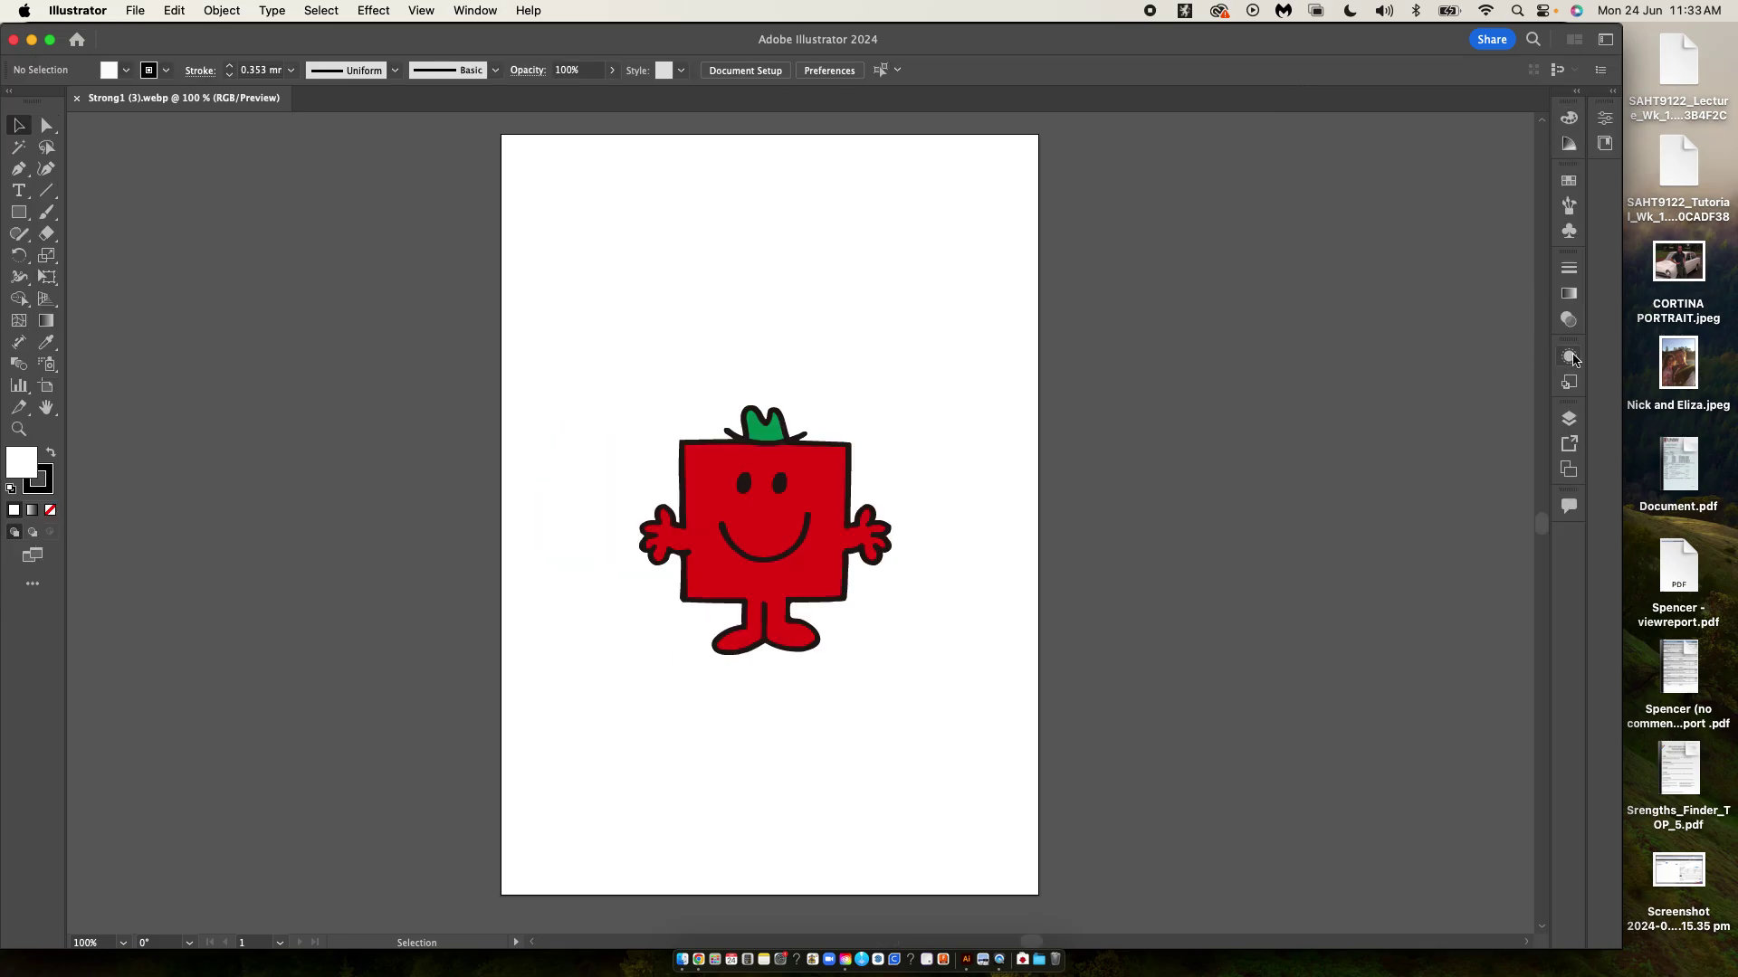
- Detach and close the floating Artboards panel, then reset Essentials Classic to its defaults
{"action": "left_click_drag", "start_coordinate": [1564, 385], "coordinate": [1335, 380]}
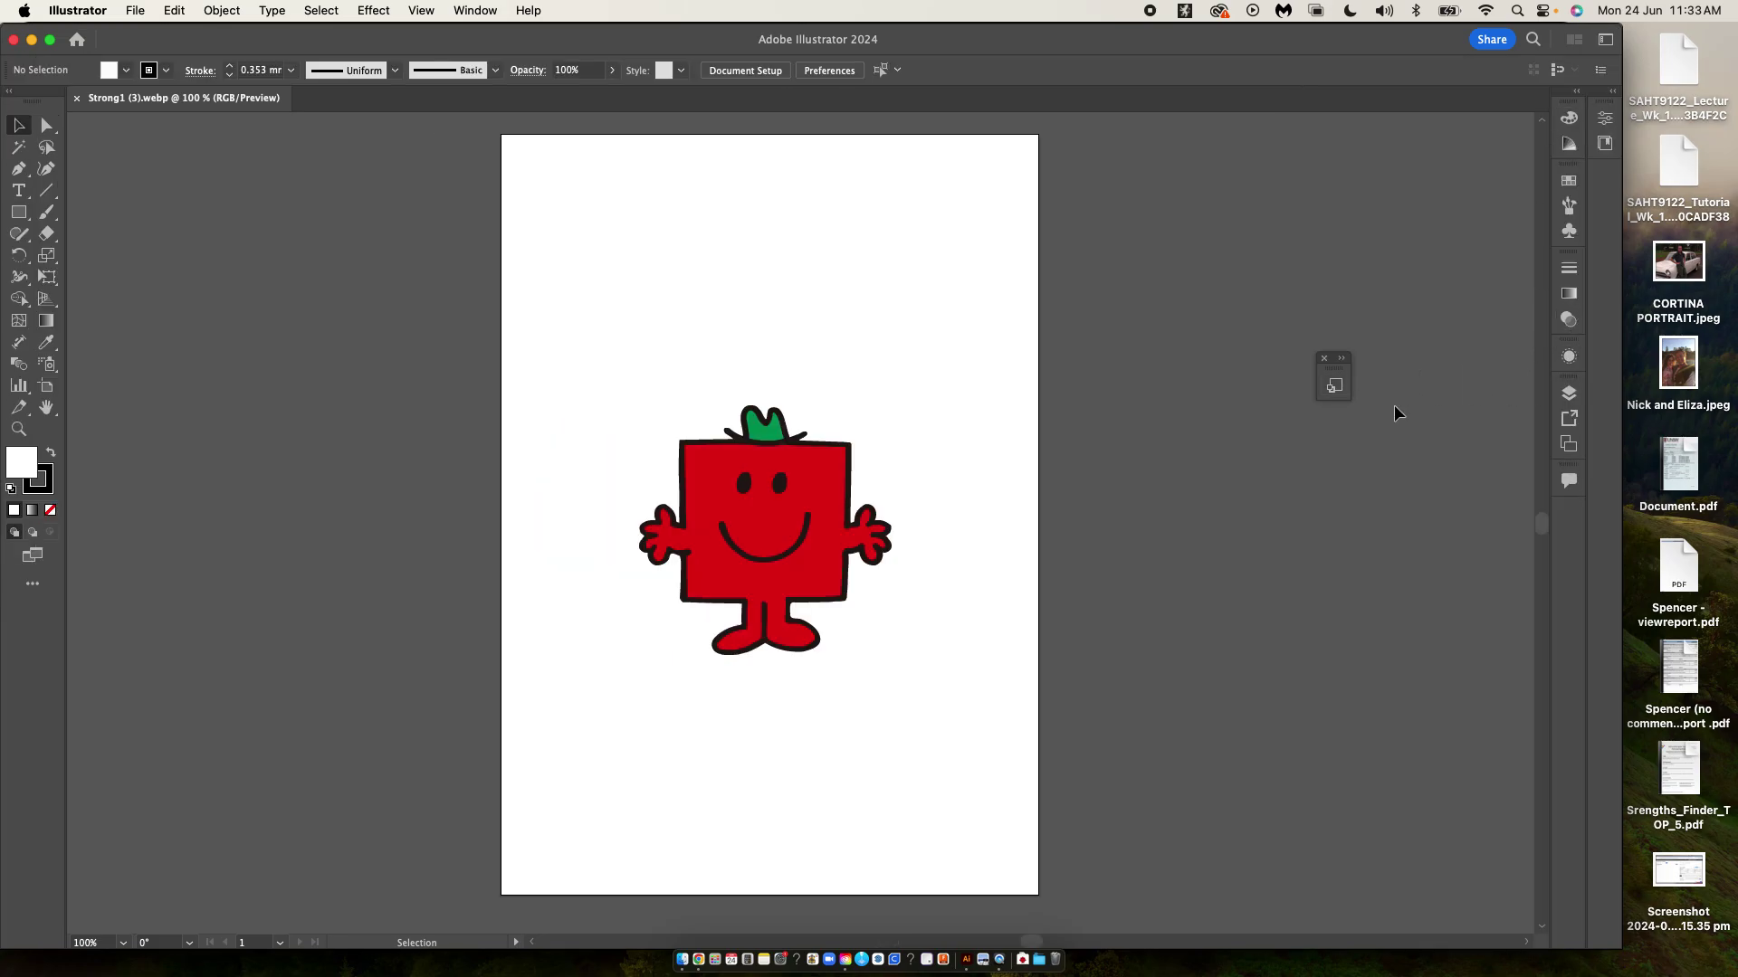
{"action": "left_click", "coordinate": [1324, 361]}
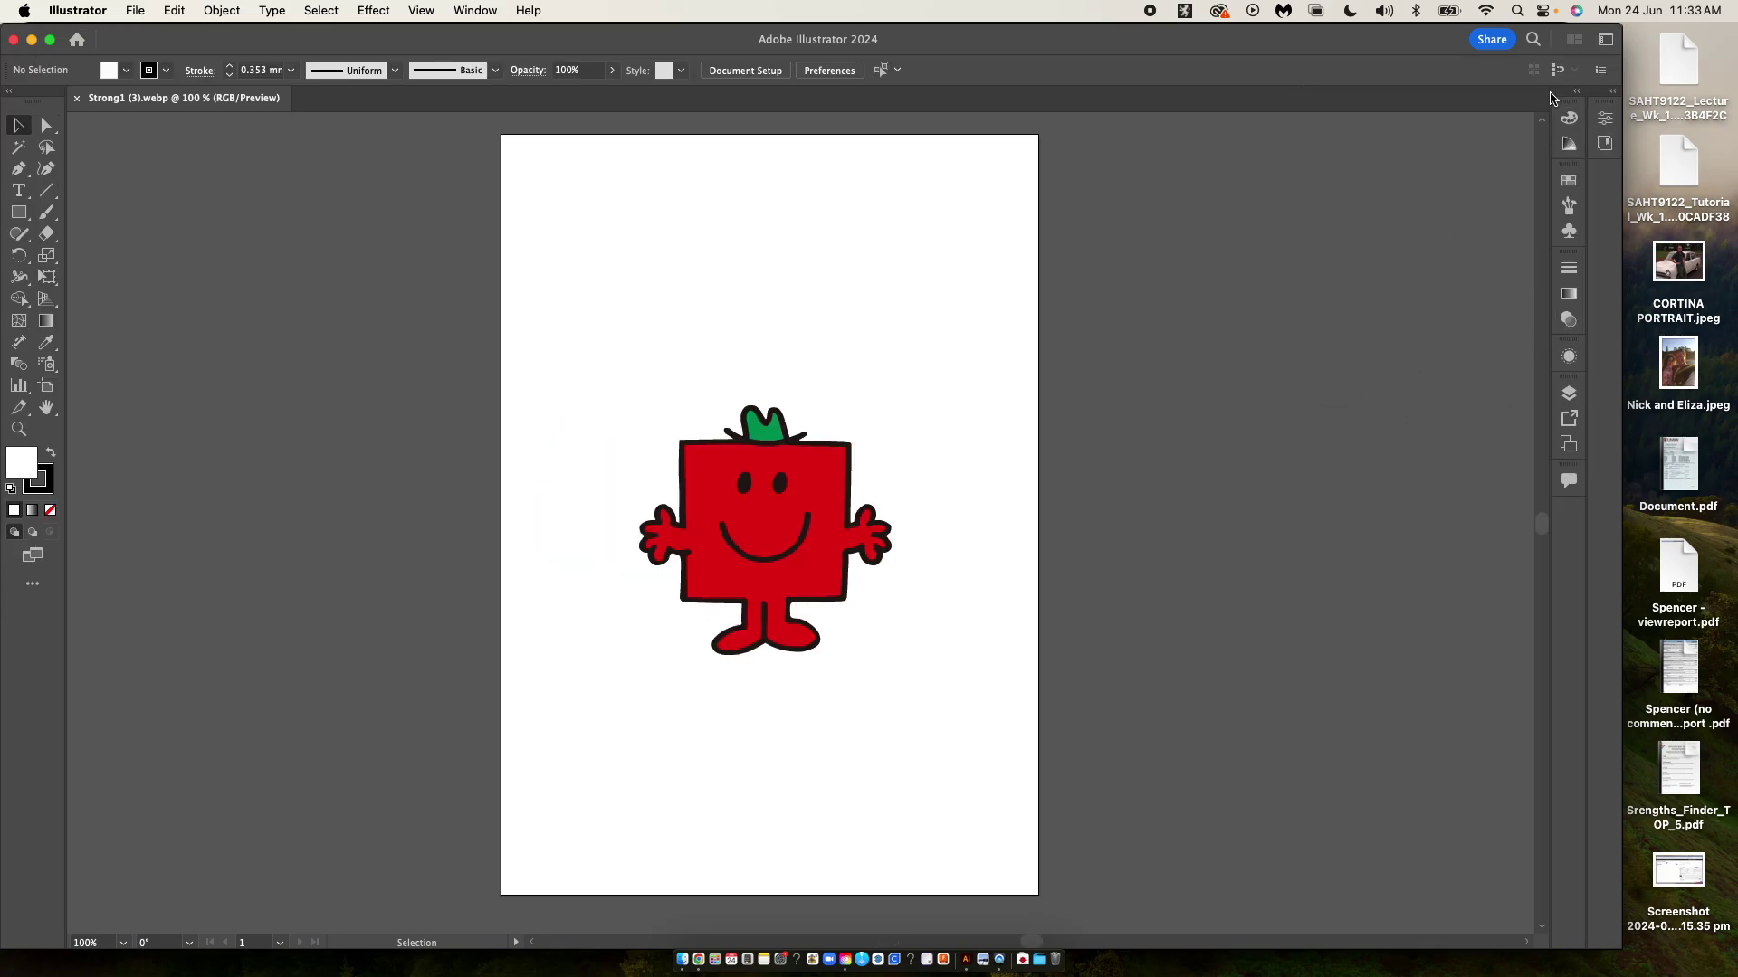
{"action": "left_click", "coordinate": [1604, 41]}
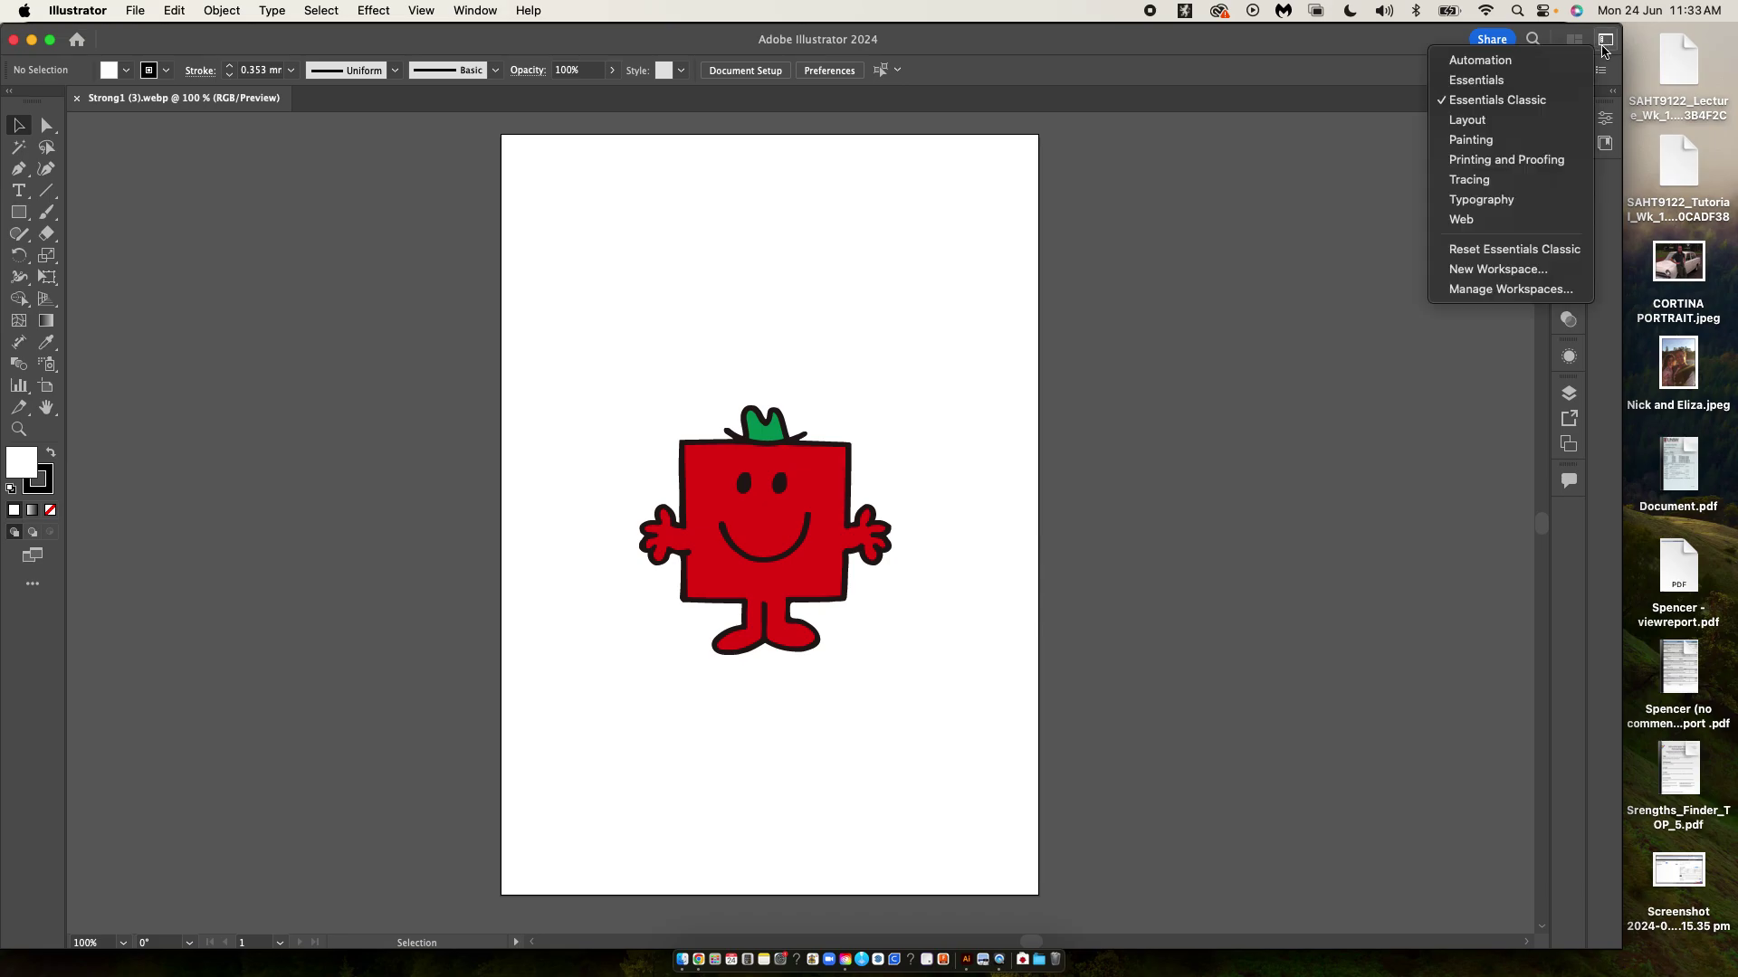
{"action": "left_click", "coordinate": [1548, 249]}
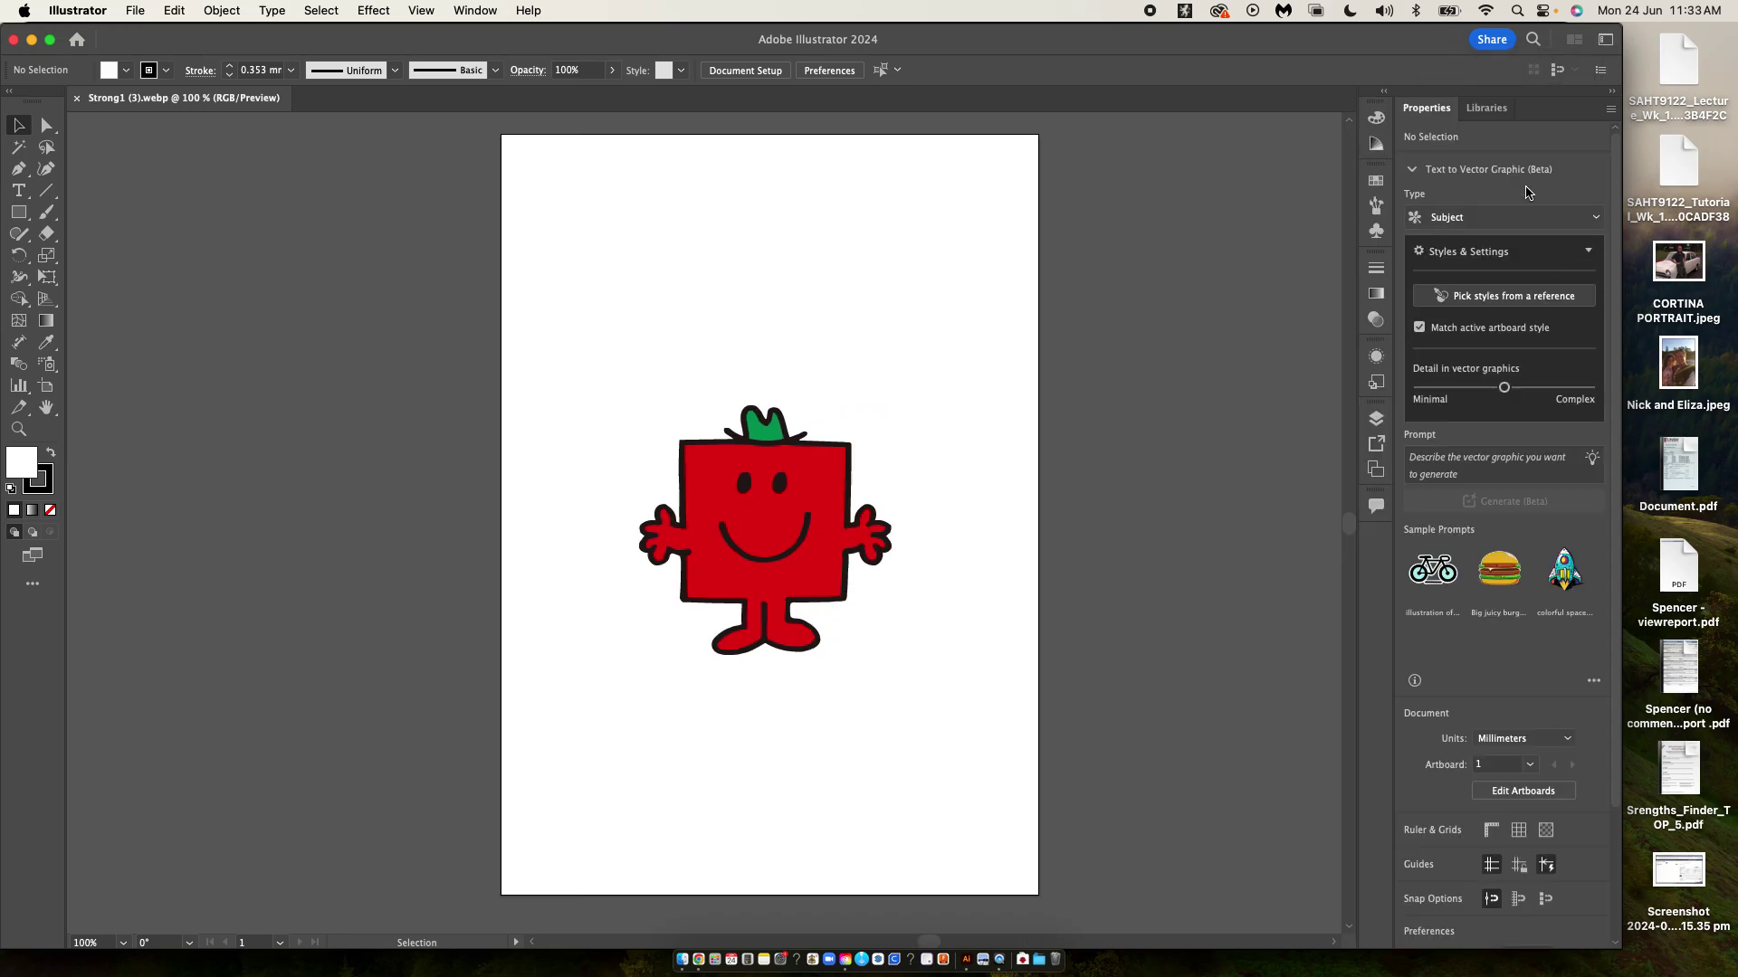
- Maximise the window, collapse Properties, and open Artboard 1's options from the Artboards panel
{"action": "double_click", "coordinate": [1620, 310]}
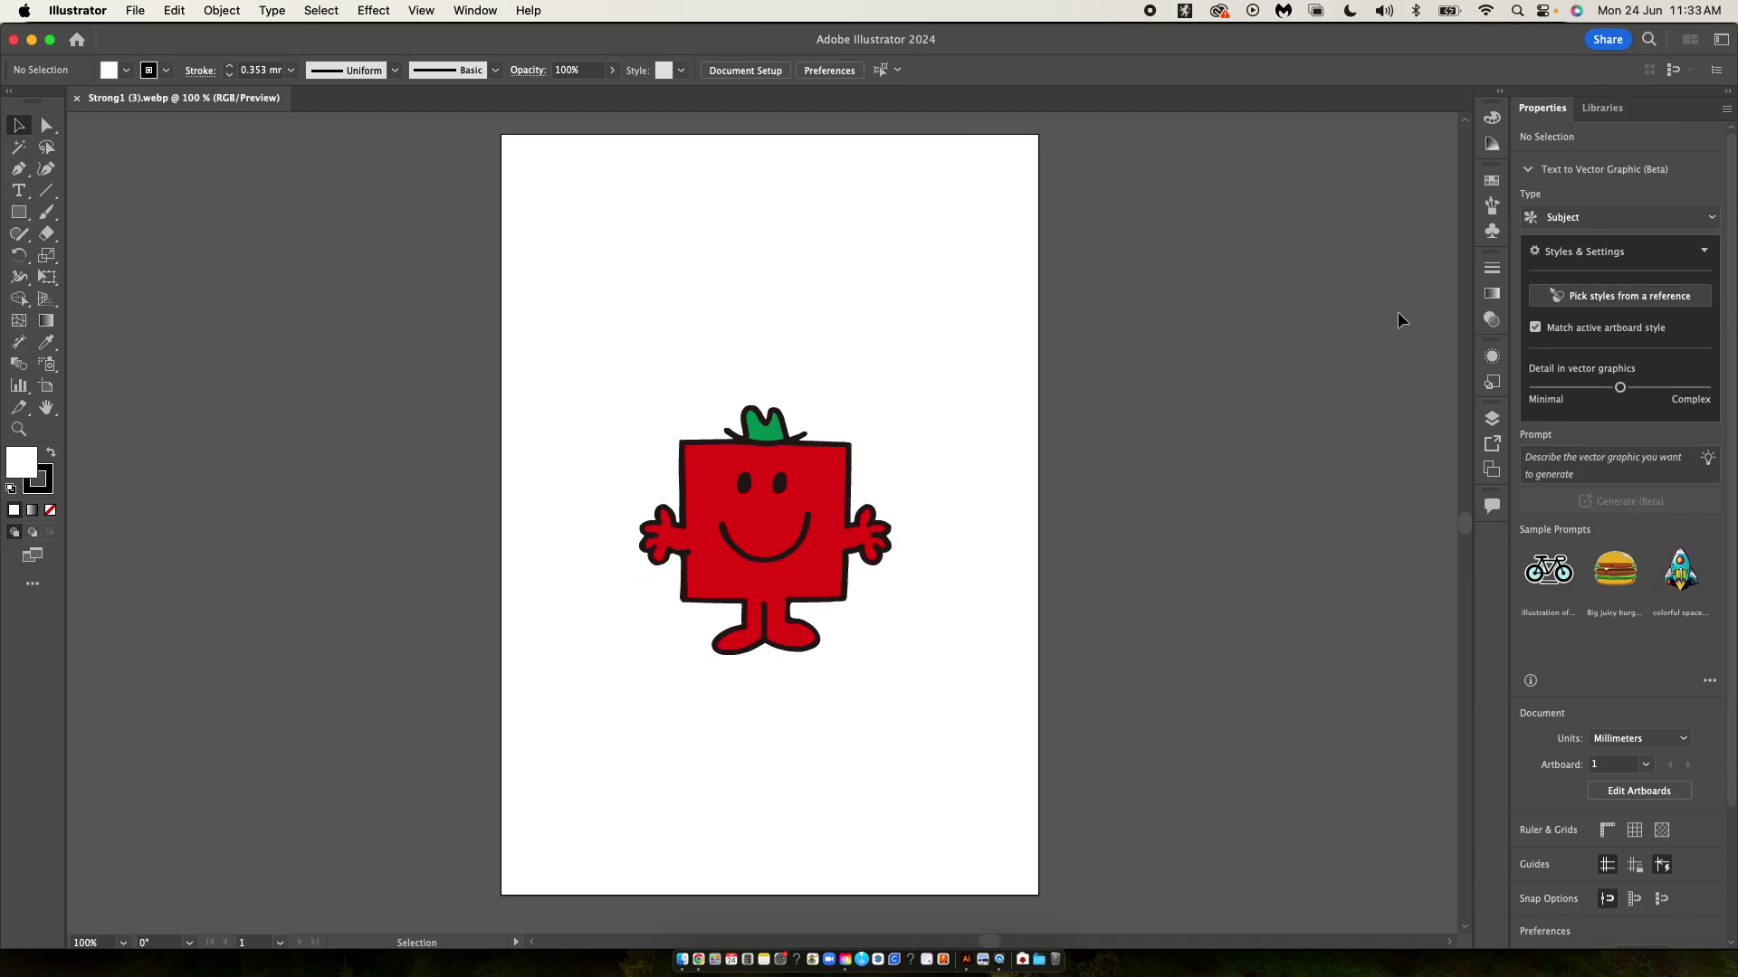
{"action": "left_click", "coordinate": [1728, 93]}
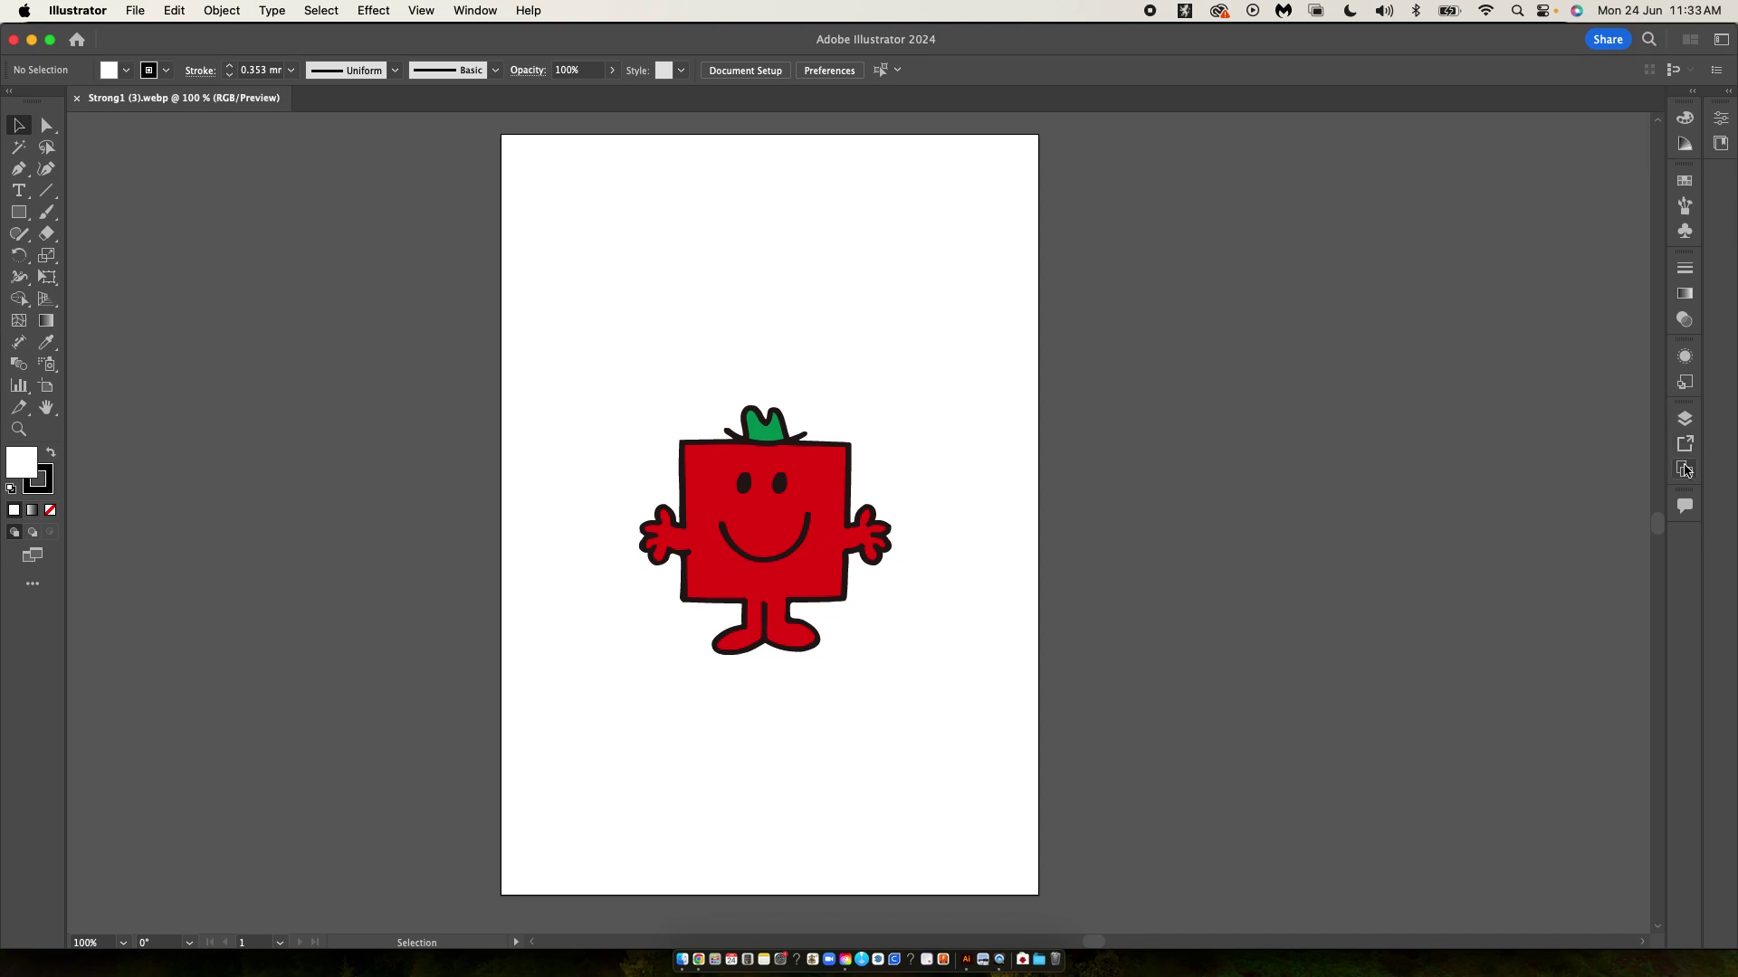
{"action": "left_click", "coordinate": [1686, 469]}
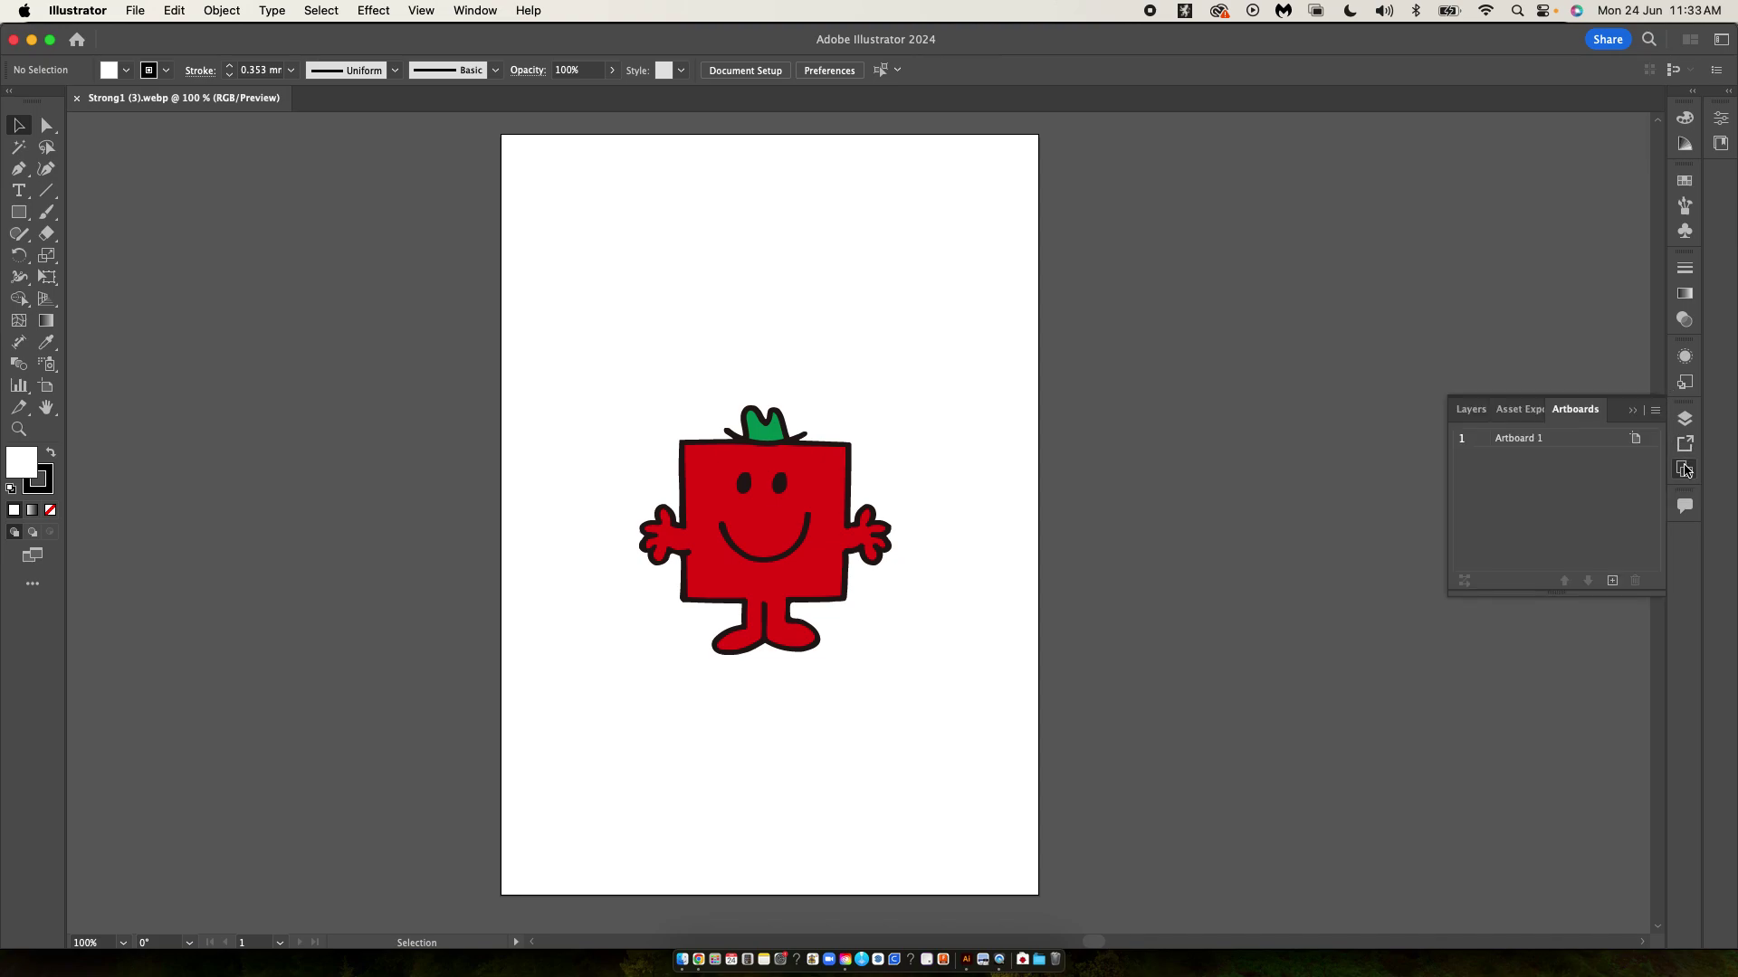
{"action": "left_click", "coordinate": [1636, 440]}
{"action": "left_click", "coordinate": [1636, 441]}
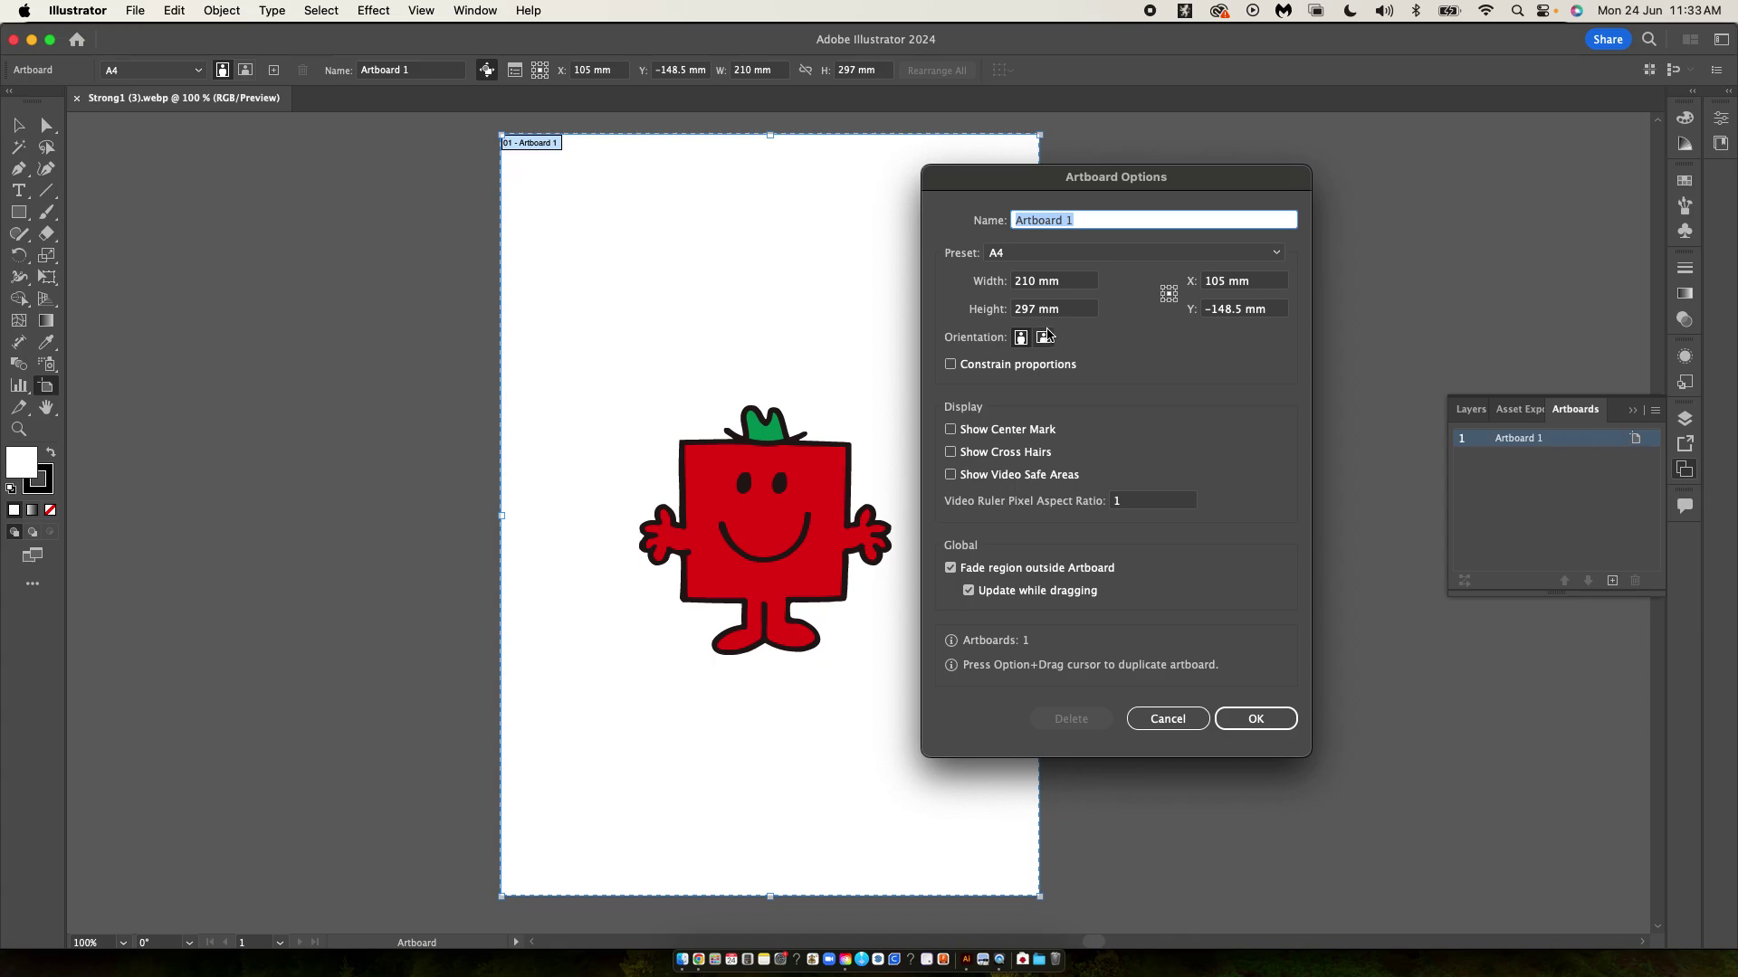
- Set Artboard 1 to landscape with the A4 preset, 297 × 210 mm
{"action": "left_click", "coordinate": [1045, 337]}
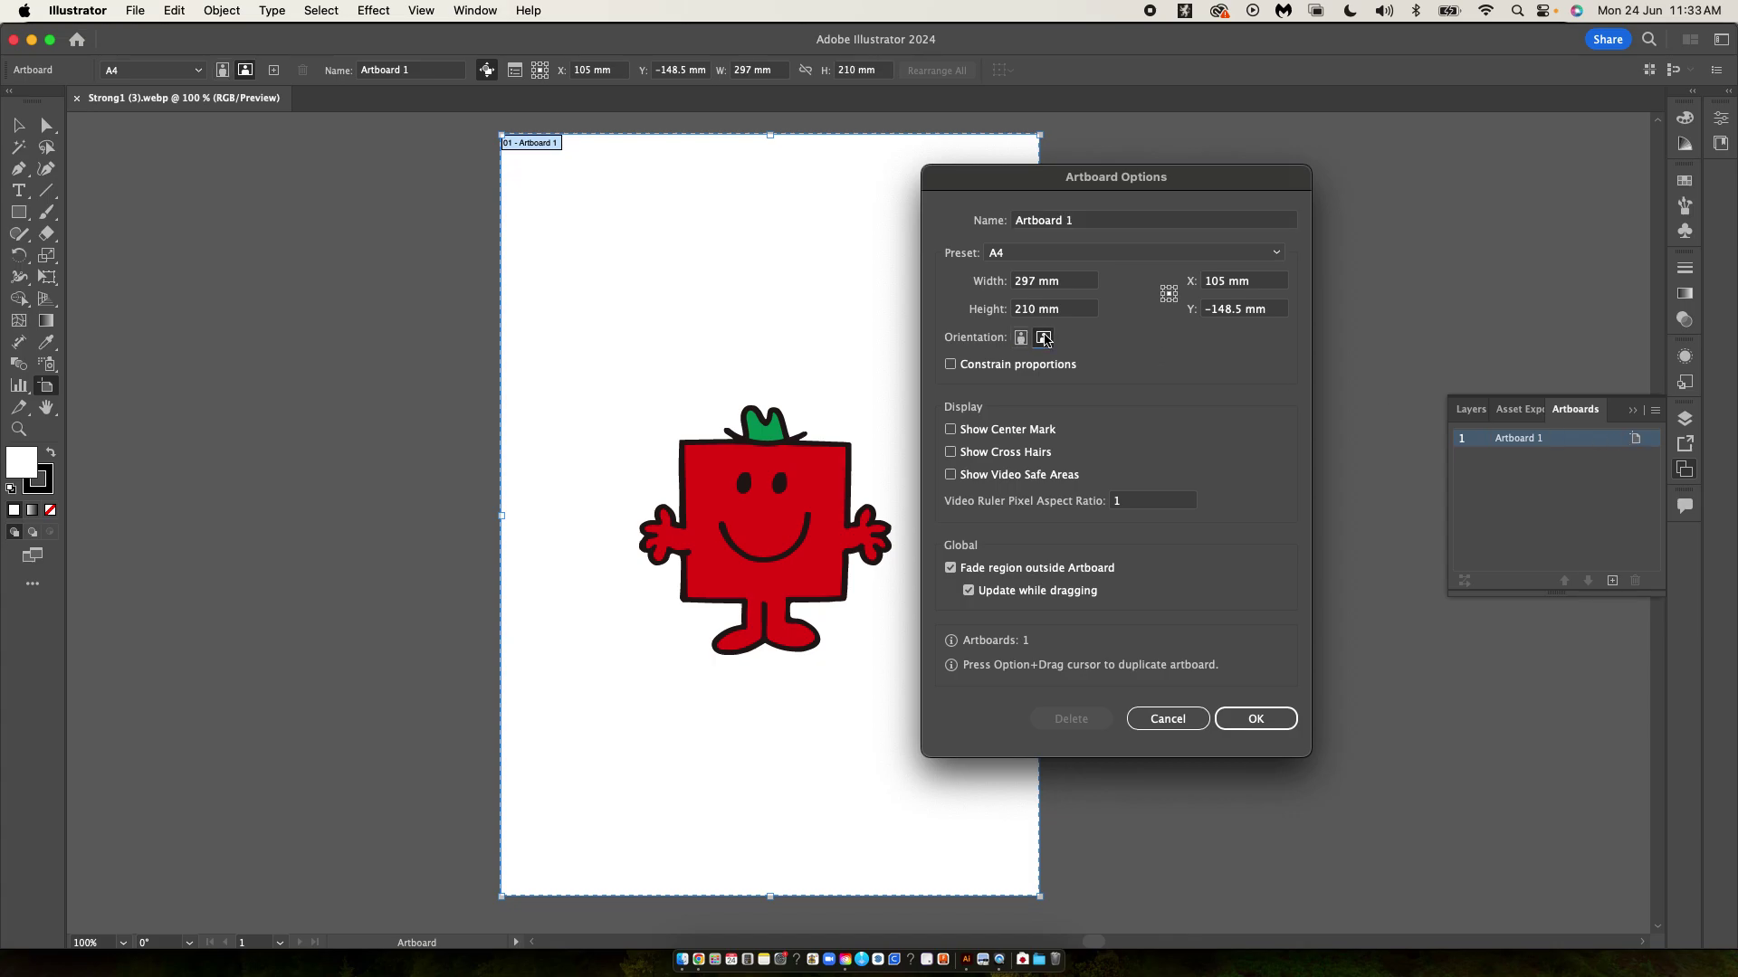
{"action": "left_click", "coordinate": [1099, 252]}
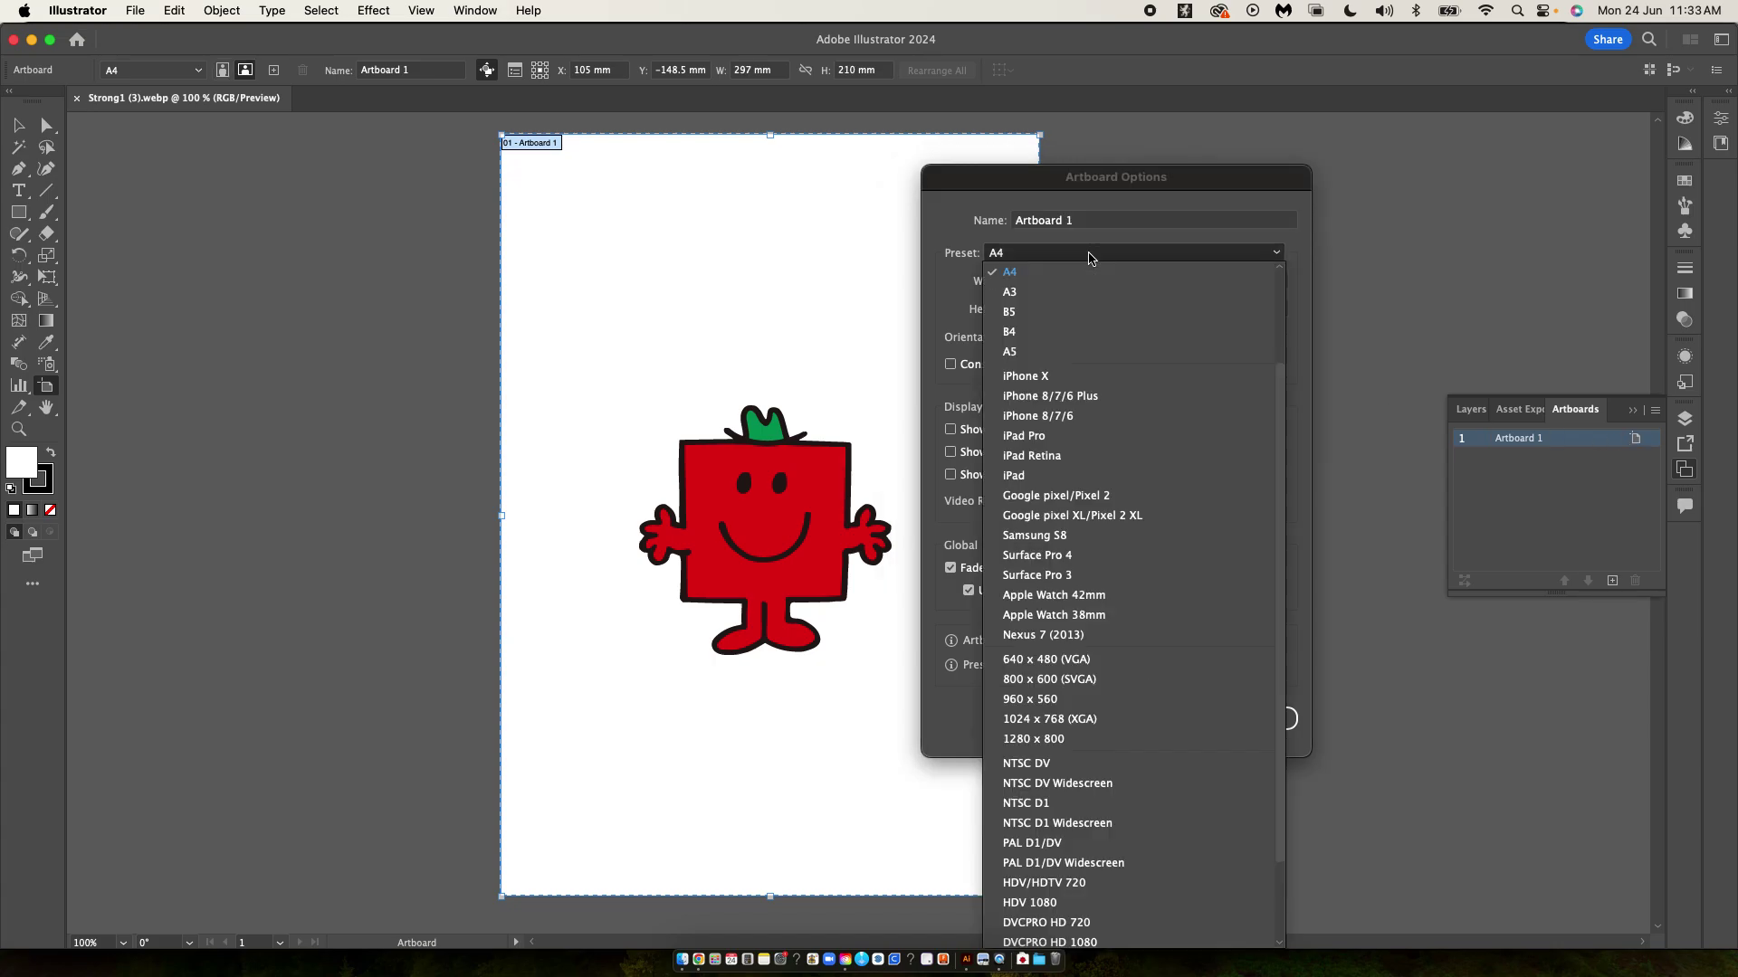
{"action": "left_click", "coordinate": [1060, 516]}
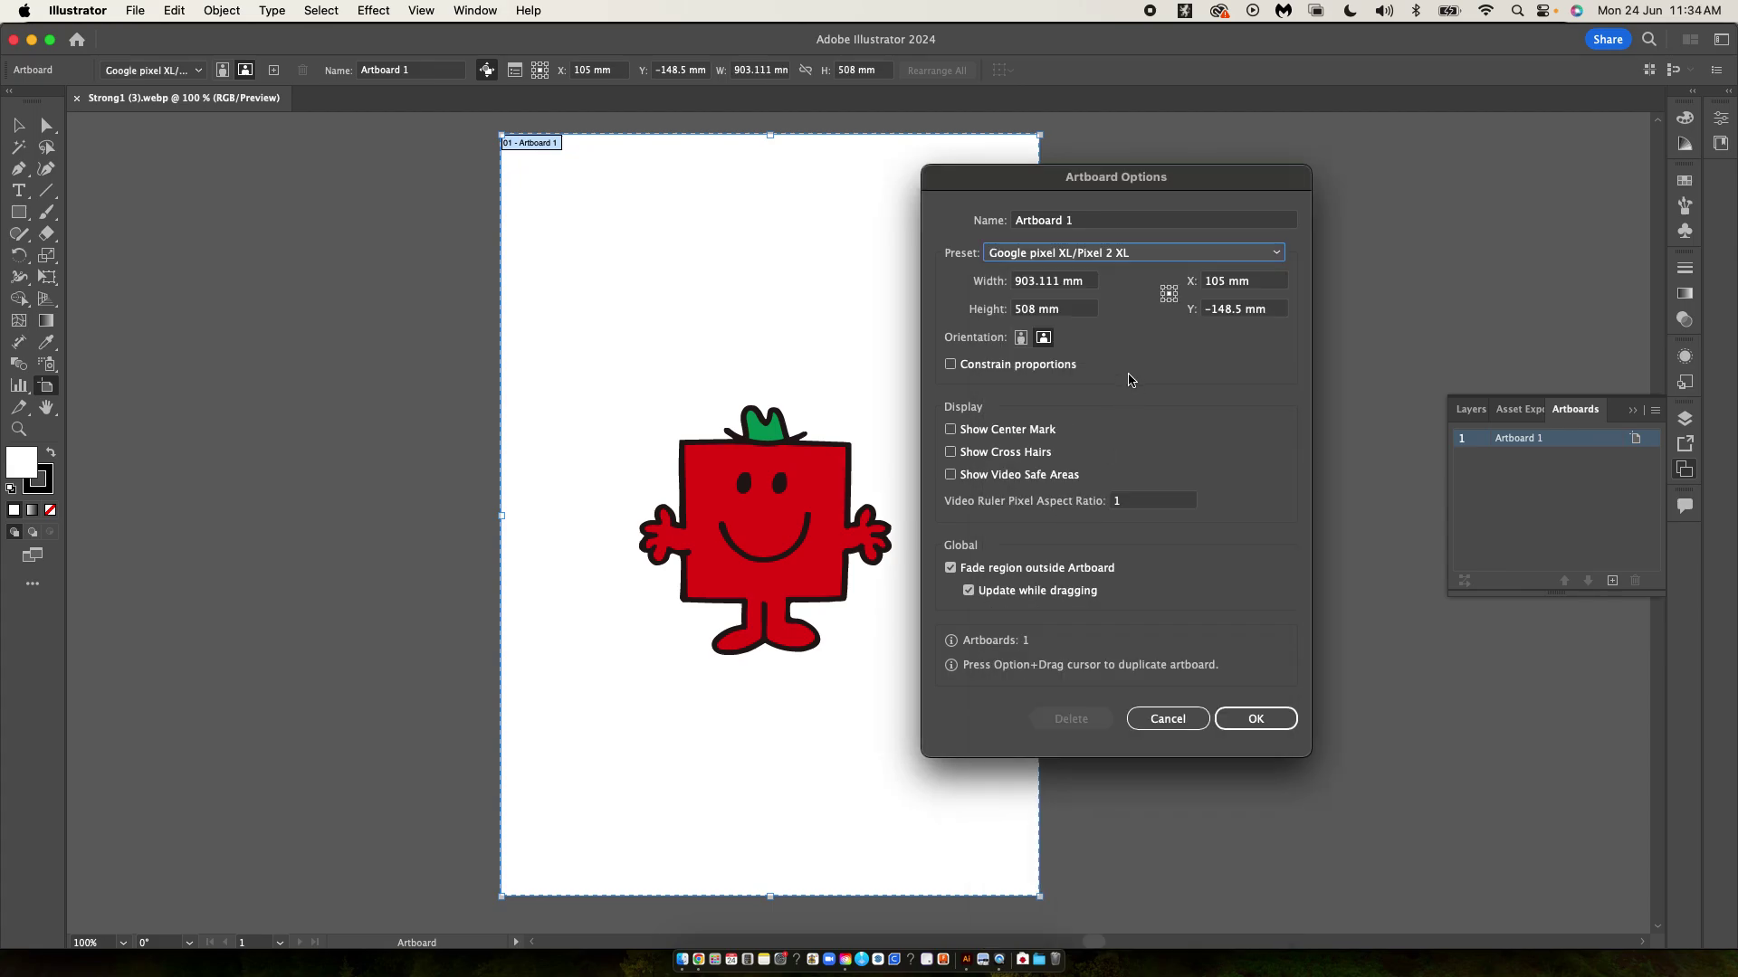
{"action": "left_click", "coordinate": [1146, 252]}
{"action": "scroll", "coordinate": [1041, 314], "scroll_direction": "up", "scroll_amount": 5}
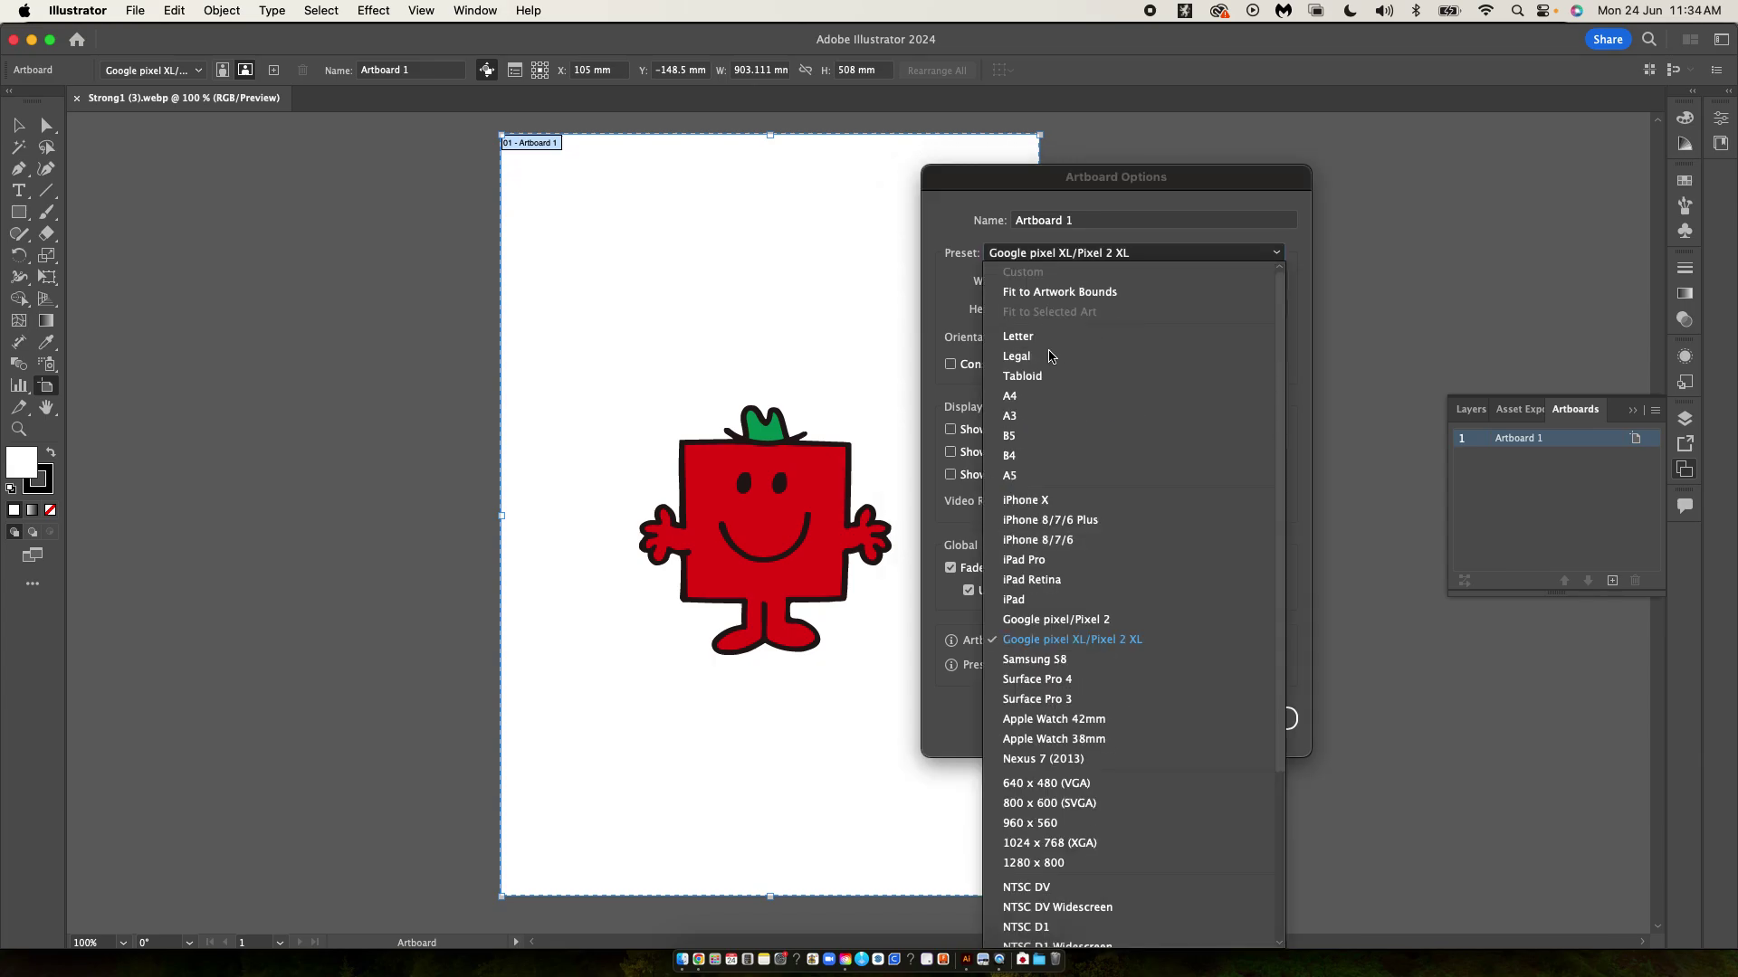
{"action": "left_click", "coordinate": [1012, 405]}
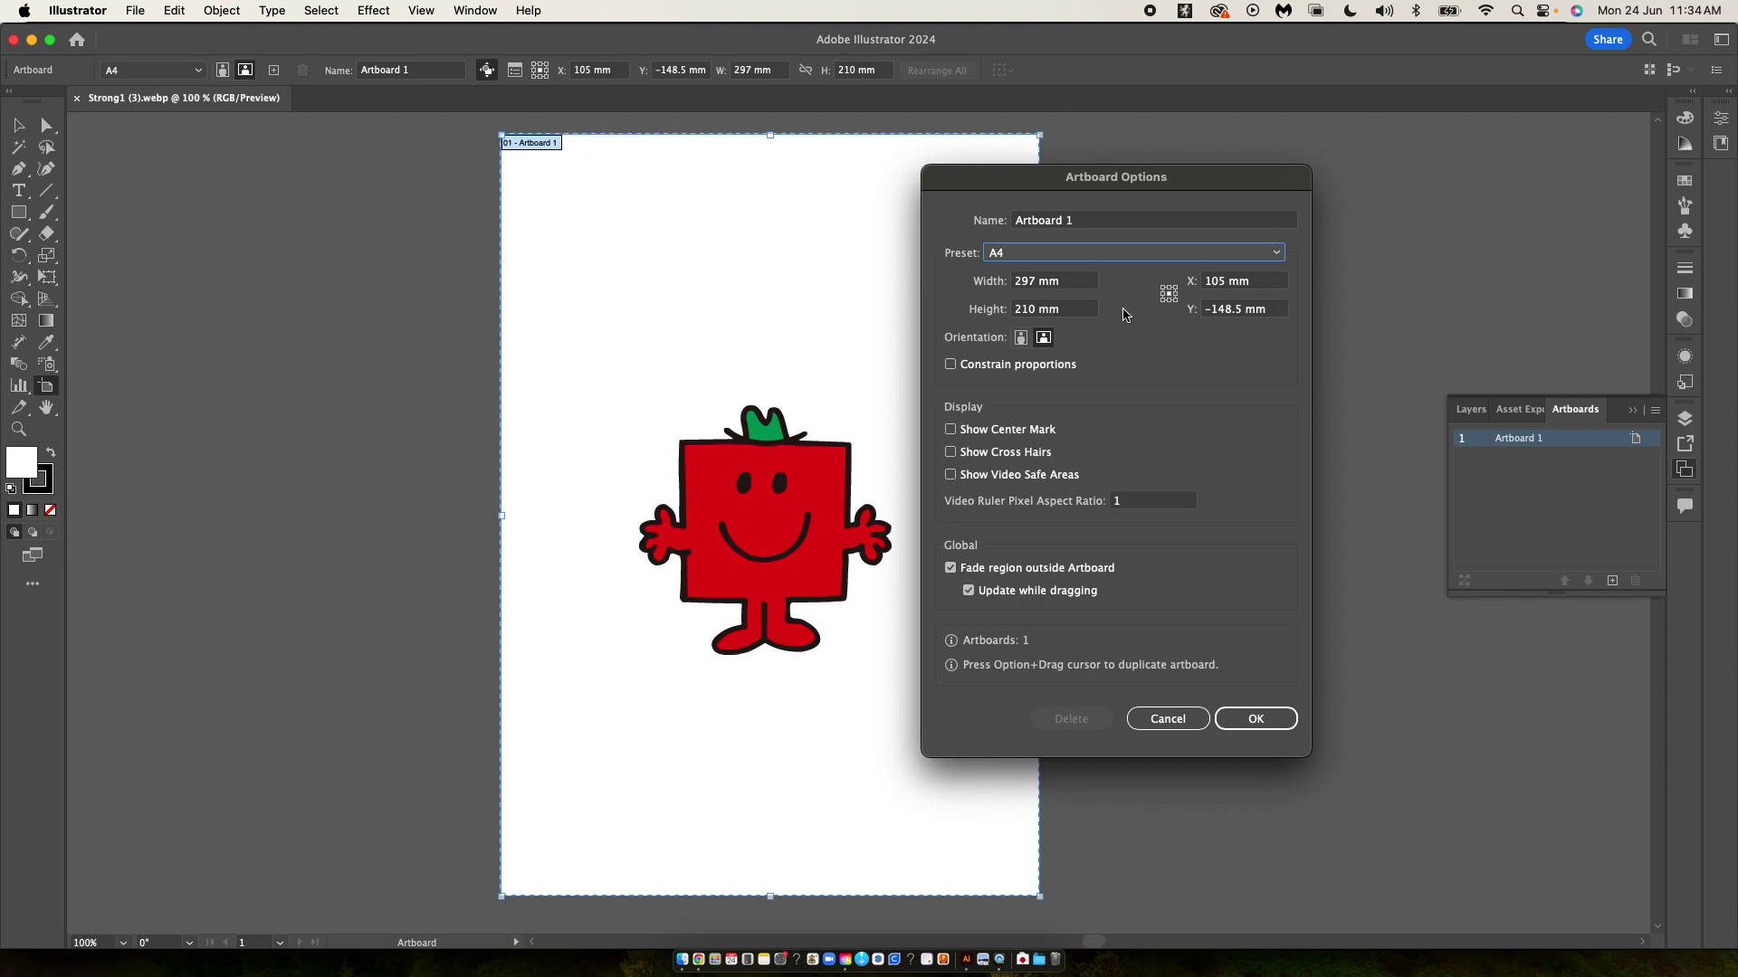
{"action": "left_click", "coordinate": [1256, 719]}
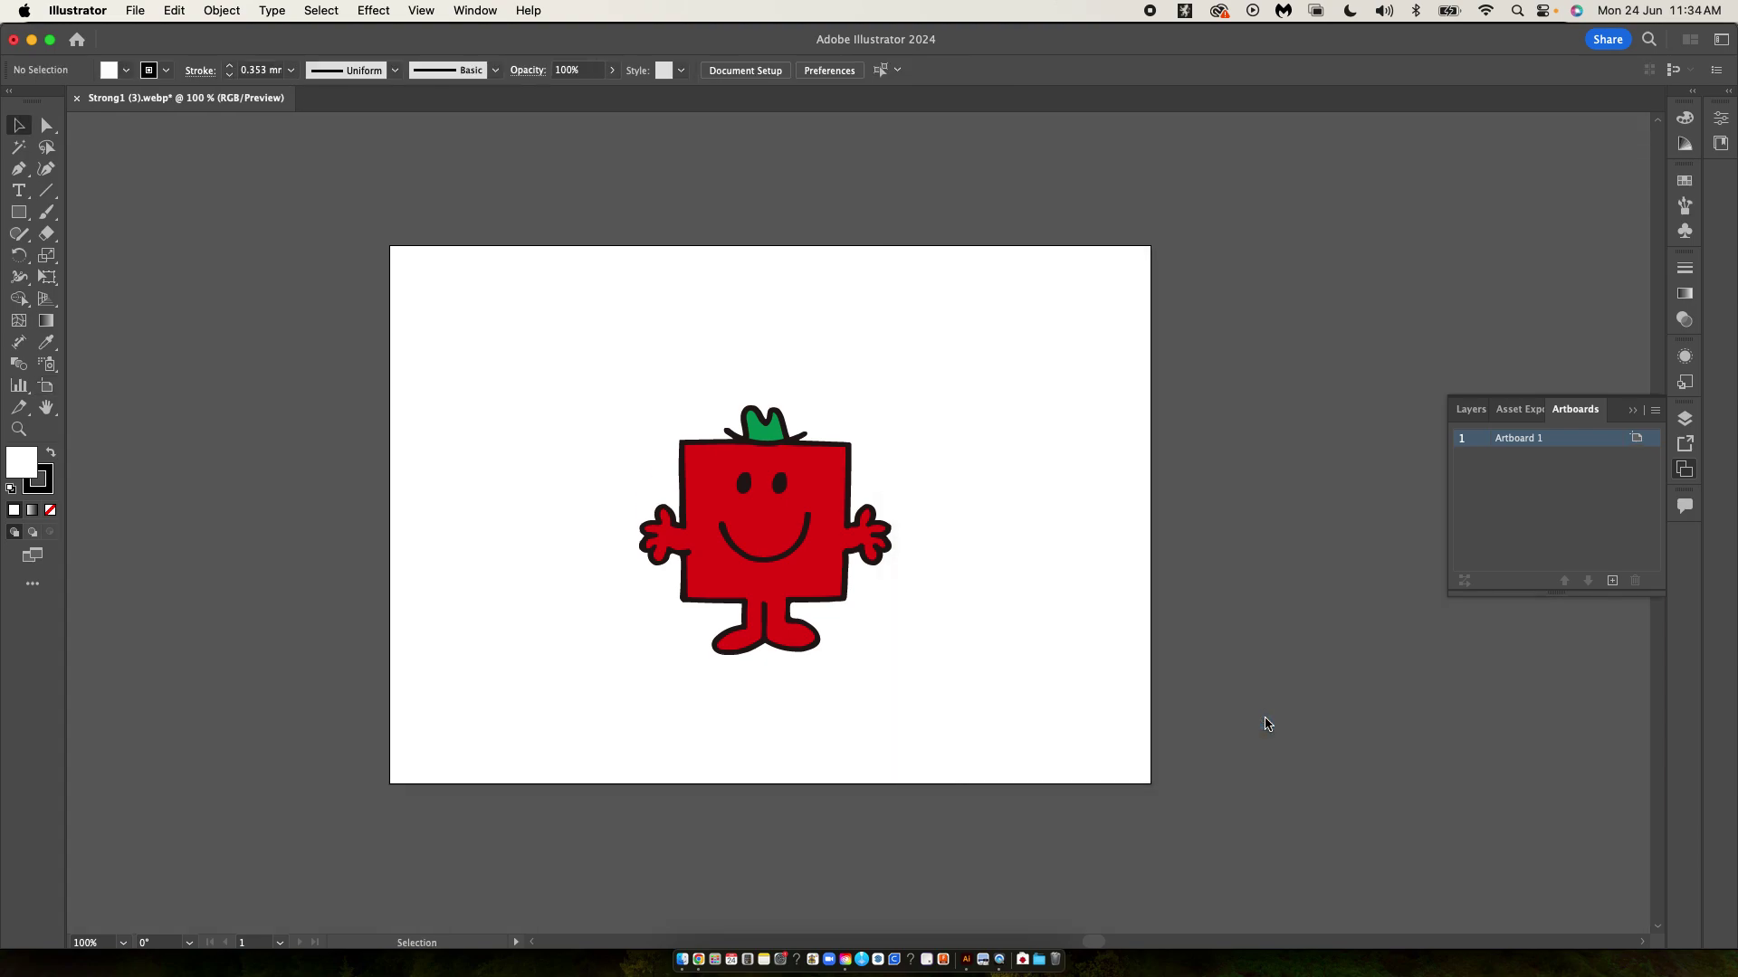
{"action": "left_click", "coordinate": [826, 550]}
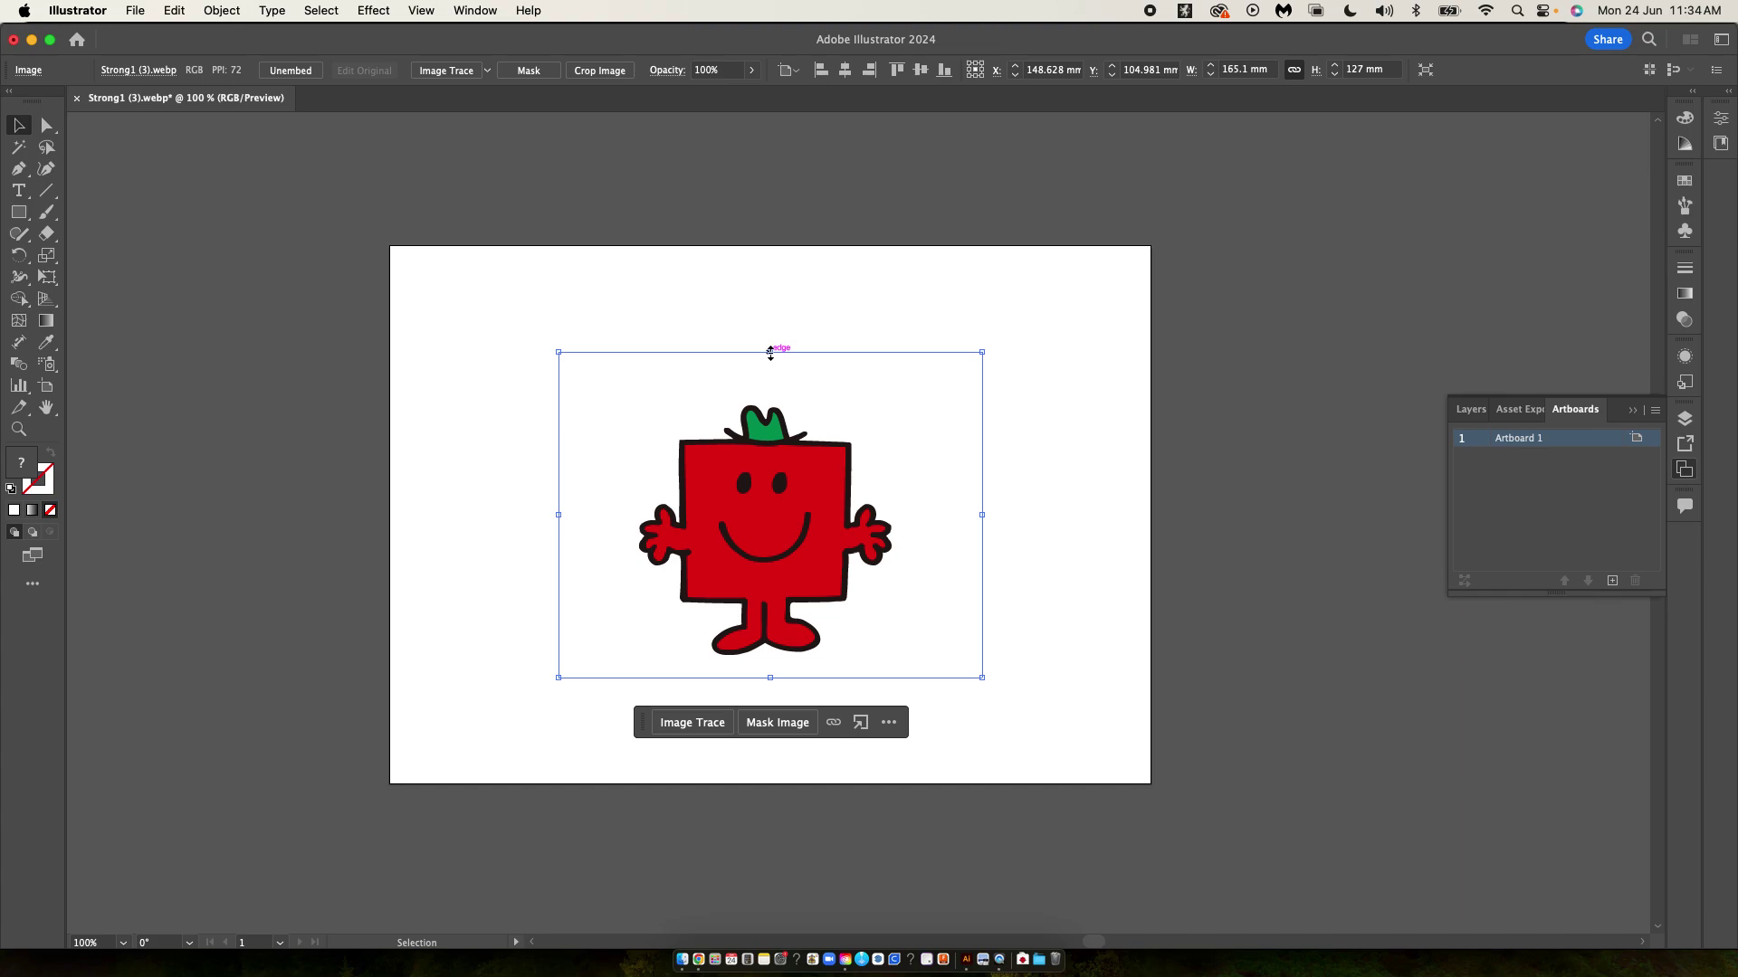
- Drag the image's top and bottom edges outward to about 305 × 235 mm, covering the artboard
{"action": "left_click_drag", "start_coordinate": [770, 353], "coordinate": [757, 193]}
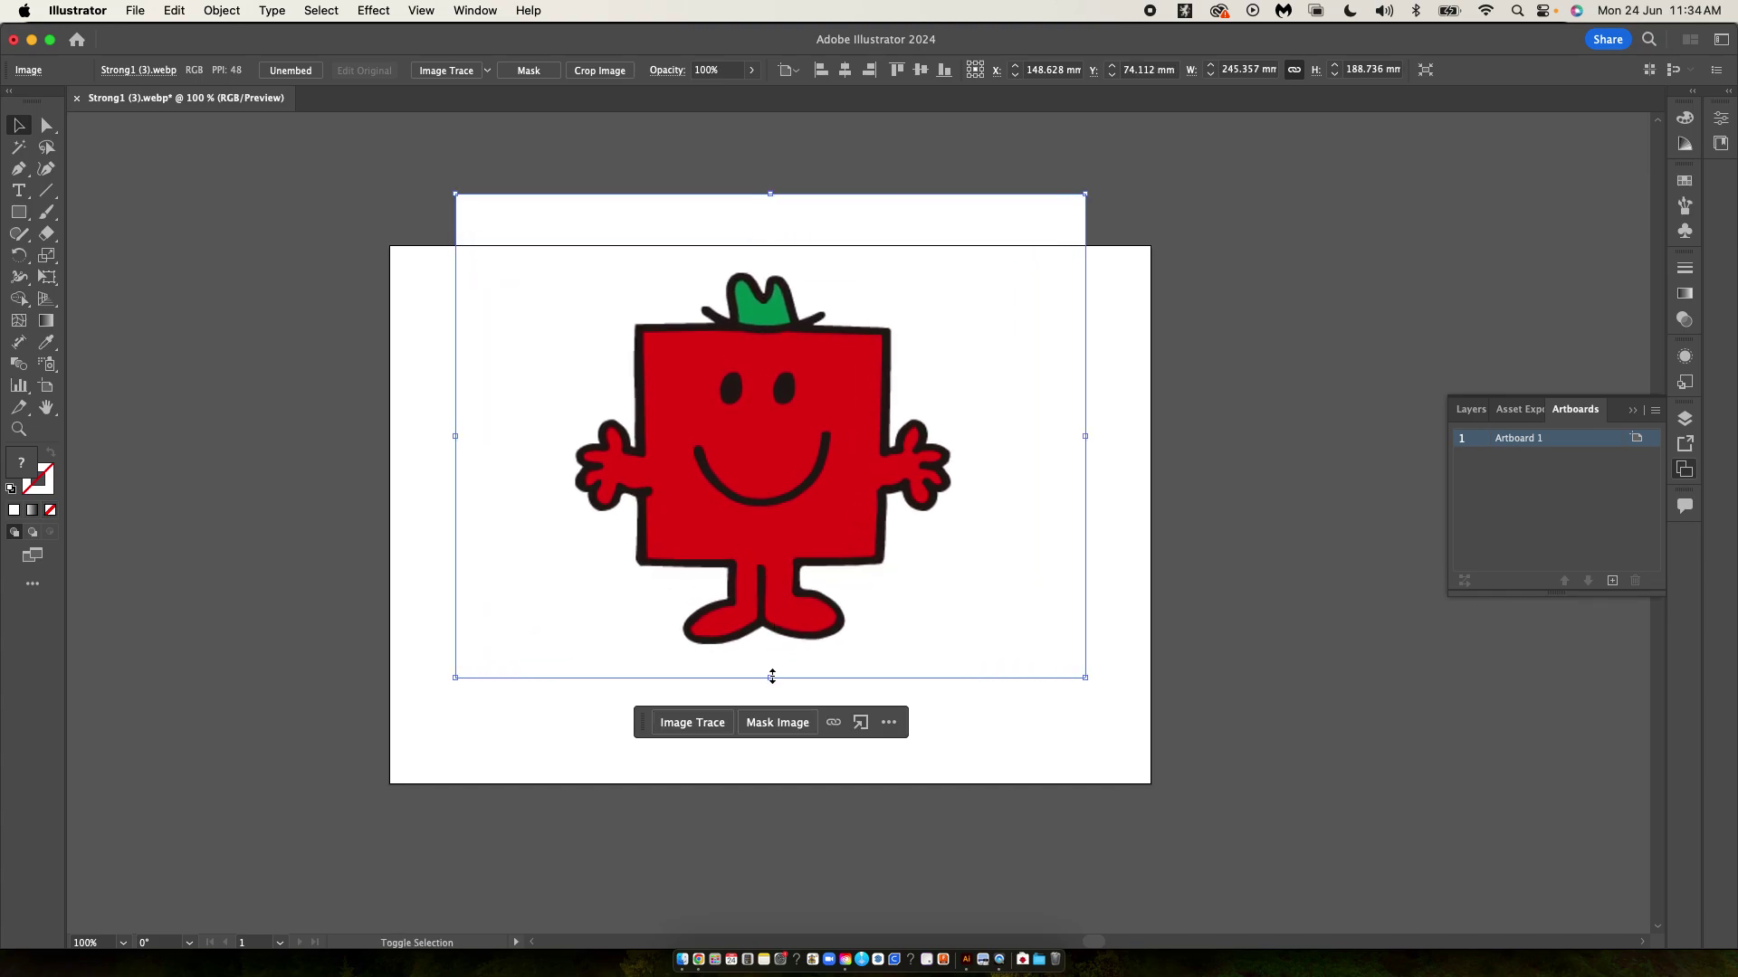
{"action": "left_click_drag", "start_coordinate": [772, 677], "coordinate": [770, 794]}
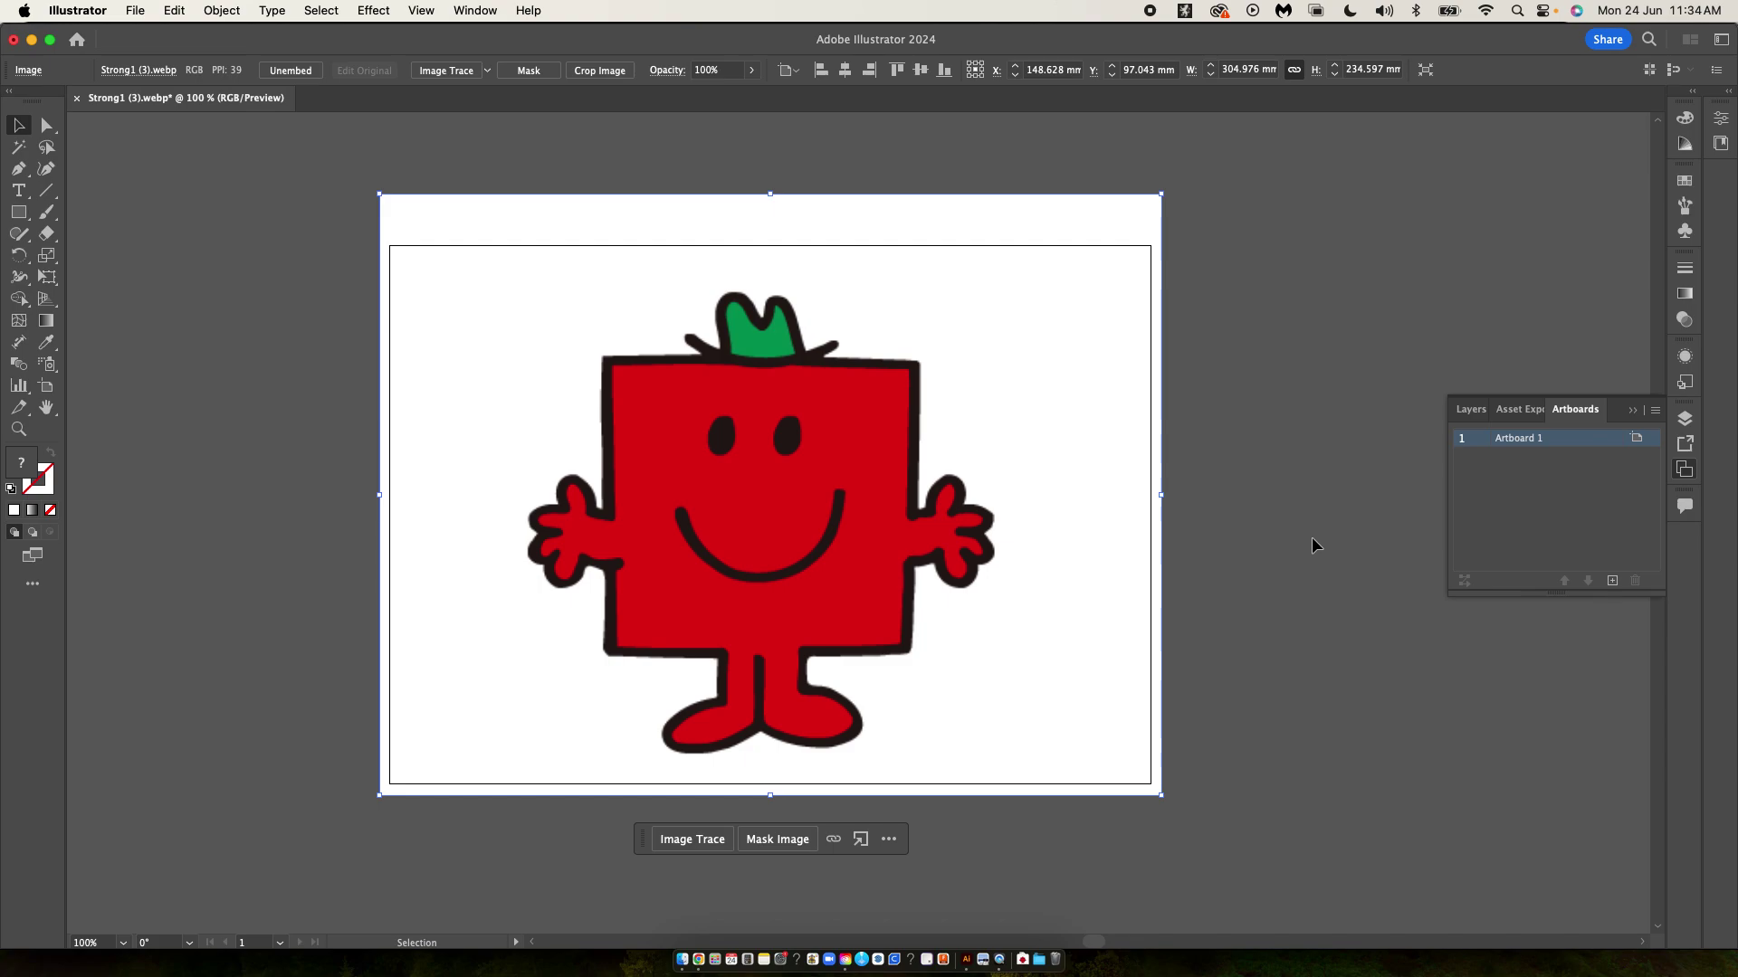
- In the Layers panel, lock Layer 1 with the image and add an empty Layer 2
{"action": "left_click", "coordinate": [1468, 415]}
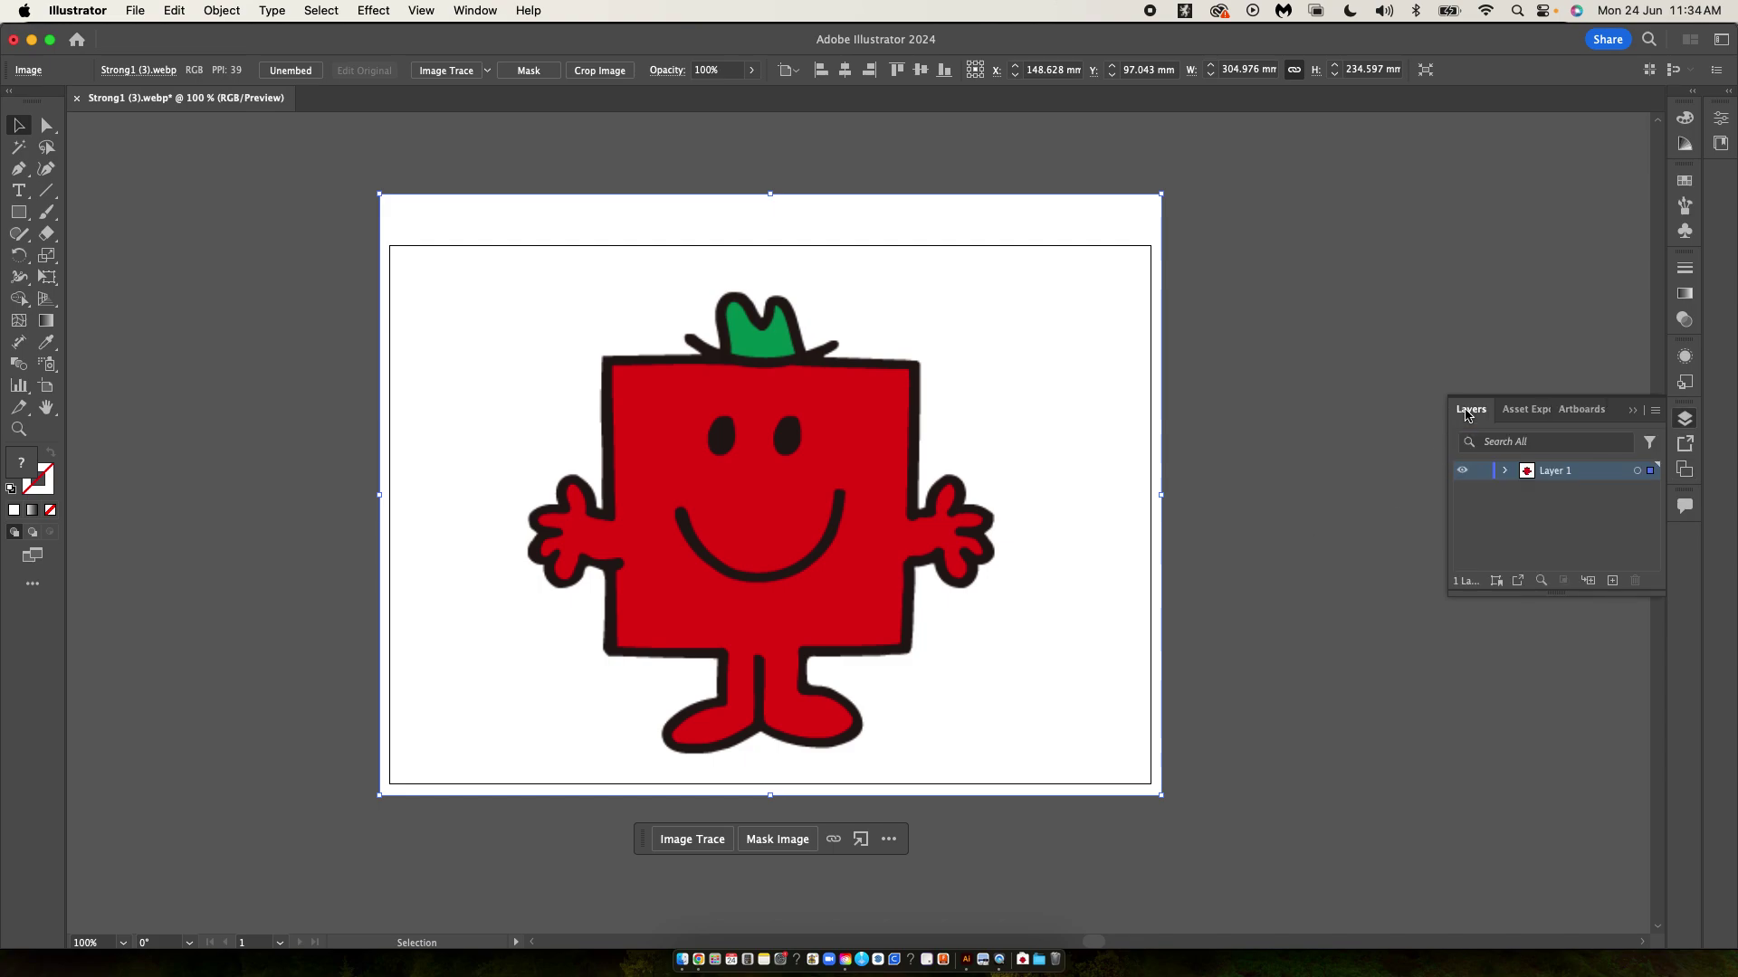
{"action": "left_click", "coordinate": [1688, 419]}
{"action": "left_click", "coordinate": [1689, 419]}
{"action": "left_click", "coordinate": [1480, 471]}
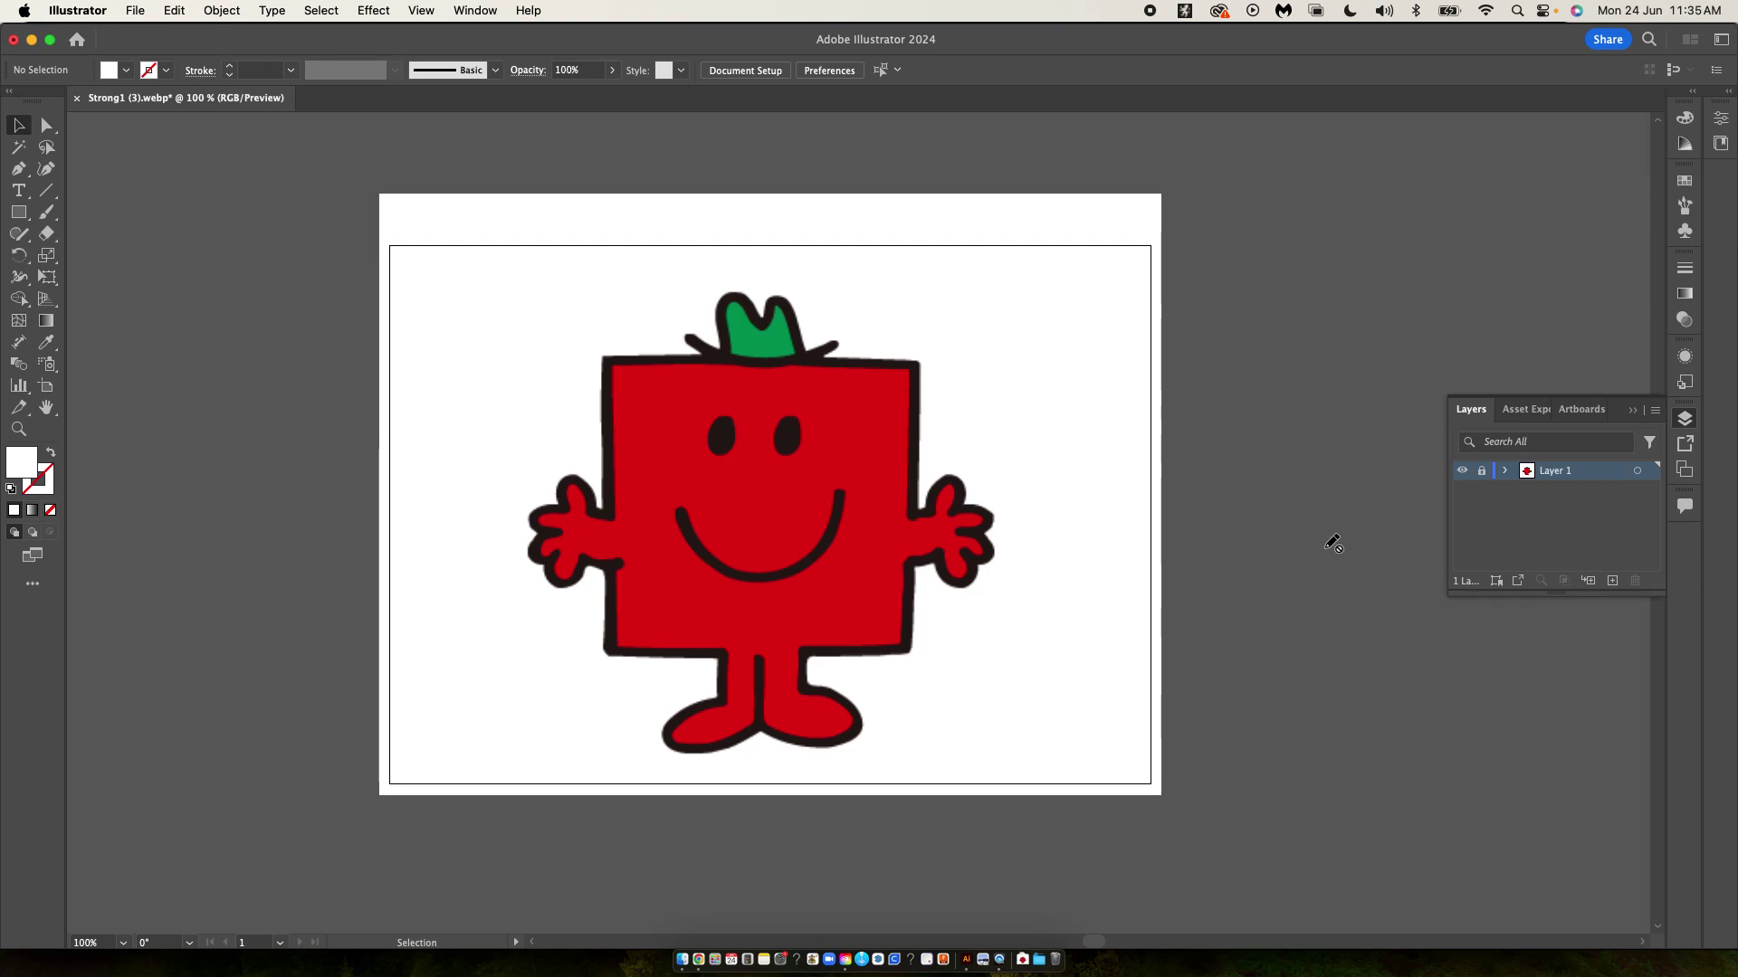
{"action": "left_click", "coordinate": [1612, 584]}
- Draw a rectangle over Mr. Strong's body with the Rectangle tool
{"action": "left_click", "coordinate": [19, 214]}
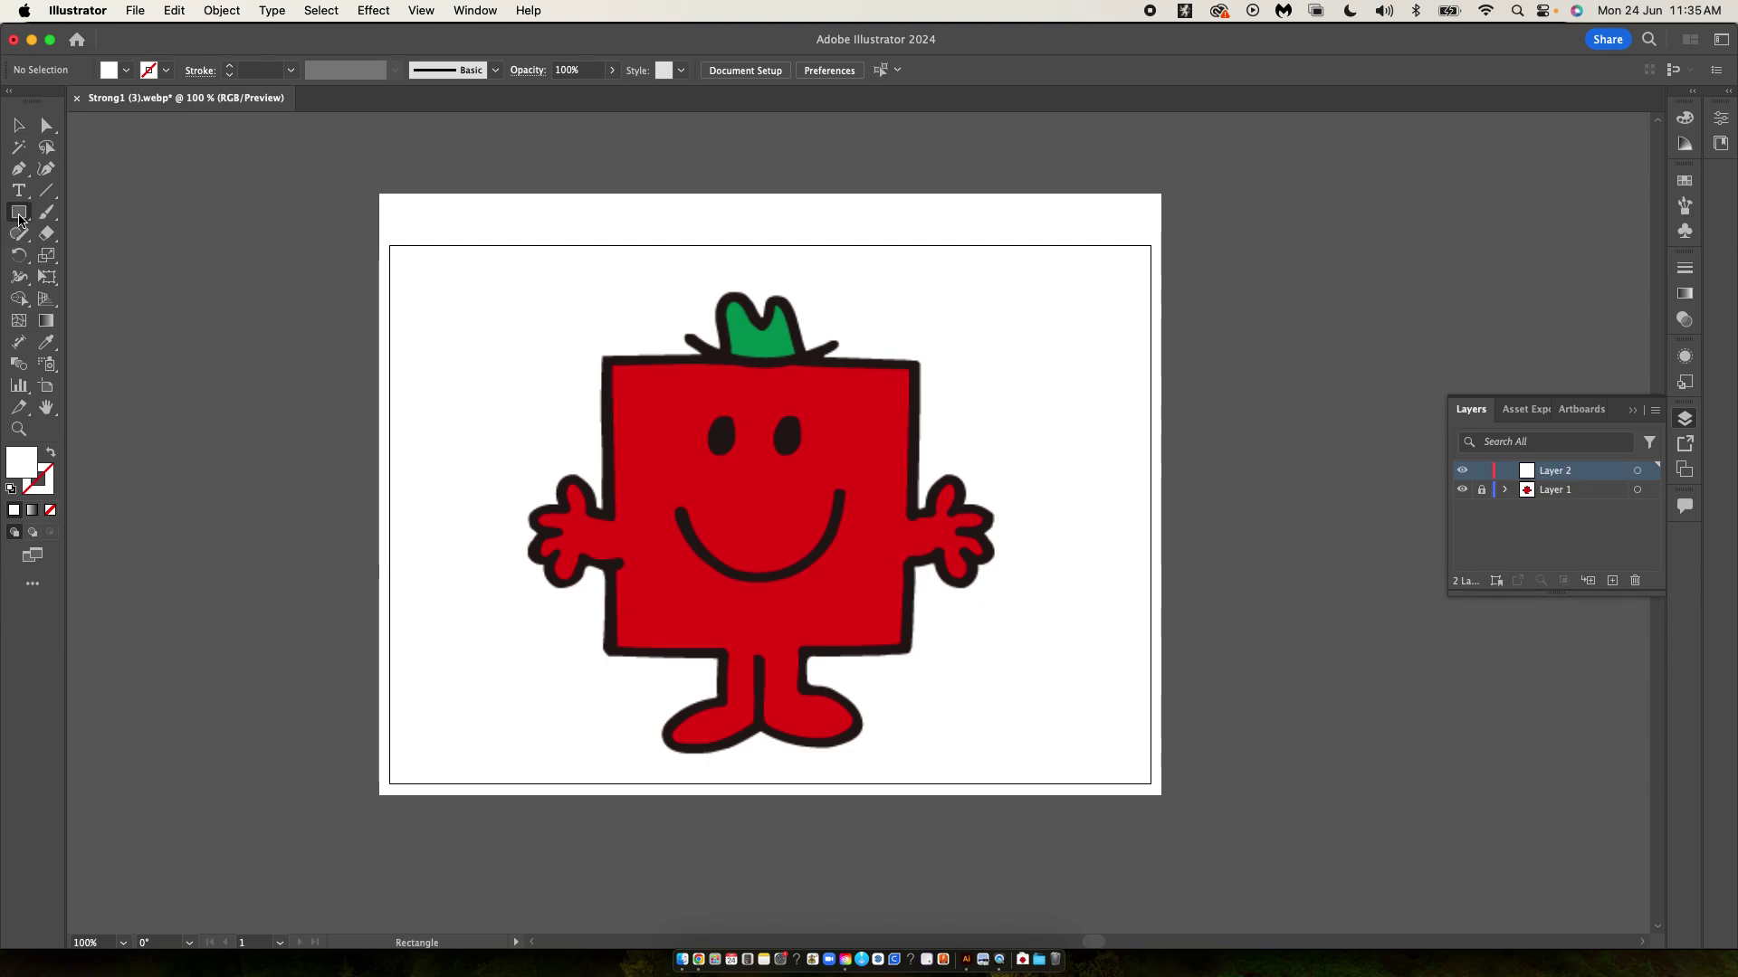
{"action": "left_click", "coordinate": [19, 217]}
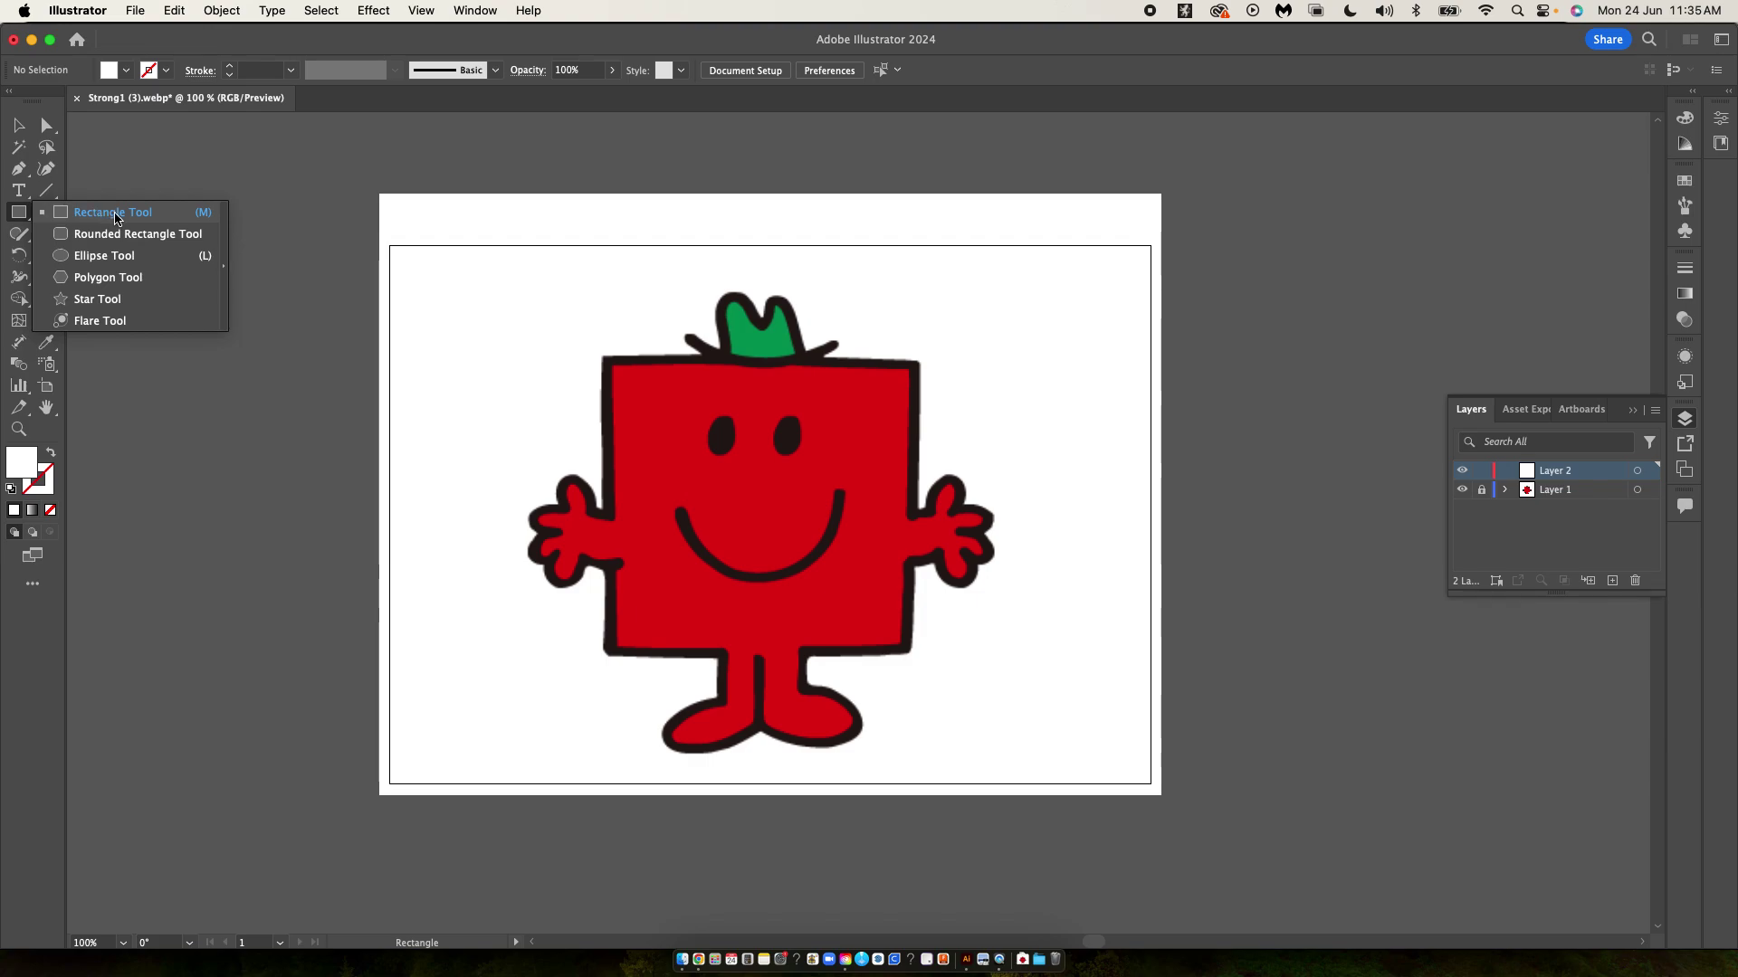
{"action": "left_click", "coordinate": [115, 215]}
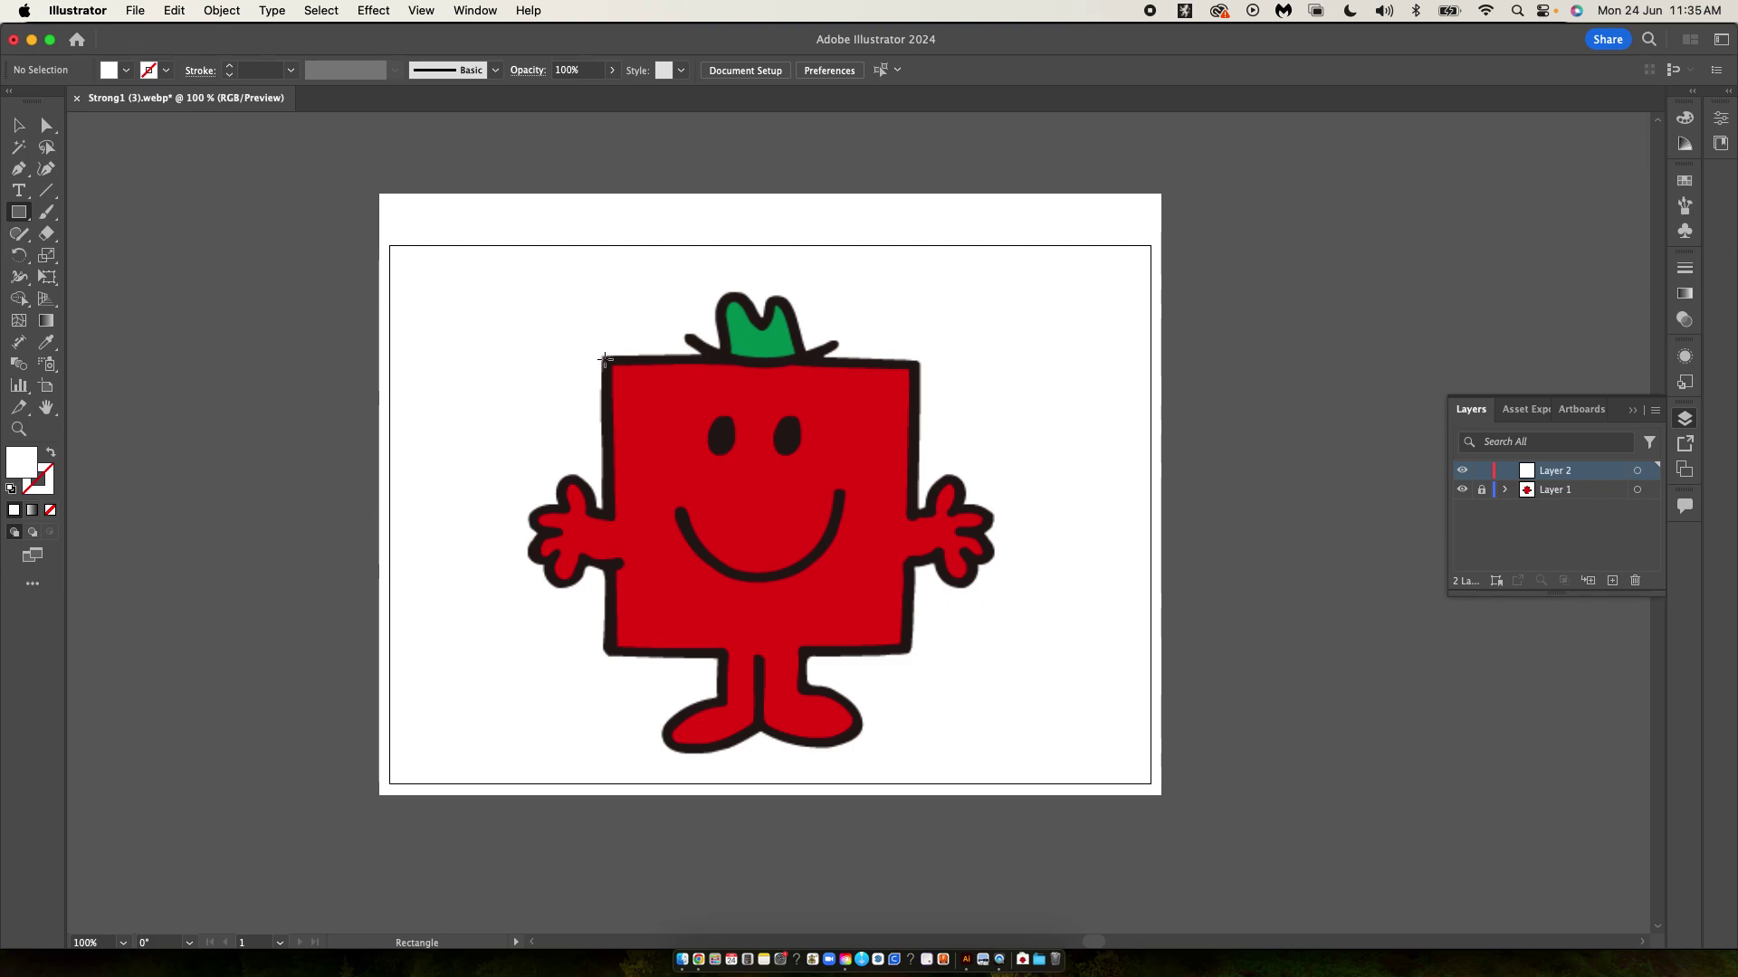
{"action": "left_click_drag", "start_coordinate": [604, 359], "coordinate": [916, 655]}
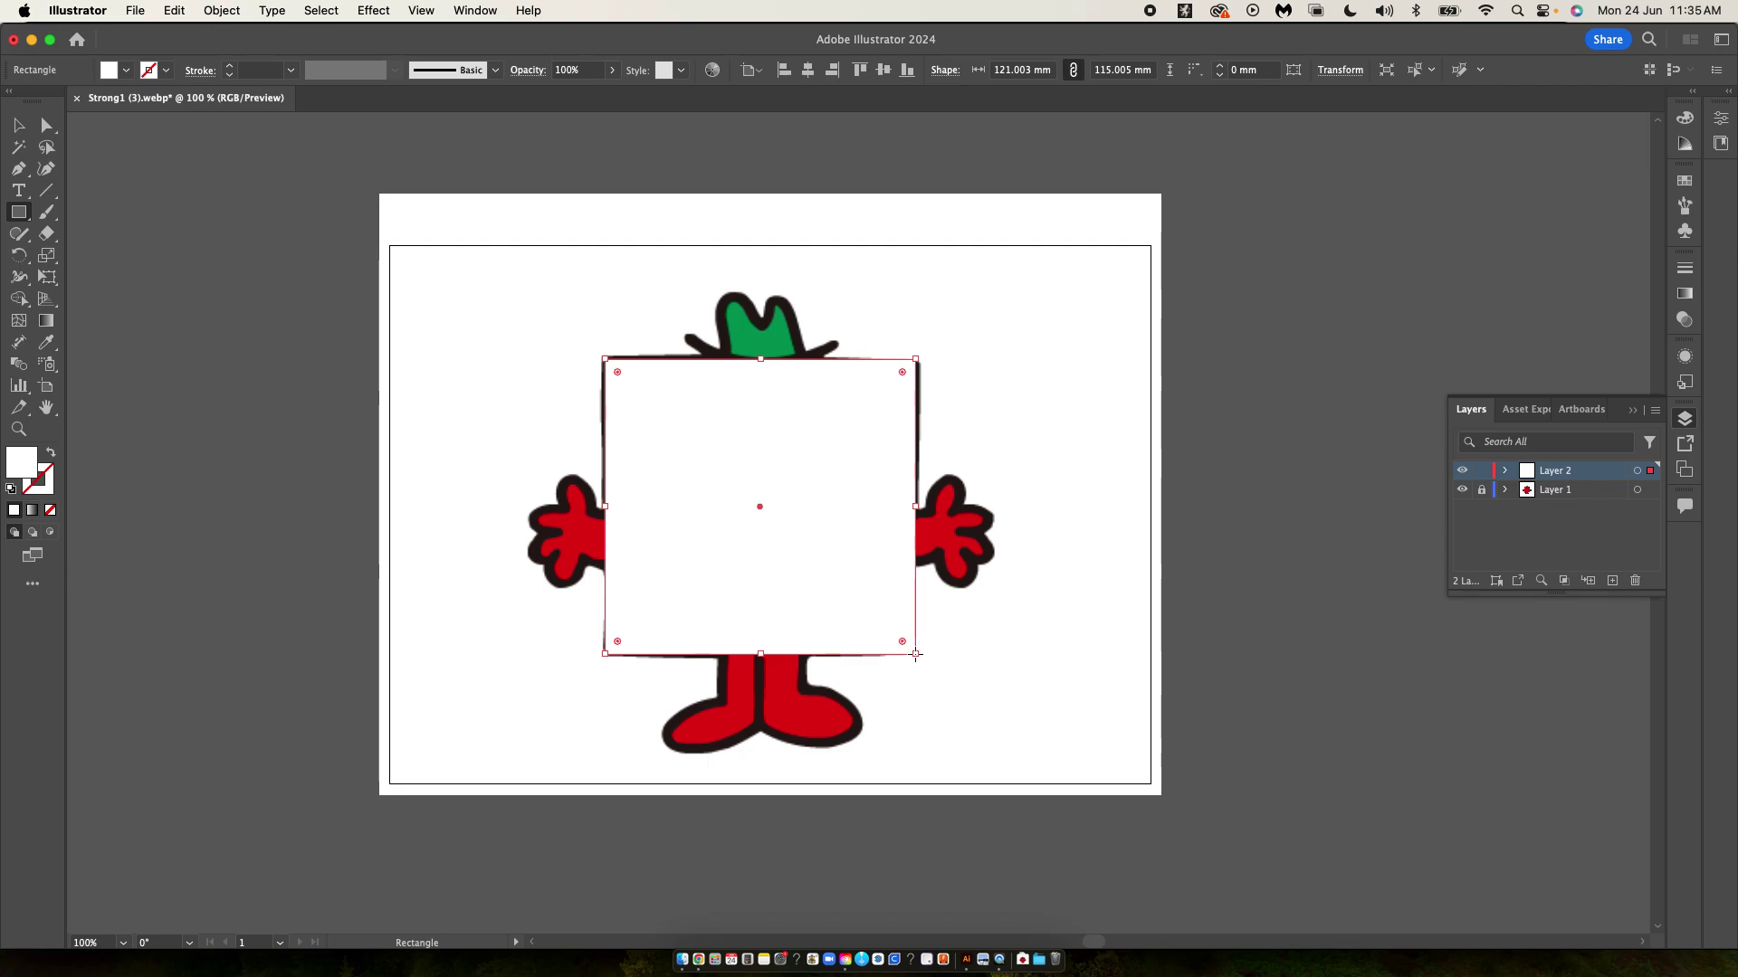
- Move the white 121 × 115 mm rectangle off the artboard to the right
{"action": "scroll", "coordinate": [784, 546], "scroll_direction": "right", "scroll_amount": 2}
{"action": "key", "text": "super+shift+a"}
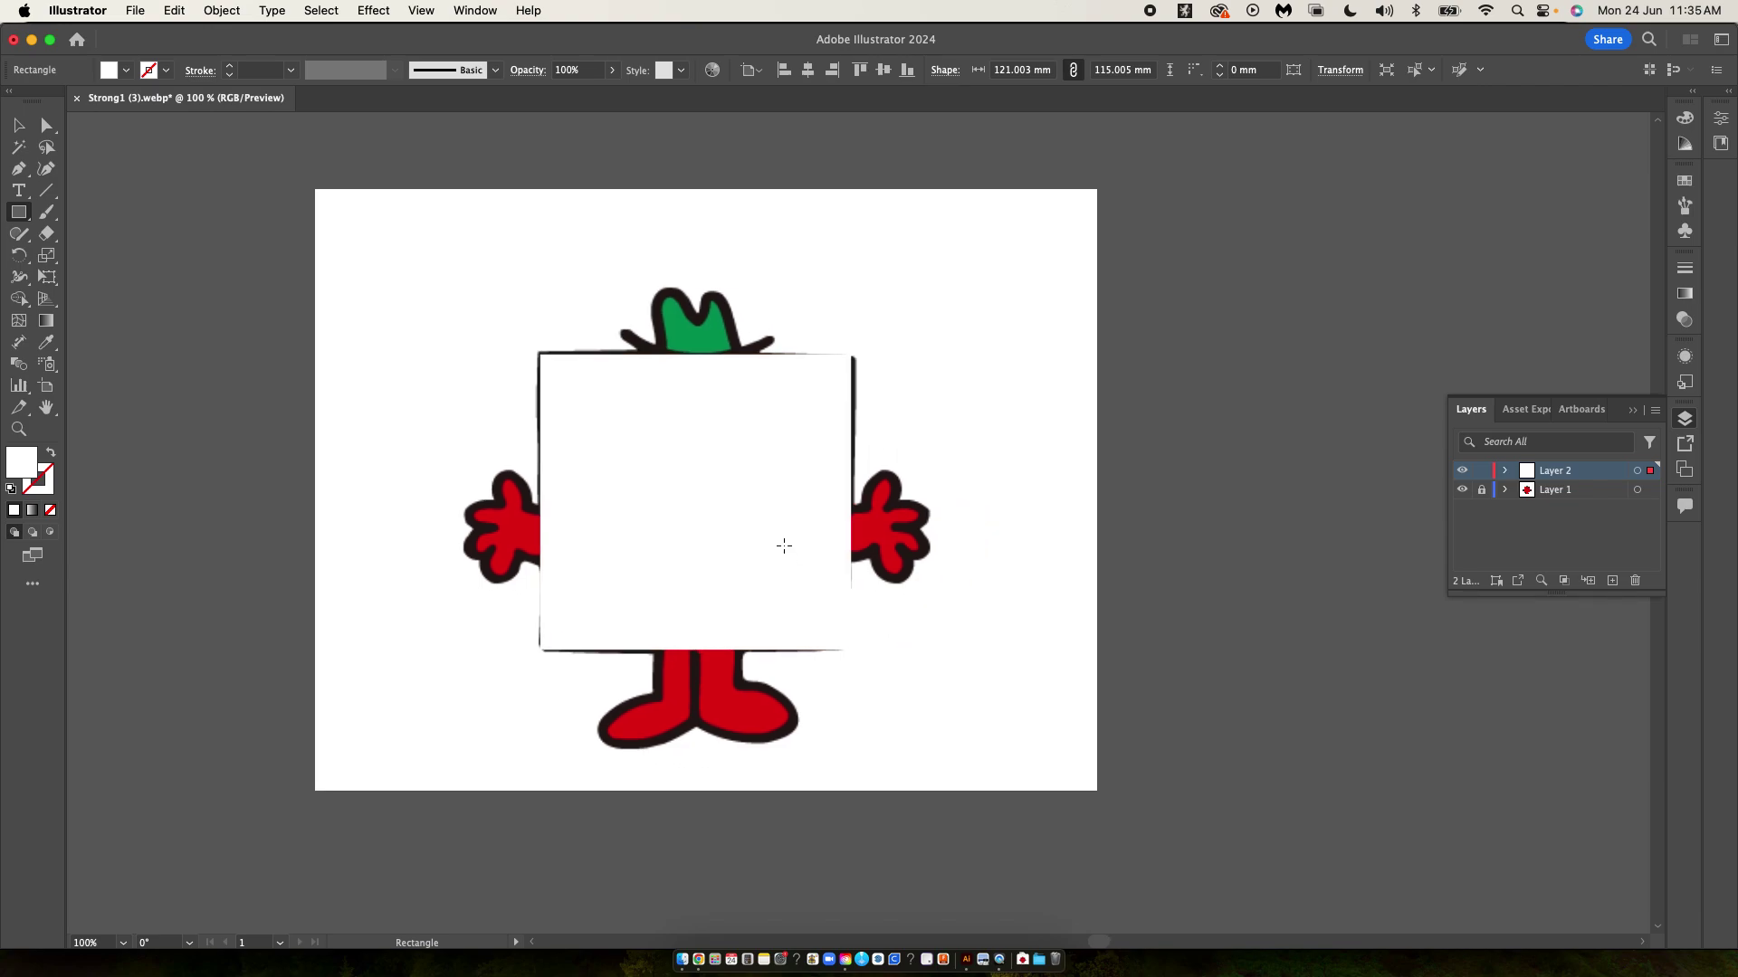
{"action": "scroll", "coordinate": [784, 546], "scroll_direction": "right", "scroll_amount": 2}
{"action": "key", "text": "super+z"}
{"action": "key", "text": "v"}
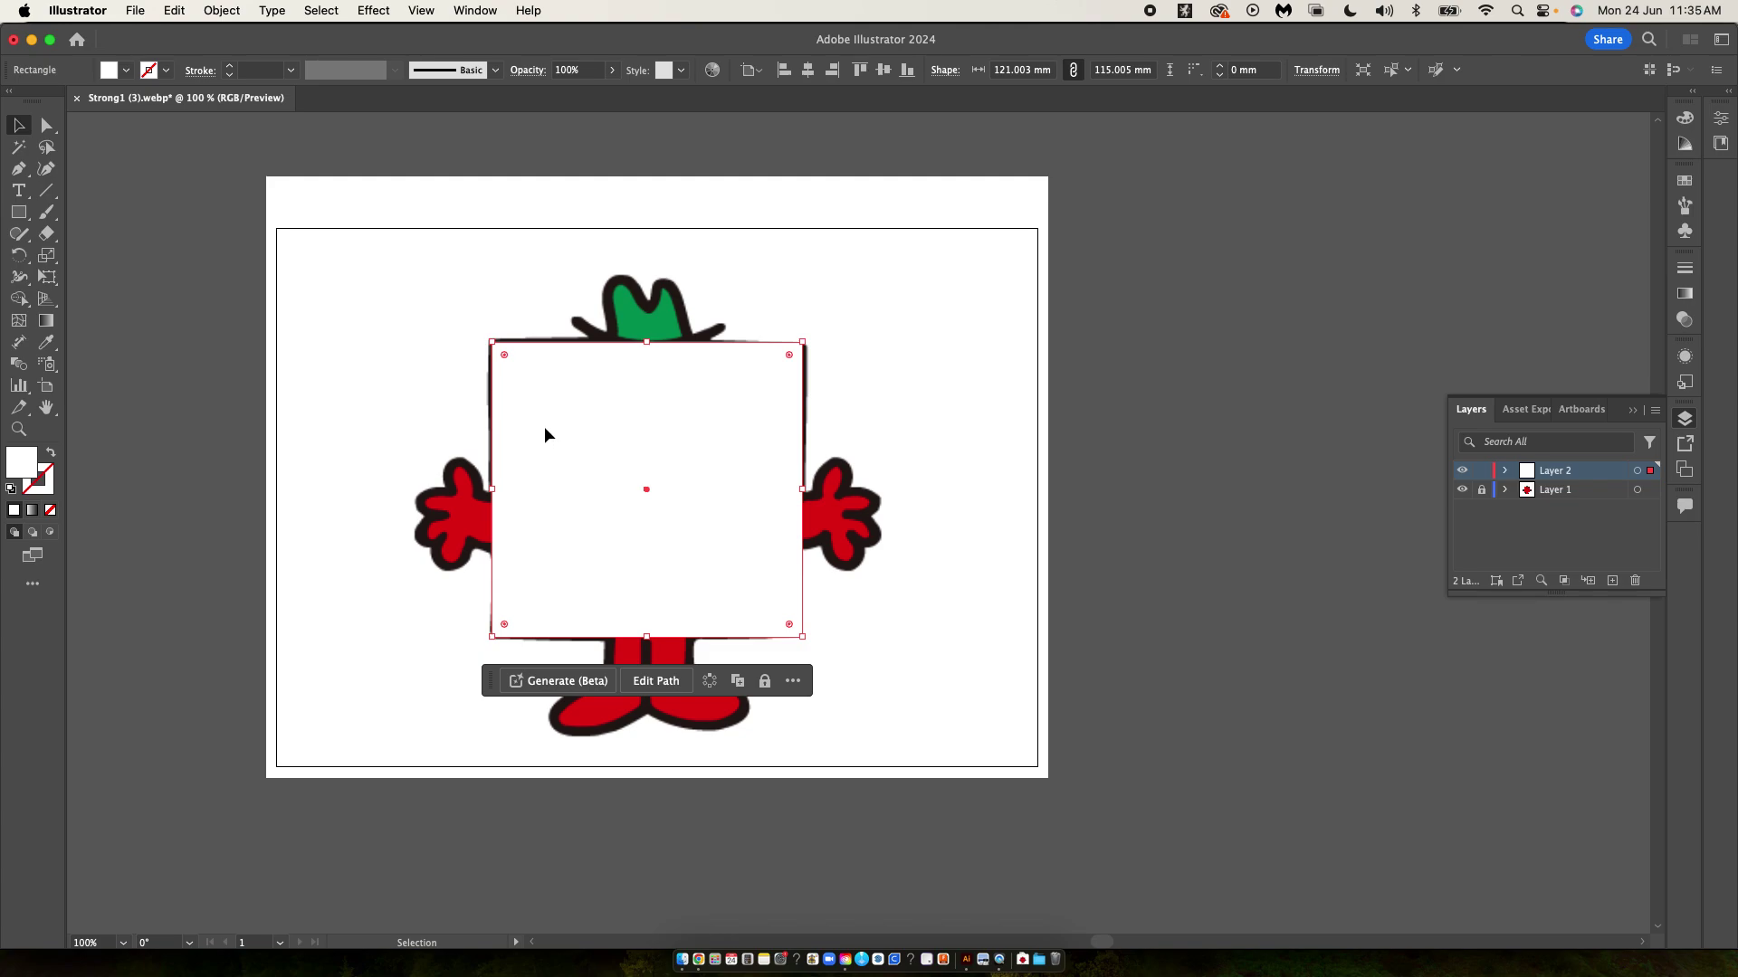
{"action": "left_click_drag", "start_coordinate": [545, 426], "coordinate": [1141, 436]}
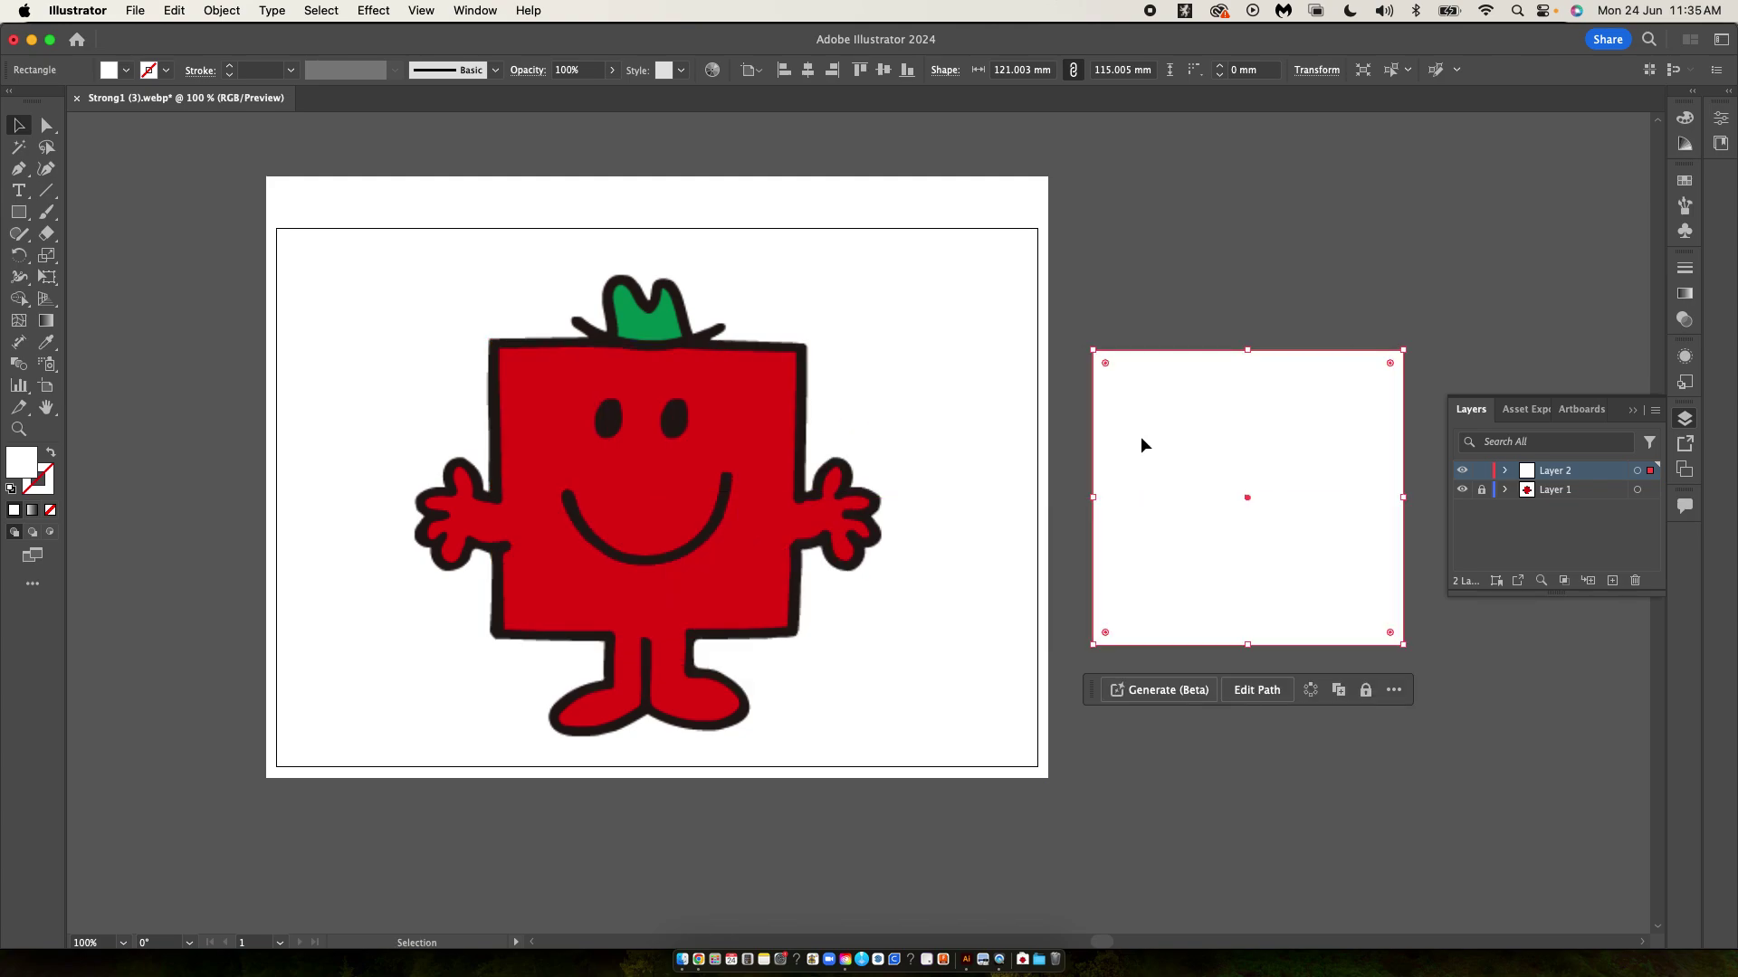
{"action": "scroll", "coordinate": [1140, 437], "scroll_direction": "right", "scroll_amount": 5}
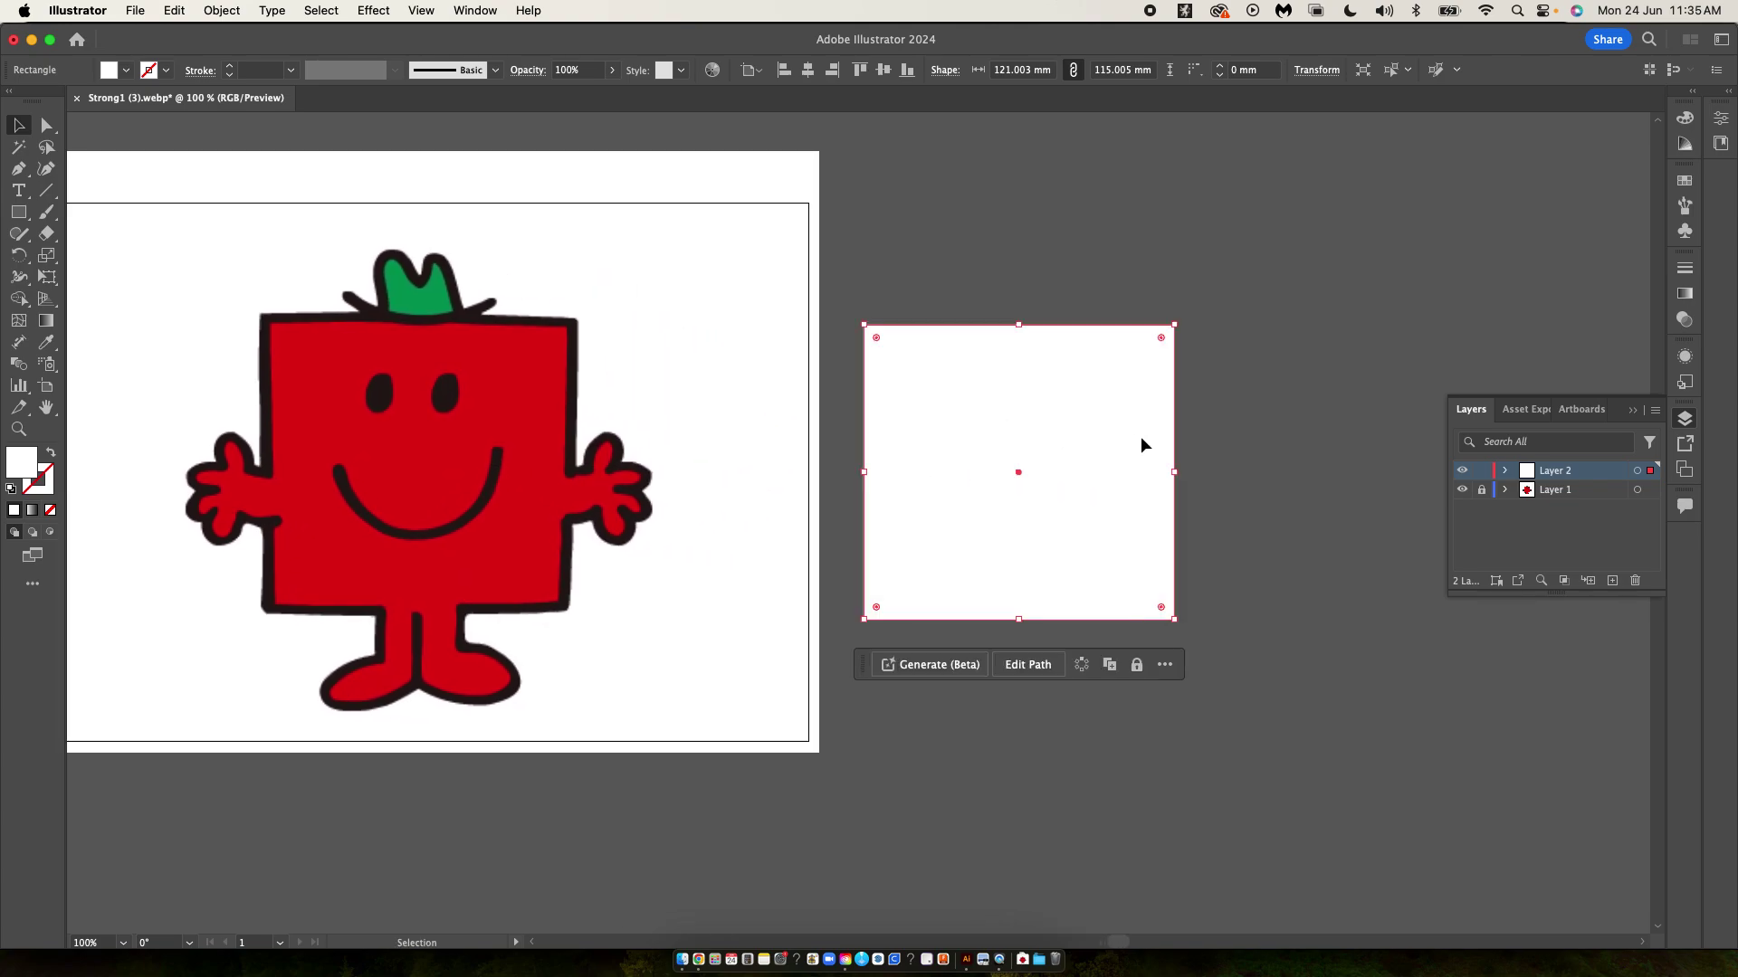
- Eyedrop the figure's red into the rectangle's fill and the dark #231815 into its stroke
{"action": "key", "text": "i"}
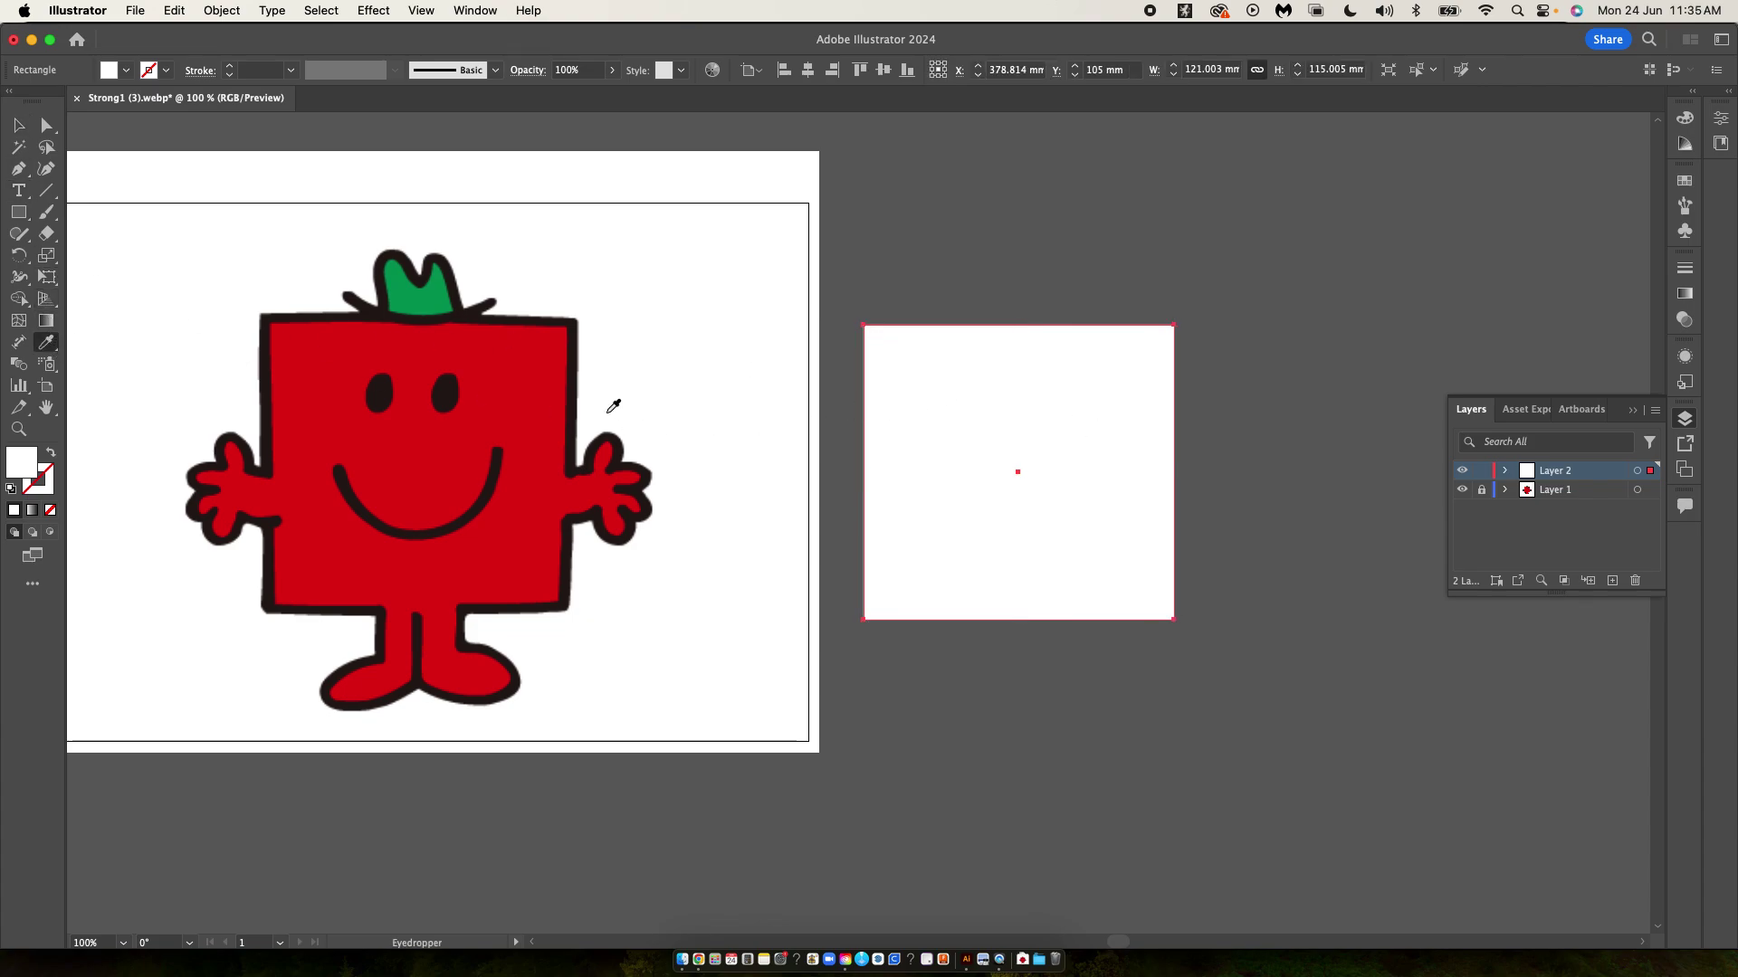
{"action": "left_click", "coordinate": [539, 363]}
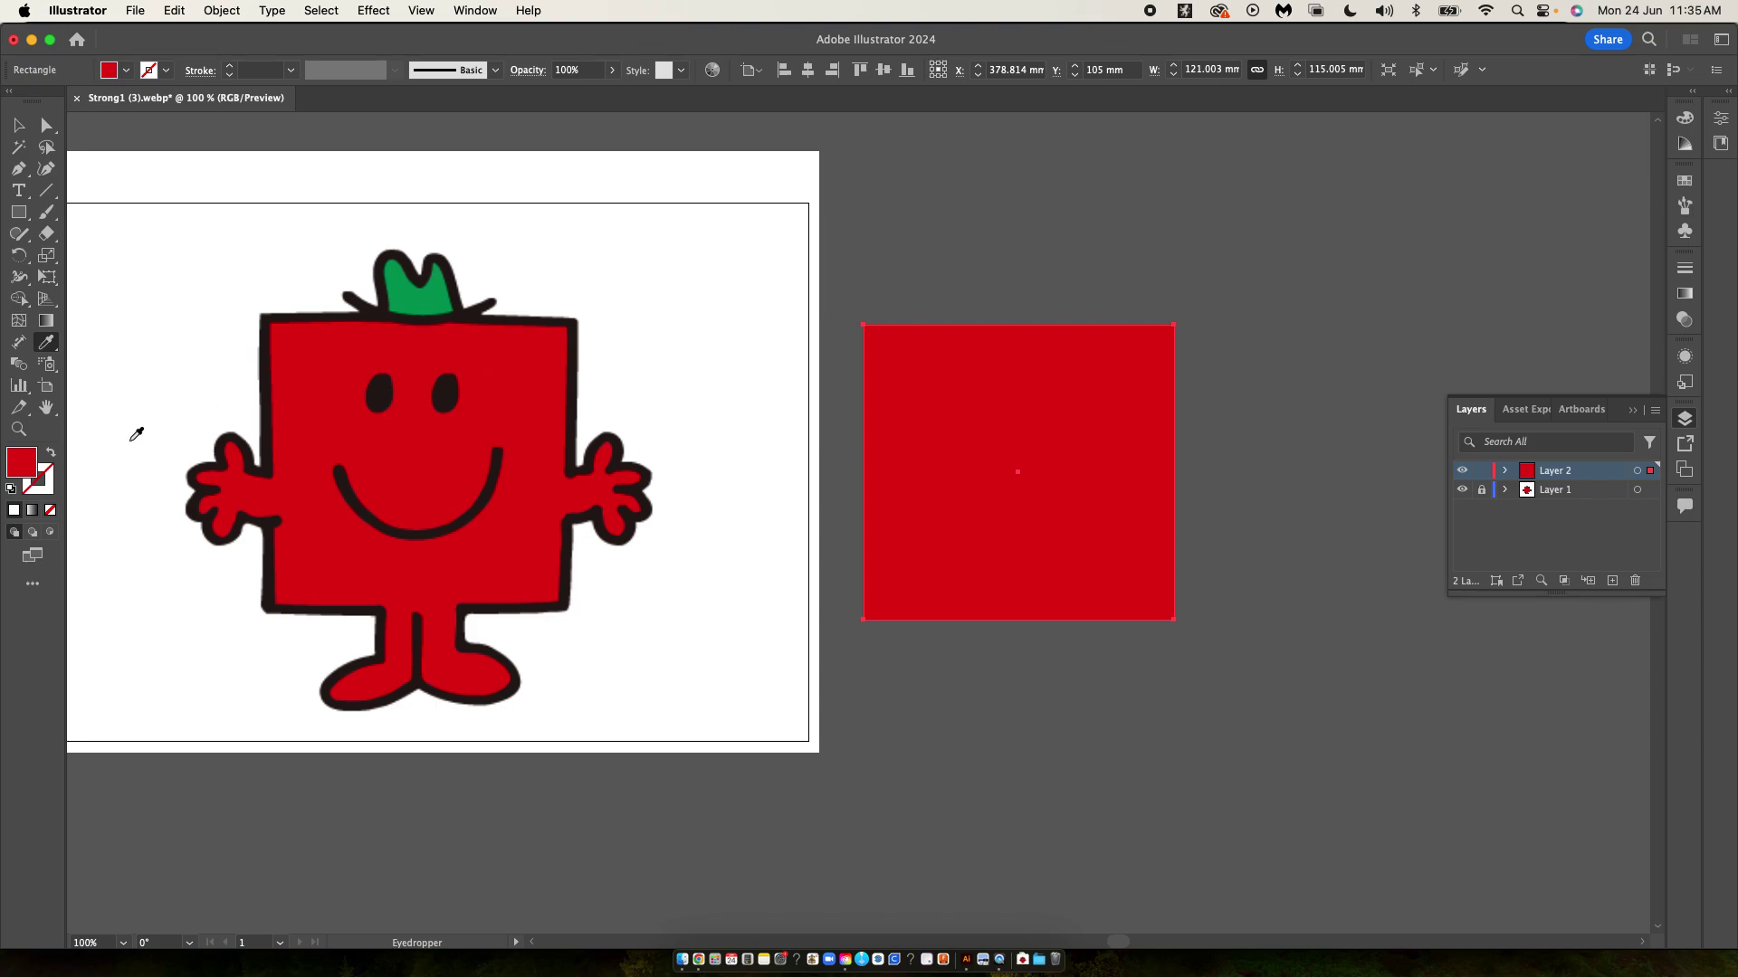
{"action": "left_click", "coordinate": [48, 487]}
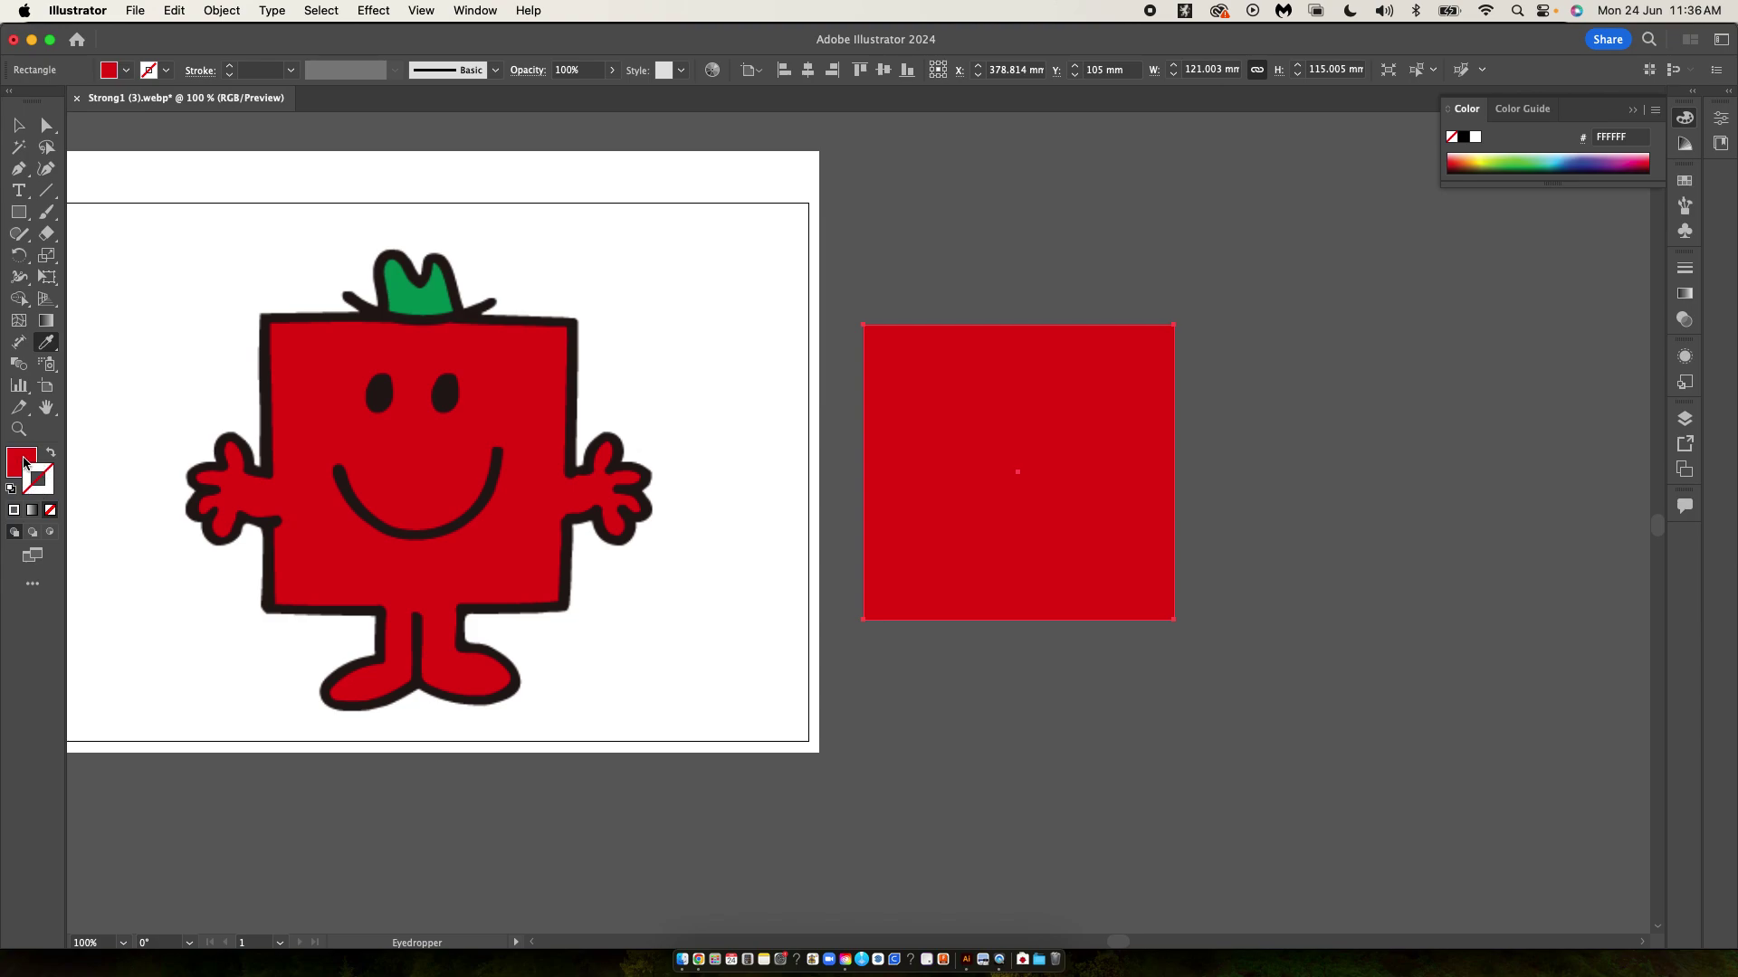
{"action": "left_click", "coordinate": [14, 511]}
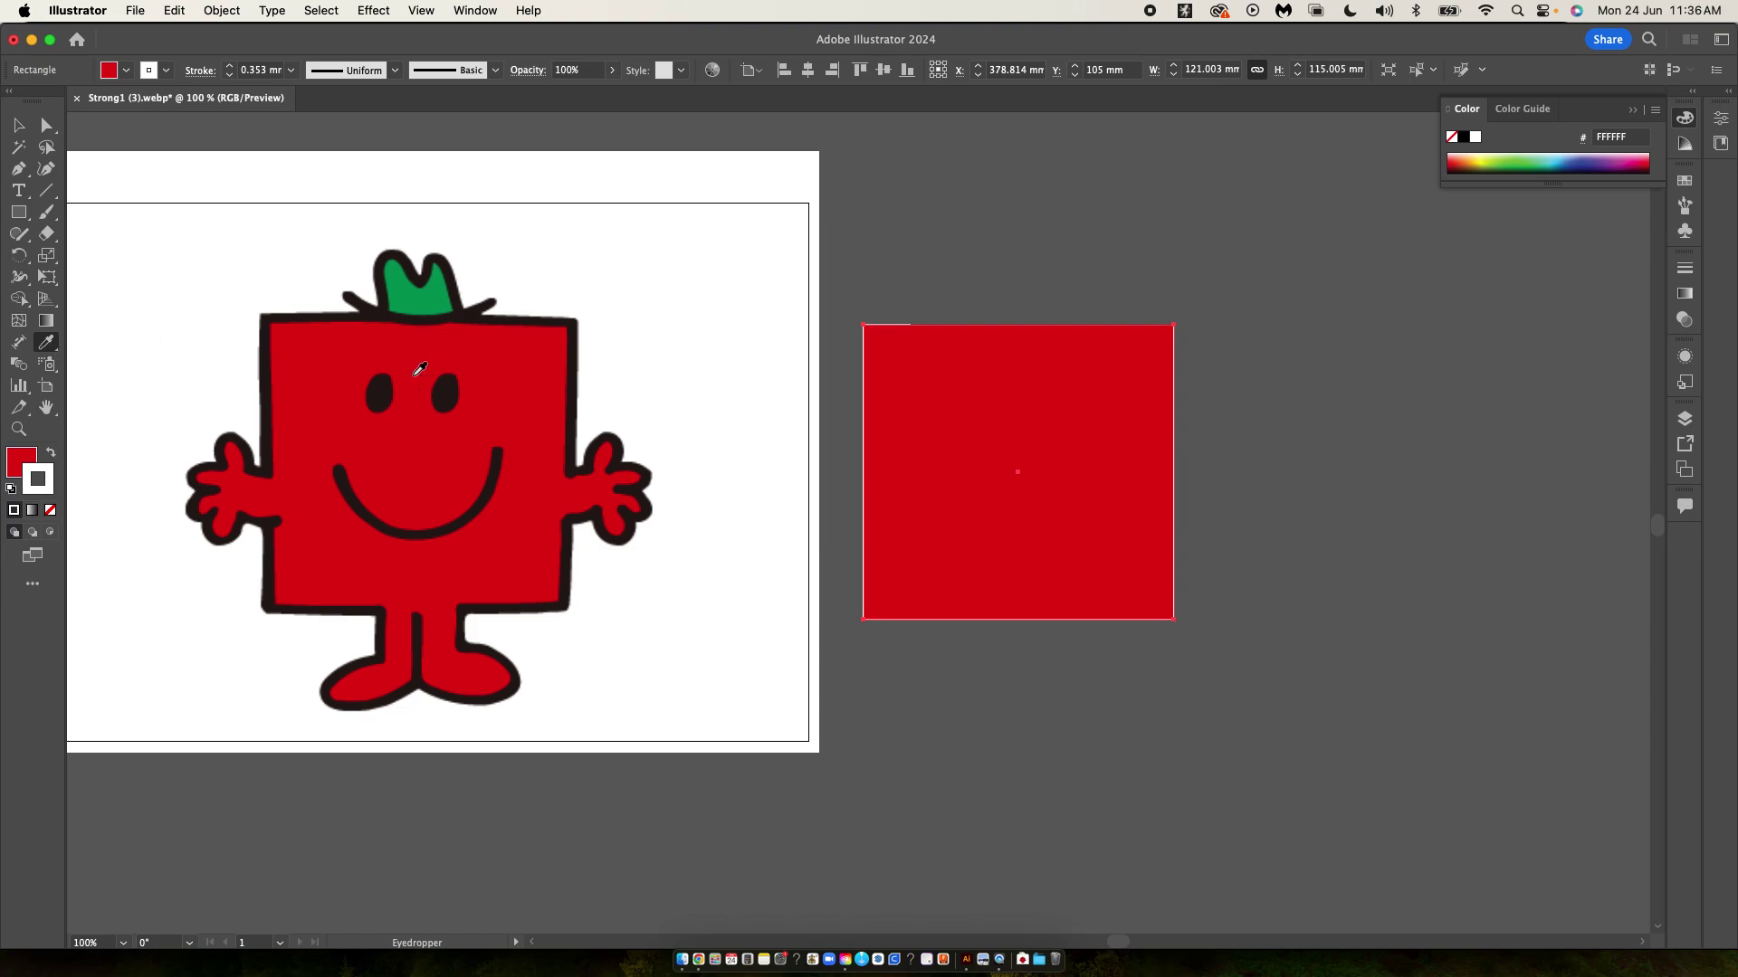
{"action": "left_click", "coordinate": [453, 383]}
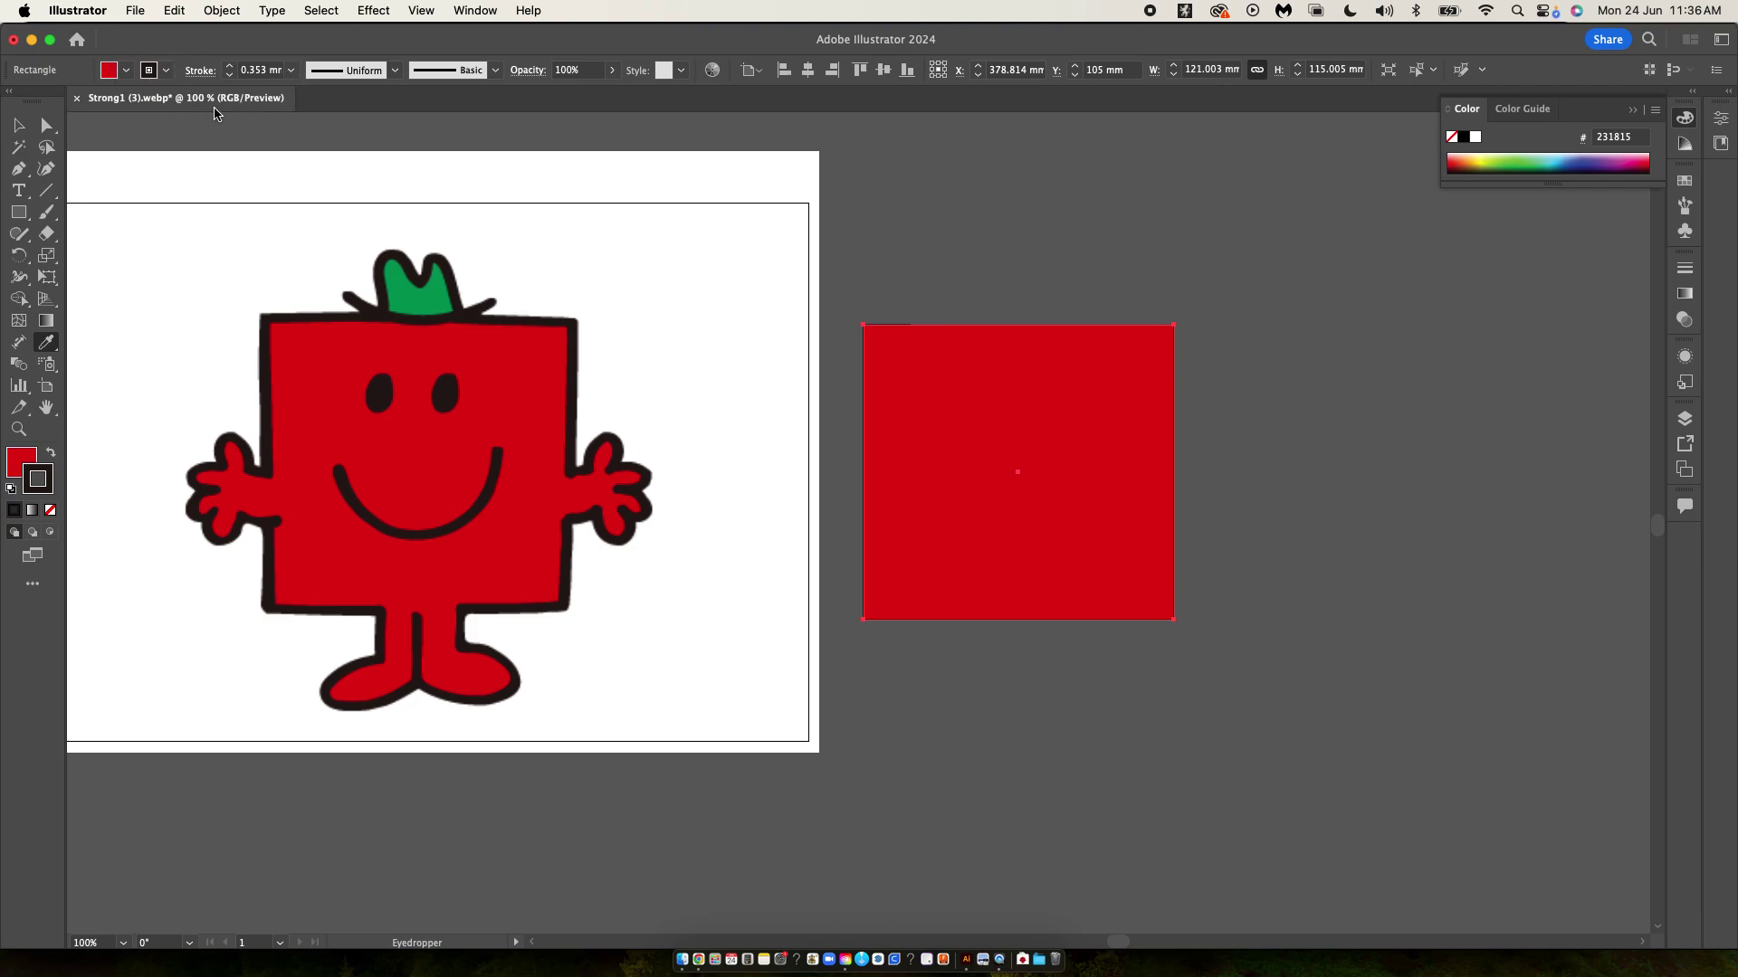
{"action": "left_click", "coordinate": [201, 70]}
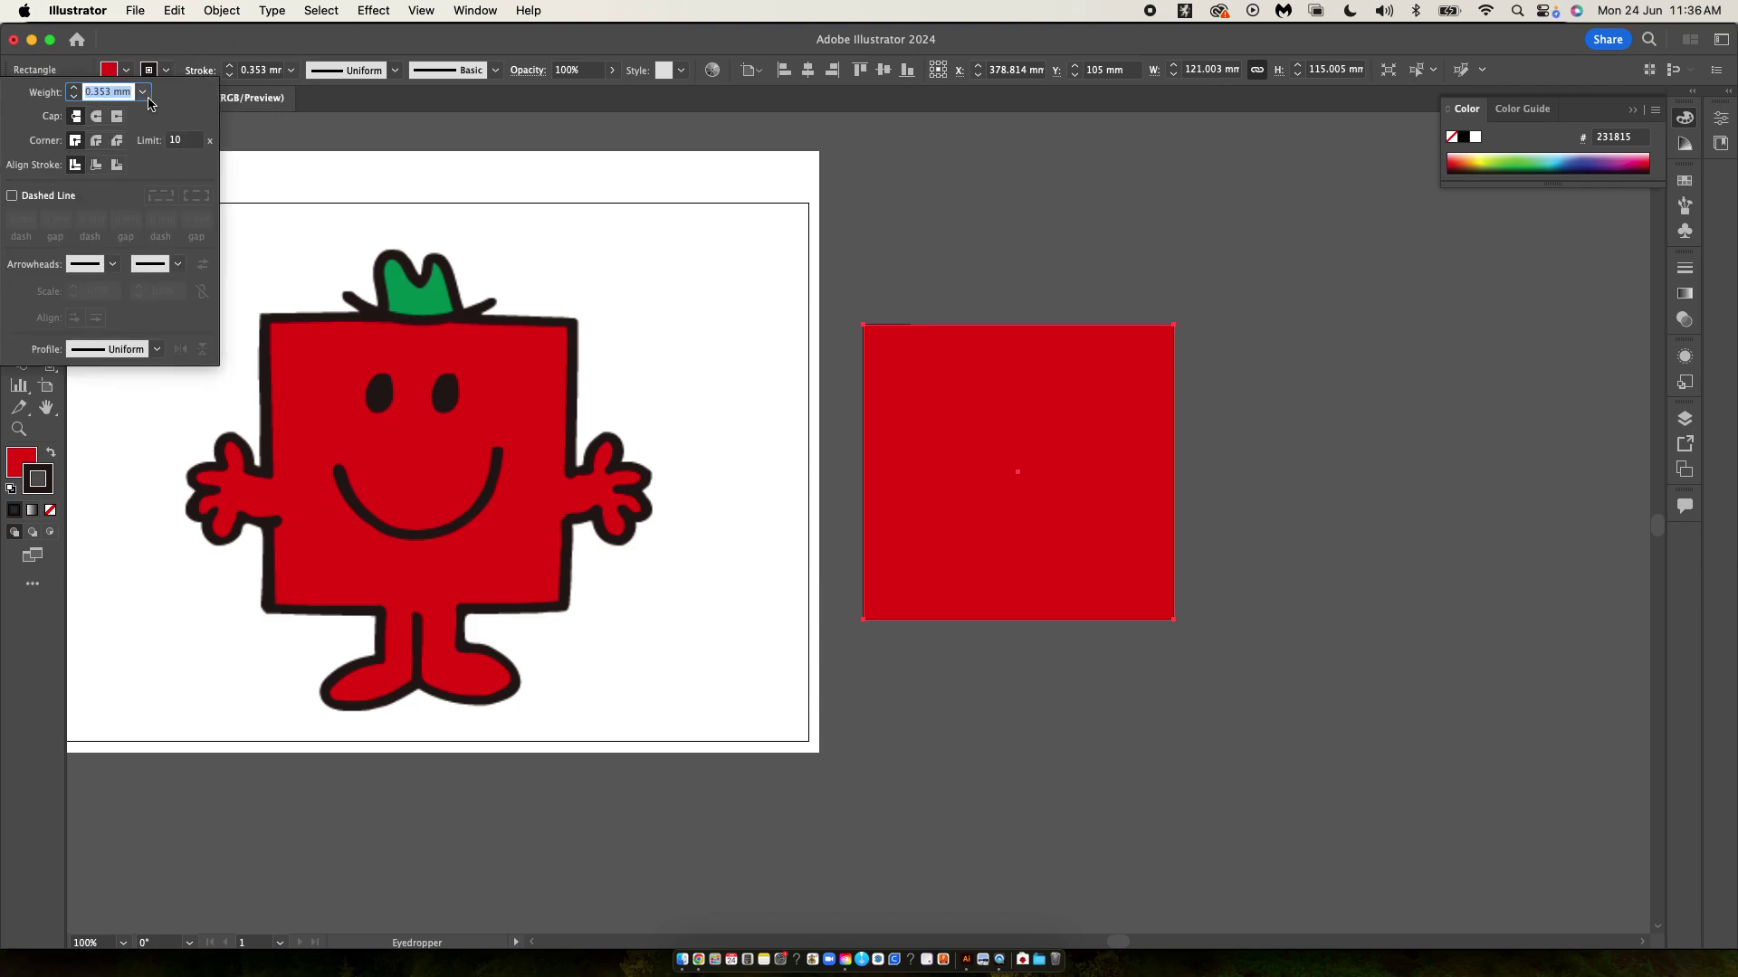
- Raise the rectangle's stroke weight to 4 mm, then deselect it
{"action": "left_click", "coordinate": [75, 89]}
{"action": "left_click", "coordinate": [75, 90]}
{"action": "left_click", "coordinate": [76, 89]}
{"action": "left_click", "coordinate": [75, 90]}
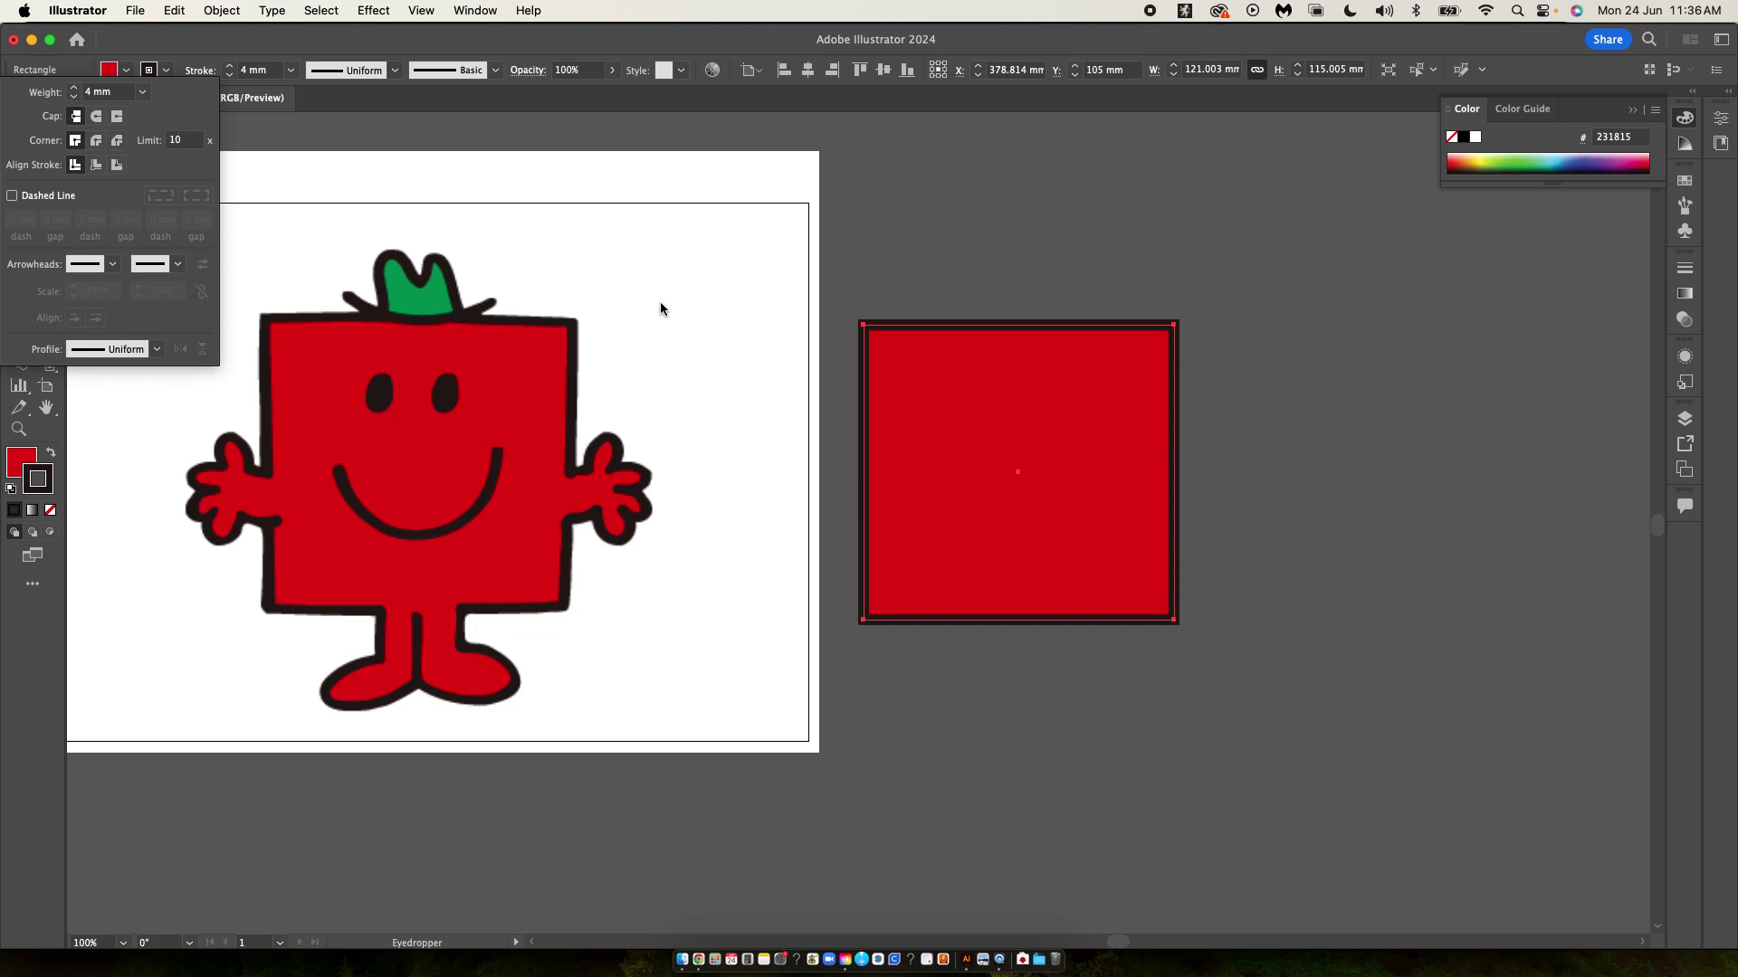
{"action": "left_click", "coordinate": [1268, 505]}
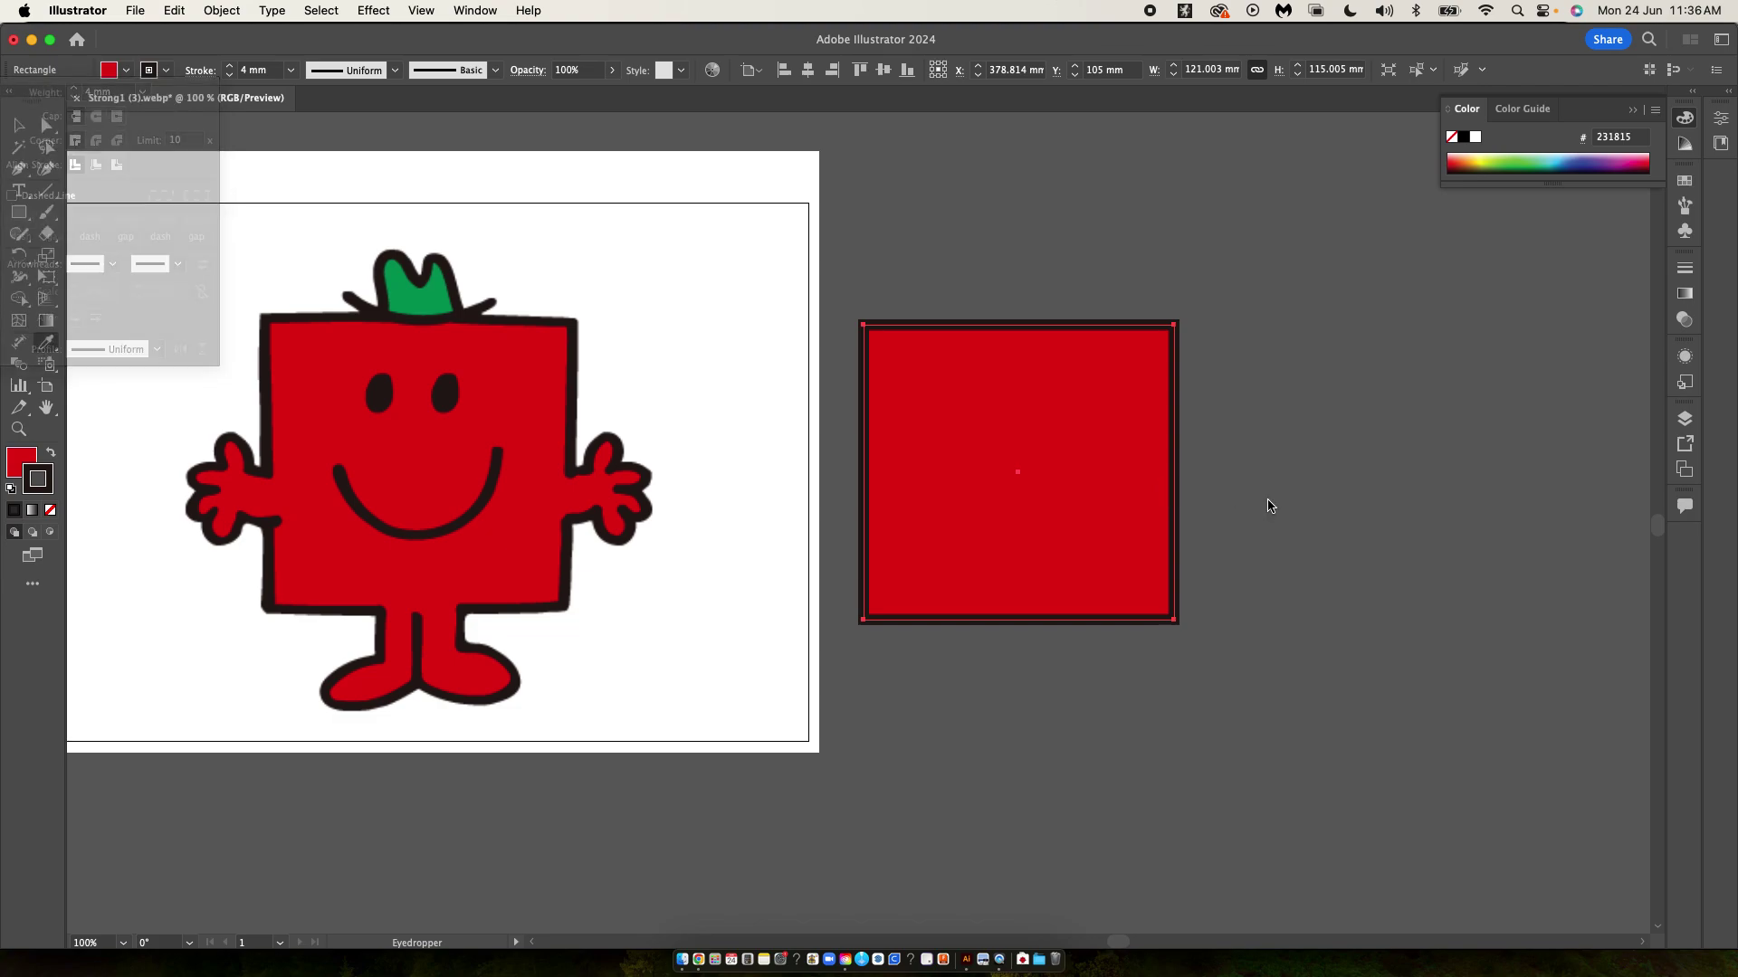
{"action": "key", "text": "v"}
{"action": "left_click", "coordinate": [1245, 455]}
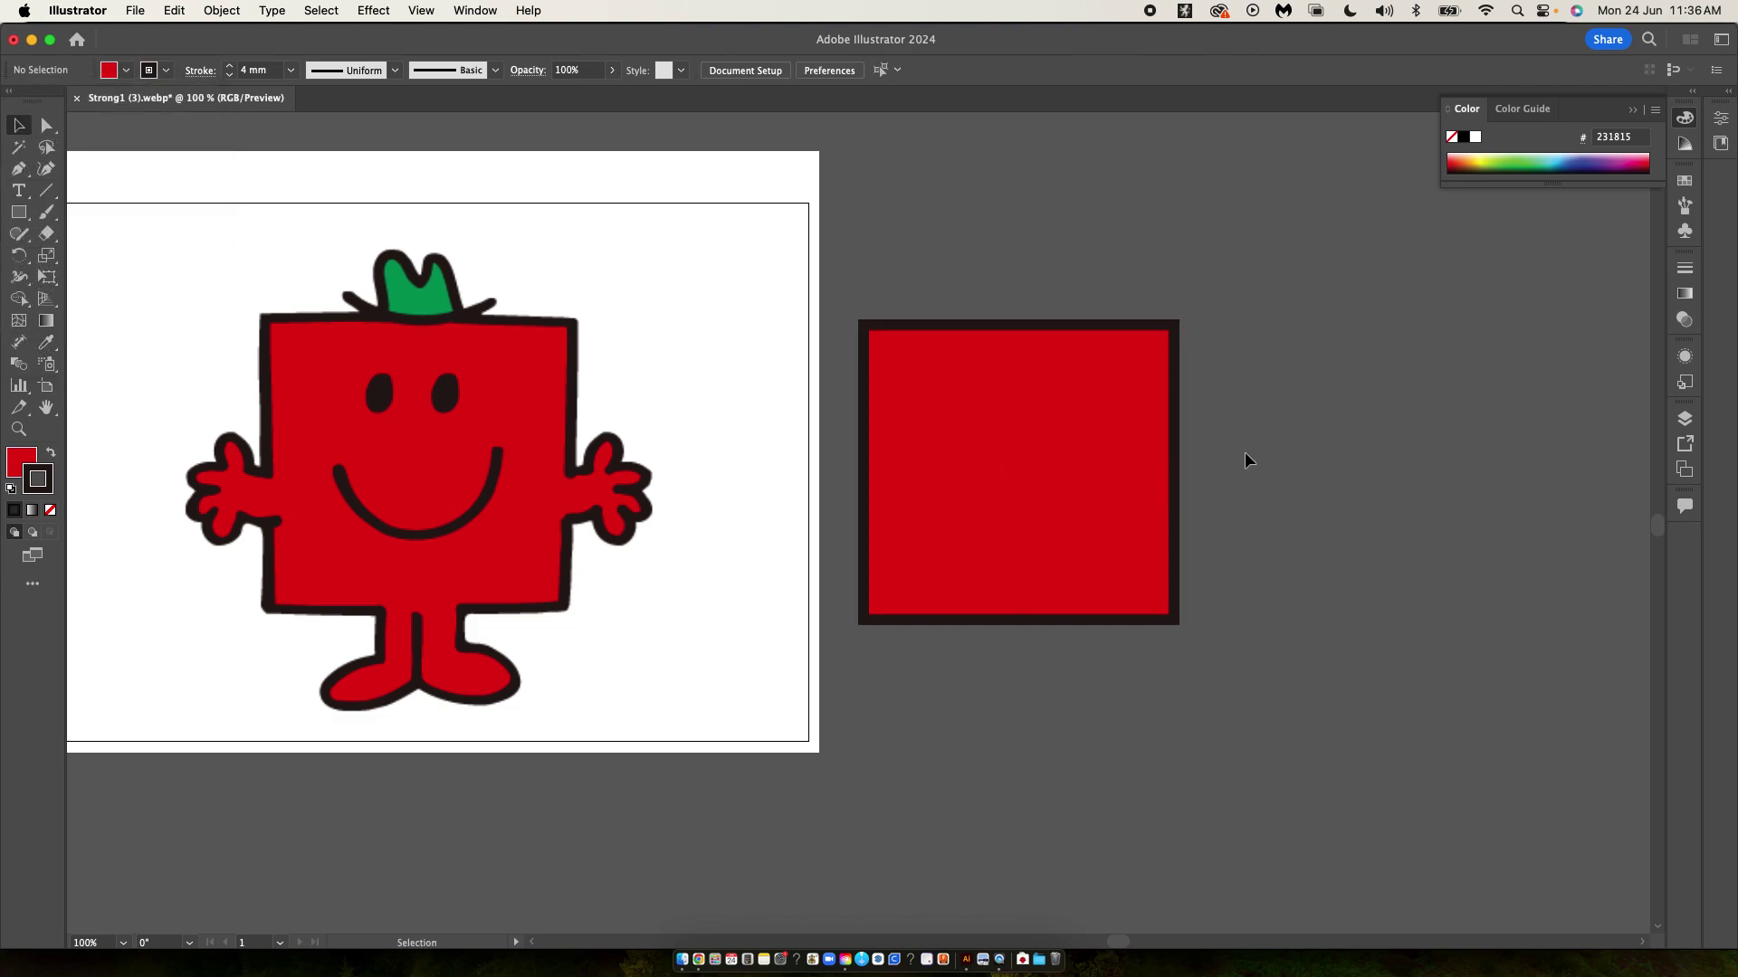
{"action": "scroll", "coordinate": [1245, 453], "scroll_direction": "down", "scroll_amount": 3}
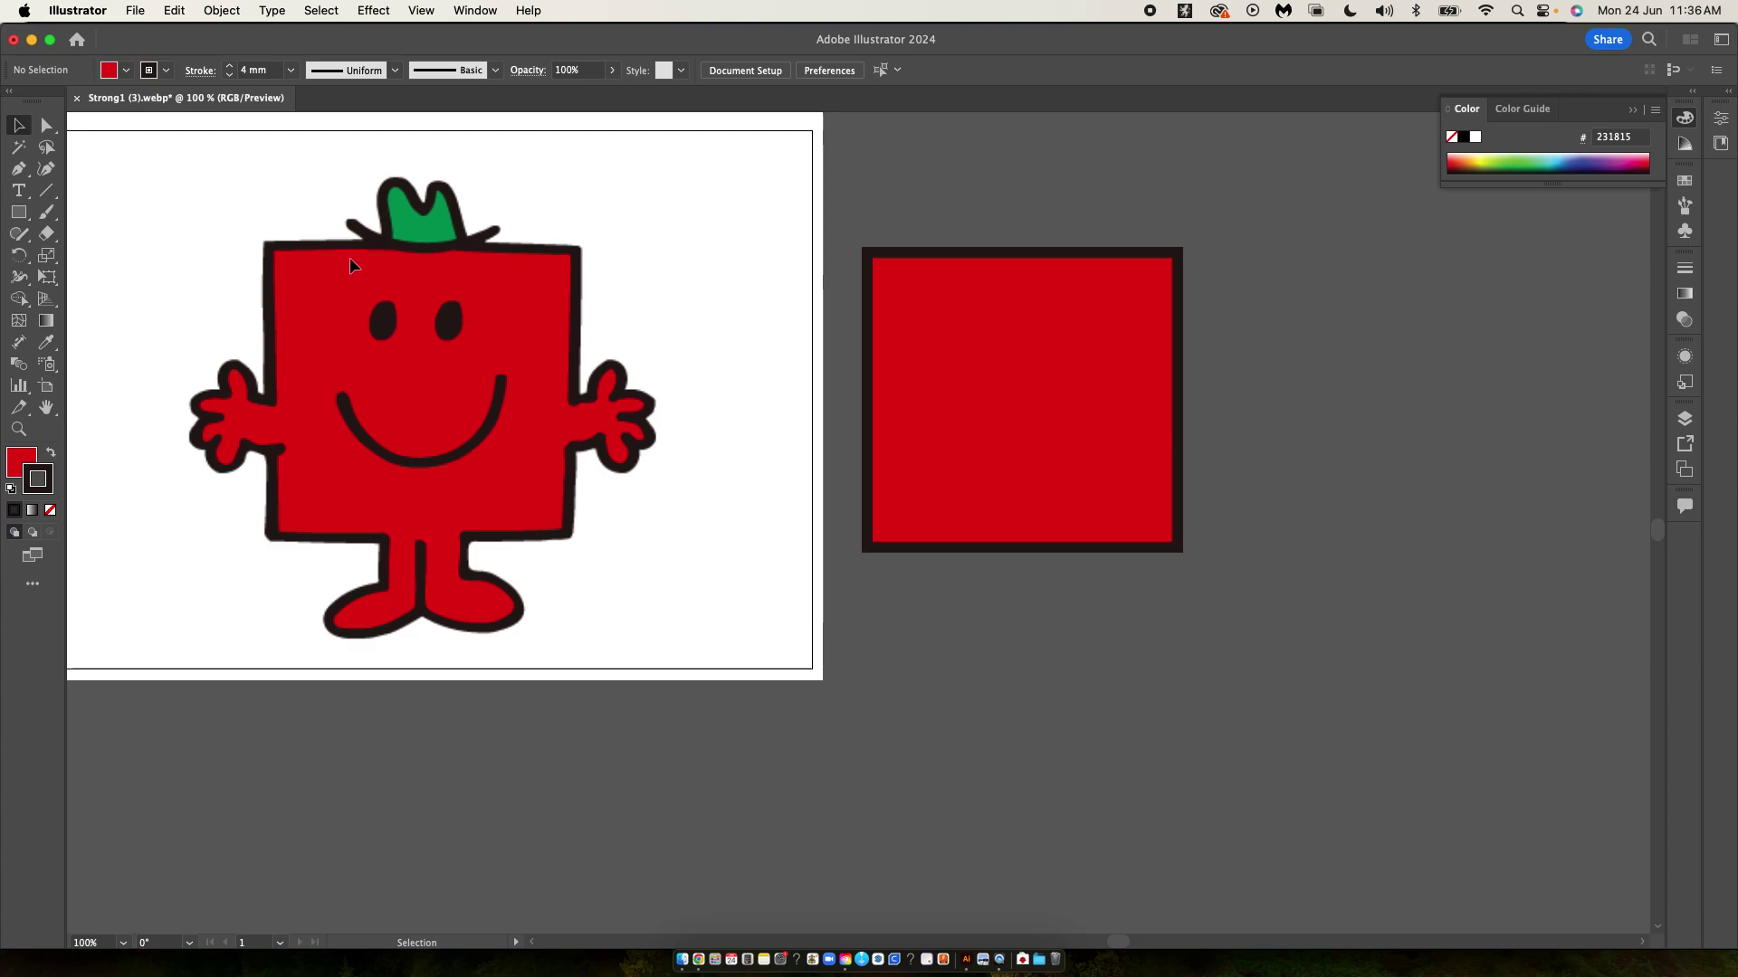
- Draw a 9.878 × 13.758 mm ellipse over the left eye and eyedrop the dark eye fill
{"action": "left_click", "coordinate": [18, 212]}
{"action": "left_click", "coordinate": [85, 256]}
{"action": "left_click", "coordinate": [373, 299]}
{"action": "key", "text": "Escape"}
{"action": "left_click_drag", "start_coordinate": [366, 296], "coordinate": [399, 340]}
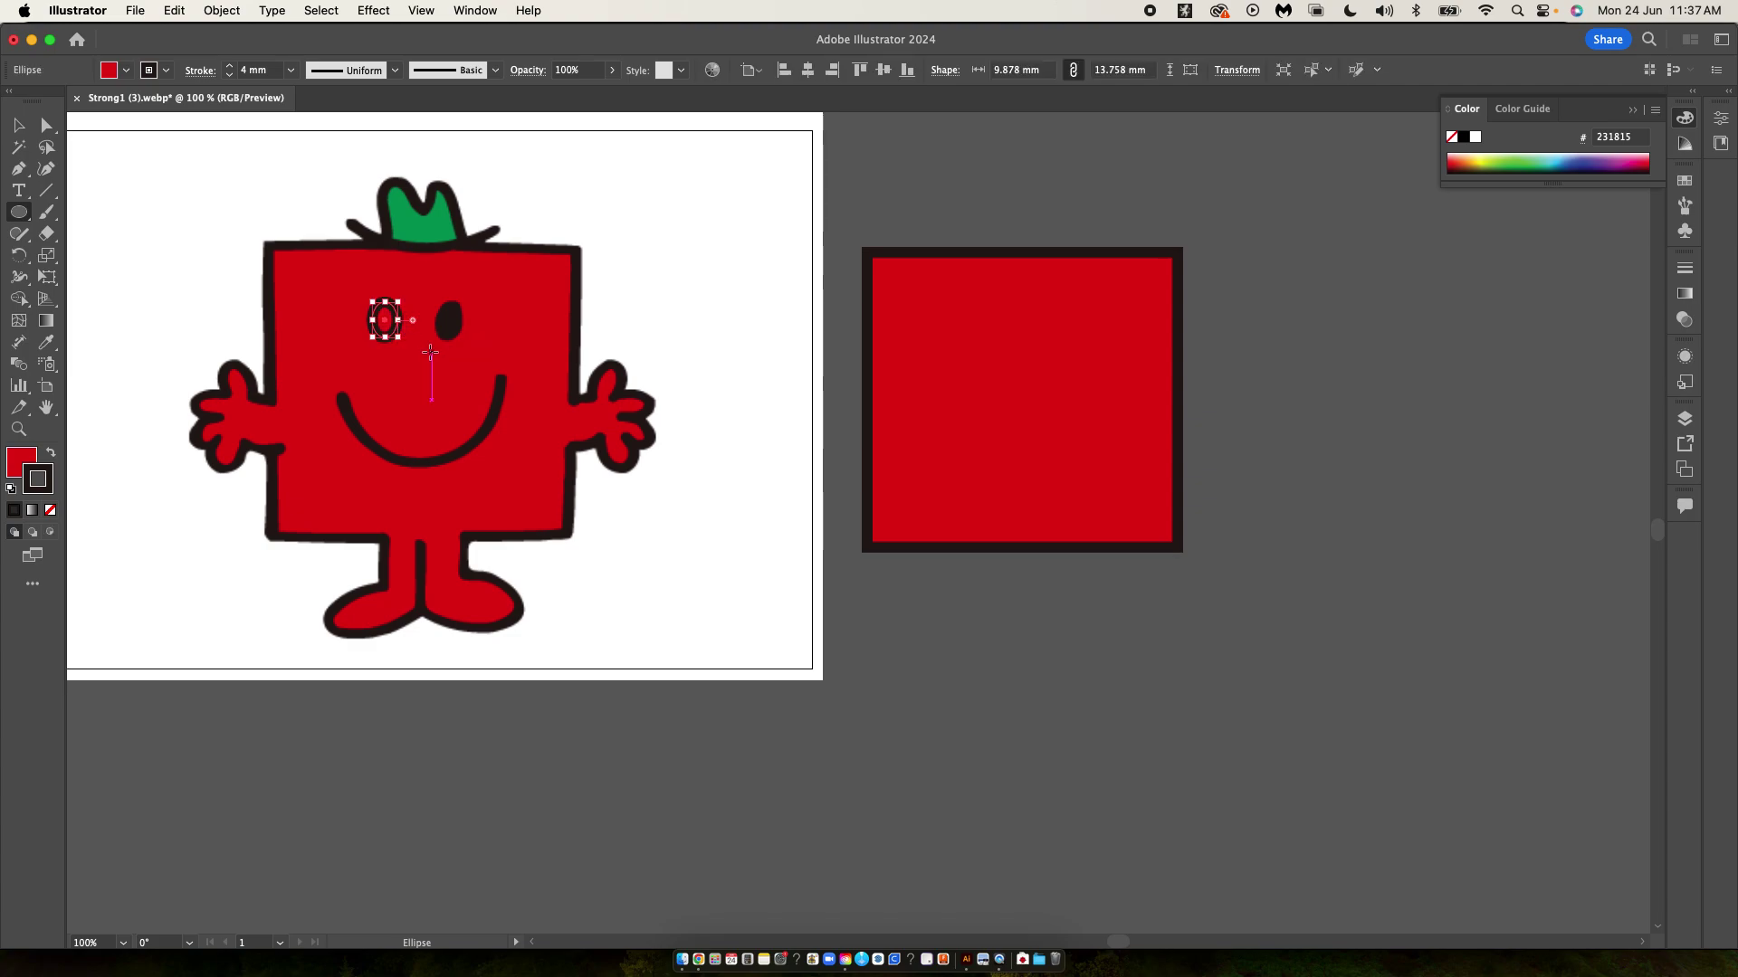
{"action": "key", "text": "i"}
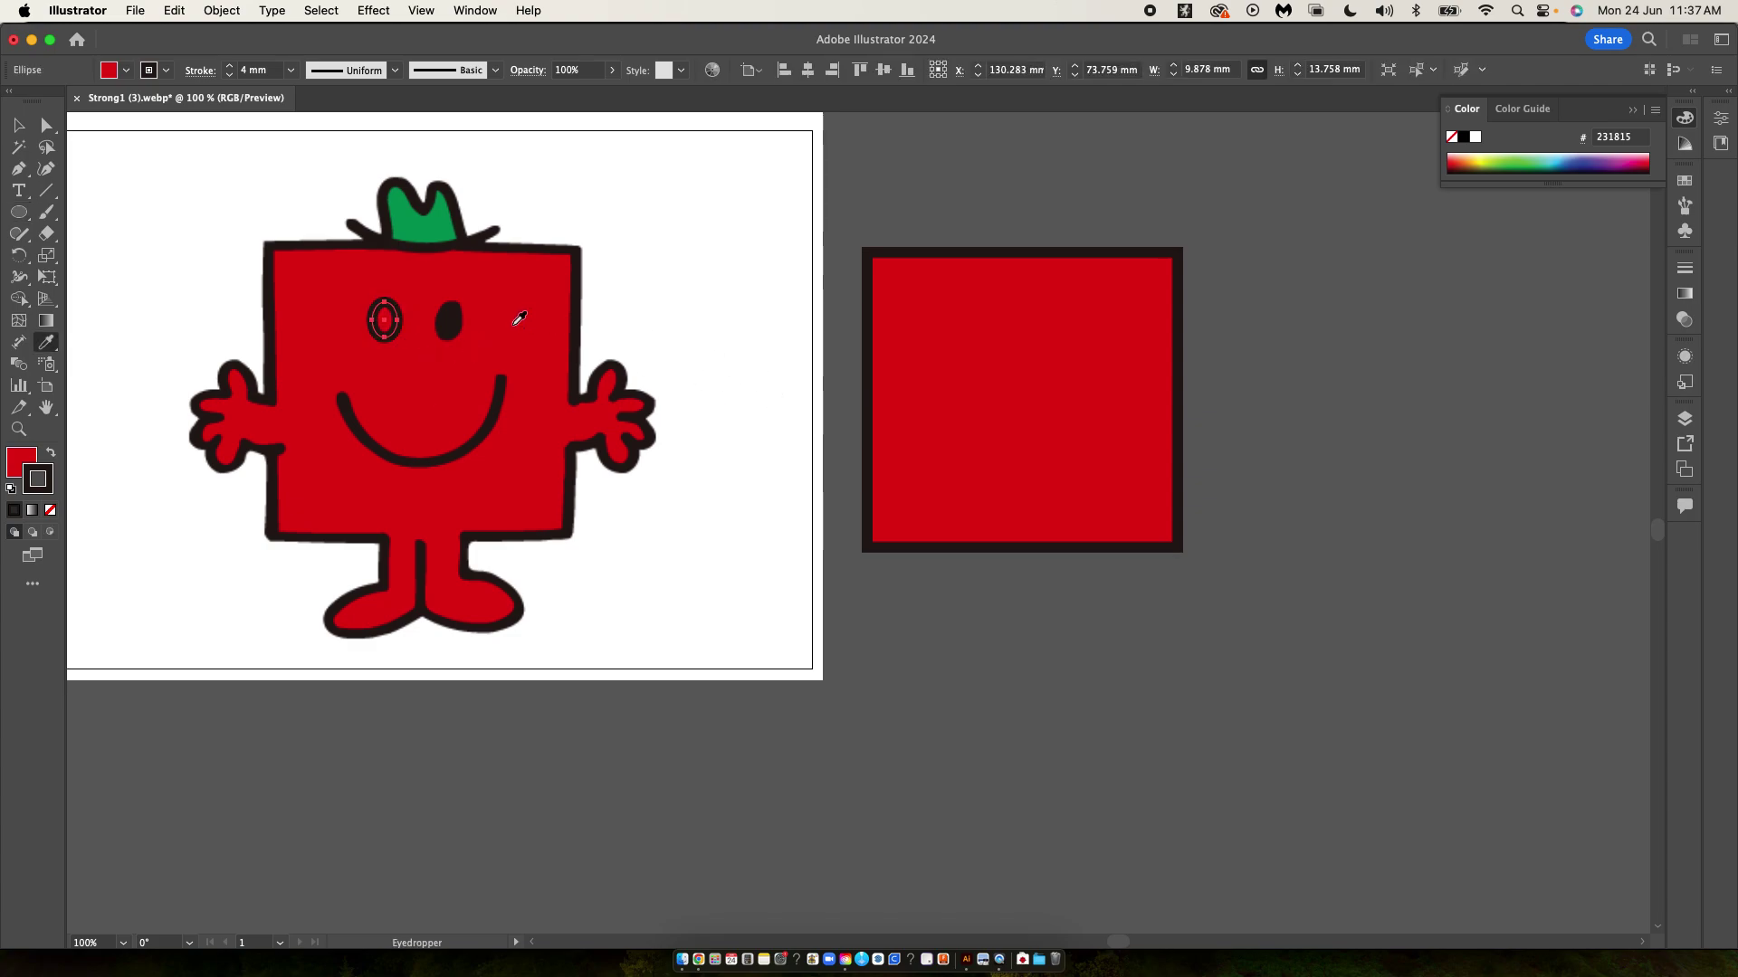
{"action": "left_click", "coordinate": [457, 313]}
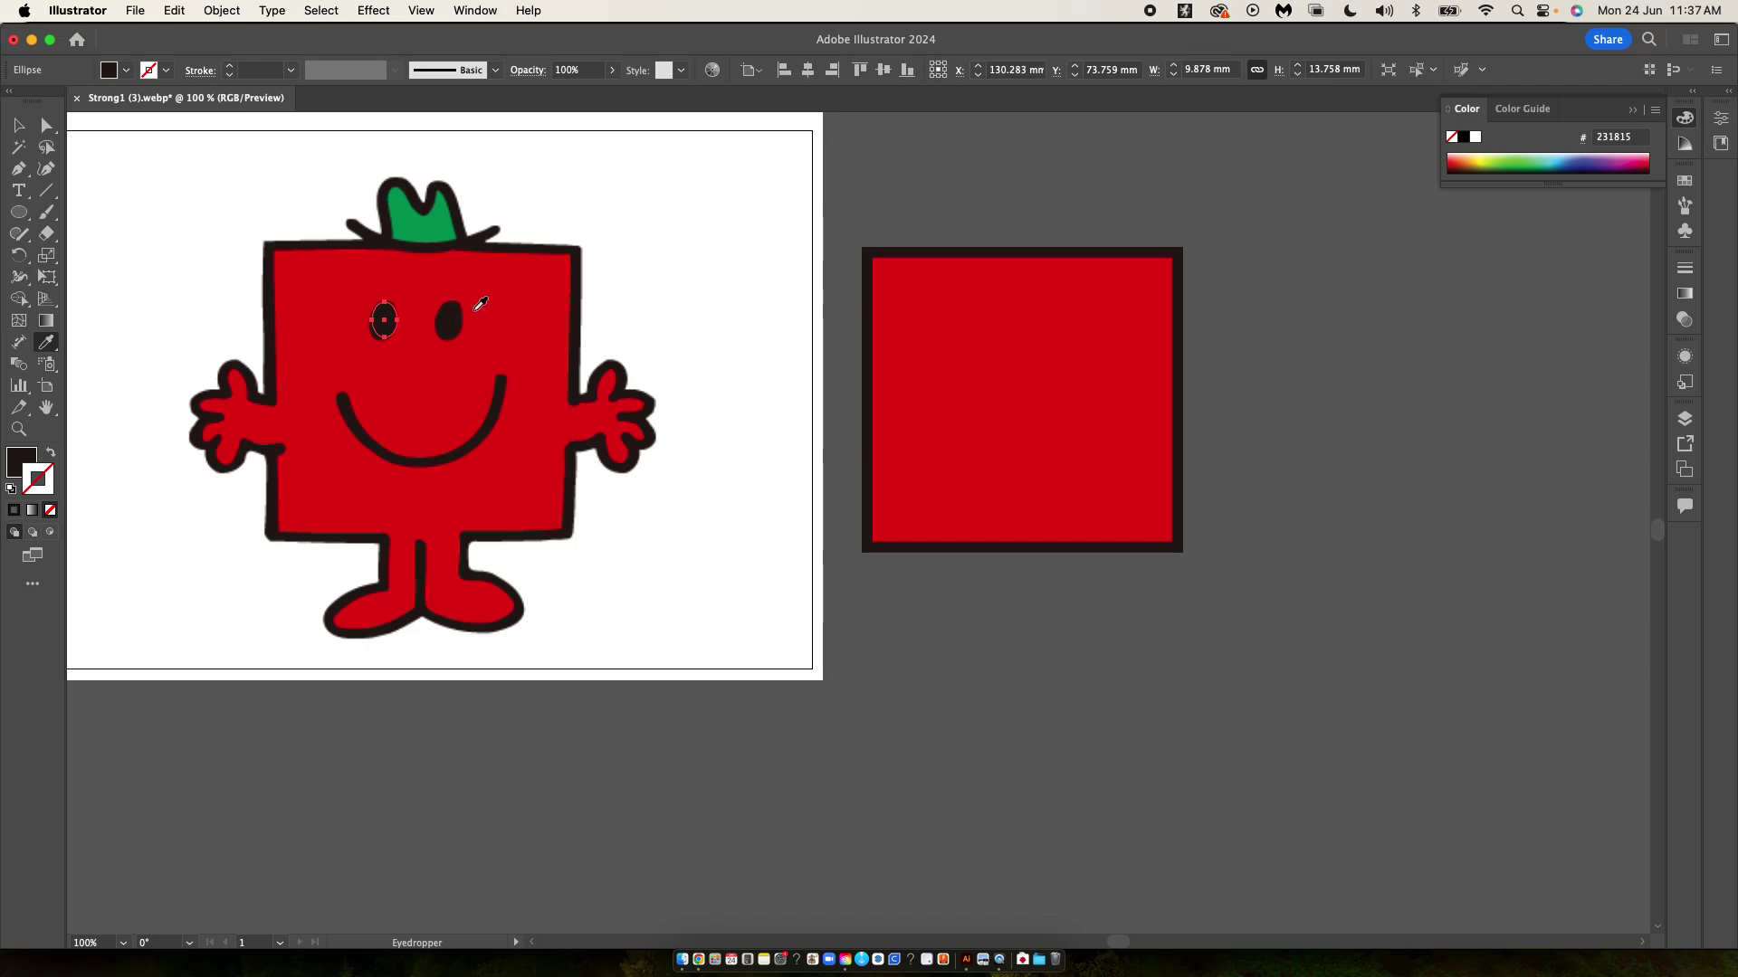
{"action": "scroll", "coordinate": [310, 290], "scroll_direction": "up", "scroll_amount": 3}
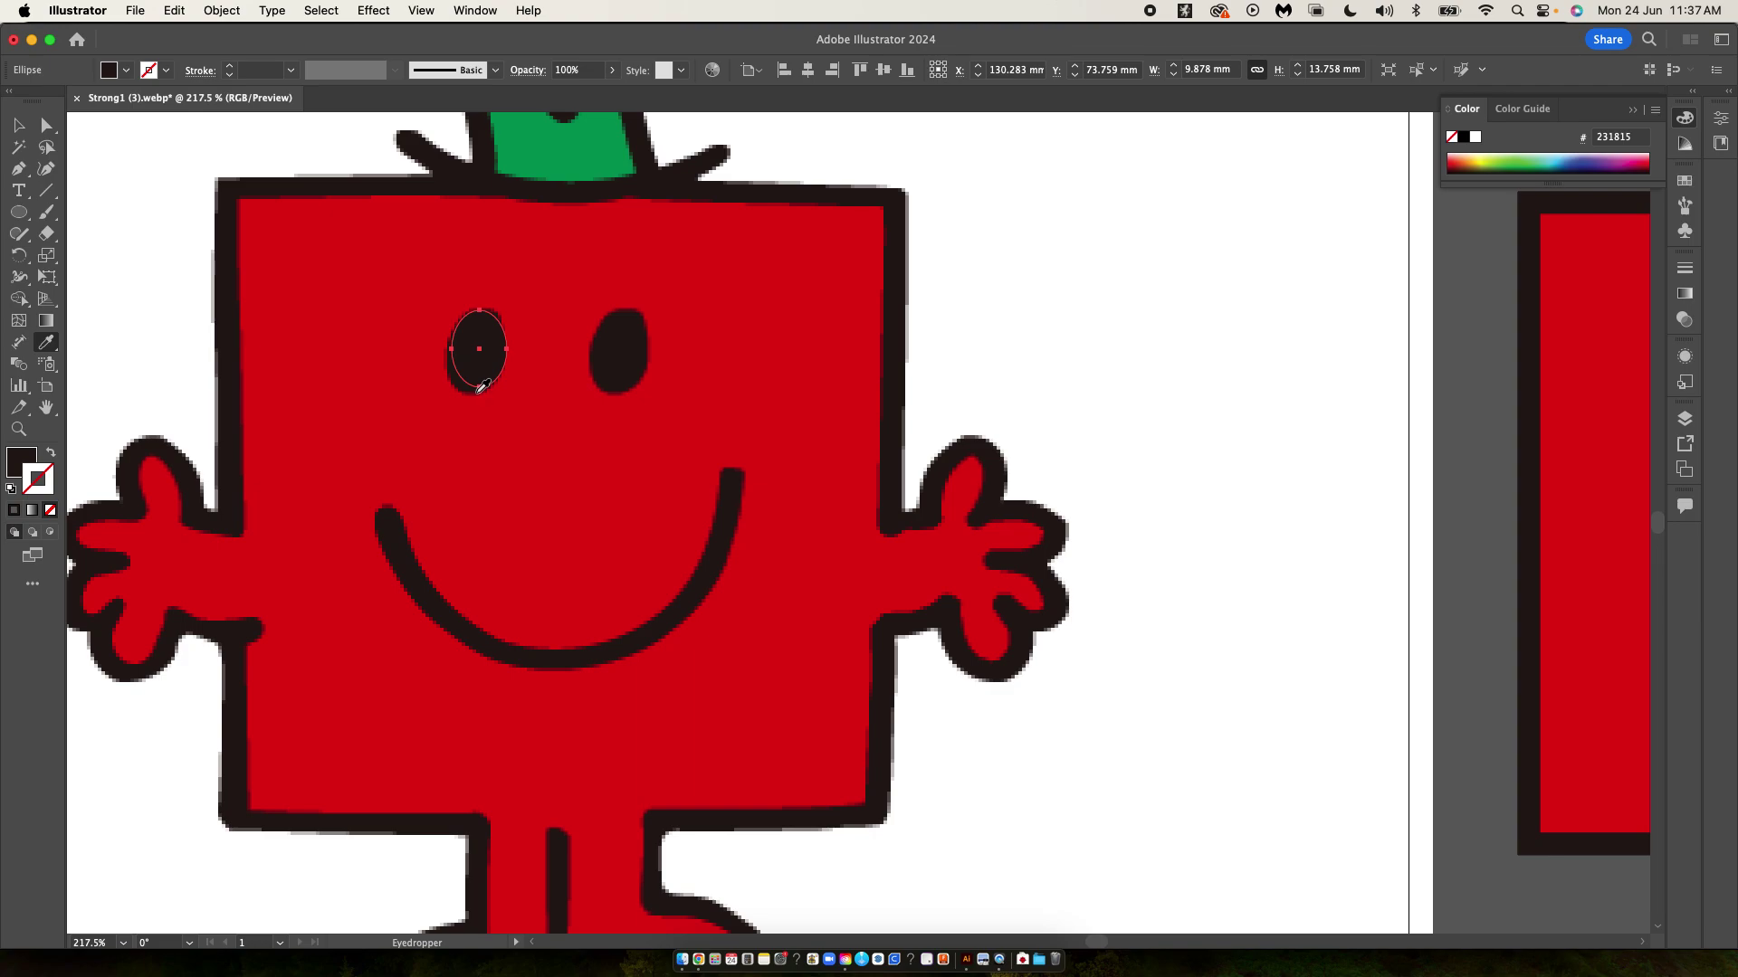
- Stretch the eye ellipse taller and paste a copy over the figure's right eye
{"action": "key", "text": "v"}
{"action": "left_click_drag", "start_coordinate": [482, 389], "coordinate": [448, 352]}
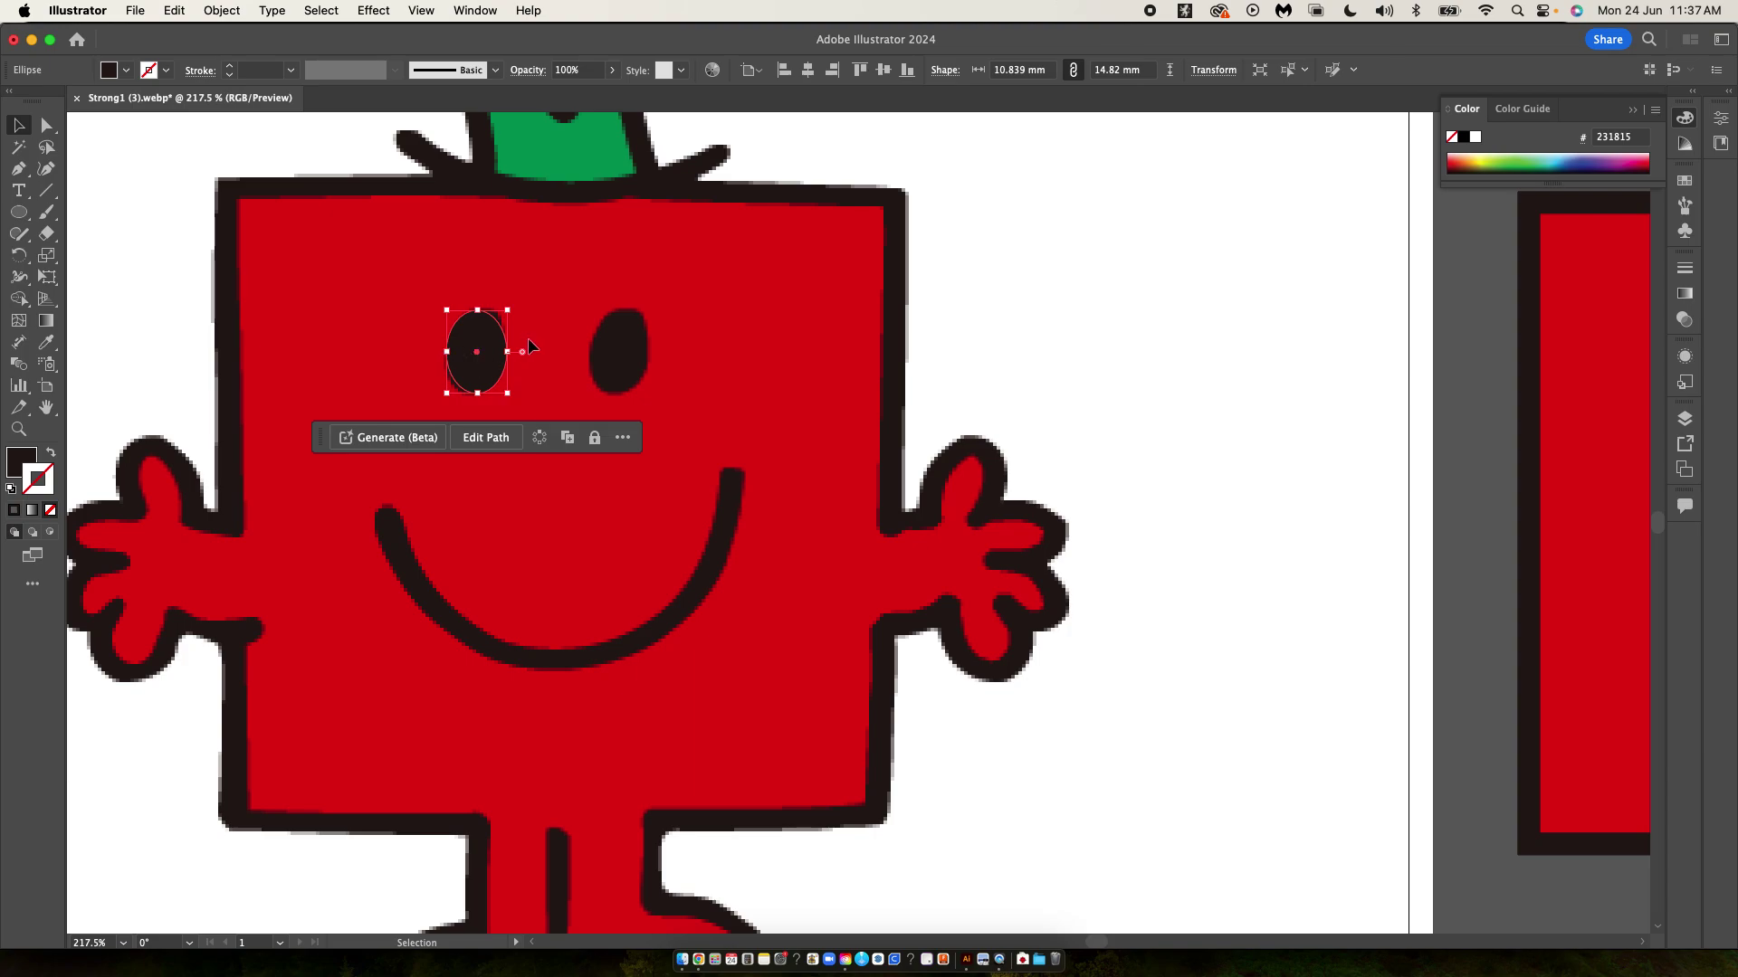
{"action": "key", "text": "super+v"}
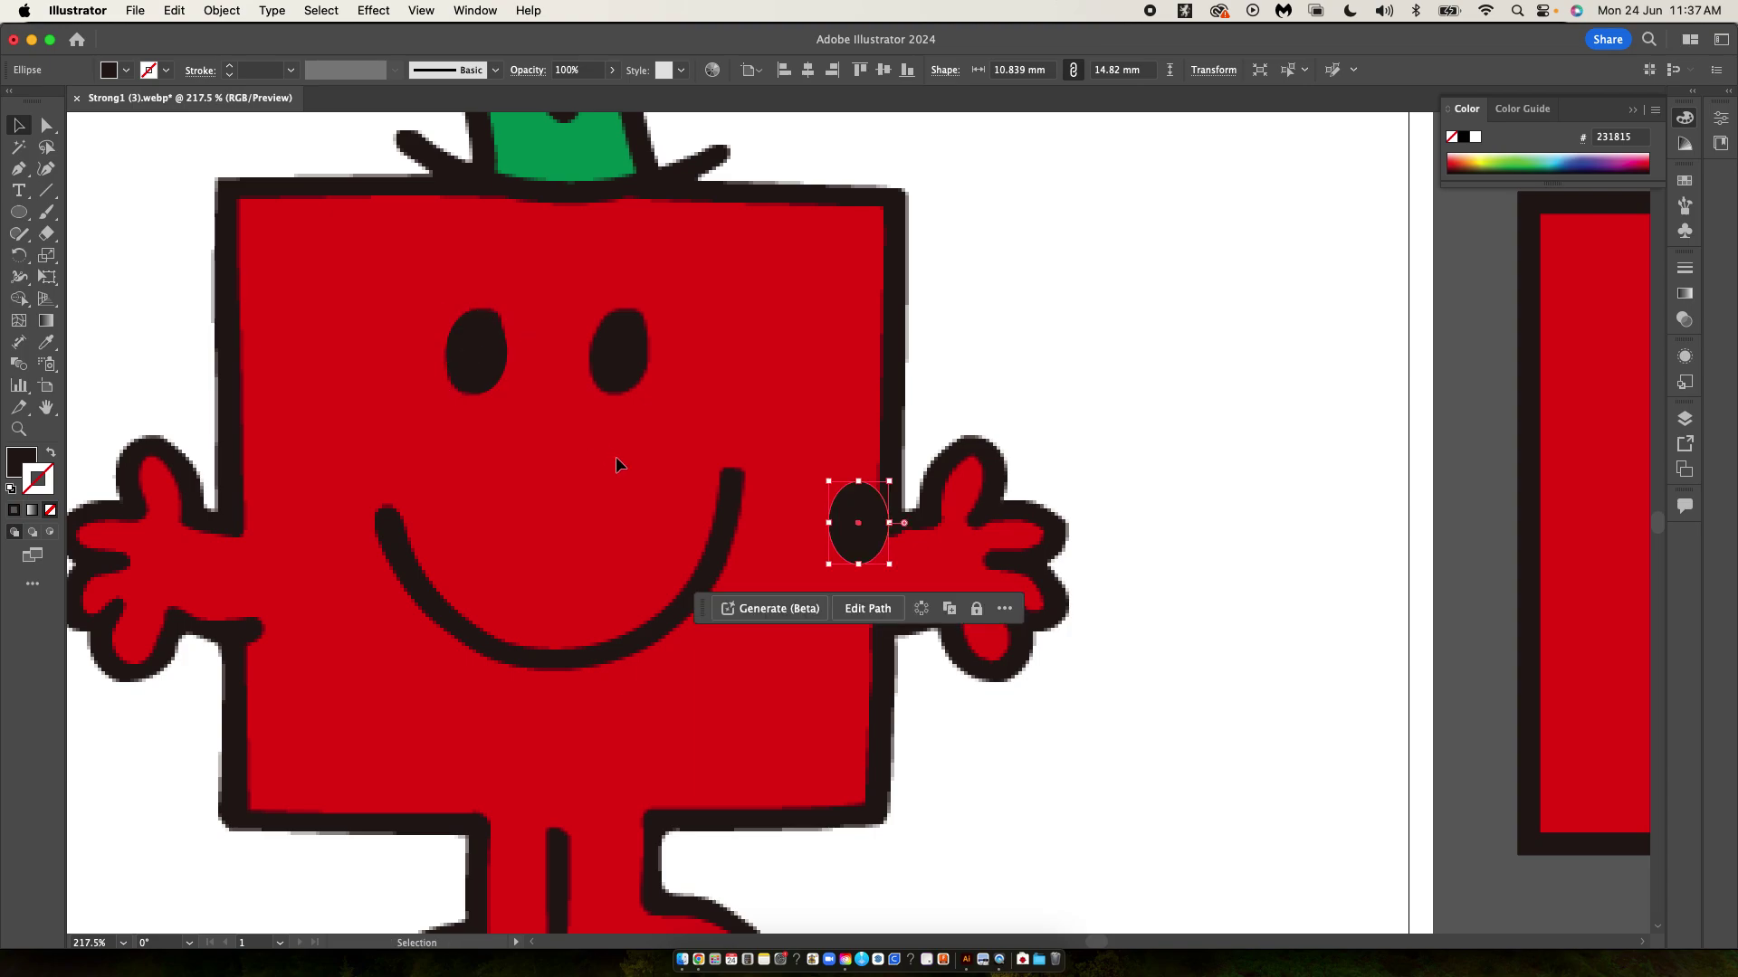
{"action": "left_click_drag", "start_coordinate": [840, 529], "coordinate": [621, 362]}
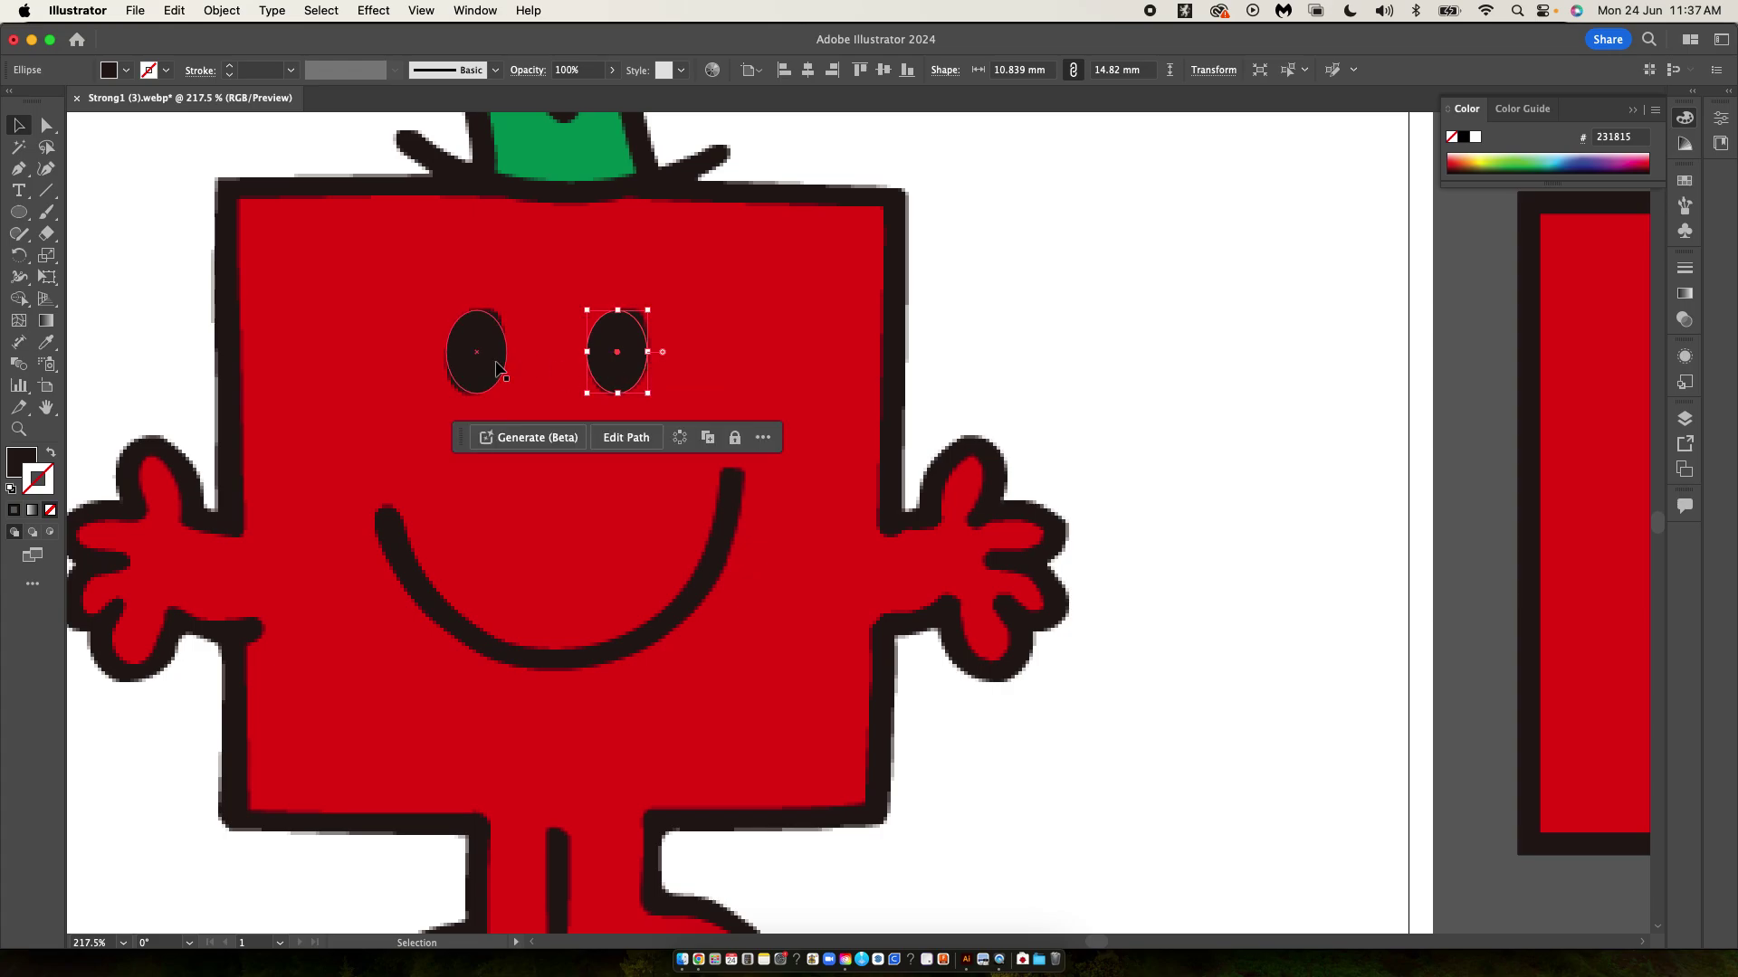
- Move both eye ellipses onto the top of the red square and deselect them
{"action": "scroll", "coordinate": [550, 357], "scroll_direction": "down", "scroll_amount": 5}
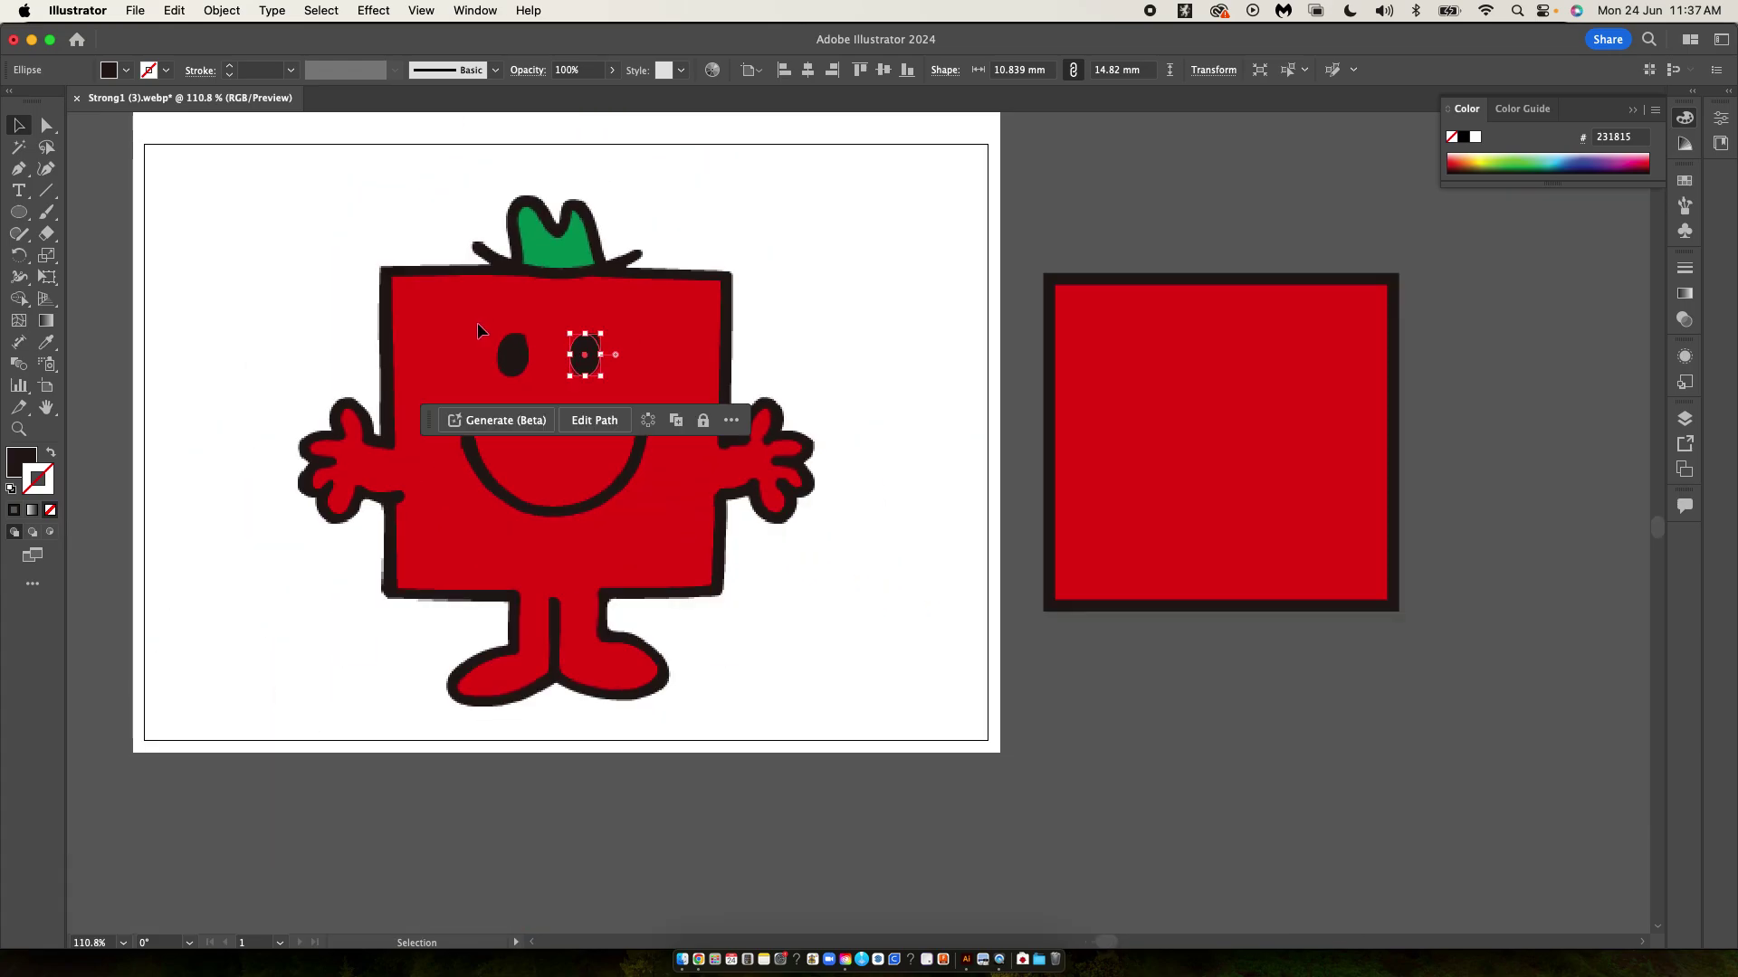
{"action": "left_click_drag", "start_coordinate": [476, 322], "coordinate": [1251, 360]}
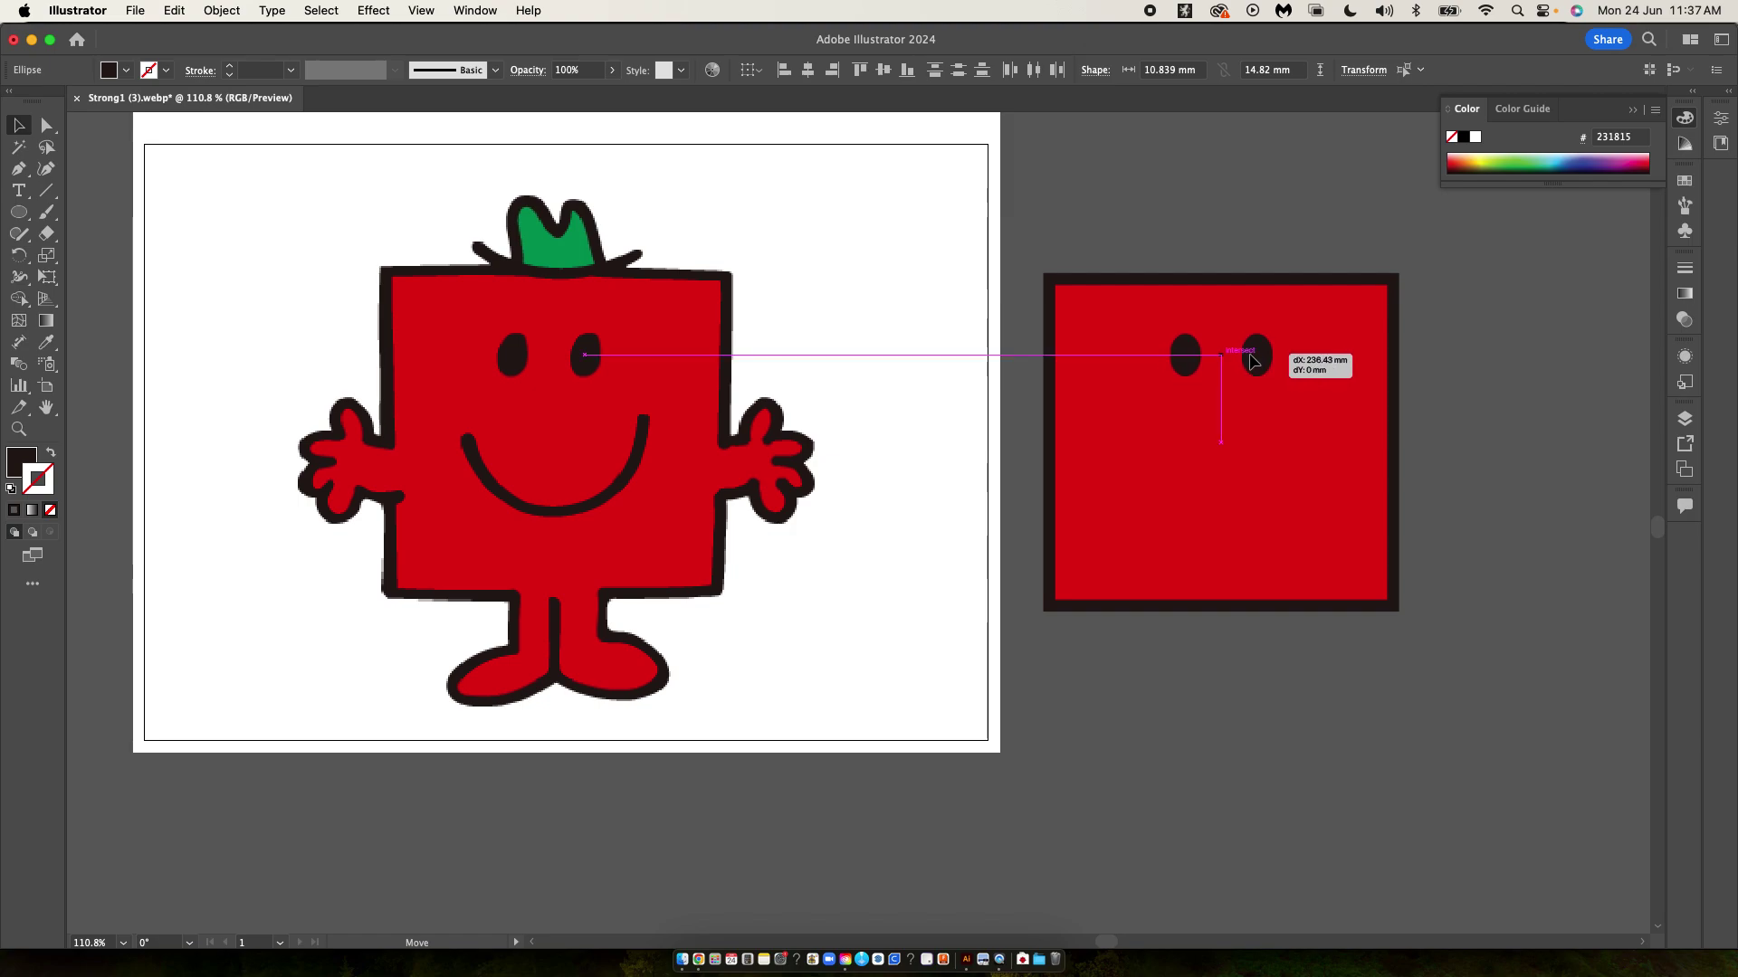
{"action": "left_click_drag", "start_coordinate": [1252, 361], "coordinate": [1252, 361]}
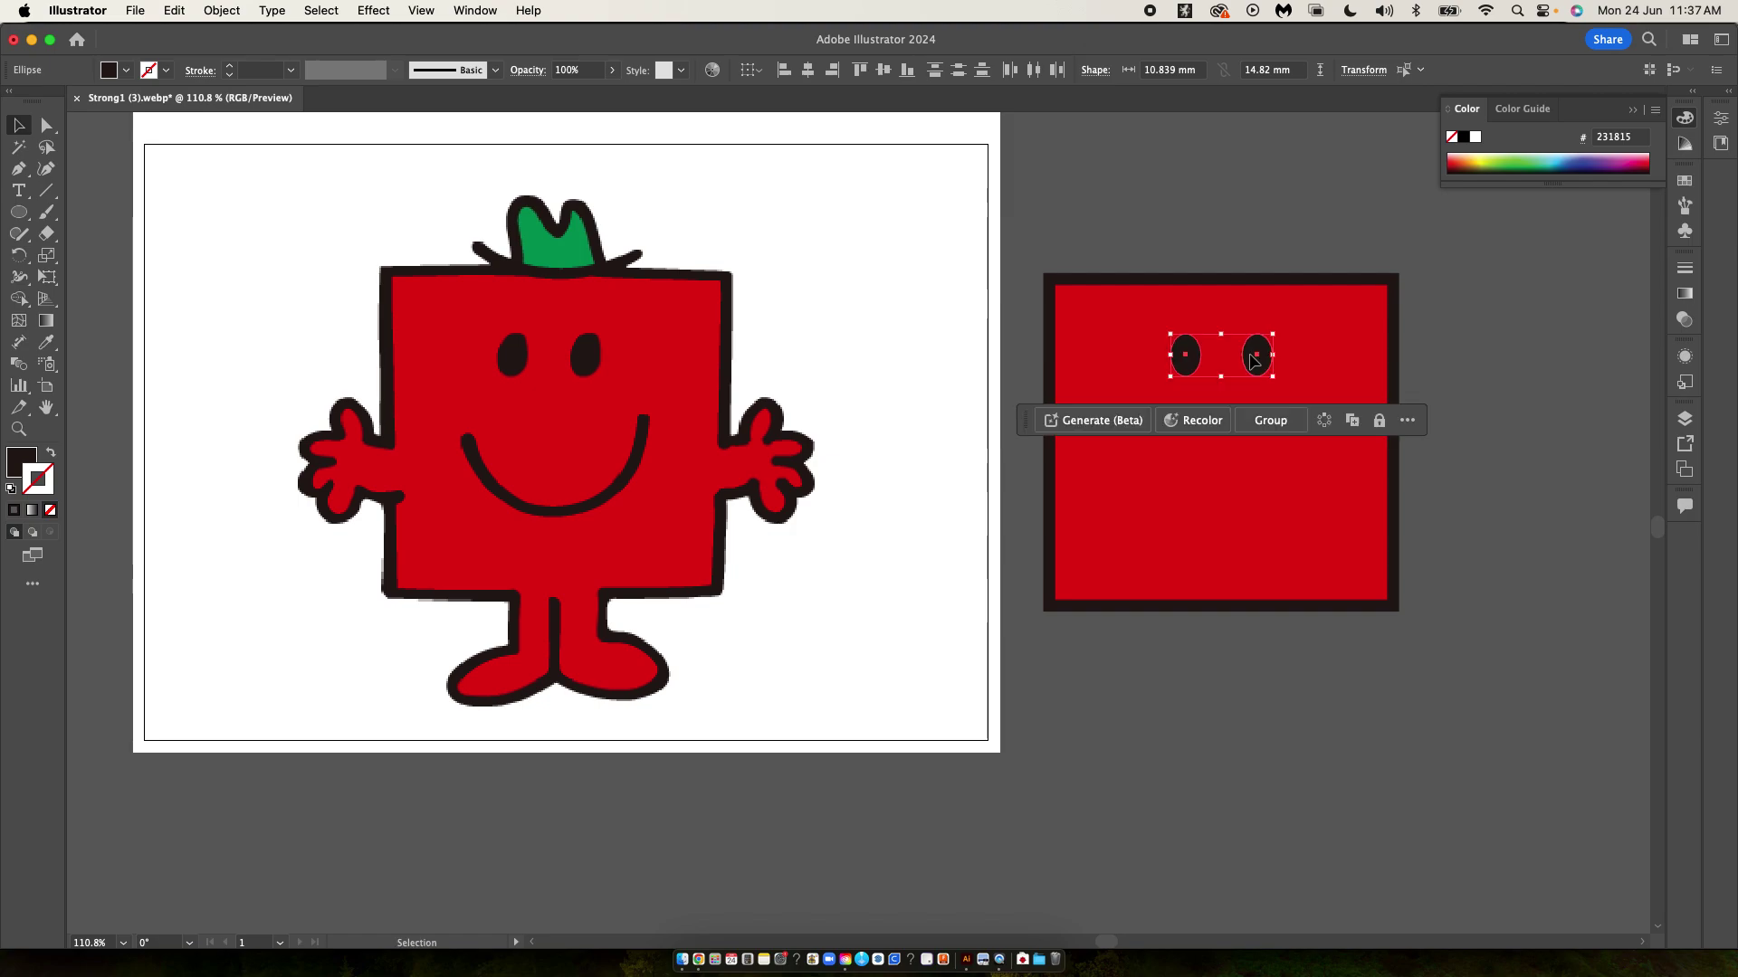
{"action": "left_click", "coordinate": [1493, 369]}
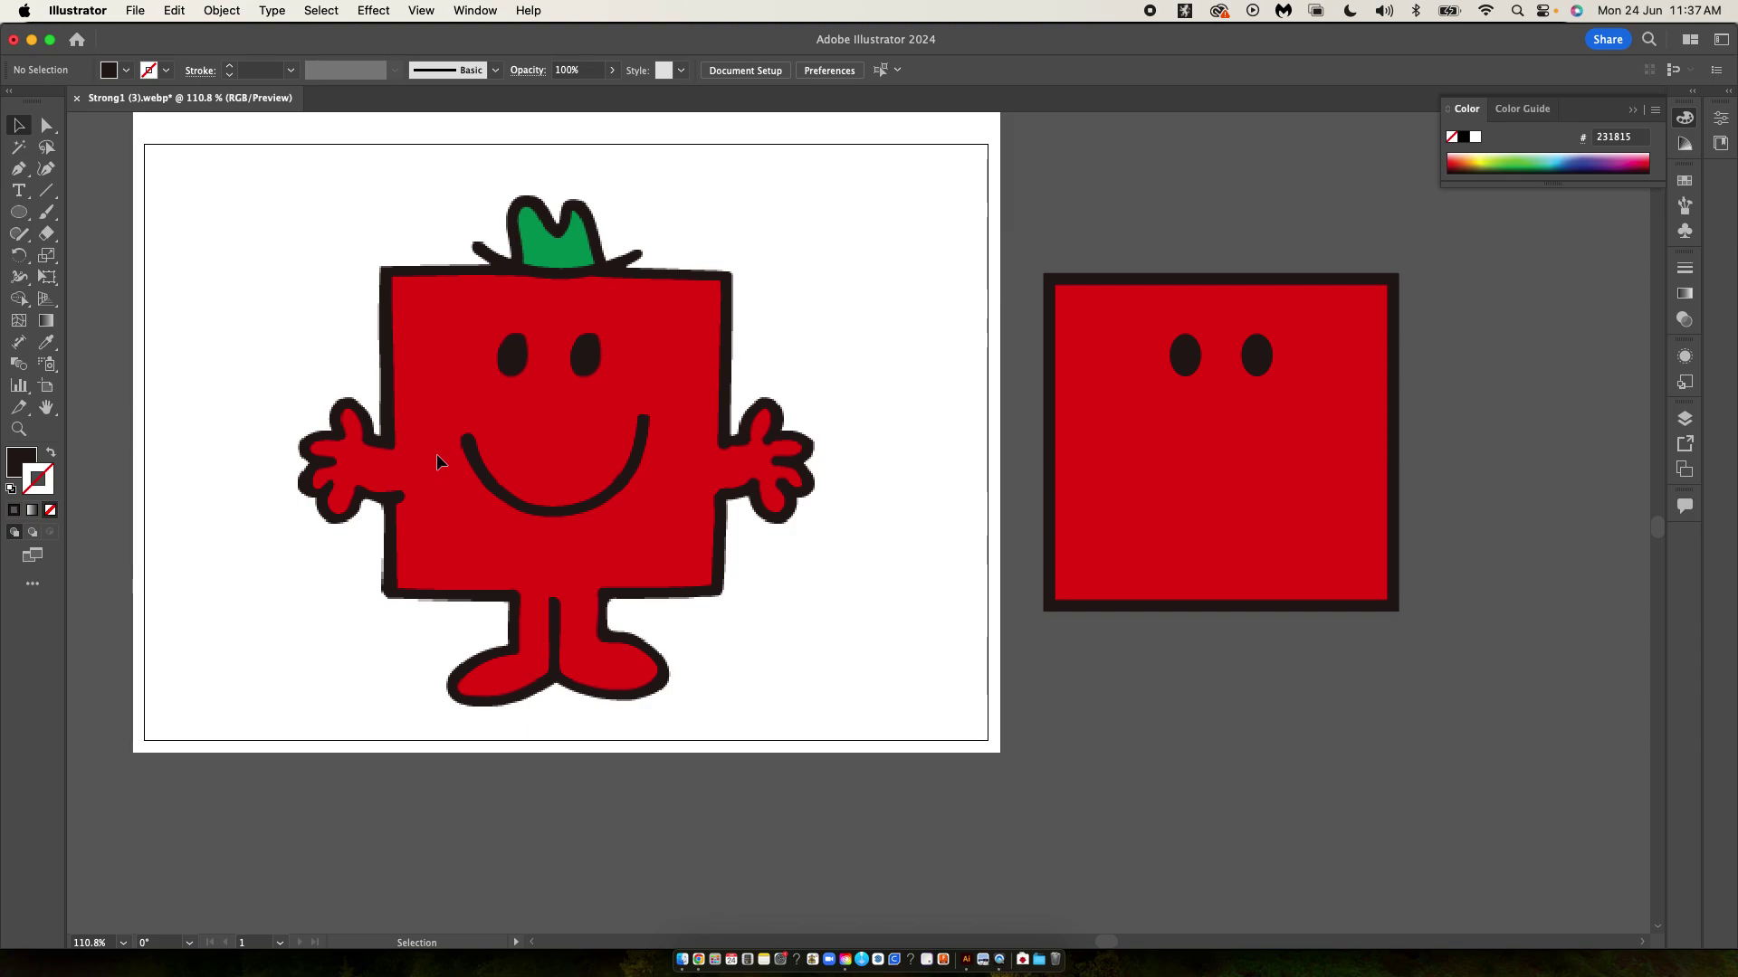
{"action": "key", "text": "p"}
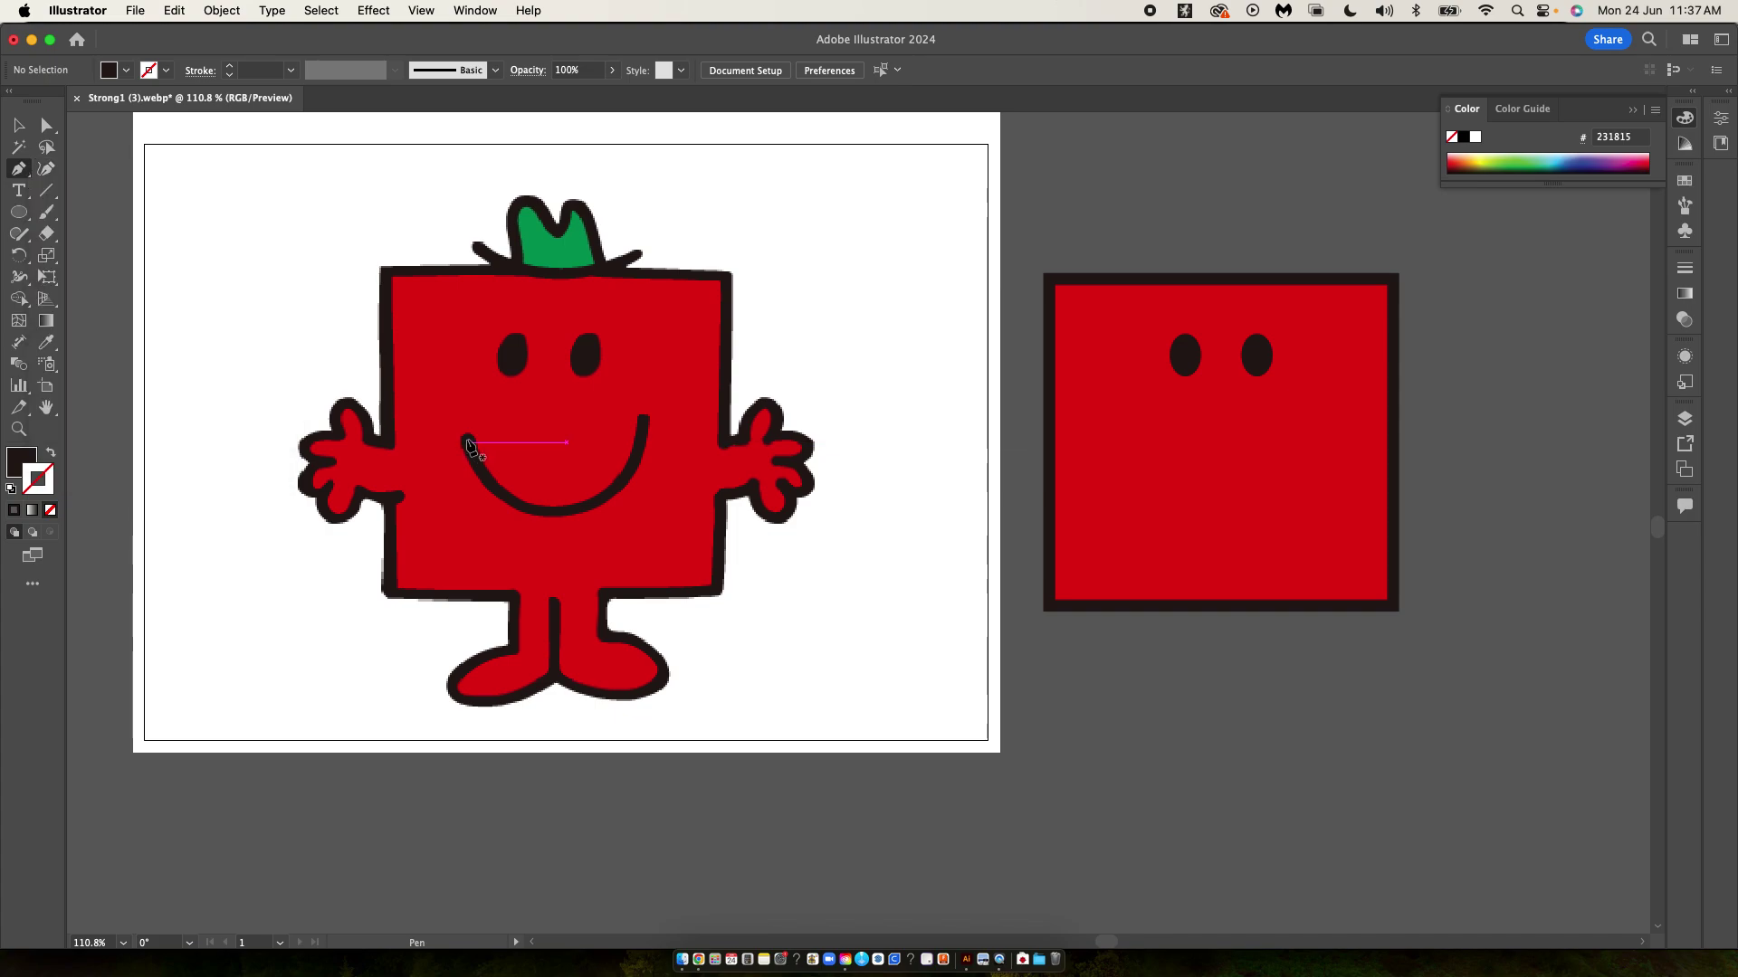
- Trace a closed dark triangular mouth over the smile's two ends and bottom point
{"action": "left_click", "coordinate": [467, 443]}
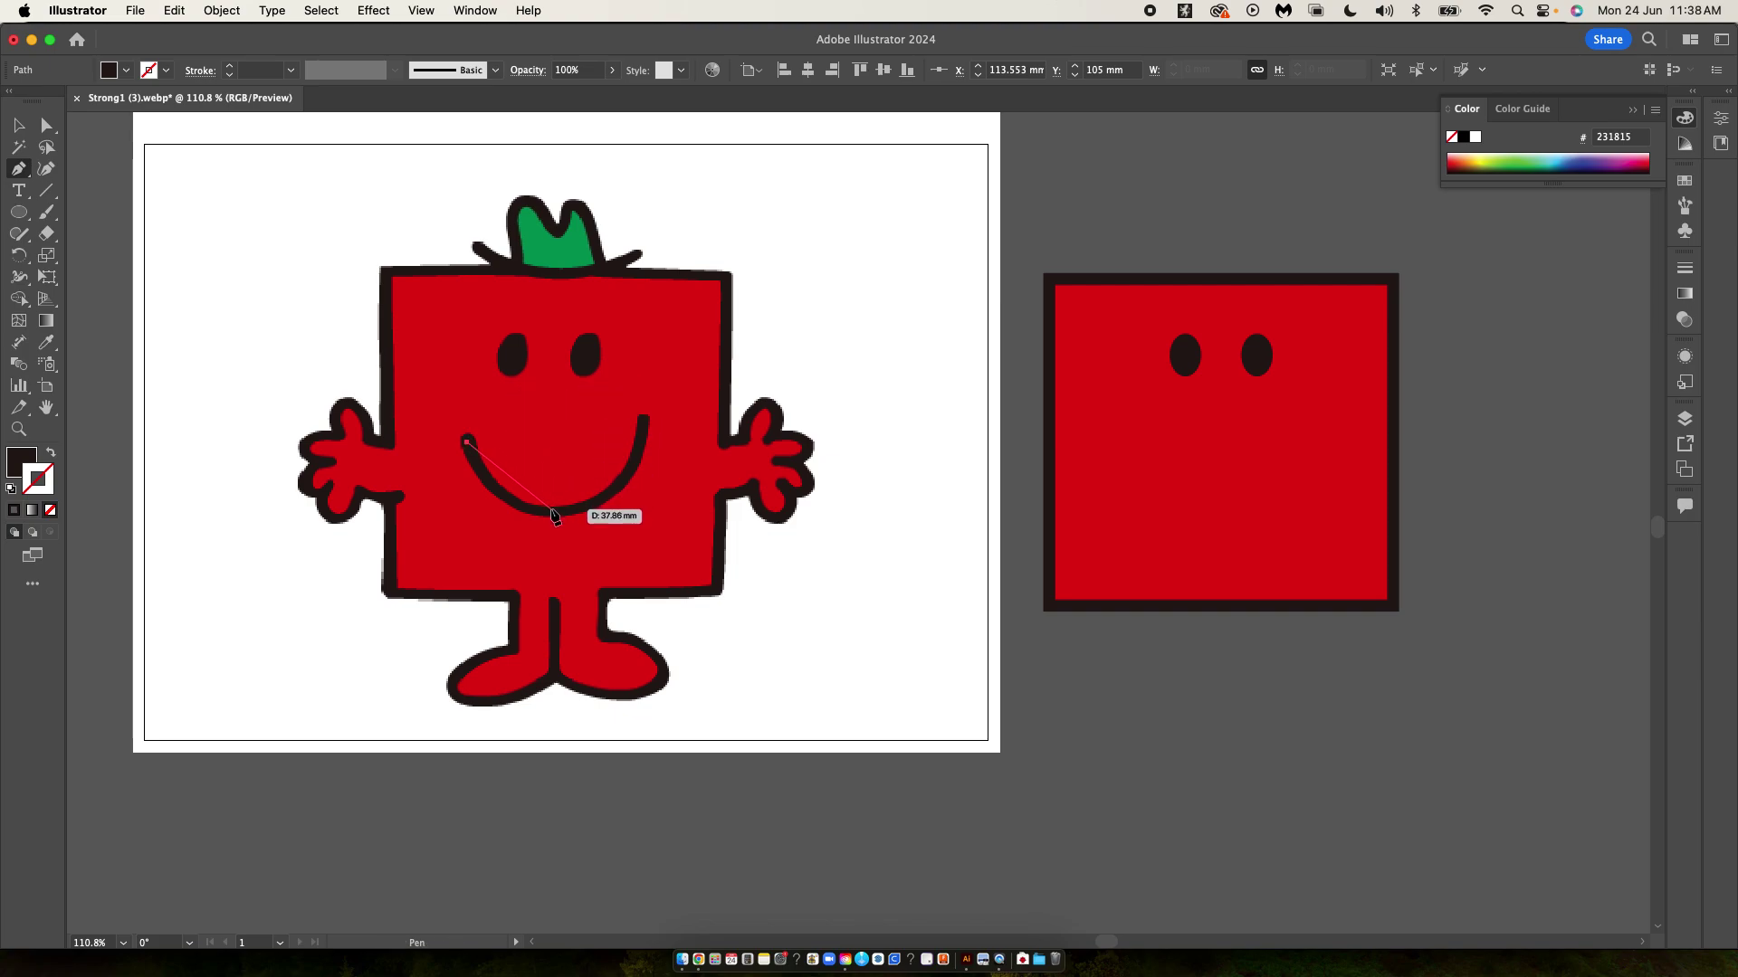
{"action": "left_click_drag", "start_coordinate": [551, 509], "coordinate": [677, 518]}
{"action": "key", "text": "cmd+z"}
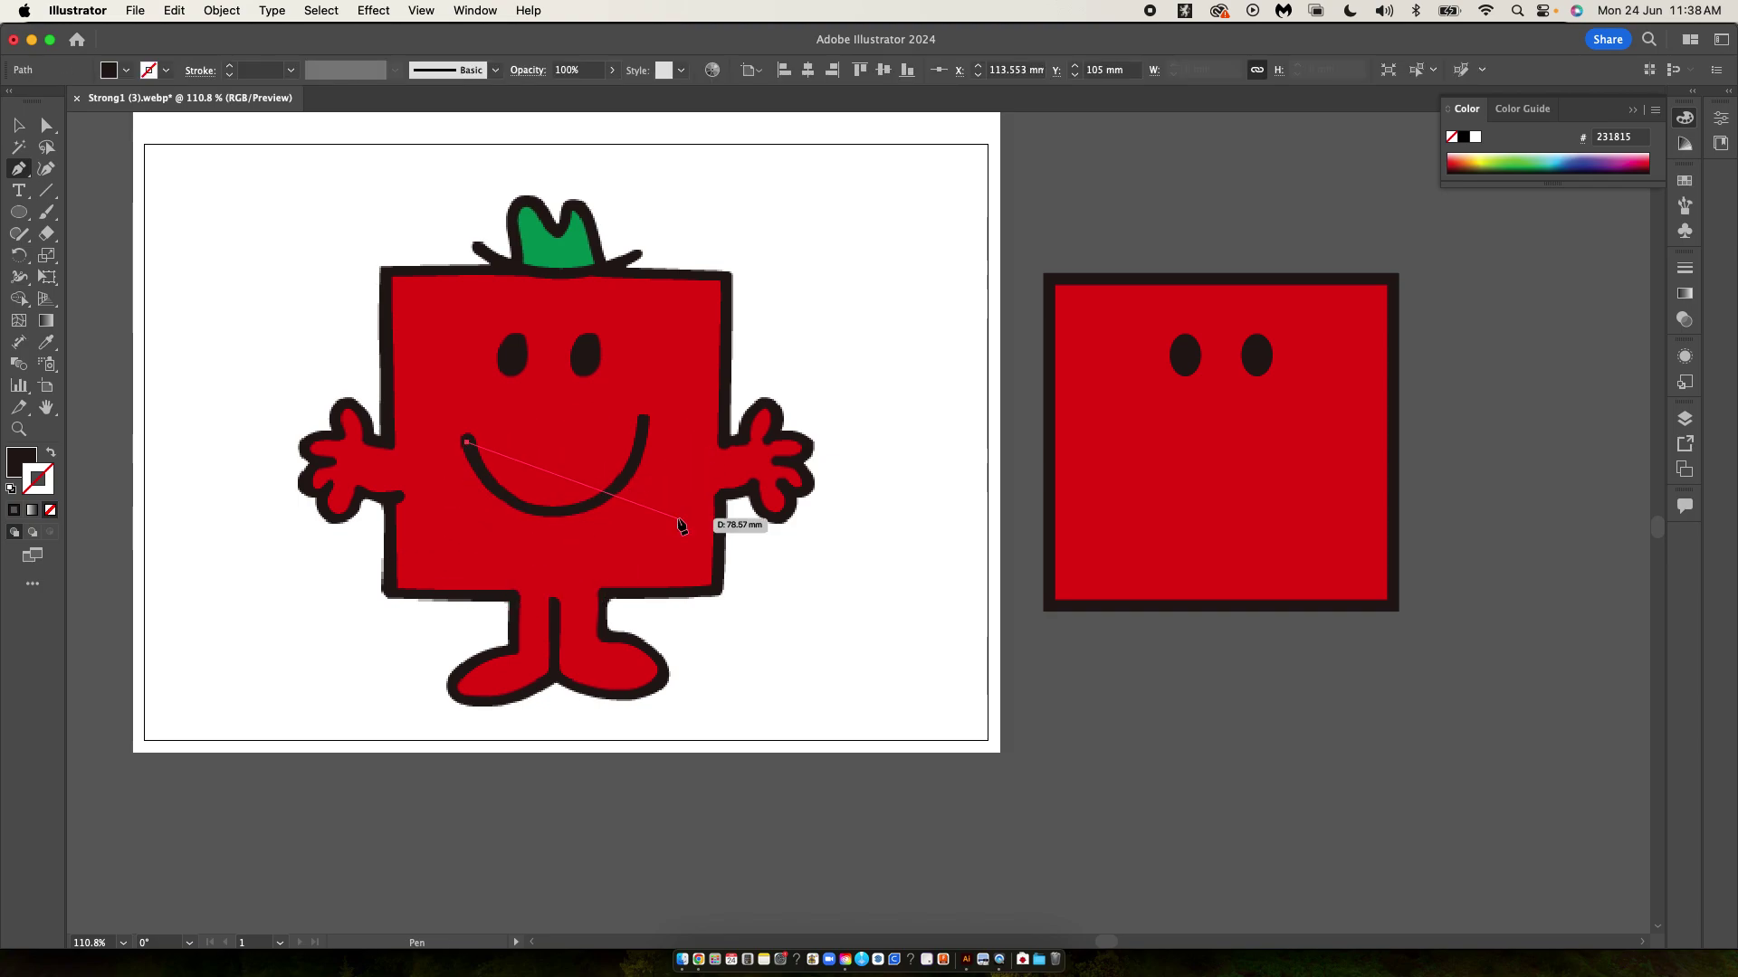
{"action": "left_click", "coordinate": [549, 509]}
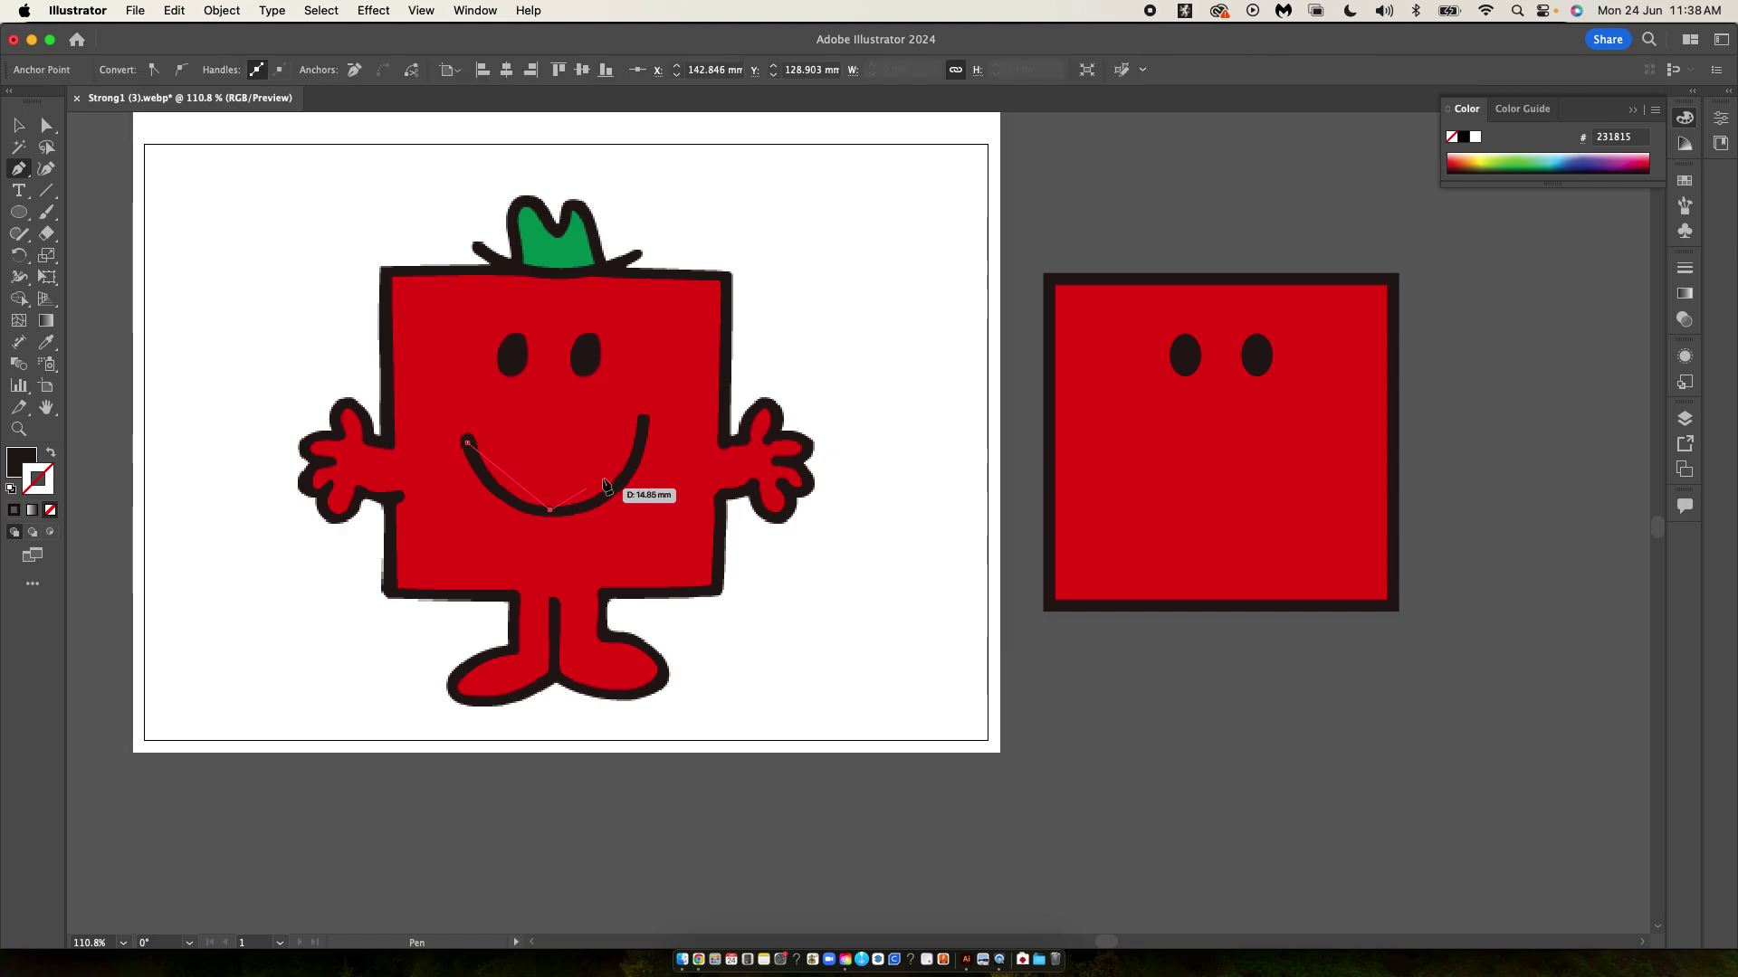
{"action": "left_click", "coordinate": [643, 420]}
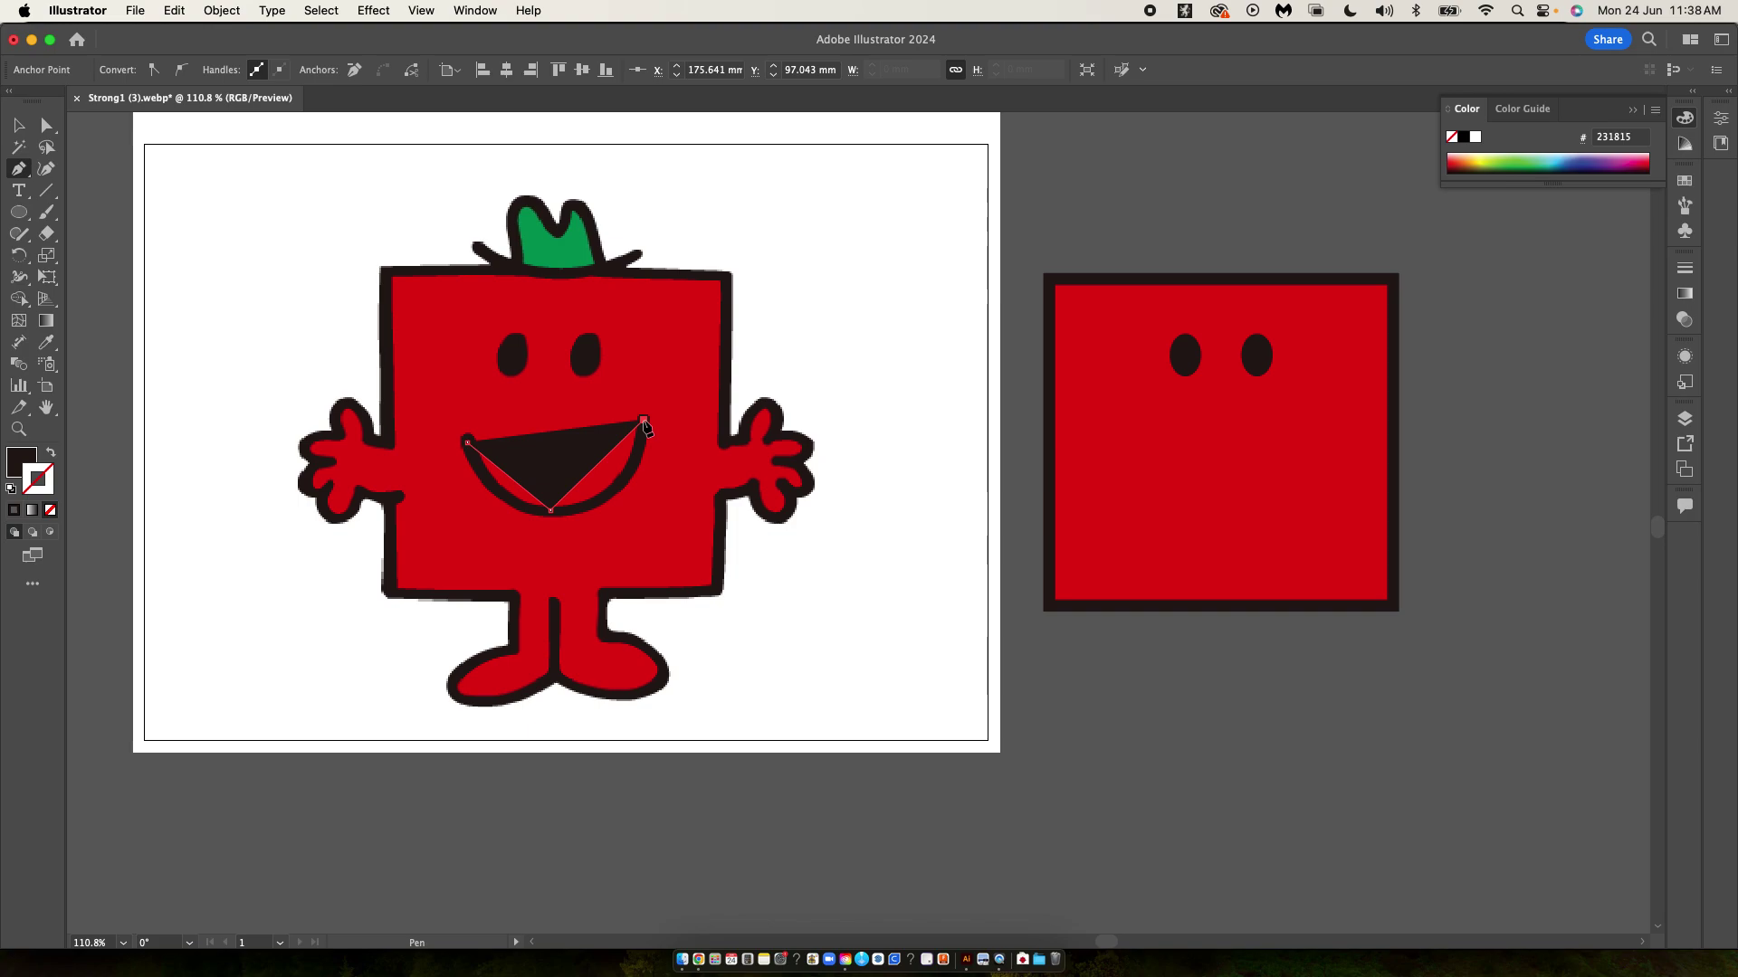
{"action": "left_click_drag", "start_coordinate": [645, 427], "coordinate": [47, 131]}
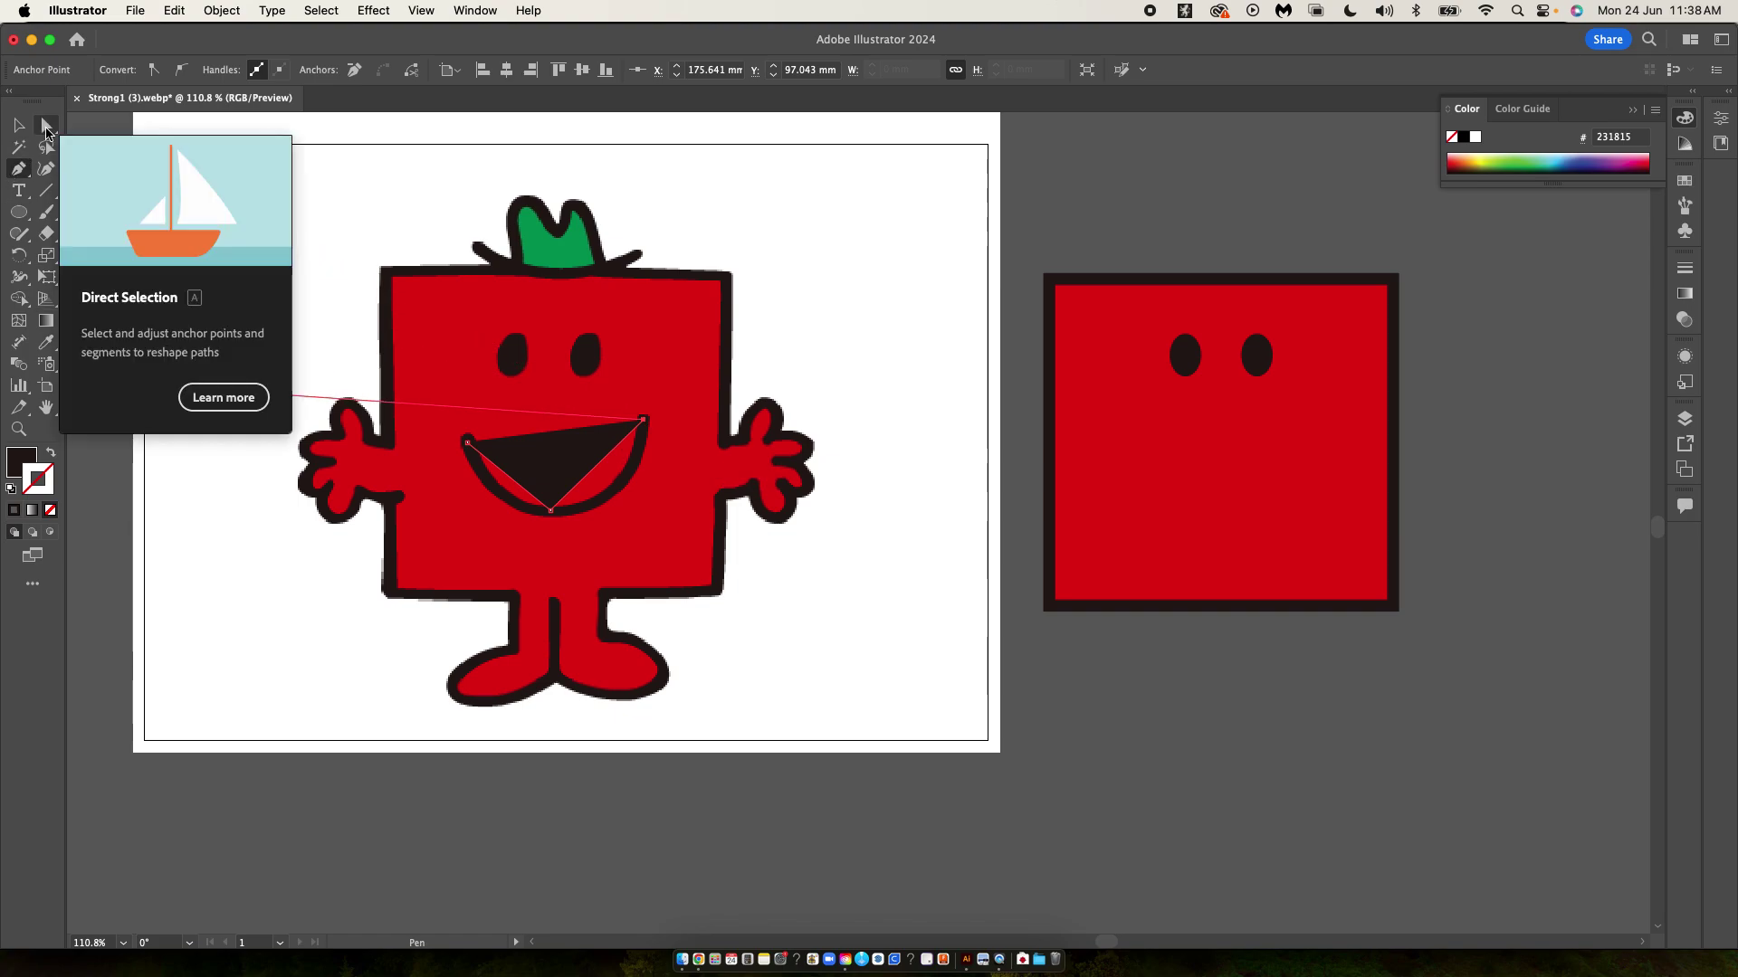
{"action": "left_click", "coordinate": [47, 131]}
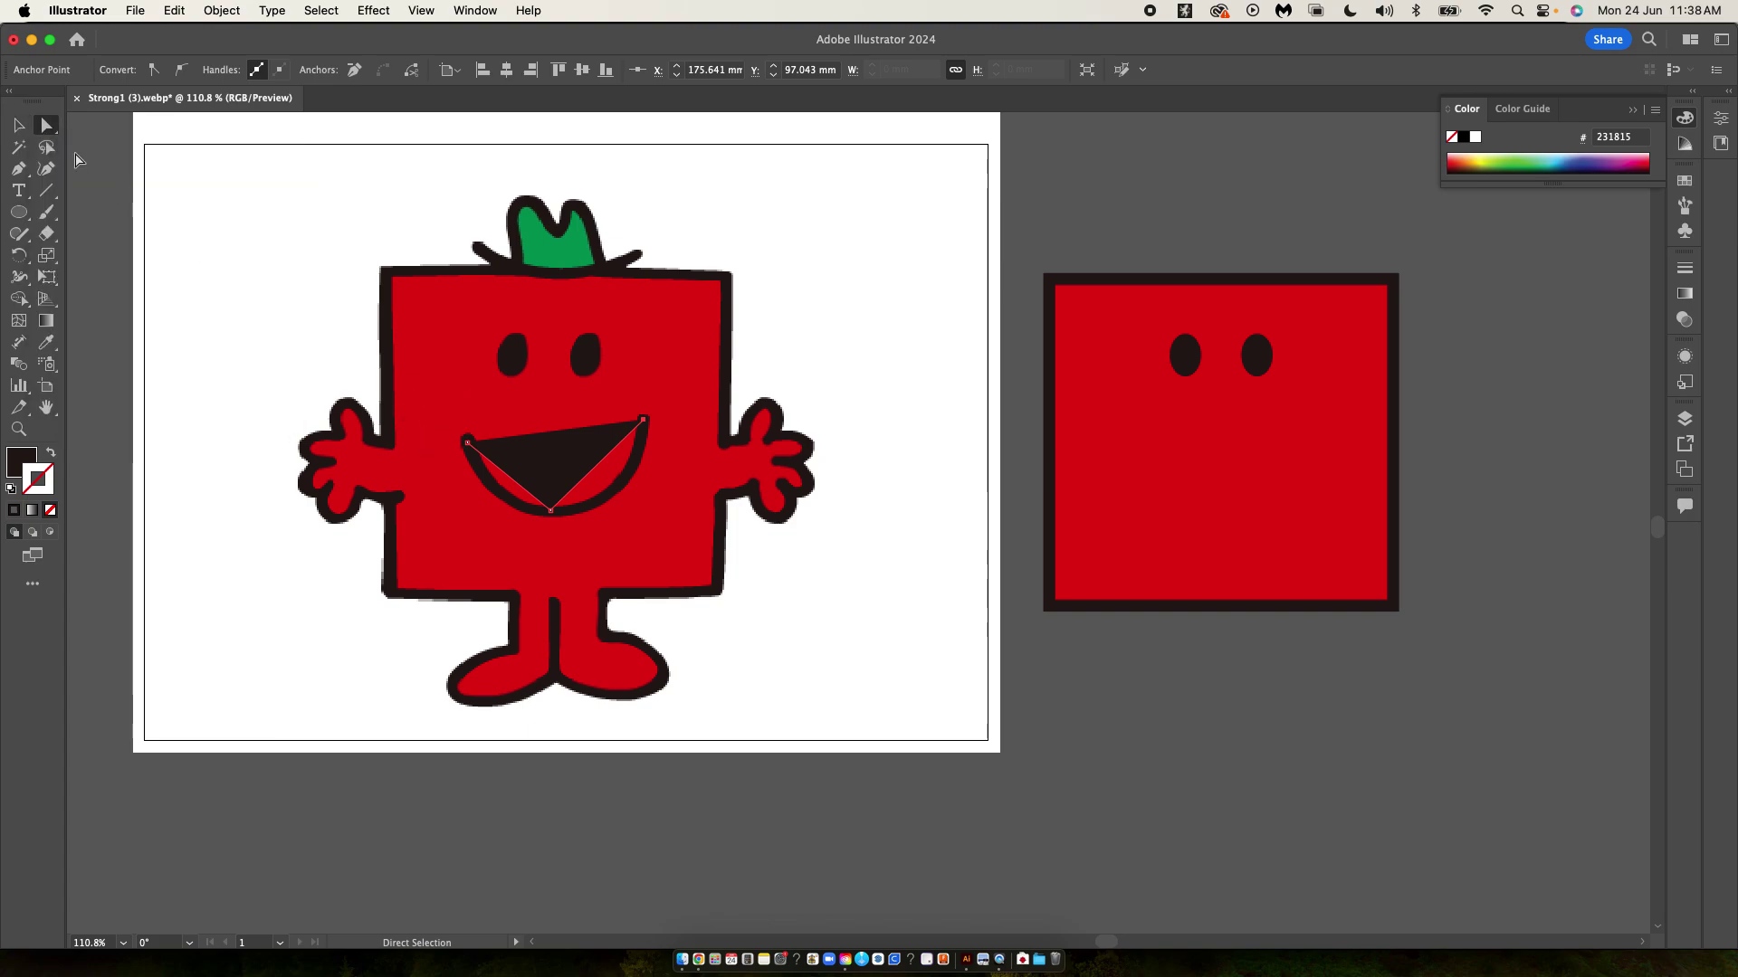
{"action": "left_click", "coordinate": [18, 125]}
- Make the mouth's bottom anchor smooth, widen its curve, and swap to a dark stroke with no fill
{"action": "mouse_move", "coordinate": [564, 476]}
{"action": "left_mouse_down"}
{"action": "mouse_move", "coordinate": [842, 362]}
{"action": "mouse_move", "coordinate": [647, 471]}
{"action": "mouse_move", "coordinate": [593, 457]}
{"action": "mouse_move", "coordinate": [561, 474]}
{"action": "left_mouse_up"}
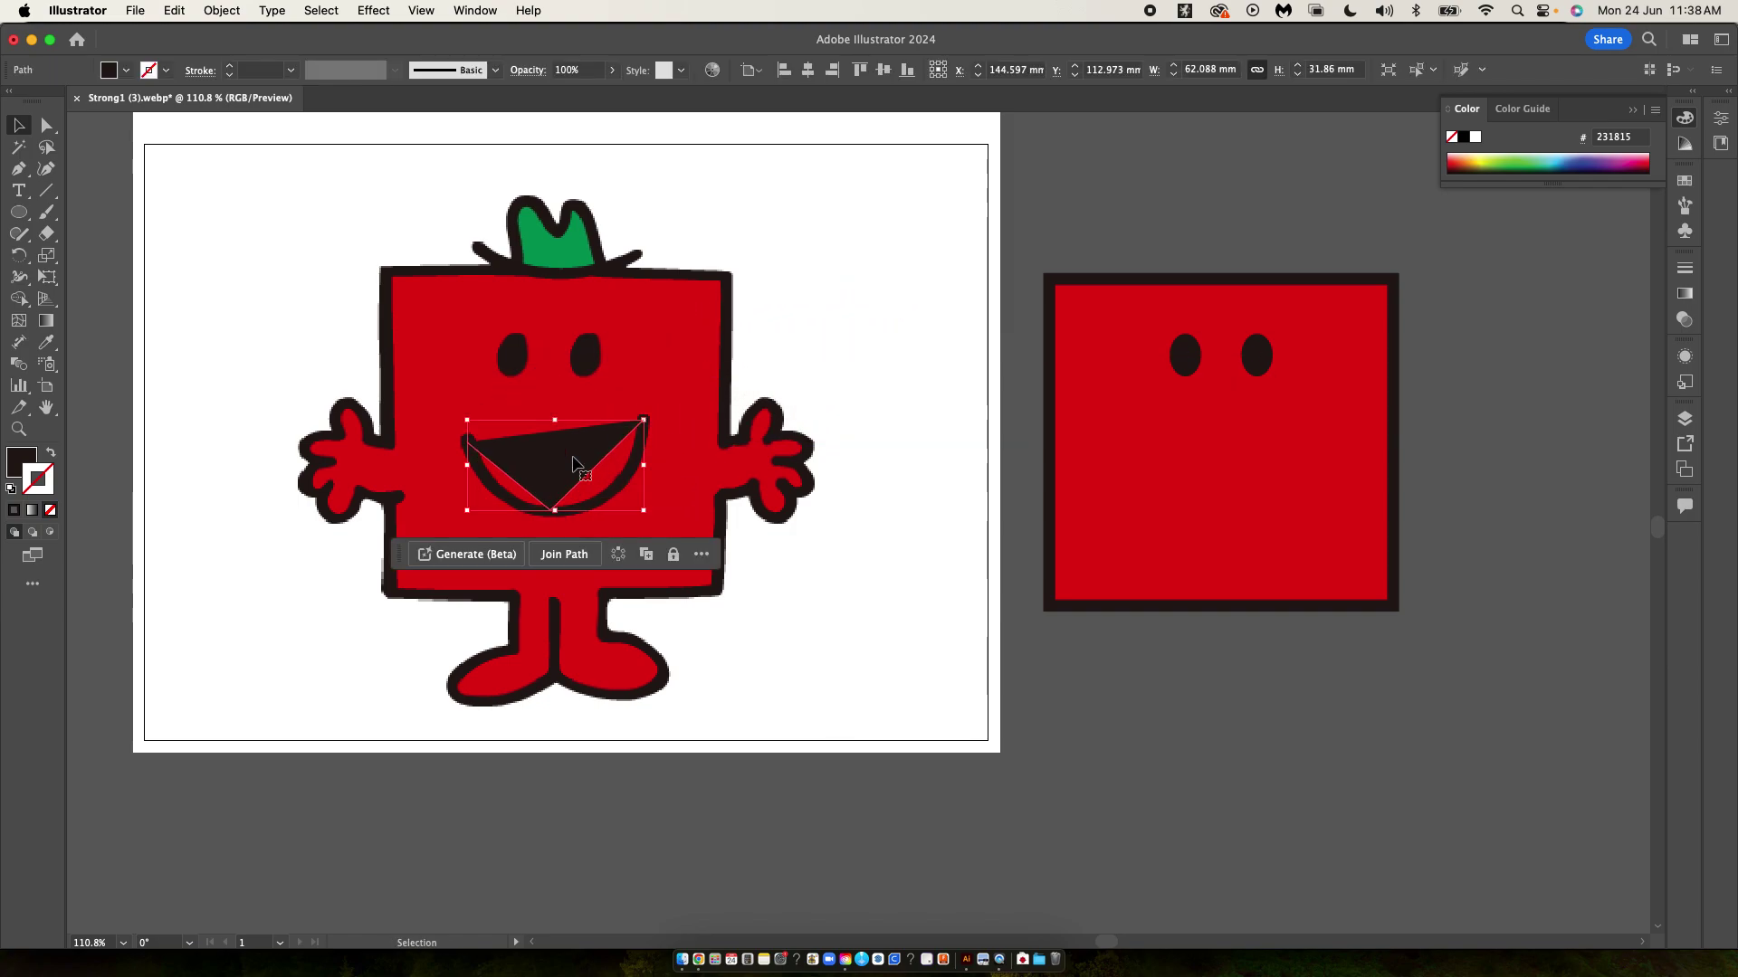
{"action": "left_click", "coordinate": [47, 126]}
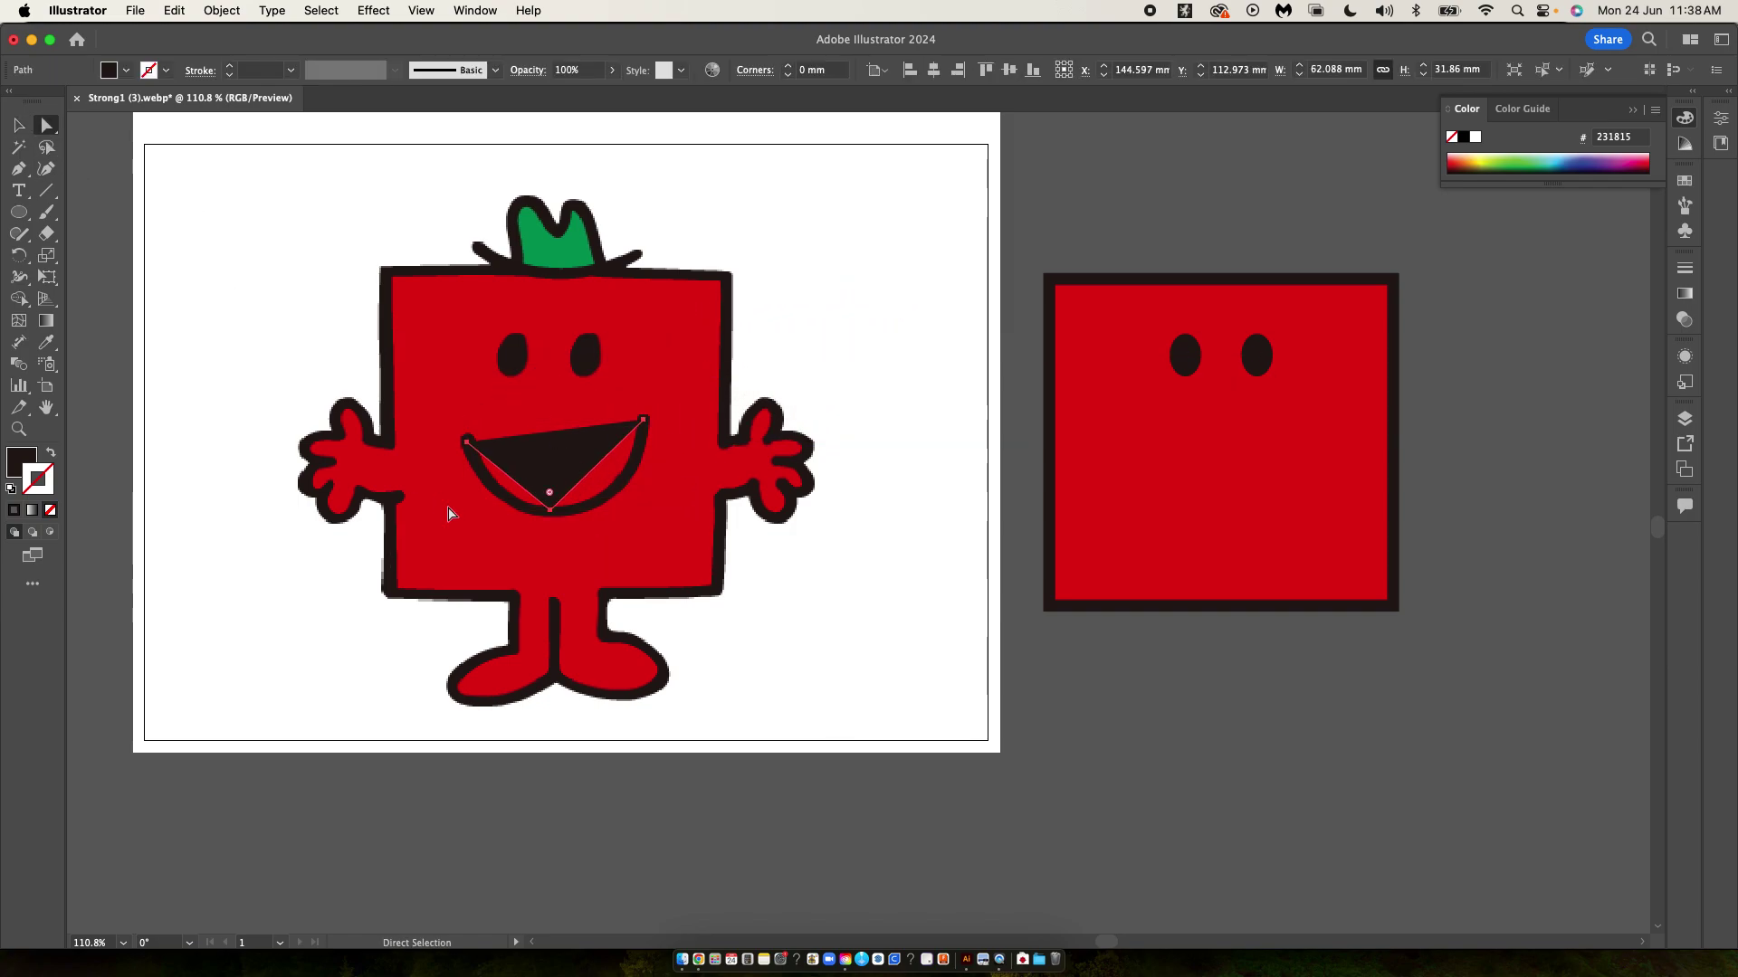
{"action": "left_click", "coordinate": [550, 511]}
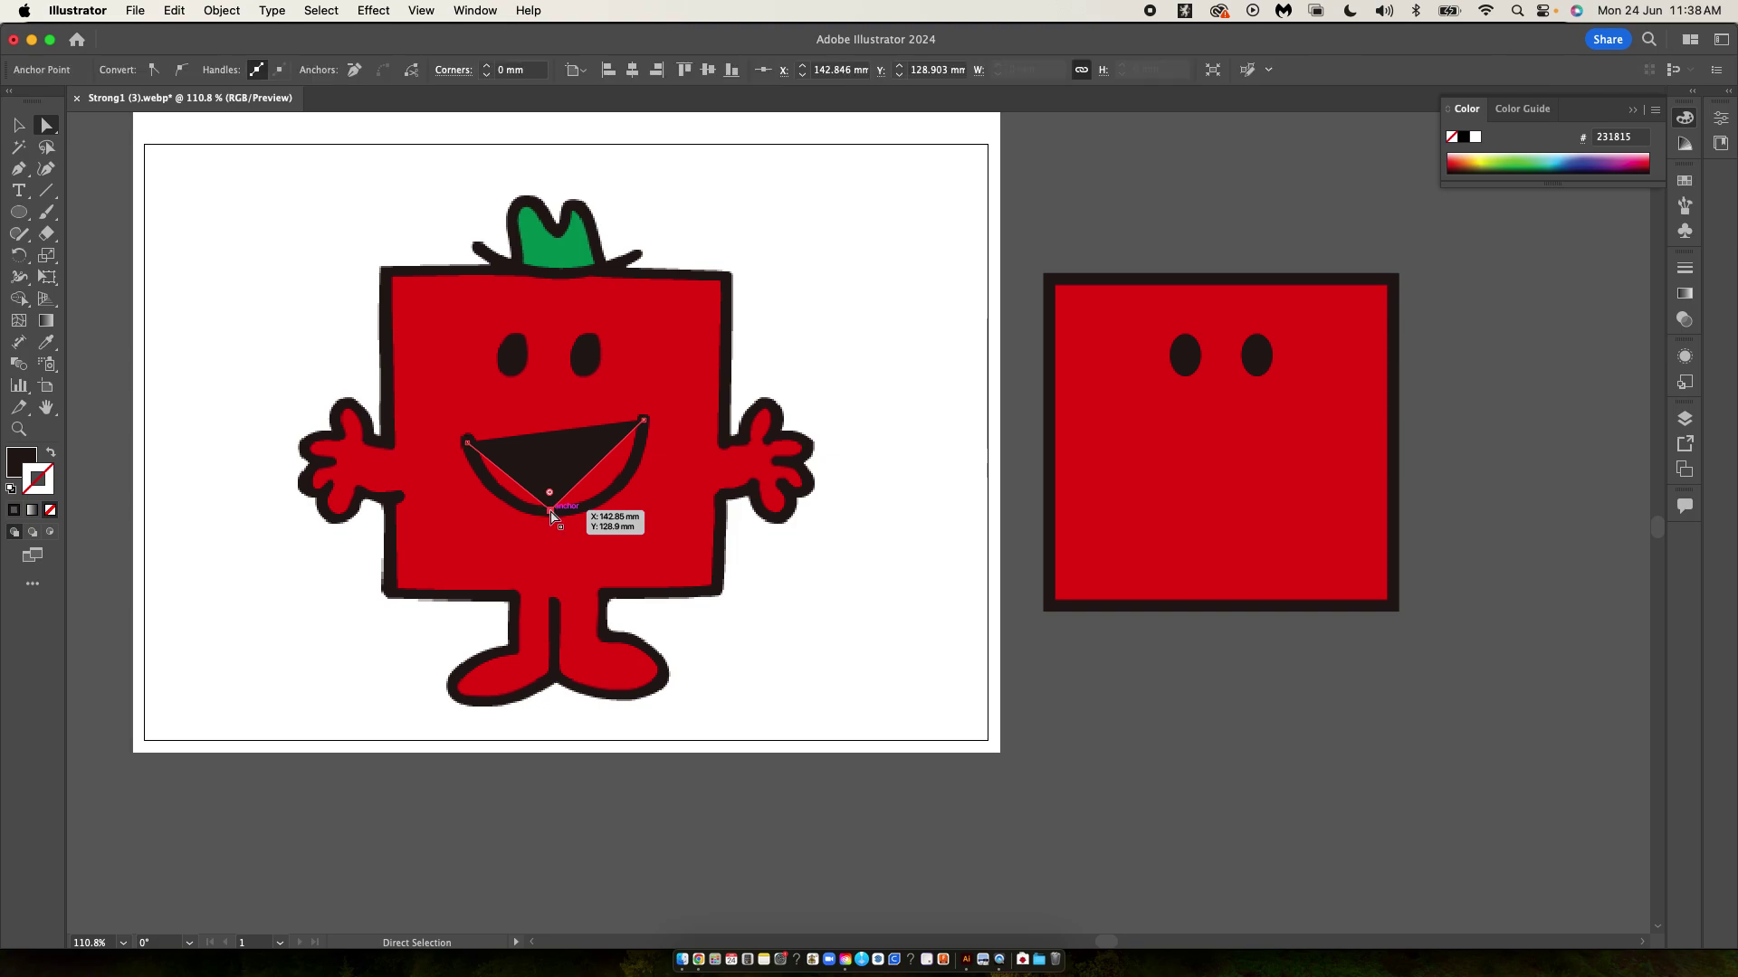
{"action": "mouse_move", "coordinate": [552, 510]}
{"action": "left_mouse_down"}
{"action": "mouse_move", "coordinate": [677, 523]}
{"action": "mouse_move", "coordinate": [561, 519]}
{"action": "mouse_move", "coordinate": [547, 538]}
{"action": "mouse_move", "coordinate": [572, 523]}
{"action": "mouse_move", "coordinate": [557, 509]}
{"action": "left_mouse_up"}
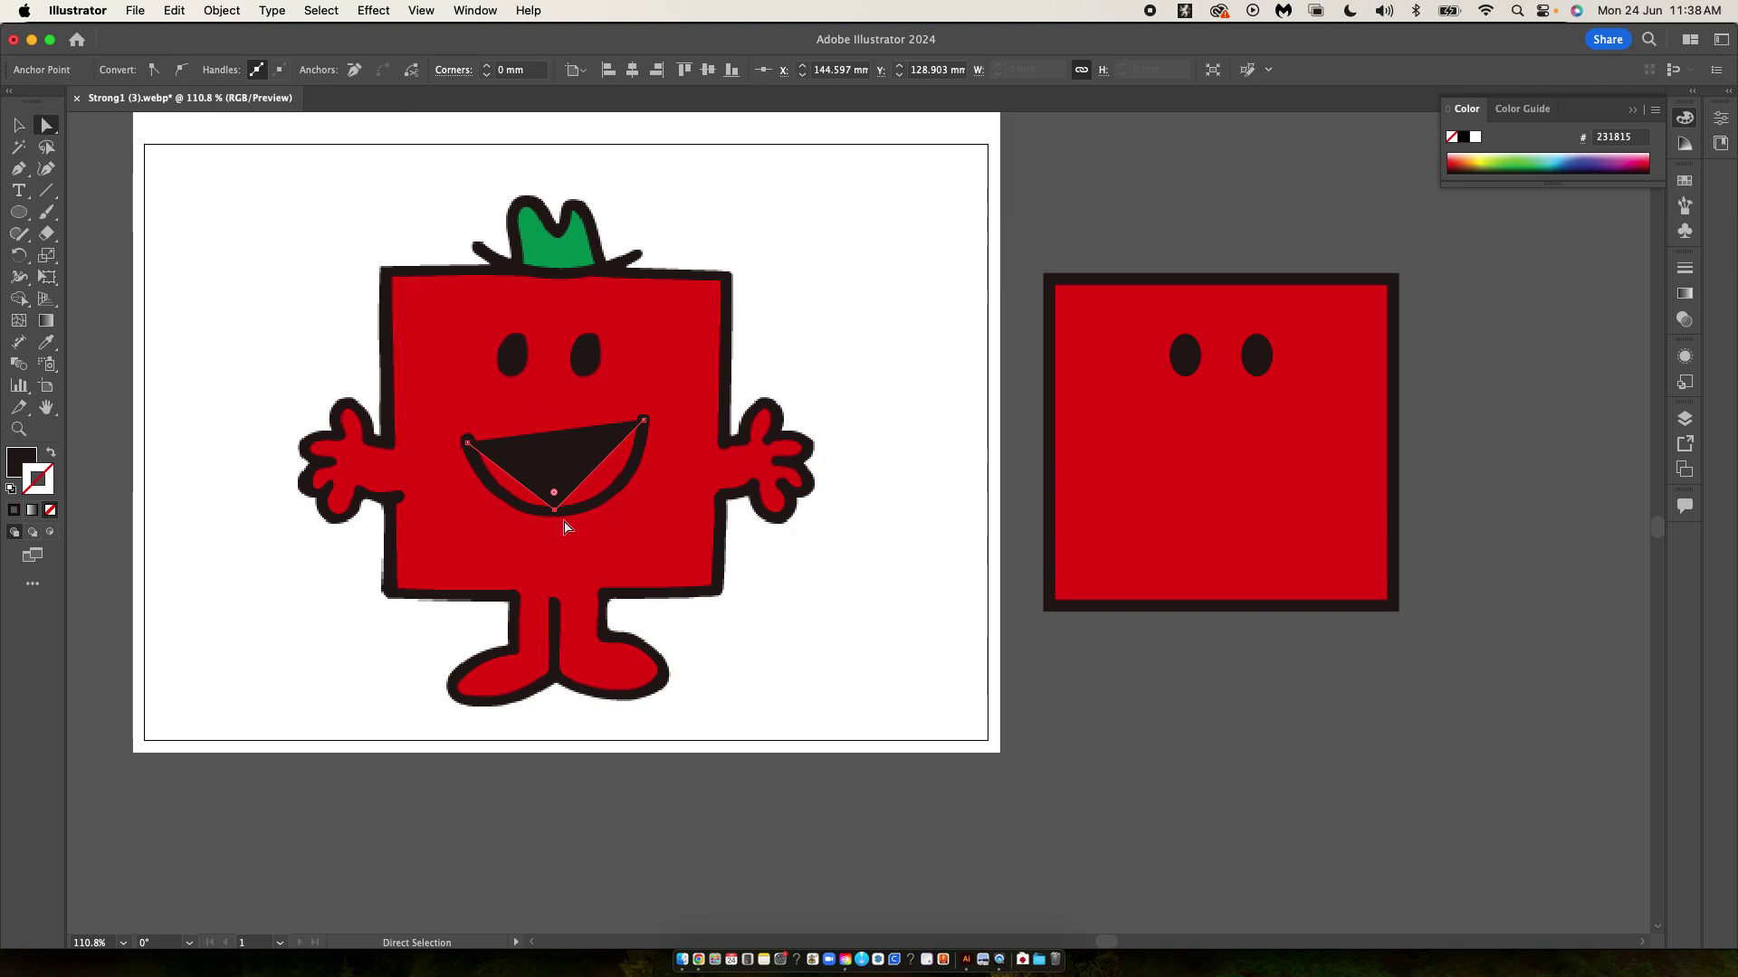
{"action": "left_click_drag", "start_coordinate": [555, 511], "coordinate": [558, 514]}
{"action": "left_click", "coordinate": [180, 72]}
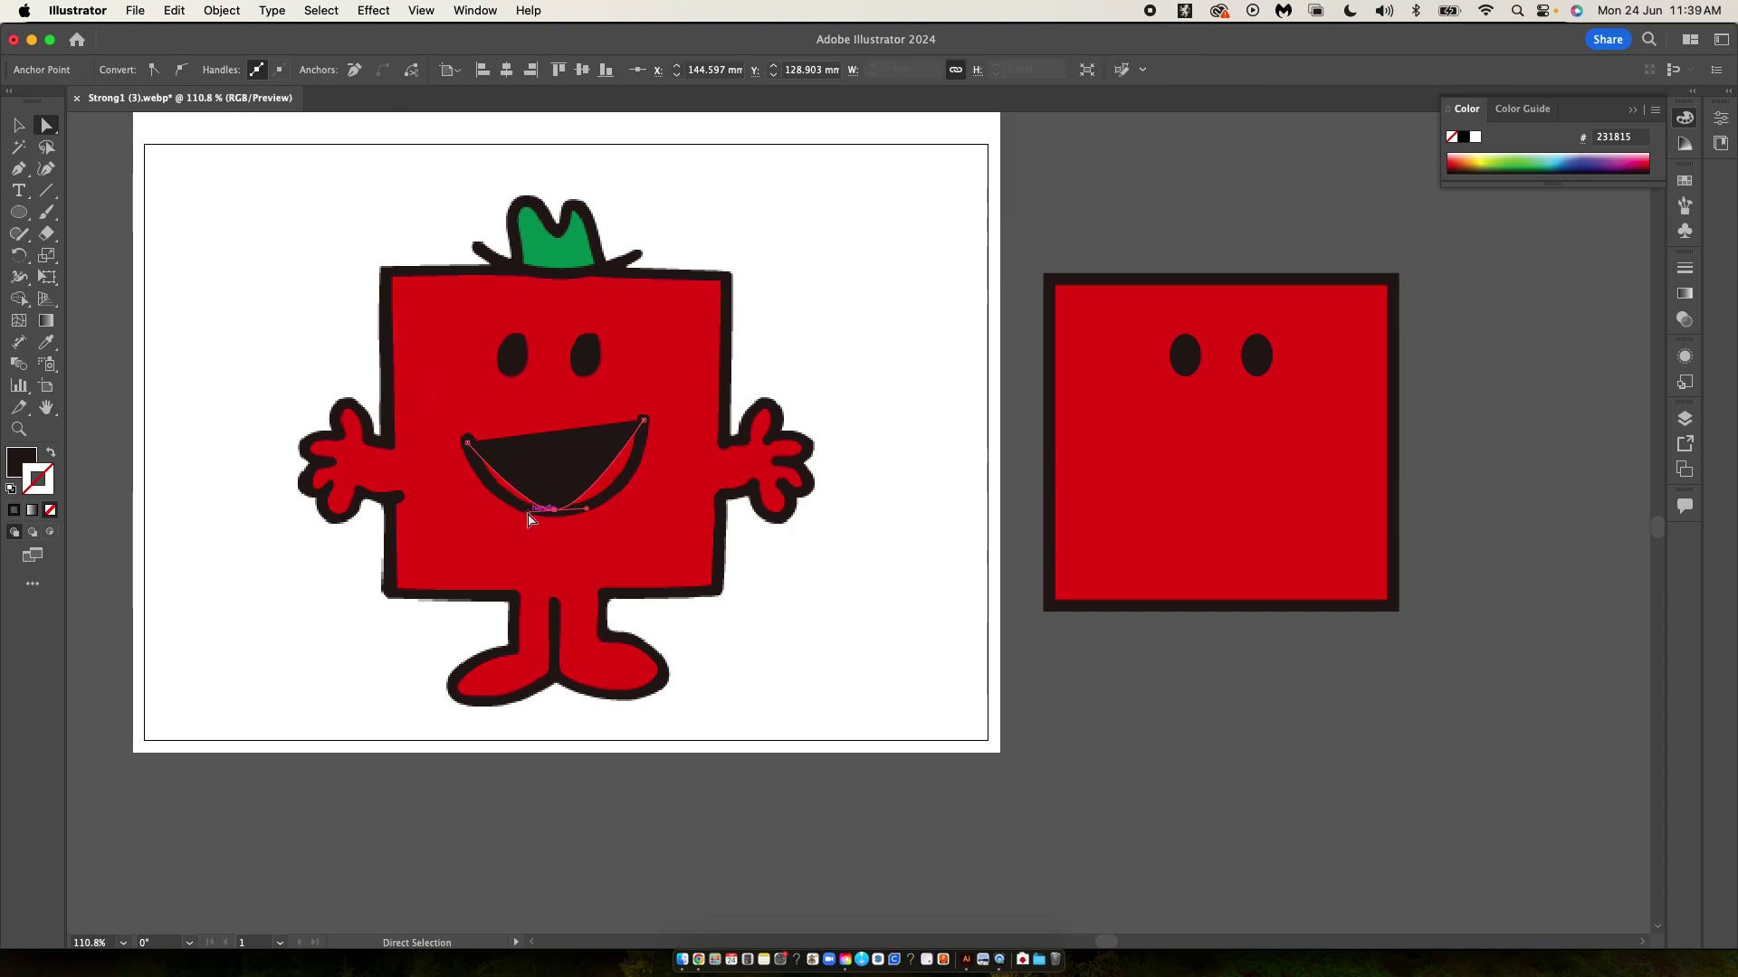
{"action": "left_click_drag", "start_coordinate": [528, 513], "coordinate": [640, 502]}
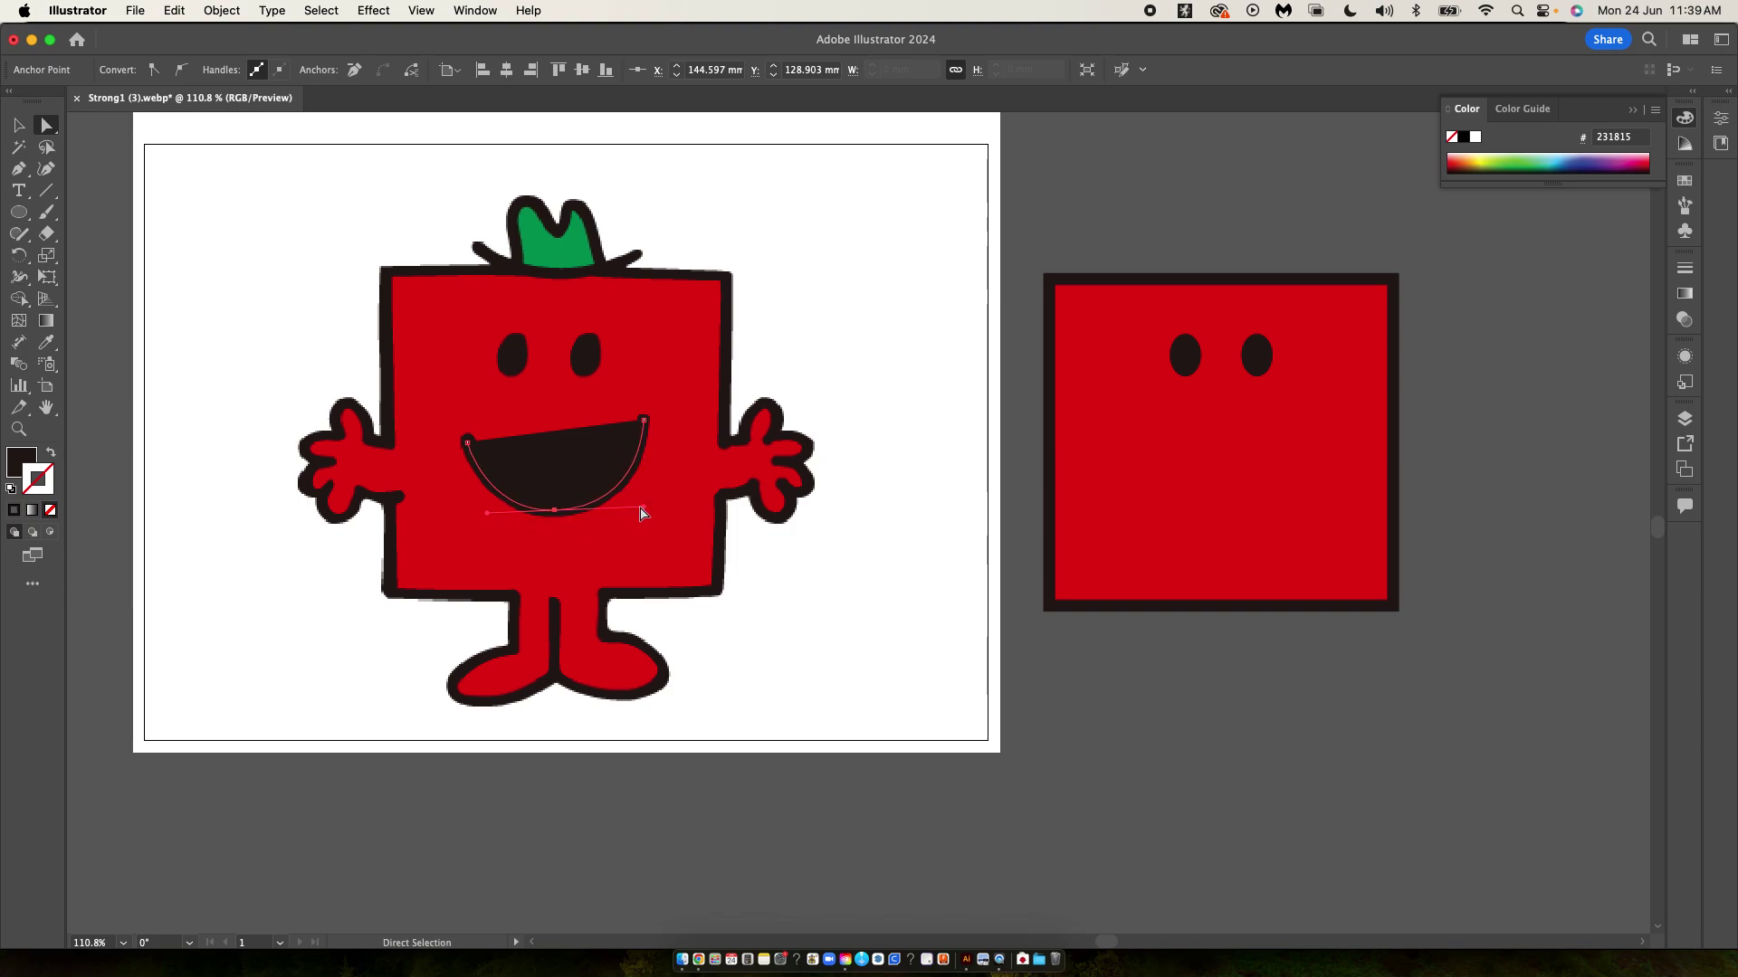
{"action": "left_click", "coordinate": [50, 455]}
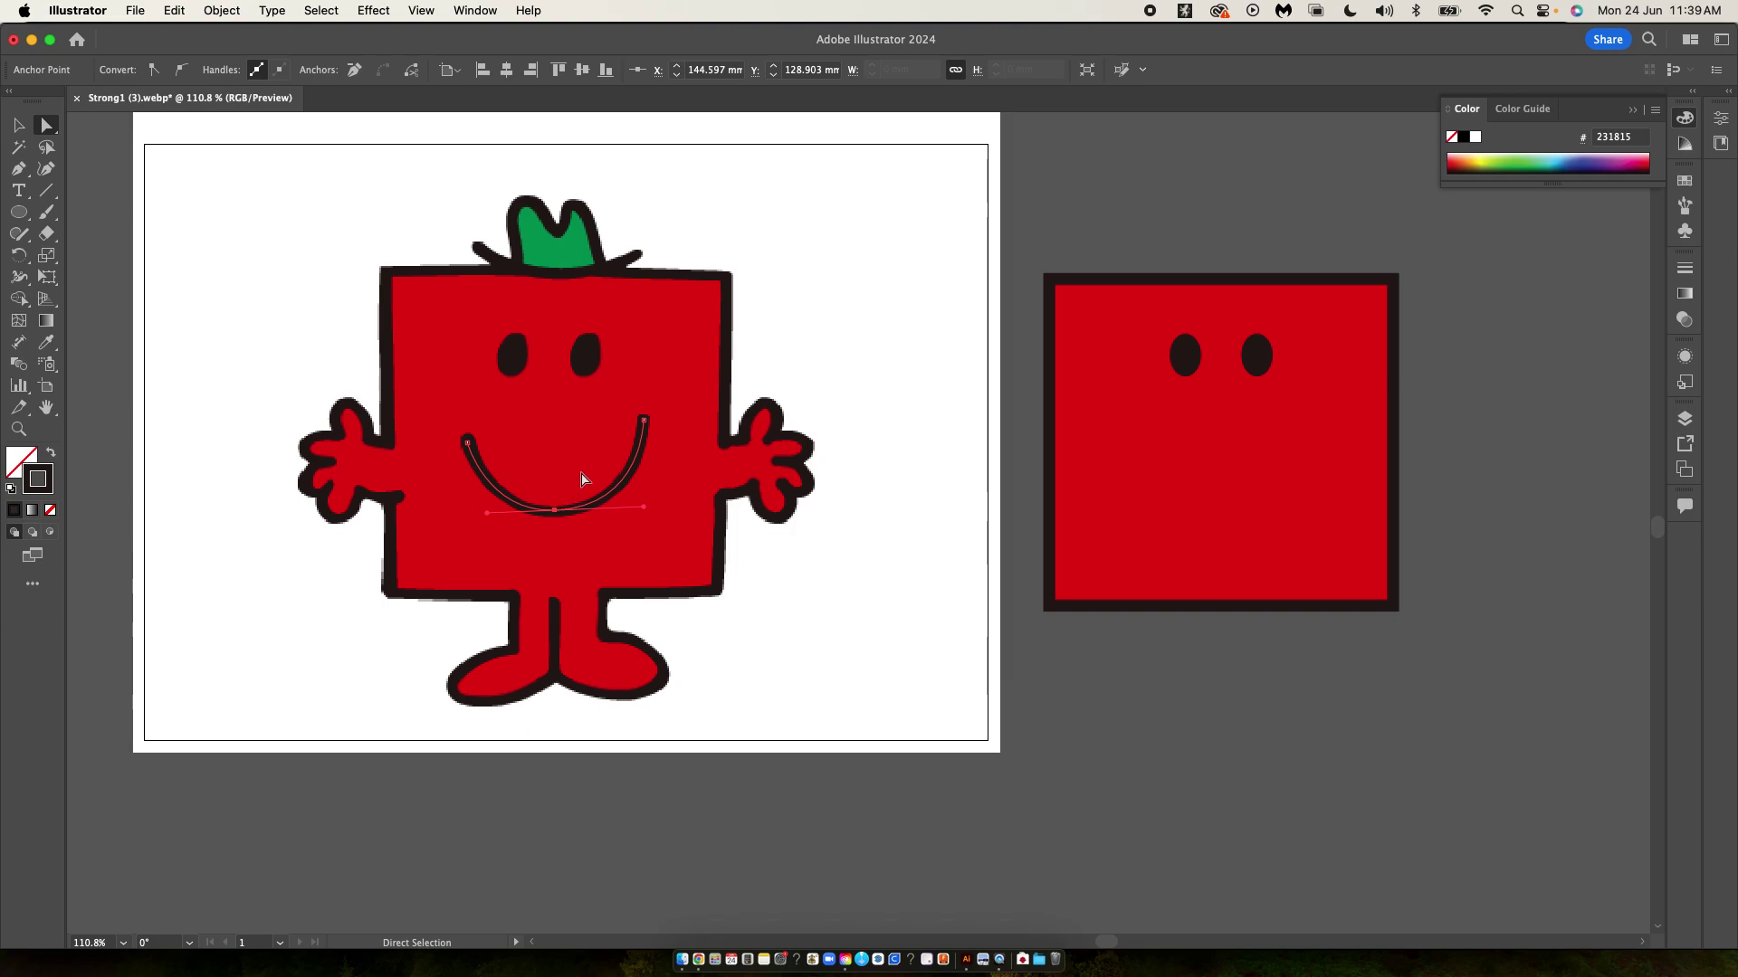
- Zoom in on the smile and set its stroke weight to 4 mm in the Stroke panel
{"action": "scroll", "coordinate": [582, 480], "scroll_direction": "up", "scroll_amount": 5}
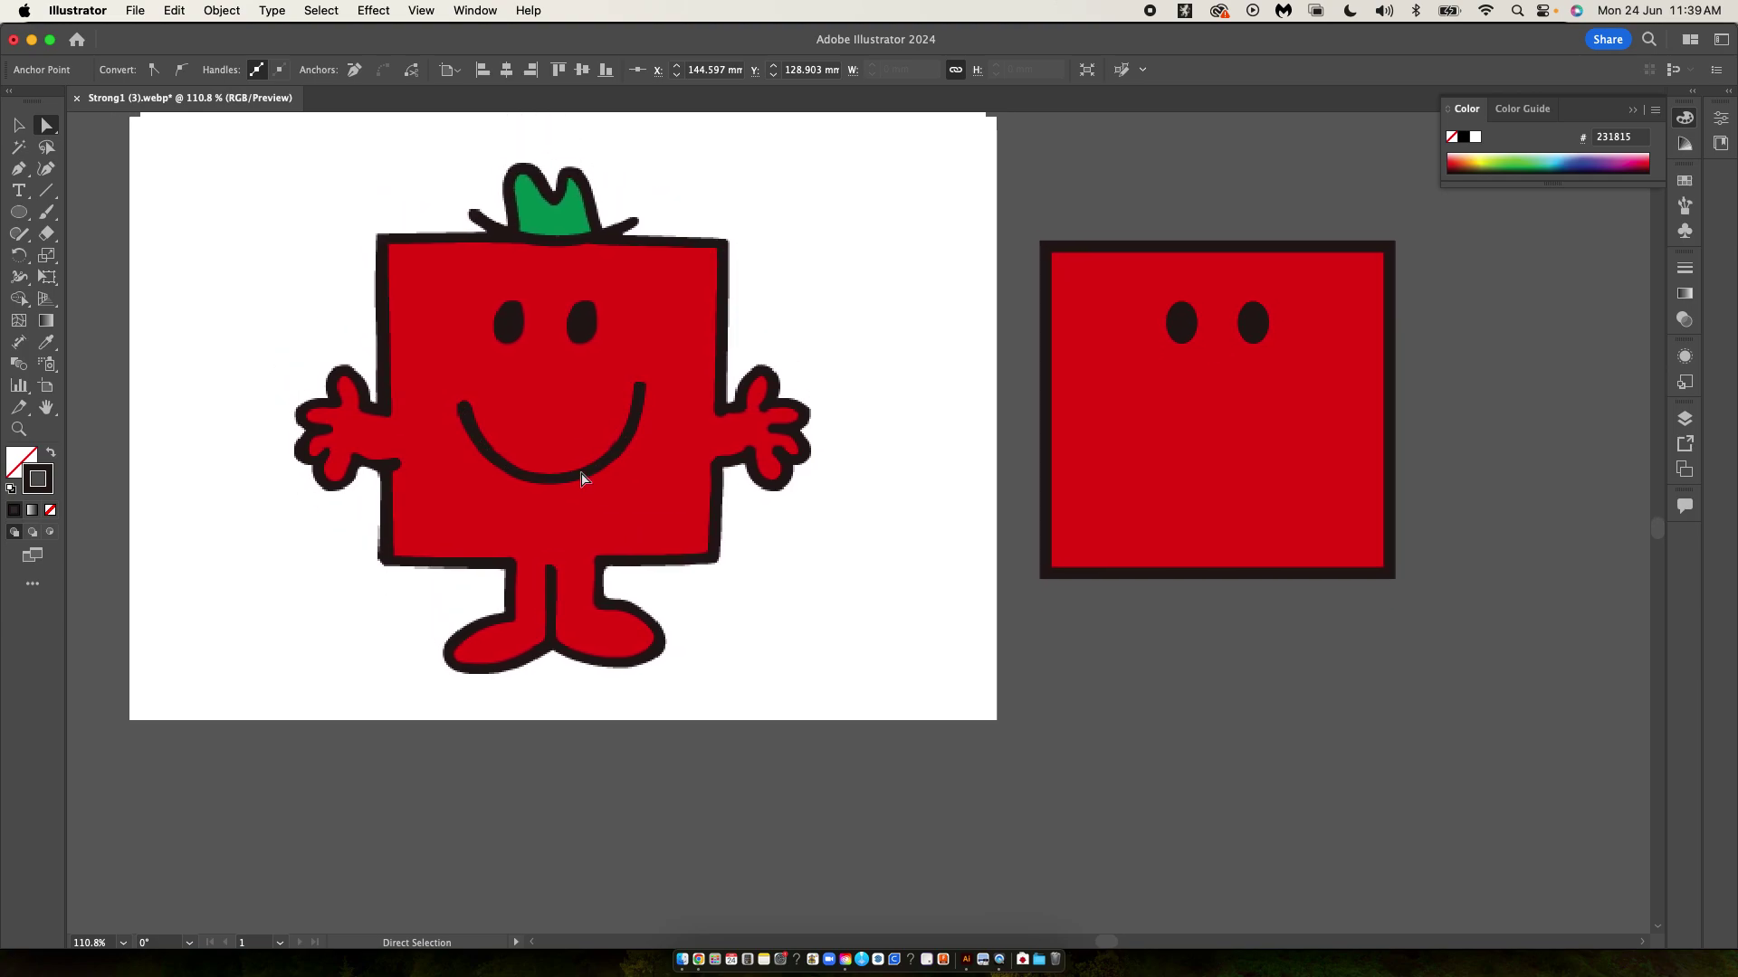
{"action": "scroll", "coordinate": [582, 479], "scroll_direction": "up", "scroll_amount": 3}
{"action": "scroll", "coordinate": [582, 479], "scroll_direction": "left", "scroll_amount": 3}
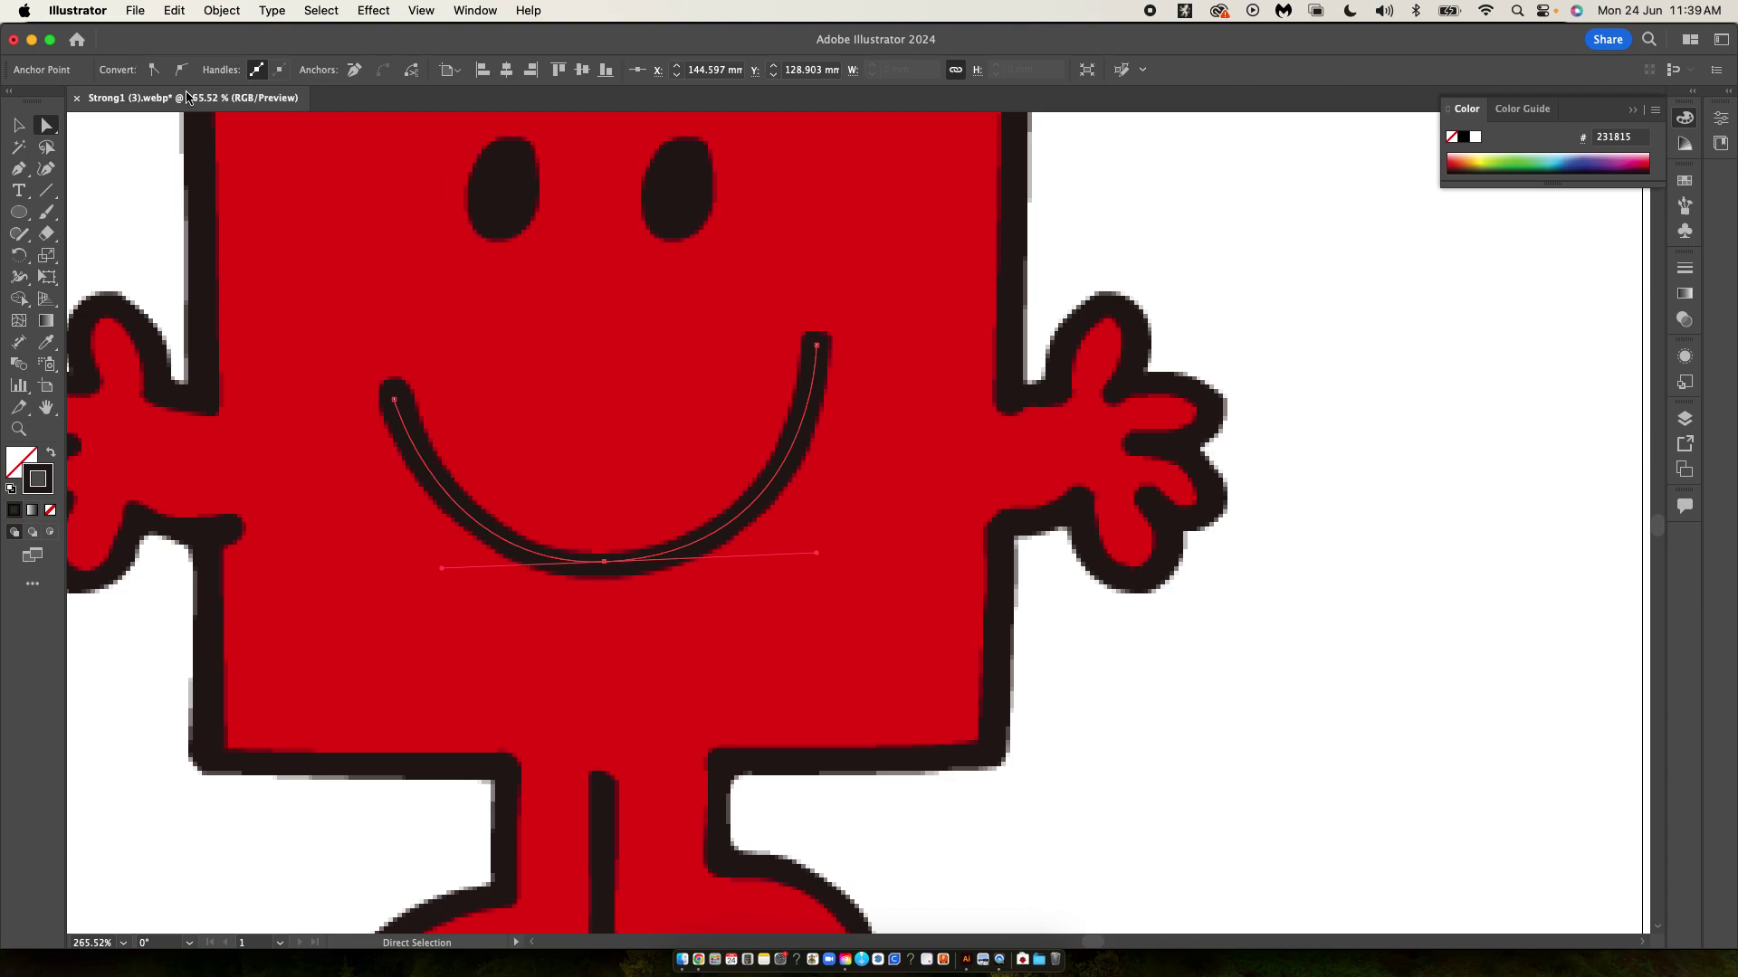
{"action": "left_click", "coordinate": [1682, 273]}
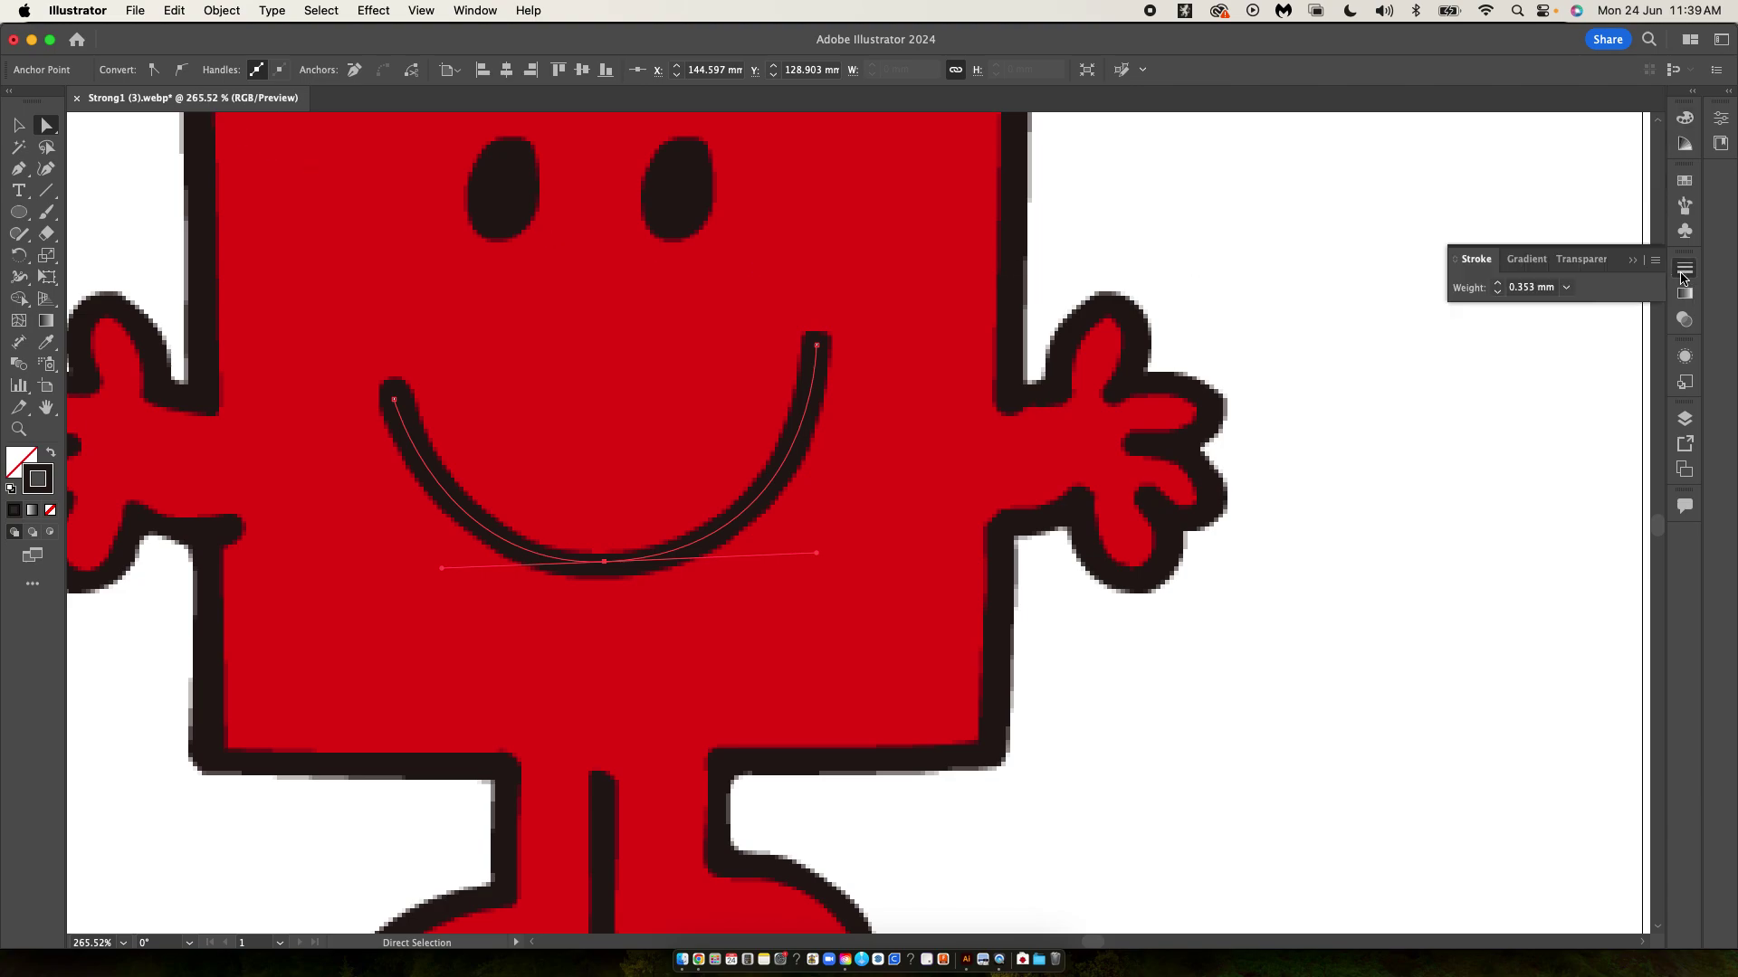
{"action": "left_click", "coordinate": [1497, 283]}
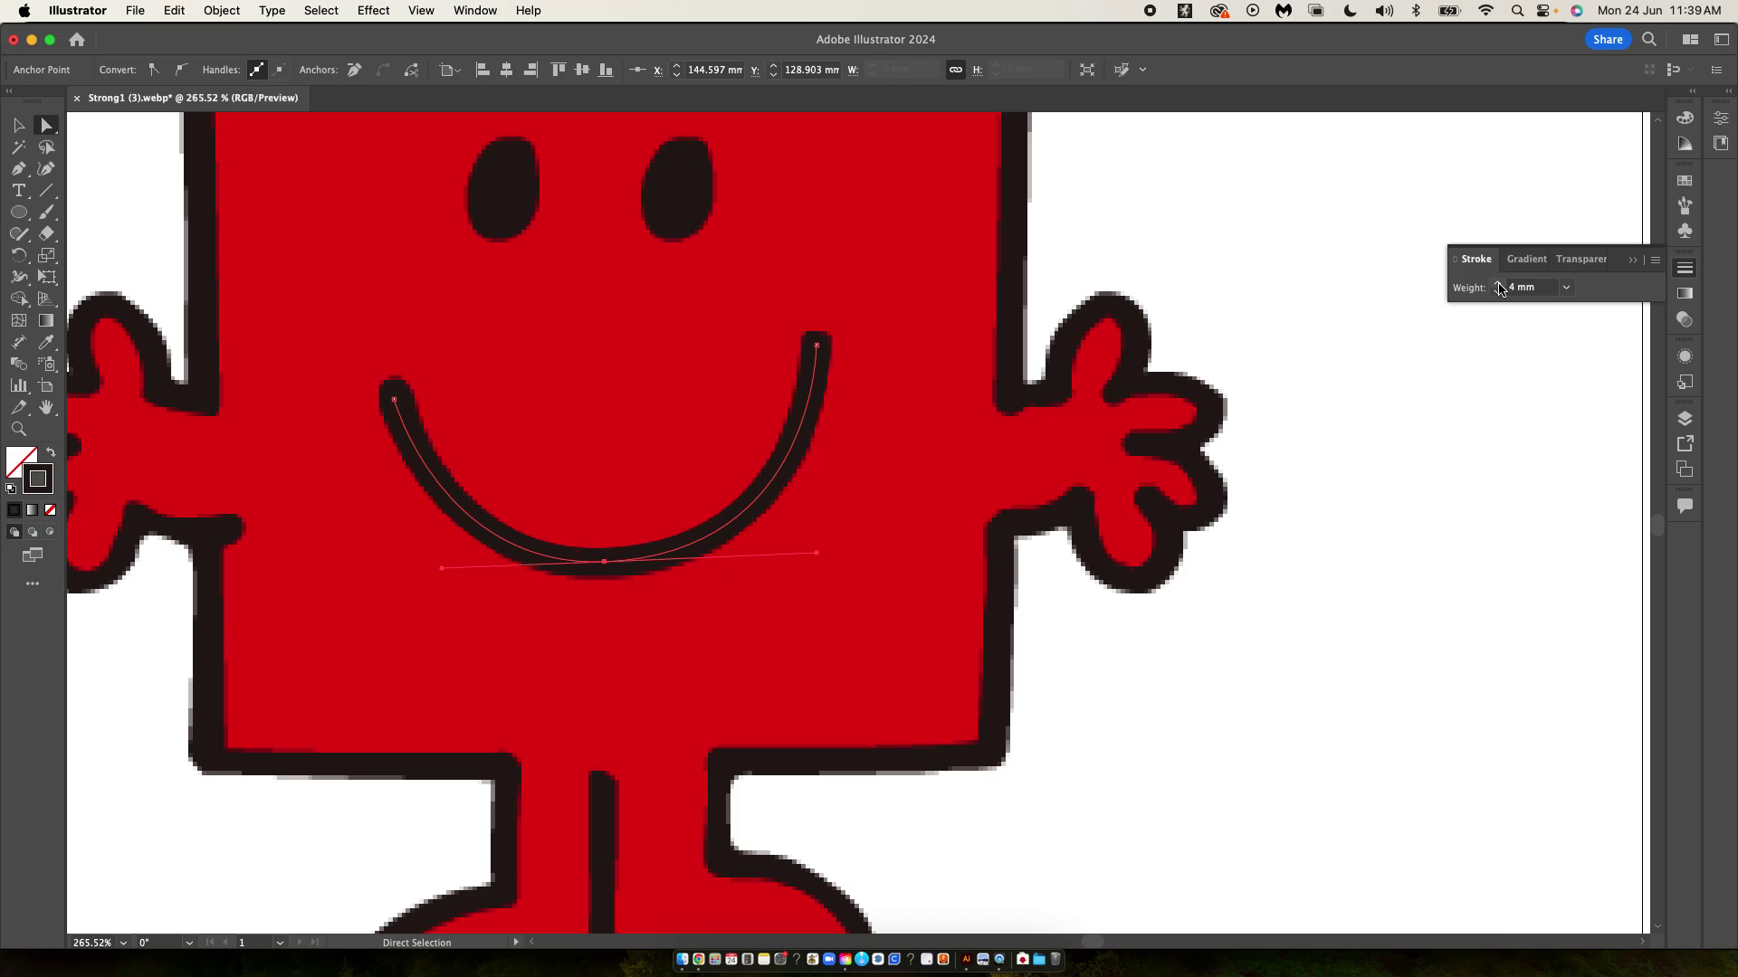
{"action": "scroll", "coordinate": [880, 465], "scroll_direction": "down", "scroll_amount": 3}
{"action": "scroll", "coordinate": [881, 468], "scroll_direction": "right", "scroll_amount": 5}
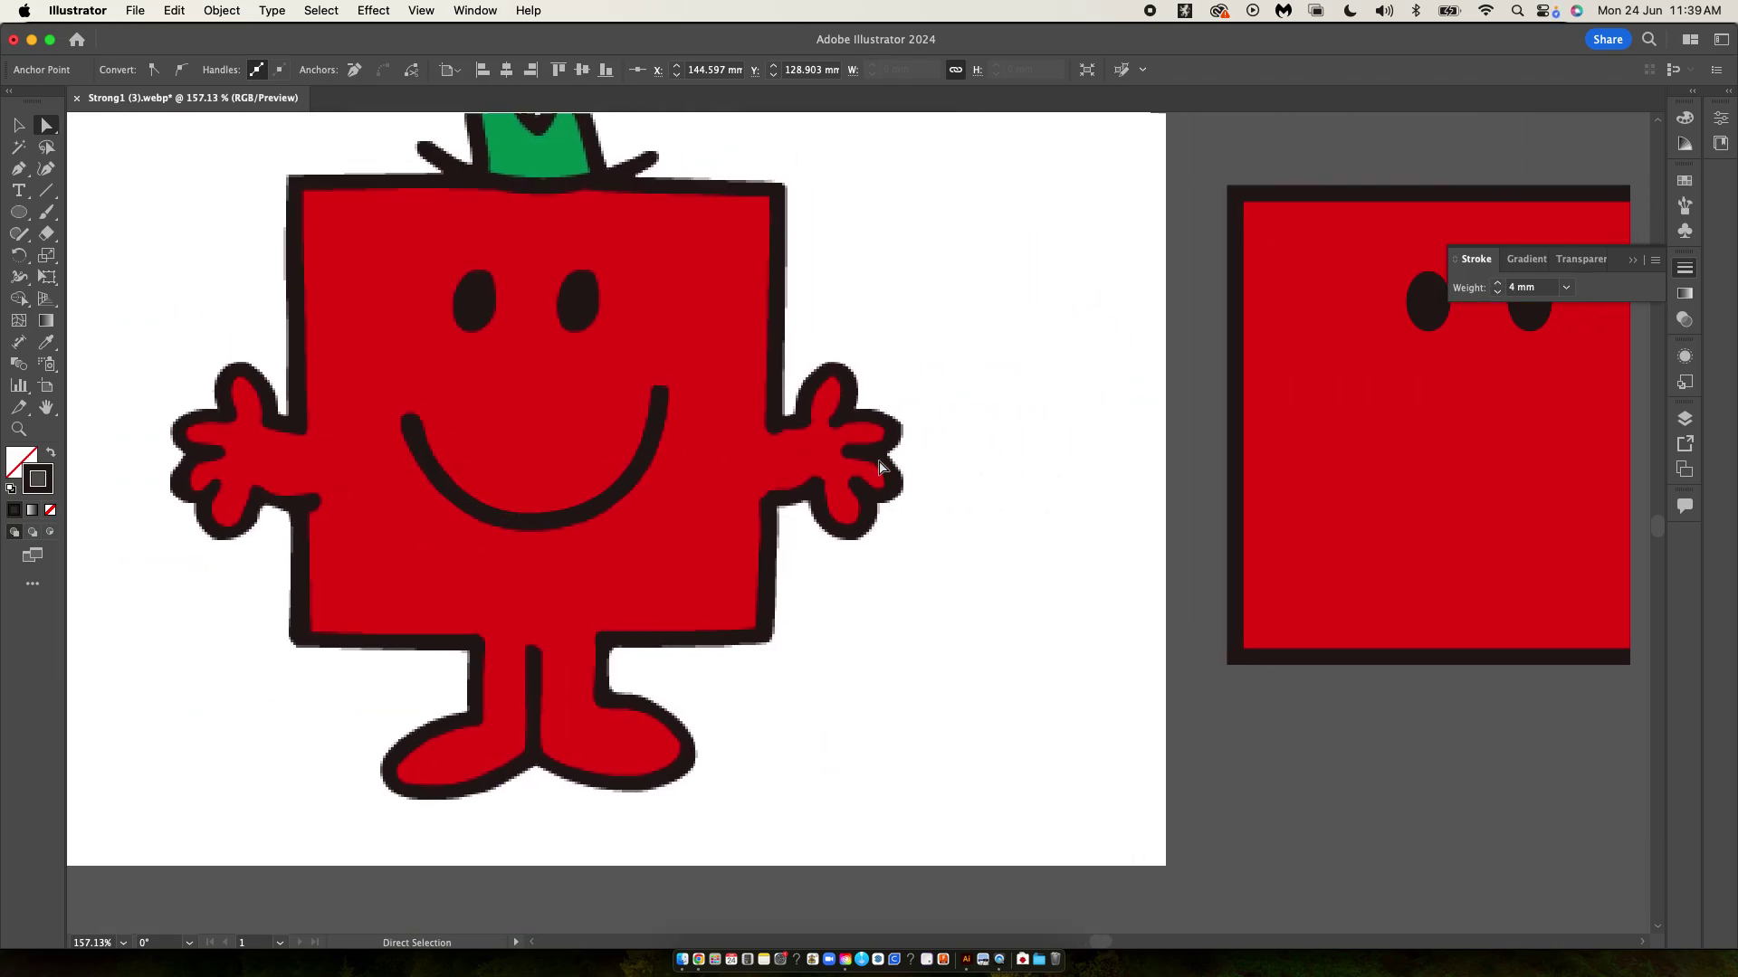
- Move the smile onto the red square, below the two eyes
{"action": "key", "text": "v"}
{"action": "left_click", "coordinate": [496, 444]}
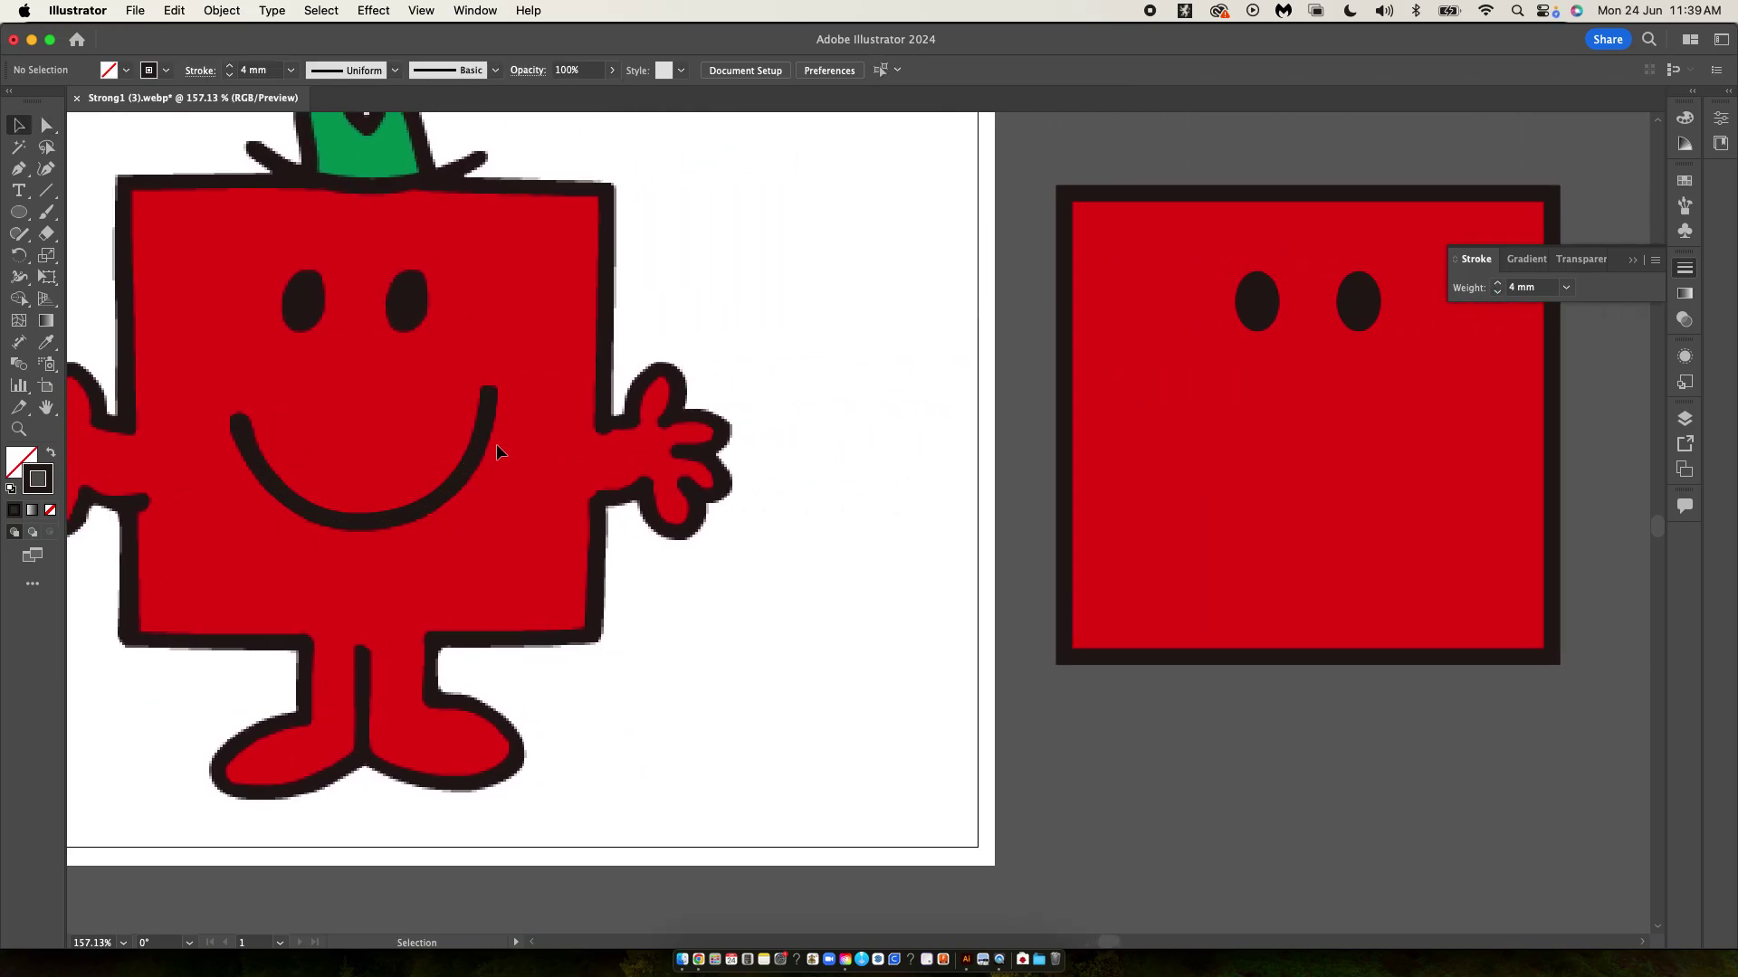
{"action": "left_click_drag", "start_coordinate": [470, 453], "coordinate": [1415, 438]}
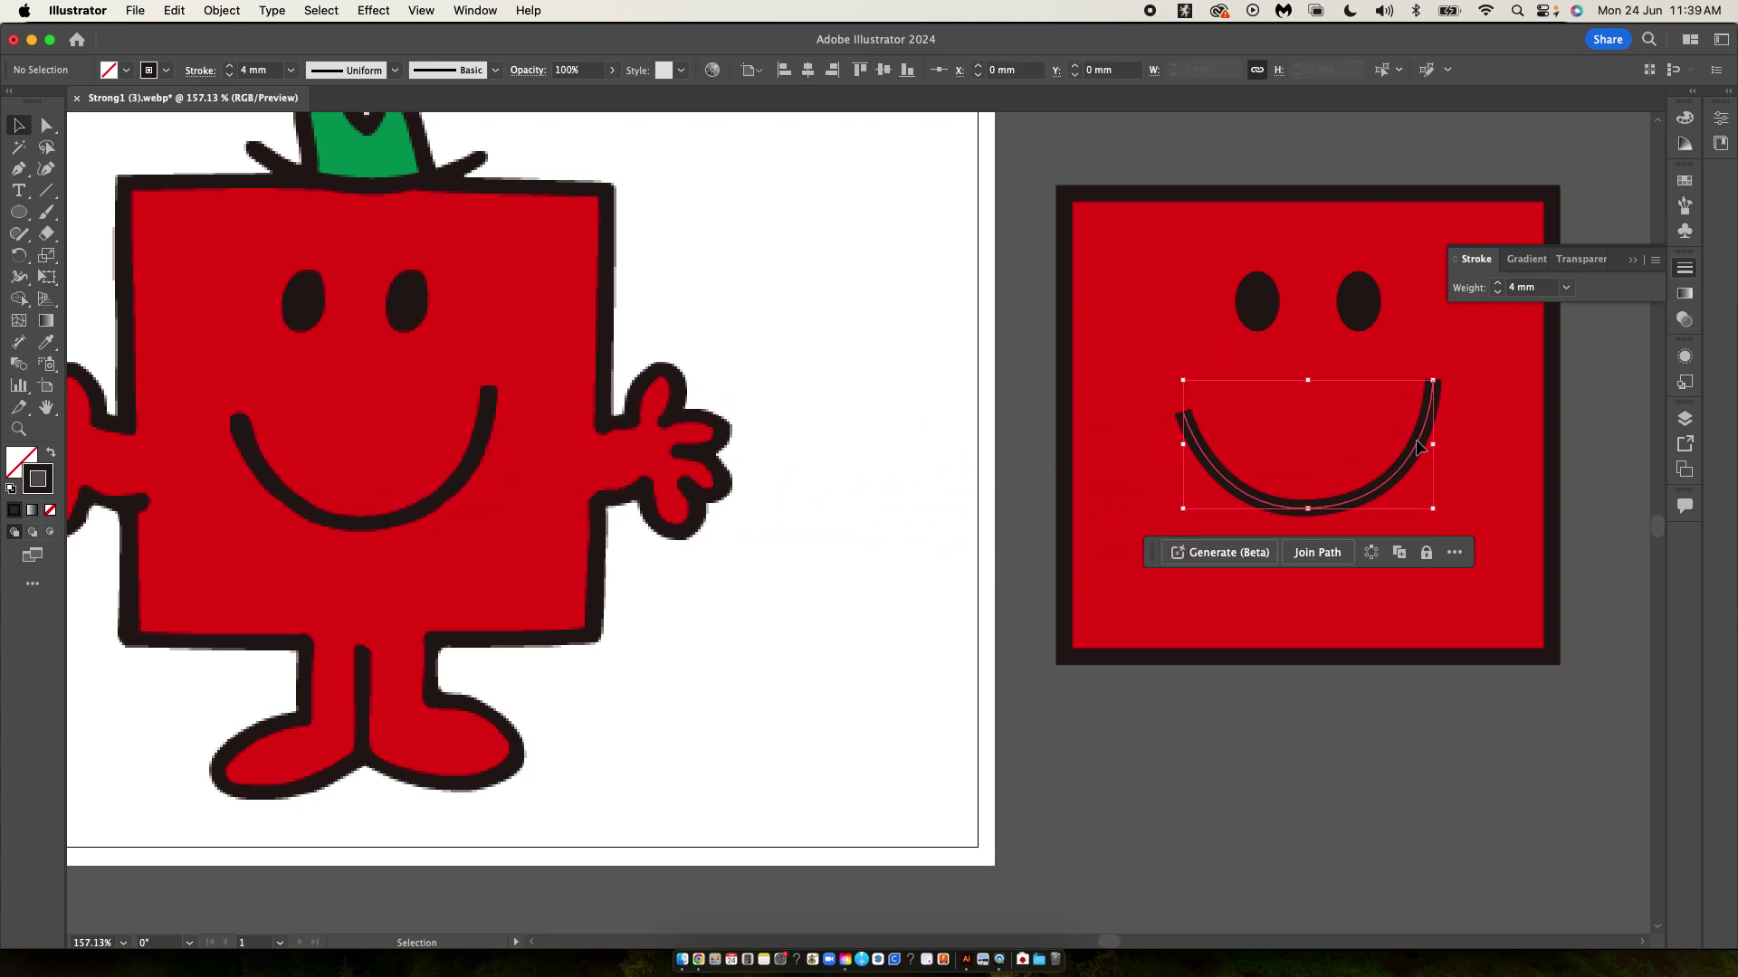
{"action": "left_click", "coordinate": [1461, 401]}
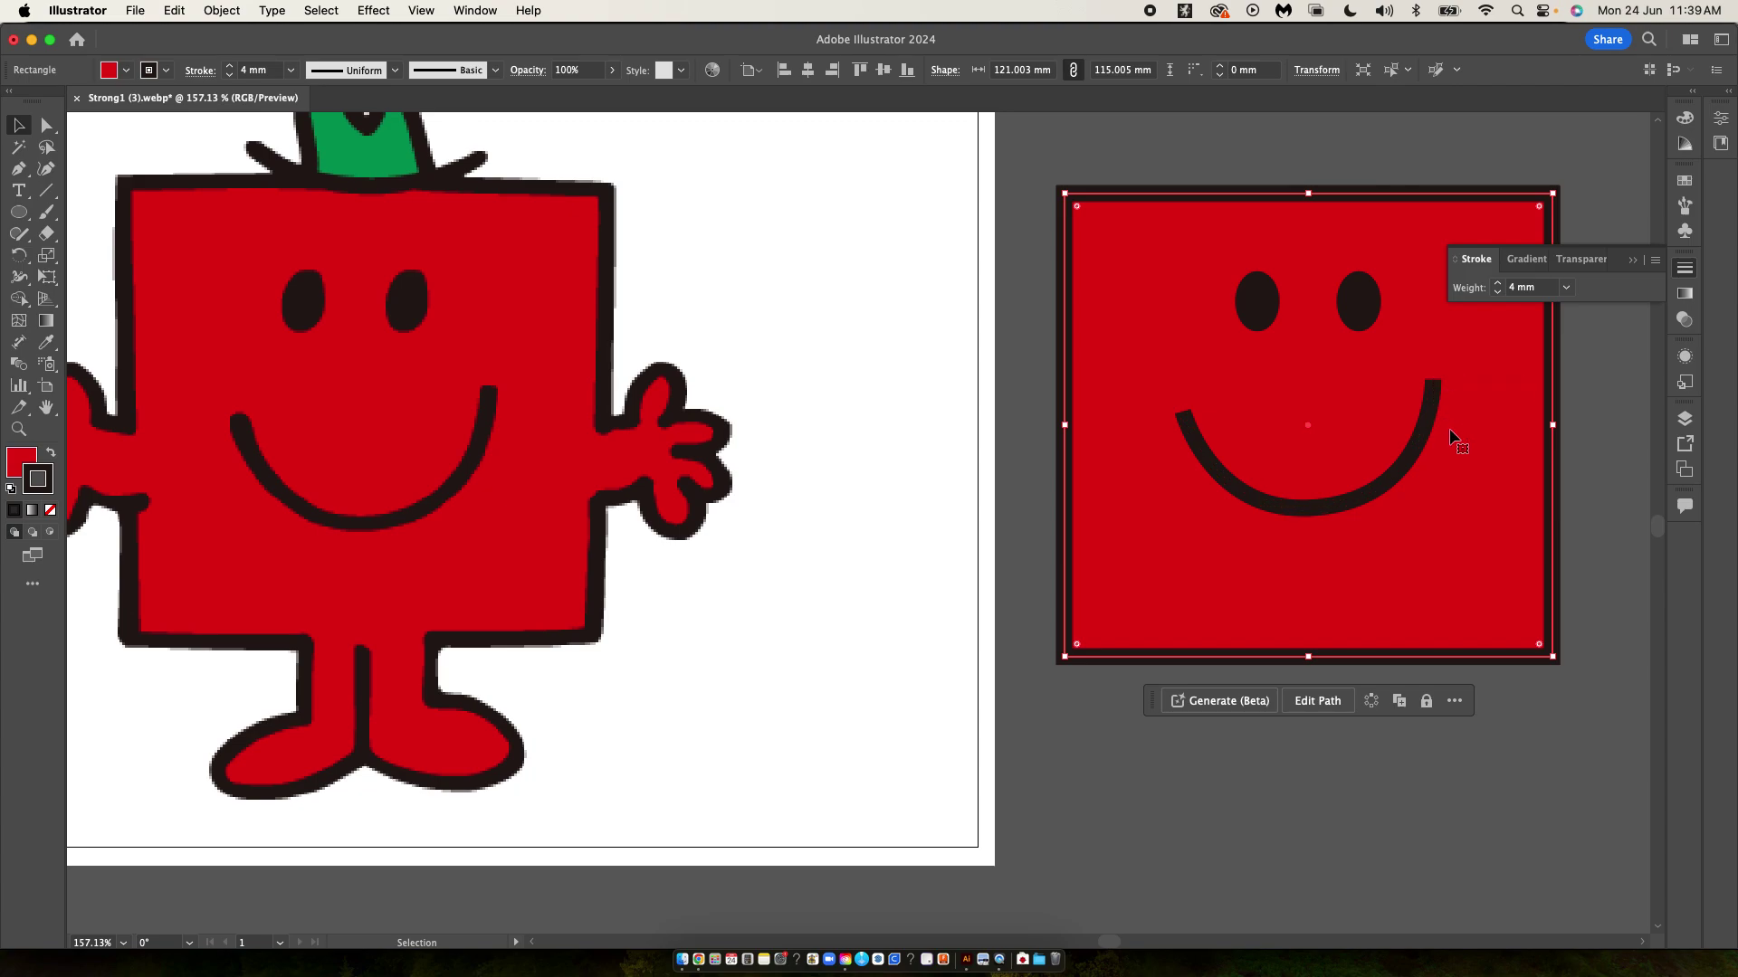
{"action": "scroll", "coordinate": [1451, 426], "scroll_direction": "right", "scroll_amount": 3}
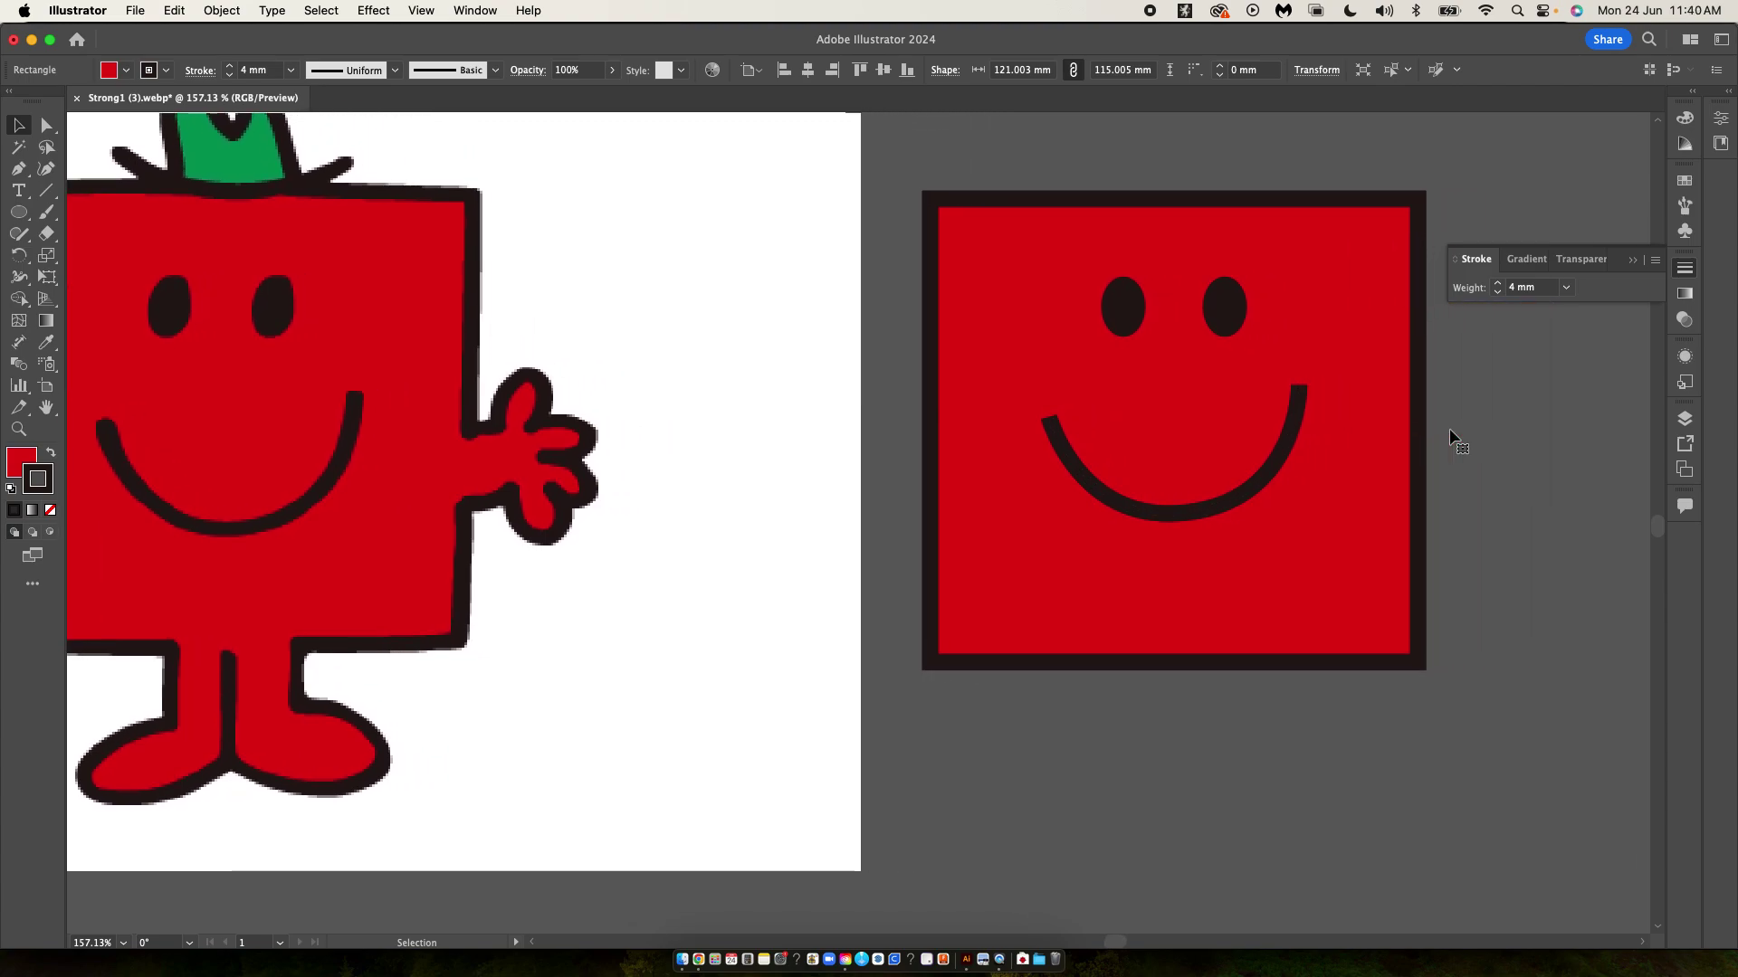
- Give the smile Round Cap line ends from the Stroke panel's full options
{"action": "left_click", "coordinate": [1292, 438]}
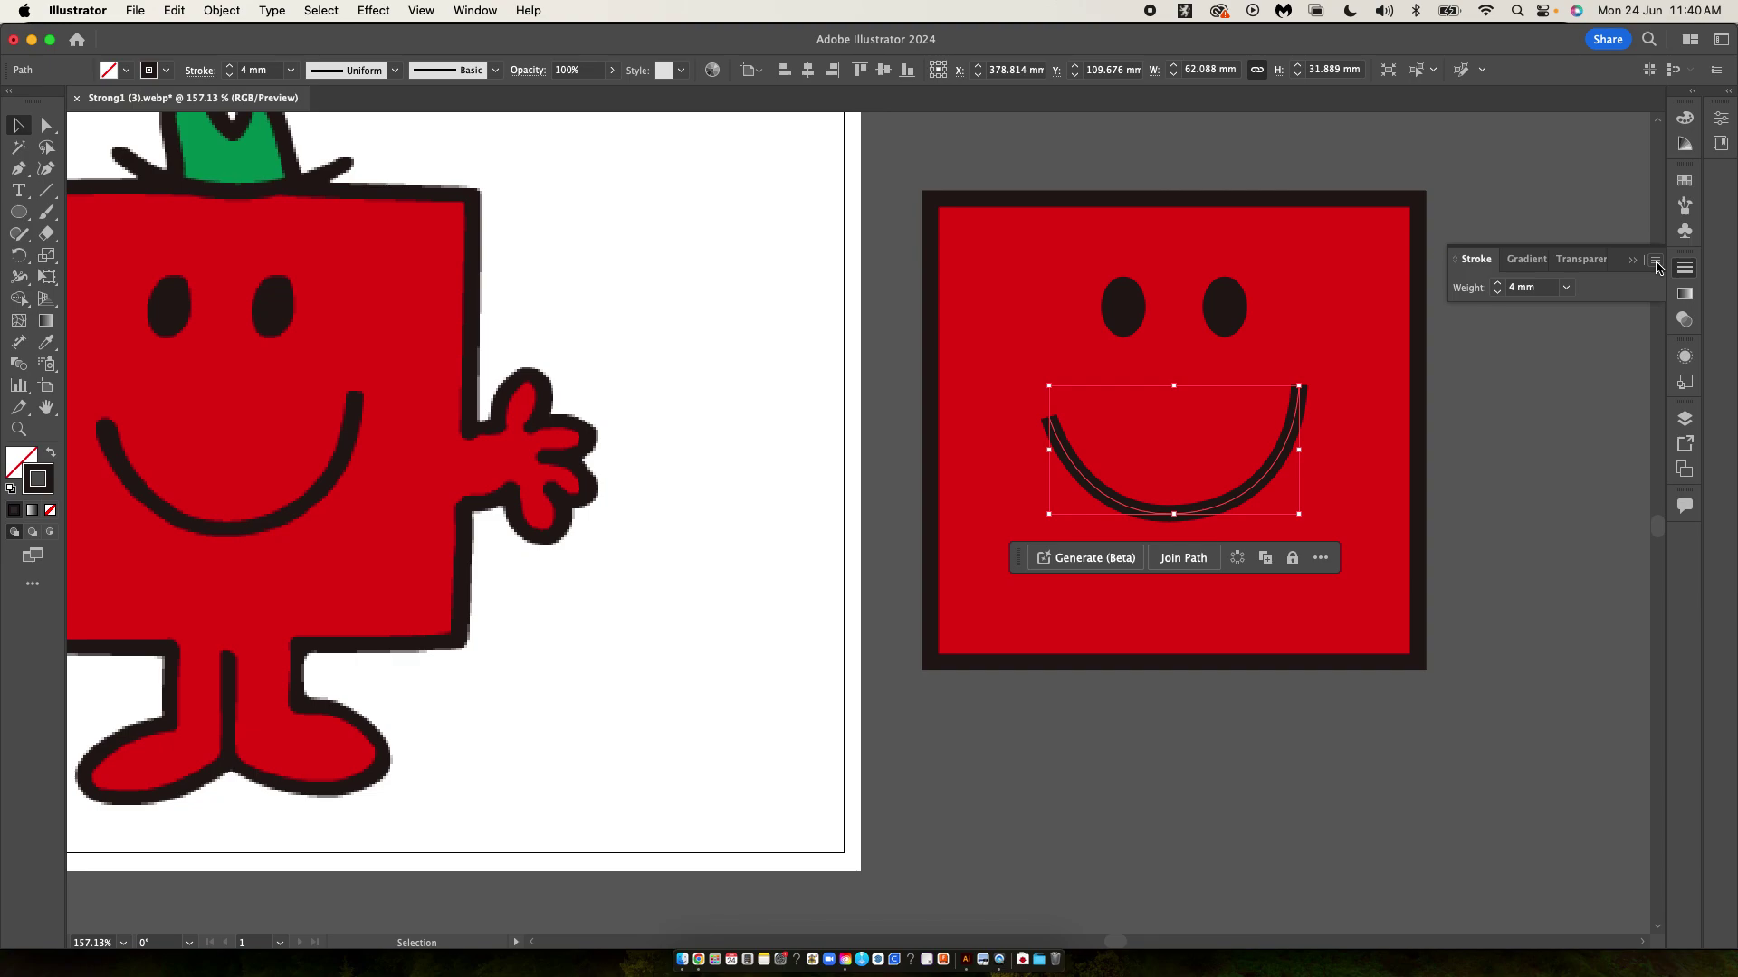
{"action": "left_click", "coordinate": [1656, 262]}
{"action": "left_click", "coordinate": [1636, 265]}
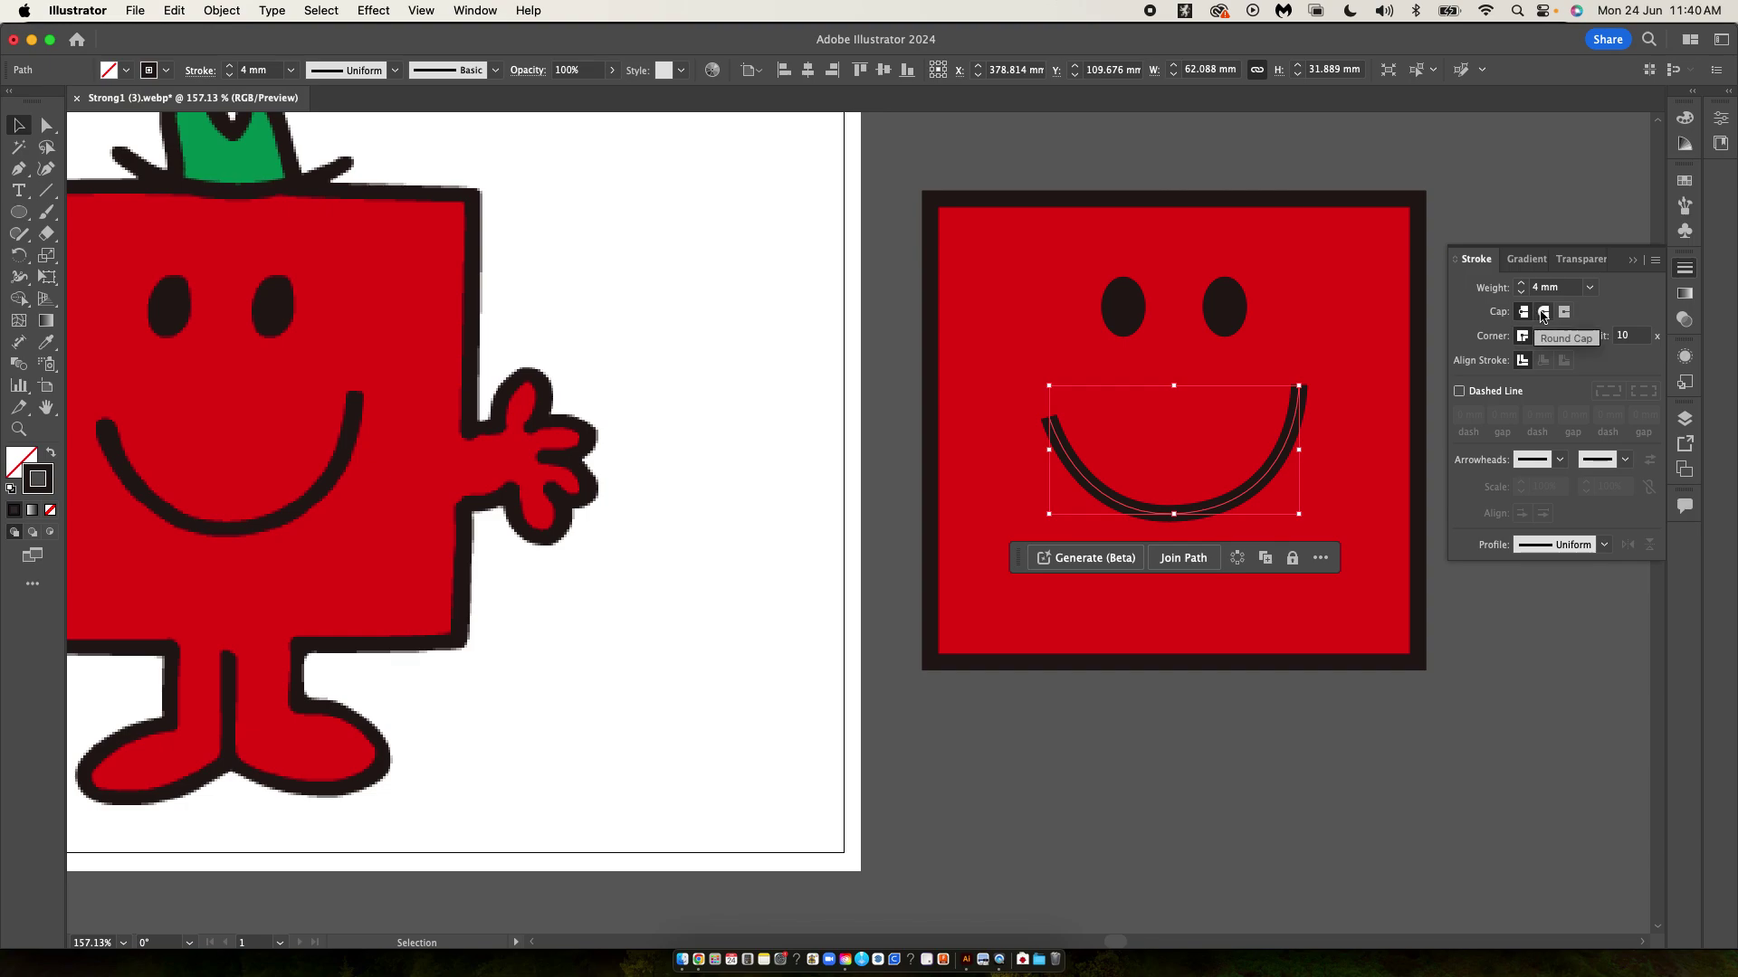
{"action": "left_click", "coordinate": [1543, 312]}
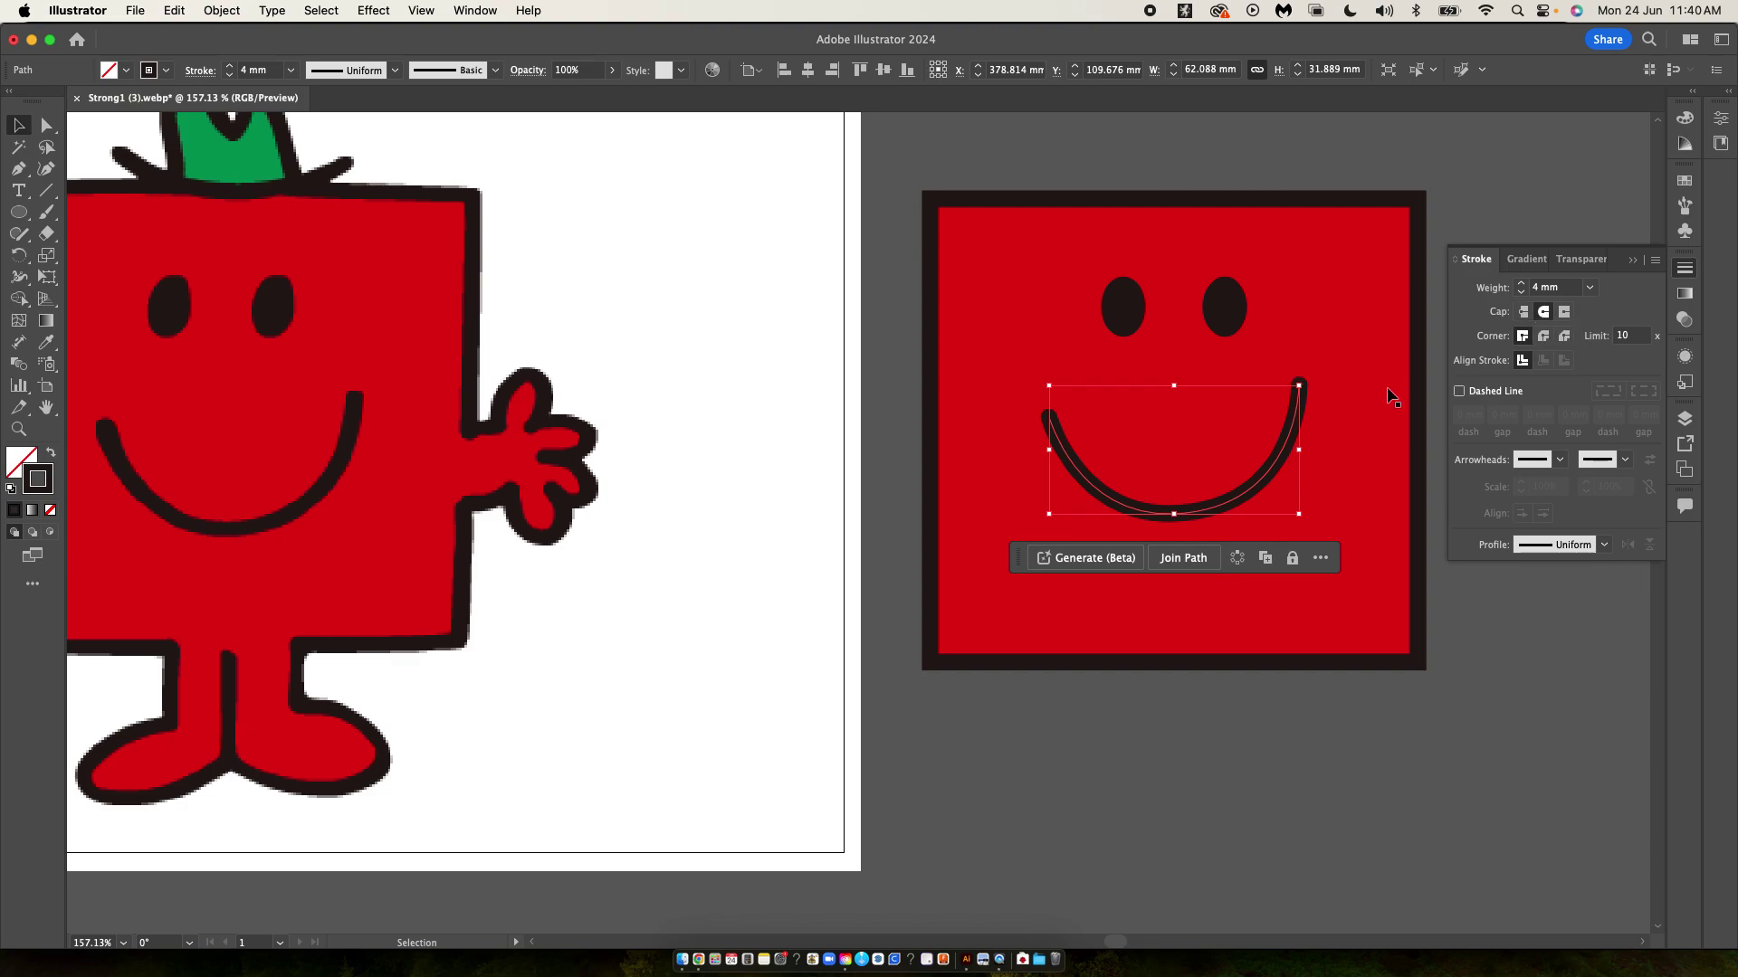
{"action": "left_click", "coordinate": [1361, 414]}
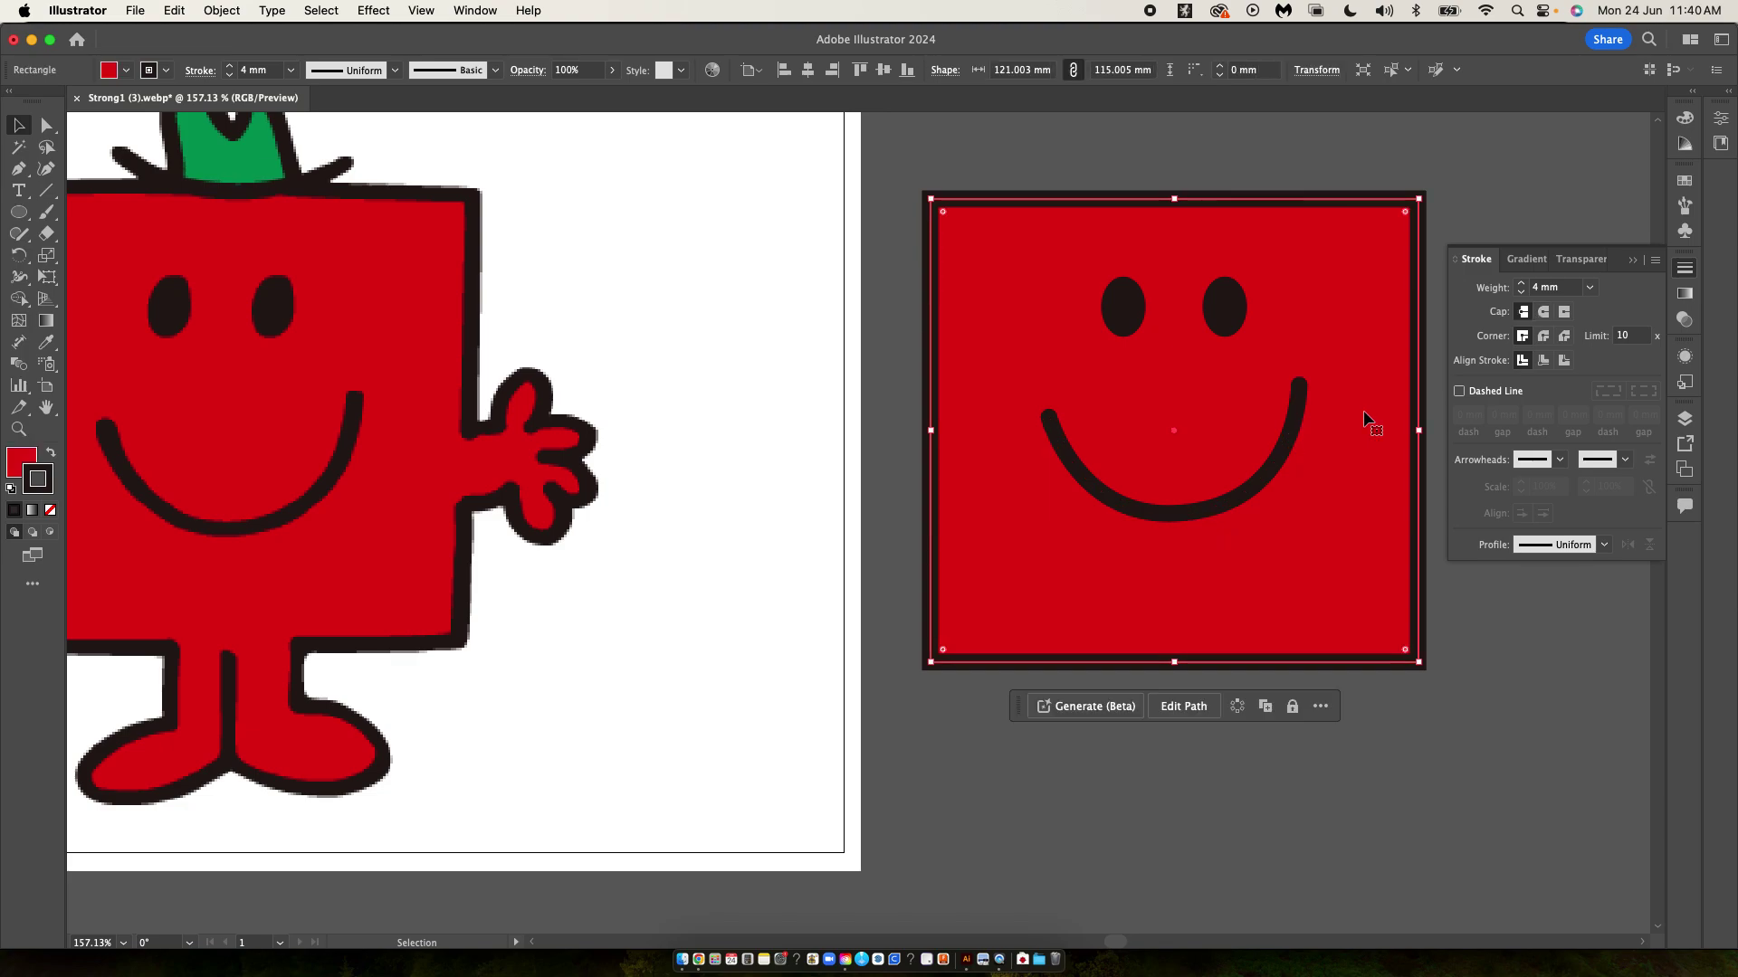
{"action": "scroll", "coordinate": [734, 338], "scroll_direction": "left", "scroll_amount": 5}
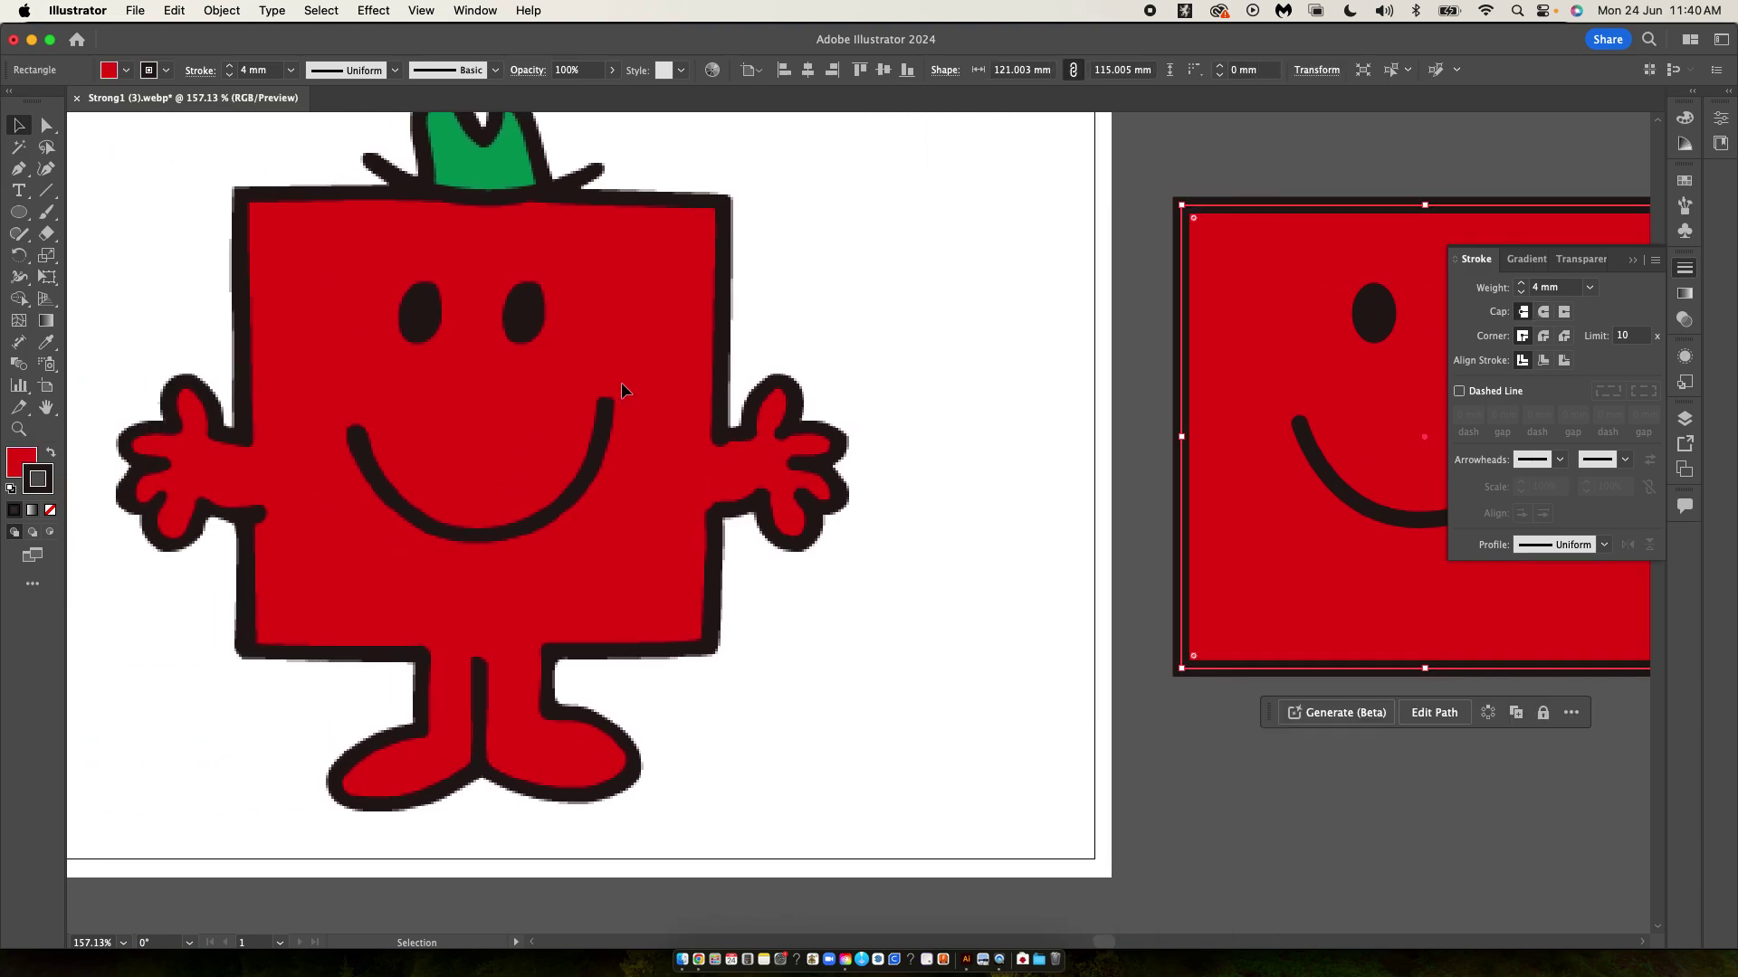
- Trace the left arm's top edge and the top of the hand with the Pen tool
{"action": "left_click", "coordinate": [19, 171]}
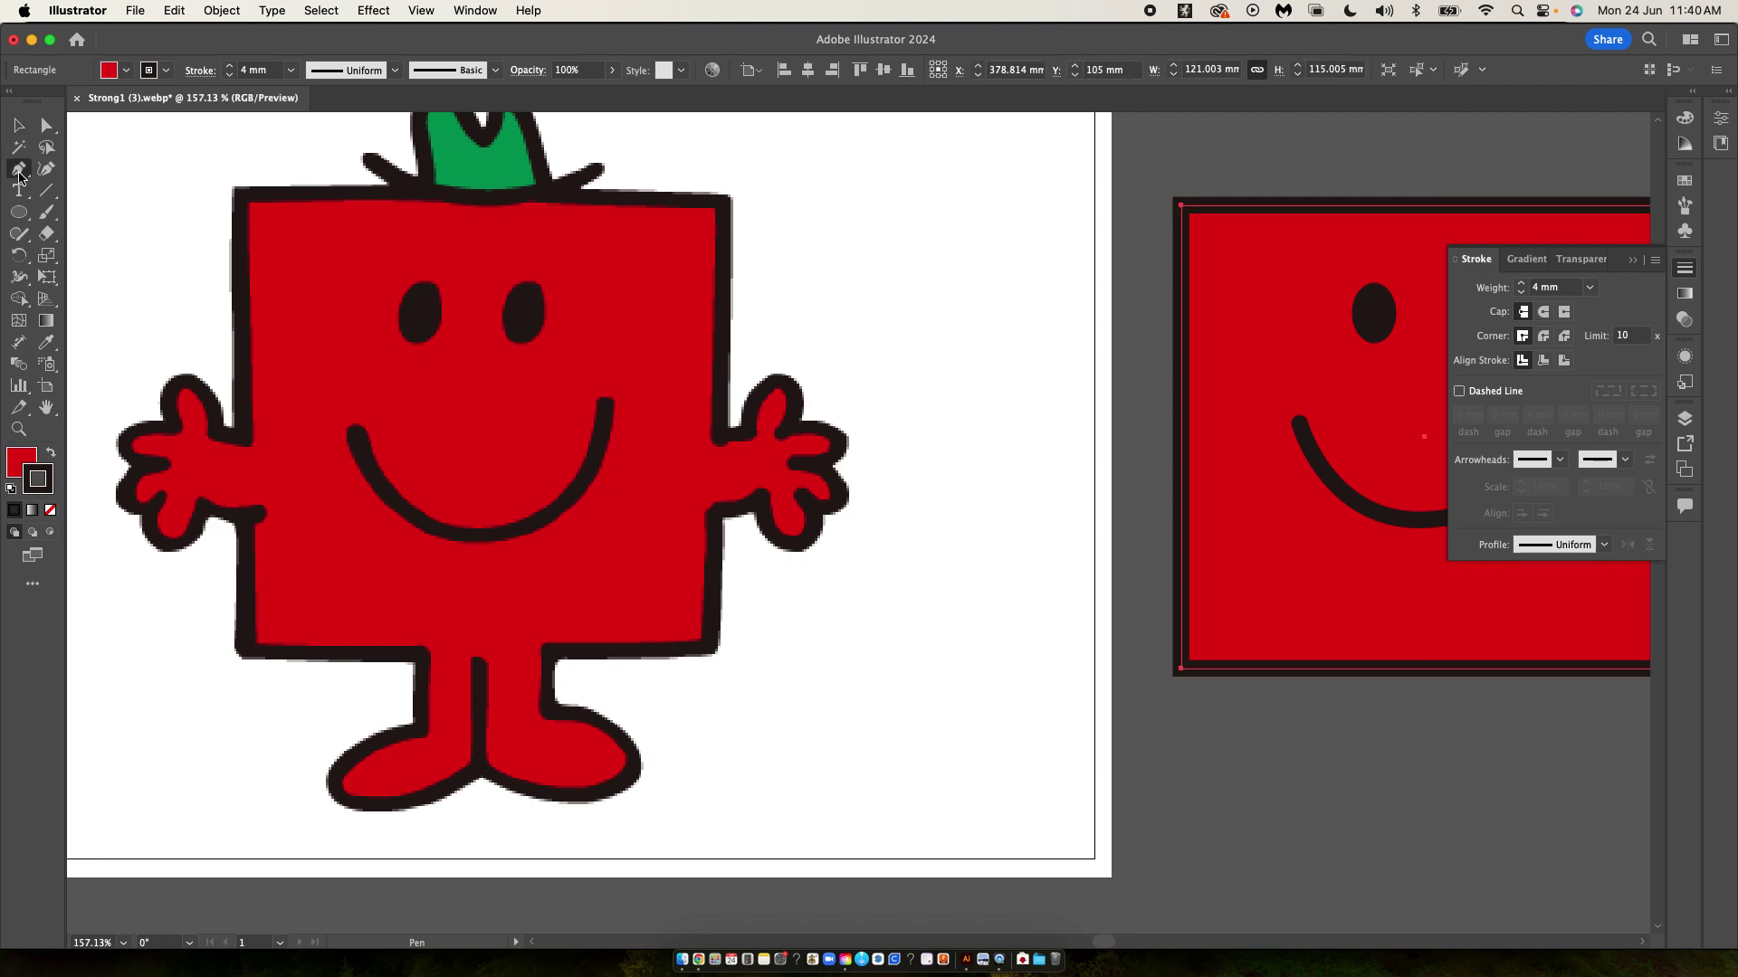
{"action": "left_click", "coordinate": [298, 450]}
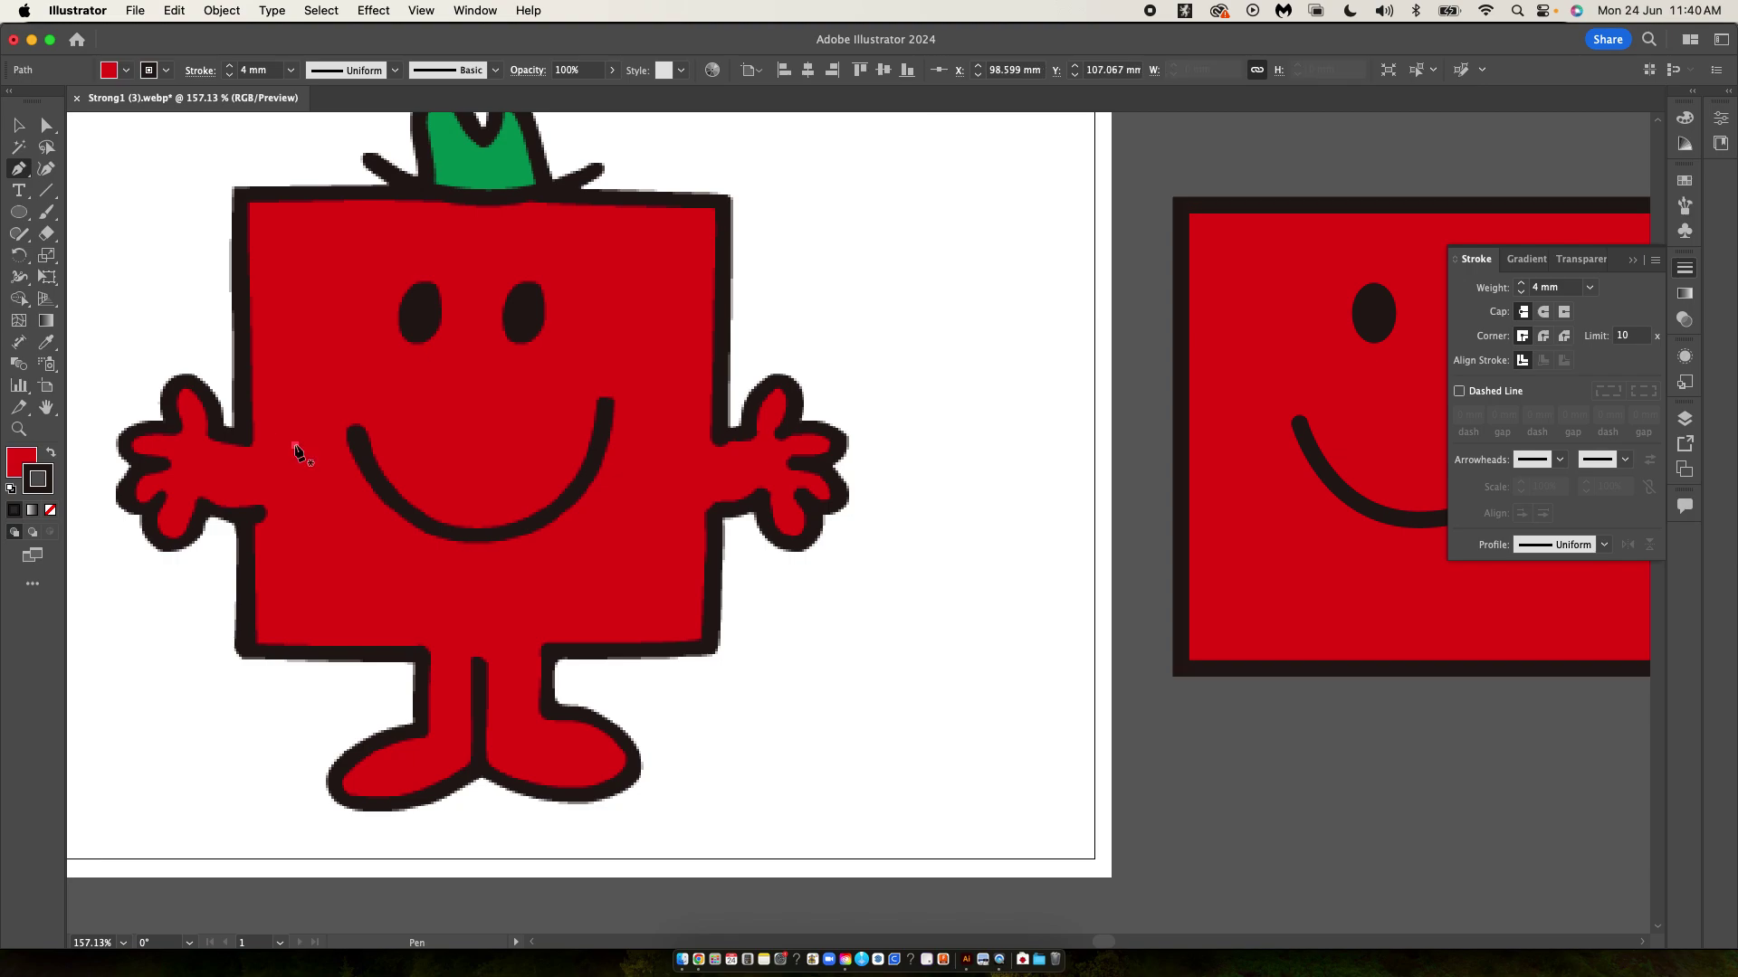
{"action": "left_click", "coordinate": [218, 440]}
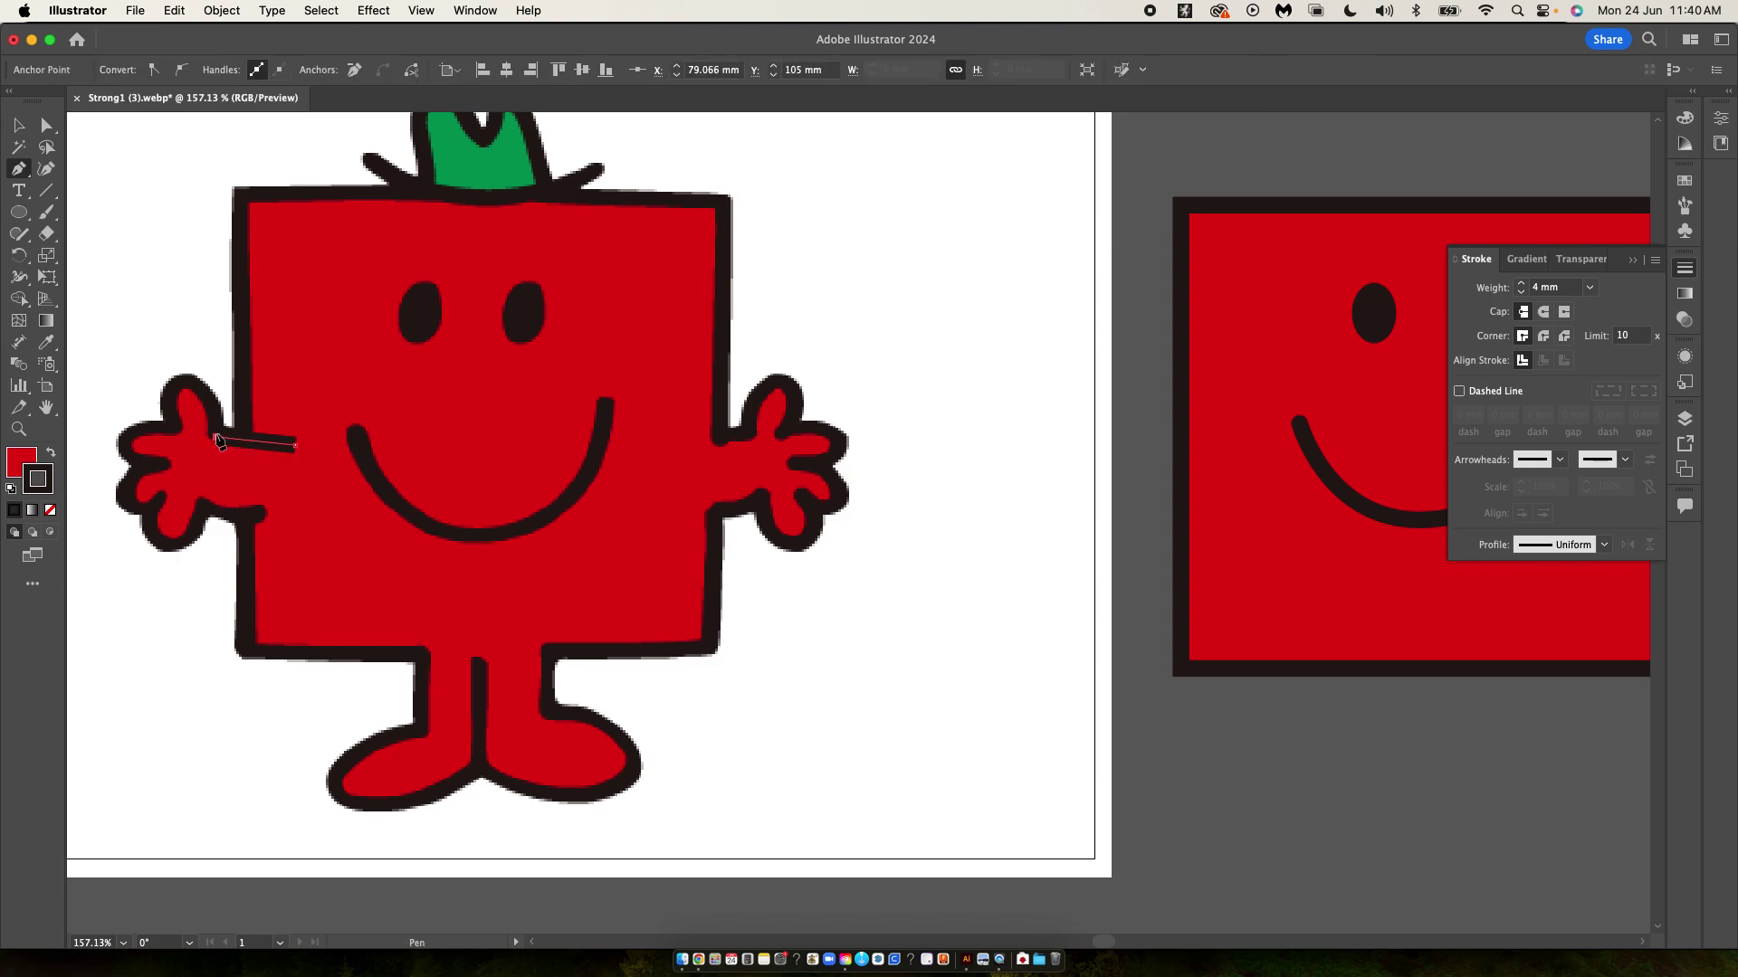
{"action": "left_click", "coordinate": [182, 380]}
{"action": "left_click", "coordinate": [170, 424]}
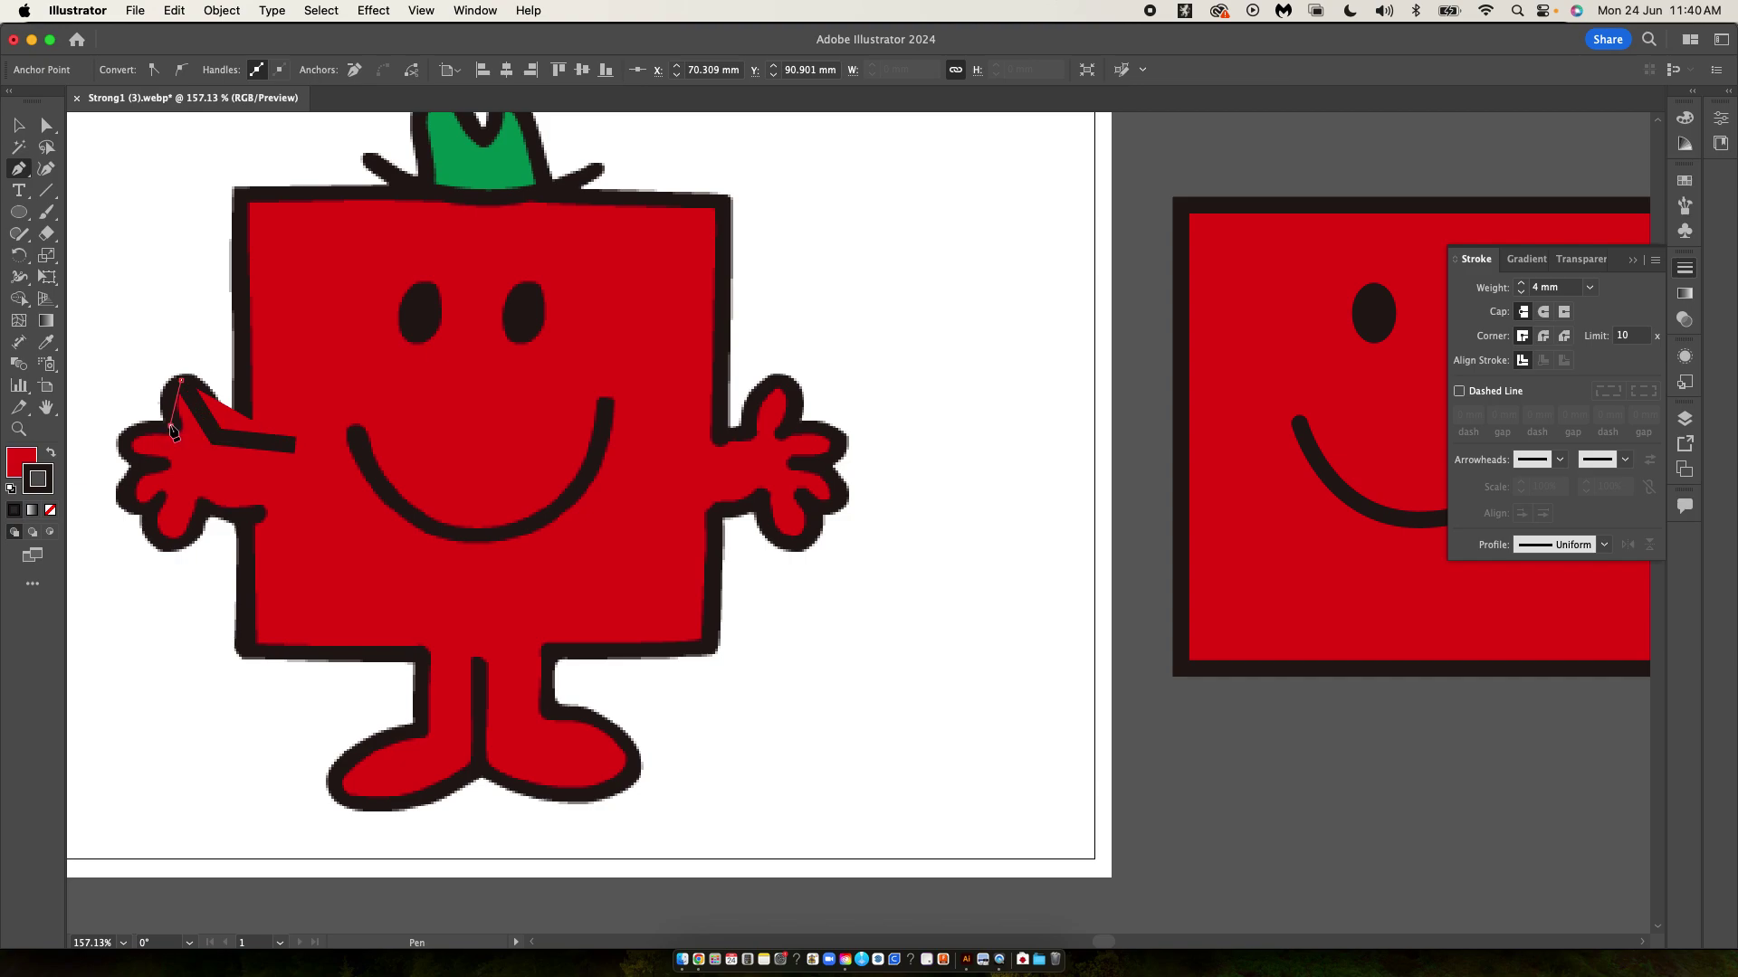
{"action": "left_click", "coordinate": [123, 444]}
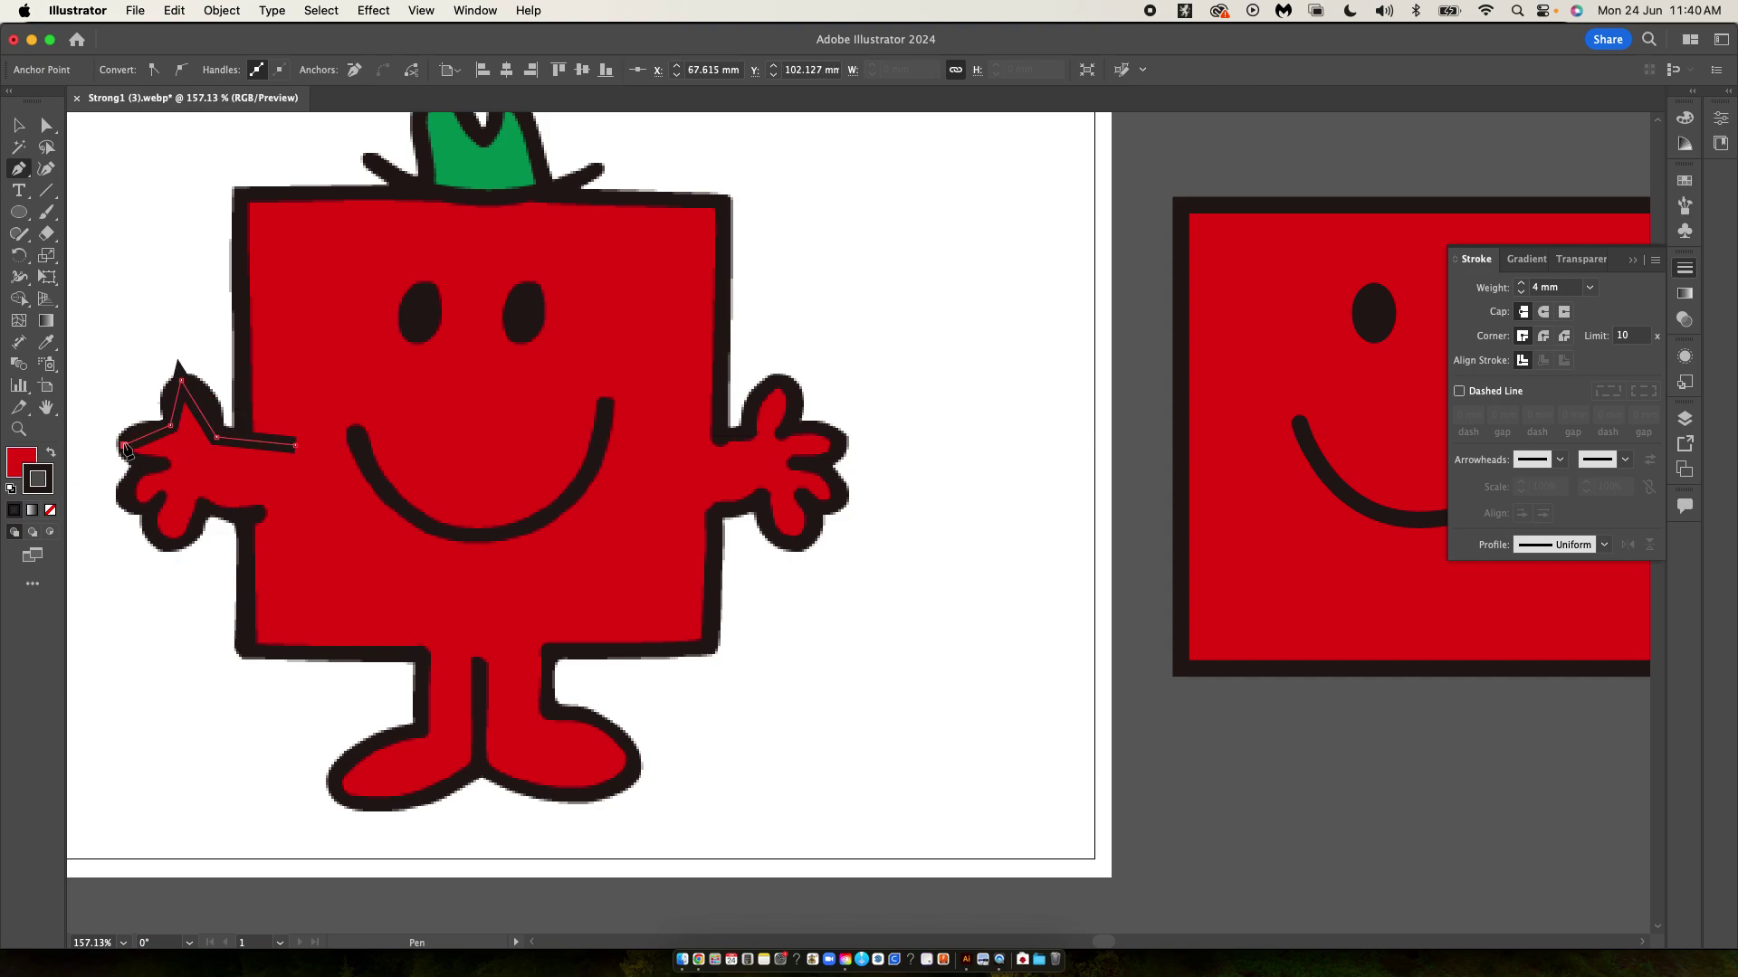
- Trace around the fingers and arm underside, close the outline, and deselect it
{"action": "left_click", "coordinate": [163, 464]}
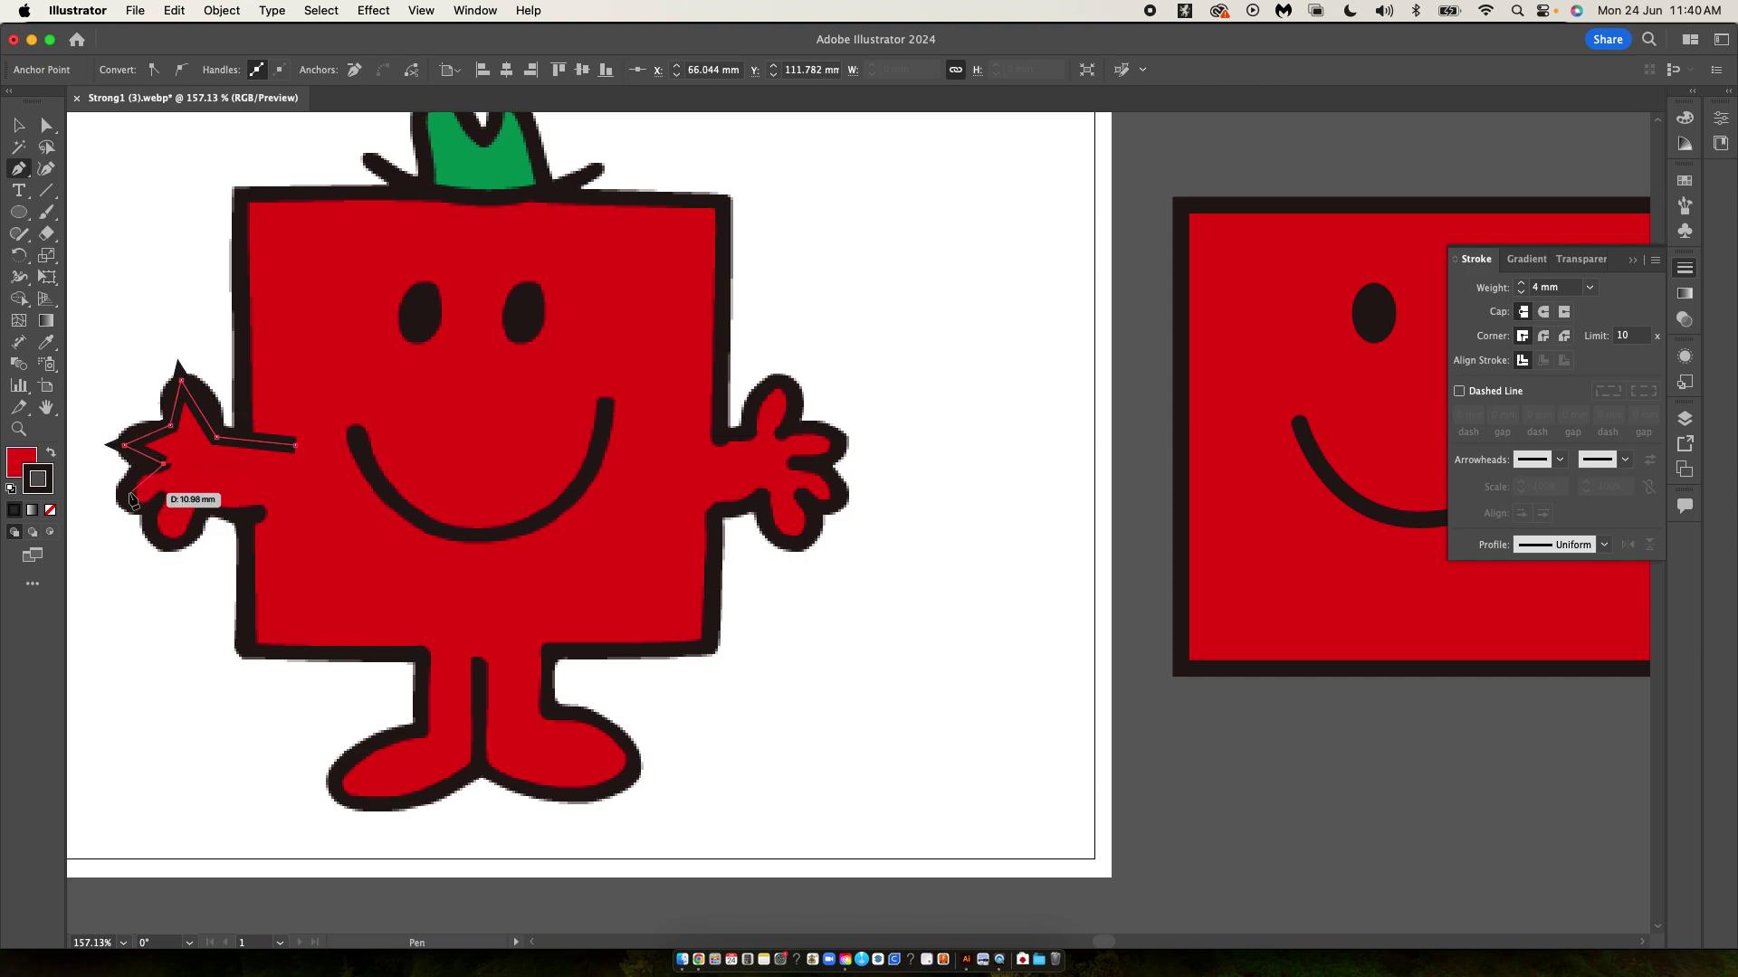
{"action": "left_click", "coordinate": [124, 497]}
{"action": "left_click", "coordinate": [158, 497]}
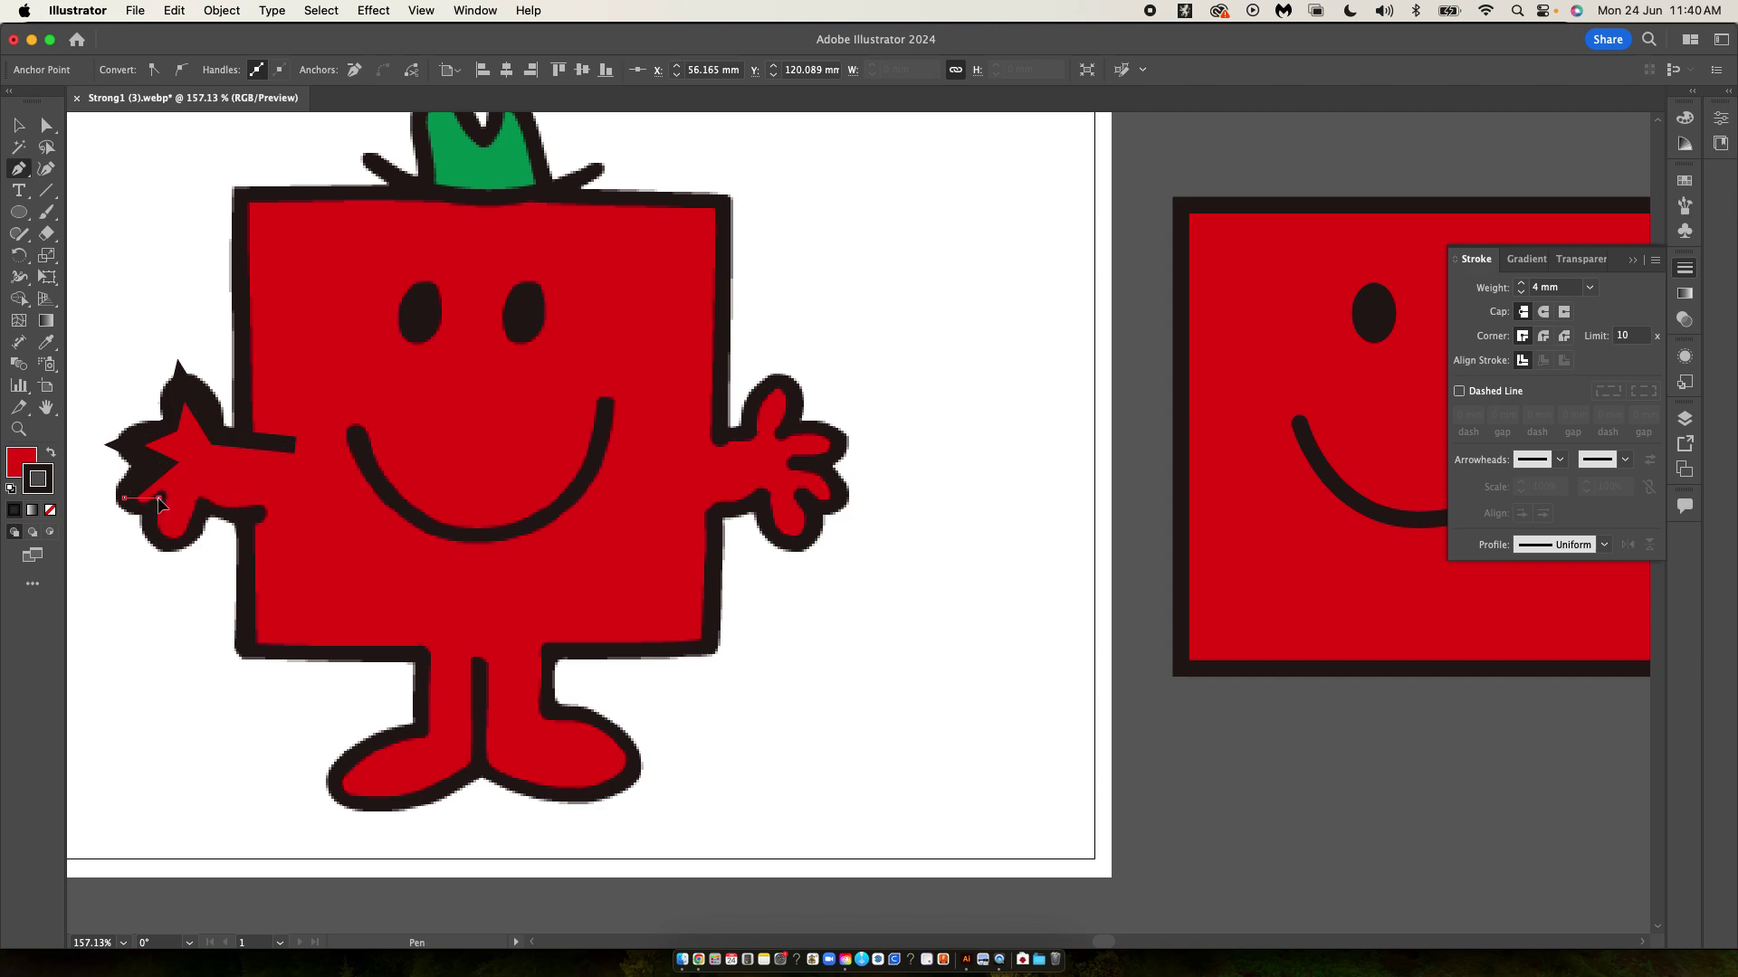
{"action": "left_click", "coordinate": [167, 543]}
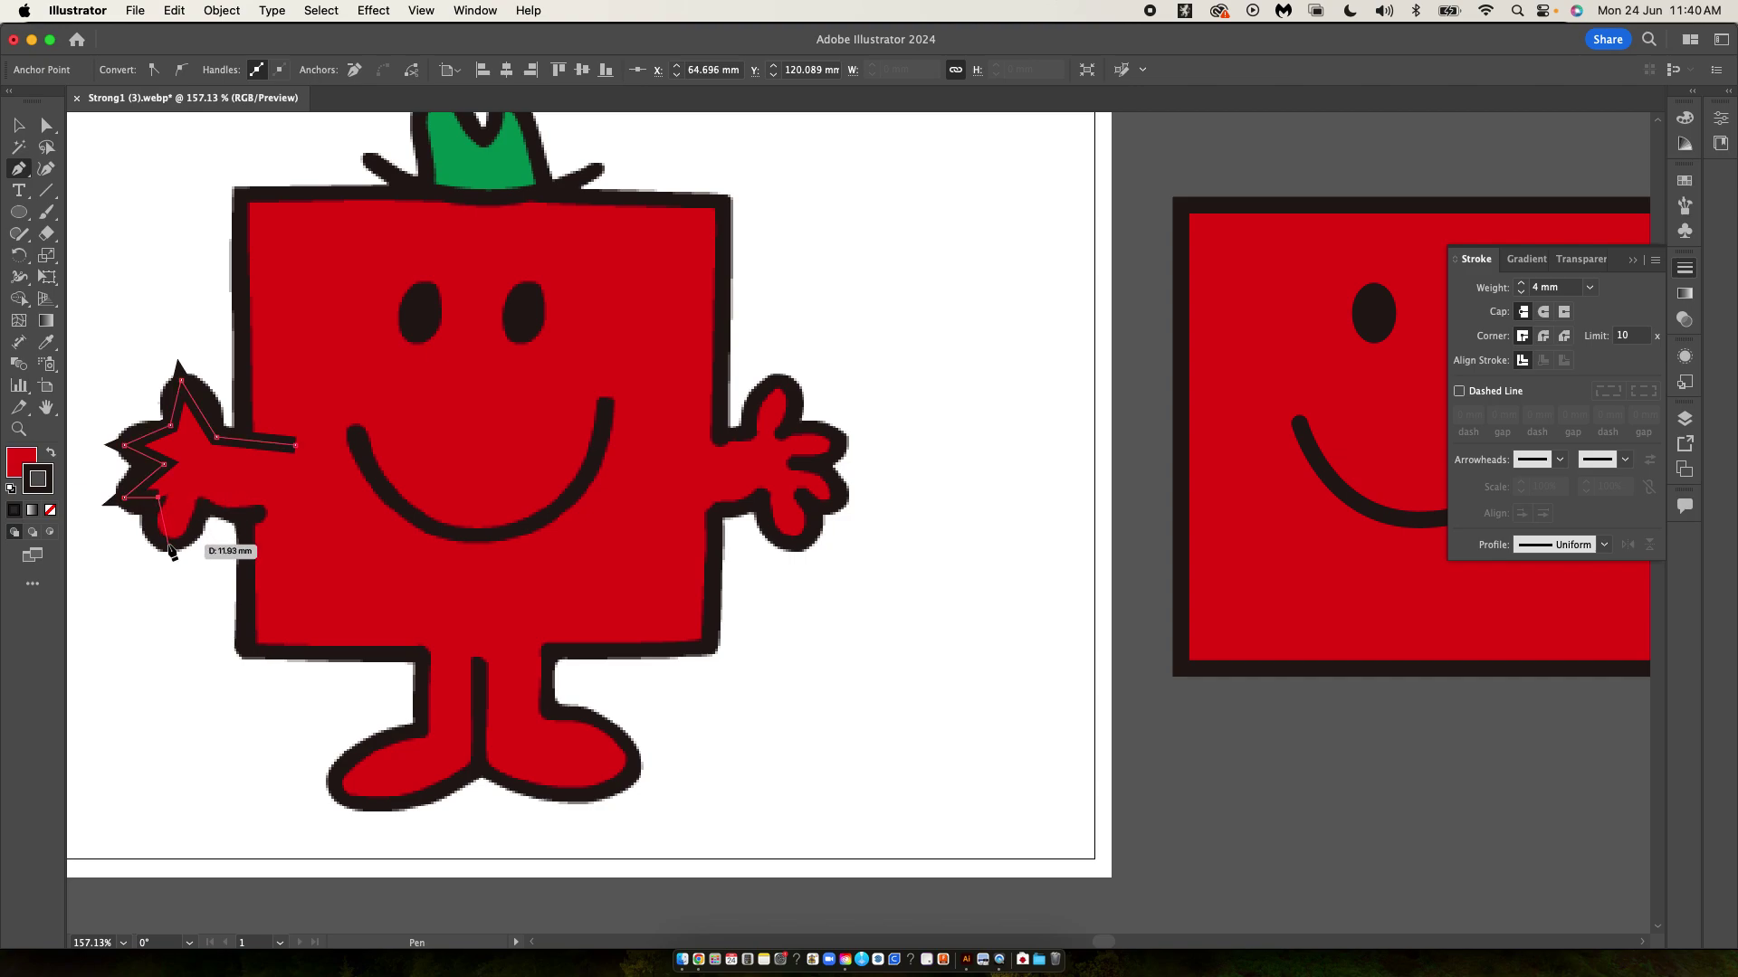
{"action": "left_click", "coordinate": [201, 507]}
{"action": "left_click", "coordinate": [310, 514]}
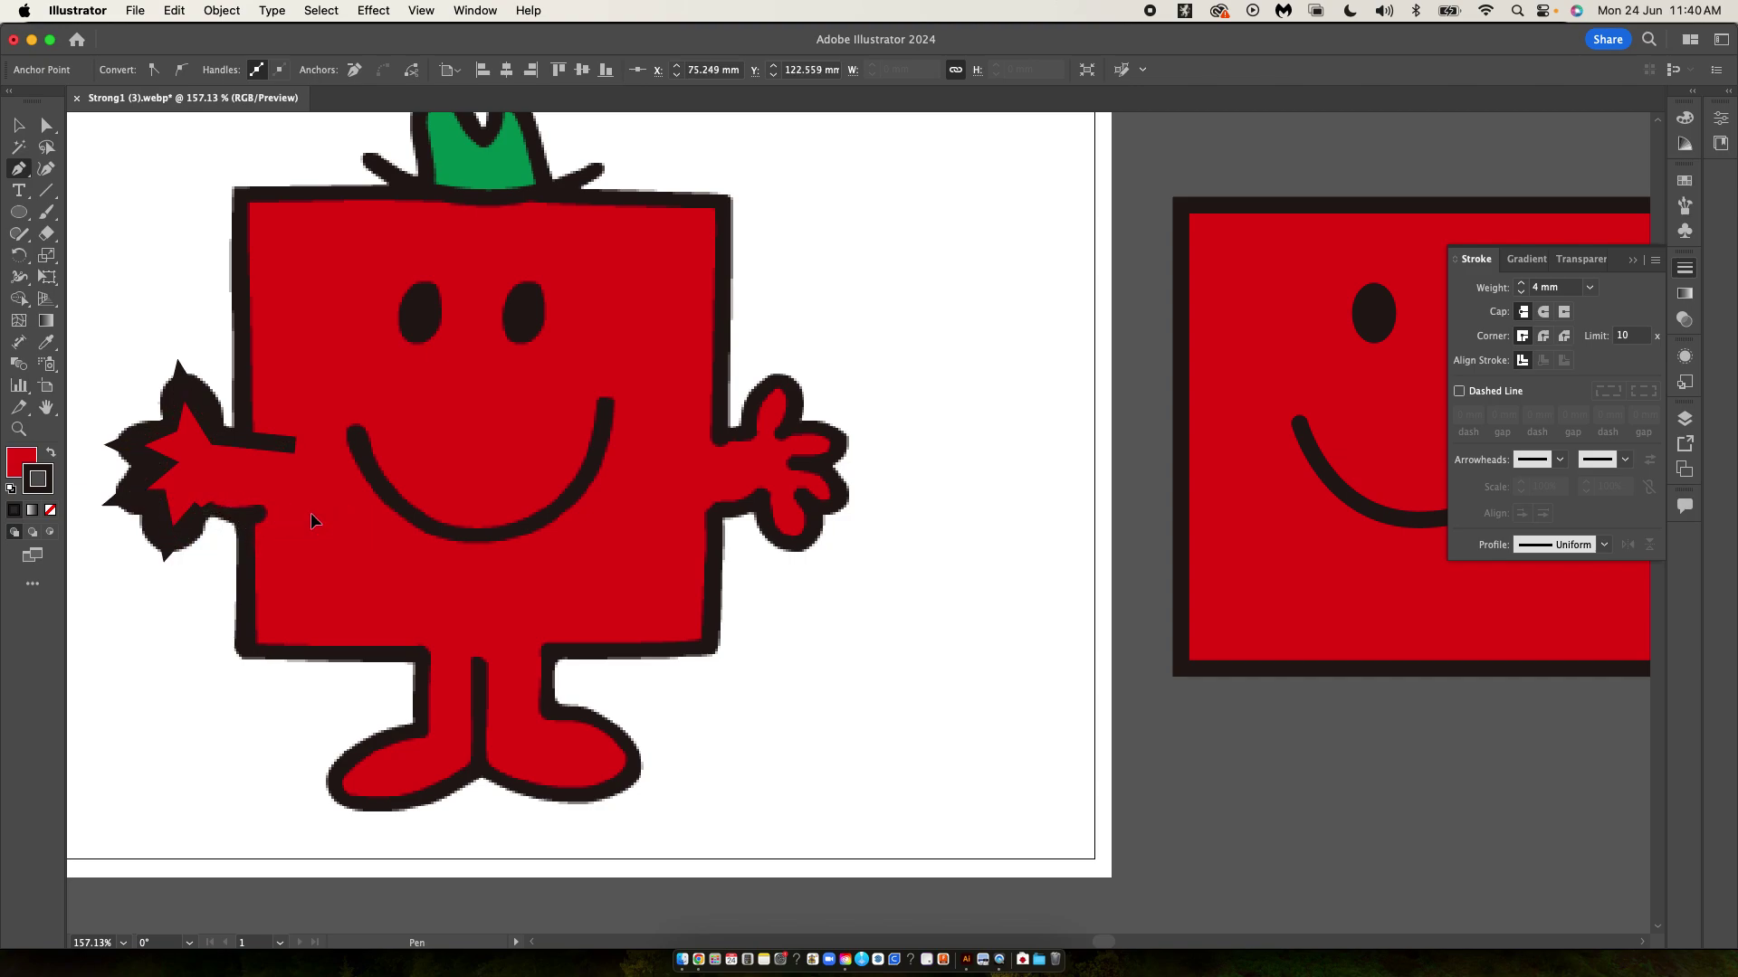
{"action": "left_click", "coordinate": [295, 446]}
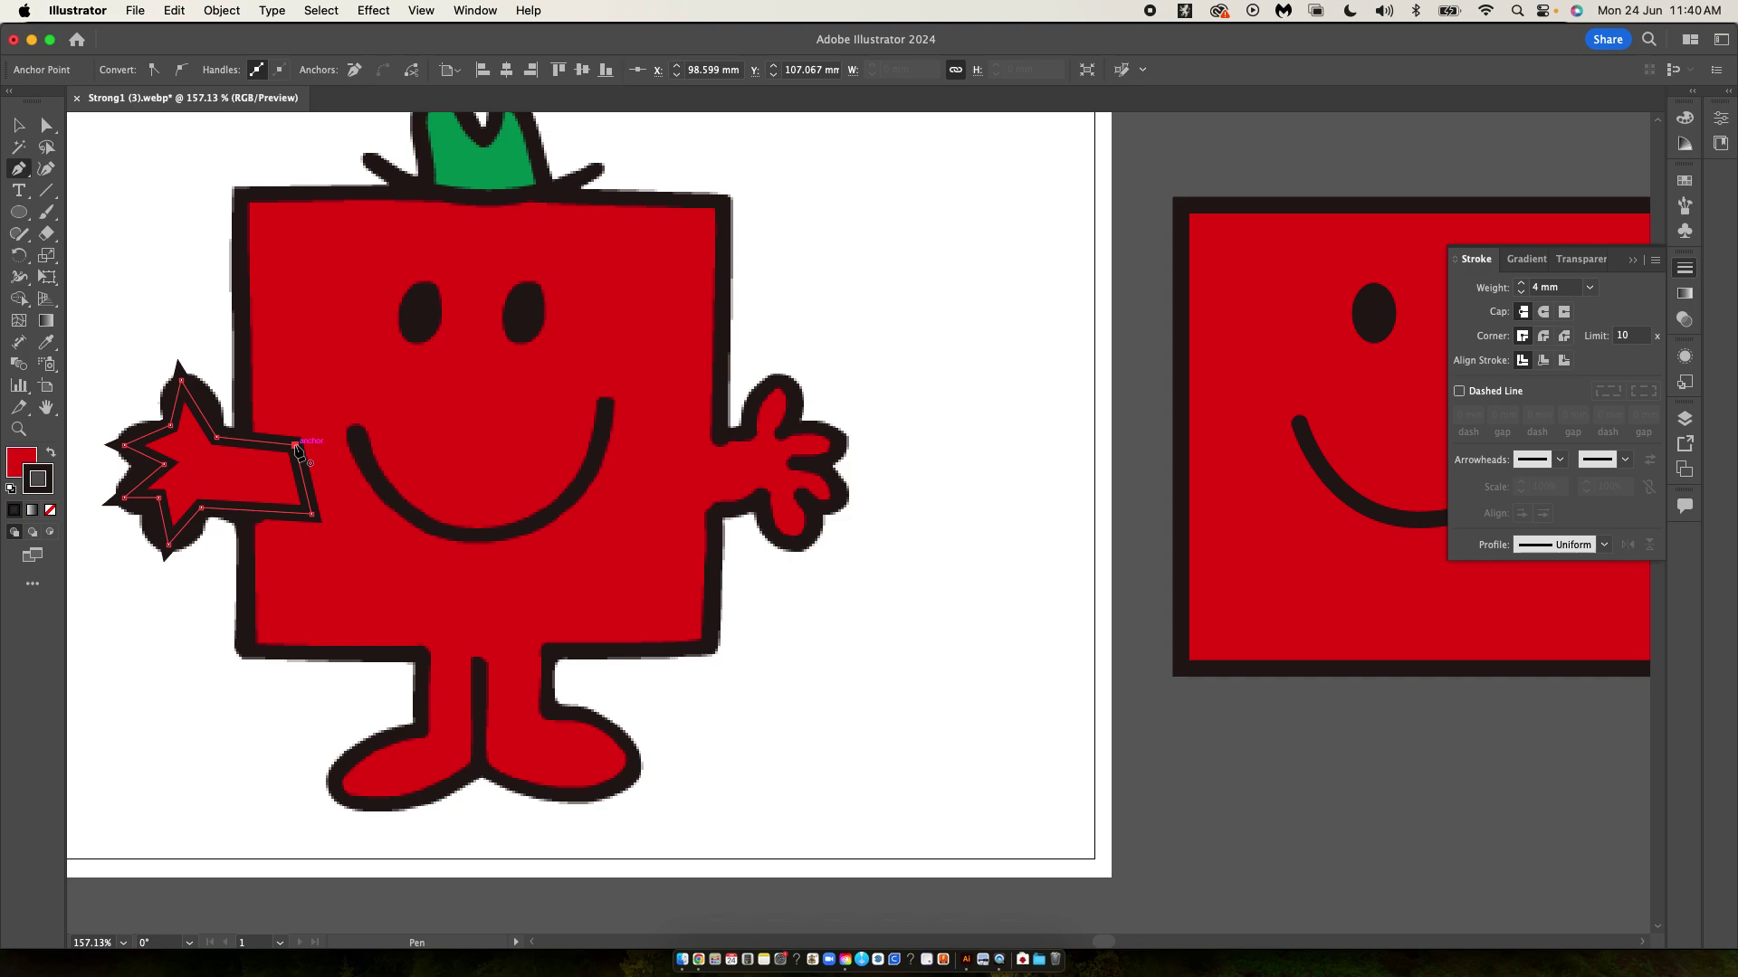
{"action": "left_click", "coordinate": [48, 128]}
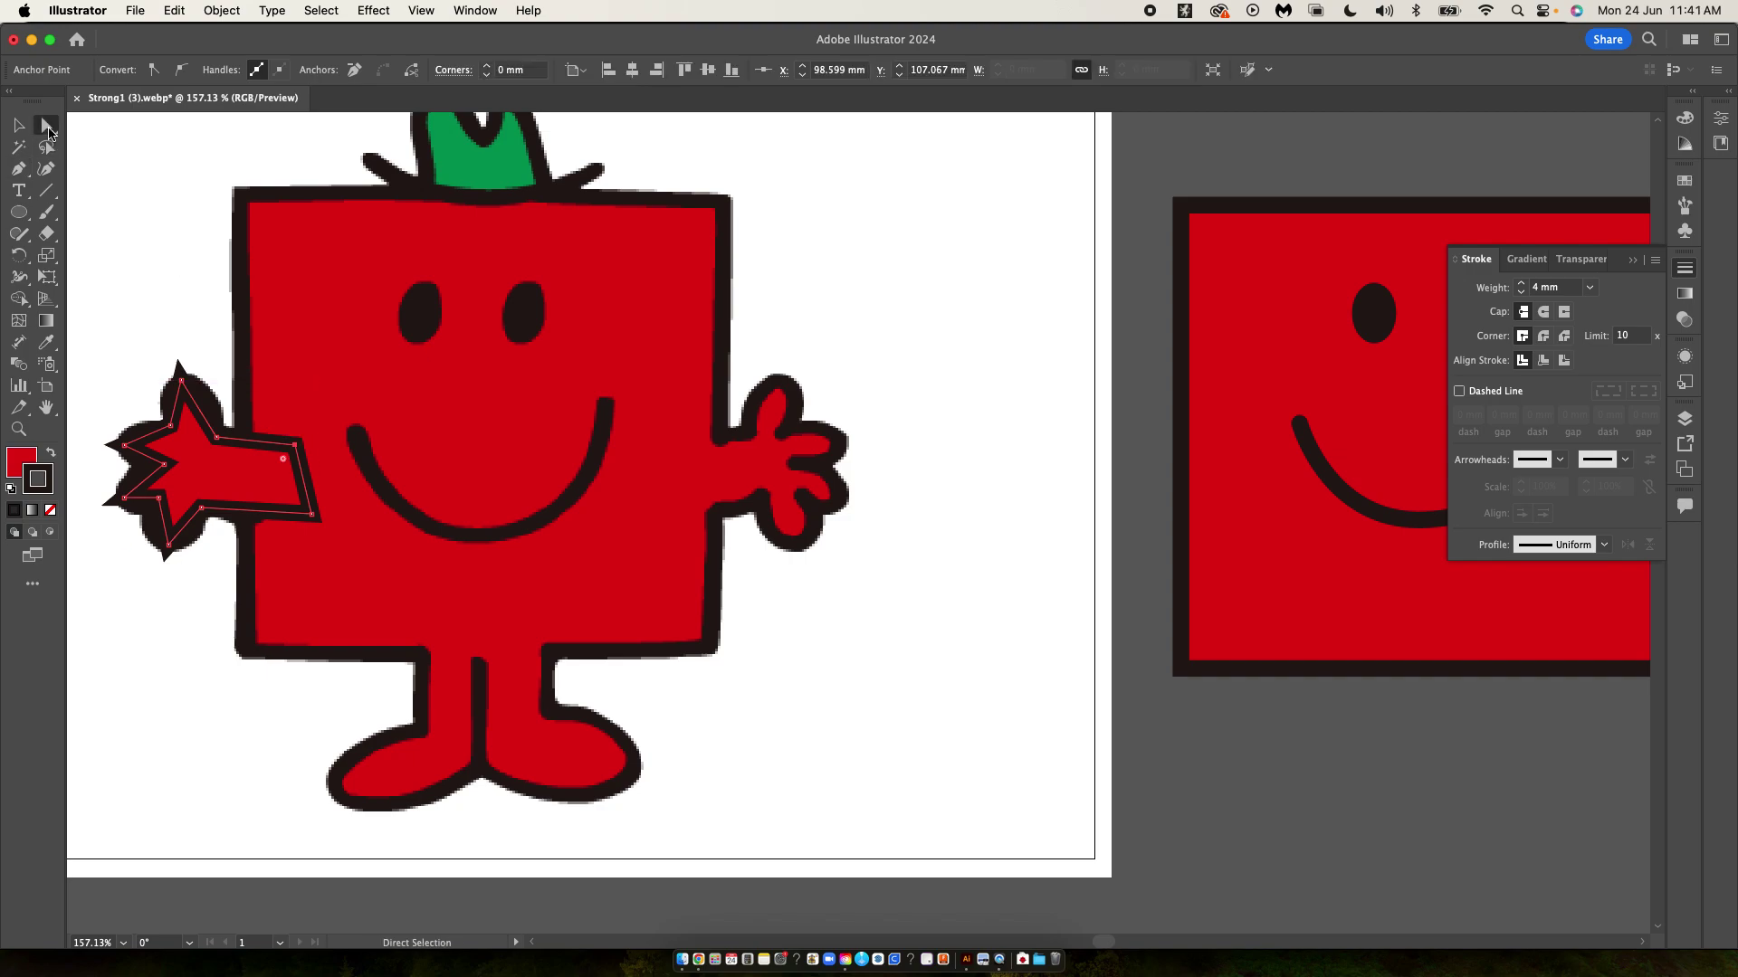
{"action": "left_click", "coordinate": [154, 304]}
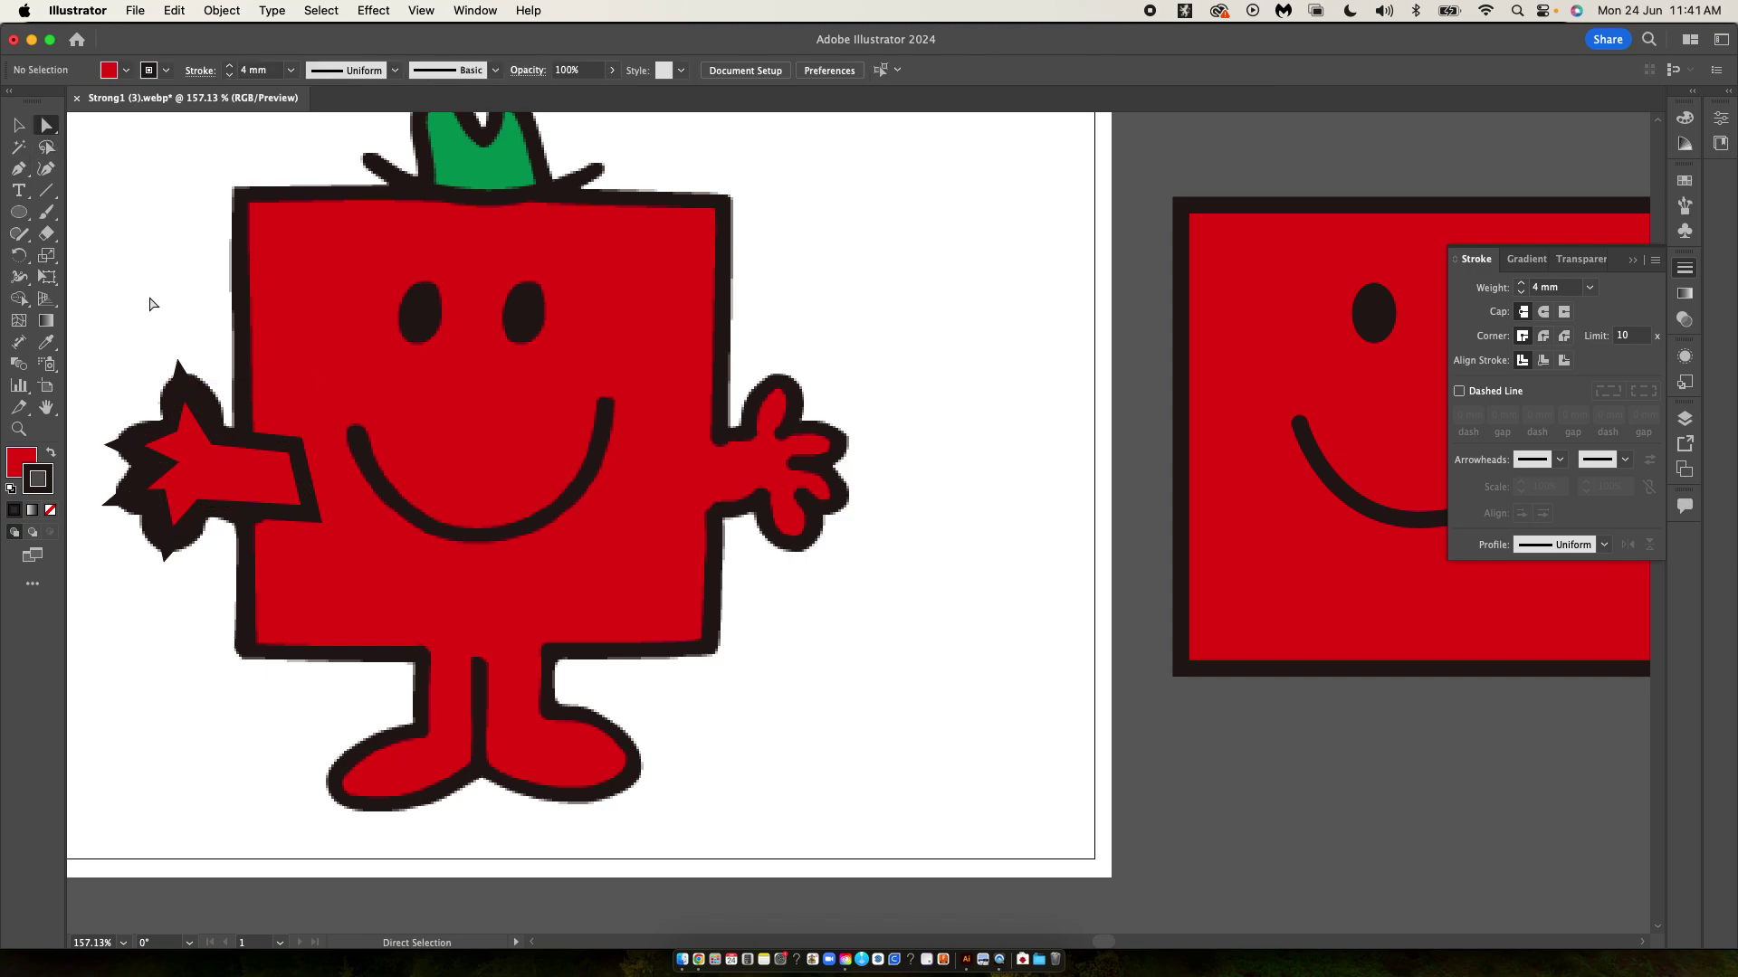
{"action": "left_click", "coordinate": [180, 383]}
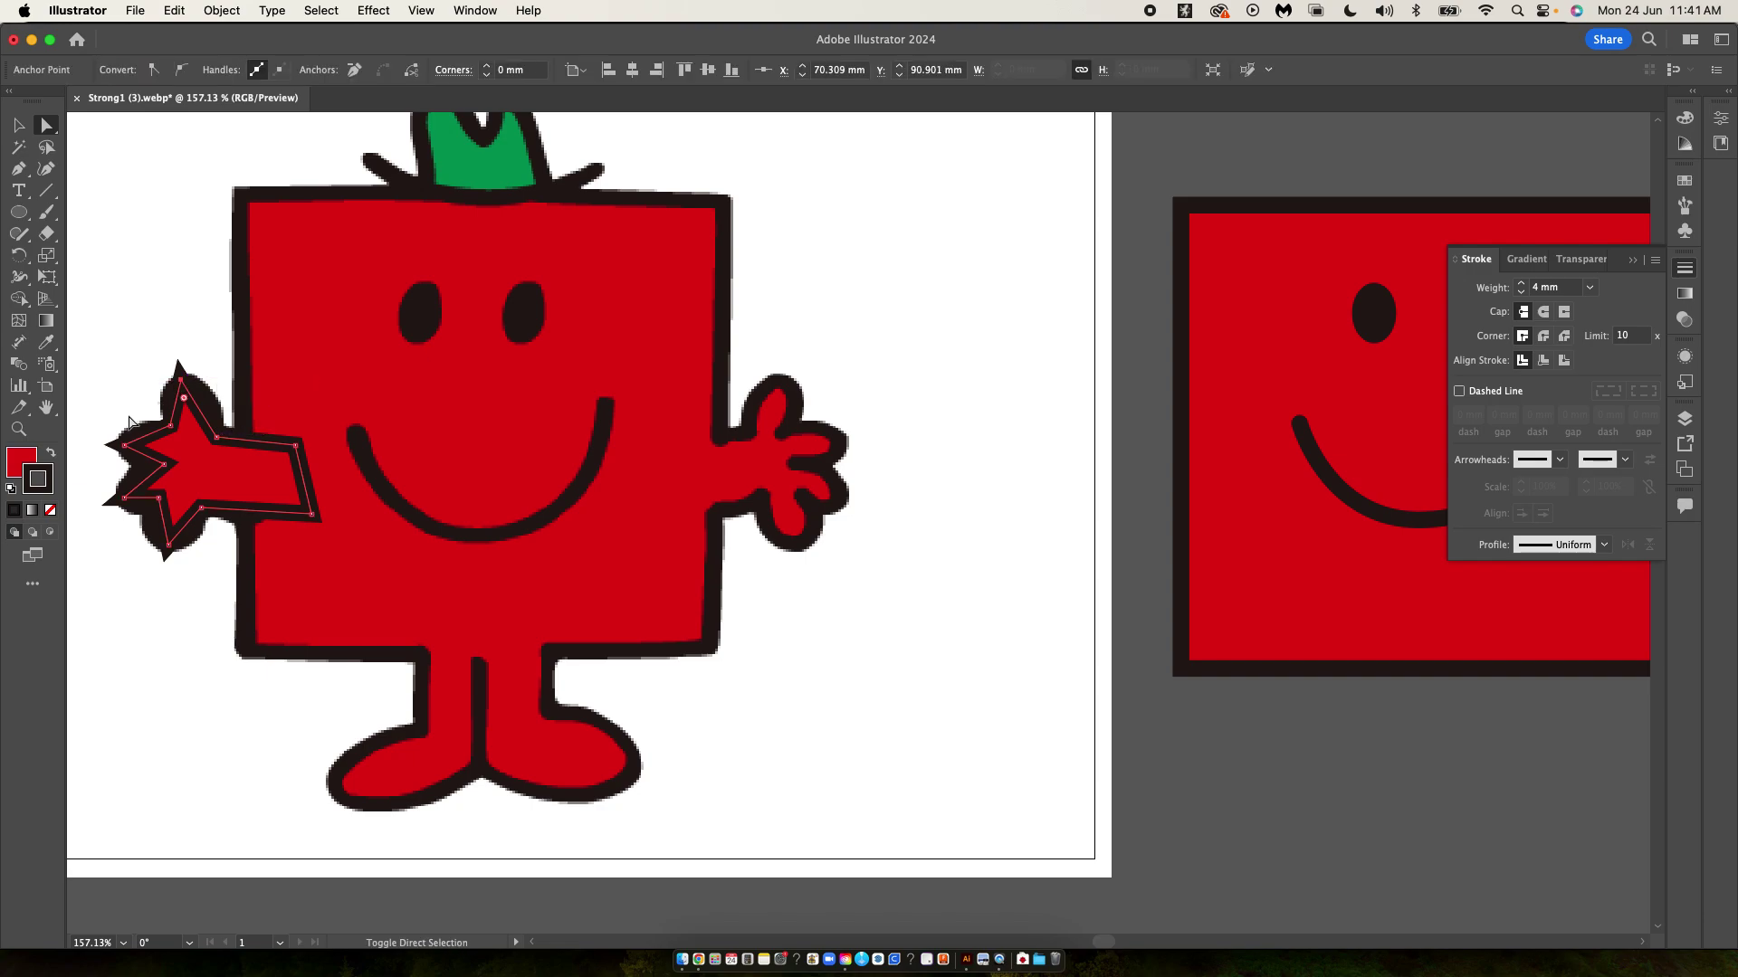
- Convert the hand's finger anchors to smooth points and round out the top finger
{"action": "left_click", "coordinate": [126, 446], "text": "shift"}
{"action": "left_click_drag", "start_coordinate": [126, 446], "coordinate": [170, 548]}
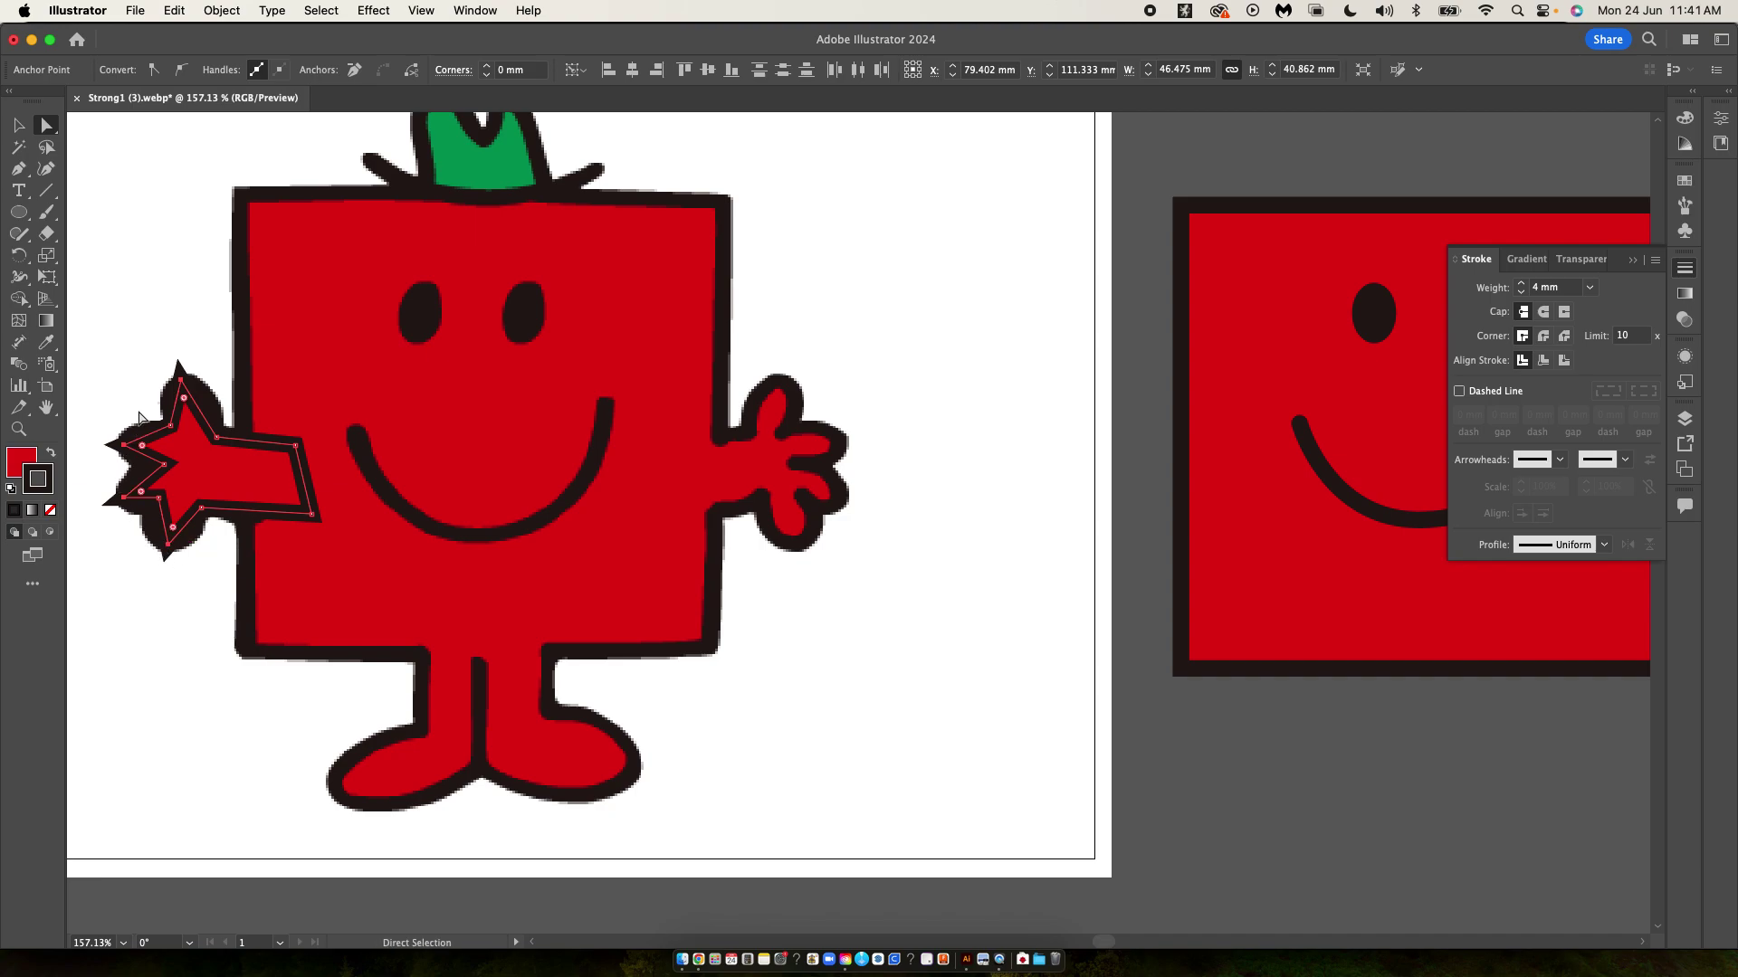
{"action": "left_click", "coordinate": [181, 73]}
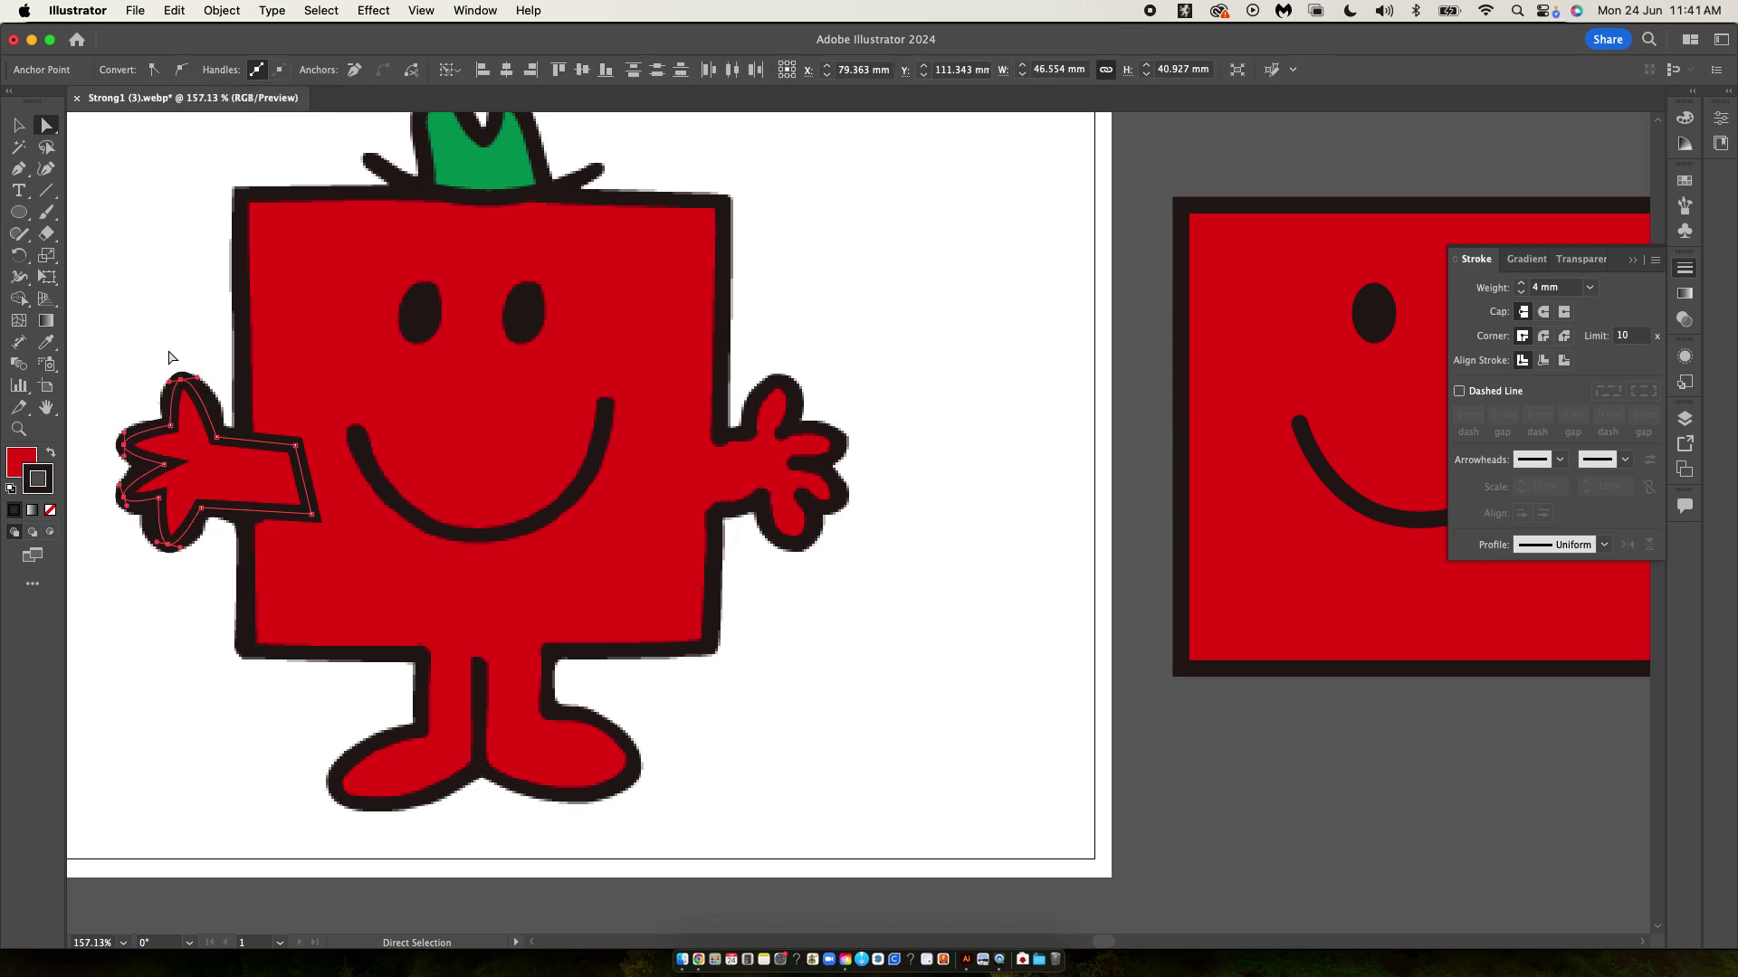
{"action": "scroll", "coordinate": [168, 358], "scroll_direction": "up", "scroll_amount": 5}
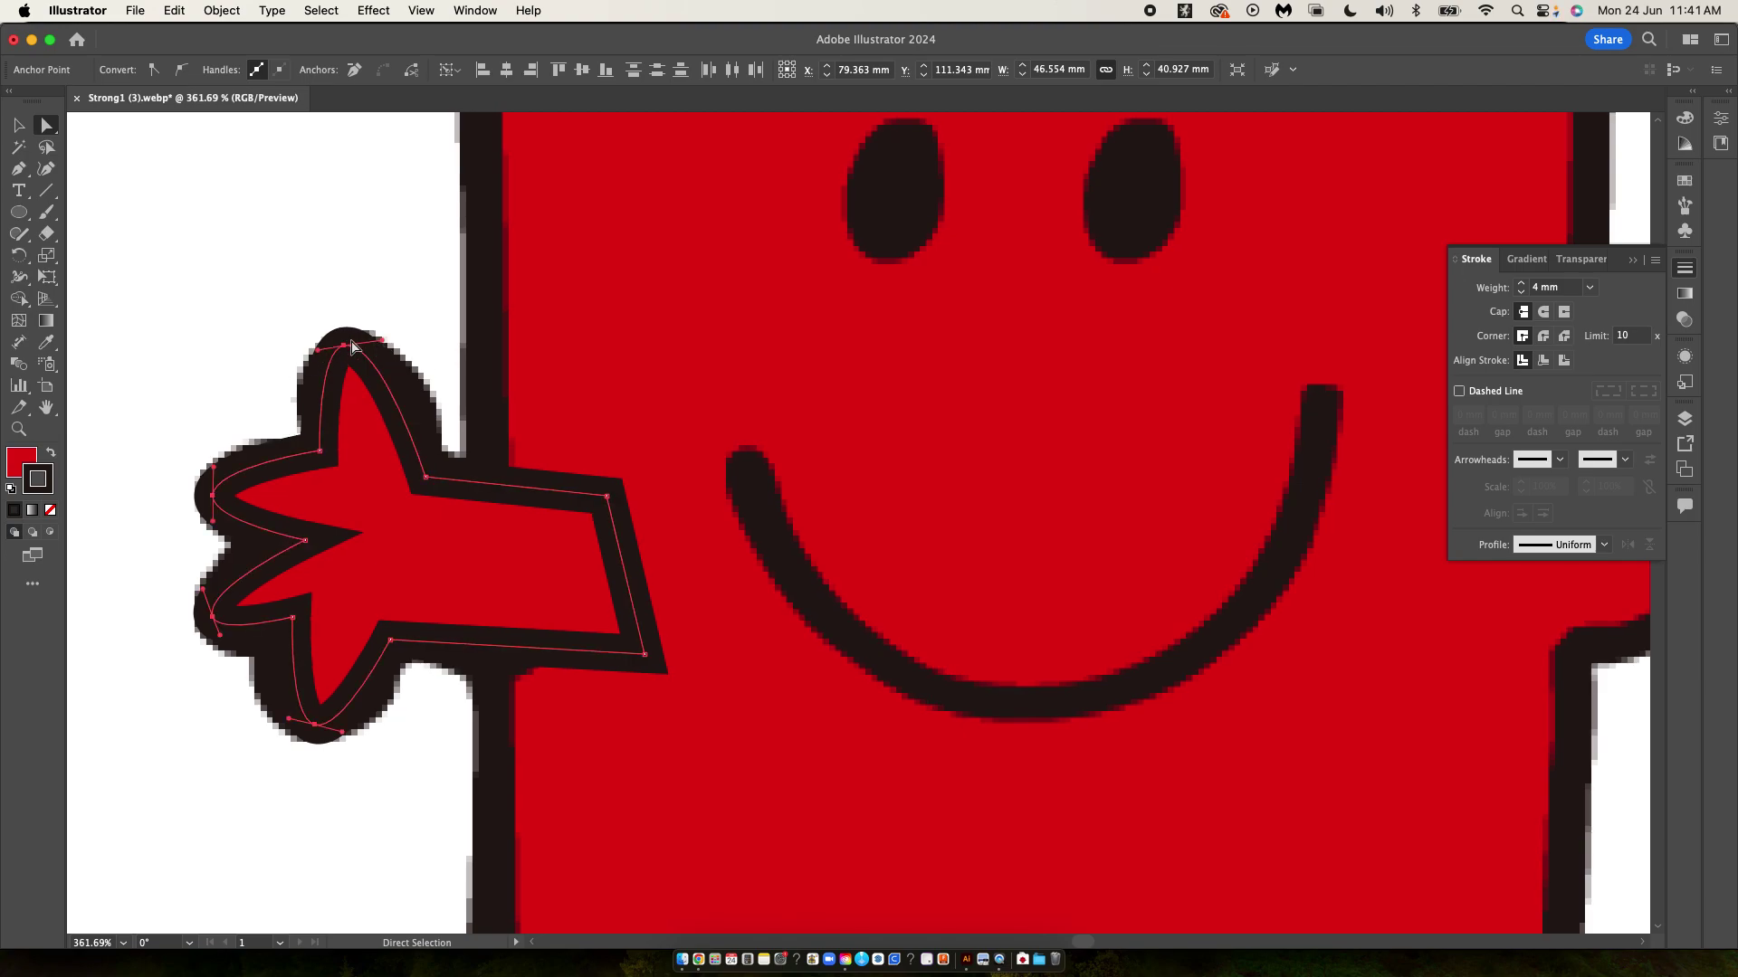
{"action": "left_click_drag", "start_coordinate": [383, 342], "coordinate": [300, 353]}
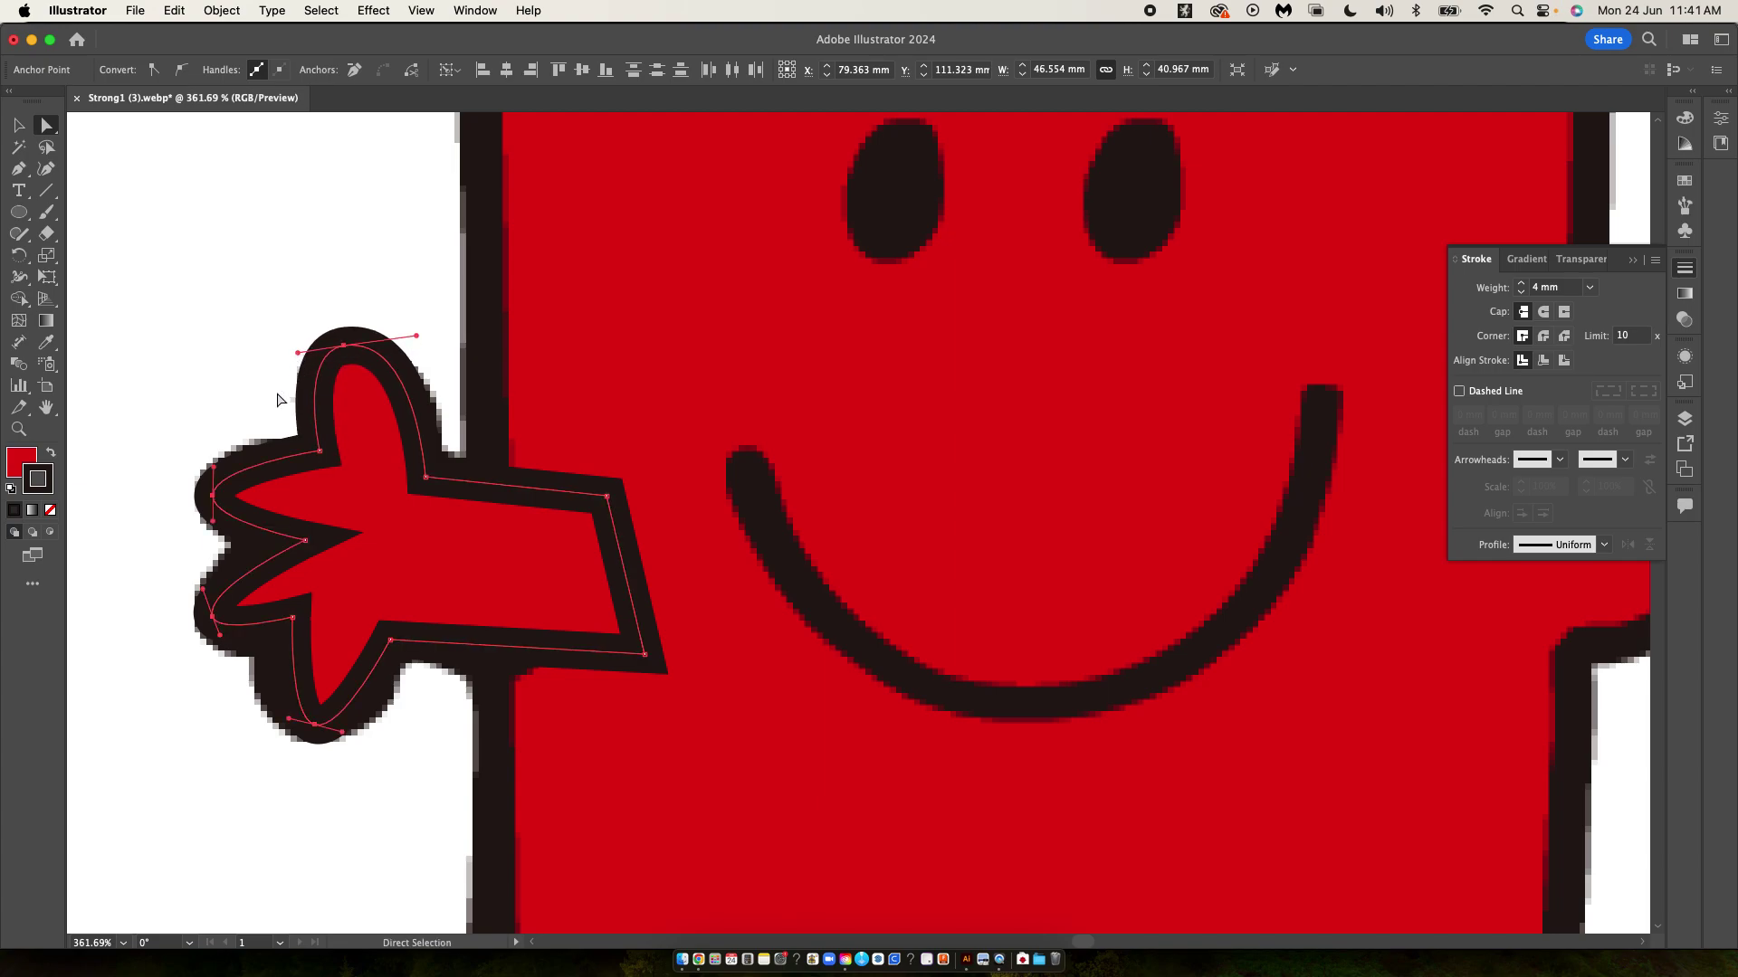
- Reshape the remaining finger and hand-bottom curves, then apply Round Cap and Round Join
{"action": "left_click", "coordinate": [214, 498]}
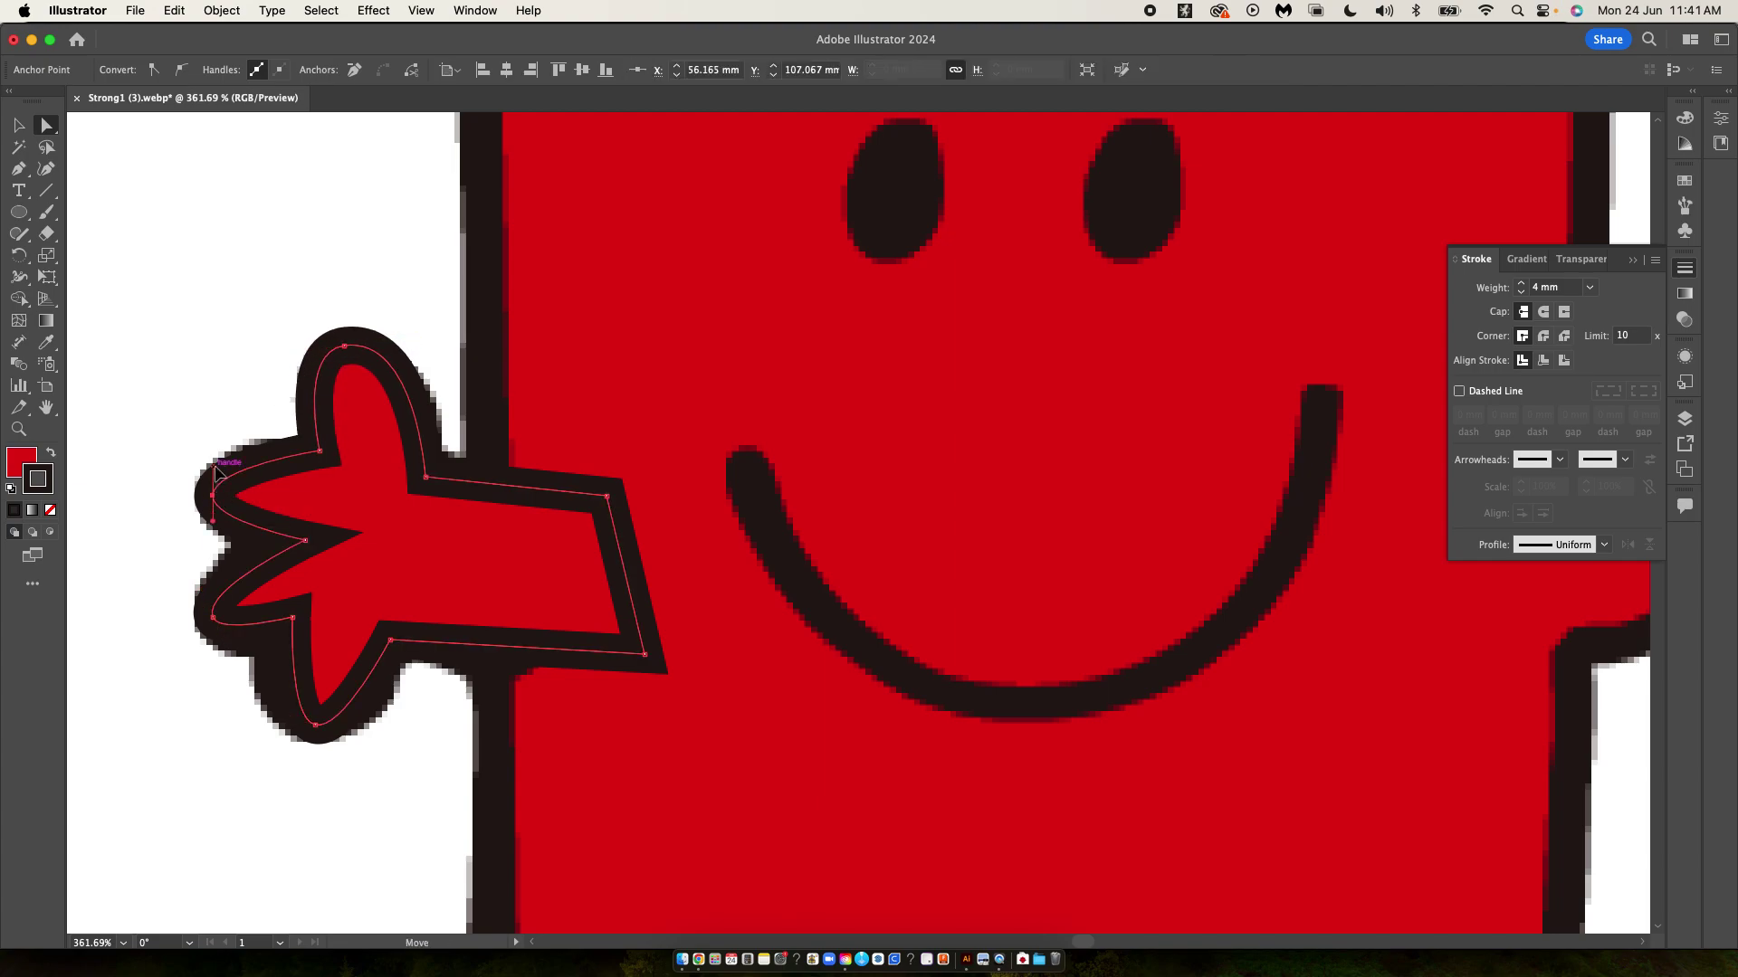
{"action": "left_click_drag", "start_coordinate": [214, 499], "coordinate": [214, 547]}
{"action": "left_click", "coordinate": [213, 618]}
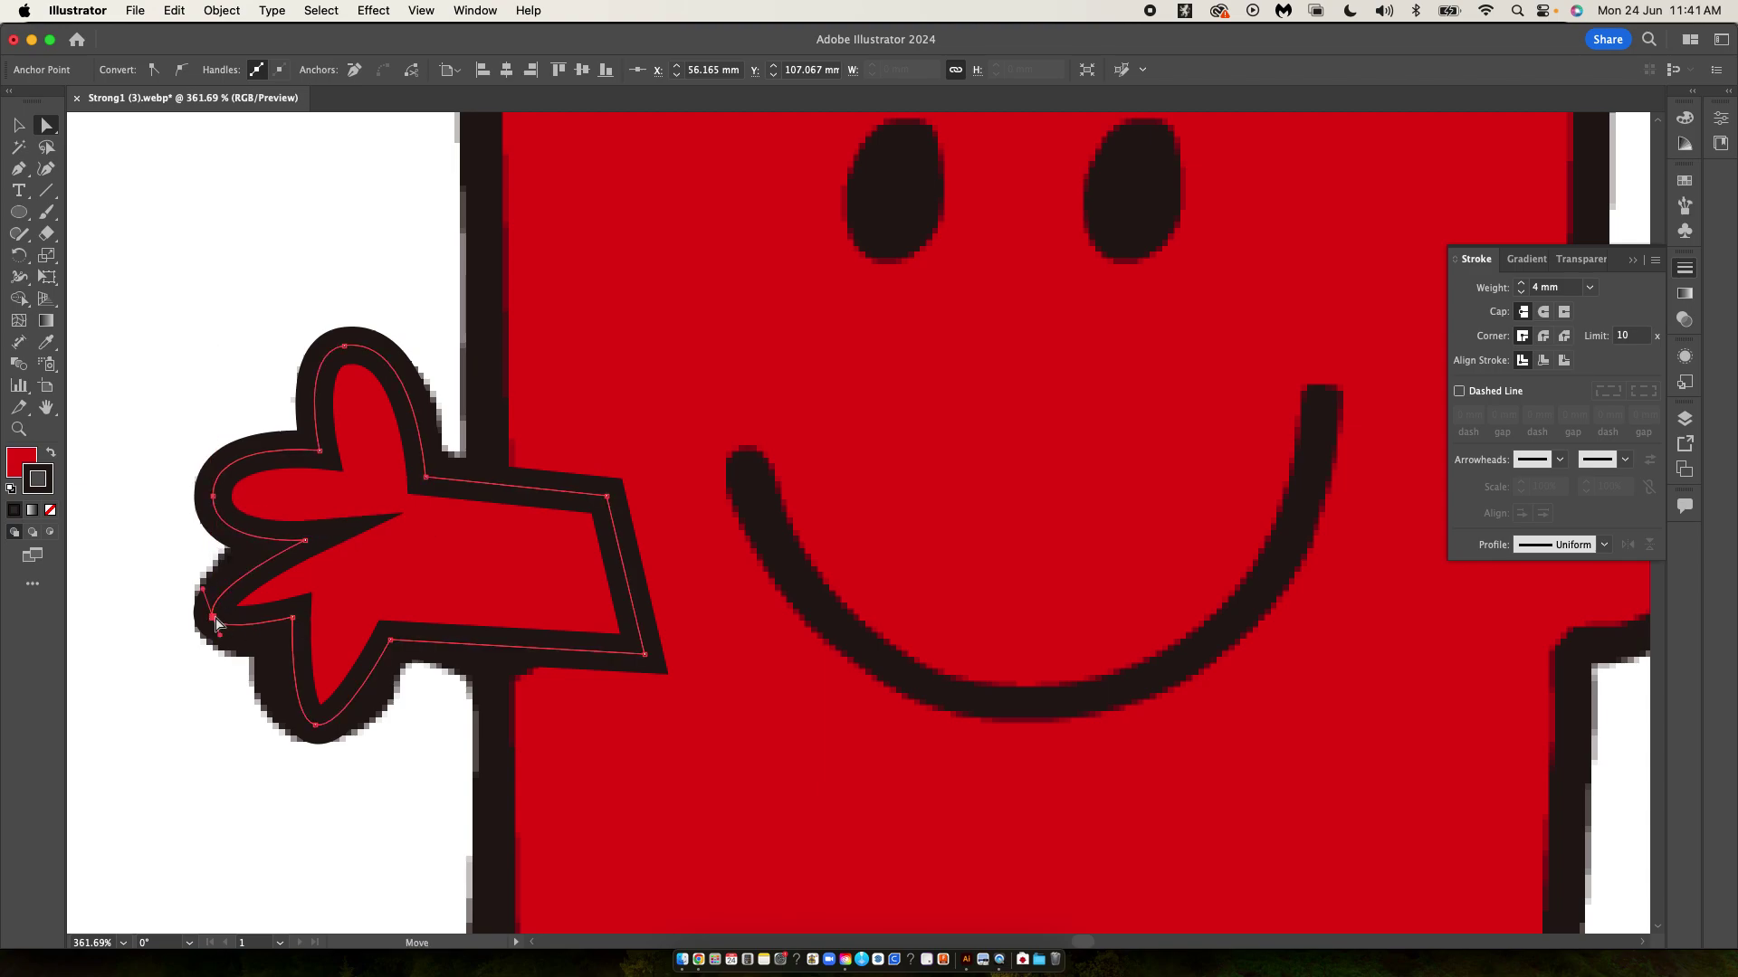
{"action": "left_click_drag", "start_coordinate": [203, 588], "coordinate": [192, 561]}
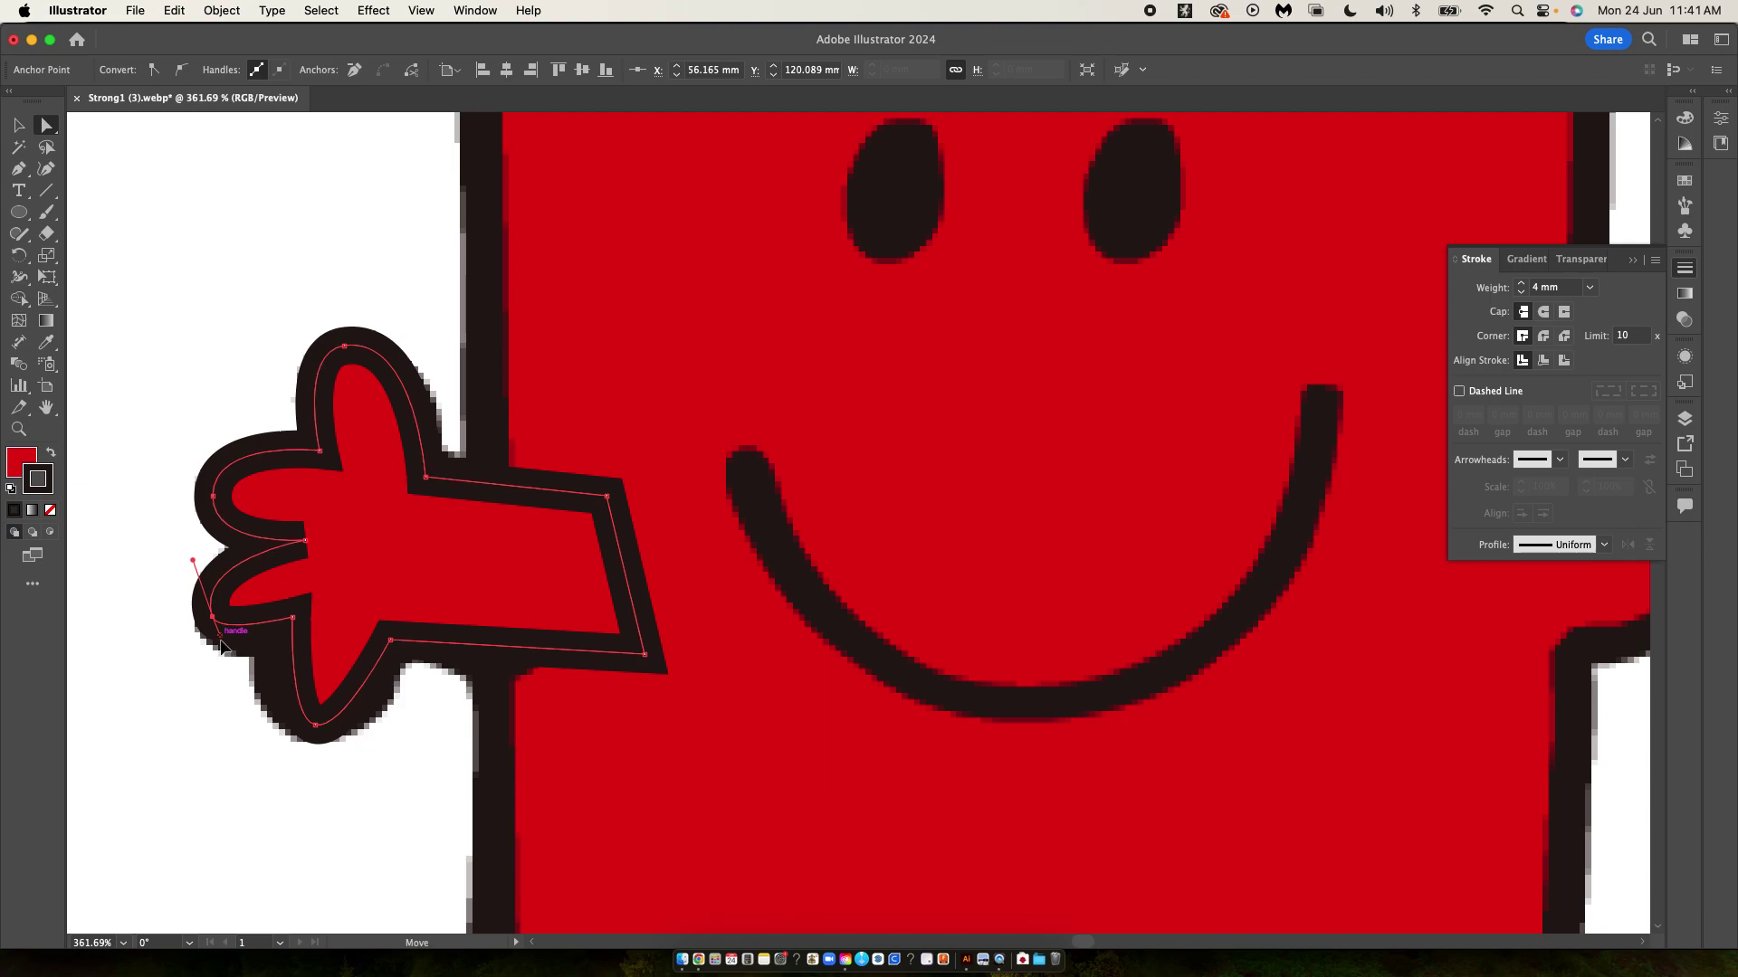
{"action": "left_click_drag", "start_coordinate": [220, 635], "coordinate": [225, 654]}
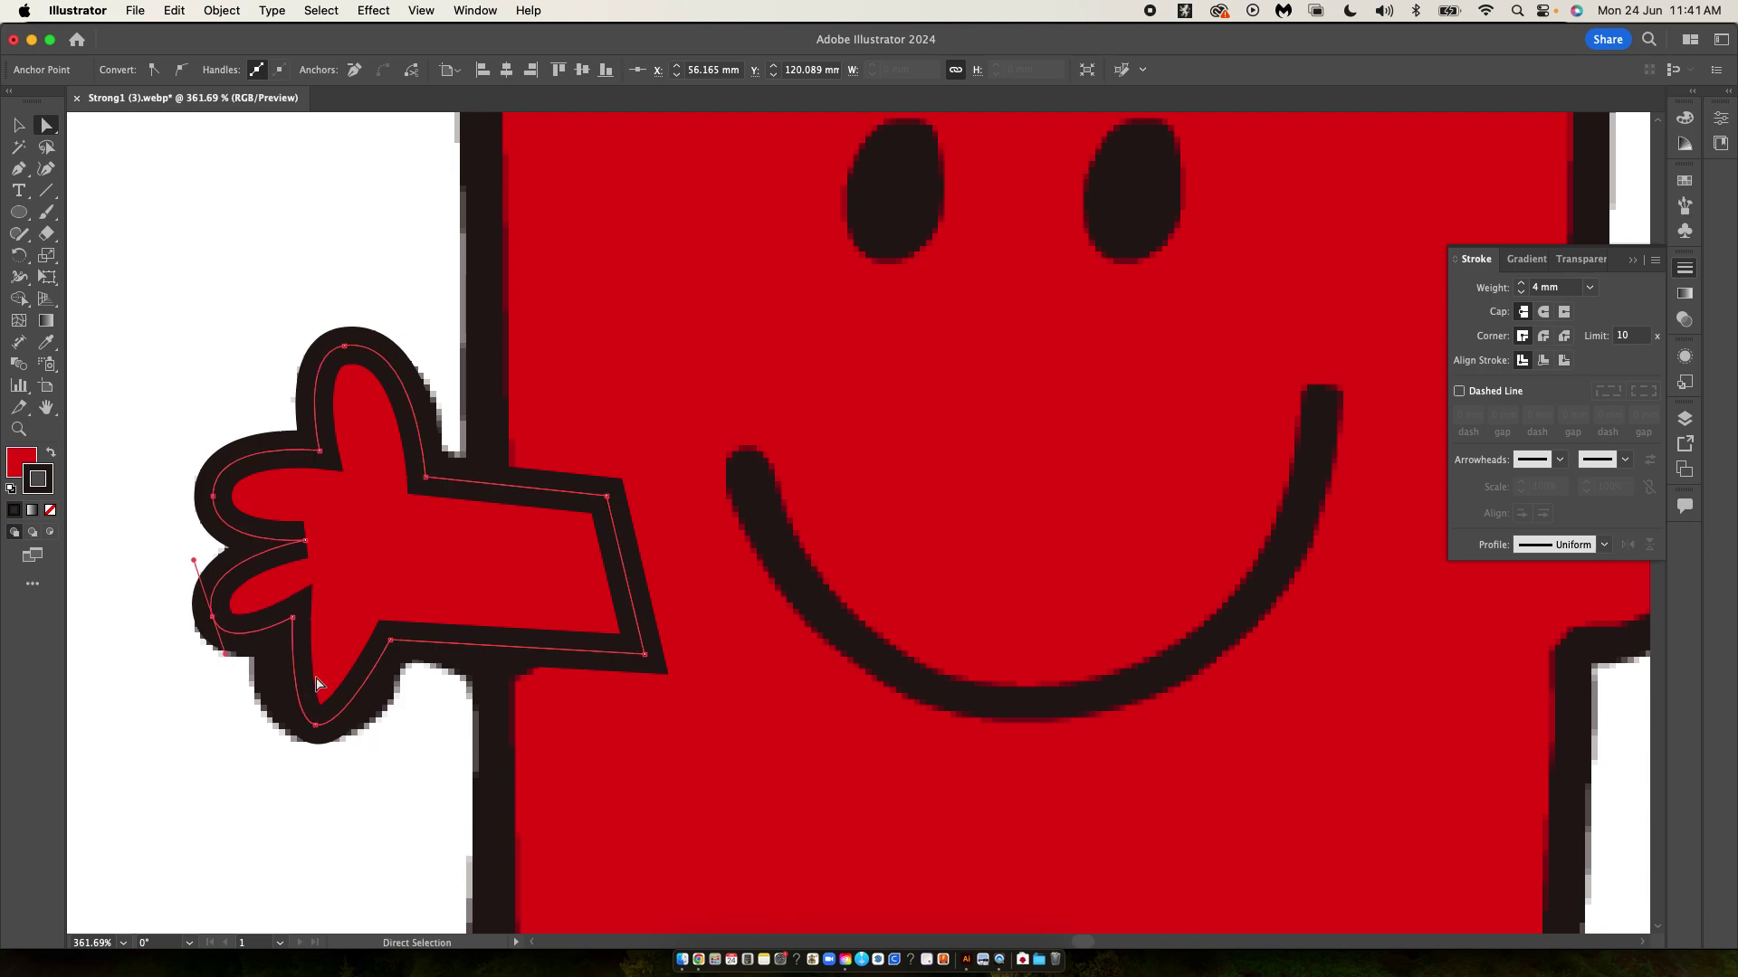
{"action": "left_click", "coordinate": [316, 724]}
{"action": "left_click_drag", "start_coordinate": [344, 729], "coordinate": [241, 719]}
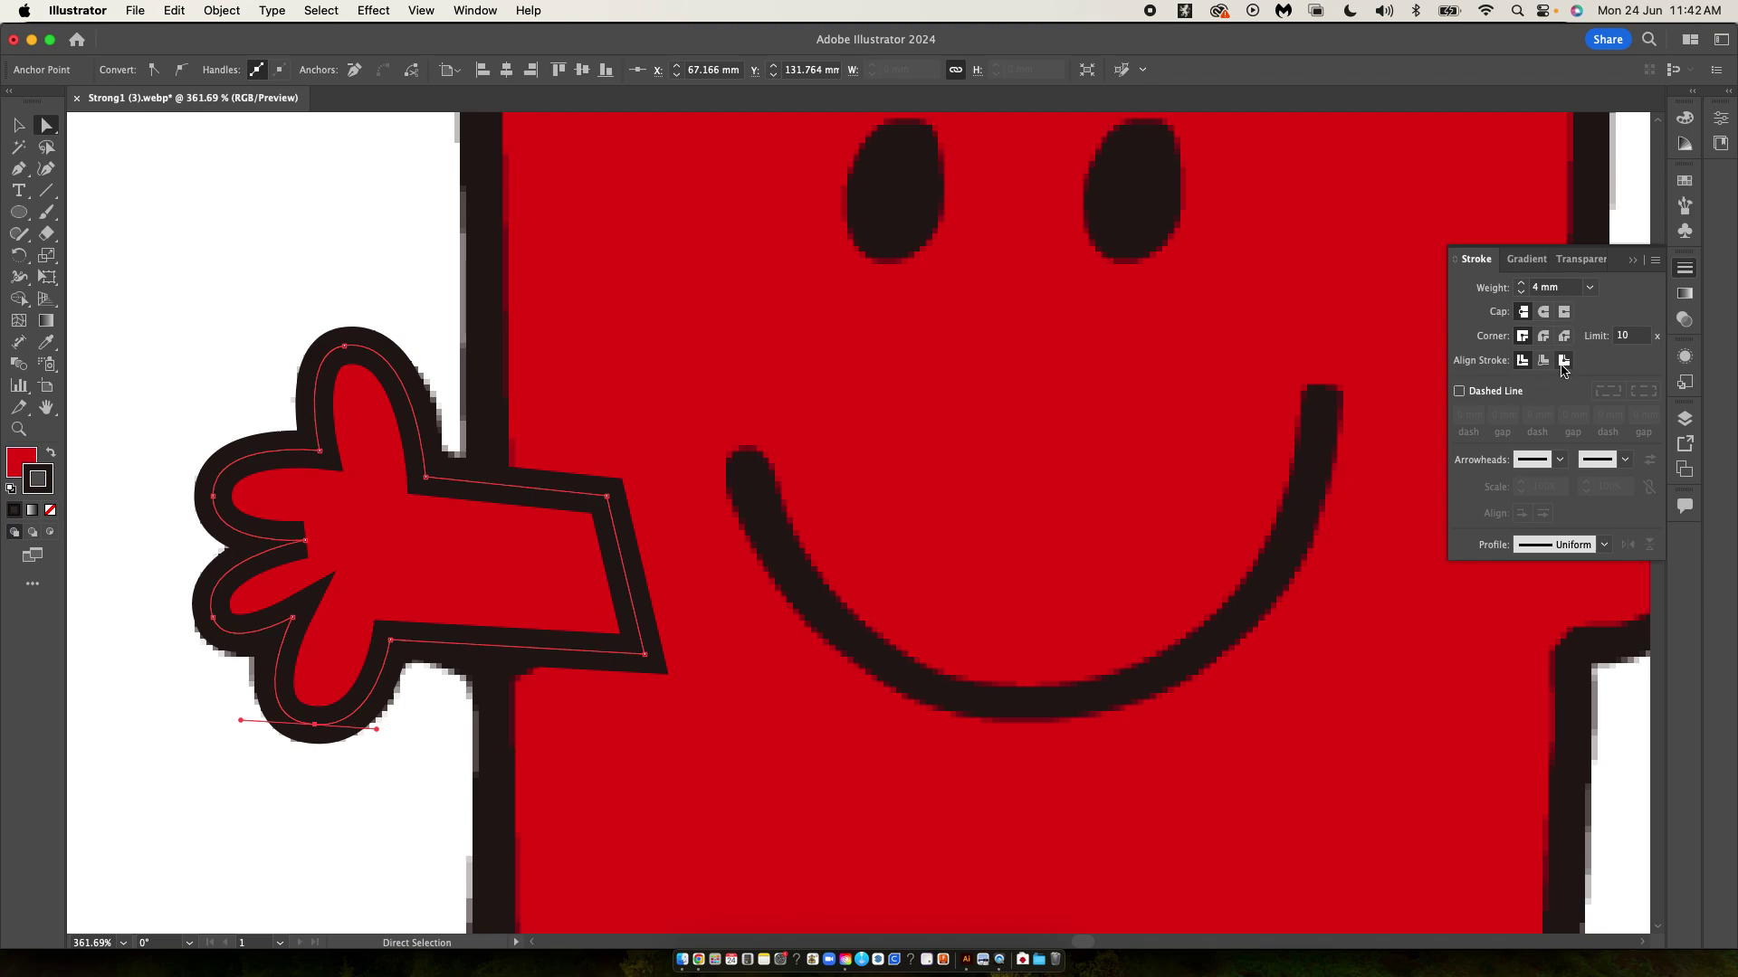
{"action": "left_click", "coordinate": [1544, 312]}
{"action": "left_click", "coordinate": [1544, 337]}
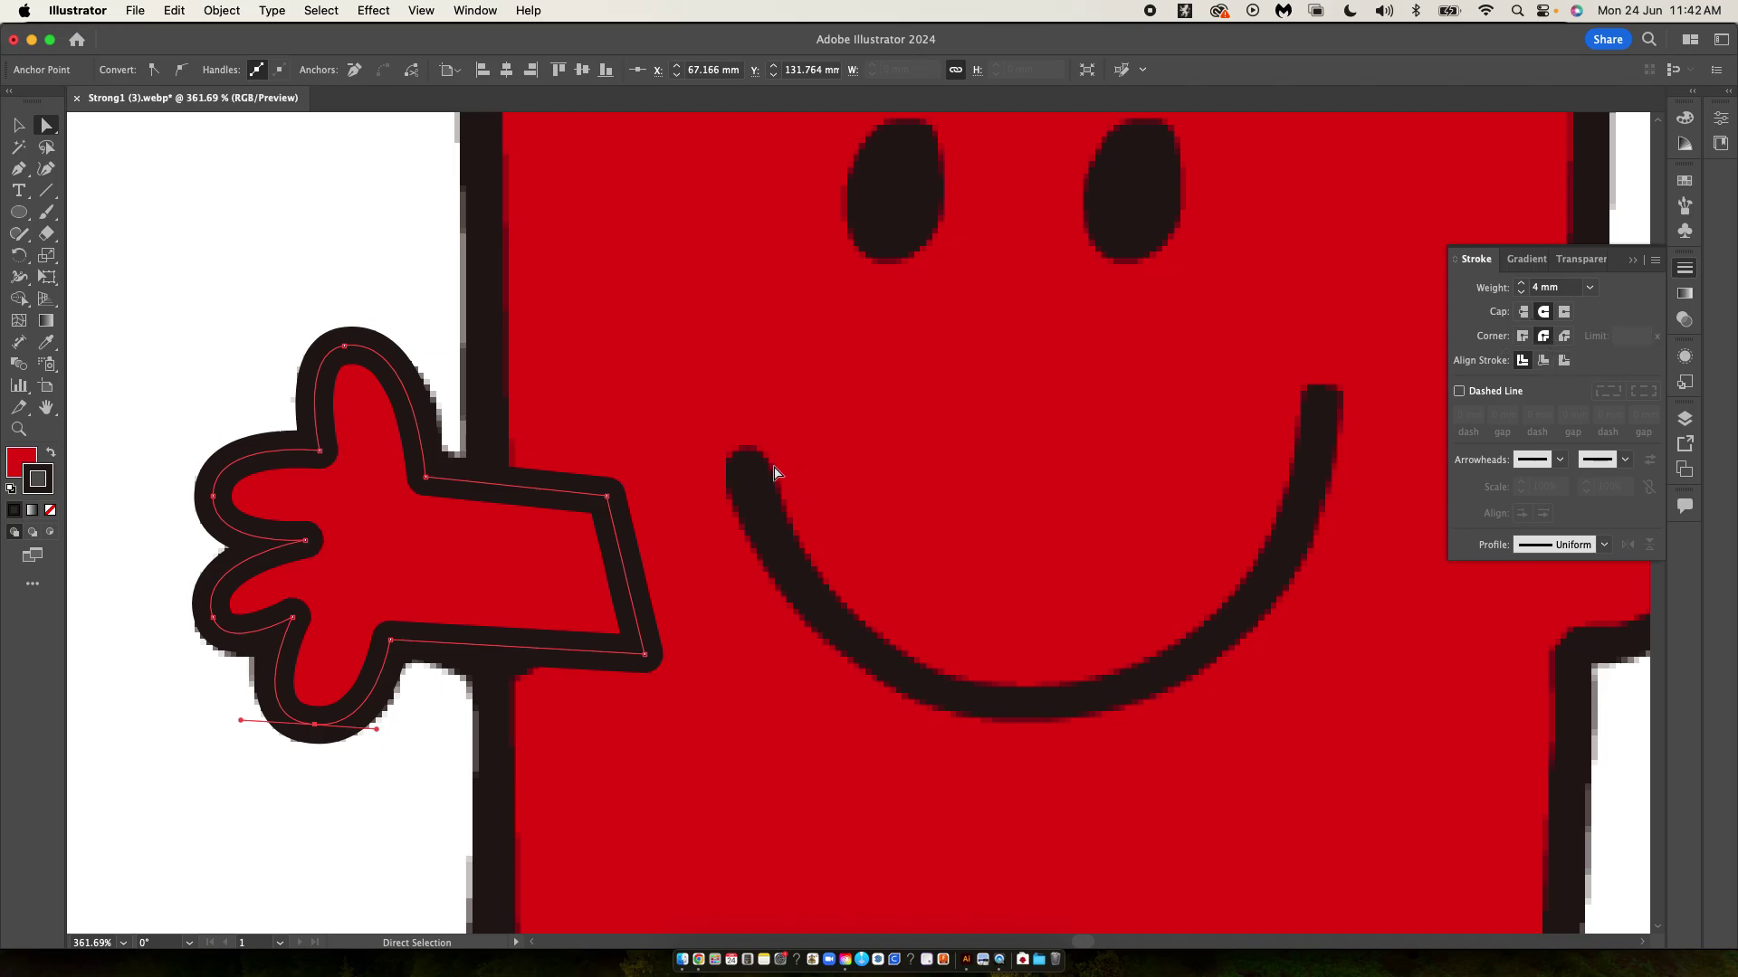
- Move the hand beside the red square and paste a copy of it
{"action": "scroll", "coordinate": [341, 540], "scroll_direction": "down", "scroll_amount": 5}
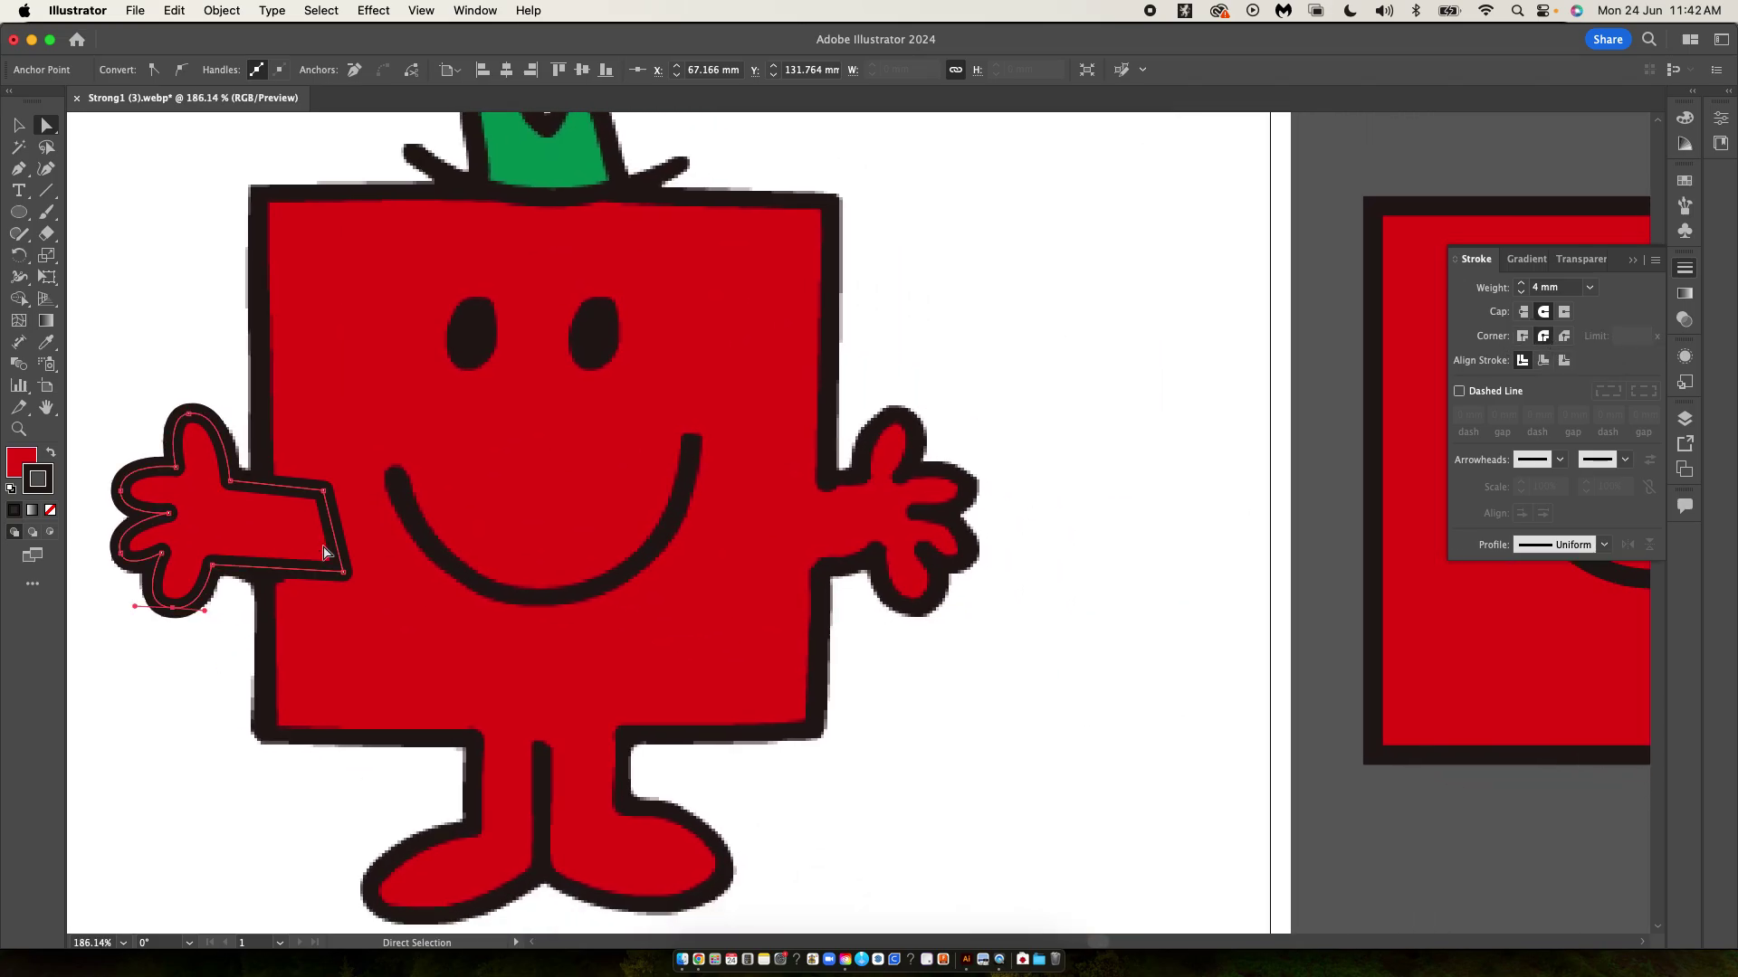
{"action": "key", "text": "v"}
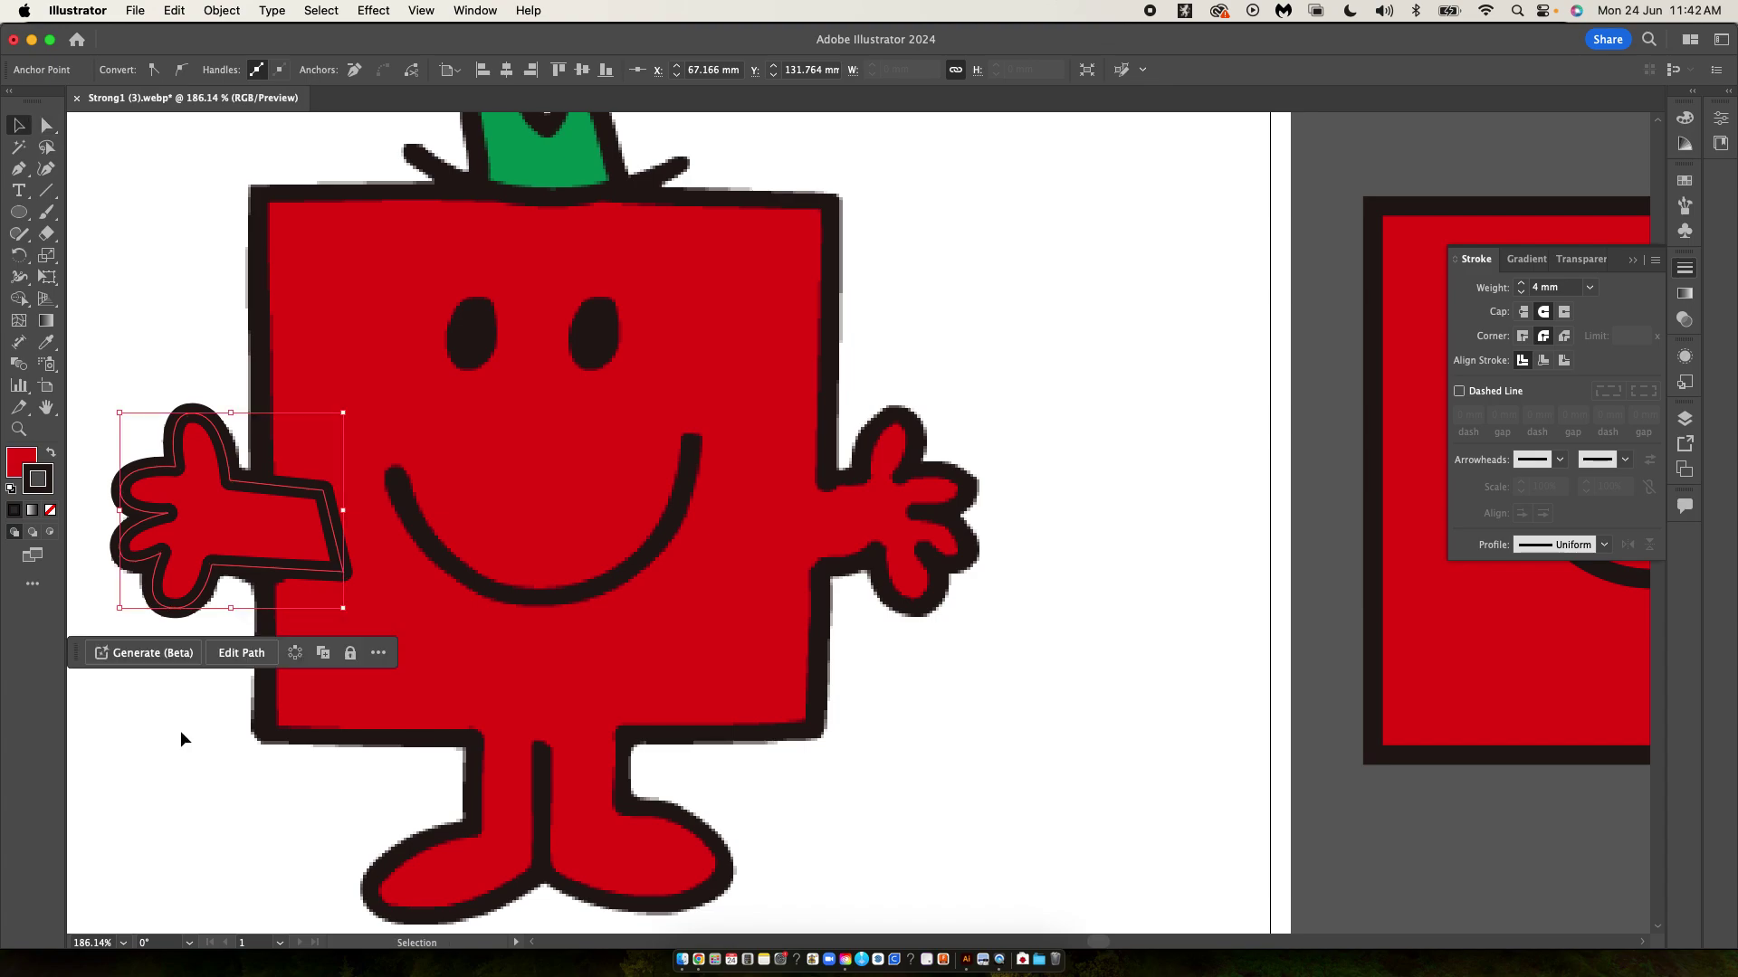
{"action": "left_click_drag", "start_coordinate": [203, 530], "coordinate": [1276, 503]}
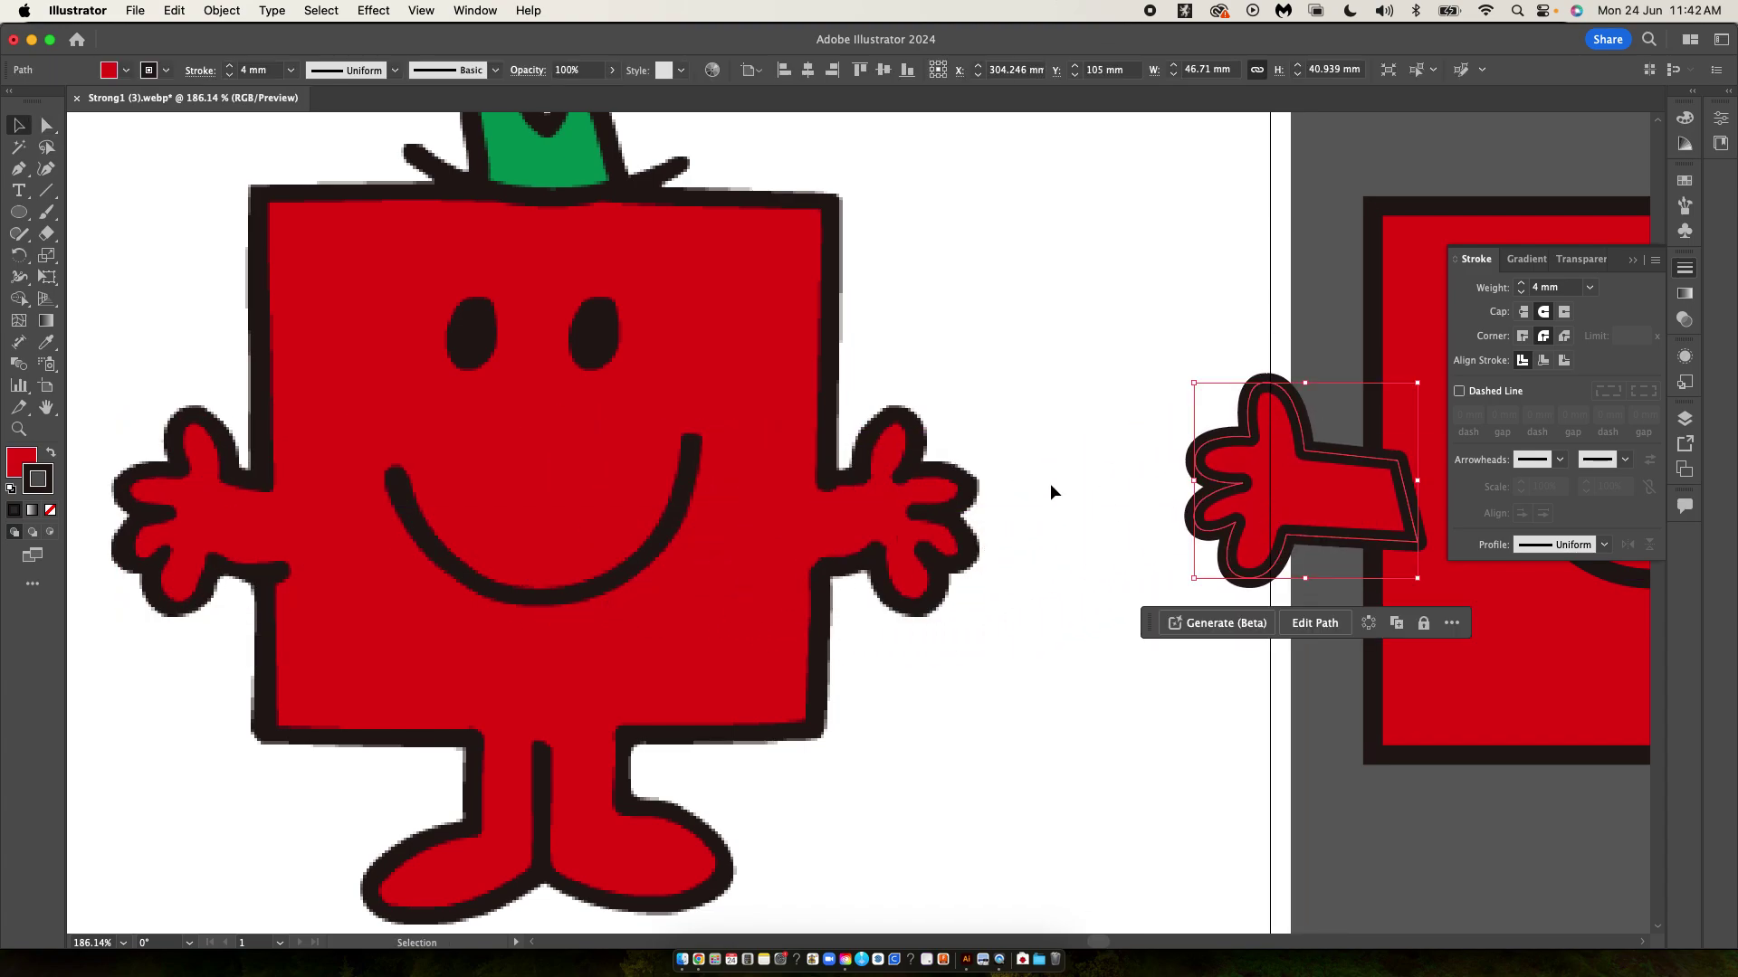
{"action": "scroll", "coordinate": [1050, 484], "scroll_direction": "right", "scroll_amount": 5}
{"action": "key", "text": "a"}
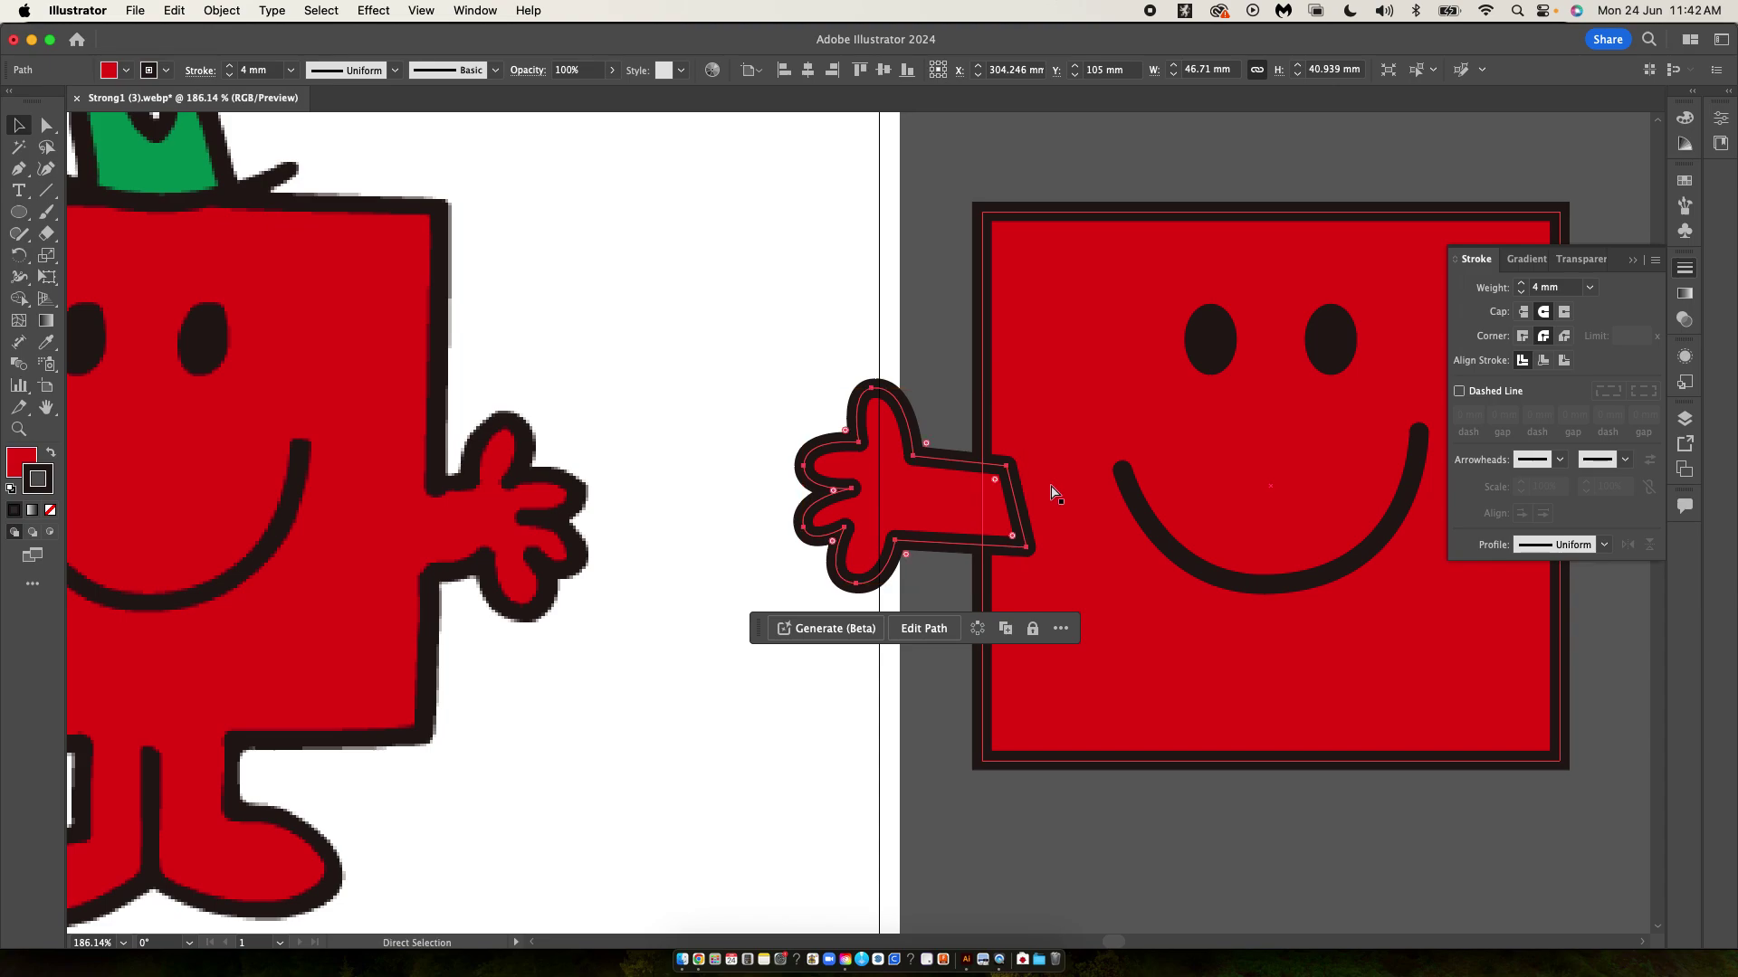
{"action": "key", "text": "super+c"}
{"action": "key", "text": "super+v"}
{"action": "key", "text": "v"}
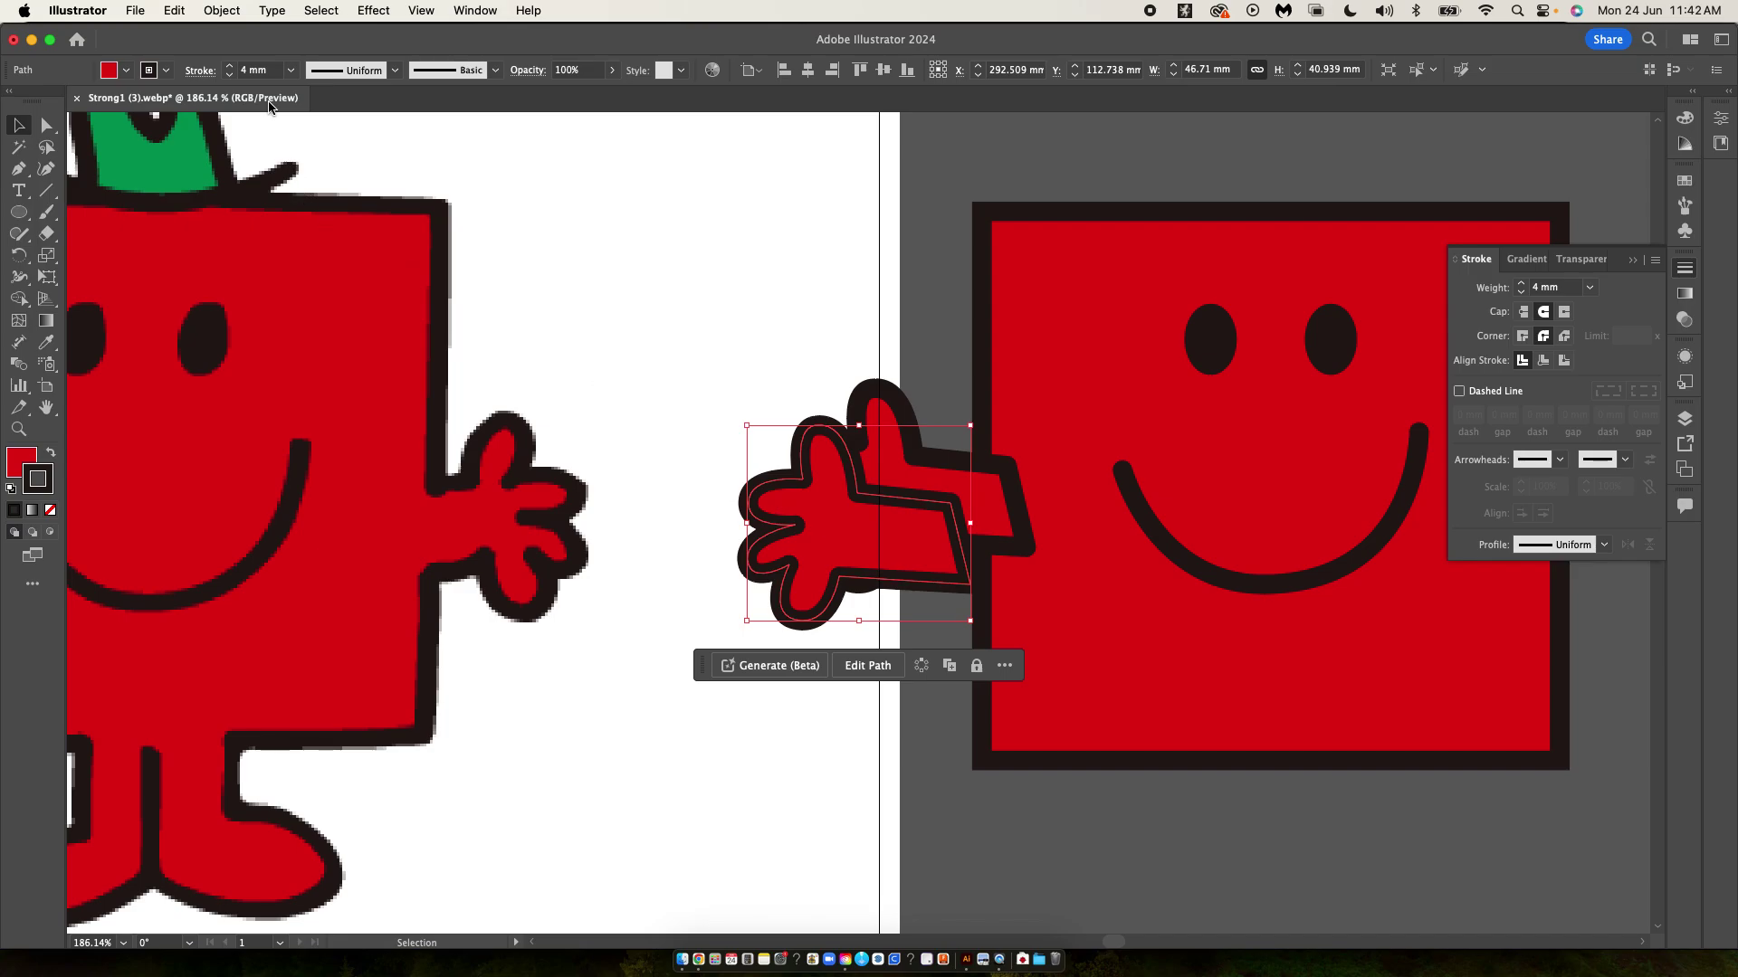
- Reflect the copied hand across the vertical axis and move it to the square's right side
{"action": "left_click", "coordinate": [222, 10]}
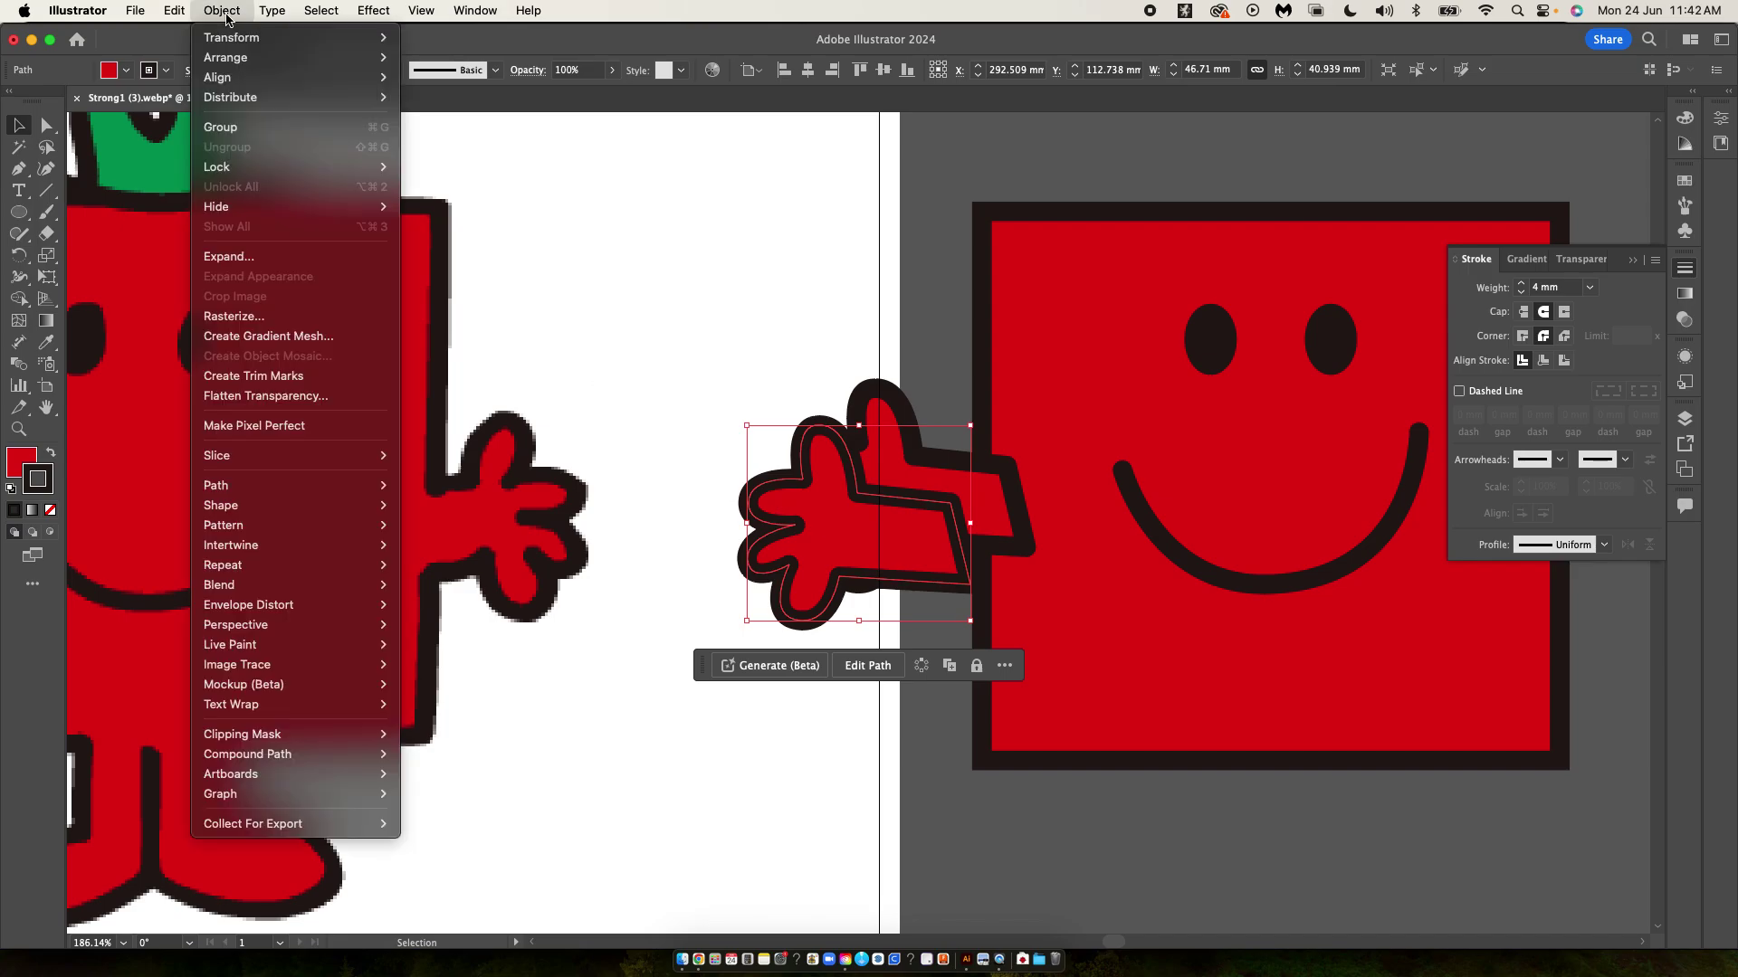
{"action": "mouse_move", "coordinate": [231, 41]}
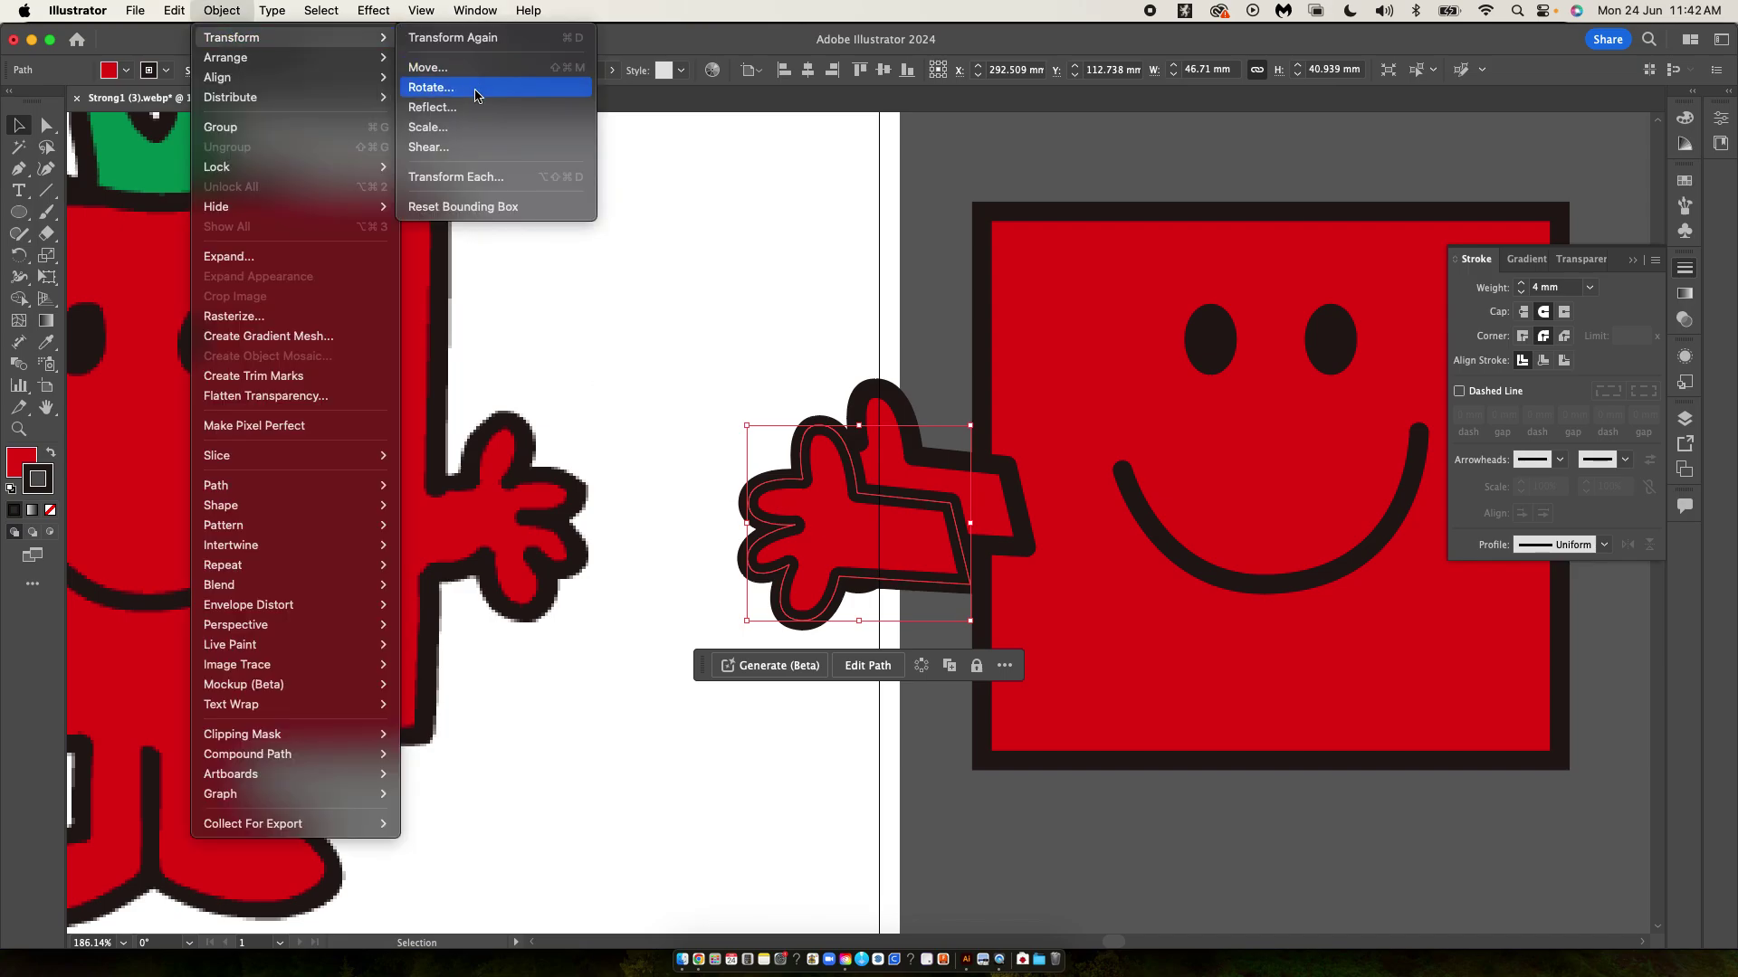
{"action": "left_click", "coordinate": [433, 107]}
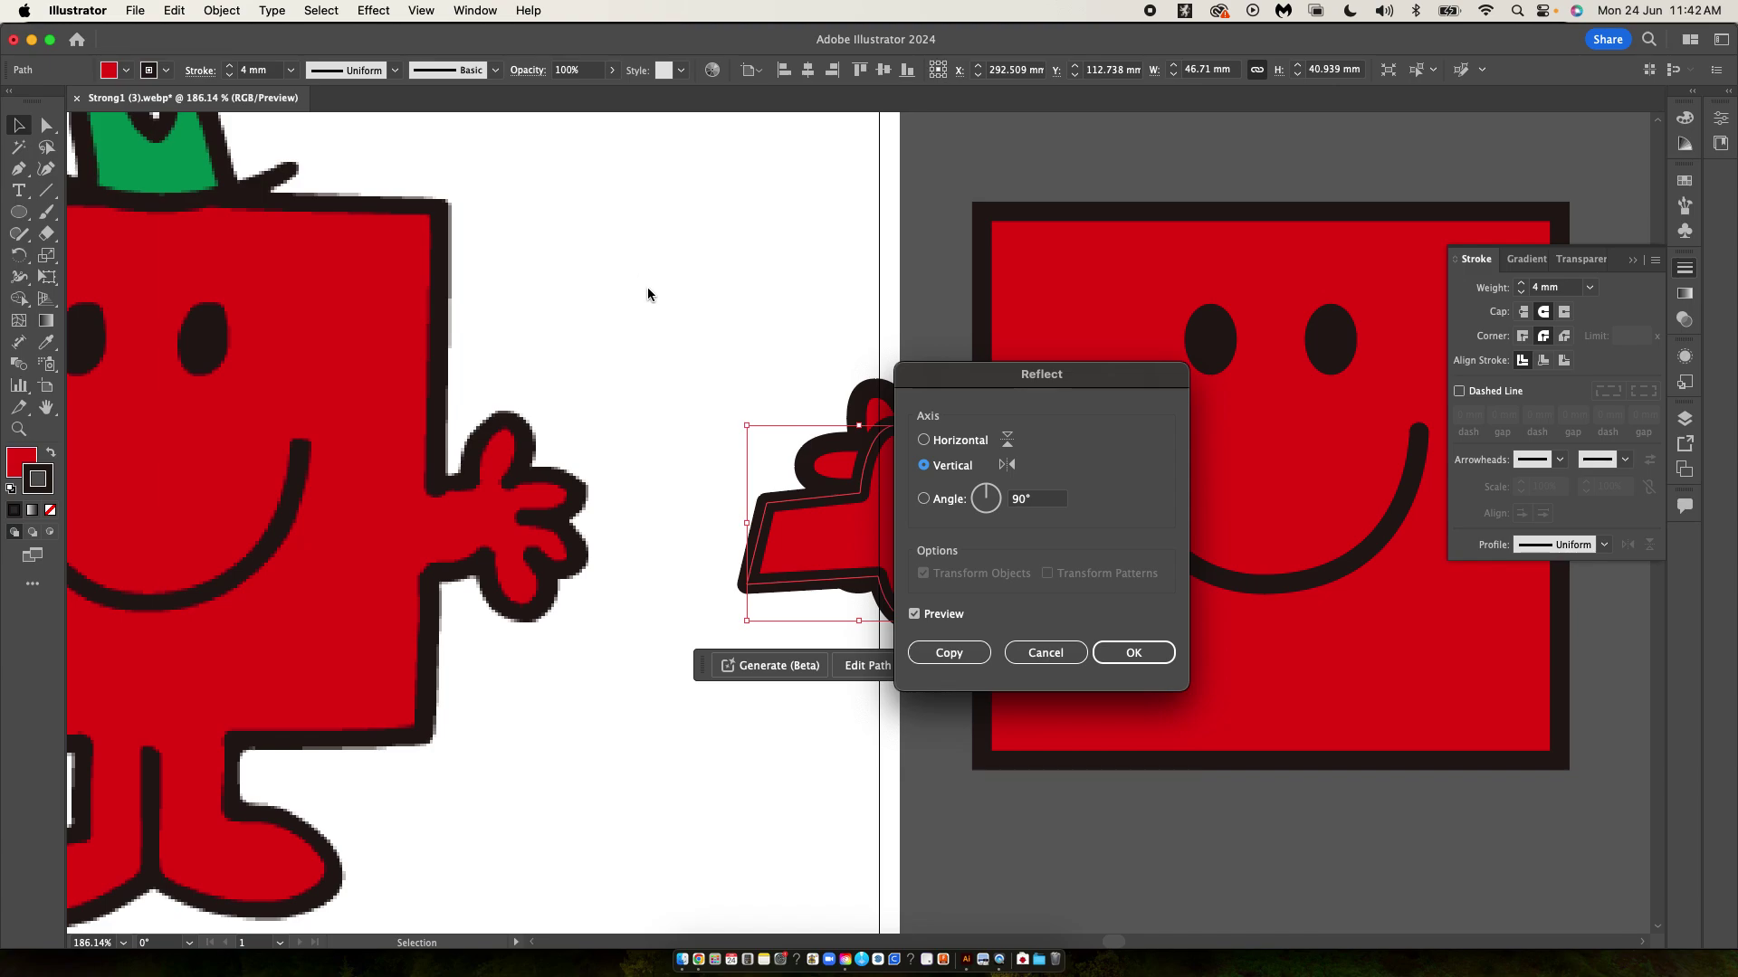
{"action": "left_click", "coordinate": [1133, 653]}
{"action": "scroll", "coordinate": [1125, 659], "scroll_direction": "right", "scroll_amount": 8}
{"action": "scroll", "coordinate": [1125, 659], "scroll_direction": "down", "scroll_amount": 2}
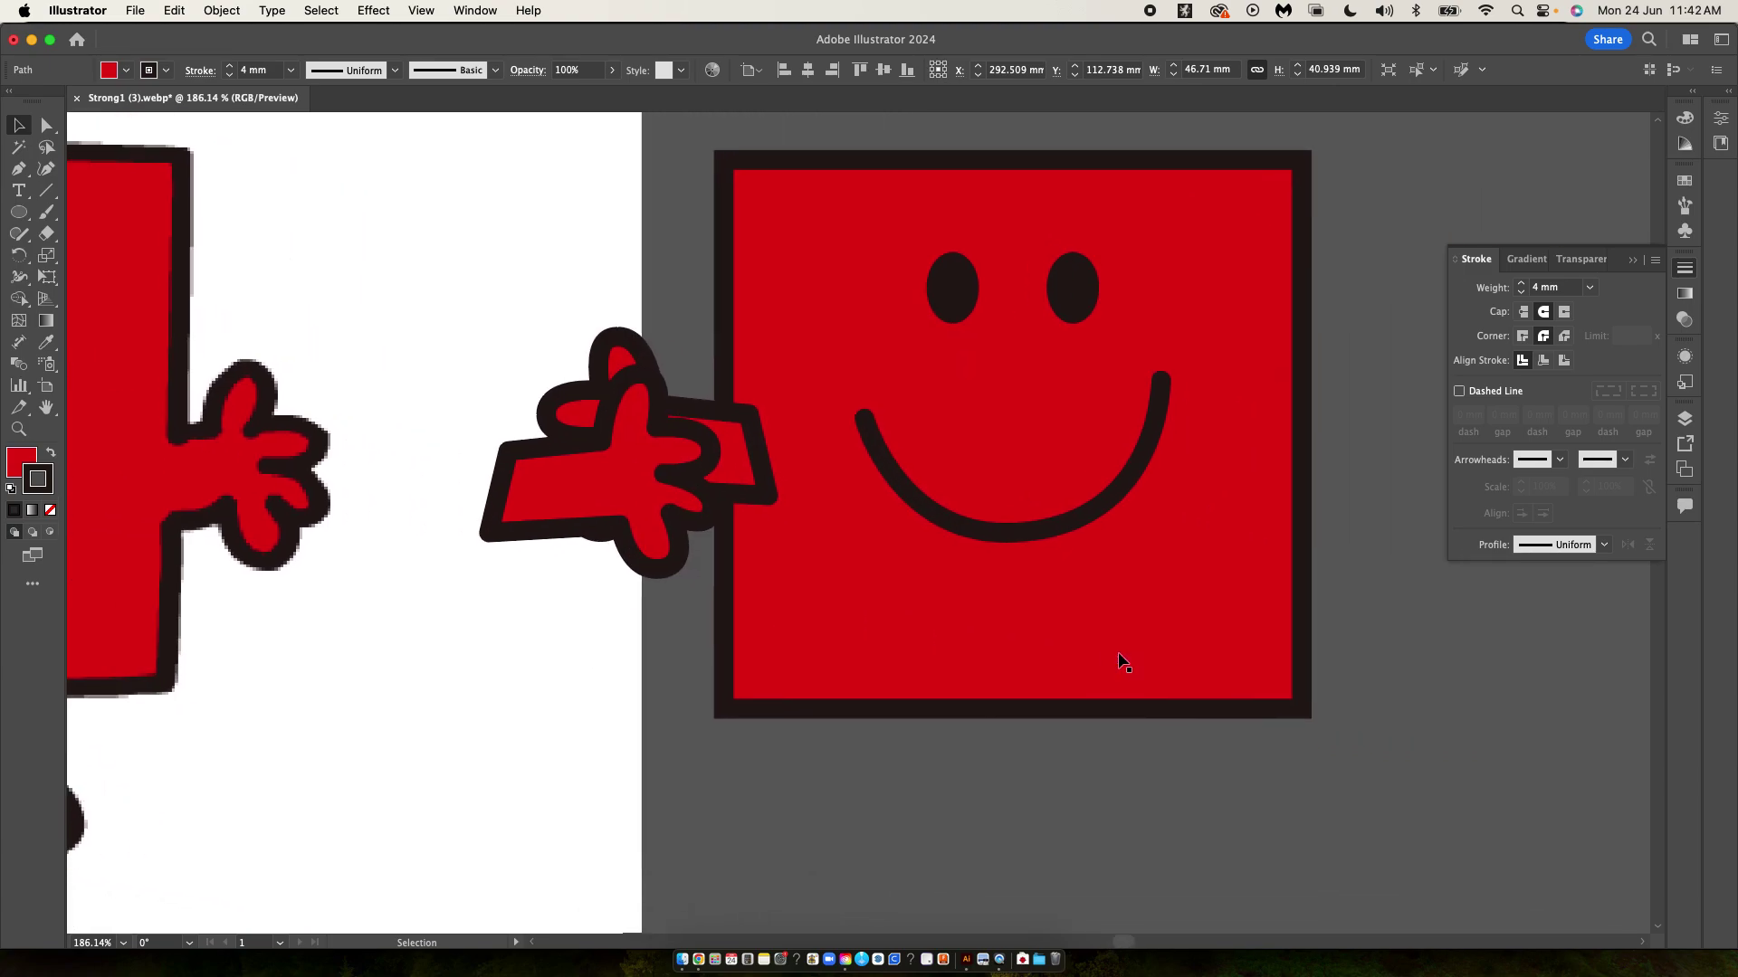
{"action": "scroll", "coordinate": [1122, 661], "scroll_direction": "right", "scroll_amount": 2}
{"action": "left_click_drag", "start_coordinate": [442, 458], "coordinate": [1171, 411]}
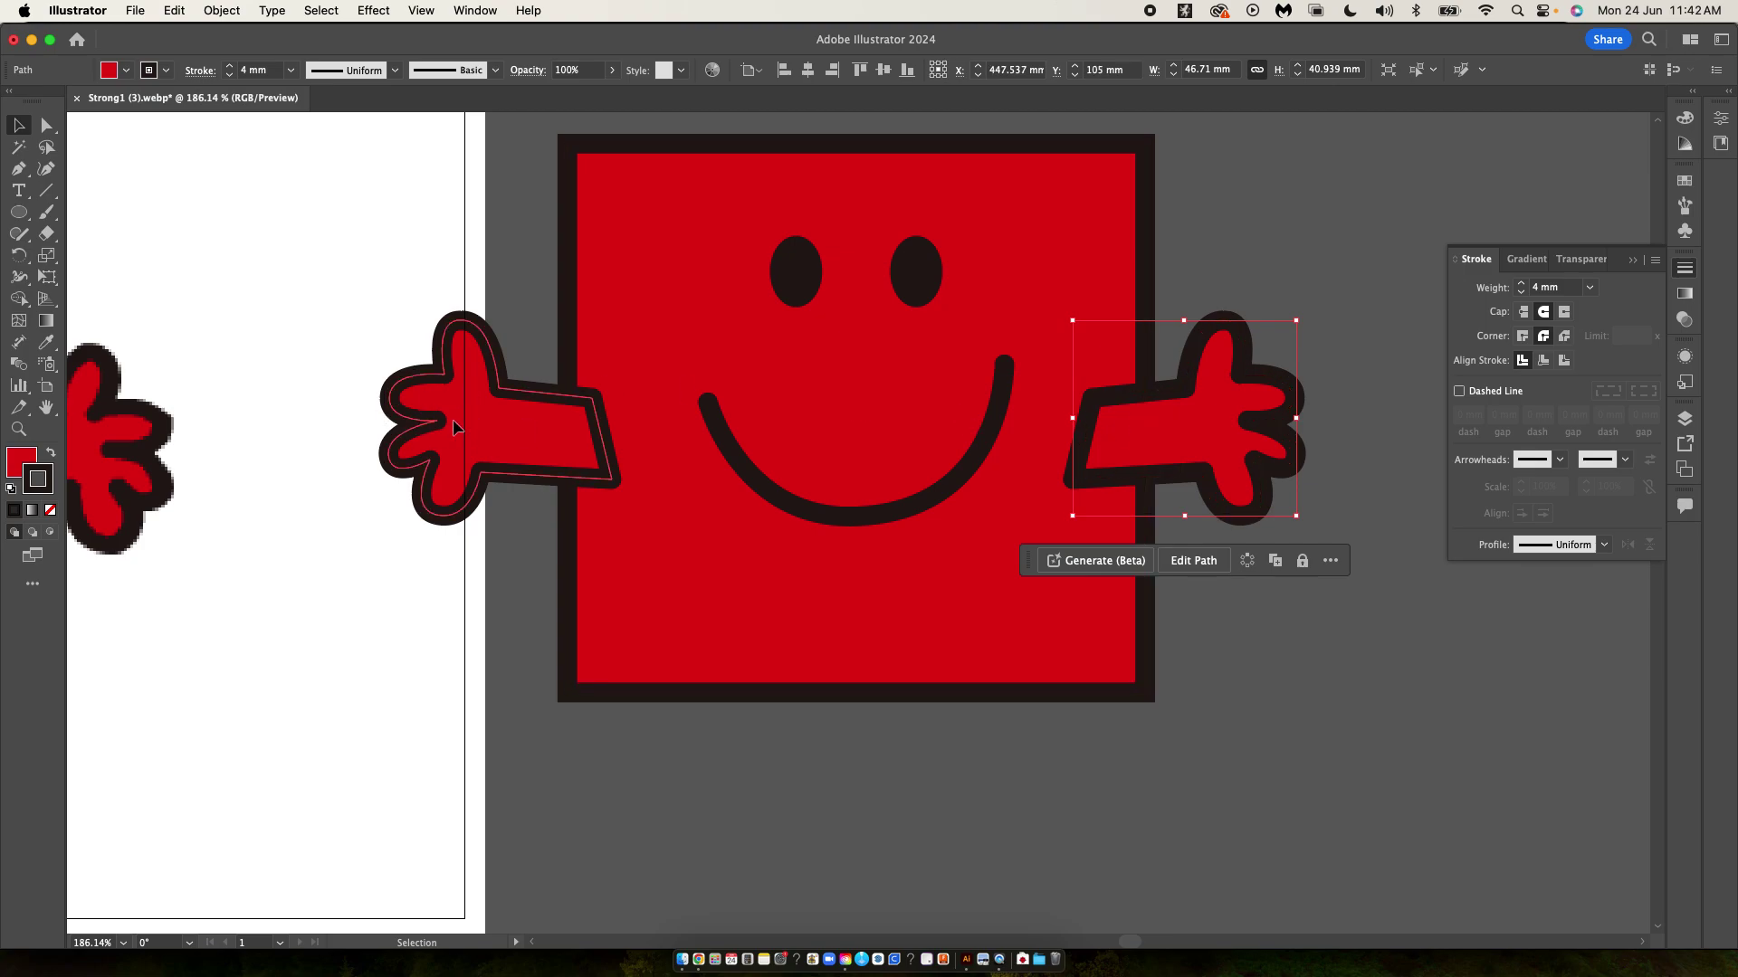
- Slide the left hand onto the square and eyedrop the square's red fill and 4 mm outline onto the right hand
{"action": "left_click_drag", "start_coordinate": [376, 414], "coordinate": [412, 415]}
{"action": "left_click", "coordinate": [1322, 563]}
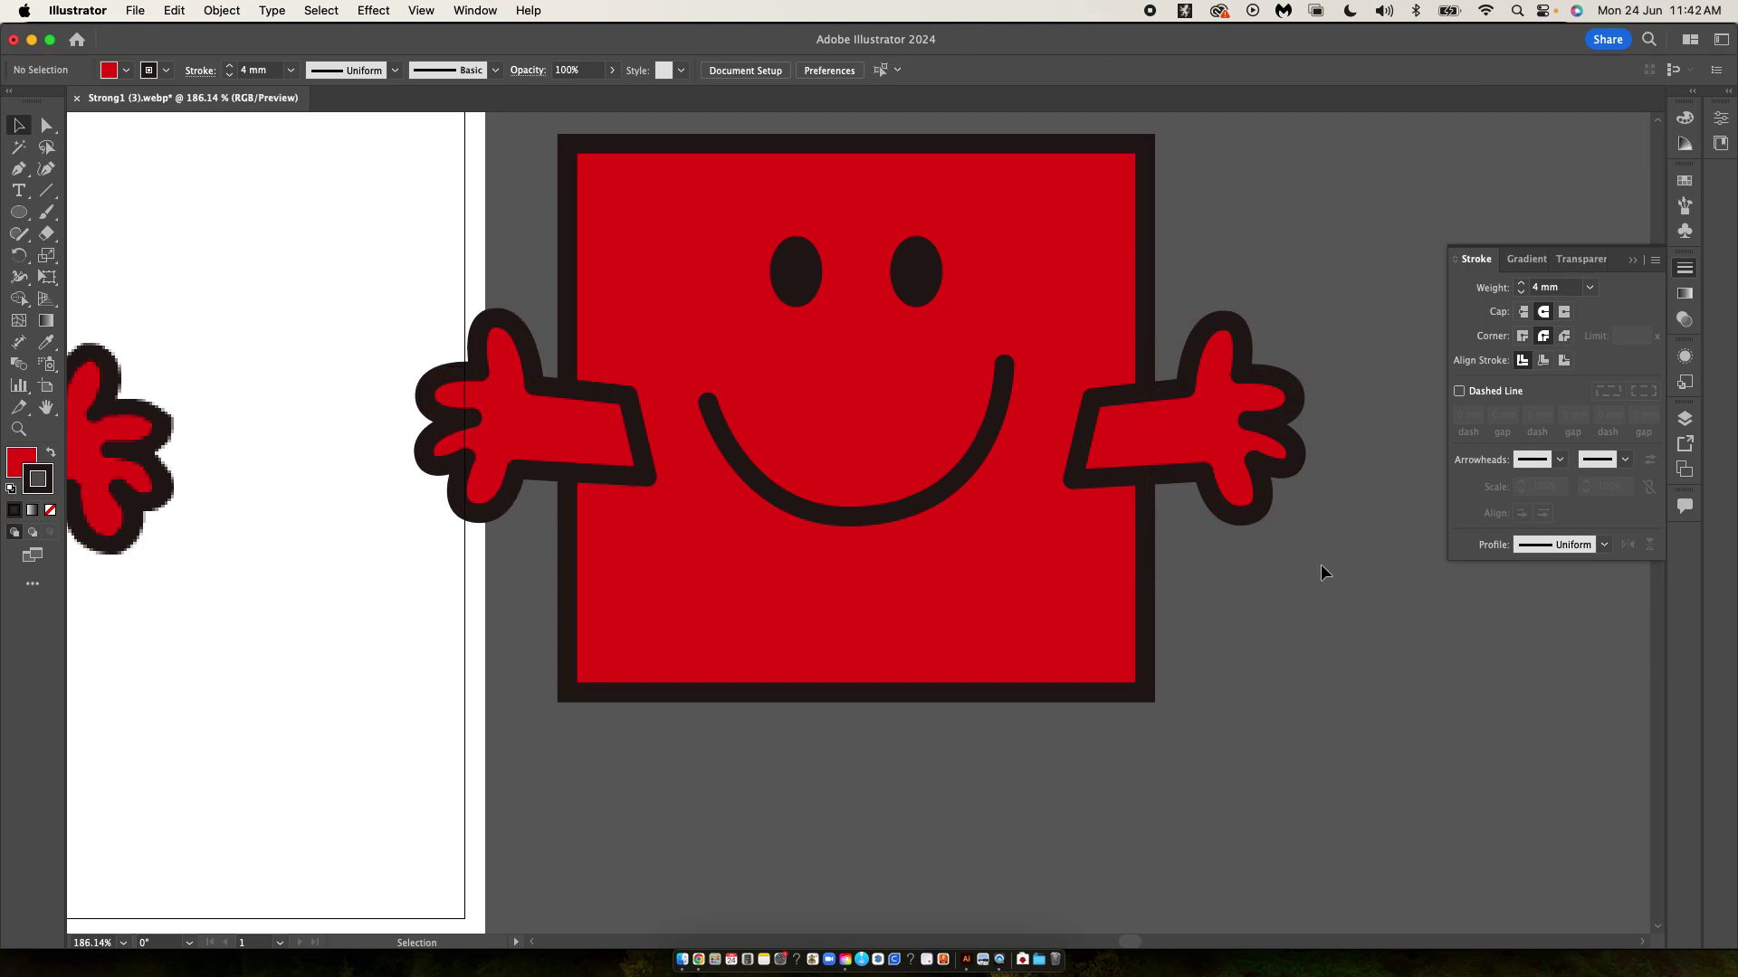
{"action": "left_click", "coordinate": [1238, 505]}
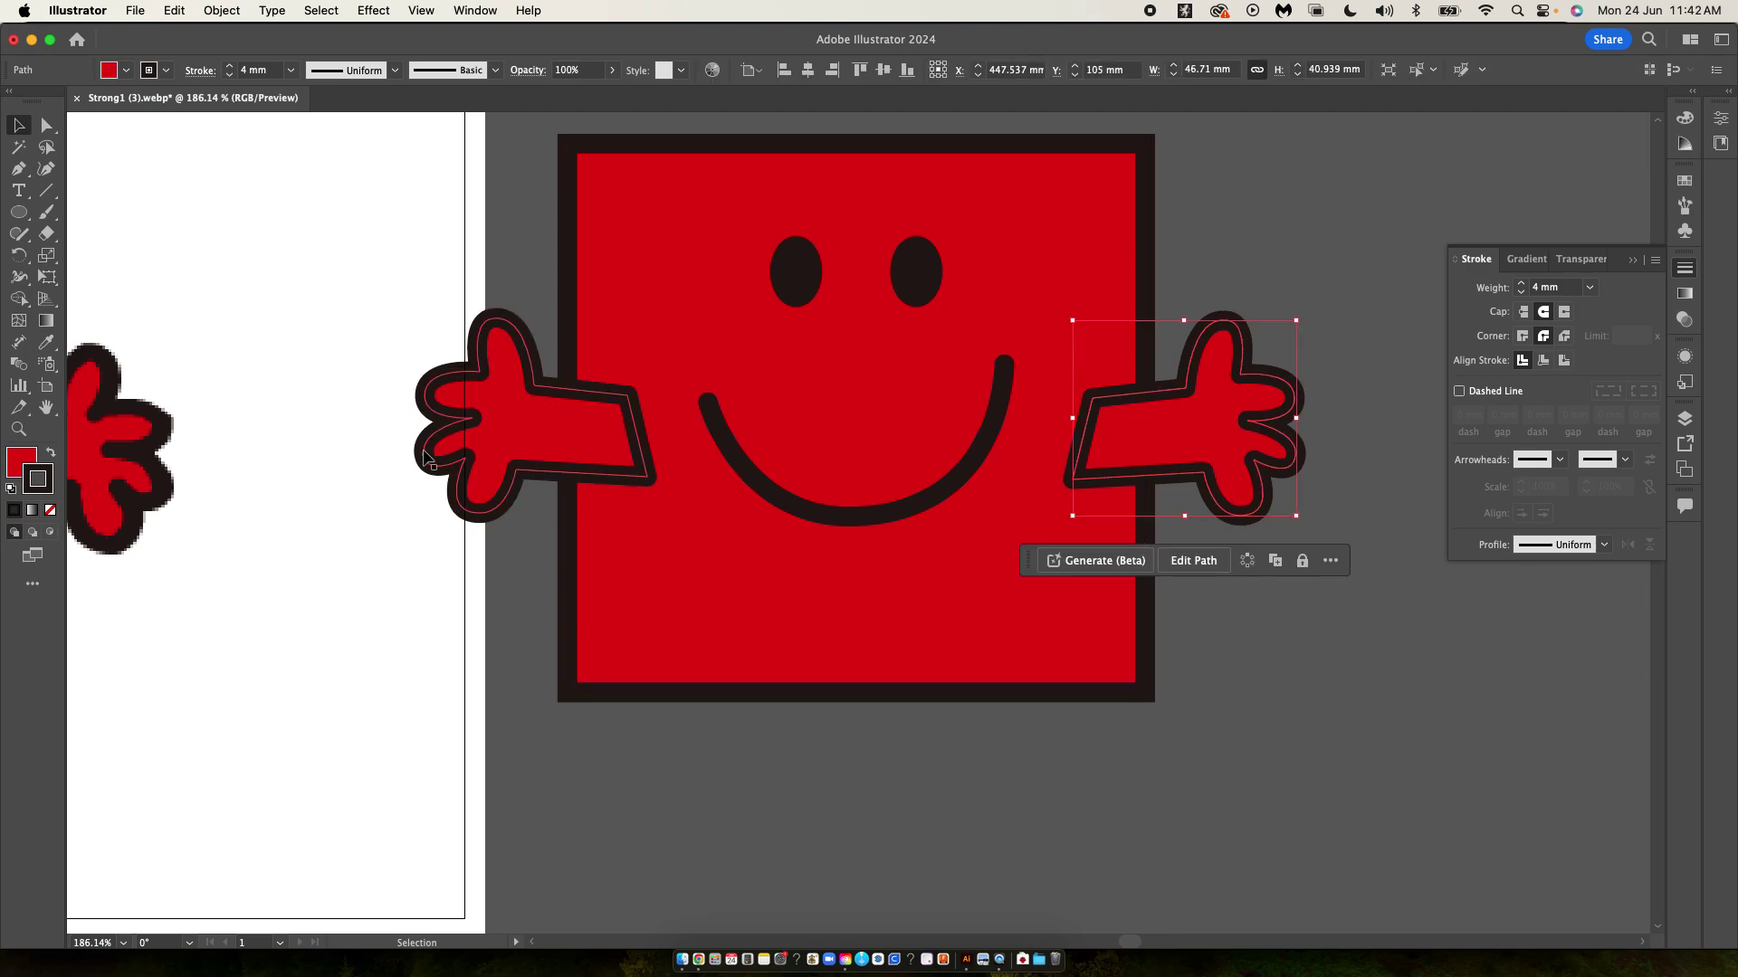
{"action": "key", "text": "i"}
{"action": "left_click", "coordinate": [277, 533]}
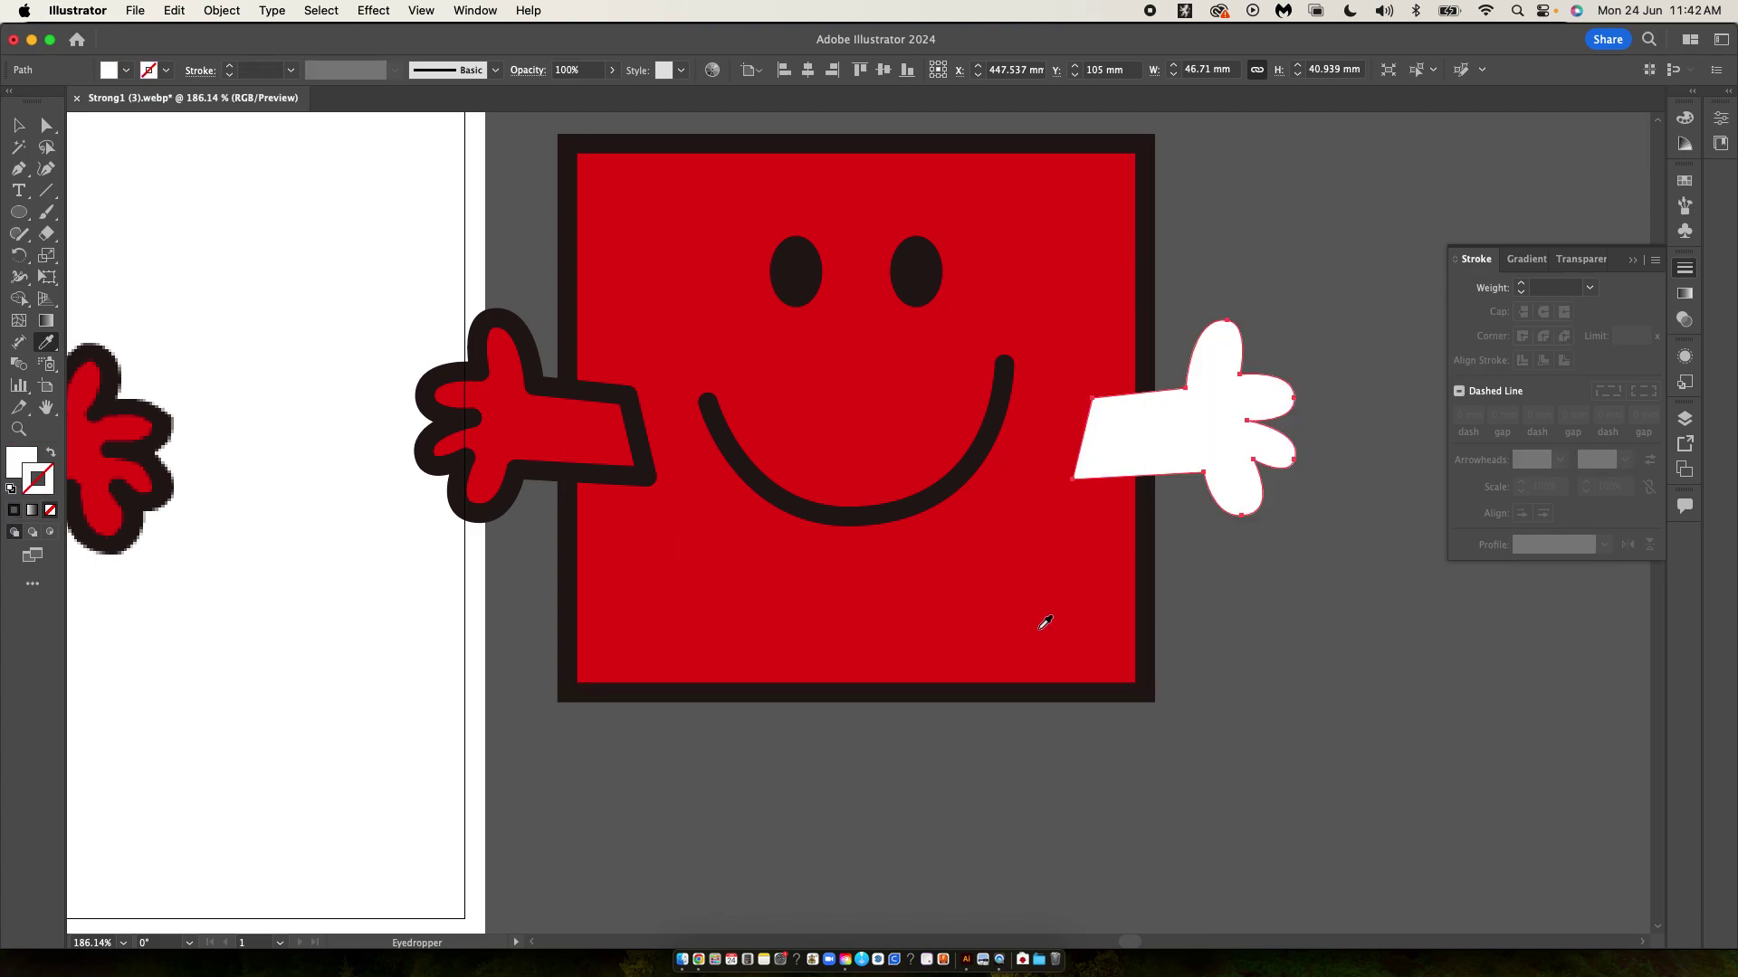
{"action": "key", "text": "v"}
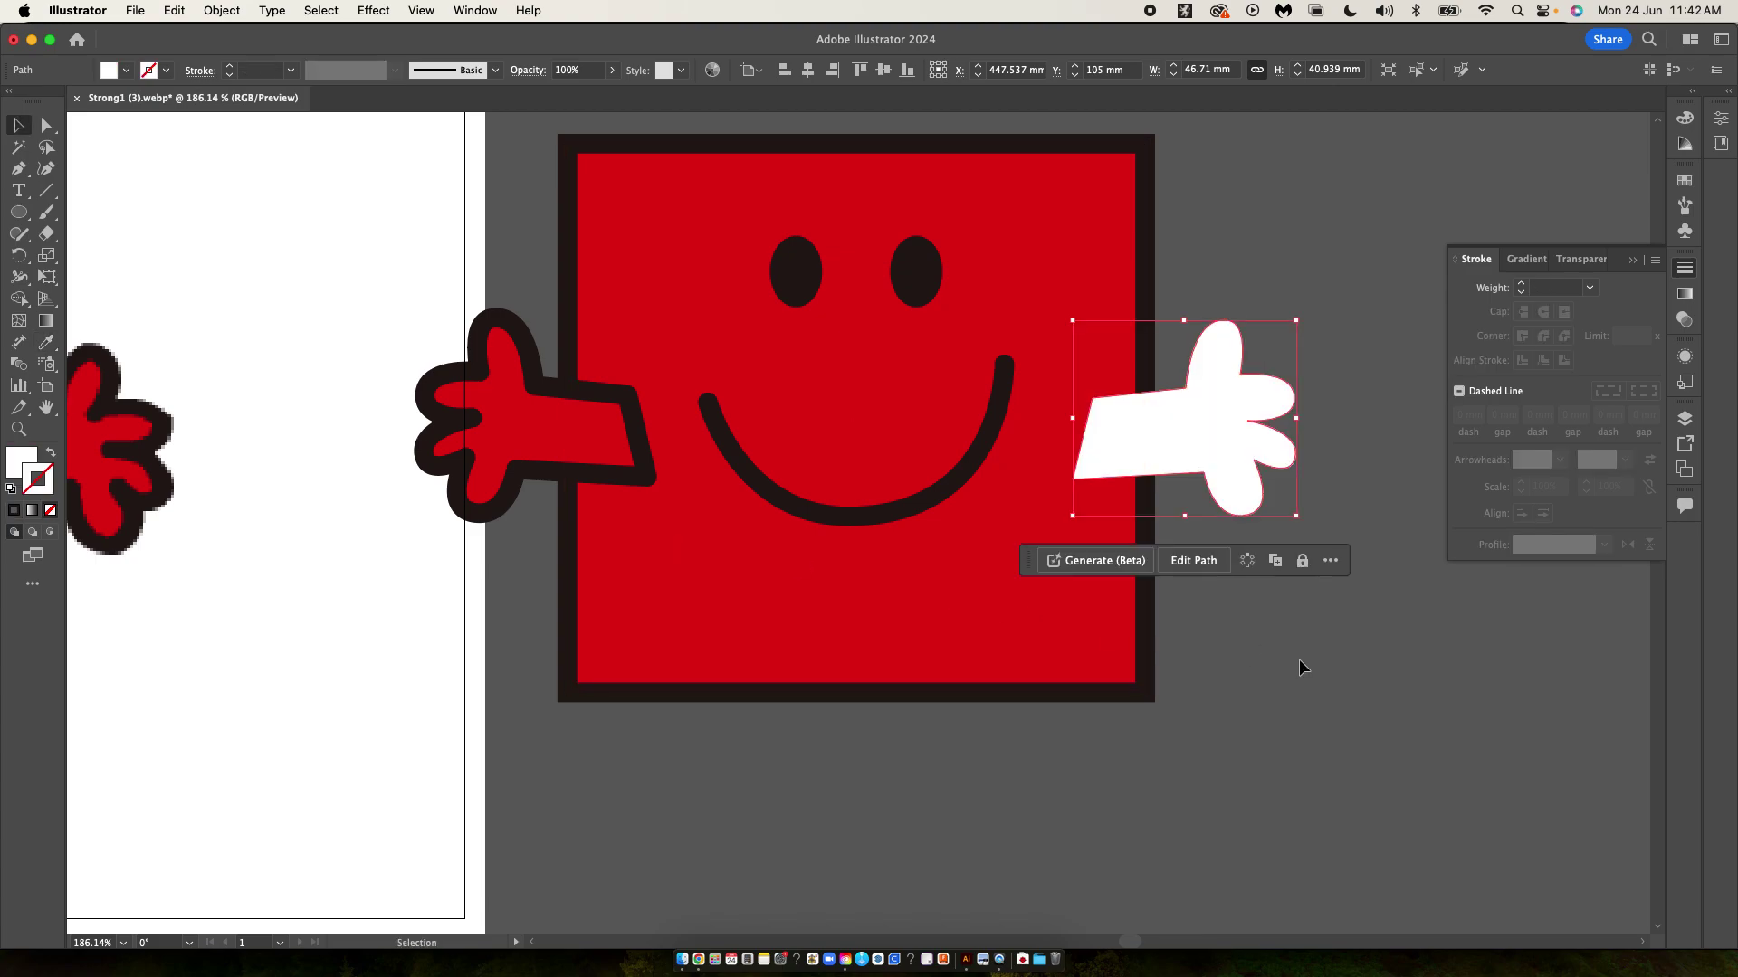
{"action": "key", "text": "i"}
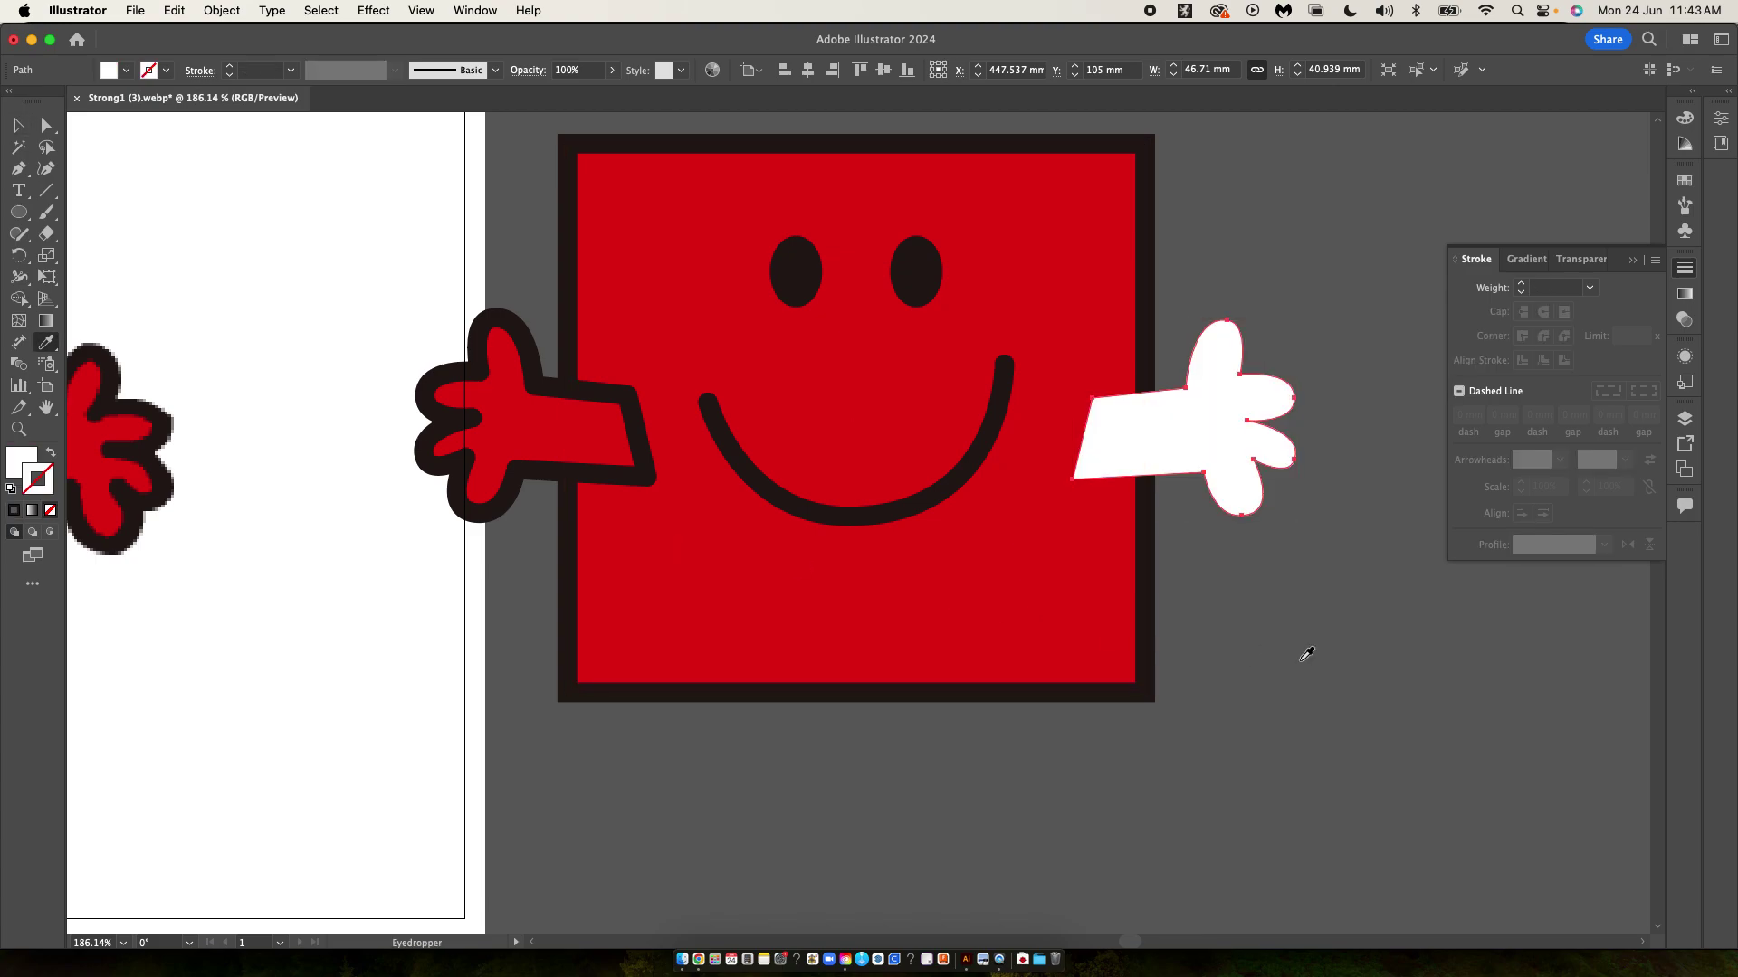
{"action": "left_click", "coordinate": [993, 574]}
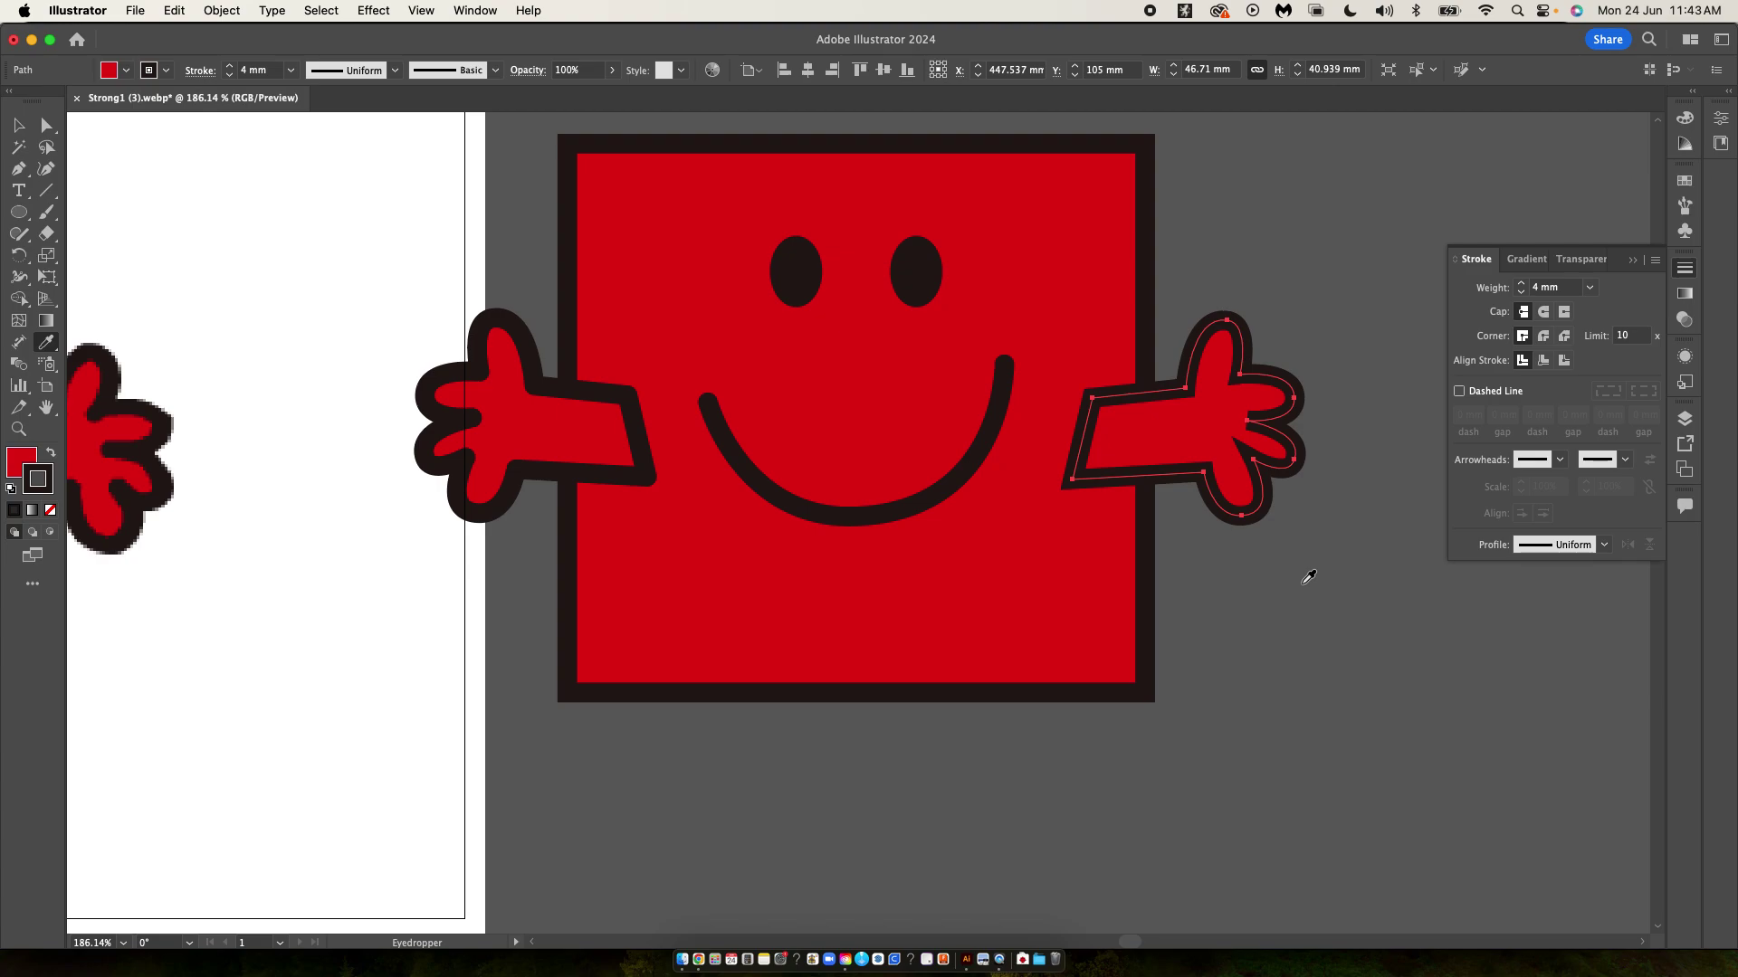
{"action": "key", "text": "v"}
{"action": "left_click", "coordinate": [1296, 634]}
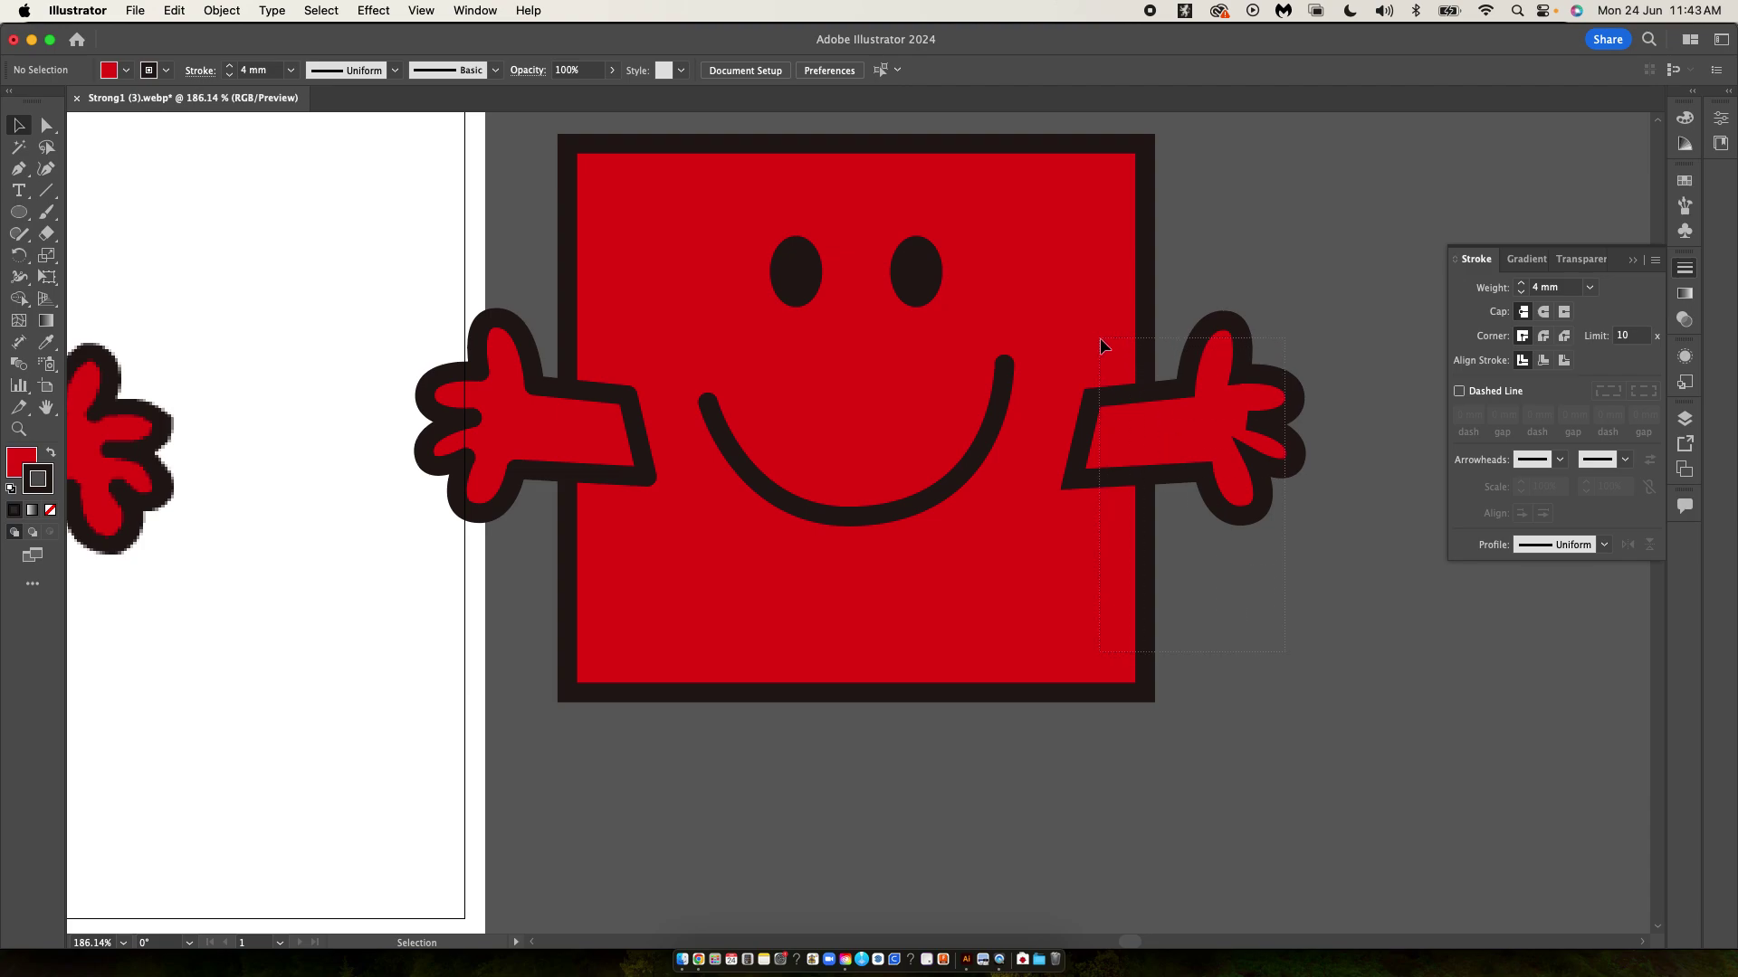
- Merge both hands and the square with Shape Builder, then move the merged body right of the face
{"action": "left_click_drag", "start_coordinate": [1100, 338], "coordinate": [668, 287]}
{"action": "left_click_drag", "start_coordinate": [502, 237], "coordinate": [445, 232]}
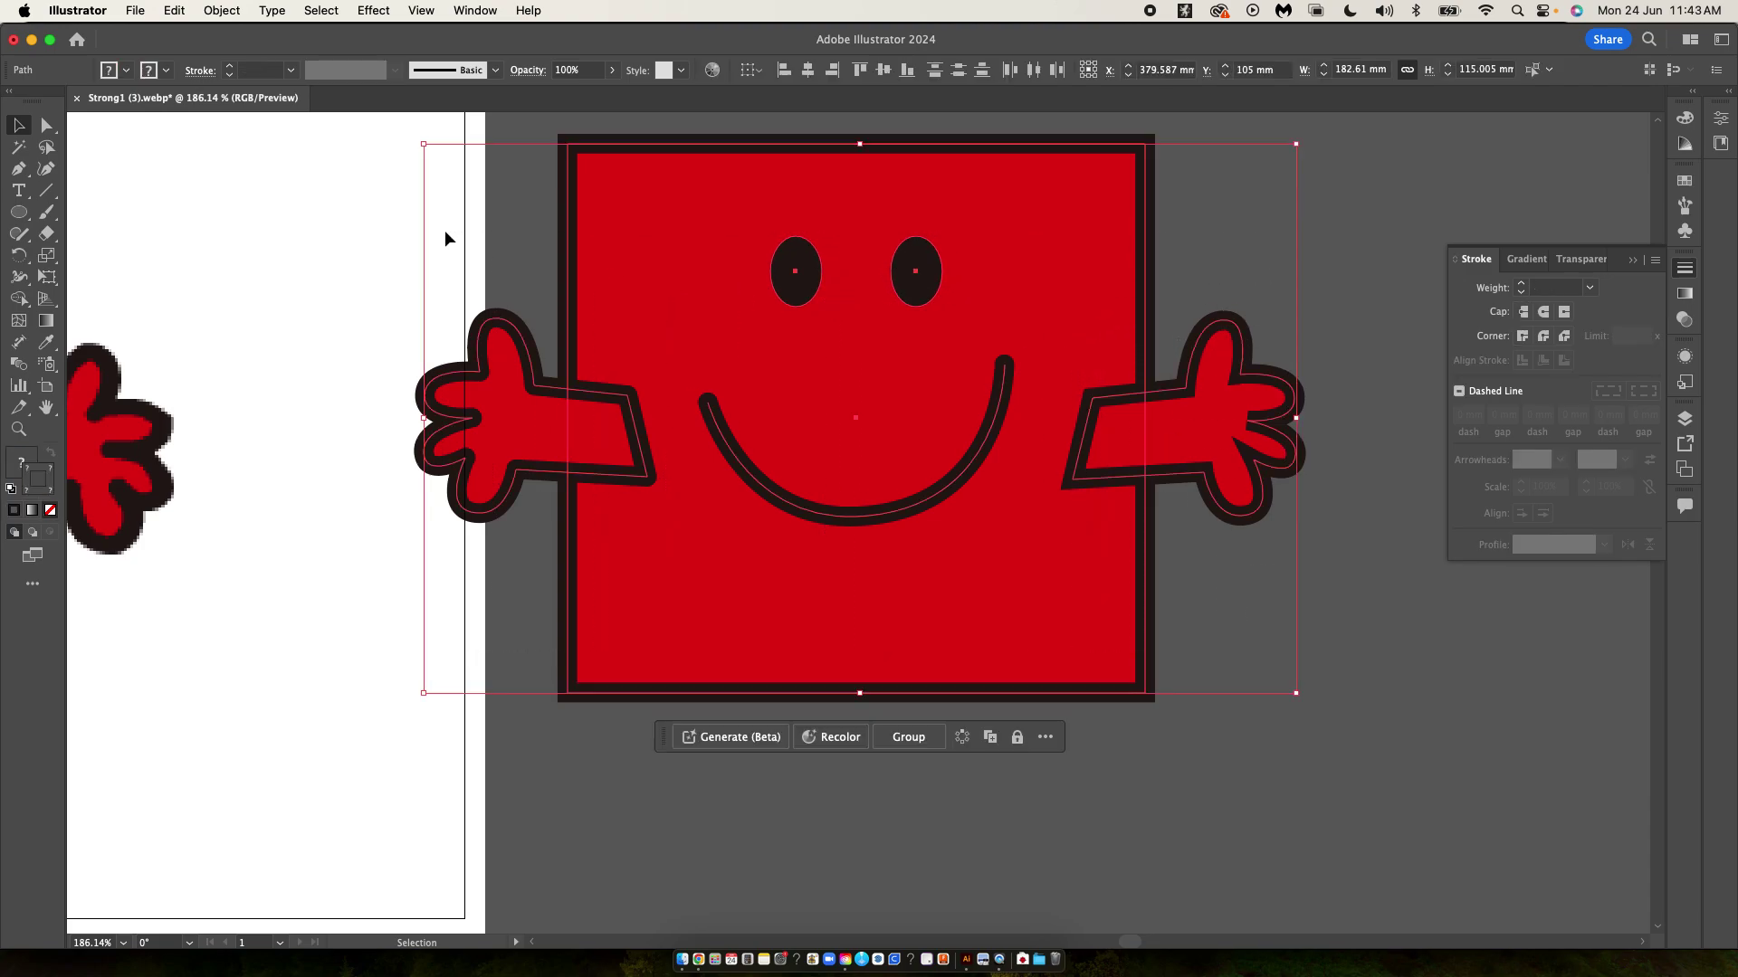
{"action": "key", "text": "shift+m"}
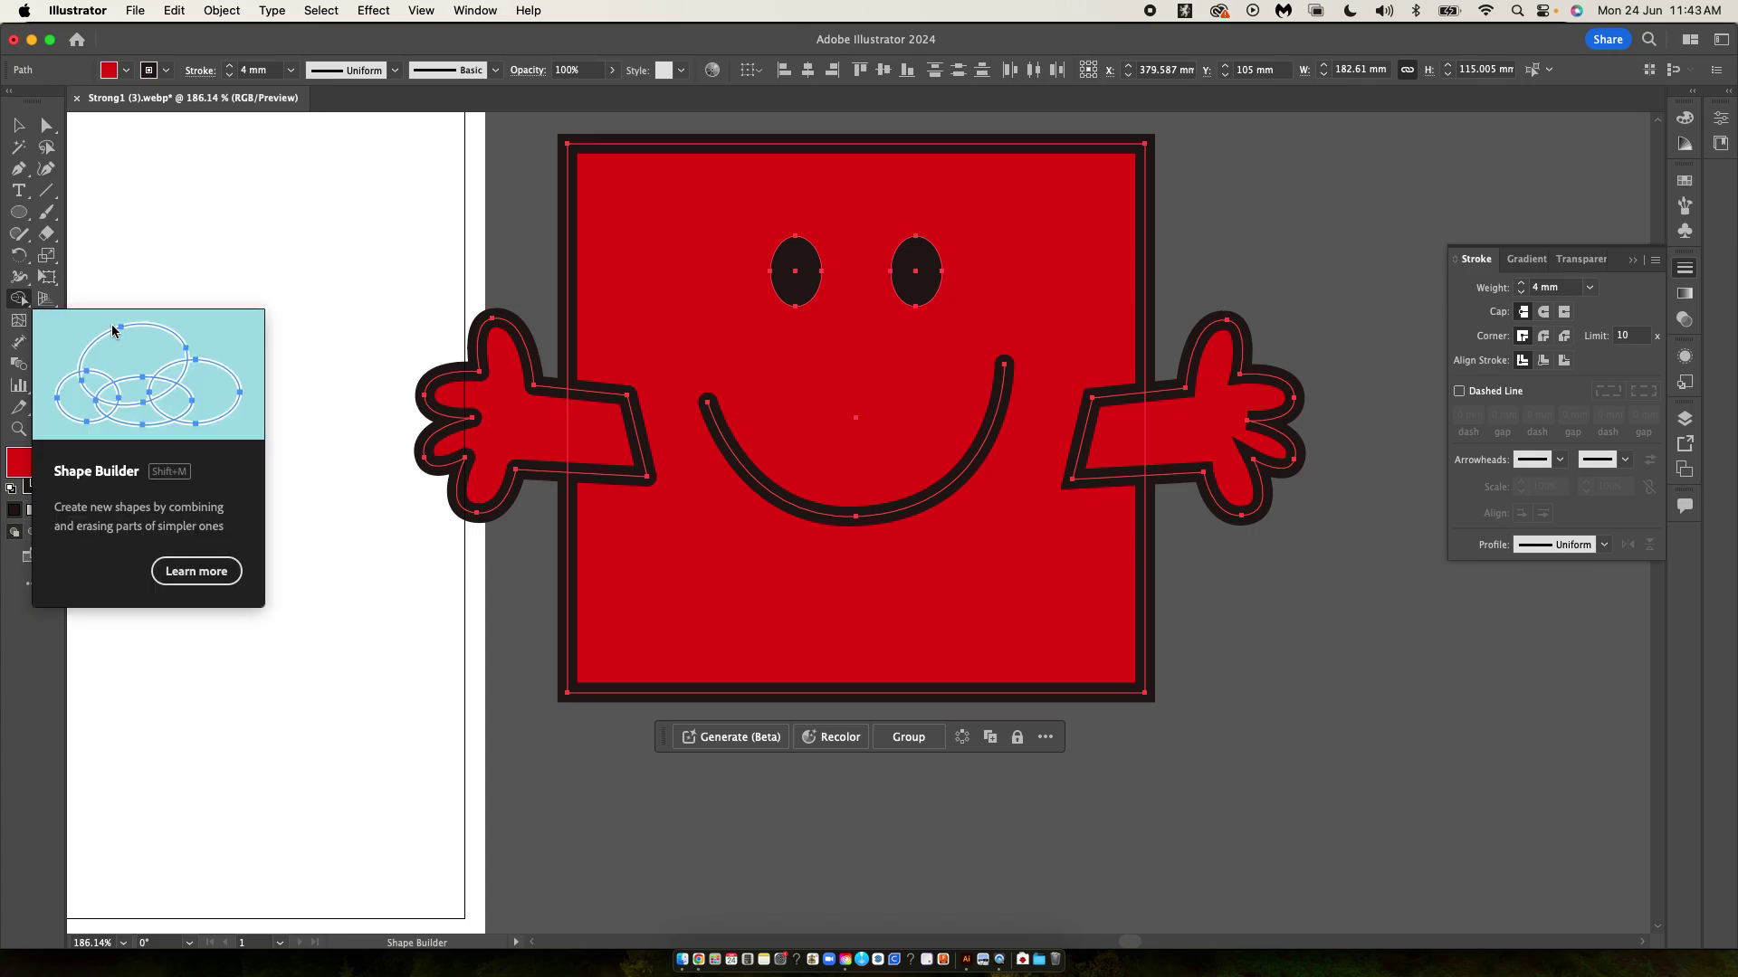
{"action": "mouse_move", "coordinate": [347, 400]}
{"action": "left_mouse_down"}
{"action": "mouse_move", "coordinate": [668, 428]}
{"action": "mouse_move", "coordinate": [715, 489]}
{"action": "mouse_move", "coordinate": [815, 557]}
{"action": "mouse_move", "coordinate": [915, 597]}
{"action": "mouse_move", "coordinate": [1057, 504]}
{"action": "mouse_move", "coordinate": [1102, 415]}
{"action": "mouse_move", "coordinate": [1226, 390]}
{"action": "left_mouse_up"}
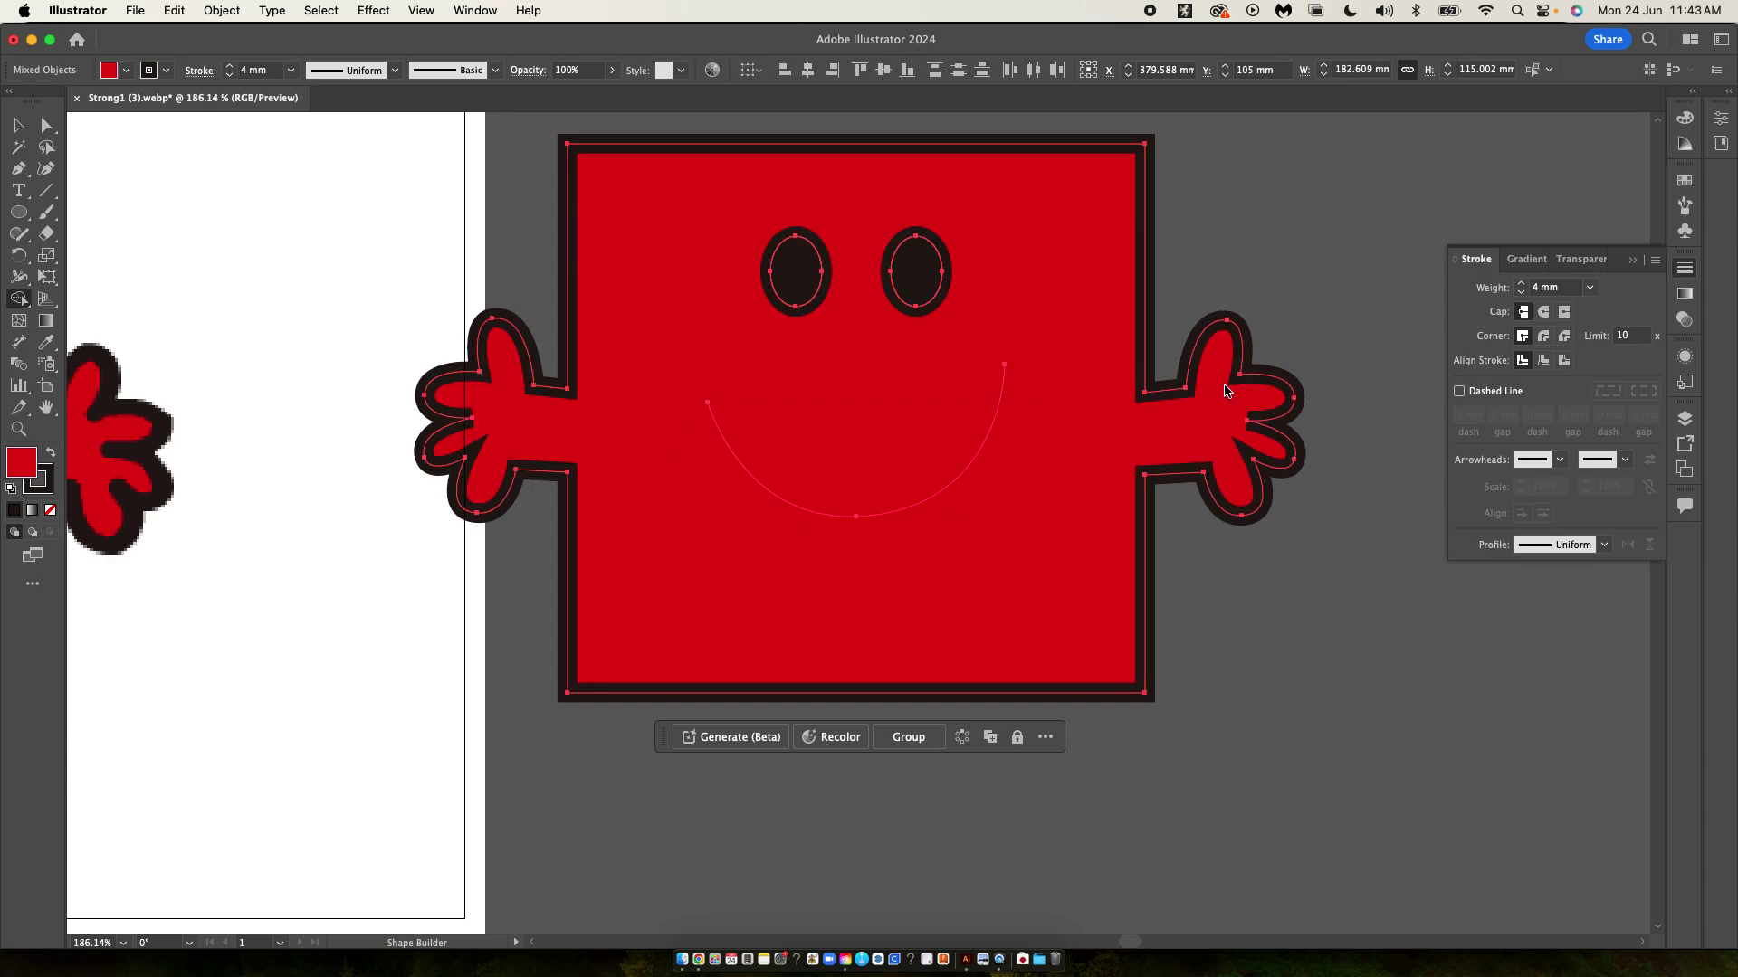
{"action": "key", "text": "v"}
{"action": "left_click", "coordinate": [1361, 304]}
{"action": "key", "text": "super+0"}
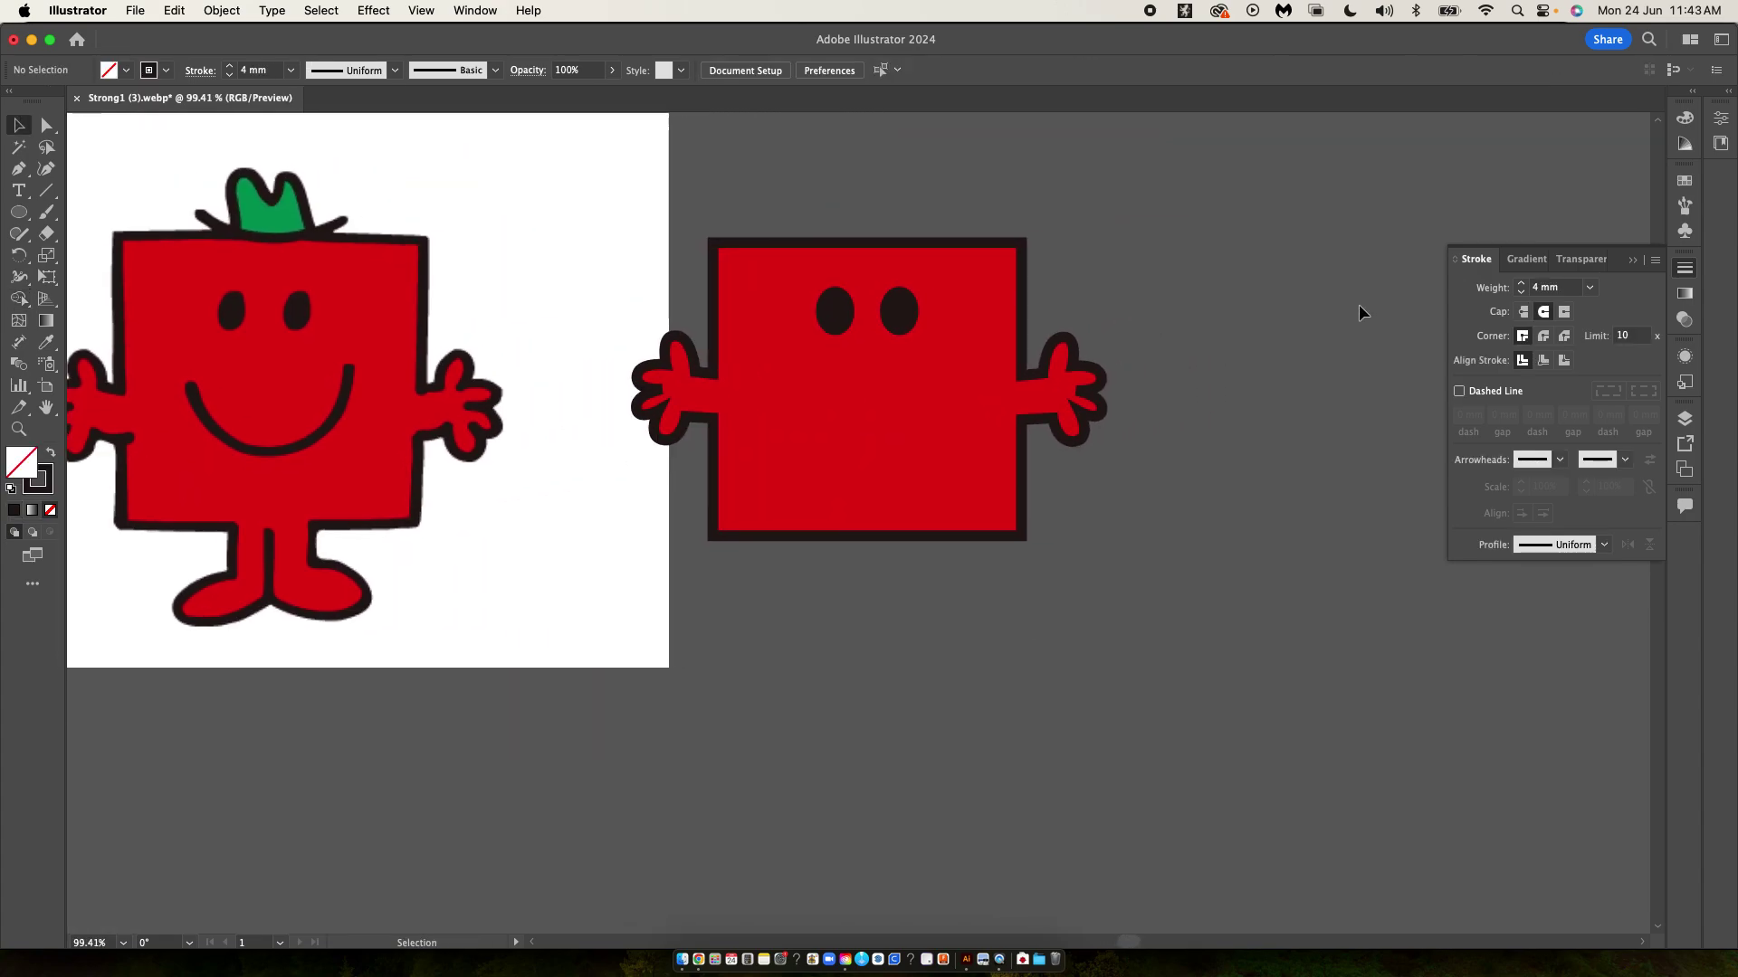
{"action": "left_click_drag", "start_coordinate": [1022, 430], "coordinate": [1340, 483]}
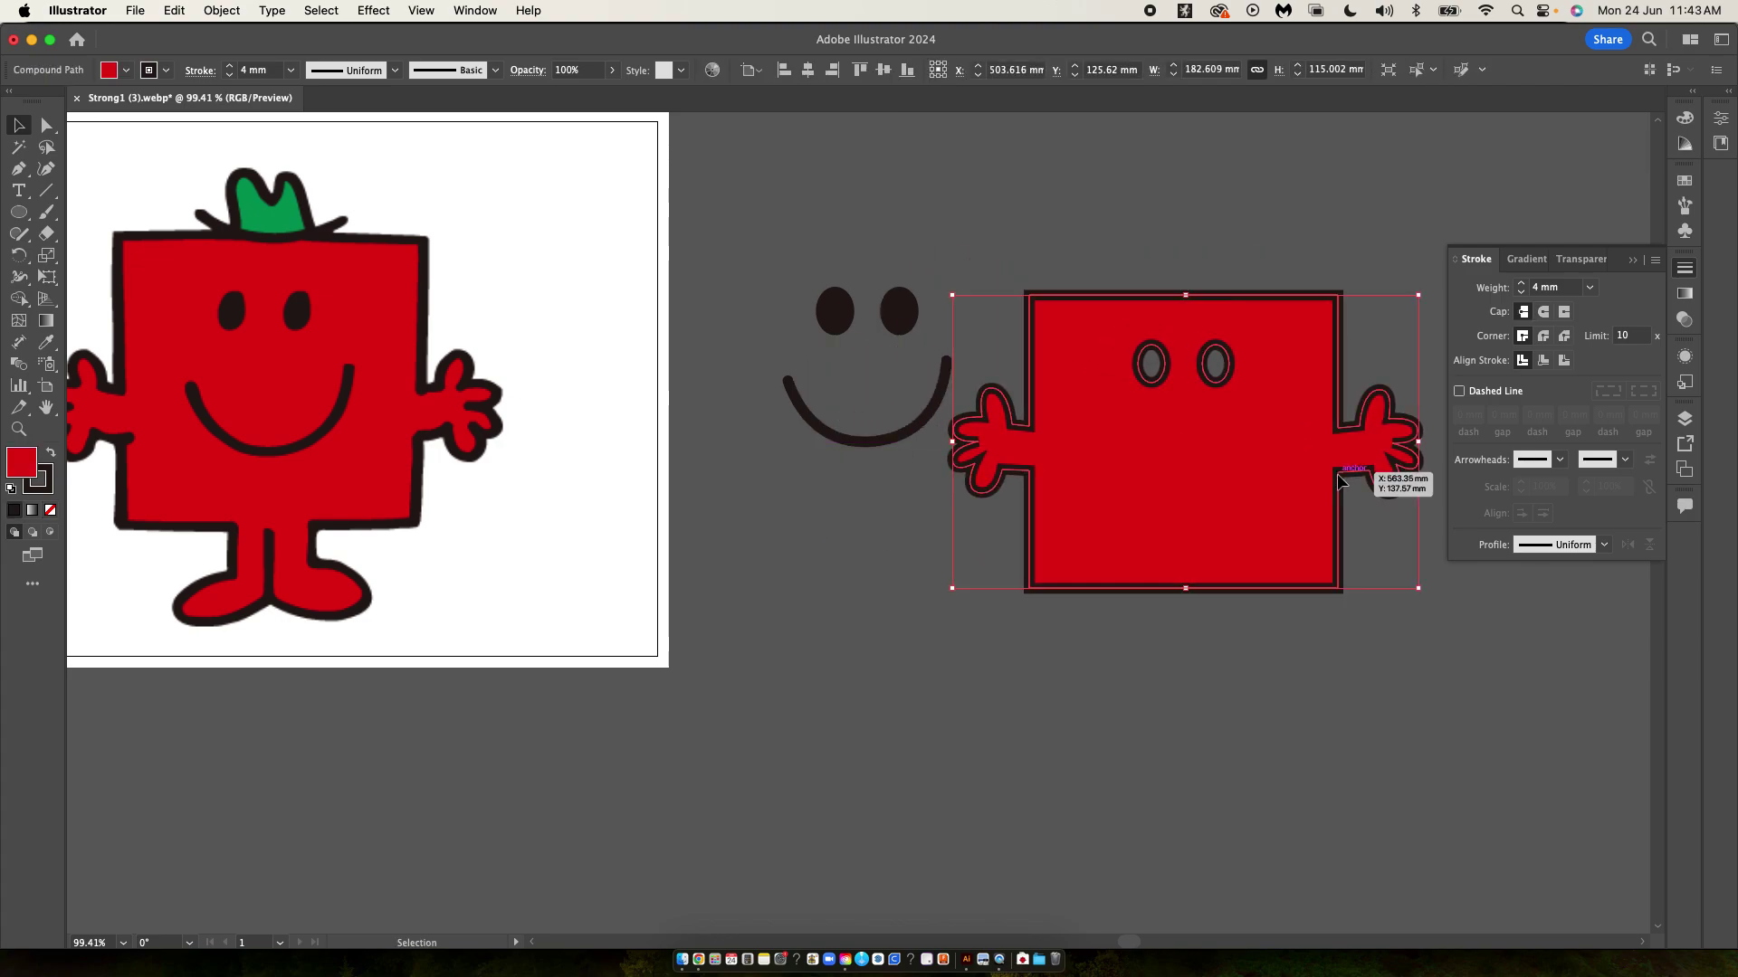
- Undo back to the white right hand and eyedrop the body's red fill and outline onto it
{"action": "key", "text": "super+z"}
{"action": "key", "text": "a"}
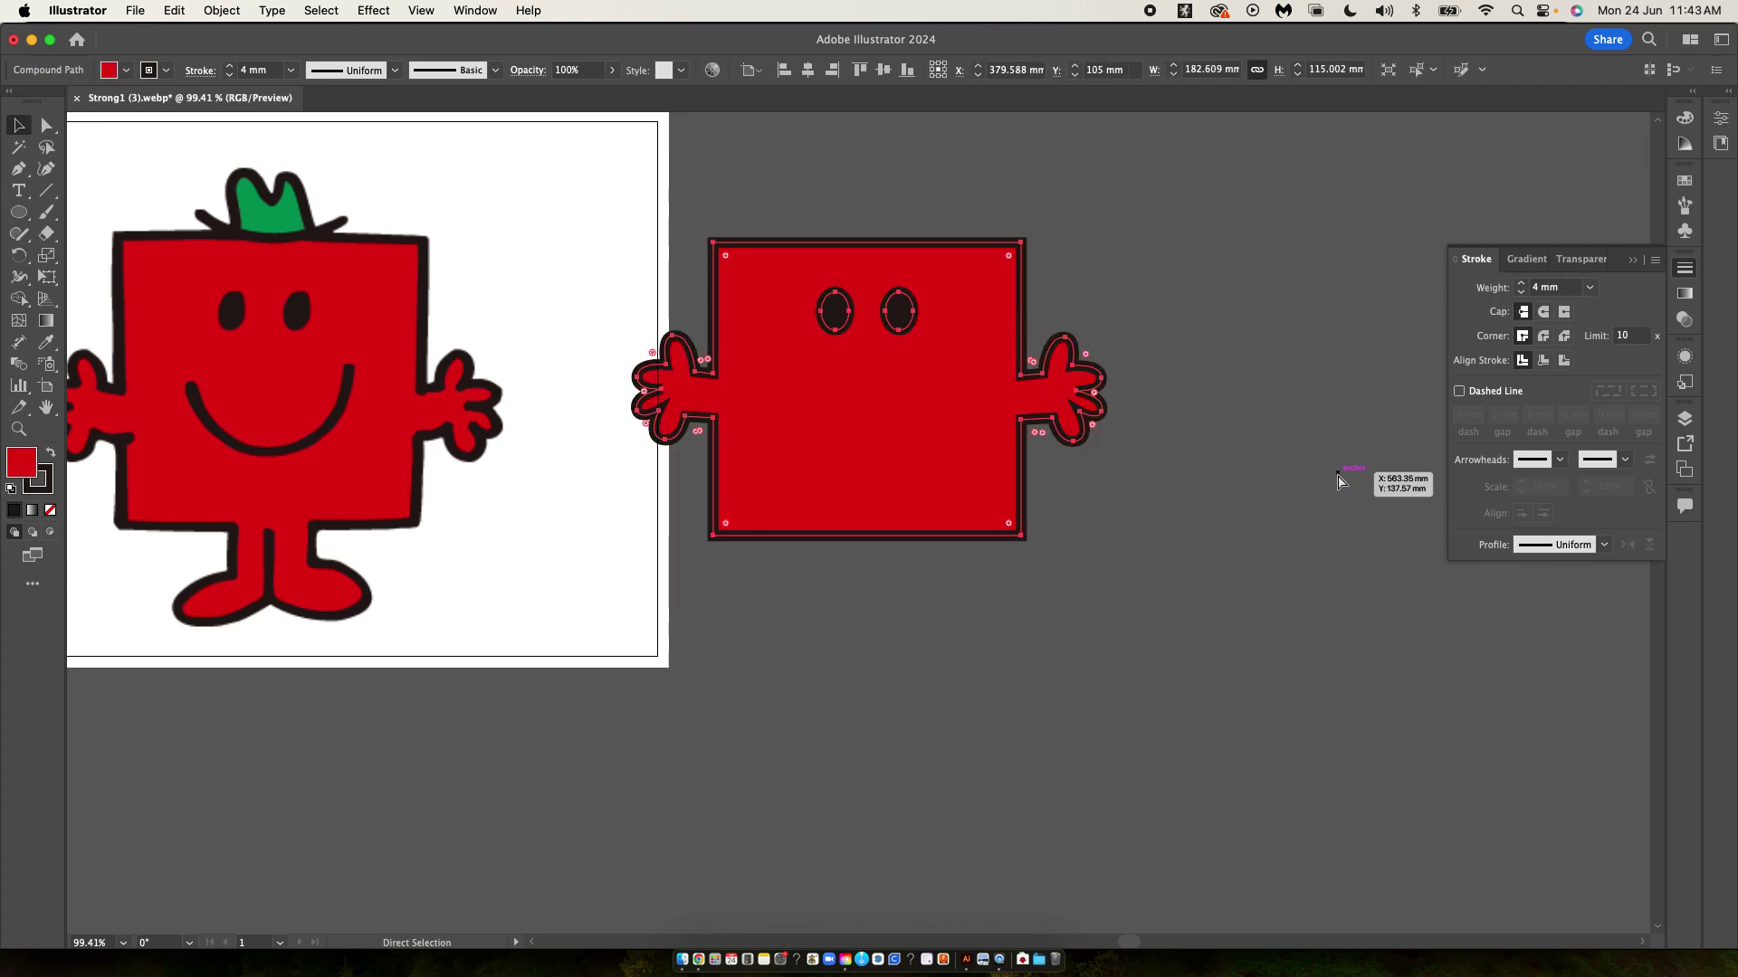
{"action": "key", "text": "super+a"}
{"action": "key", "text": "super+z"}
{"action": "key", "text": "i"}
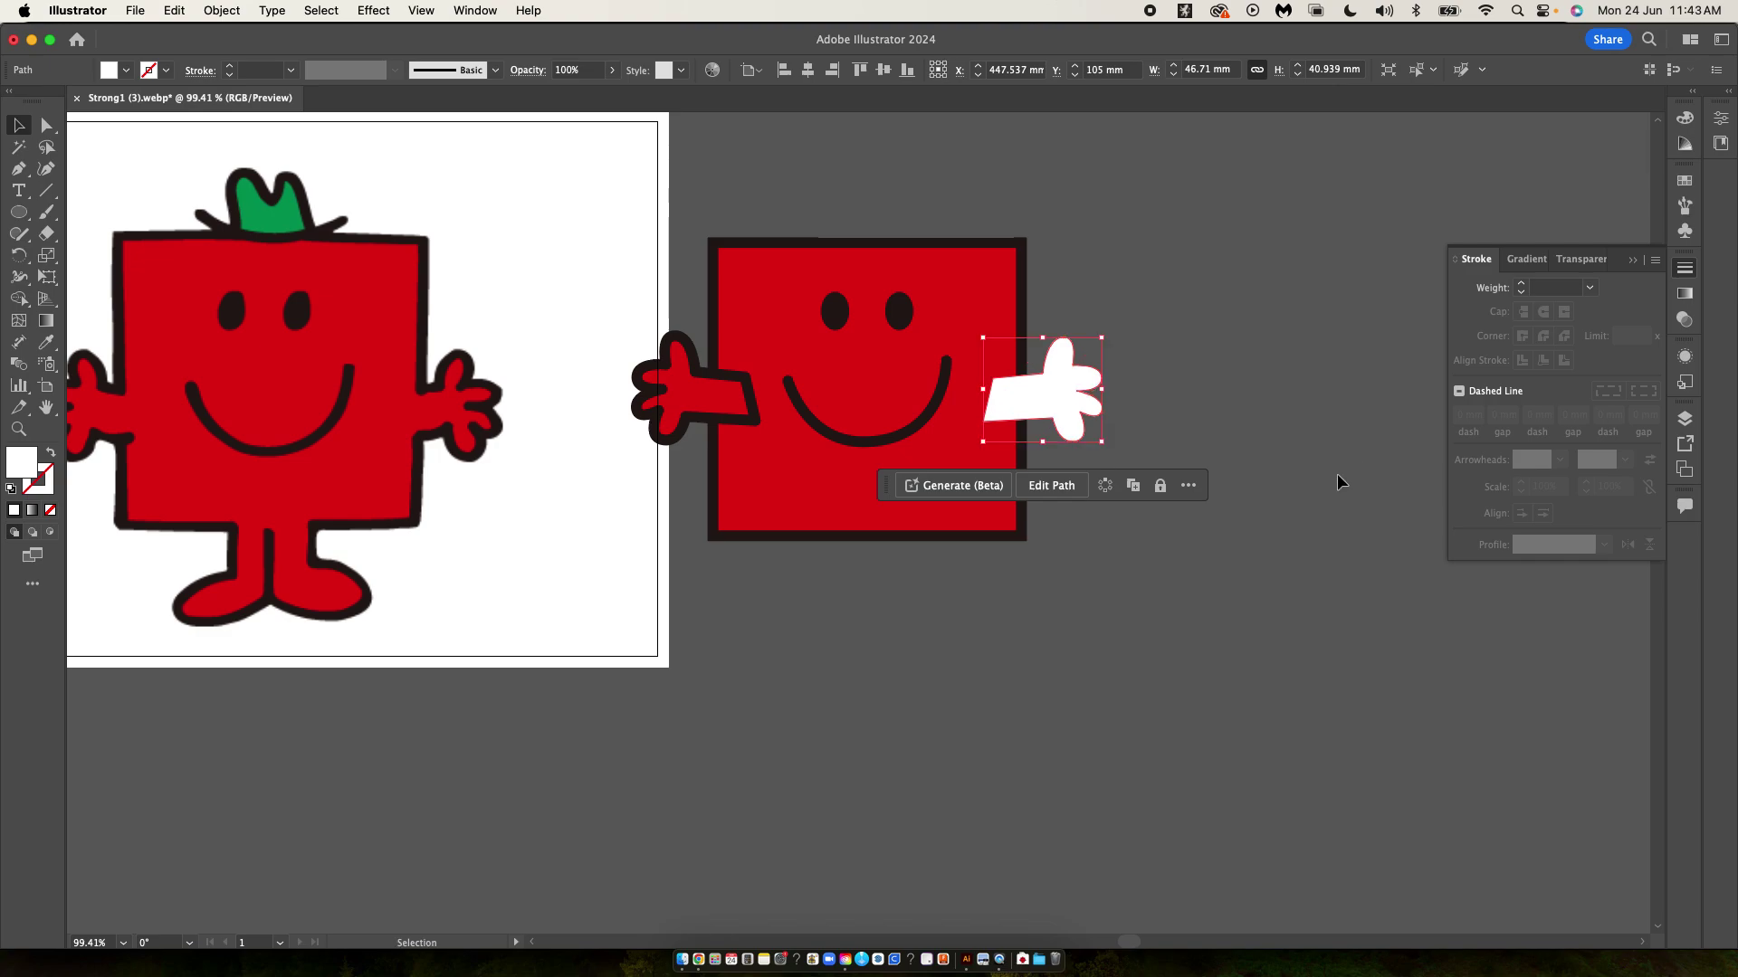
{"action": "left_click", "coordinate": [981, 438]}
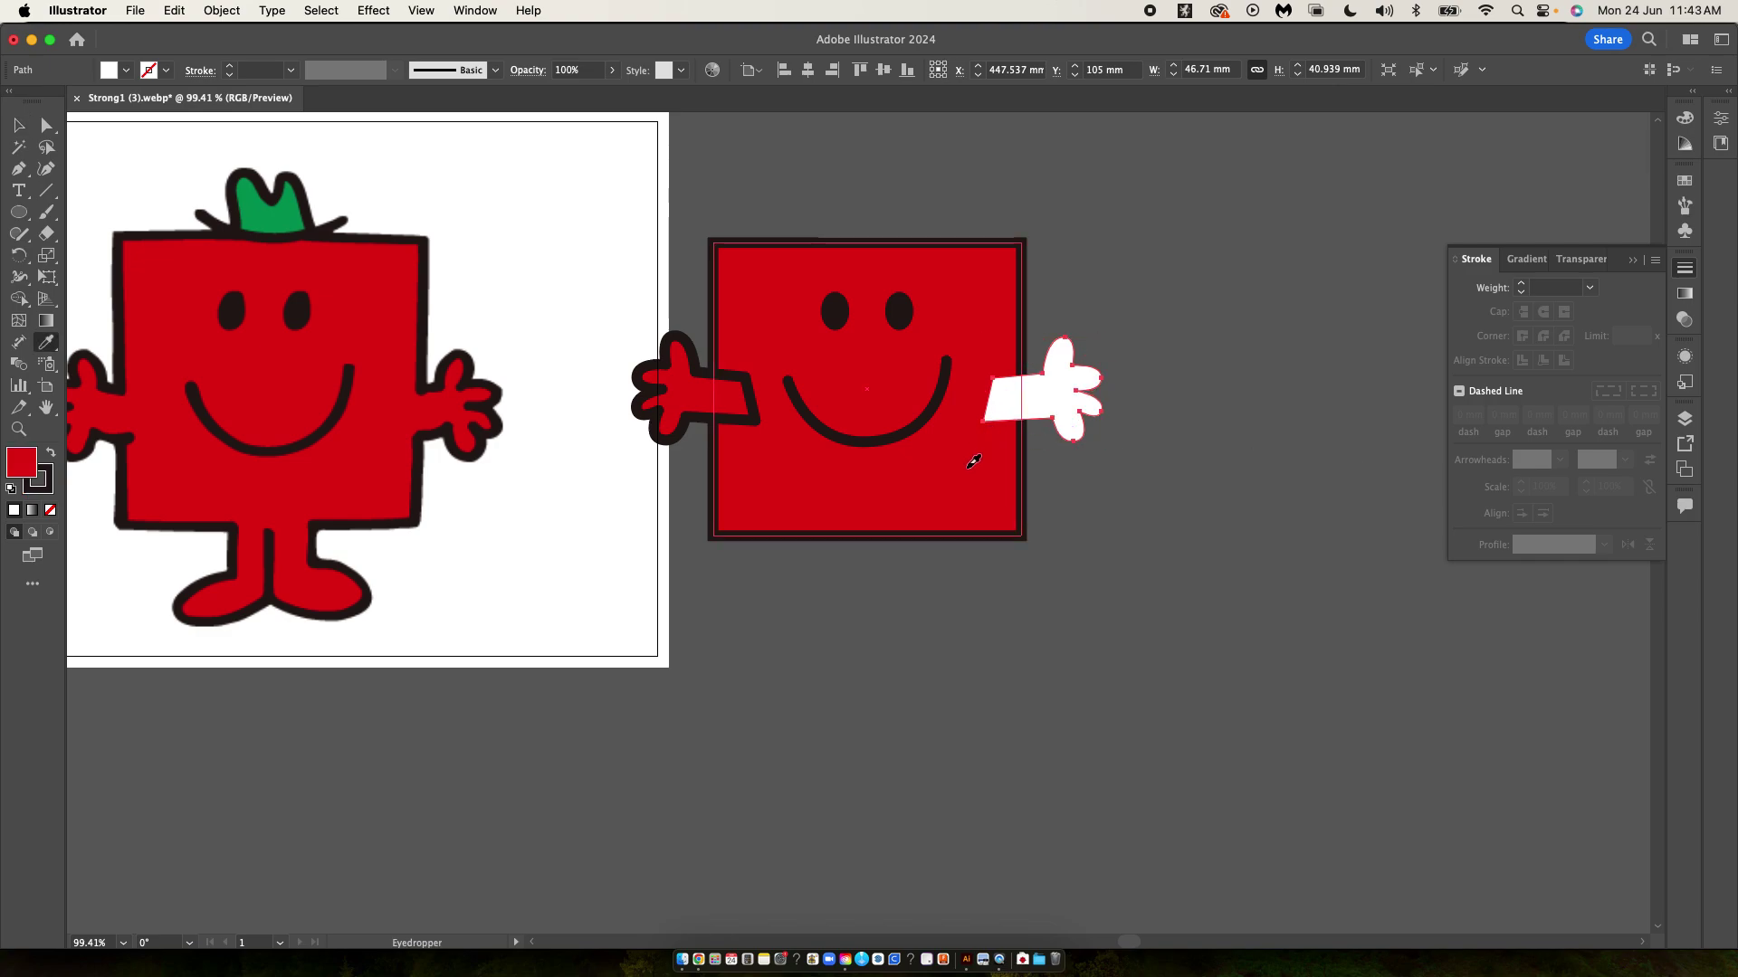
{"action": "key", "text": "v"}
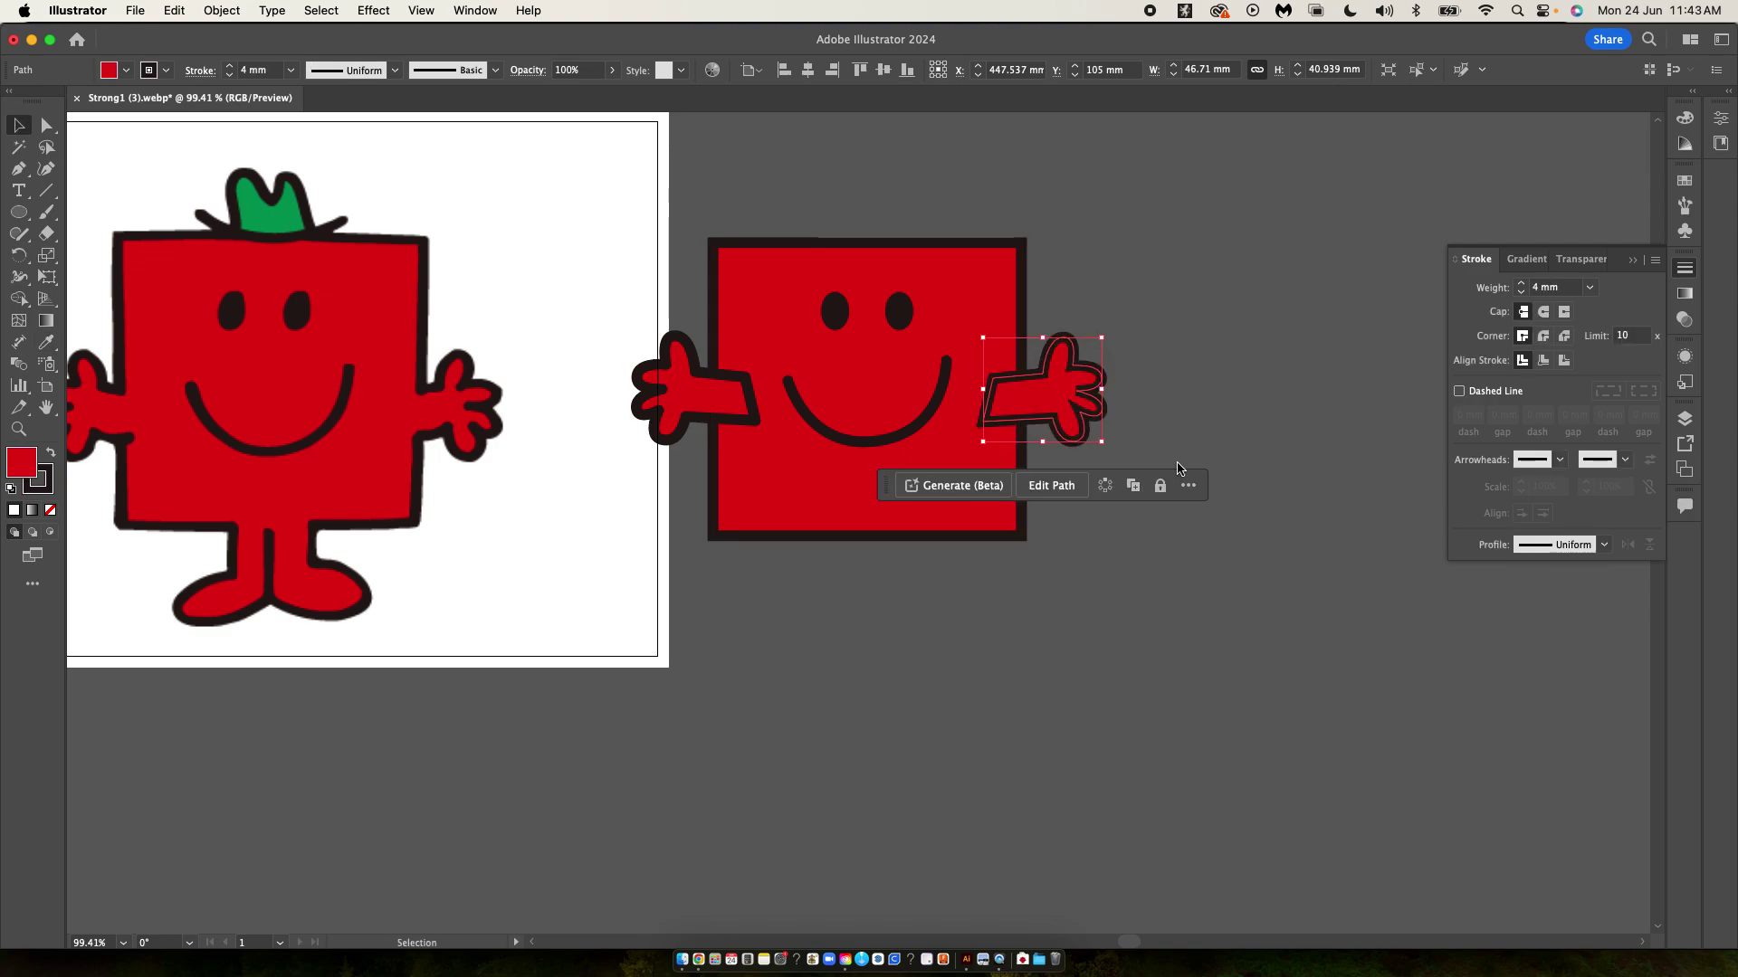
{"action": "left_click", "coordinate": [1182, 411]}
- Select the square and both hands and fuse them with Shape Builder
{"action": "left_click_drag", "start_coordinate": [1182, 411], "coordinate": [1051, 391]}
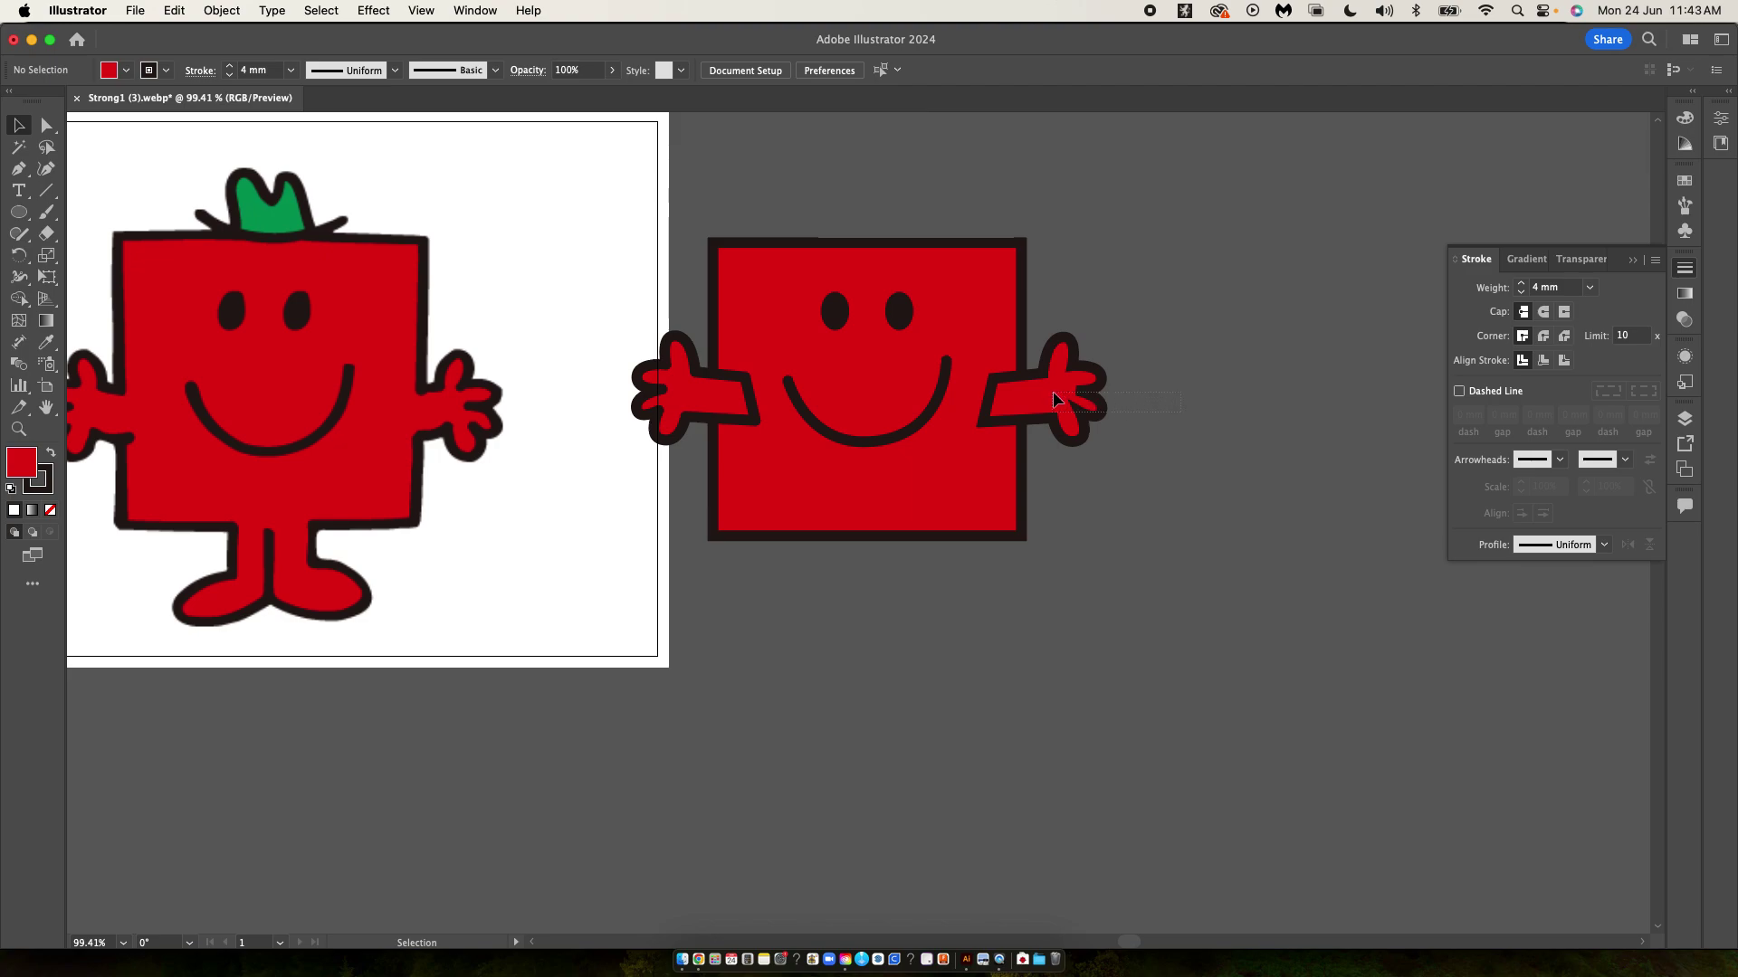
{"action": "left_click_drag", "start_coordinate": [974, 334], "coordinate": [975, 334]}
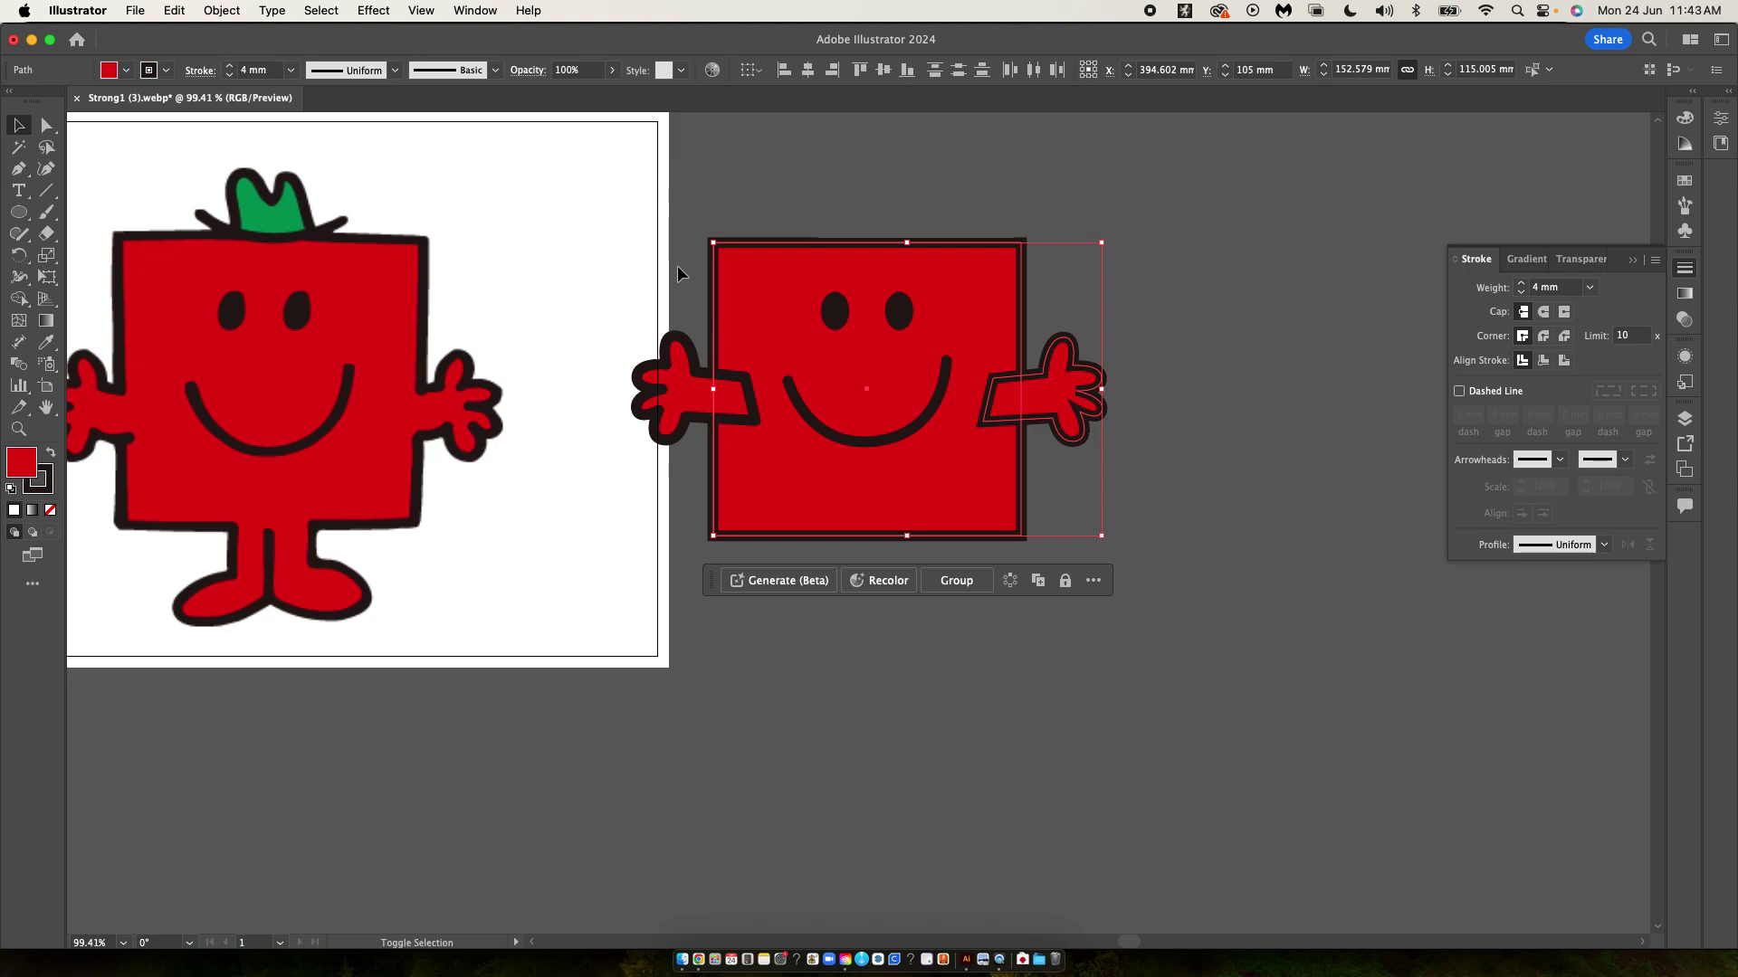
{"action": "left_click", "coordinate": [688, 424], "text": "shift"}
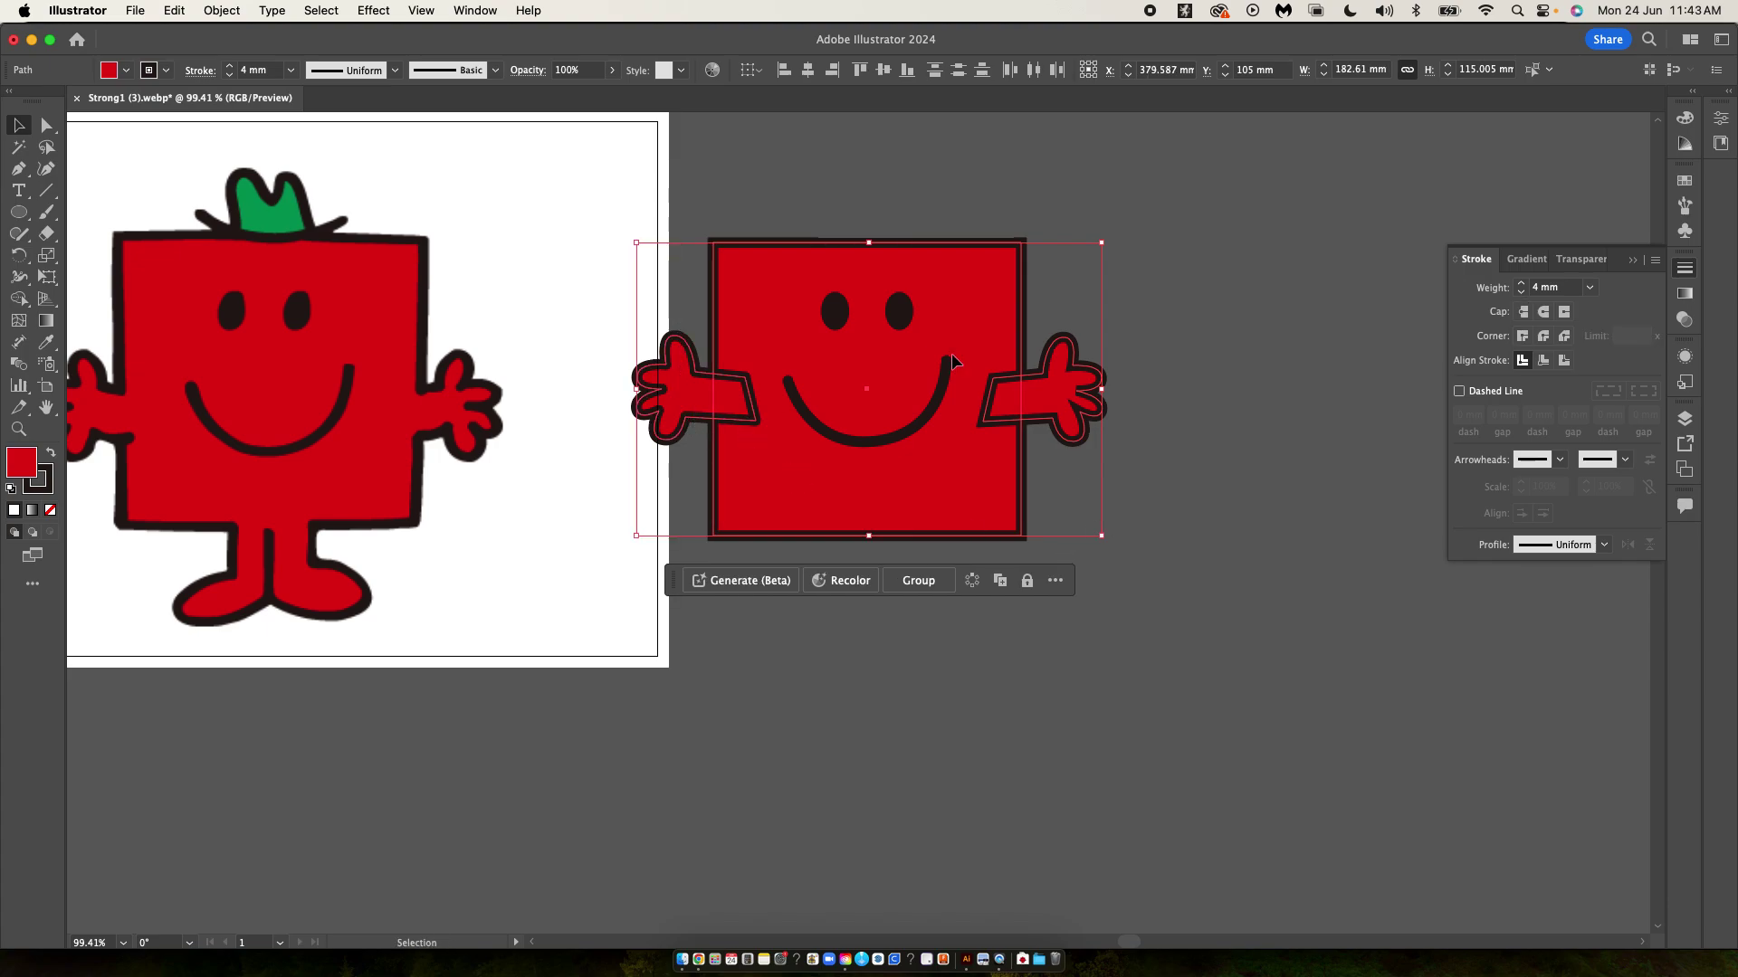
{"action": "key", "text": "shift+m"}
{"action": "mouse_move", "coordinate": [1159, 410]}
{"action": "left_mouse_down"}
{"action": "mouse_move", "coordinate": [781, 395]}
{"action": "mouse_move", "coordinate": [630, 417]}
{"action": "left_mouse_up"}
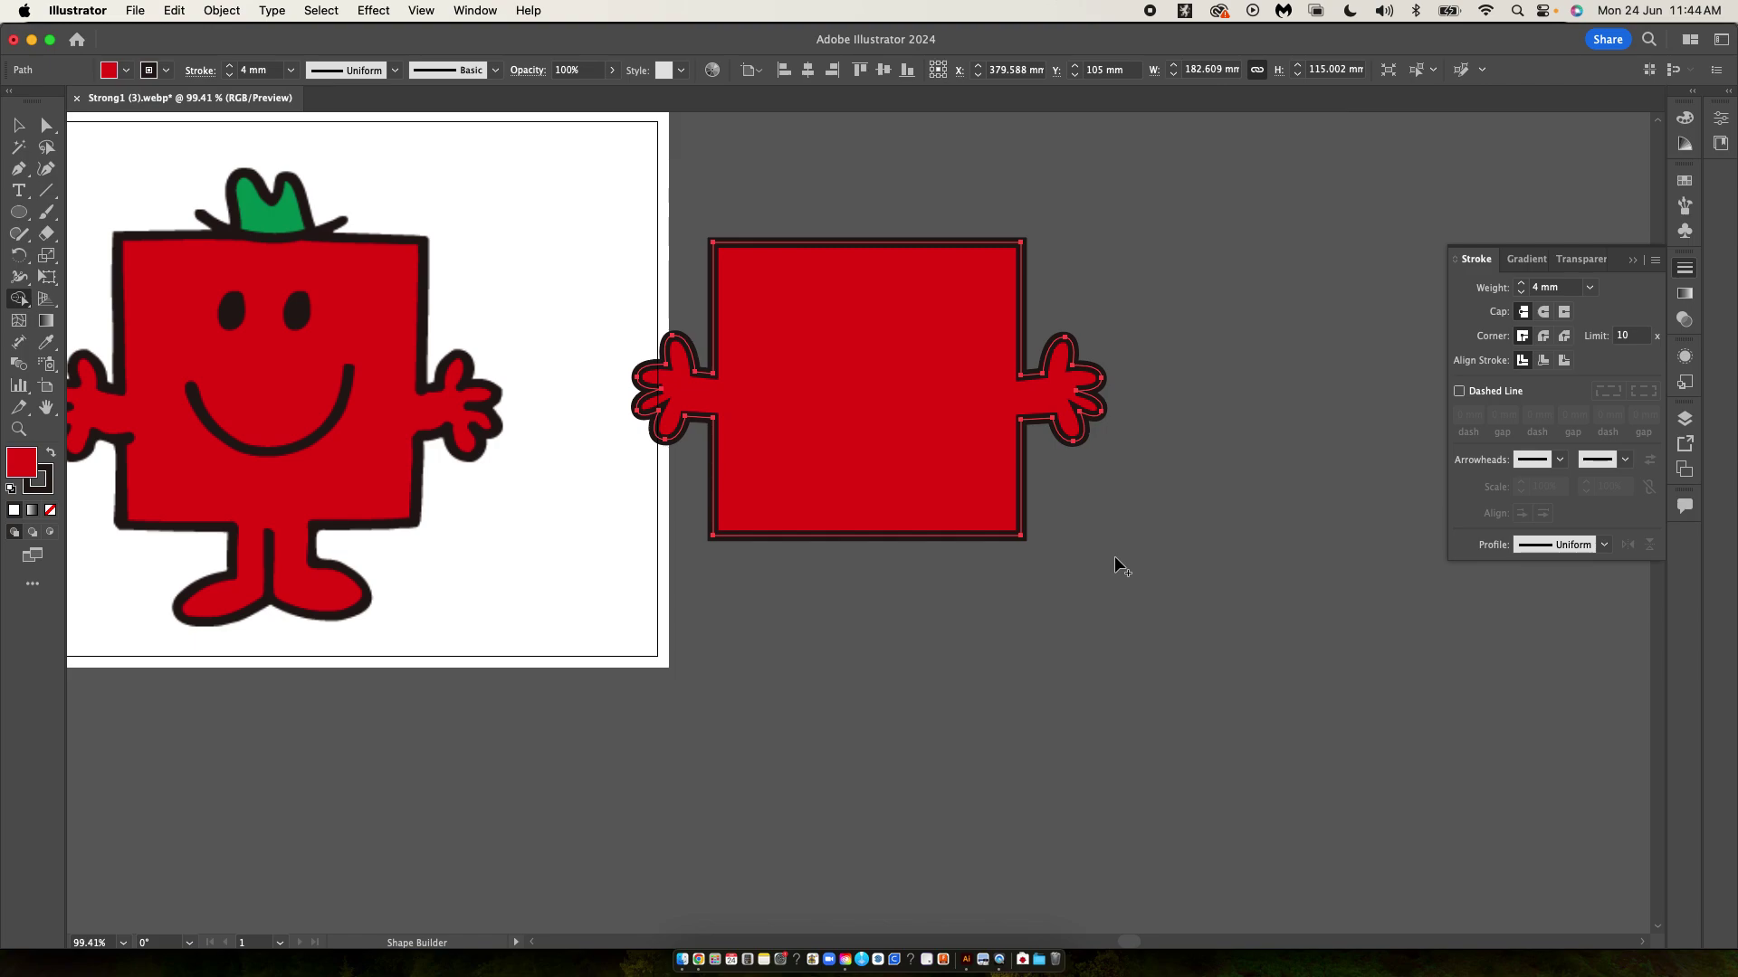
- Delete the merged red body and undo so the eyes and smile sit in front, then deselect
{"action": "key", "text": "Delete"}
{"action": "key", "text": "v"}
{"action": "key", "text": "shift+m"}
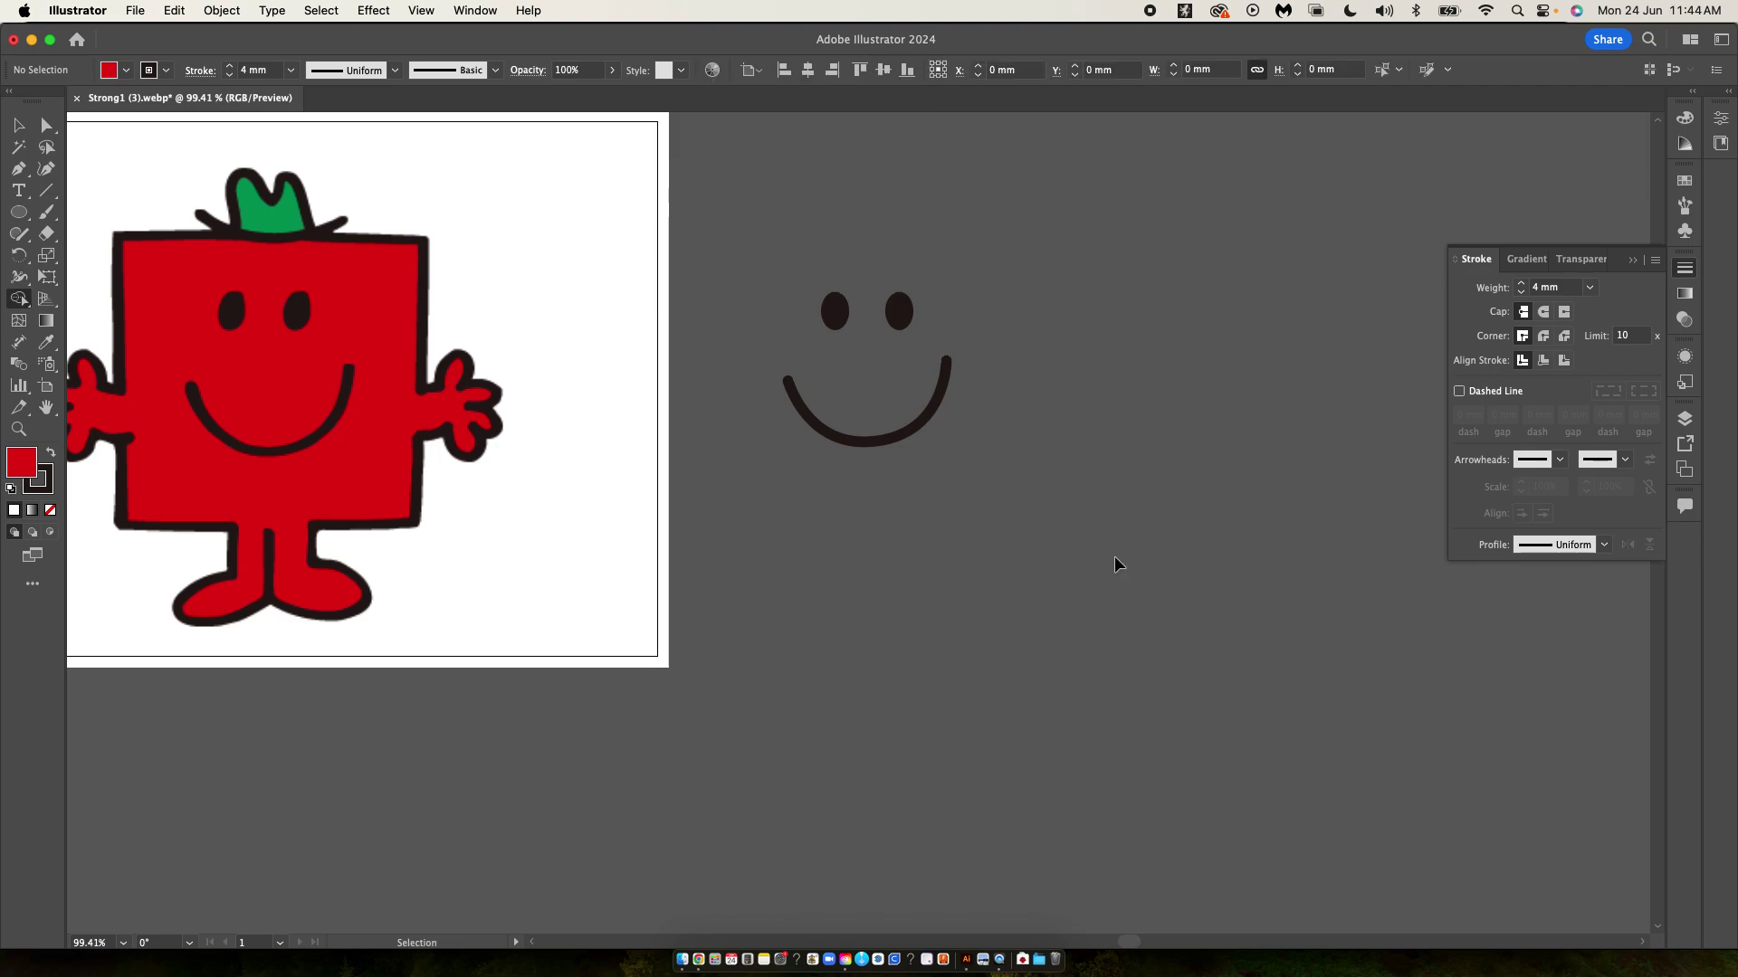
{"action": "key", "text": "super+z"}
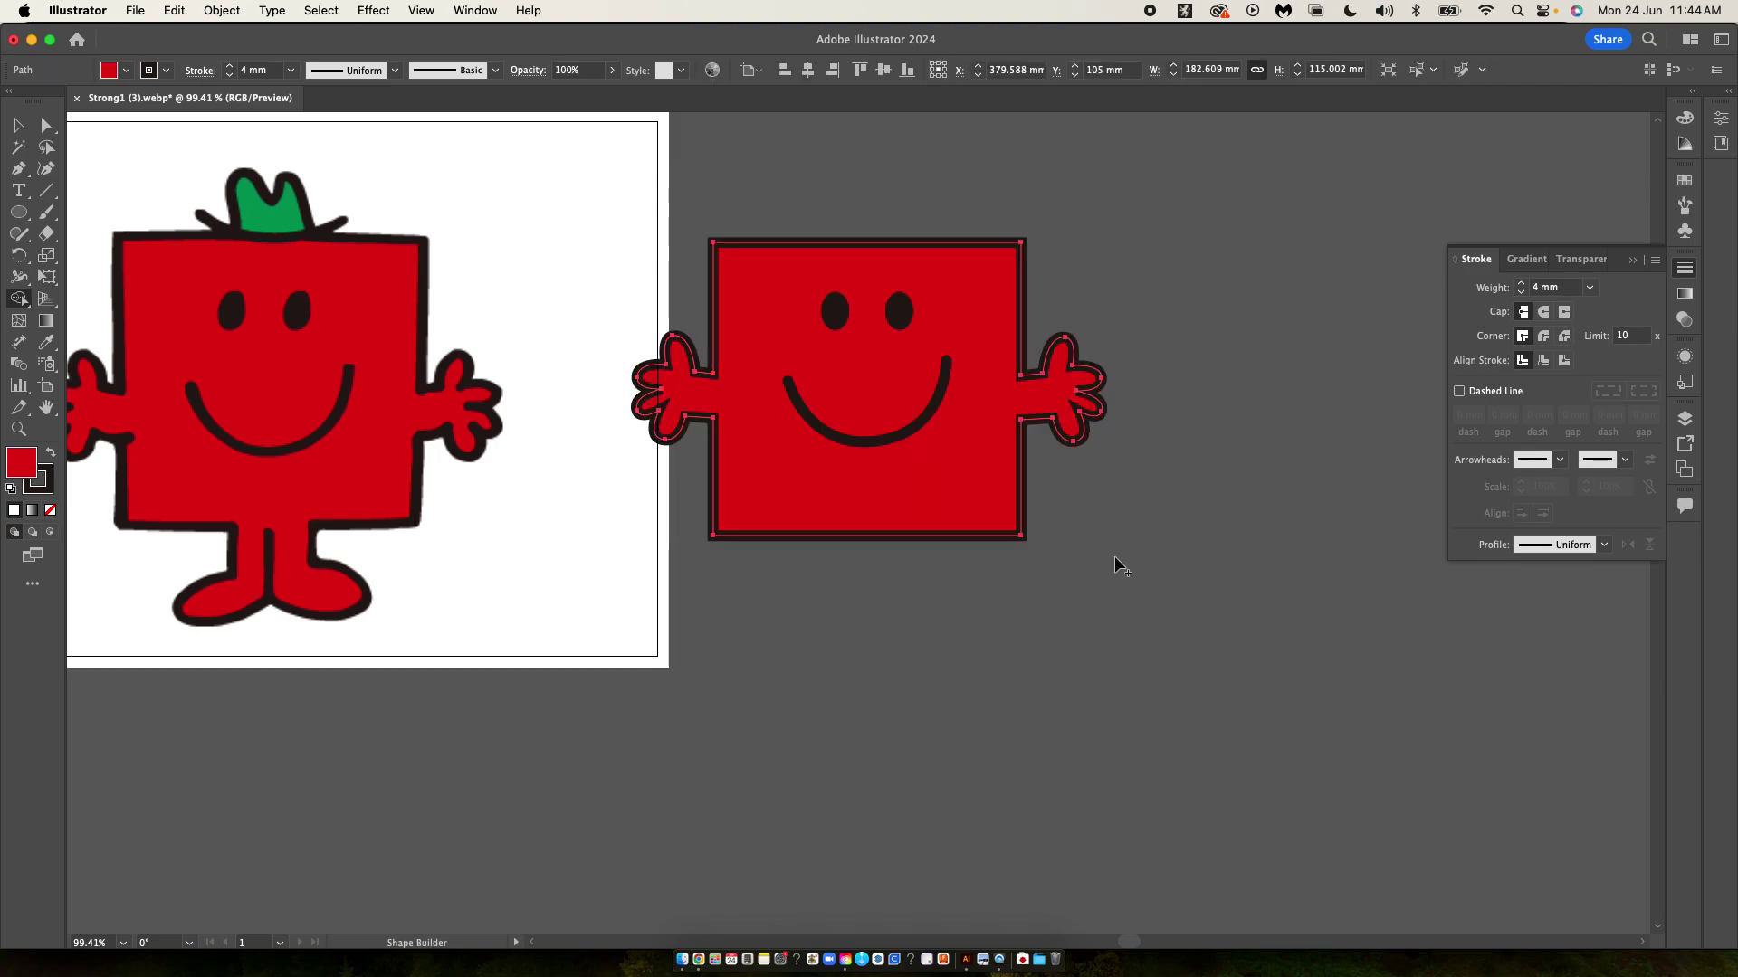
{"action": "key", "text": "v"}
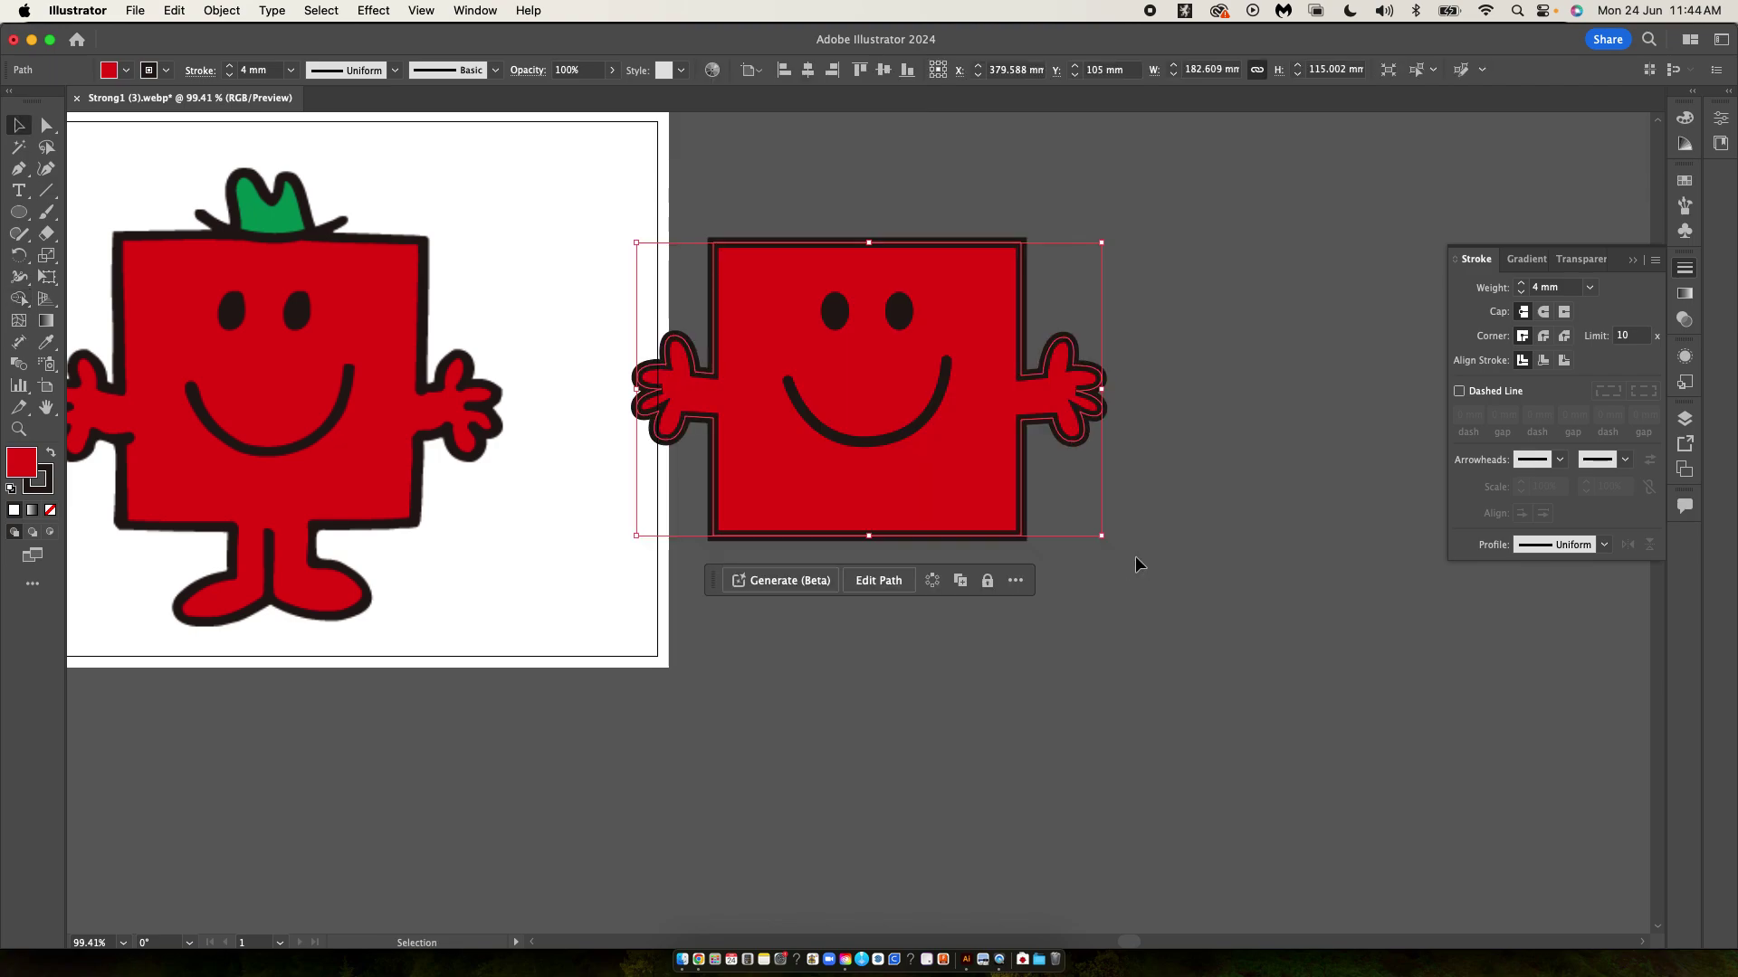
{"action": "left_click", "coordinate": [1135, 558]}
{"action": "scroll", "coordinate": [306, 628], "scroll_direction": "left", "scroll_amount": 5}
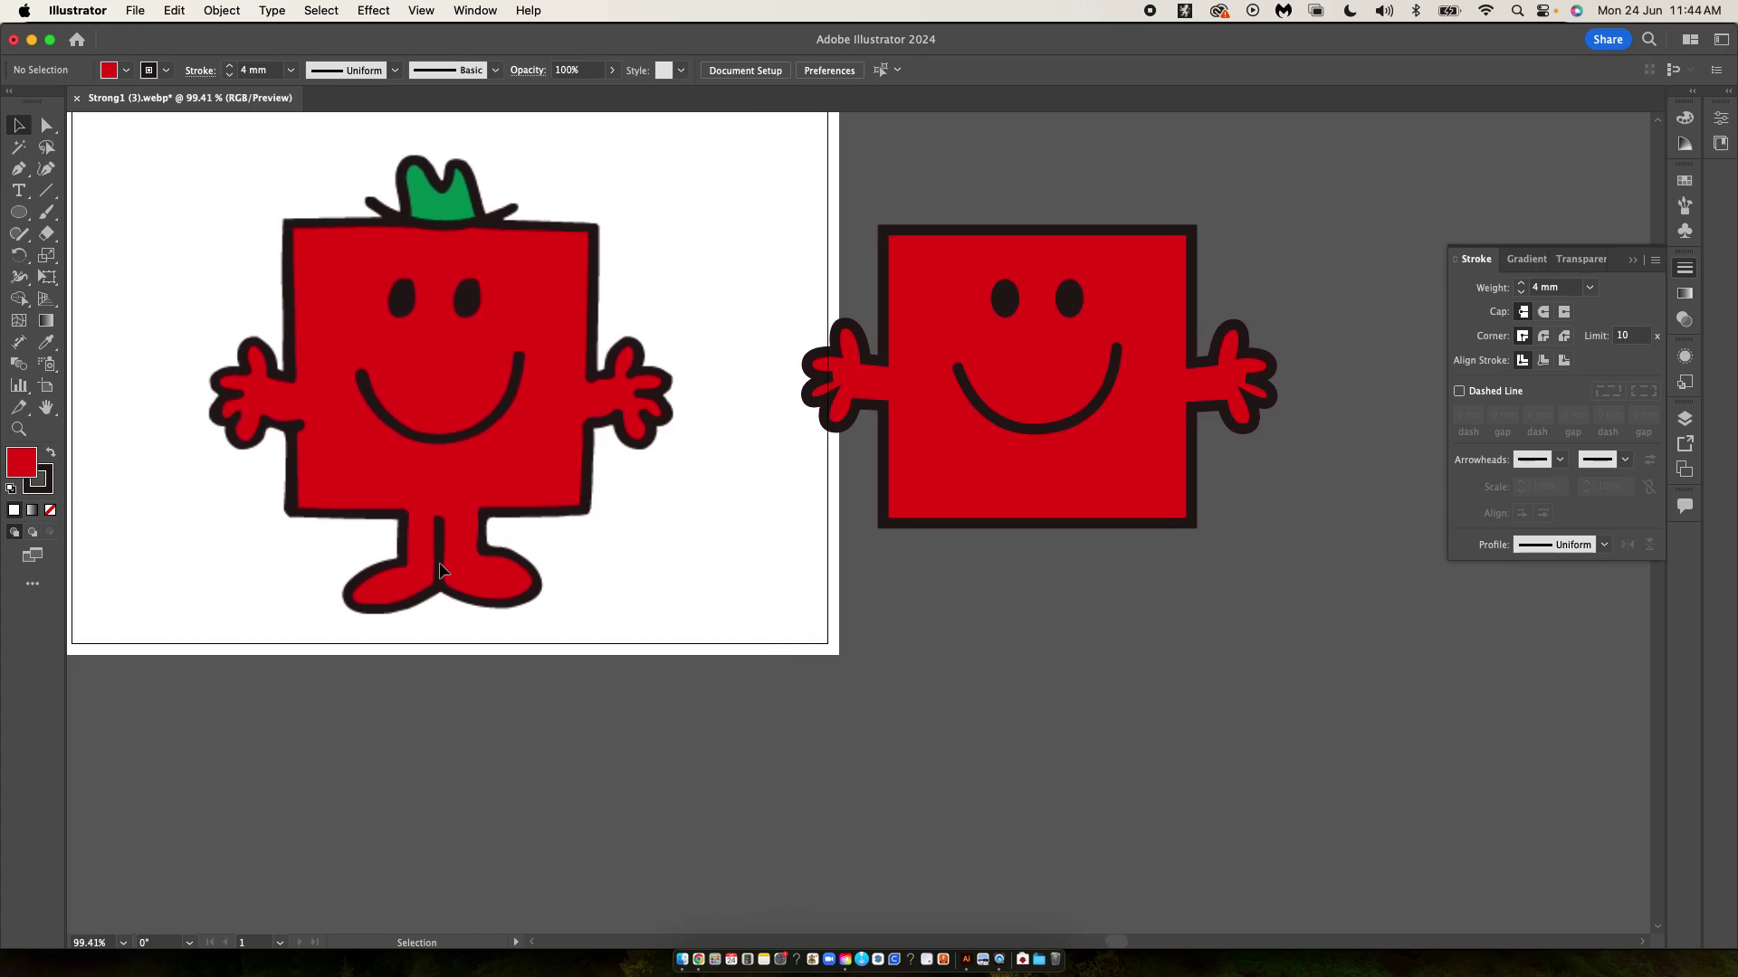
{"action": "scroll", "coordinate": [444, 565], "scroll_direction": "up", "scroll_amount": 5}
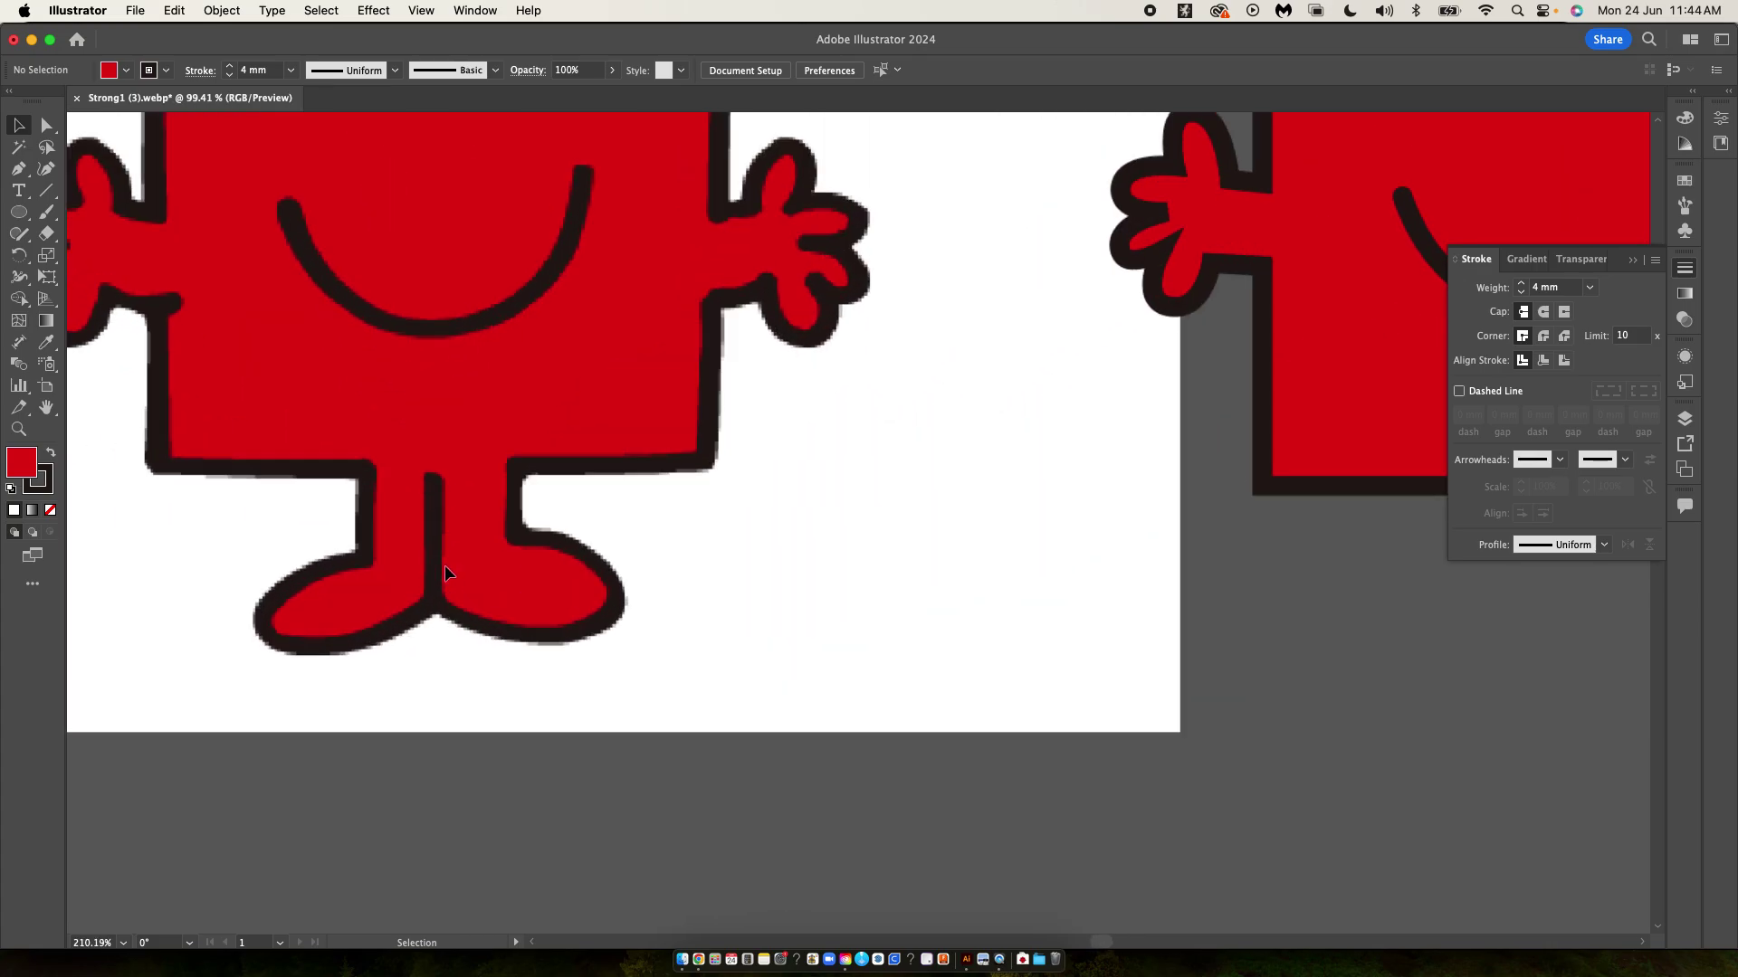
- Trace a closed, angular Pen outline around the reference's left leg and foot
{"action": "key", "text": "p"}
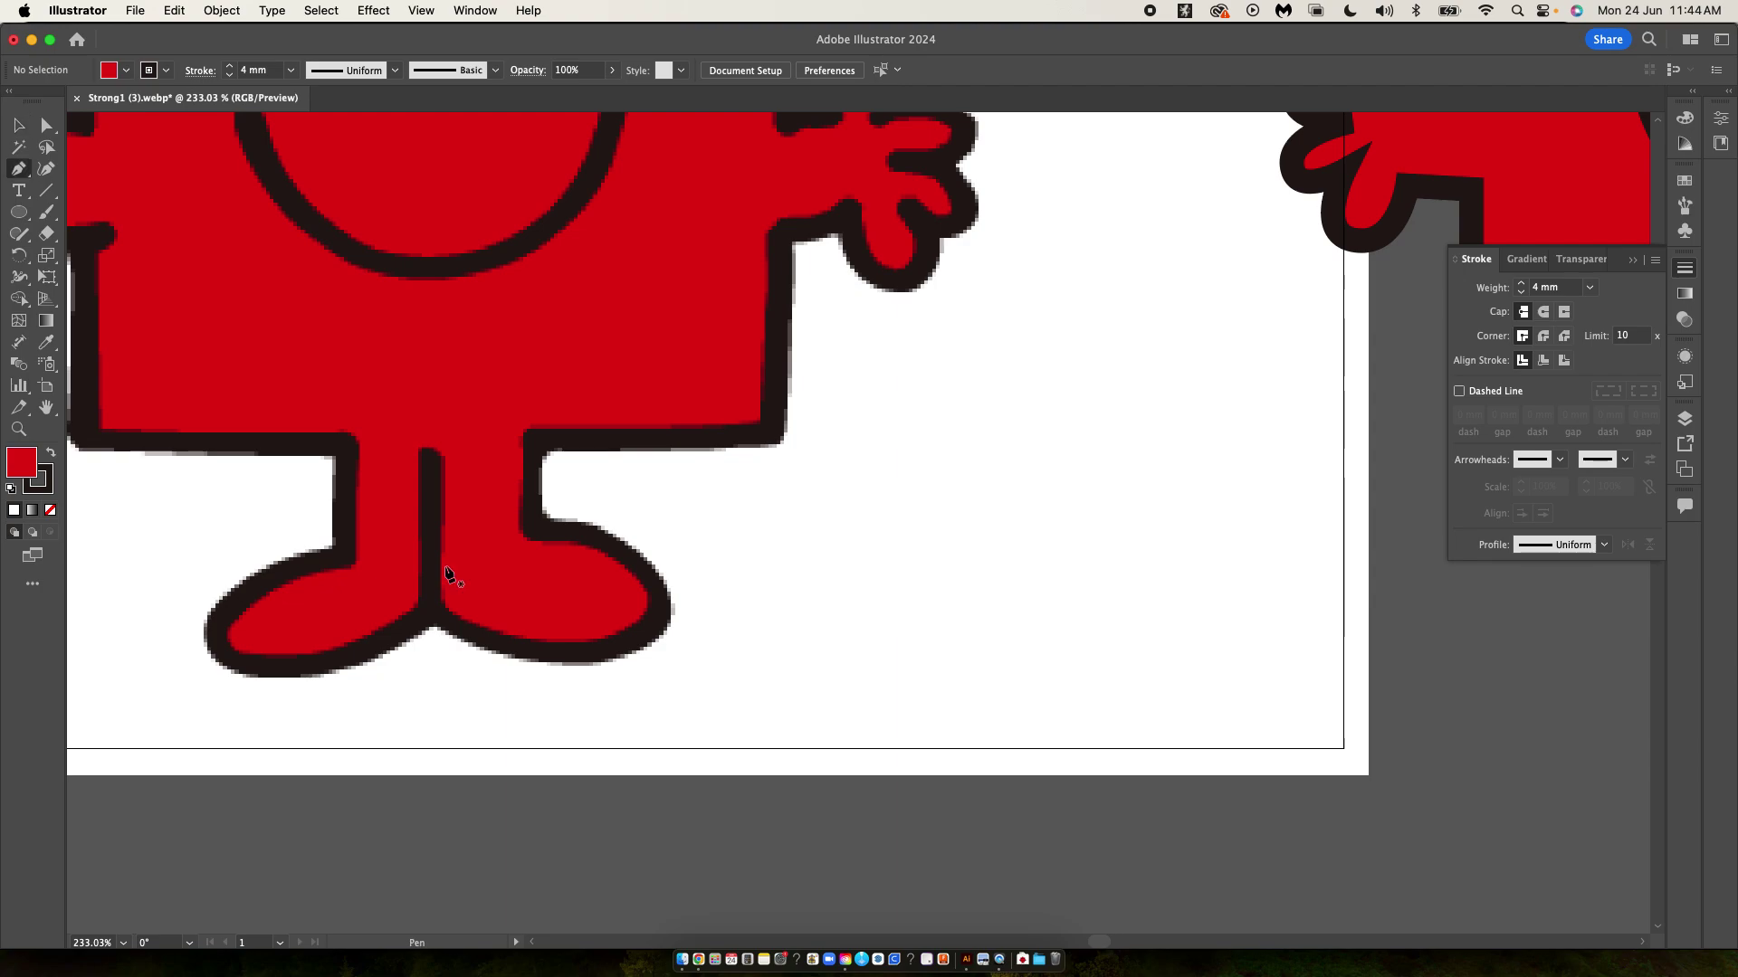
{"action": "left_click", "coordinate": [344, 346]}
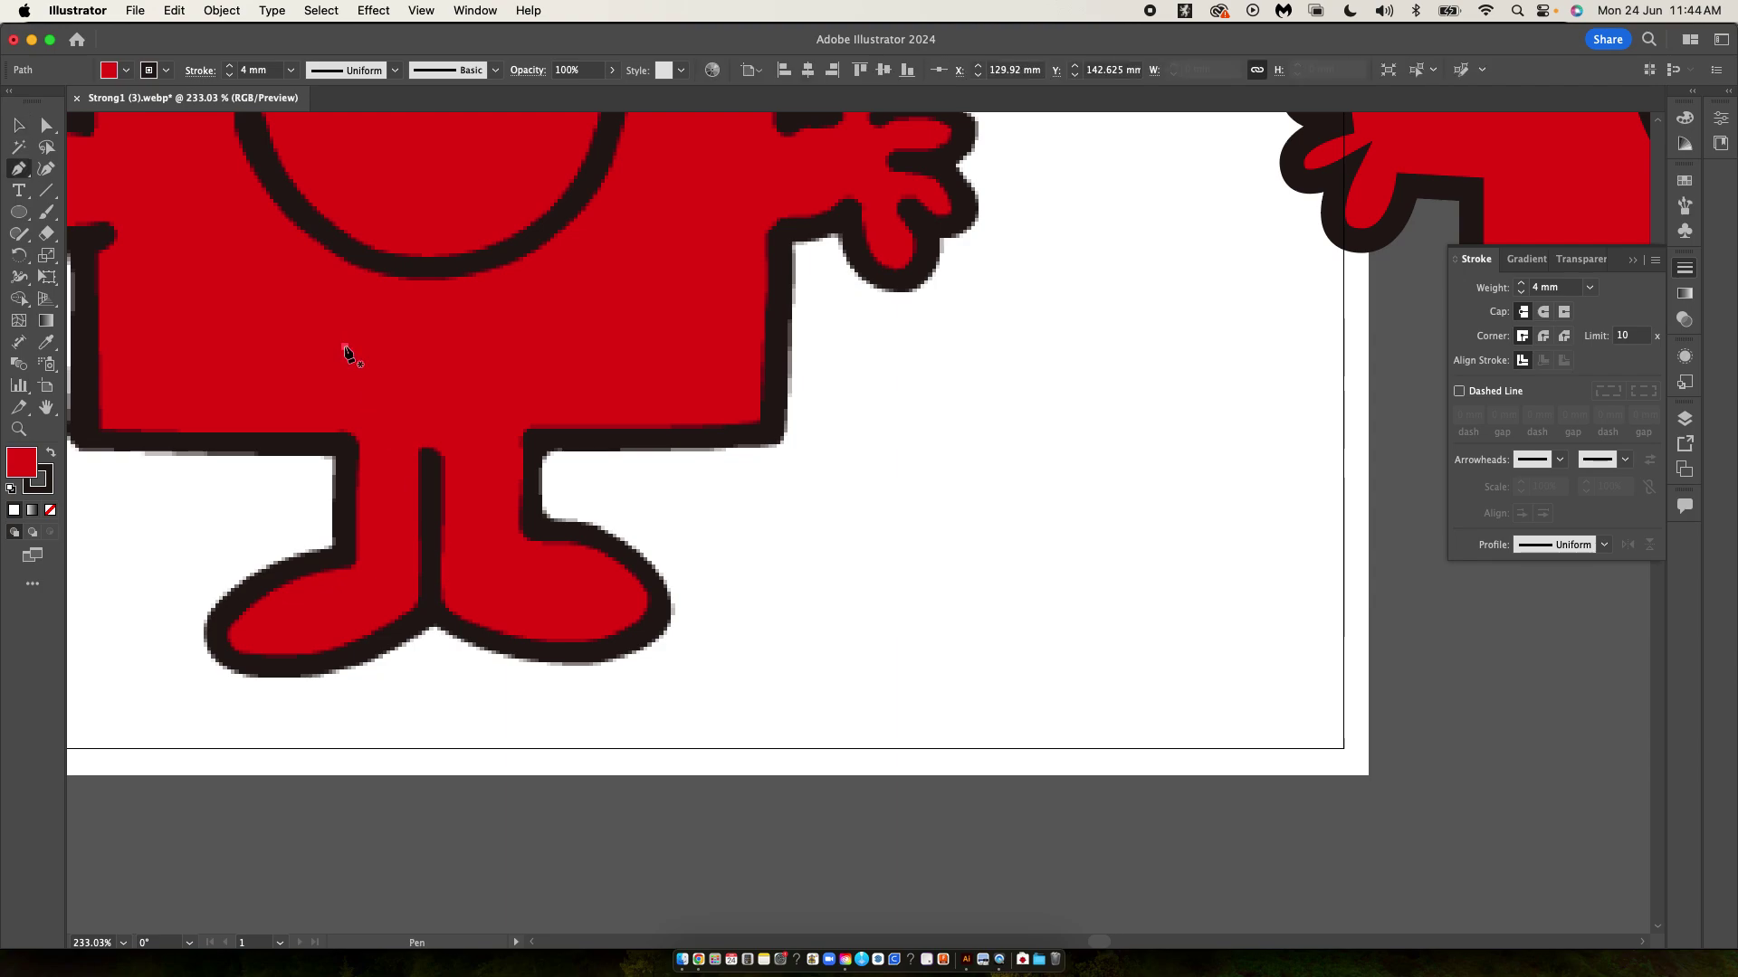
{"action": "left_click", "coordinate": [344, 557]}
{"action": "left_click", "coordinate": [215, 635]}
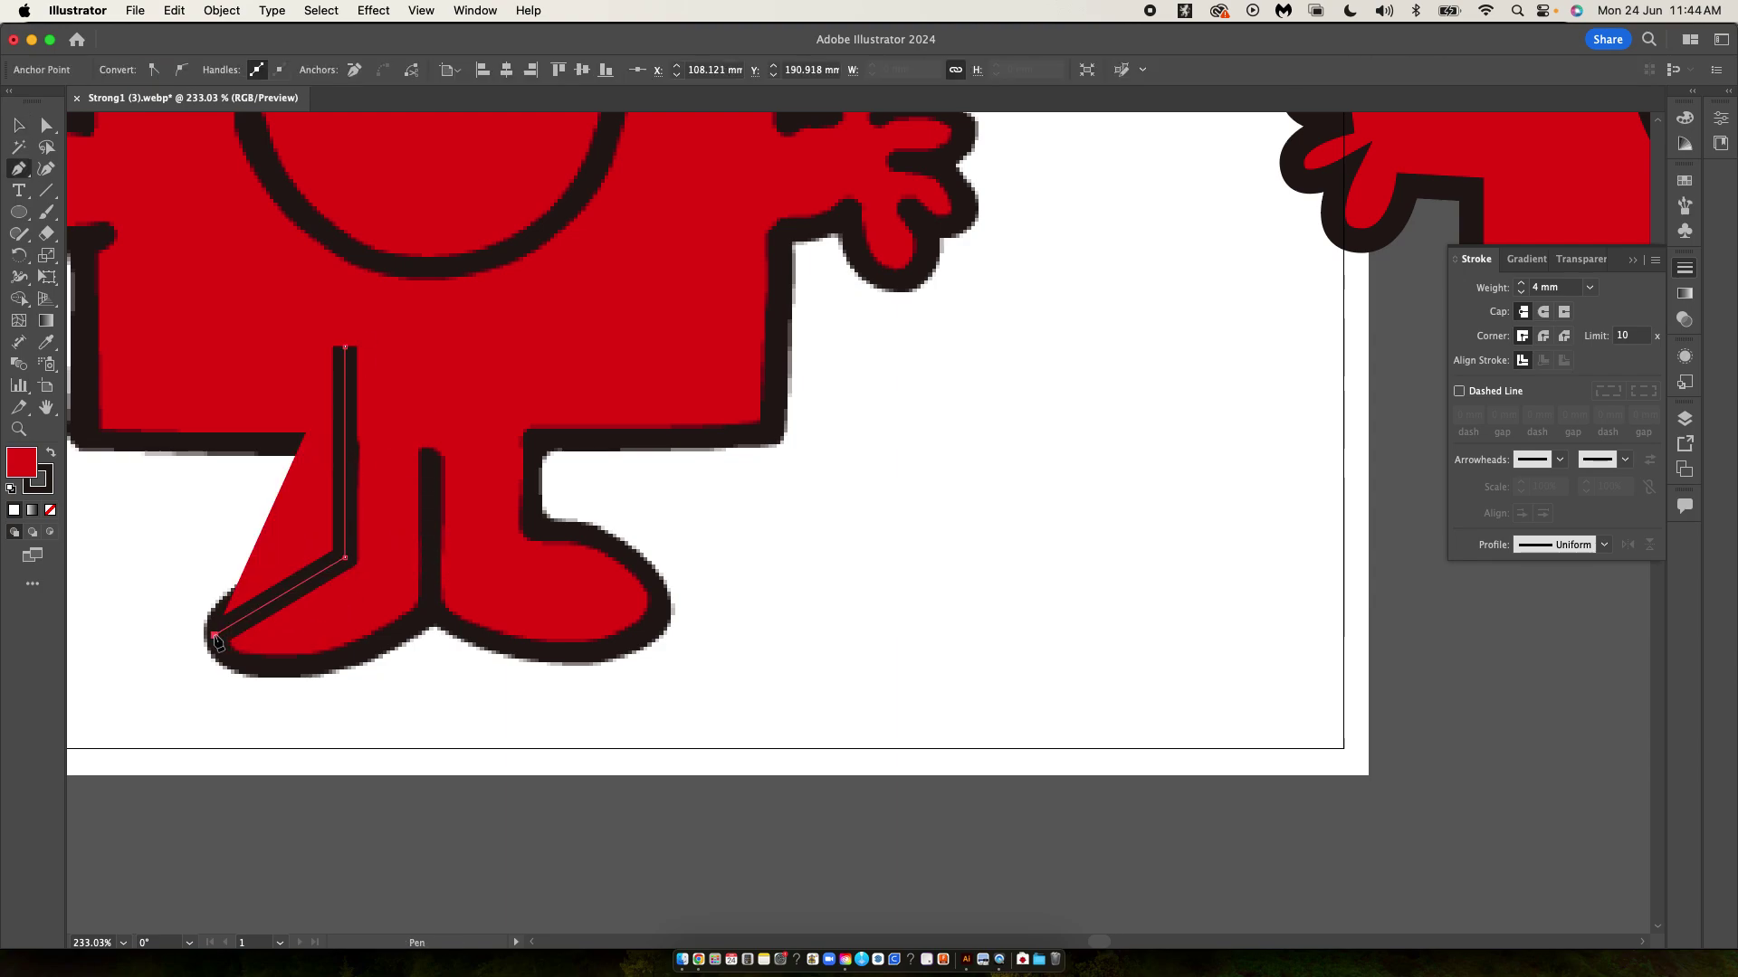
{"action": "left_click", "coordinate": [428, 614]}
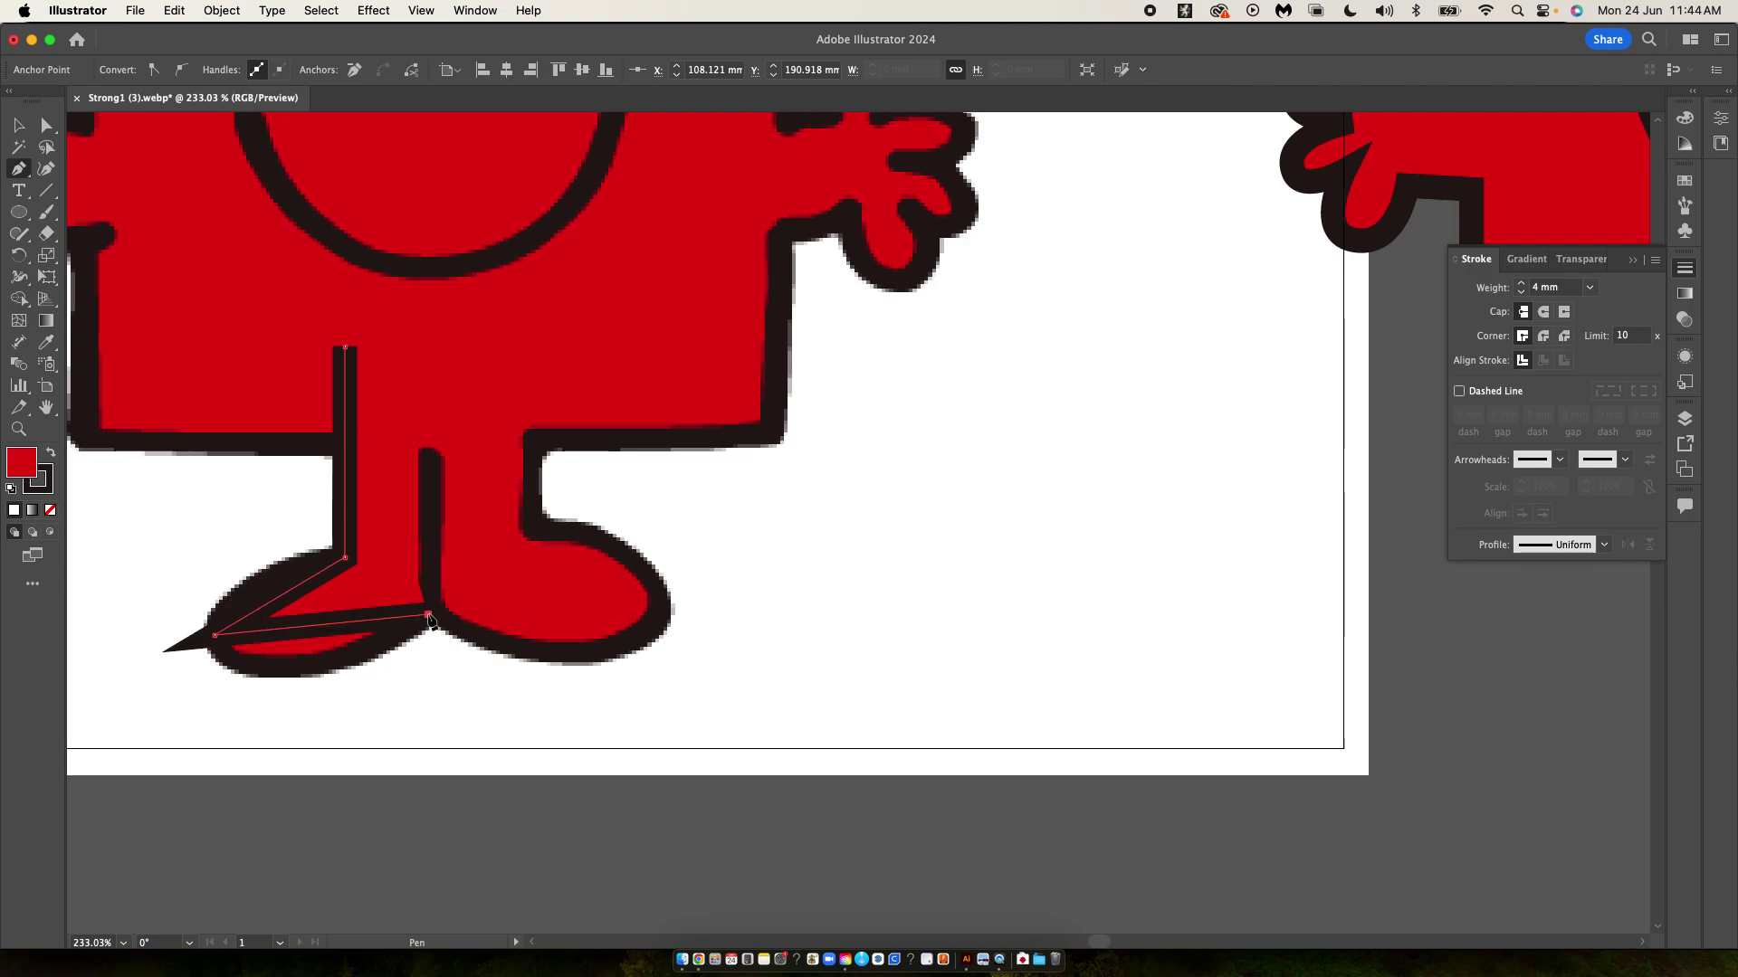
{"action": "left_click", "coordinate": [428, 359]}
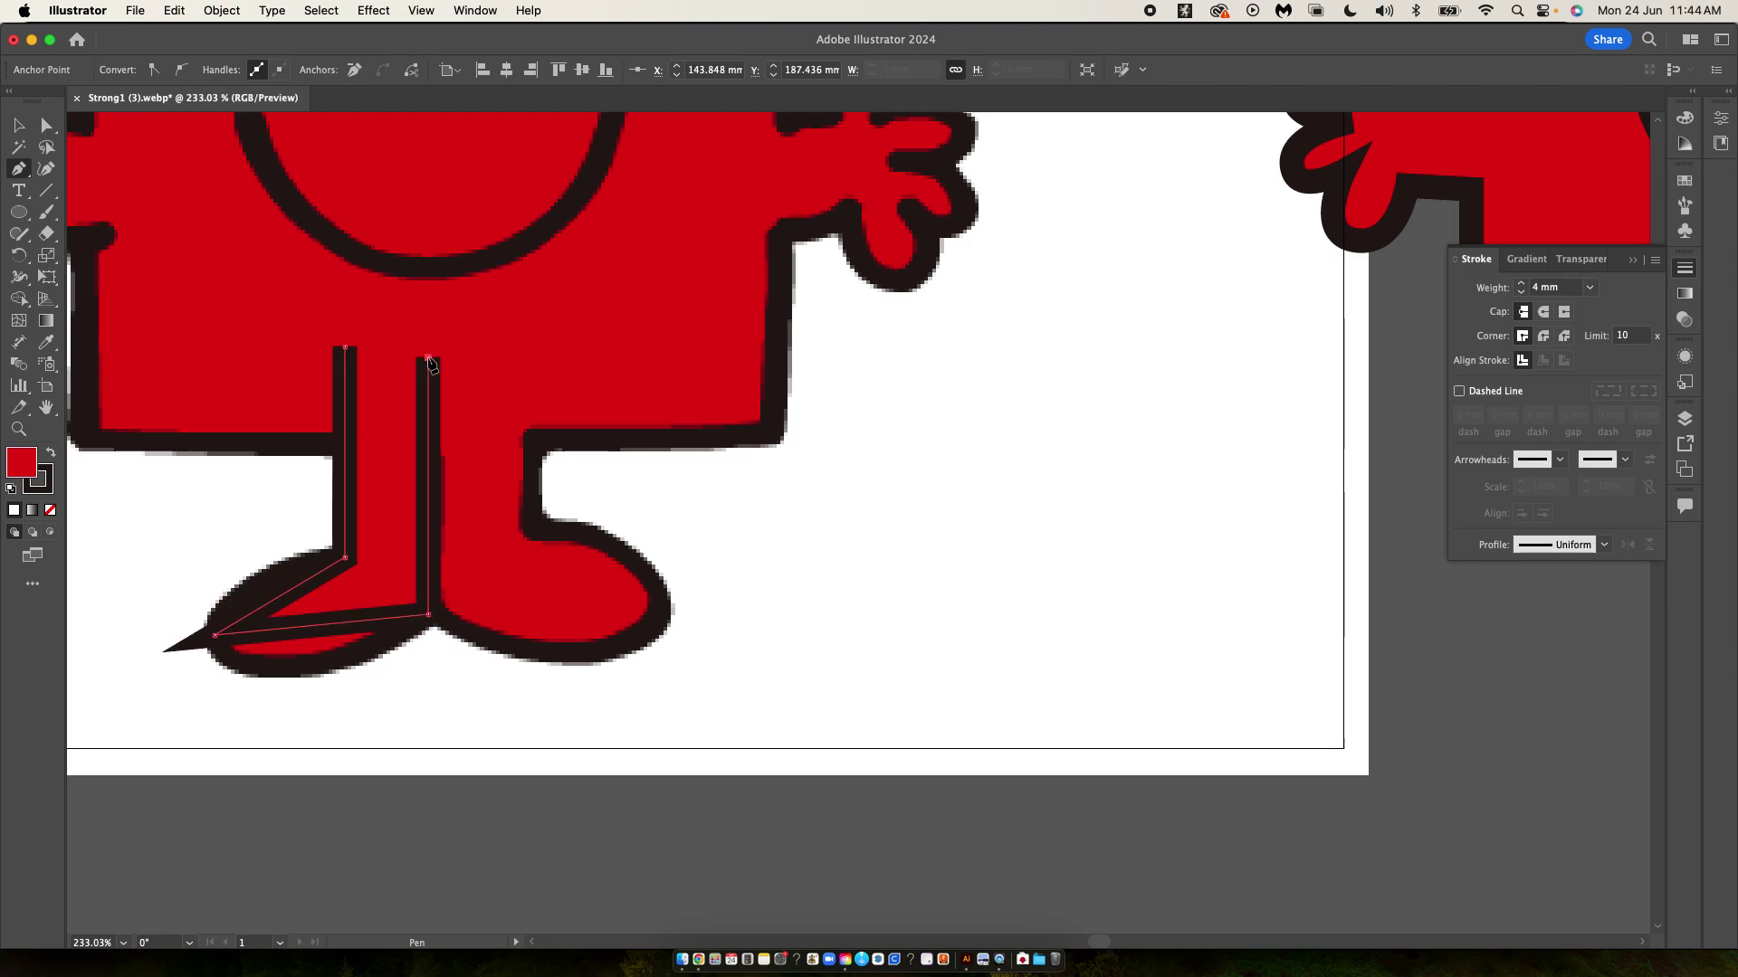
{"action": "left_click", "coordinate": [344, 346]}
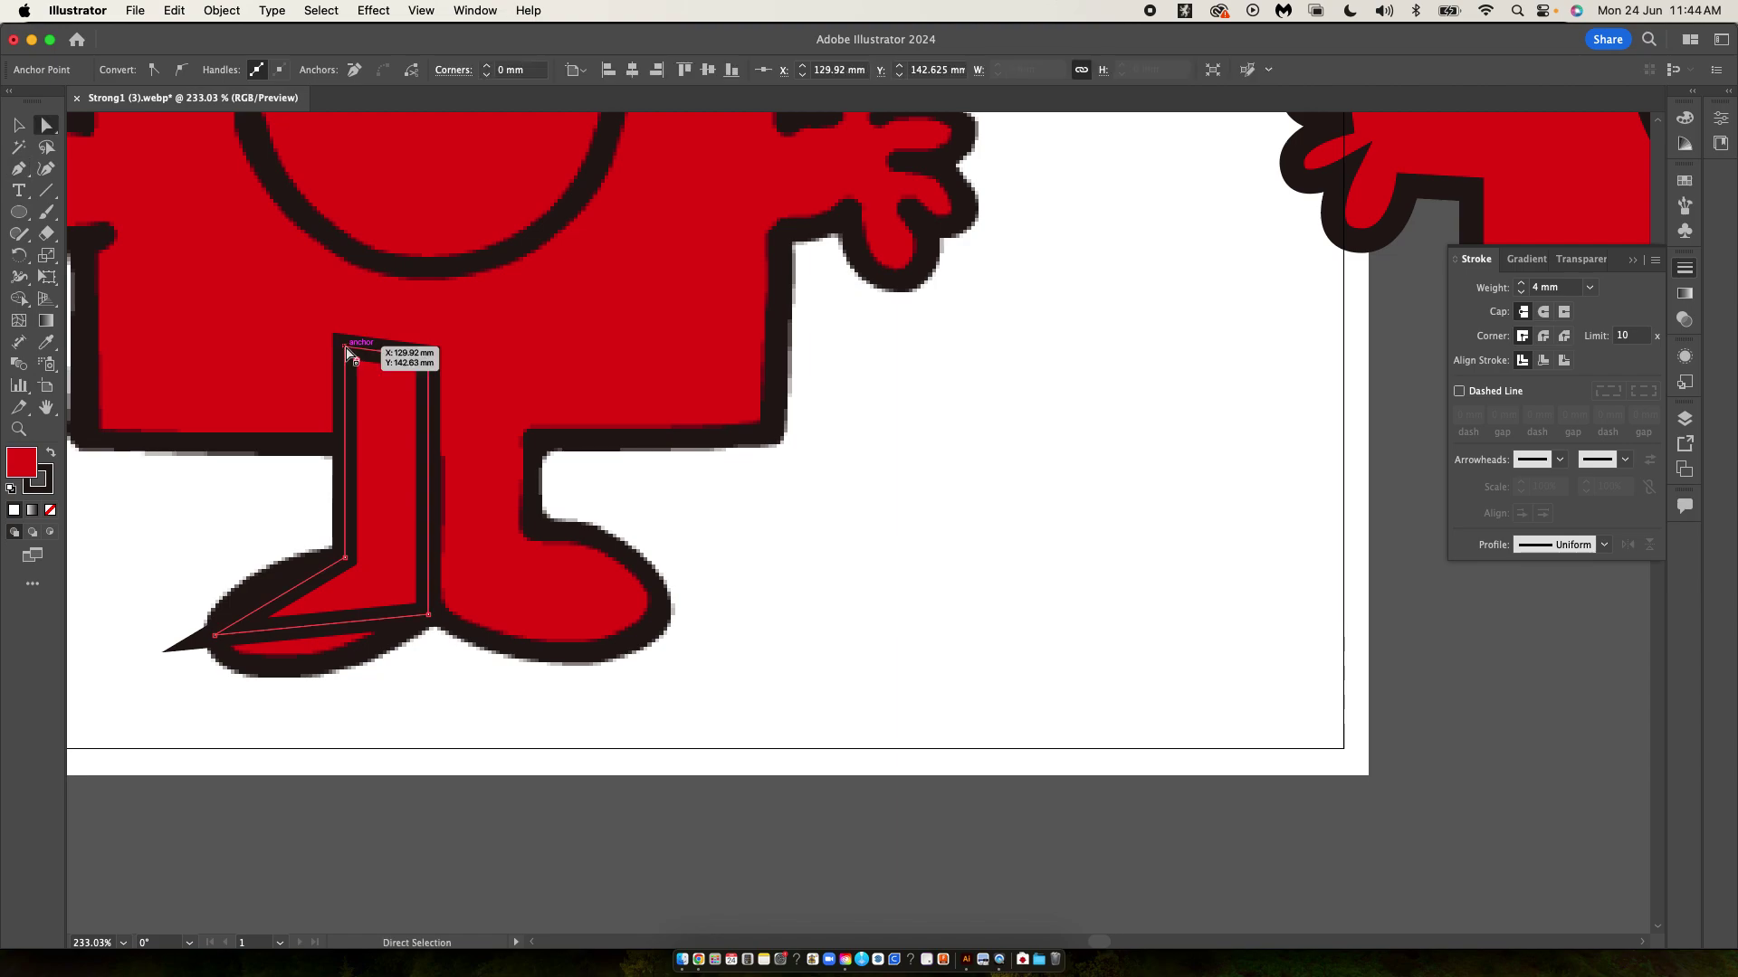
- Convert the boot's toe anchor to smooth and drag its handles to round the toe
{"action": "left_click", "coordinate": [40, 119]}
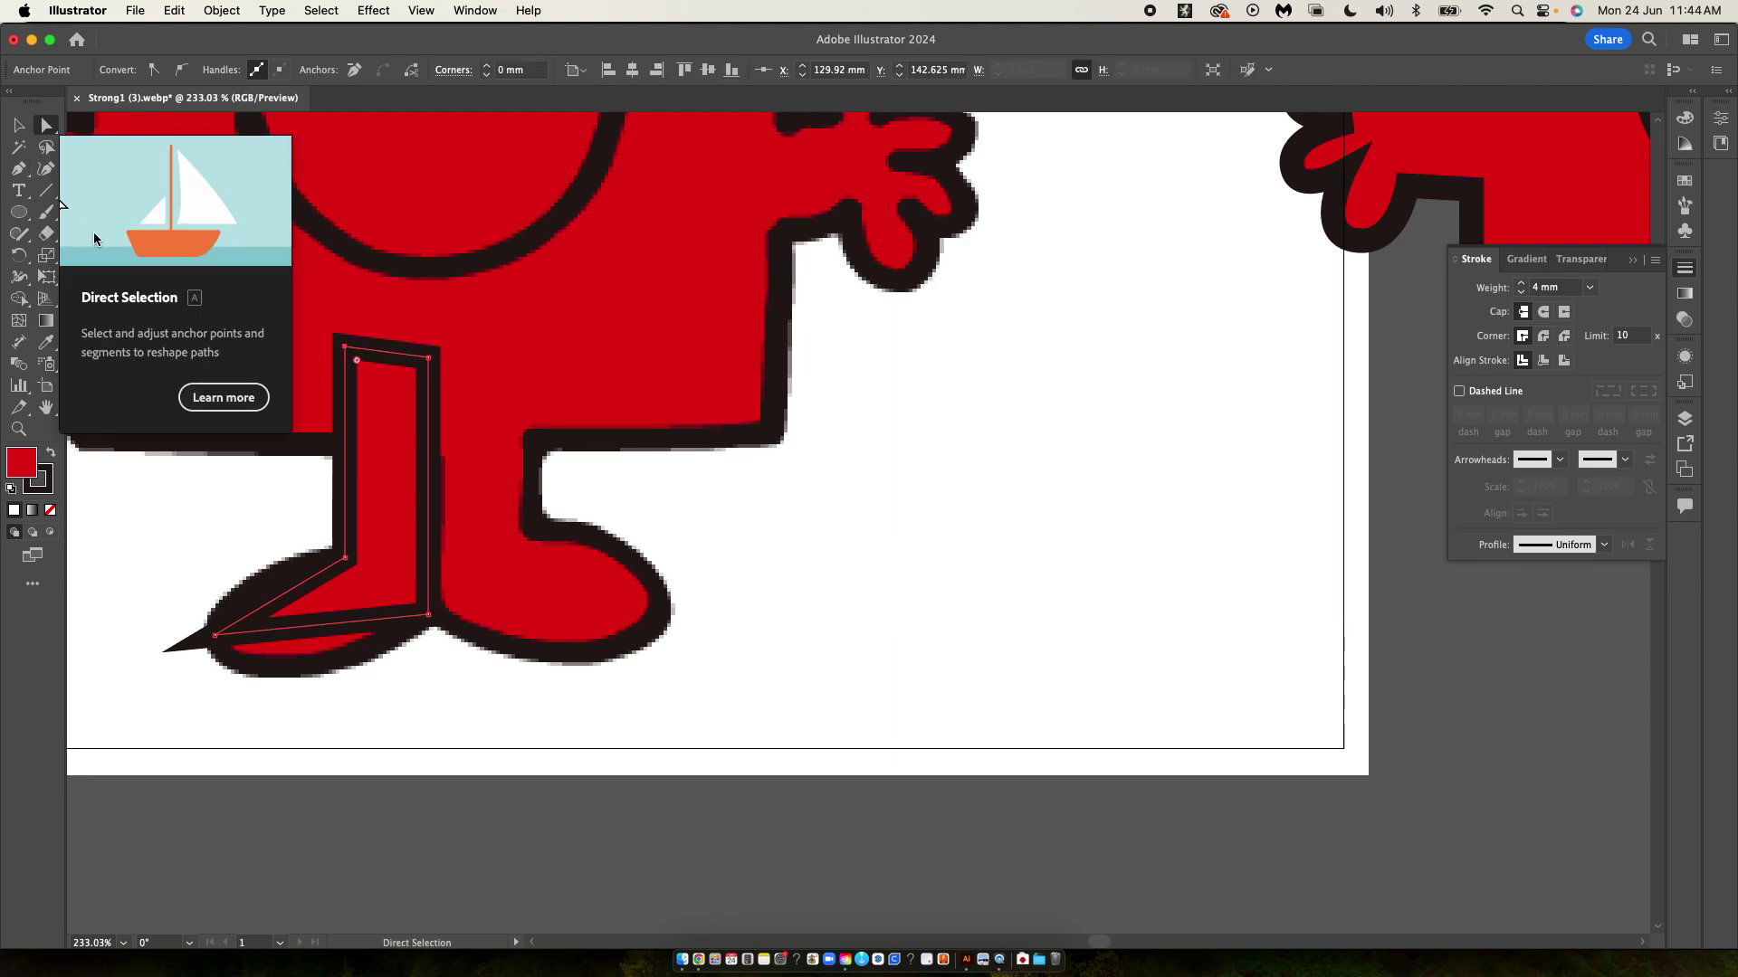
{"action": "left_click", "coordinate": [214, 636]}
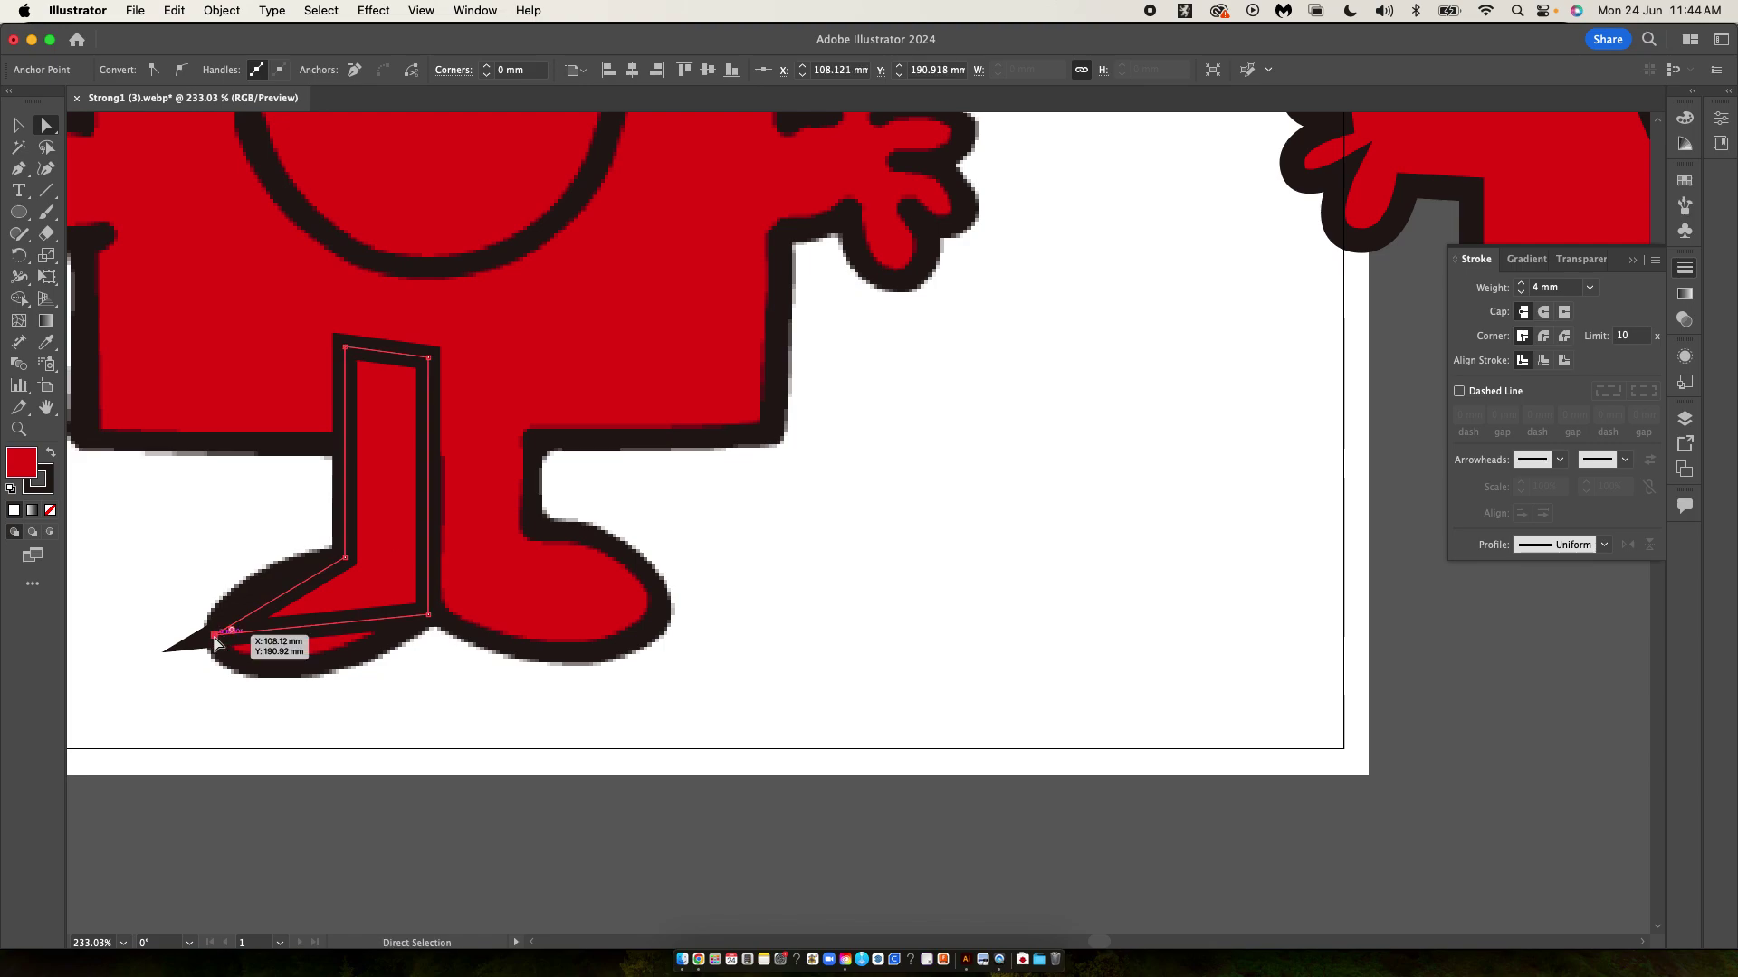
{"action": "left_click", "coordinate": [181, 70]}
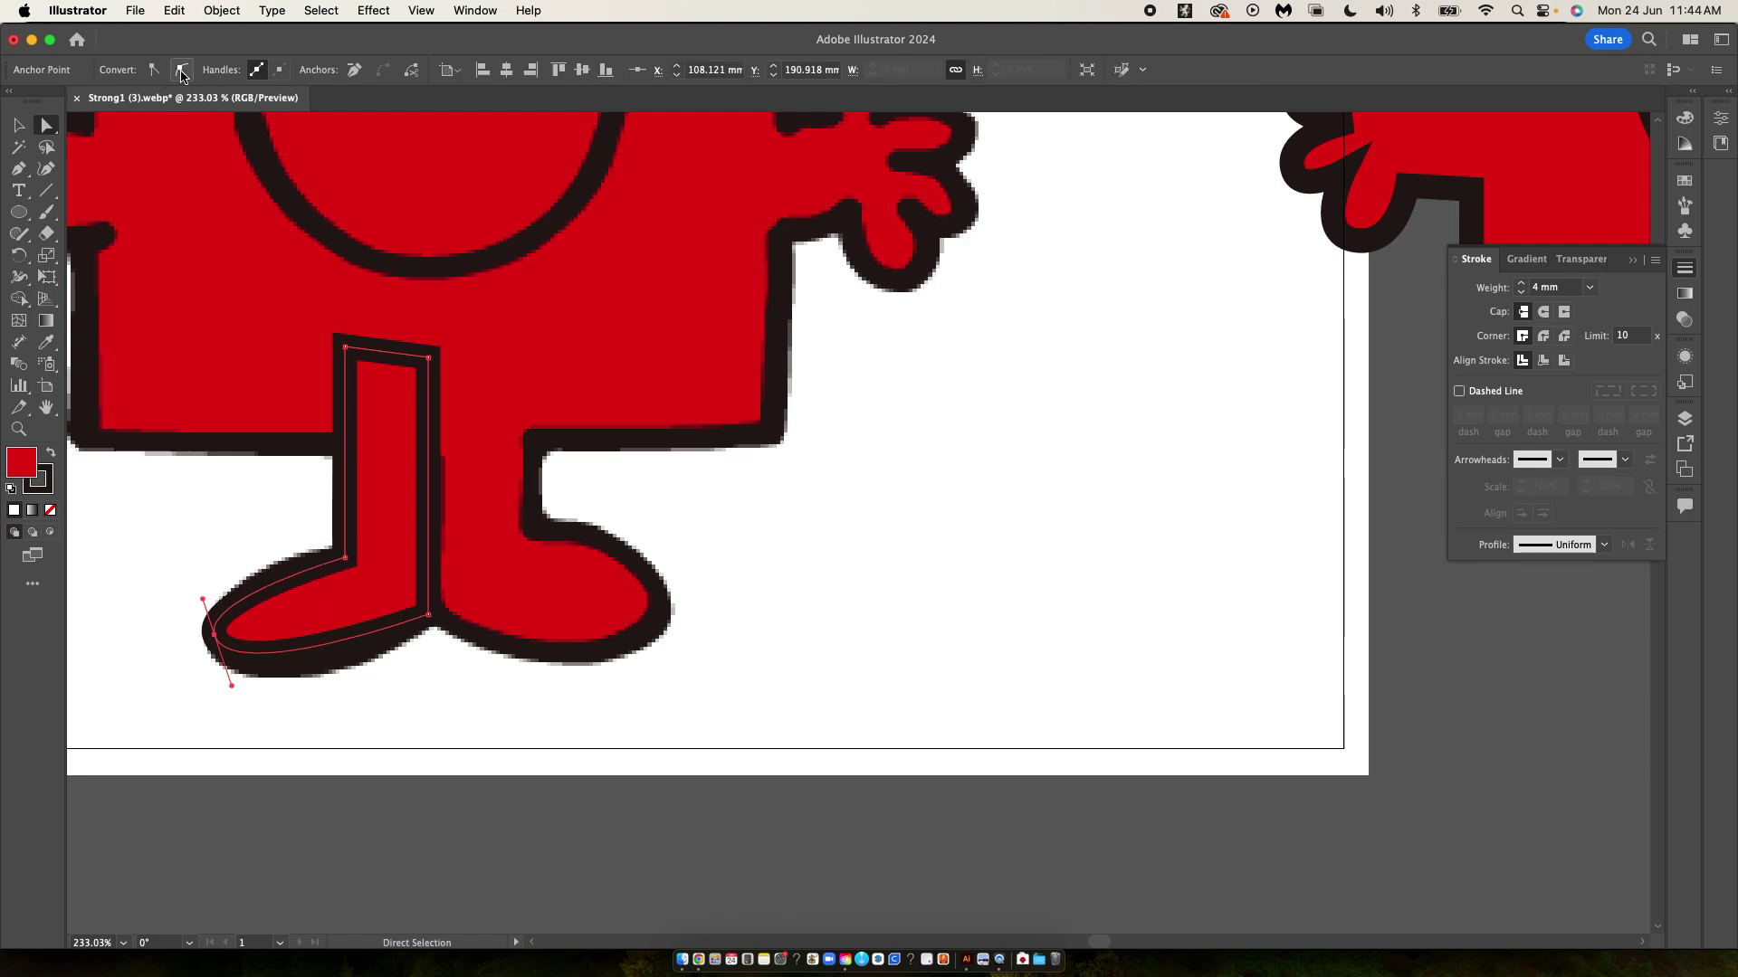
{"action": "left_click", "coordinate": [232, 687]}
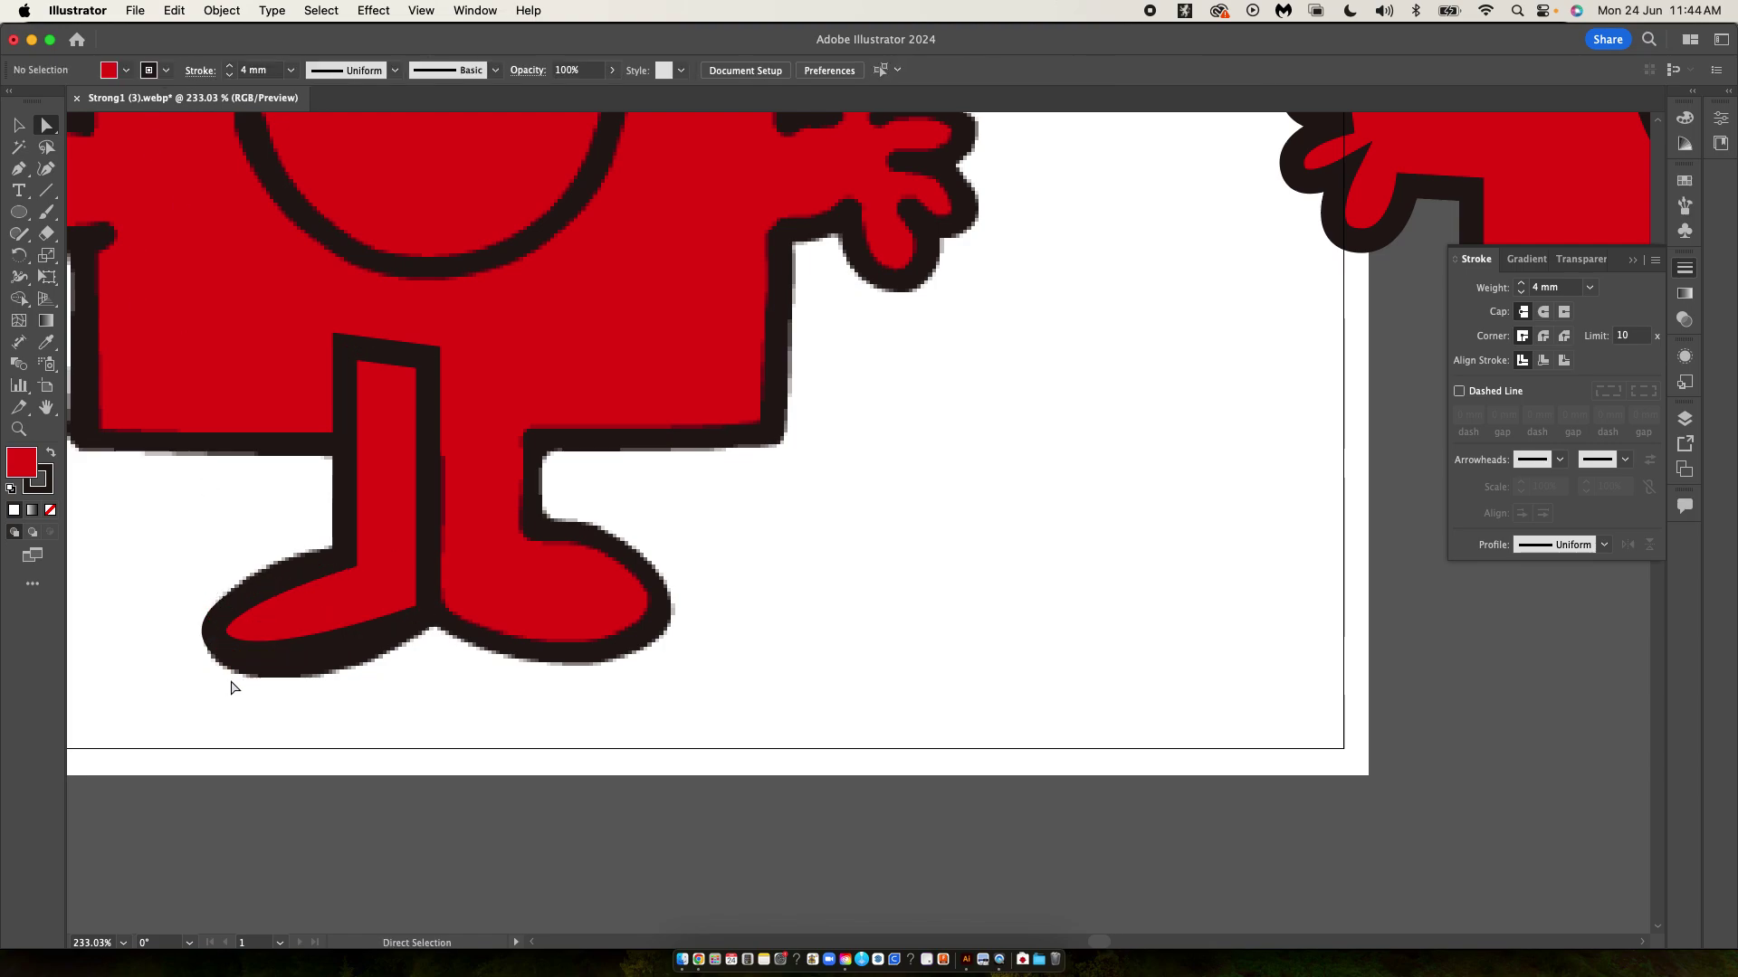
{"action": "left_click", "coordinate": [214, 635]}
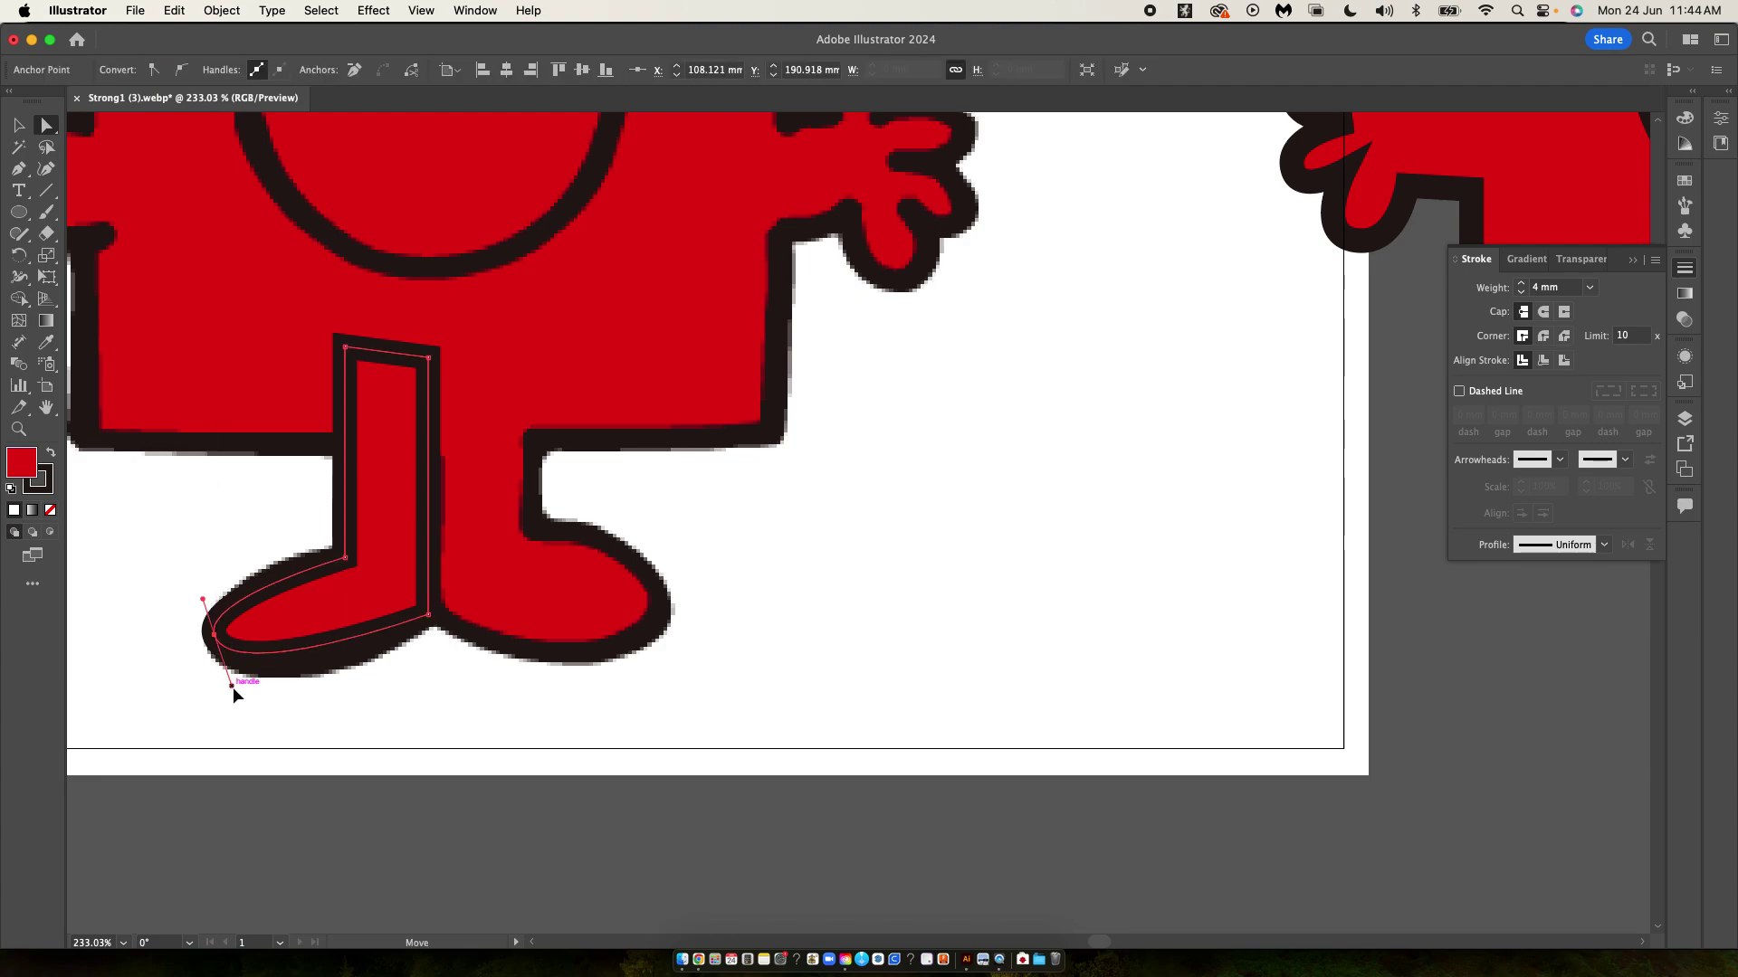
{"action": "left_click_drag", "start_coordinate": [232, 686], "coordinate": [277, 719]}
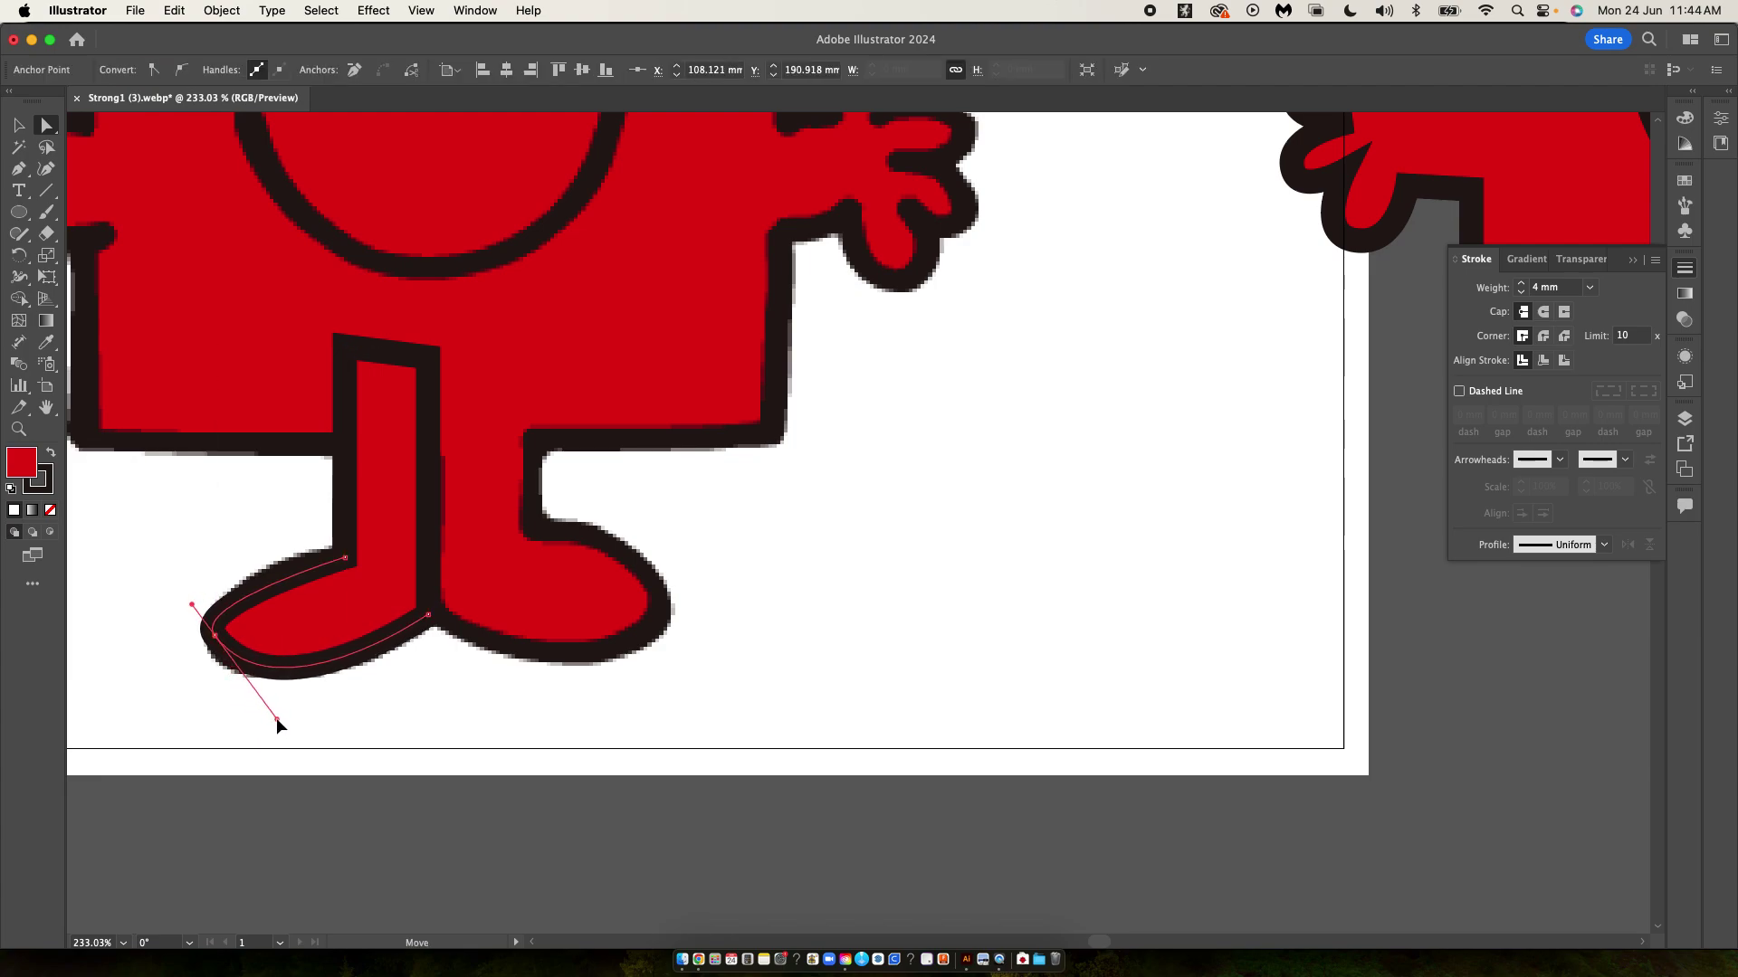
{"action": "left_click_drag", "start_coordinate": [193, 605], "coordinate": [190, 584]}
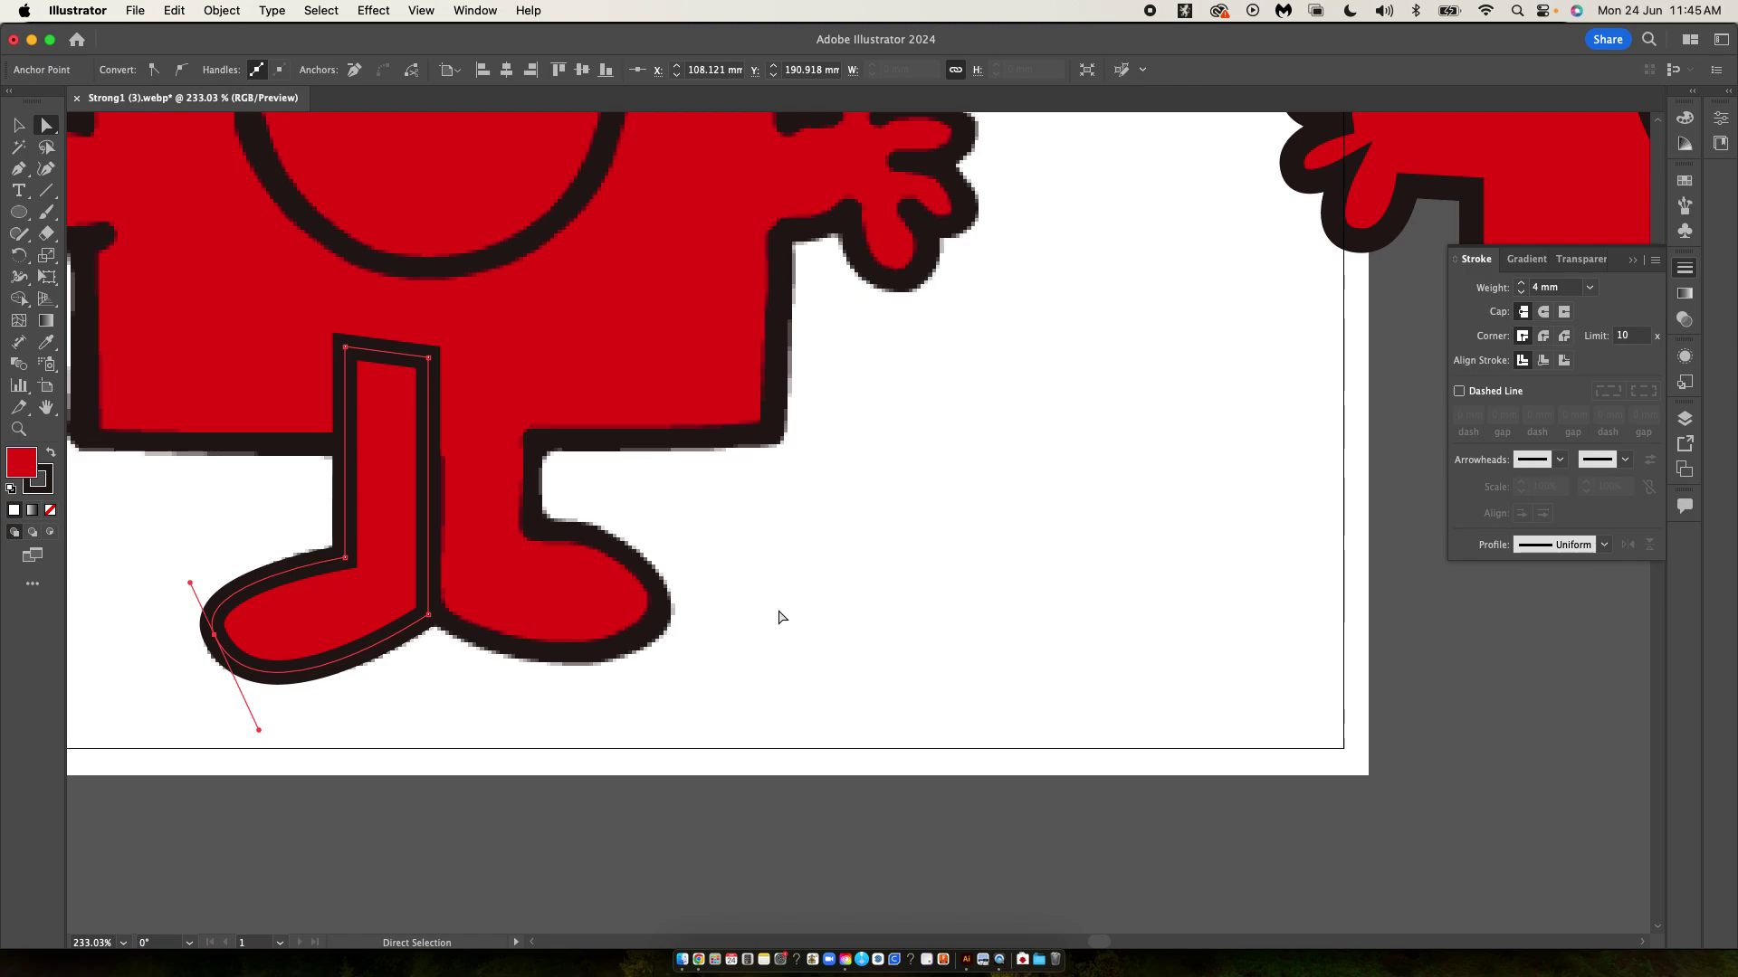
{"action": "left_click", "coordinate": [16, 131]}
- Copy and paste the left boot path to make a duplicate
{"action": "left_click", "coordinate": [457, 555]}
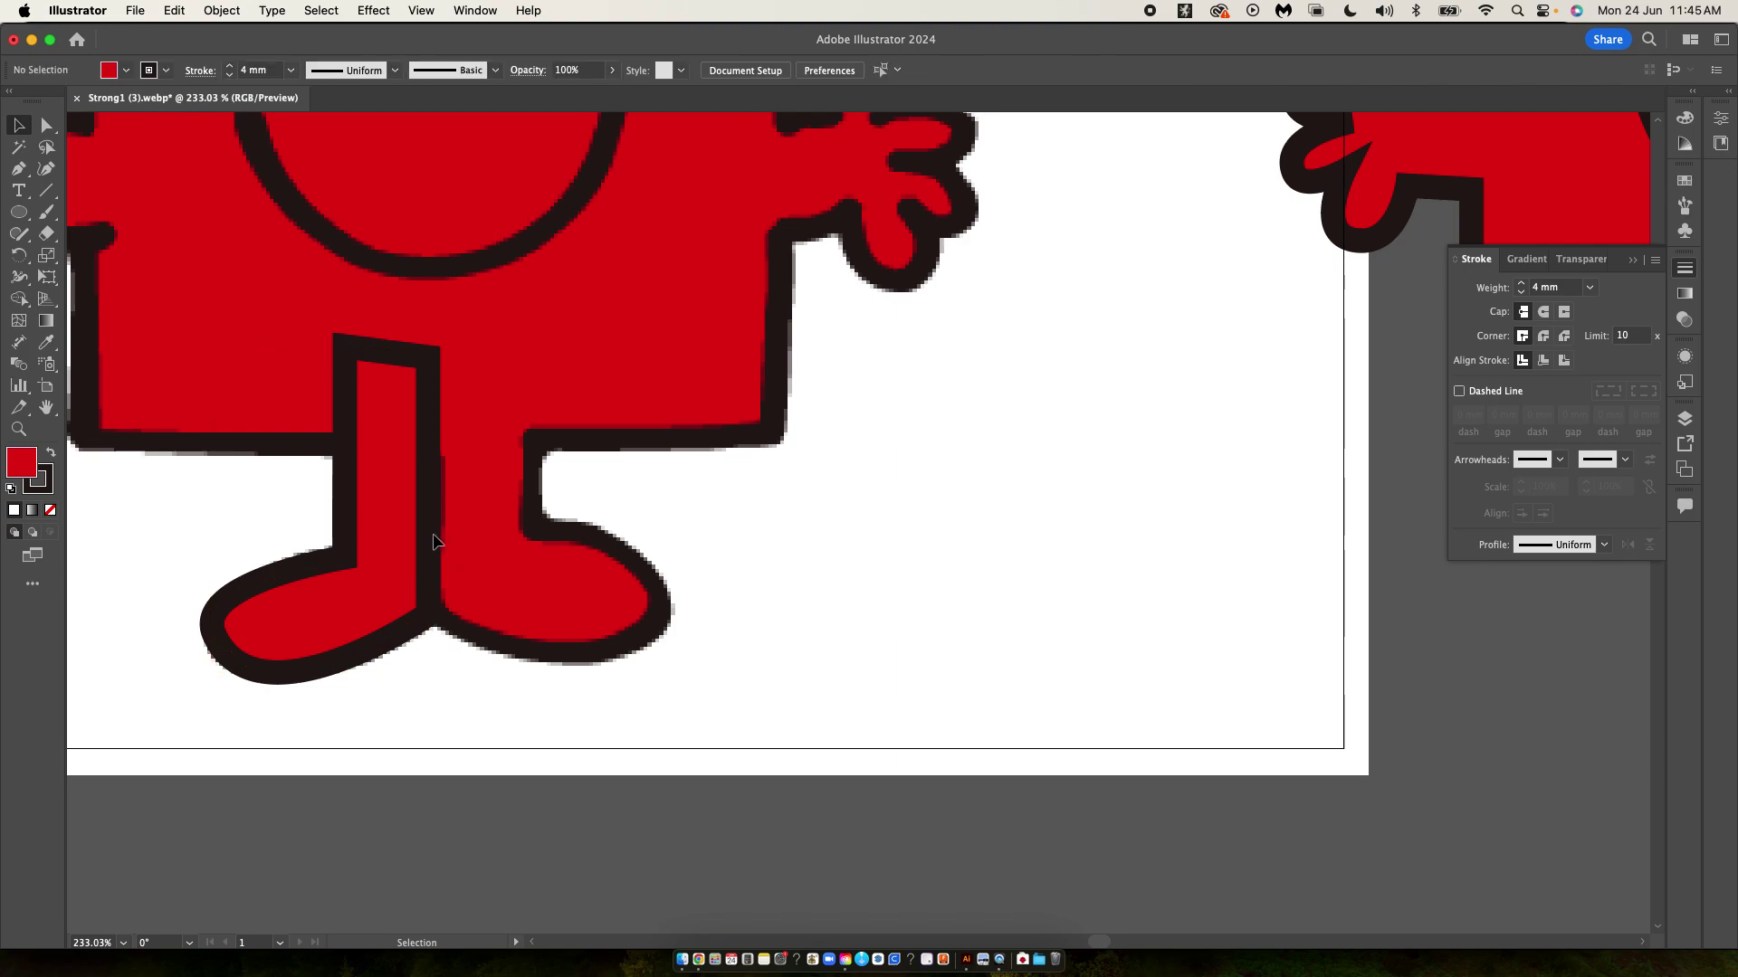
{"action": "left_click", "coordinate": [398, 539]}
{"action": "key", "text": "a"}
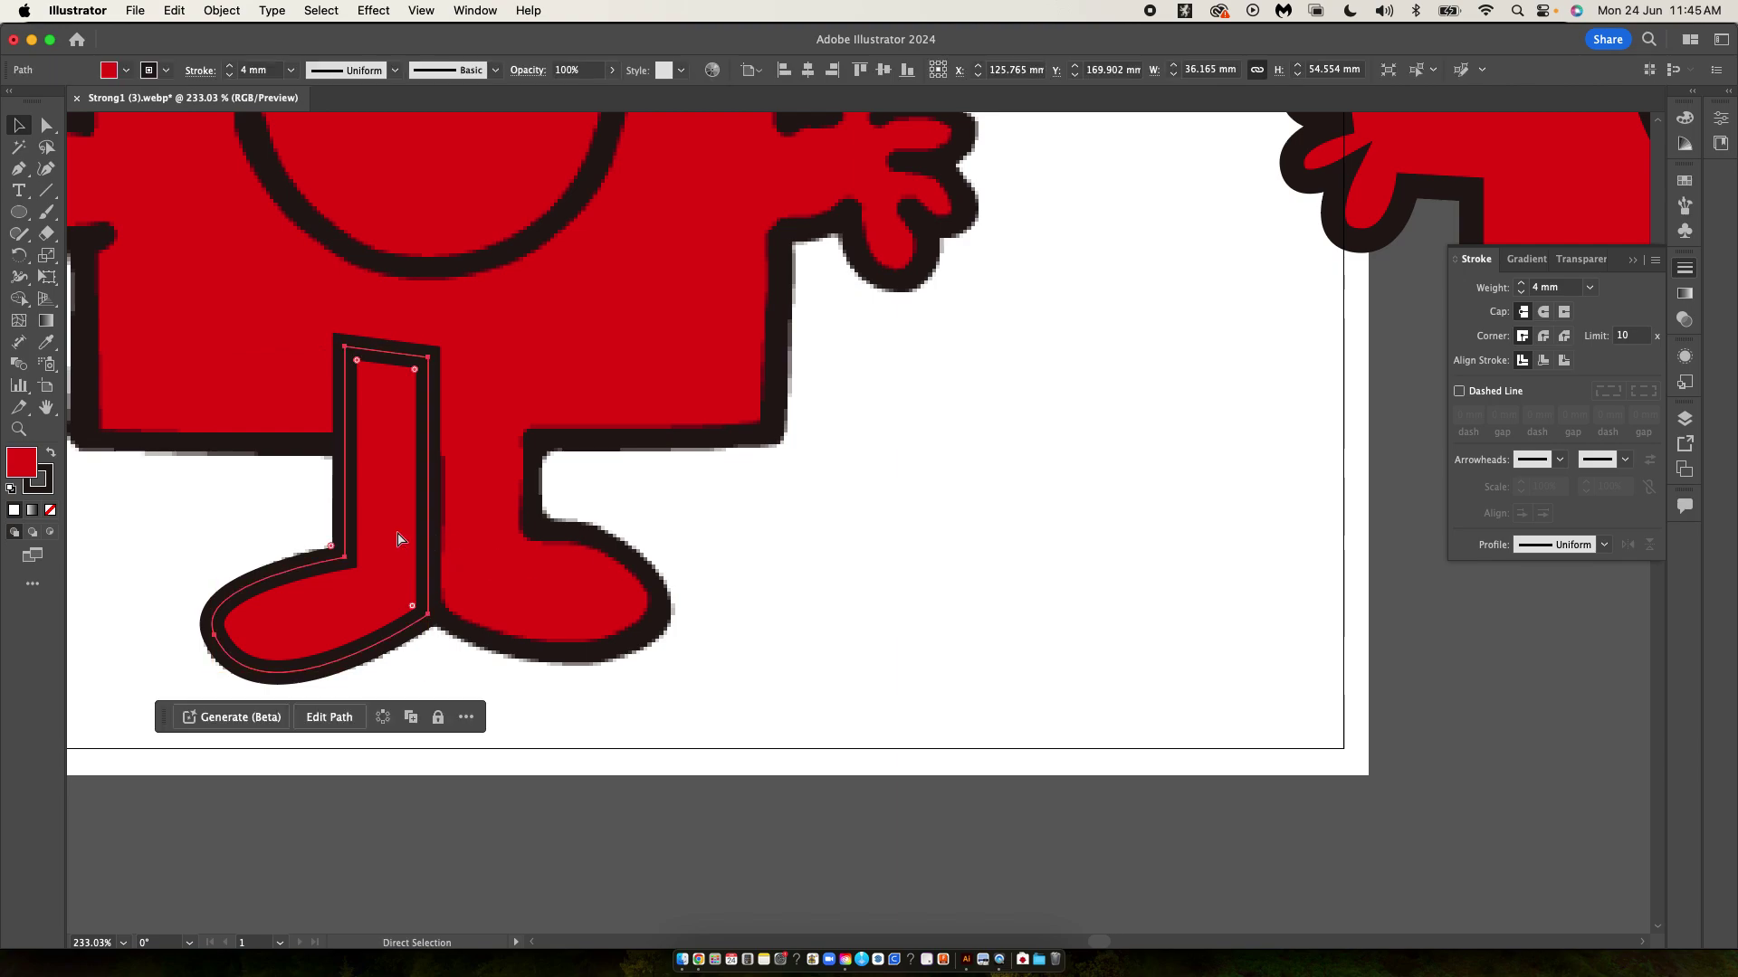
{"action": "key", "text": "super+c"}
{"action": "key", "text": "super+v"}
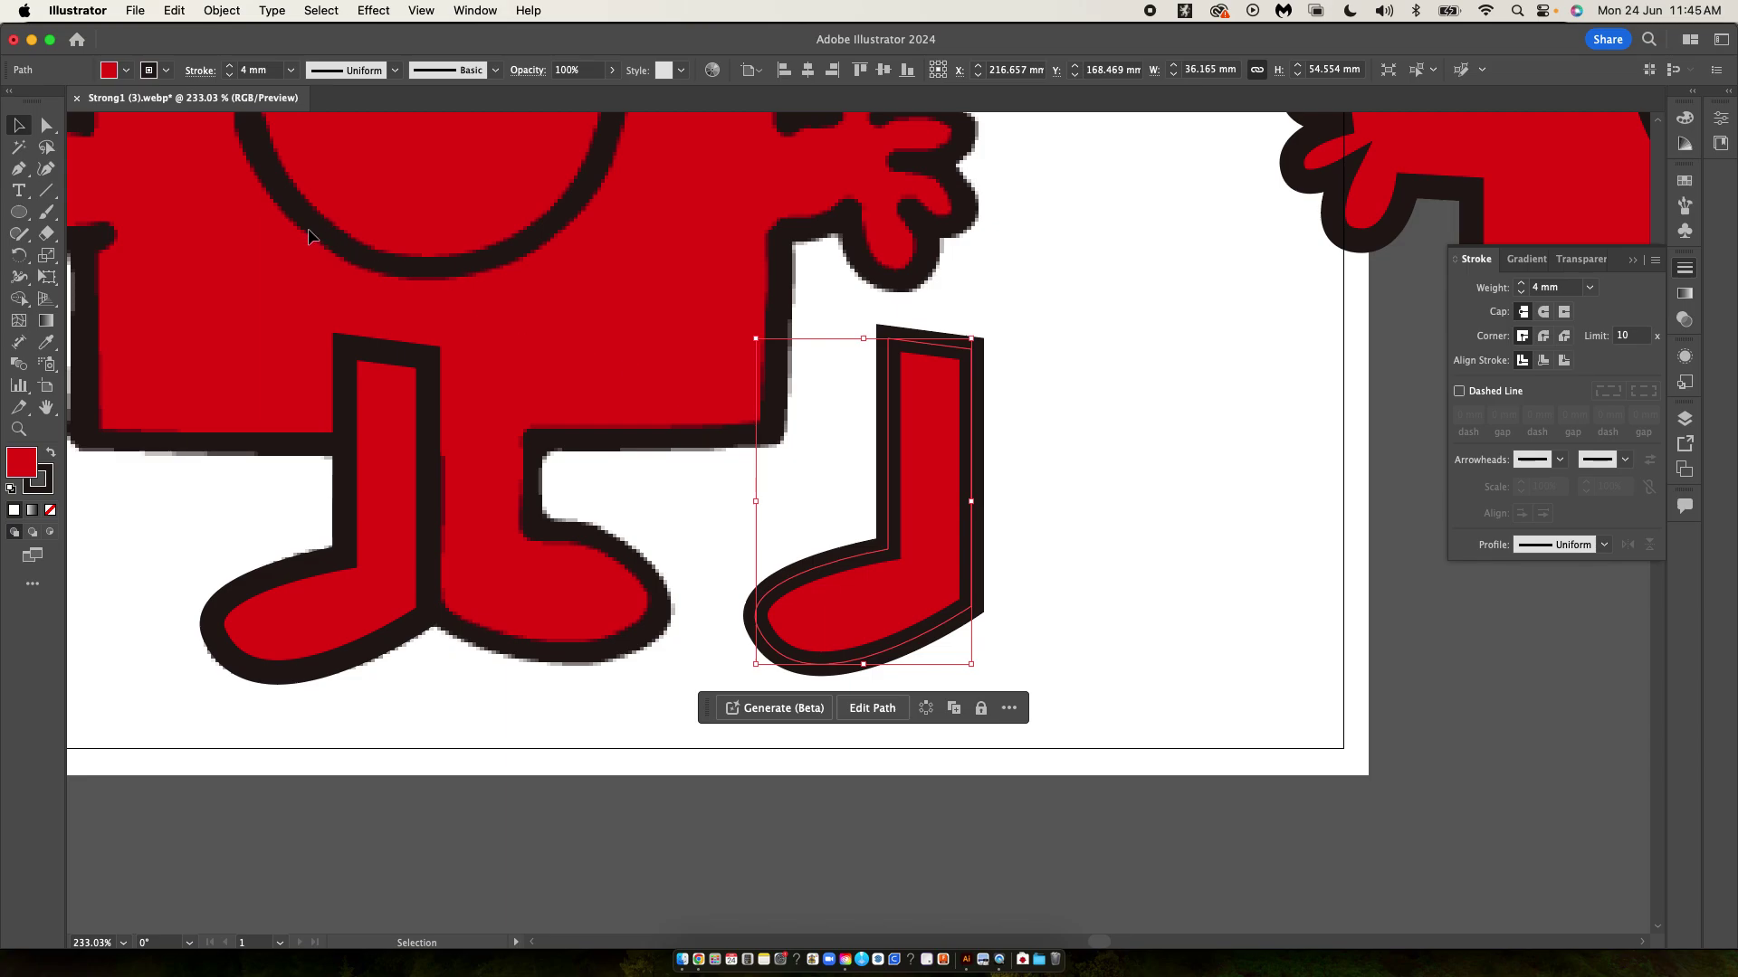
- Reflect the boot copy across the vertical axis and drag it onto the right leg
{"action": "left_click", "coordinate": [220, 10]}
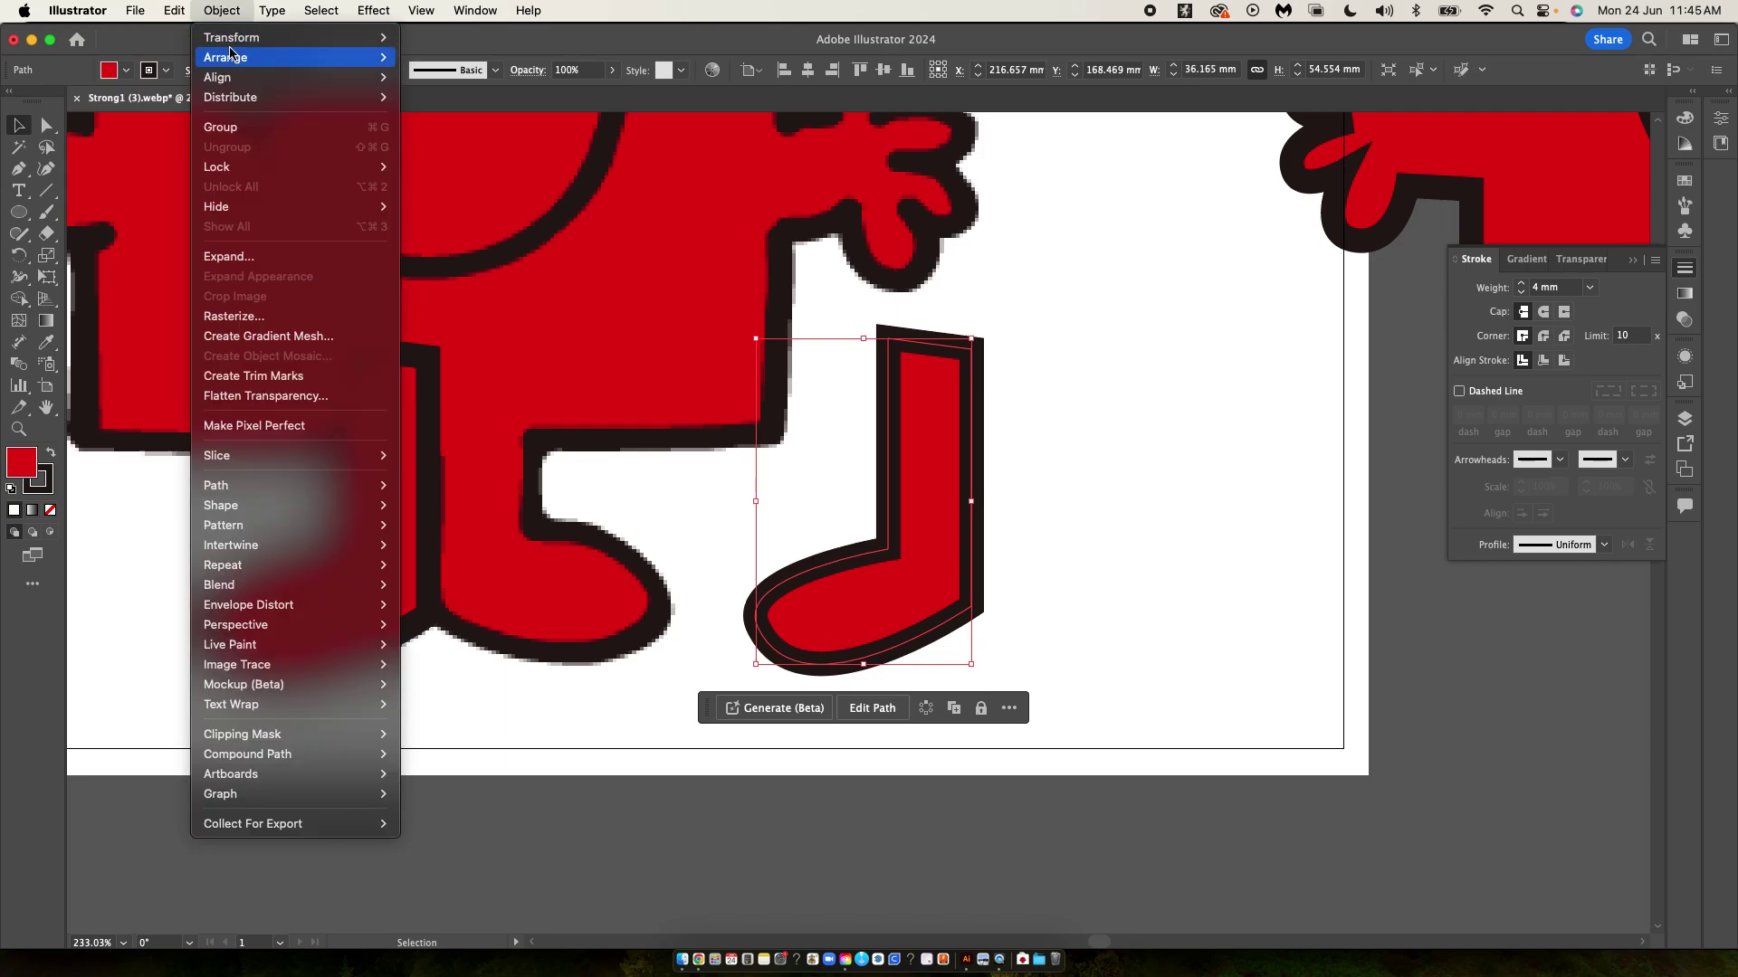
{"action": "mouse_move", "coordinate": [230, 37]}
{"action": "left_click", "coordinate": [459, 98]}
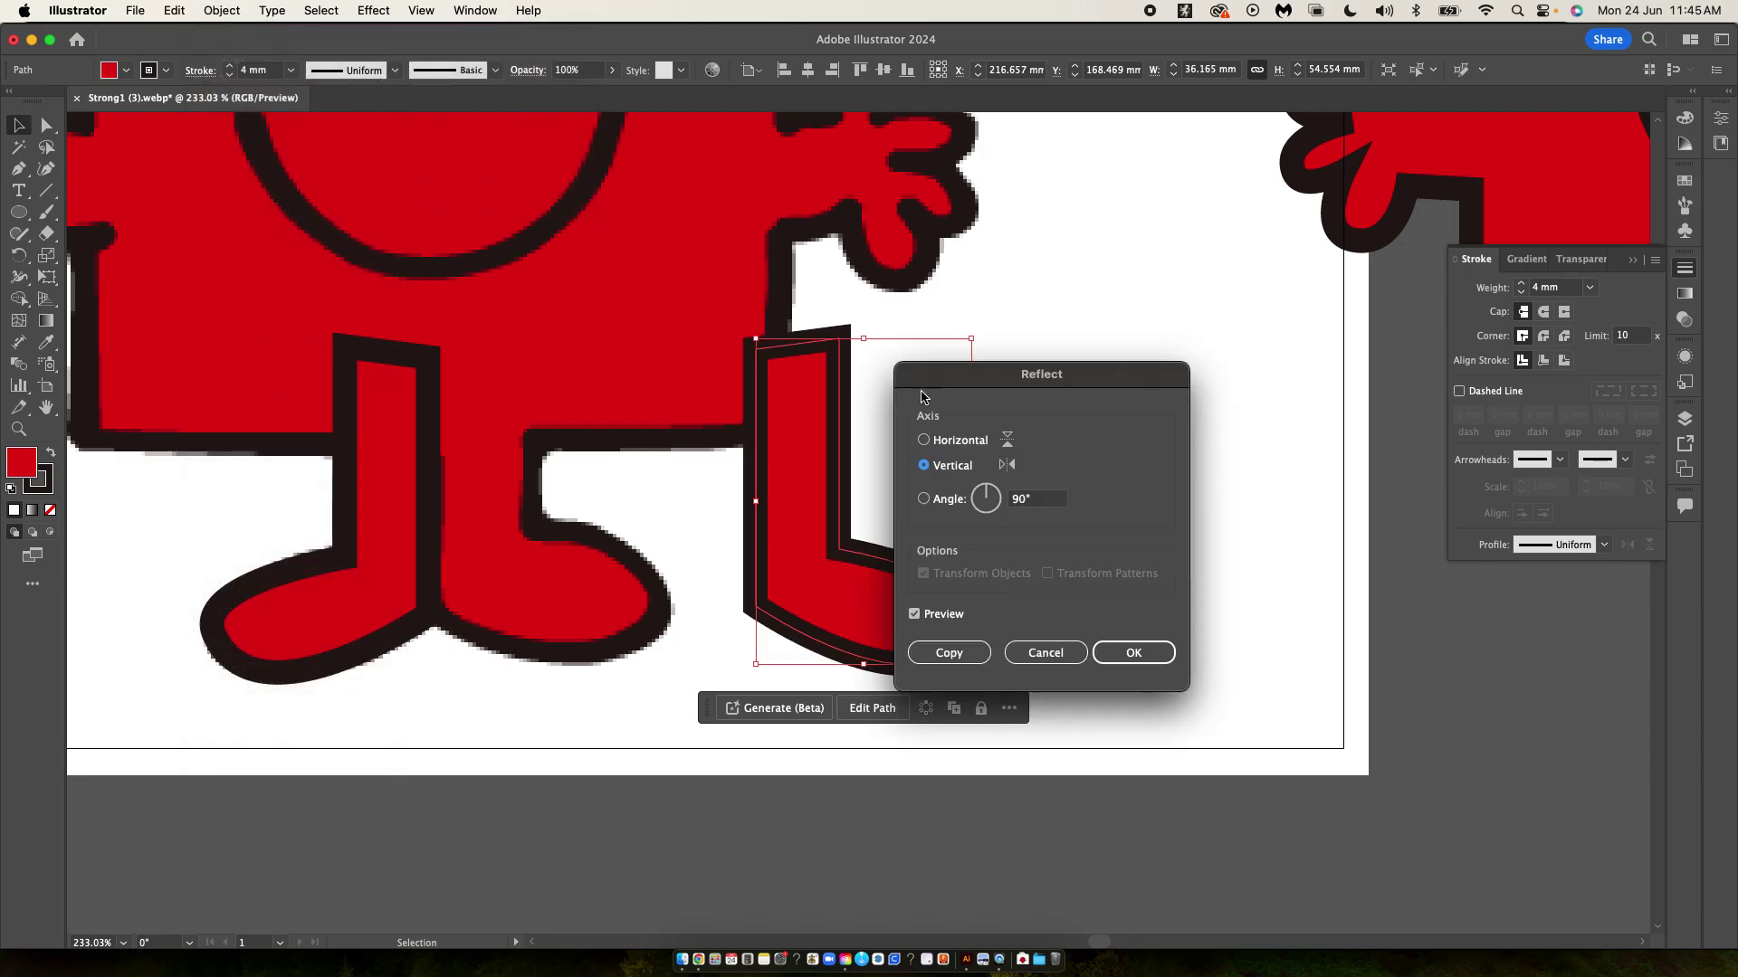
{"action": "left_click", "coordinate": [1132, 652]}
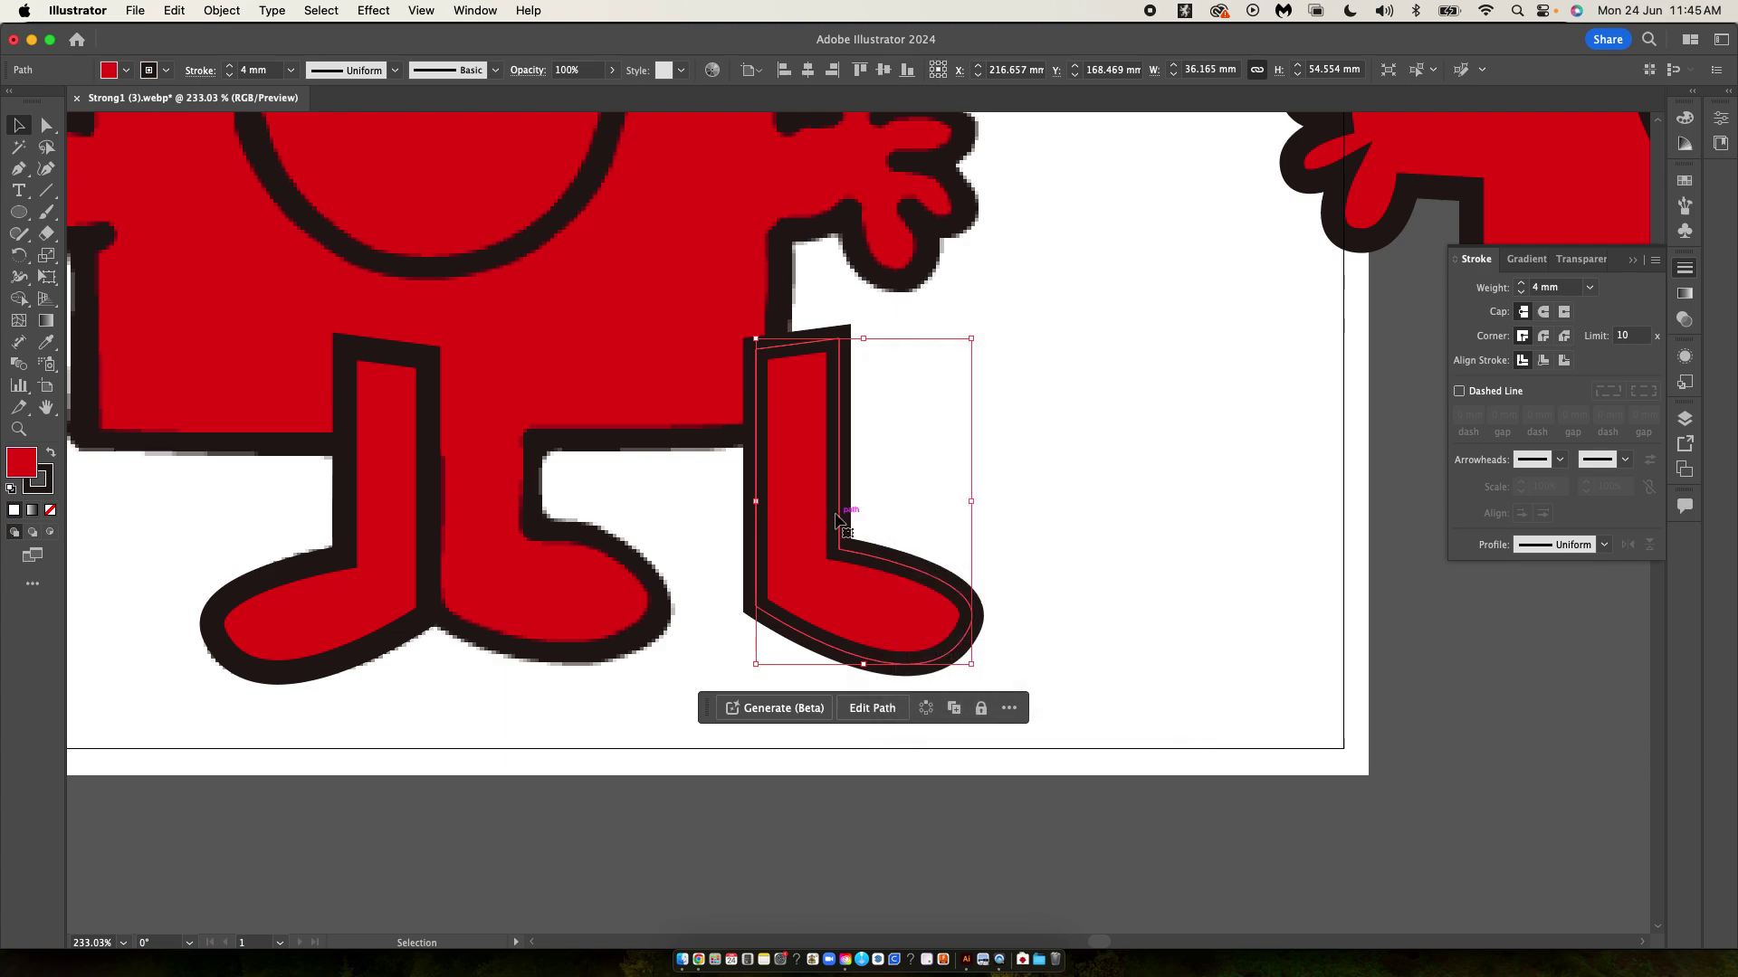
{"action": "left_click_drag", "start_coordinate": [836, 520], "coordinate": [498, 487]}
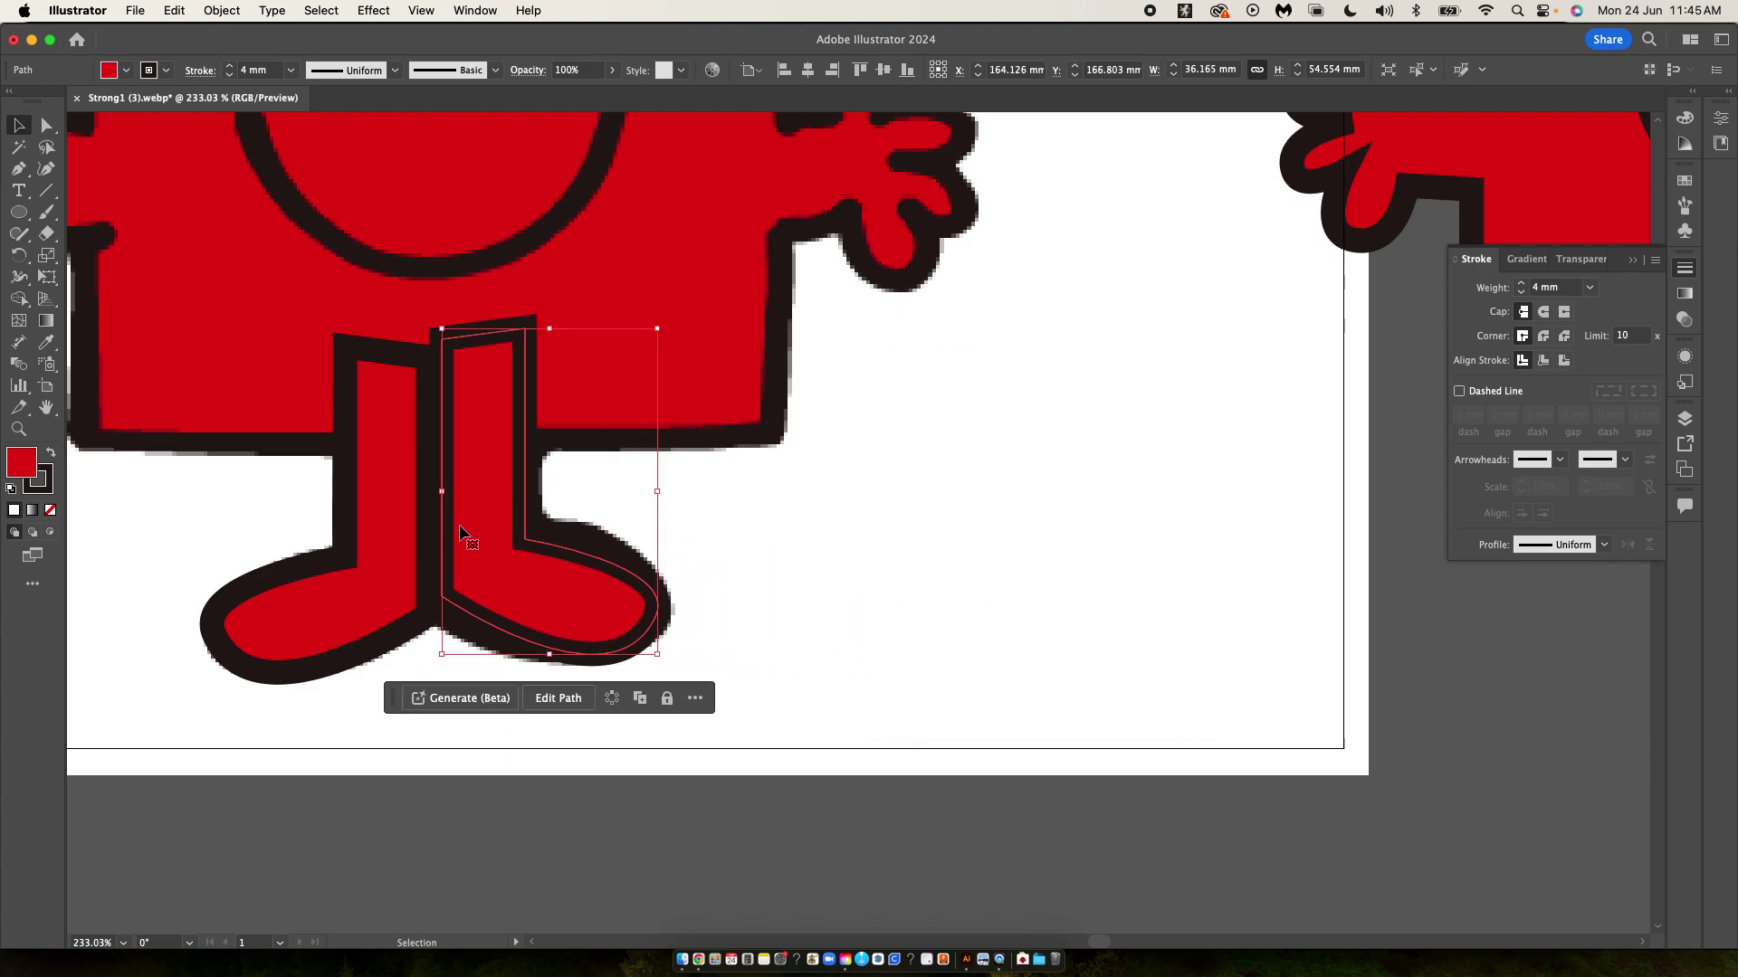
{"action": "scroll", "coordinate": [460, 534], "scroll_direction": "up", "scroll_amount": 3}
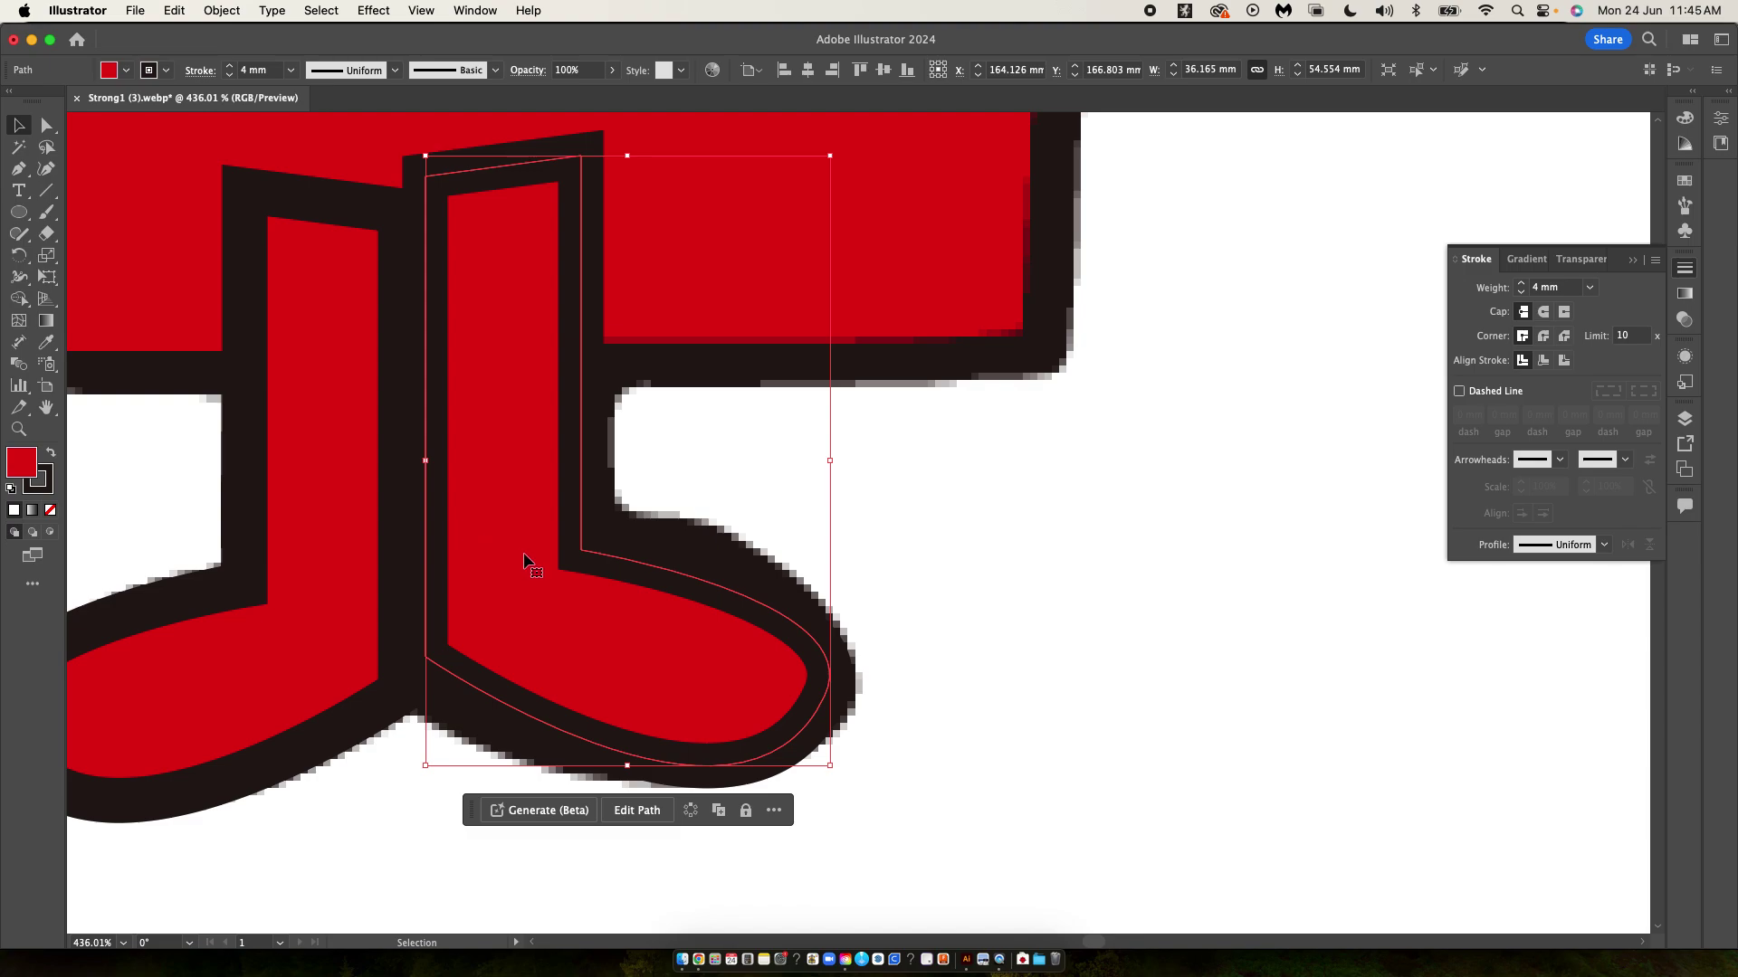
- Drag the right boot's toe anchor handles to reshape its toe curve
{"action": "scroll", "coordinate": [525, 561], "scroll_direction": "right", "scroll_amount": 2}
{"action": "key", "text": "a"}
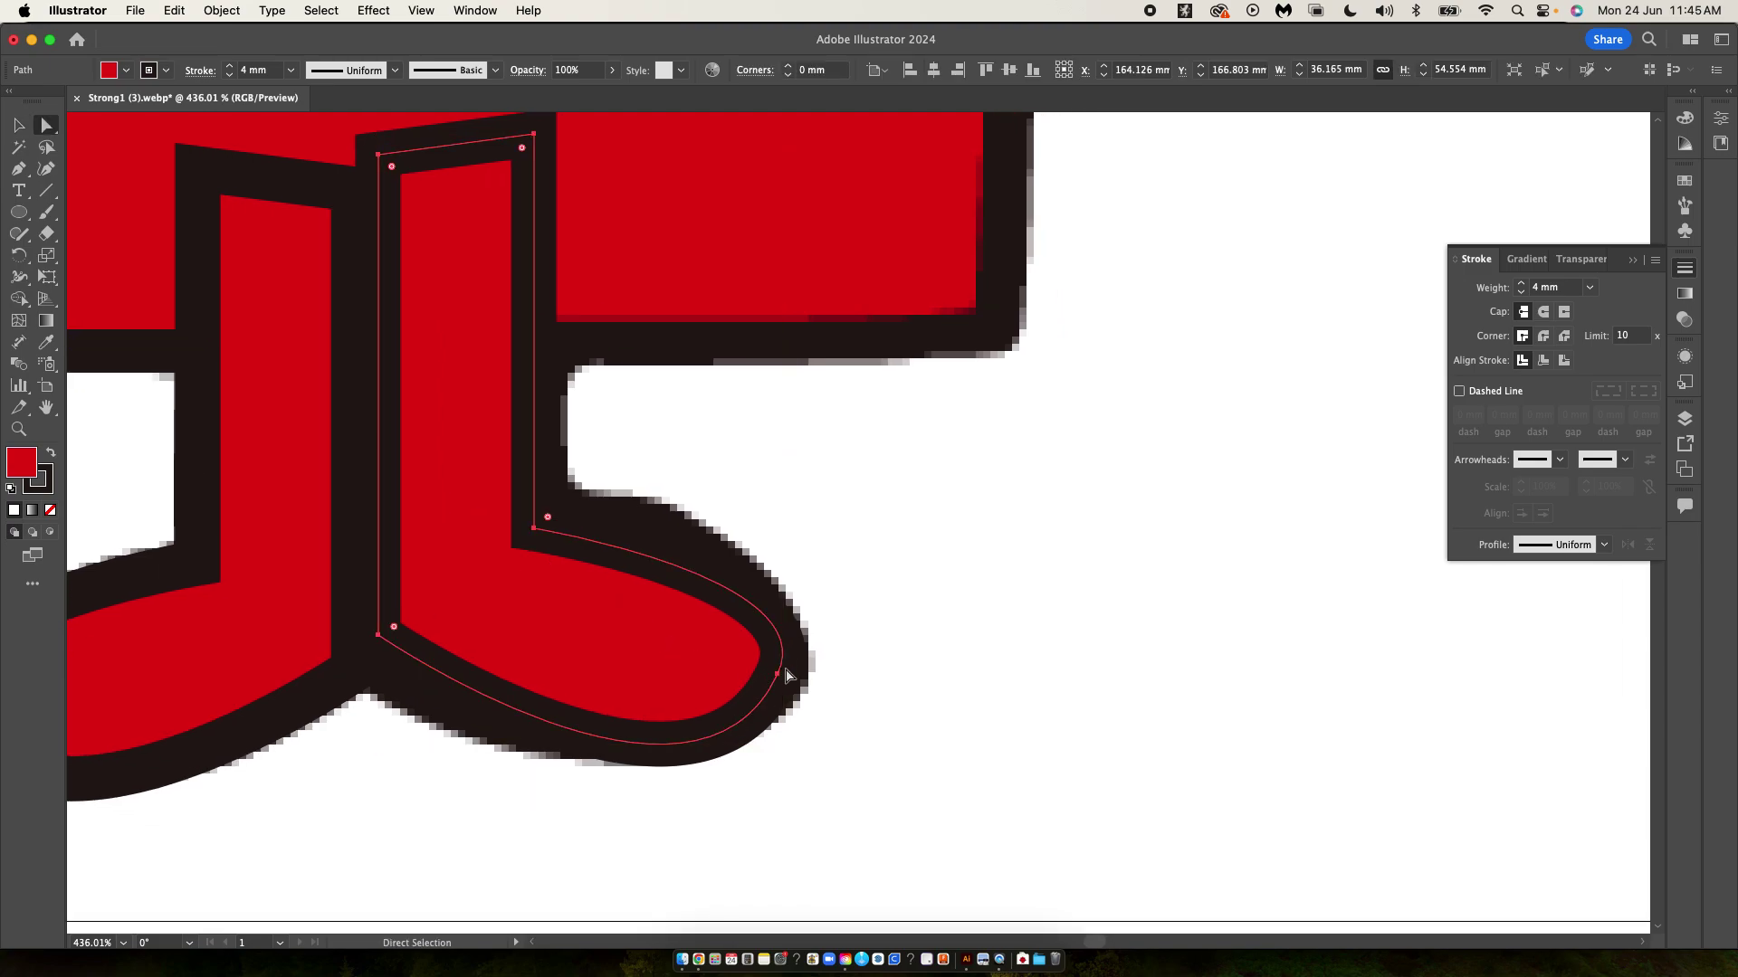
{"action": "left_click", "coordinate": [777, 673]}
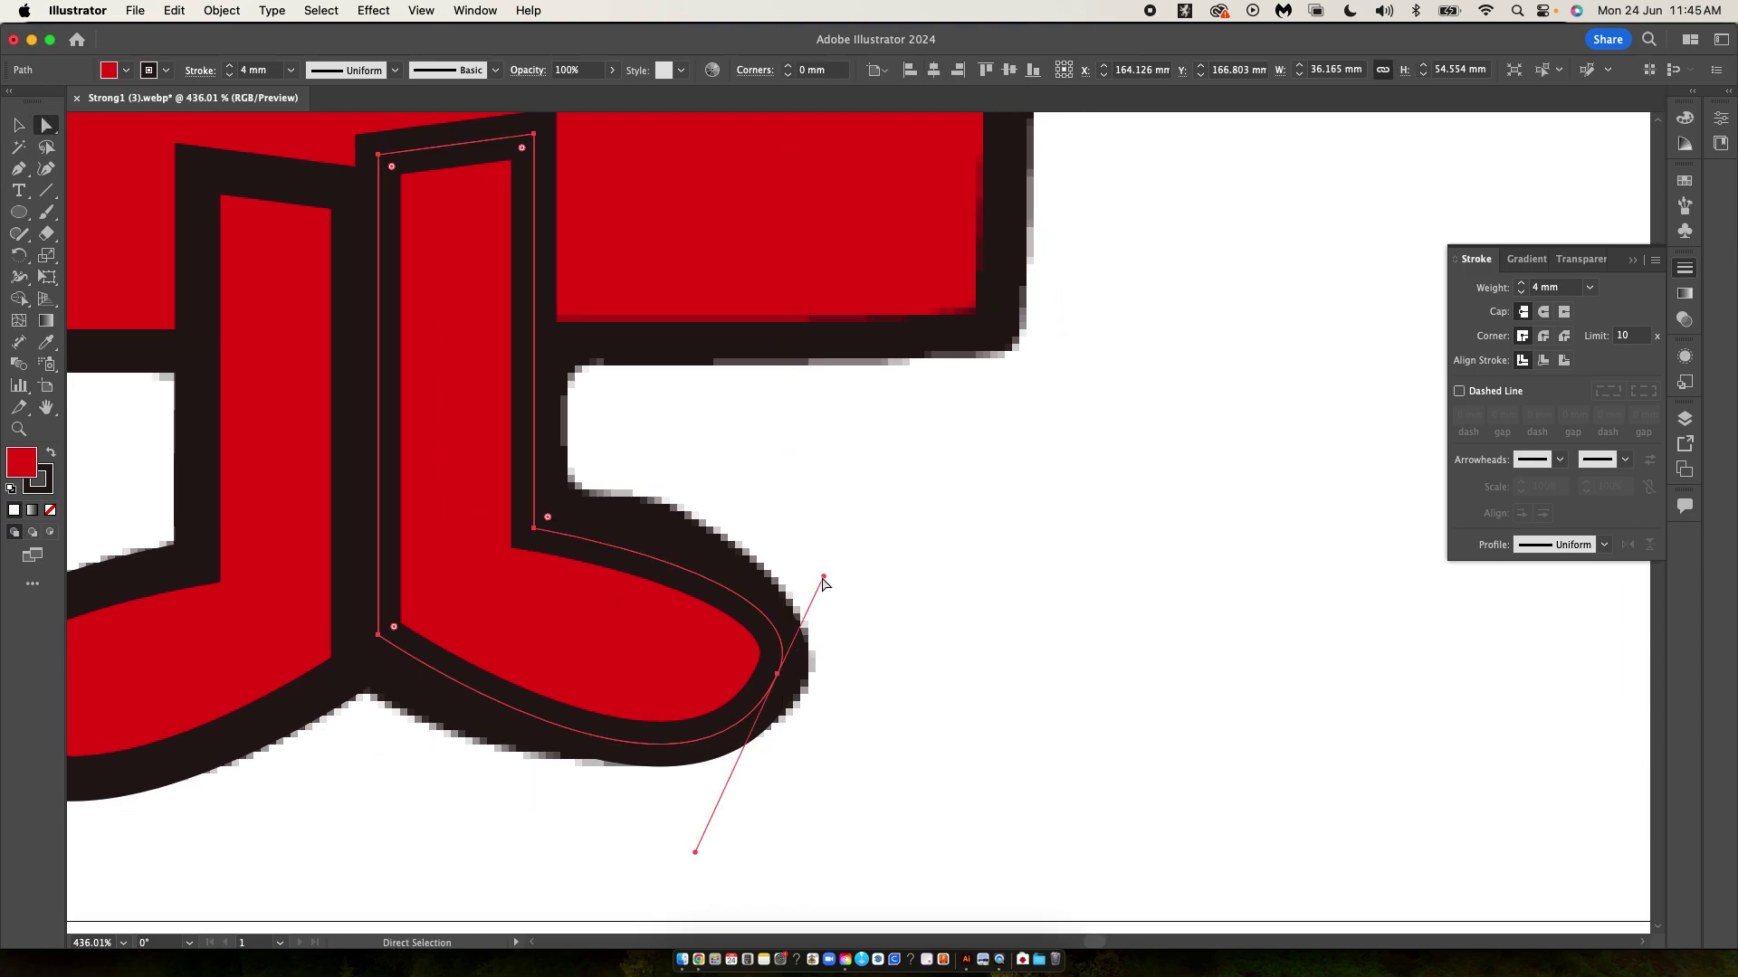
{"action": "left_click", "coordinate": [834, 512]}
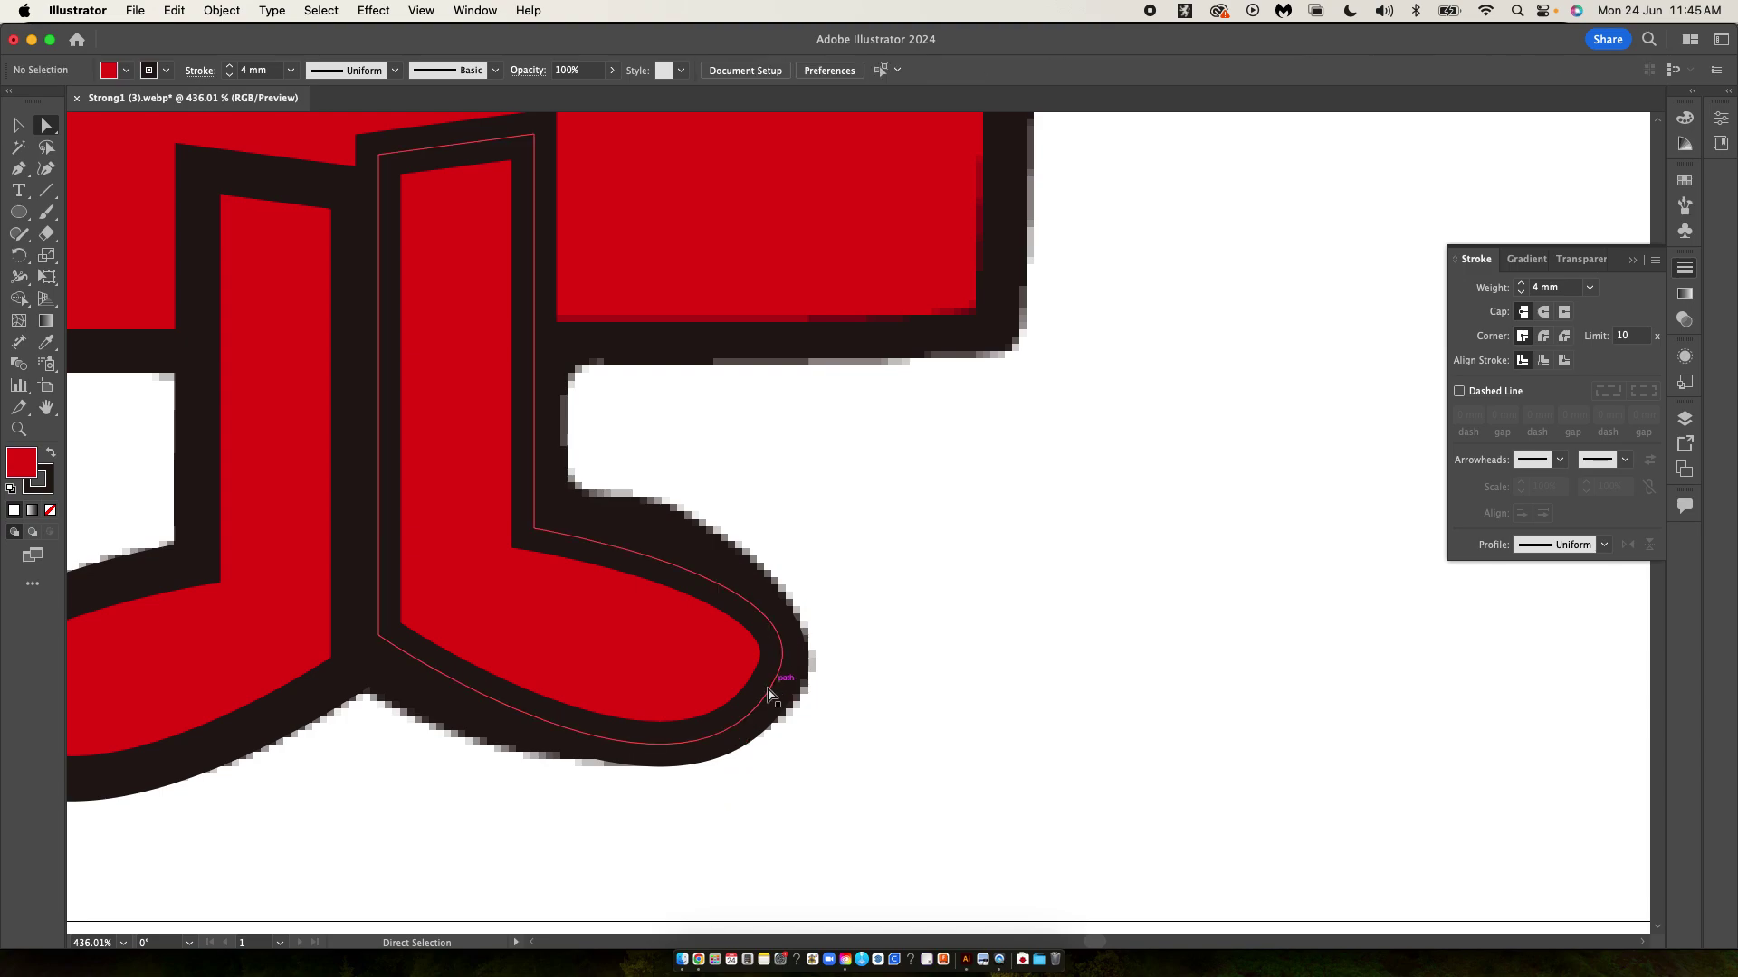
{"action": "left_click", "coordinate": [776, 674]}
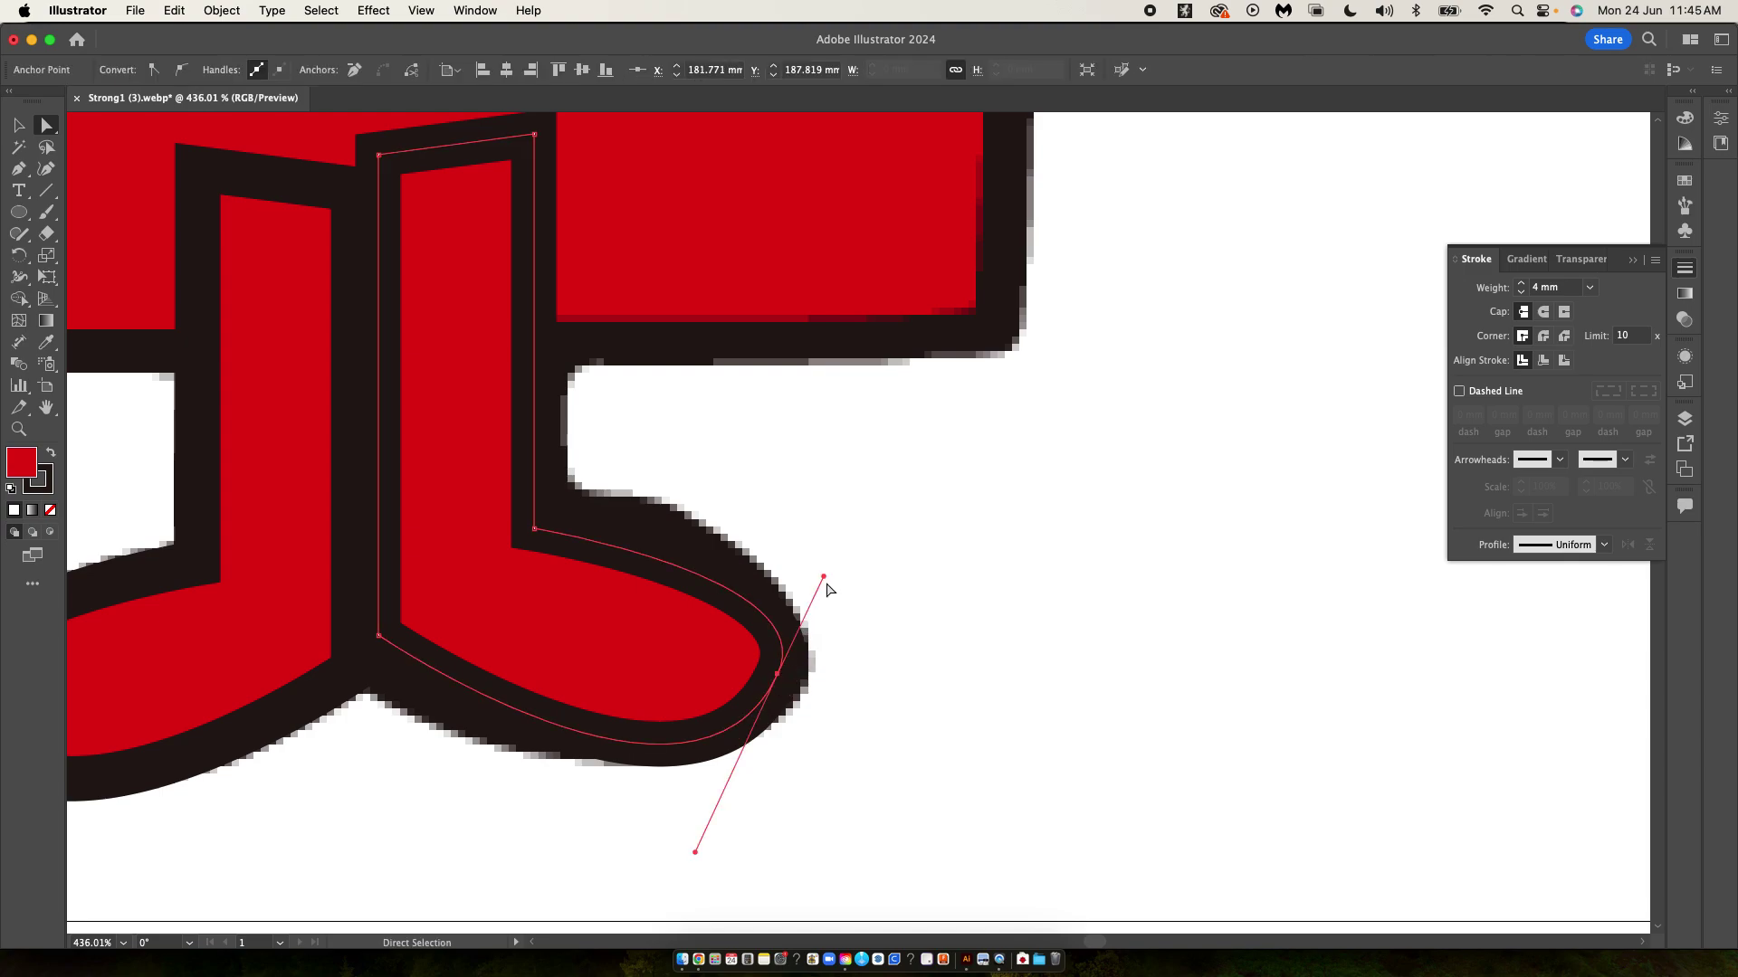
{"action": "left_click_drag", "start_coordinate": [823, 577], "coordinate": [783, 494]}
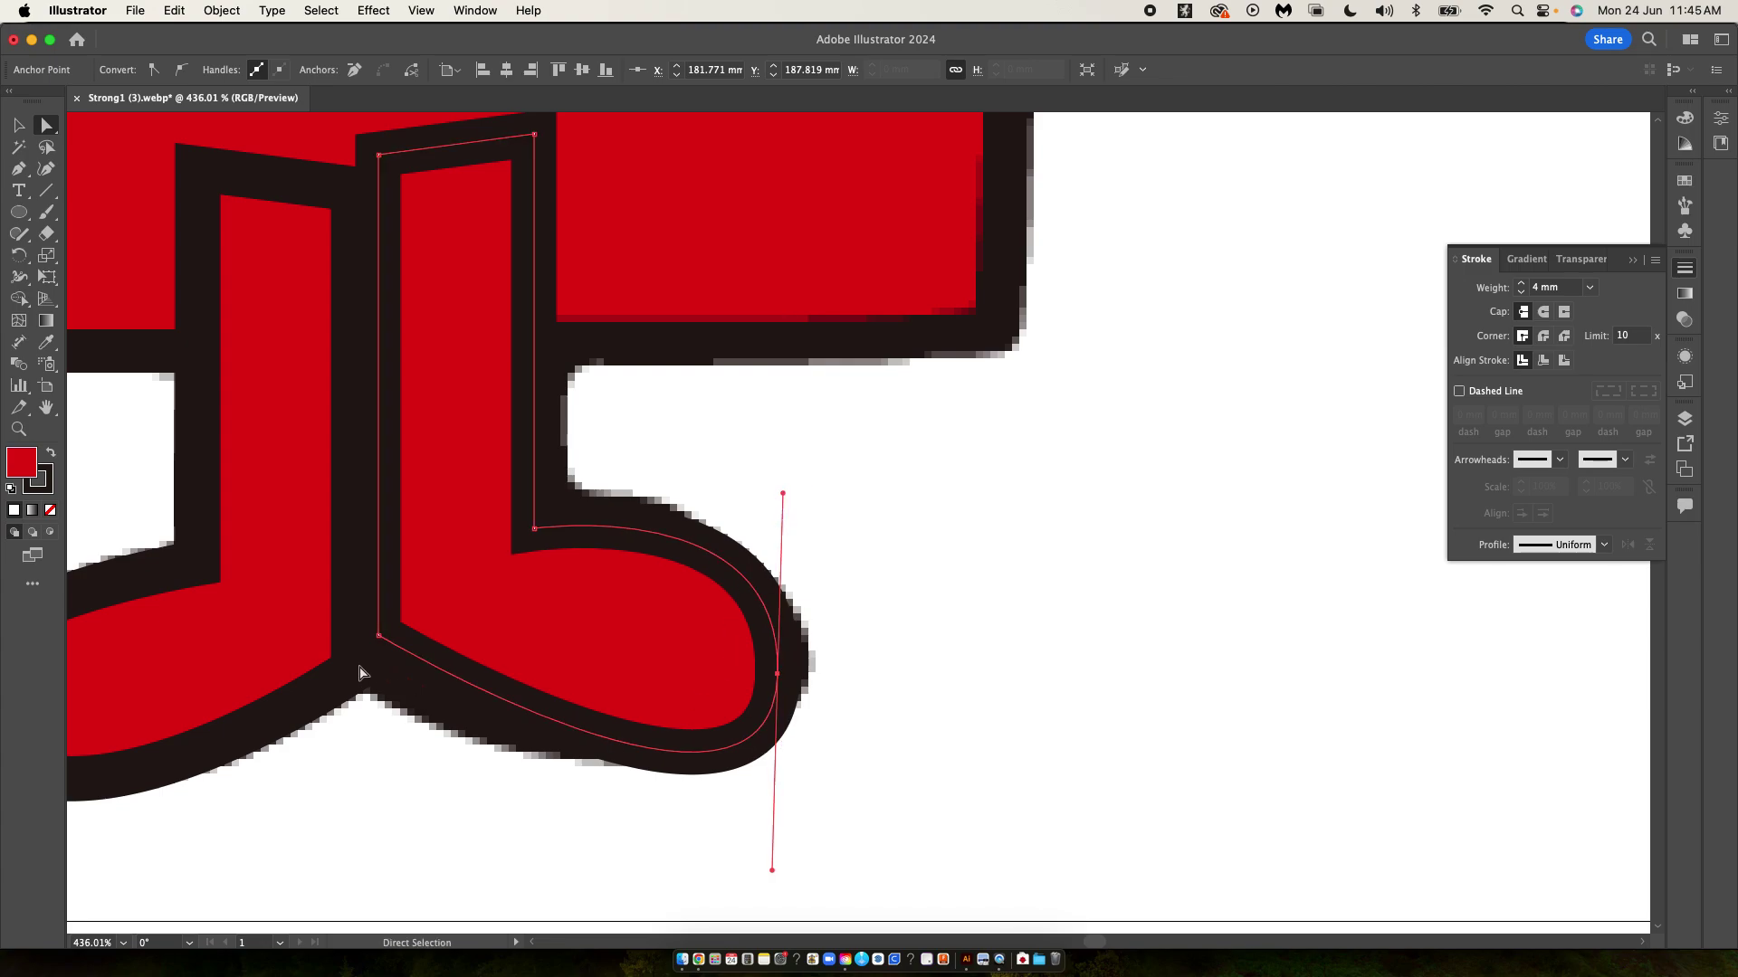
- Lower the boot's inner bottom corner anchor and fine-tune the toe's lower curve
{"action": "left_click", "coordinate": [378, 637]}
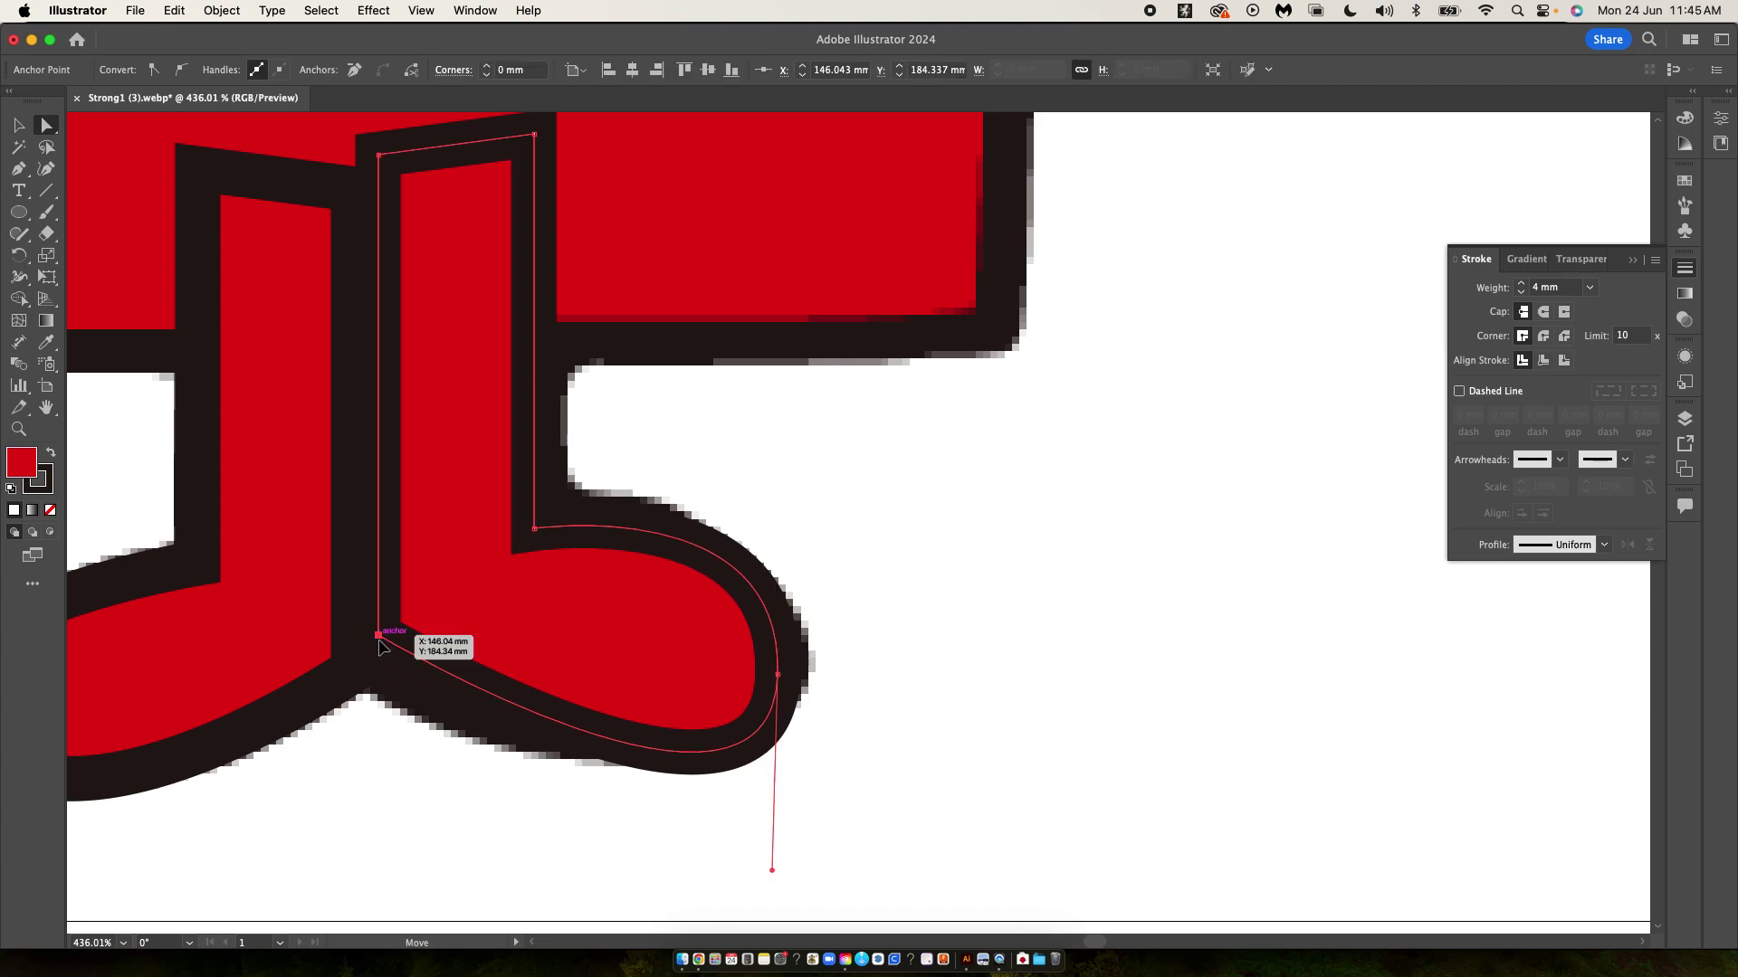
{"action": "left_click_drag", "start_coordinate": [379, 636], "coordinate": [372, 666]}
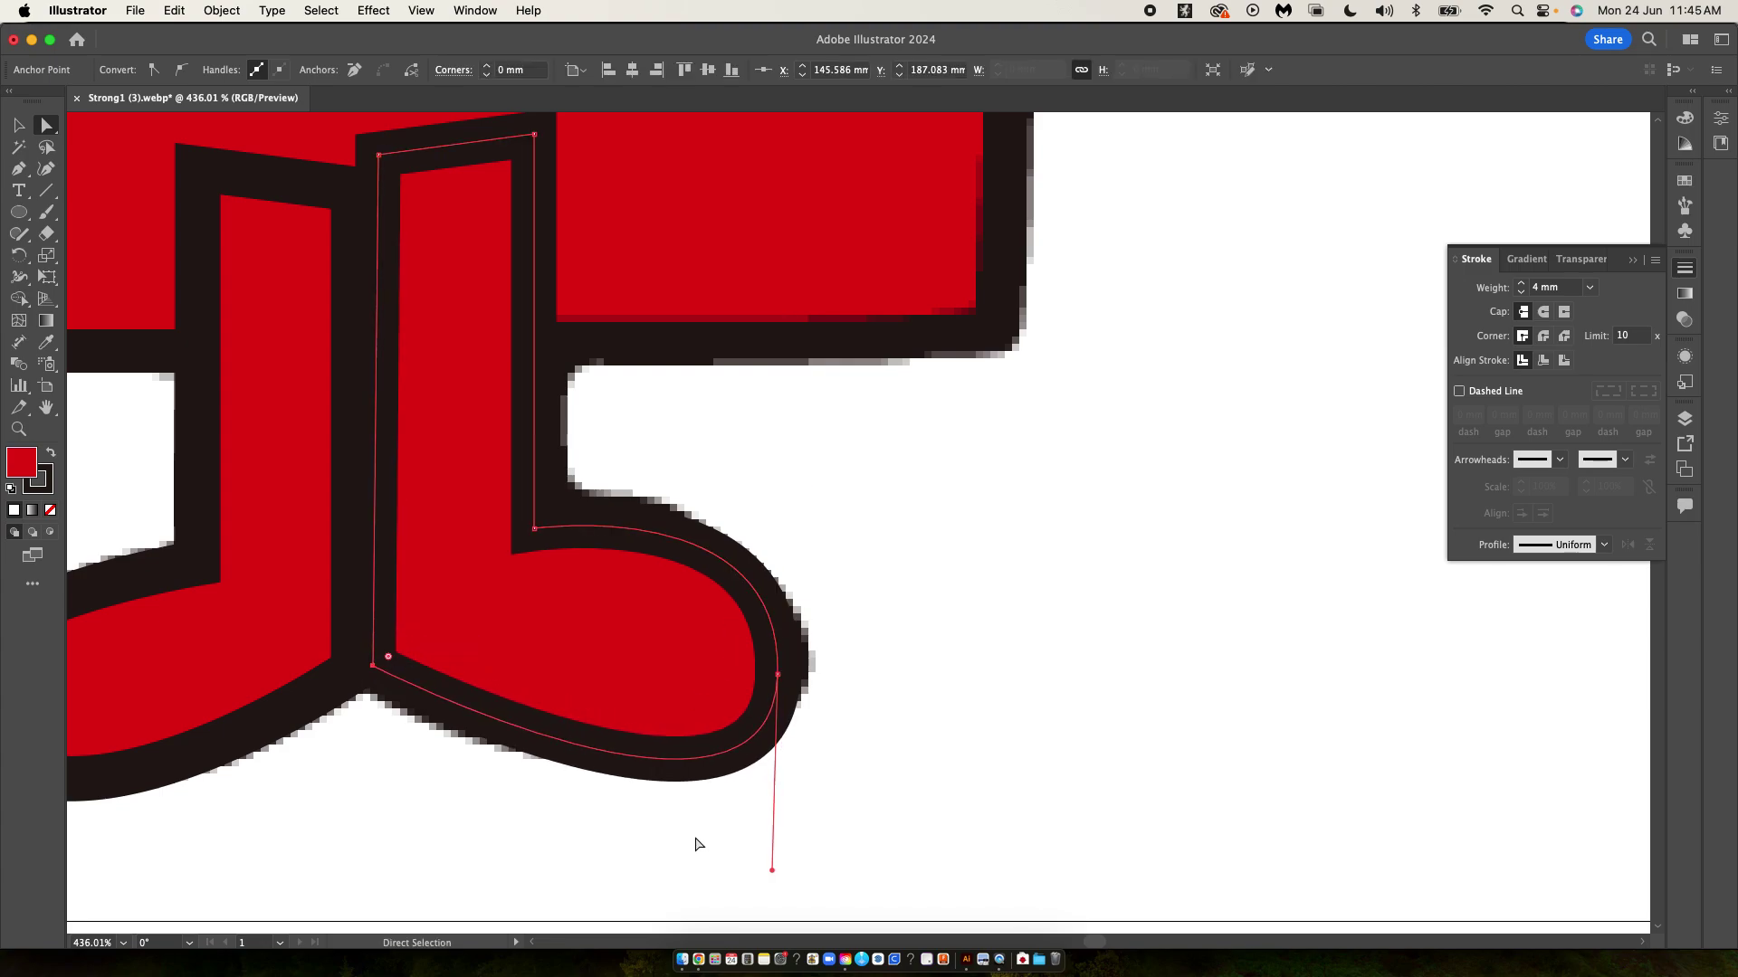
{"action": "left_click_drag", "start_coordinate": [770, 869], "coordinate": [731, 846]}
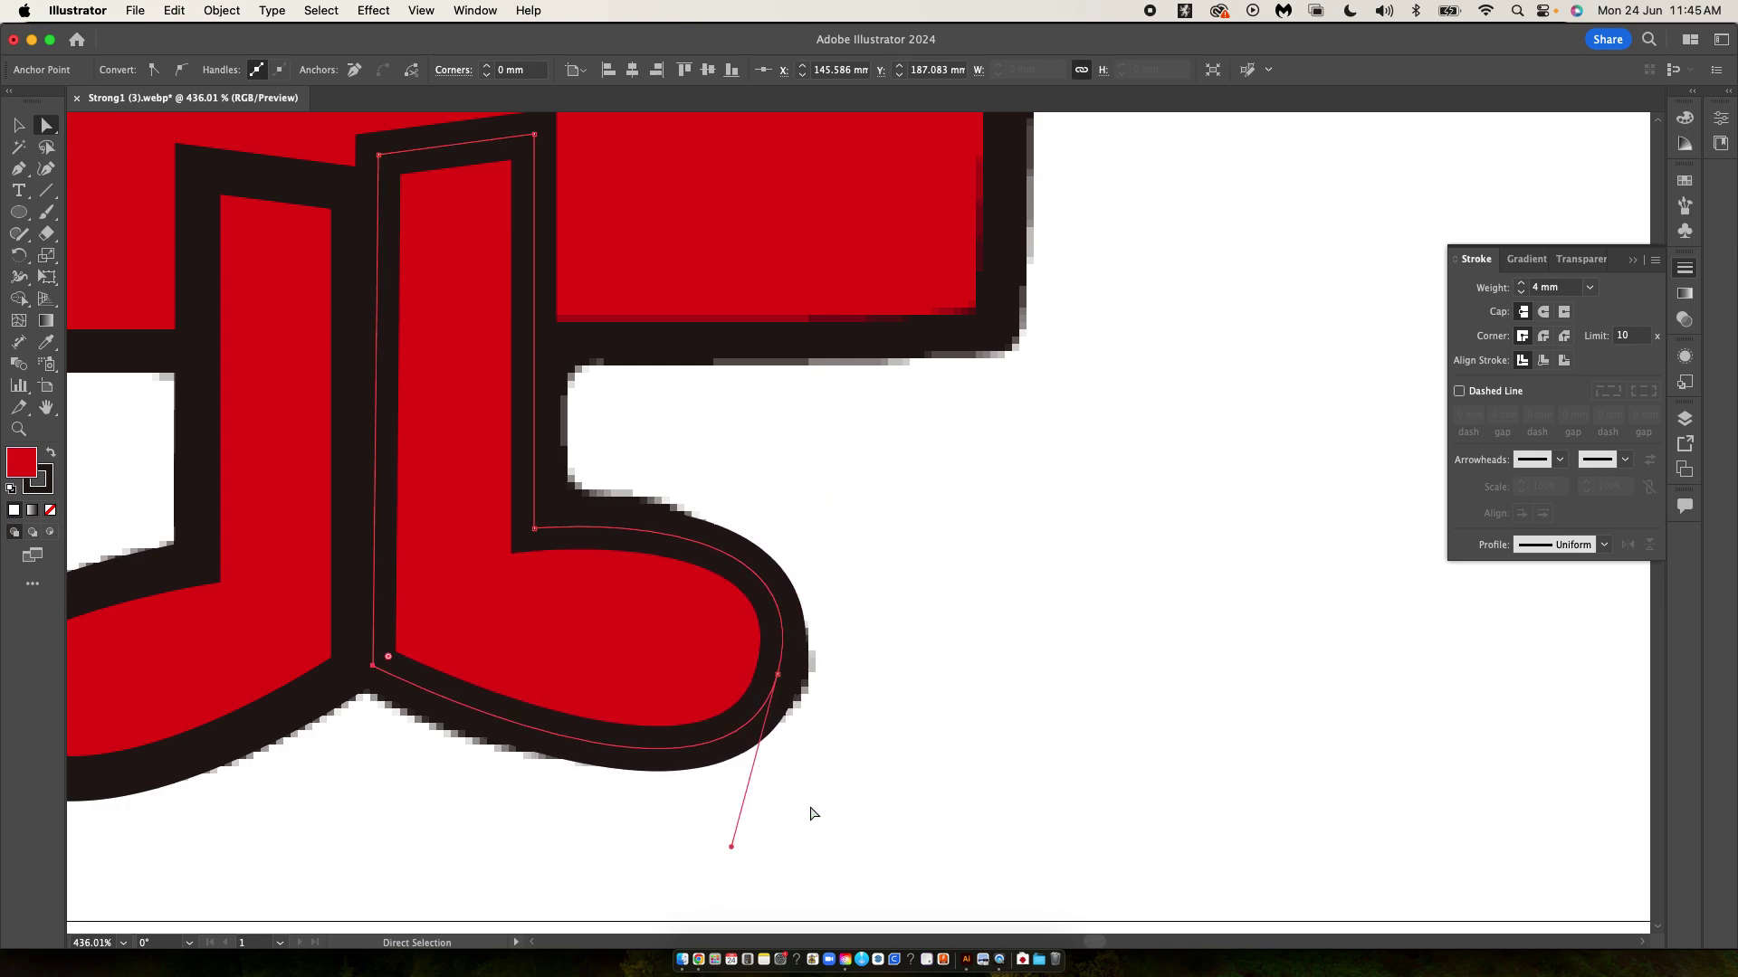
{"action": "scroll", "coordinate": [869, 742], "scroll_direction": "down", "scroll_amount": 5}
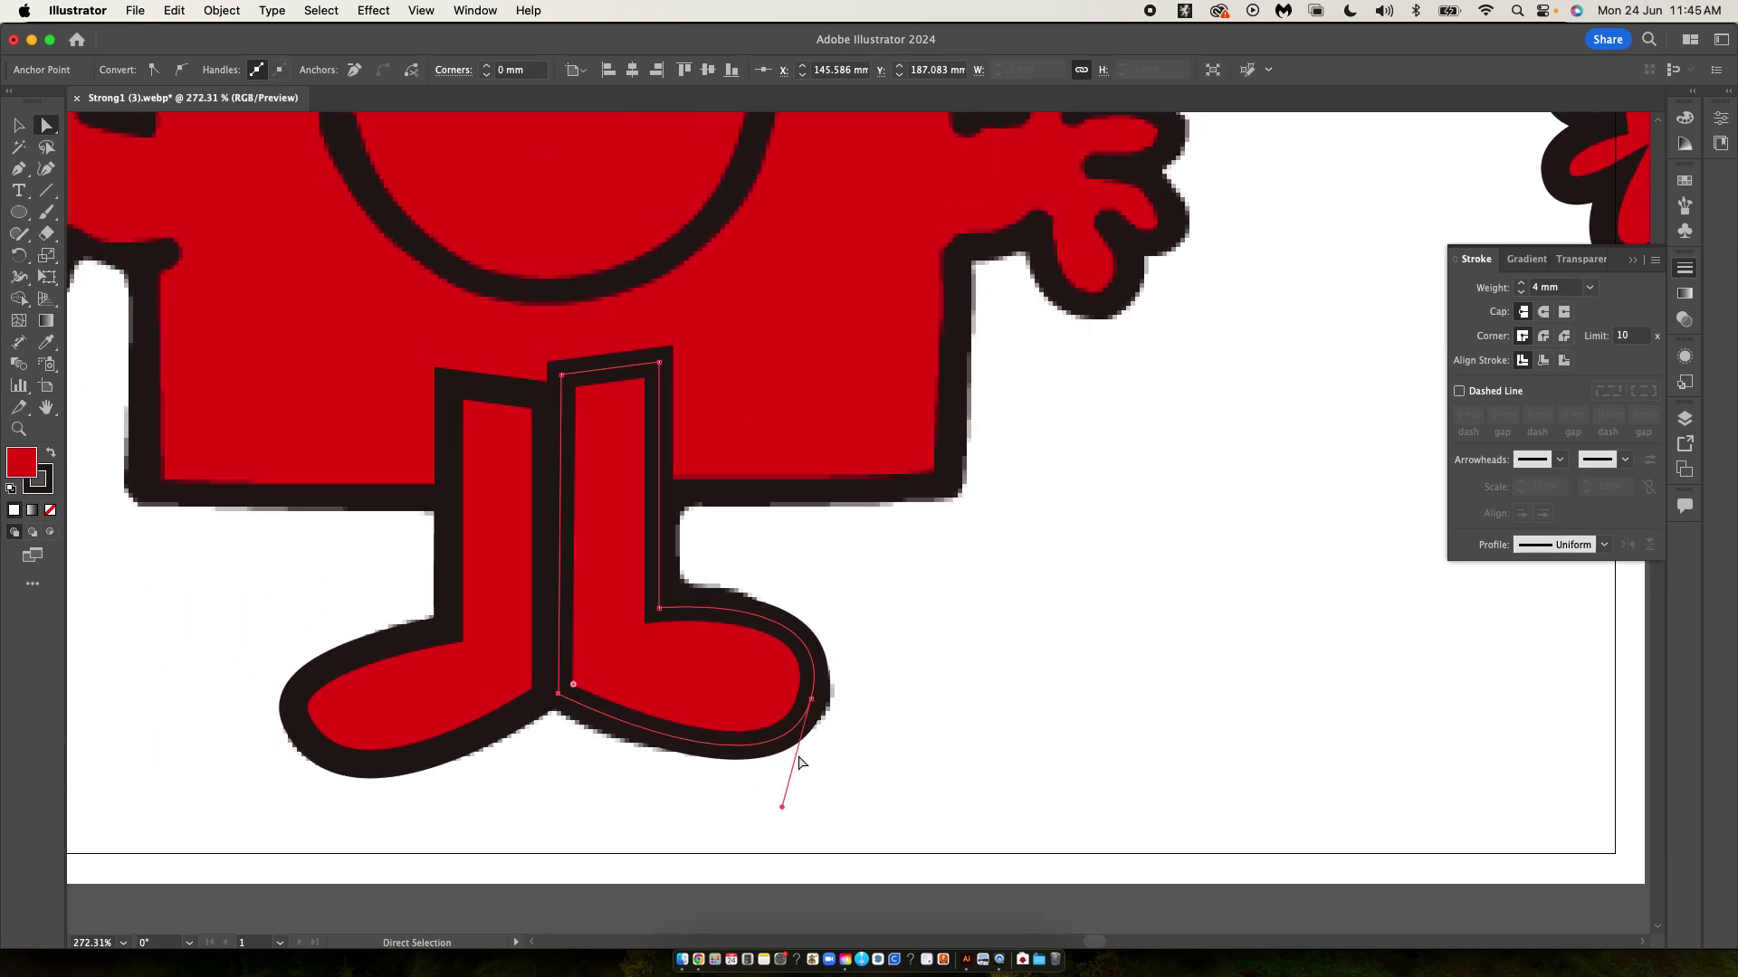
{"action": "key", "text": "v"}
{"action": "left_click", "coordinate": [861, 593]}
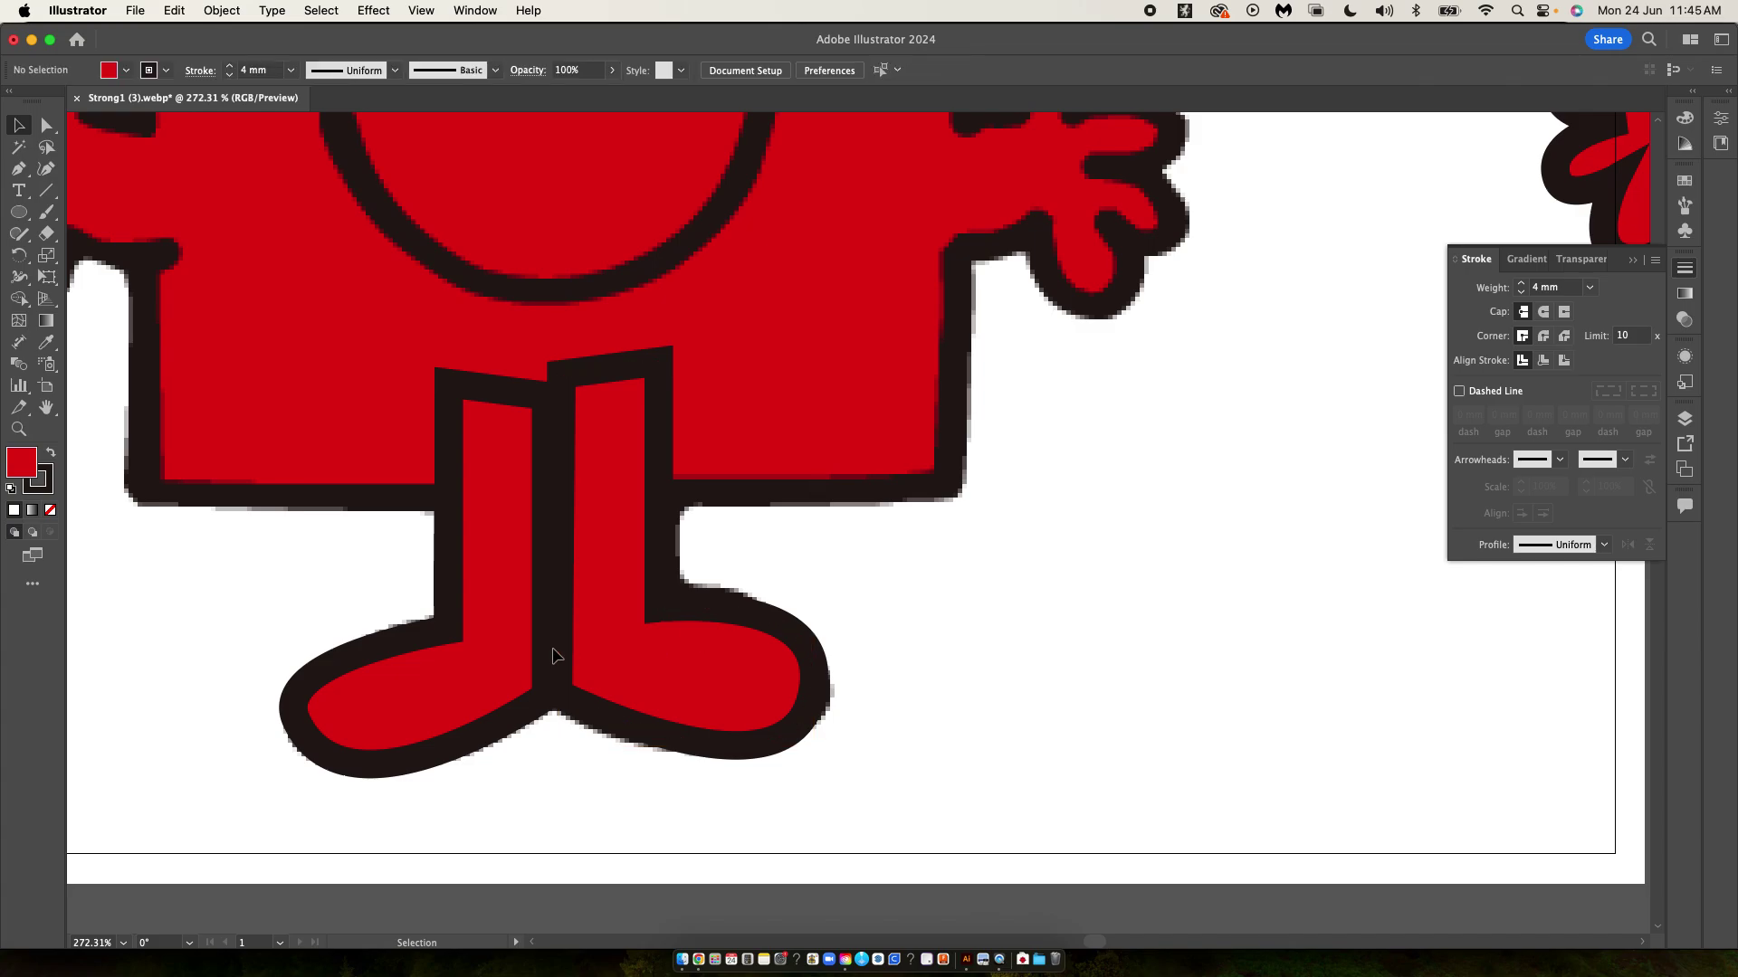
- Nudge the right boot left so its inner edge meets the left boot
{"action": "scroll", "coordinate": [556, 656], "scroll_direction": "up", "scroll_amount": 8}
{"action": "left_click", "coordinate": [454, 593]}
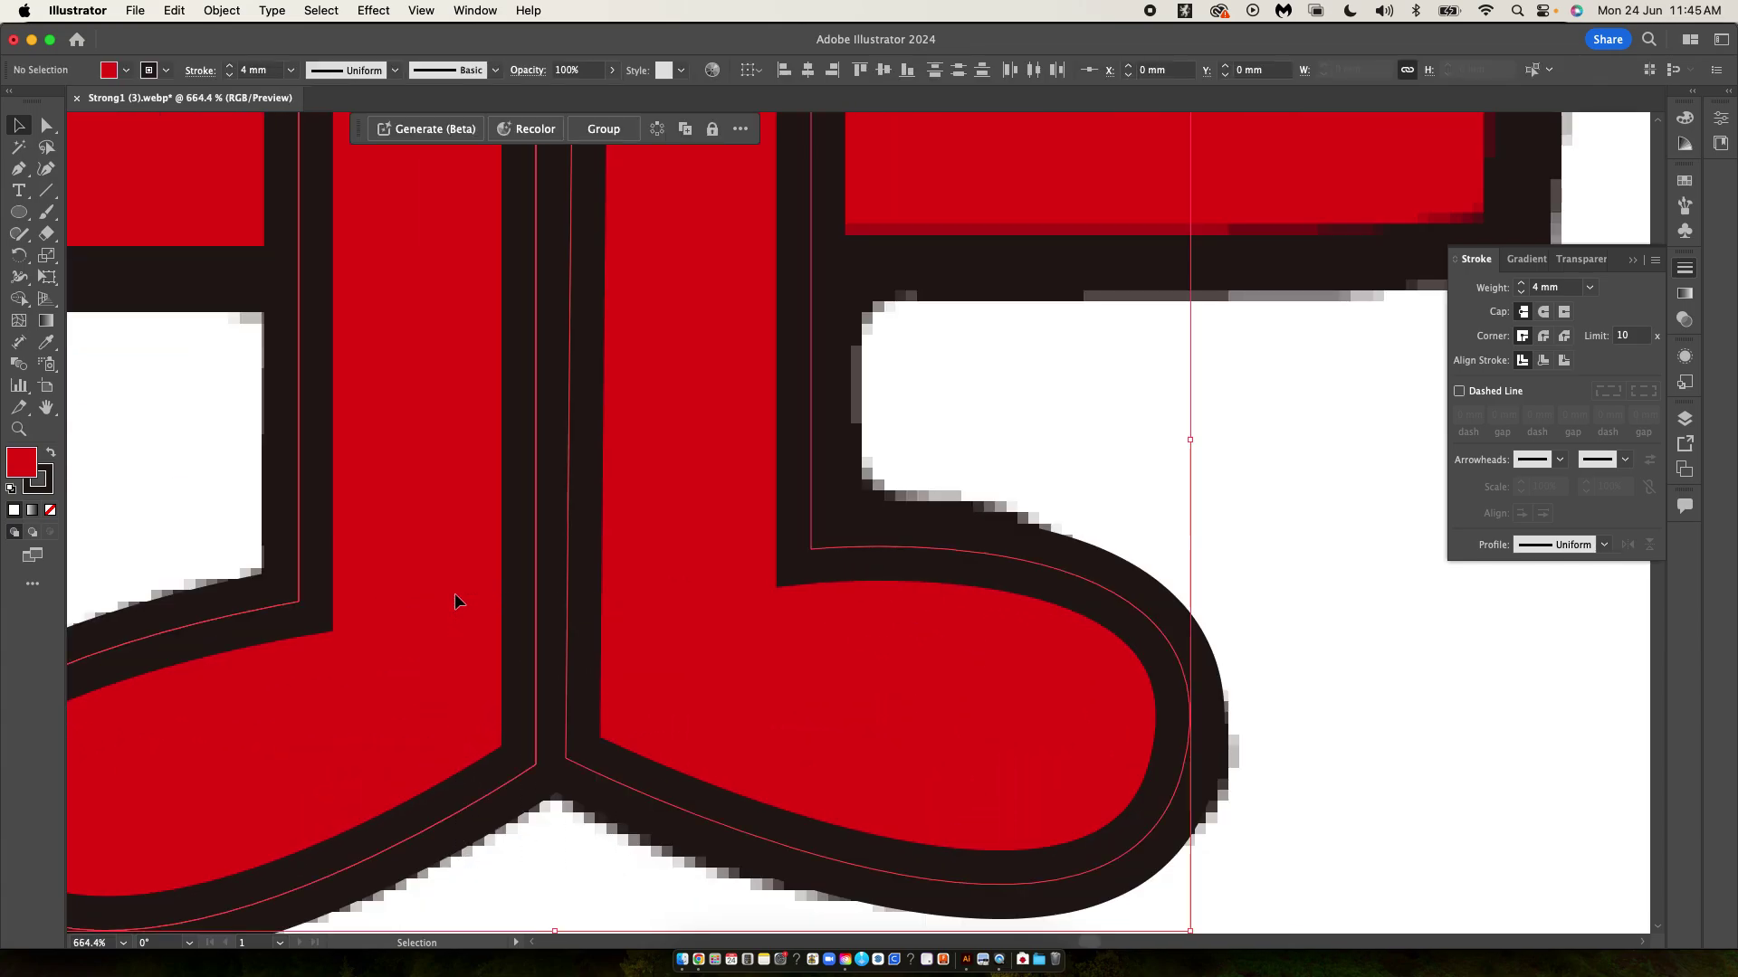
{"action": "left_click", "coordinate": [568, 501]}
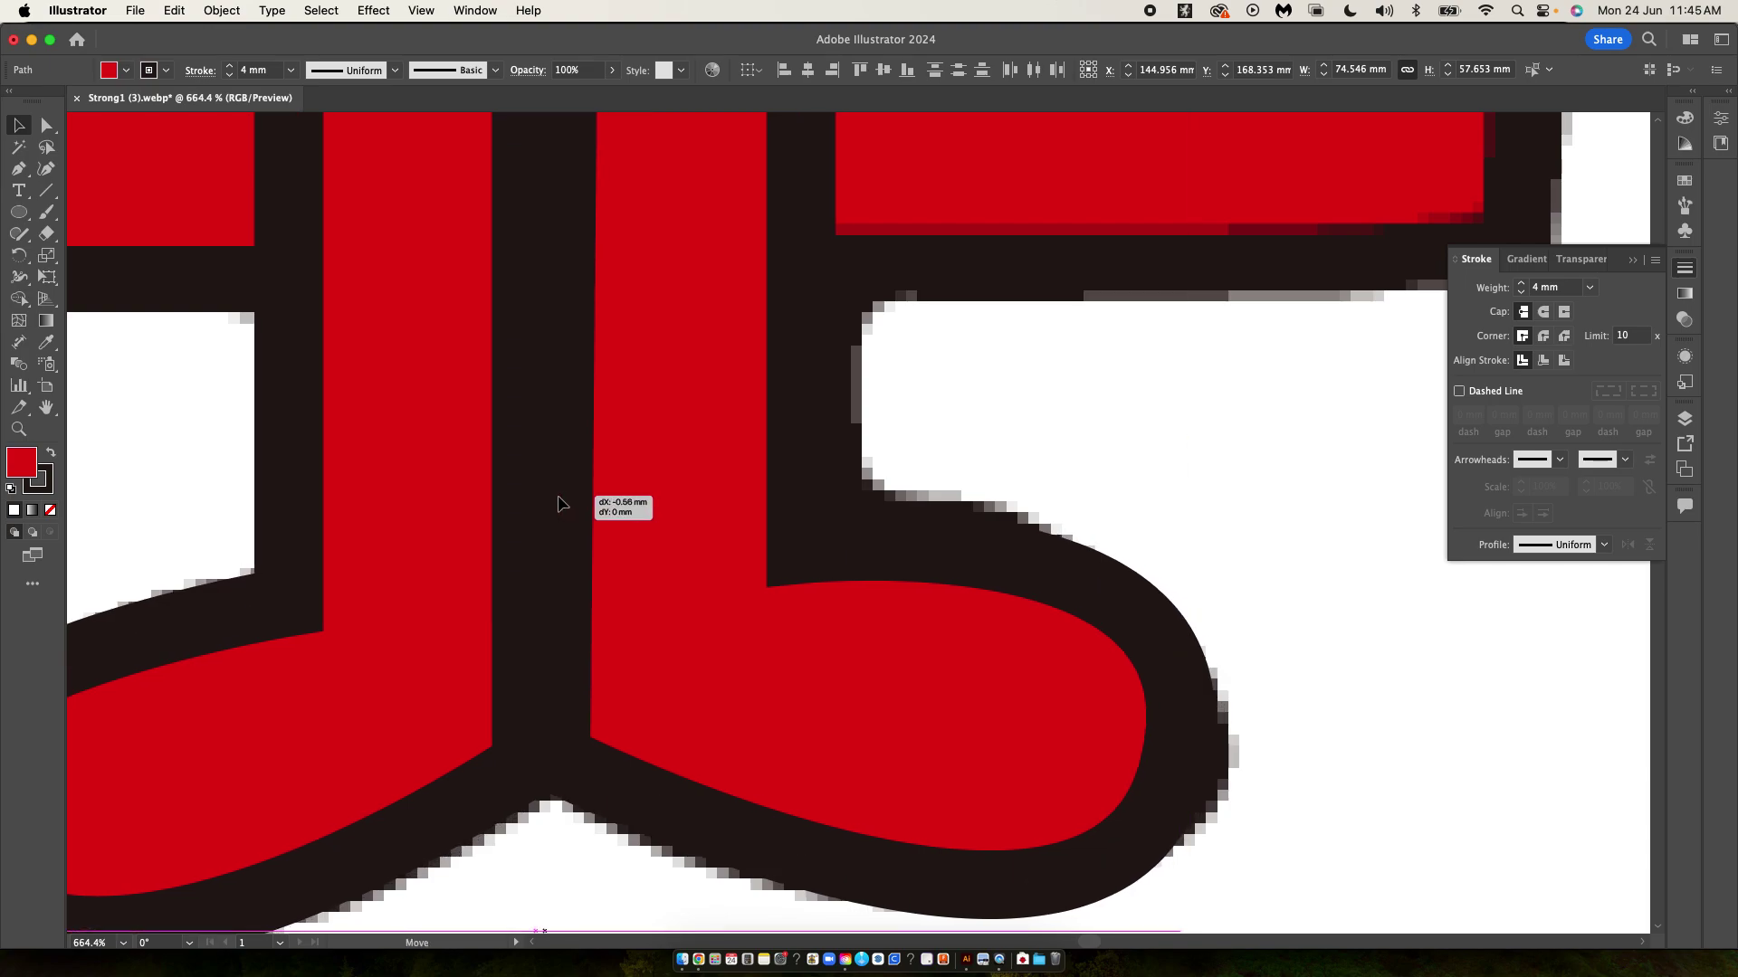
{"action": "left_click", "coordinate": [616, 505]}
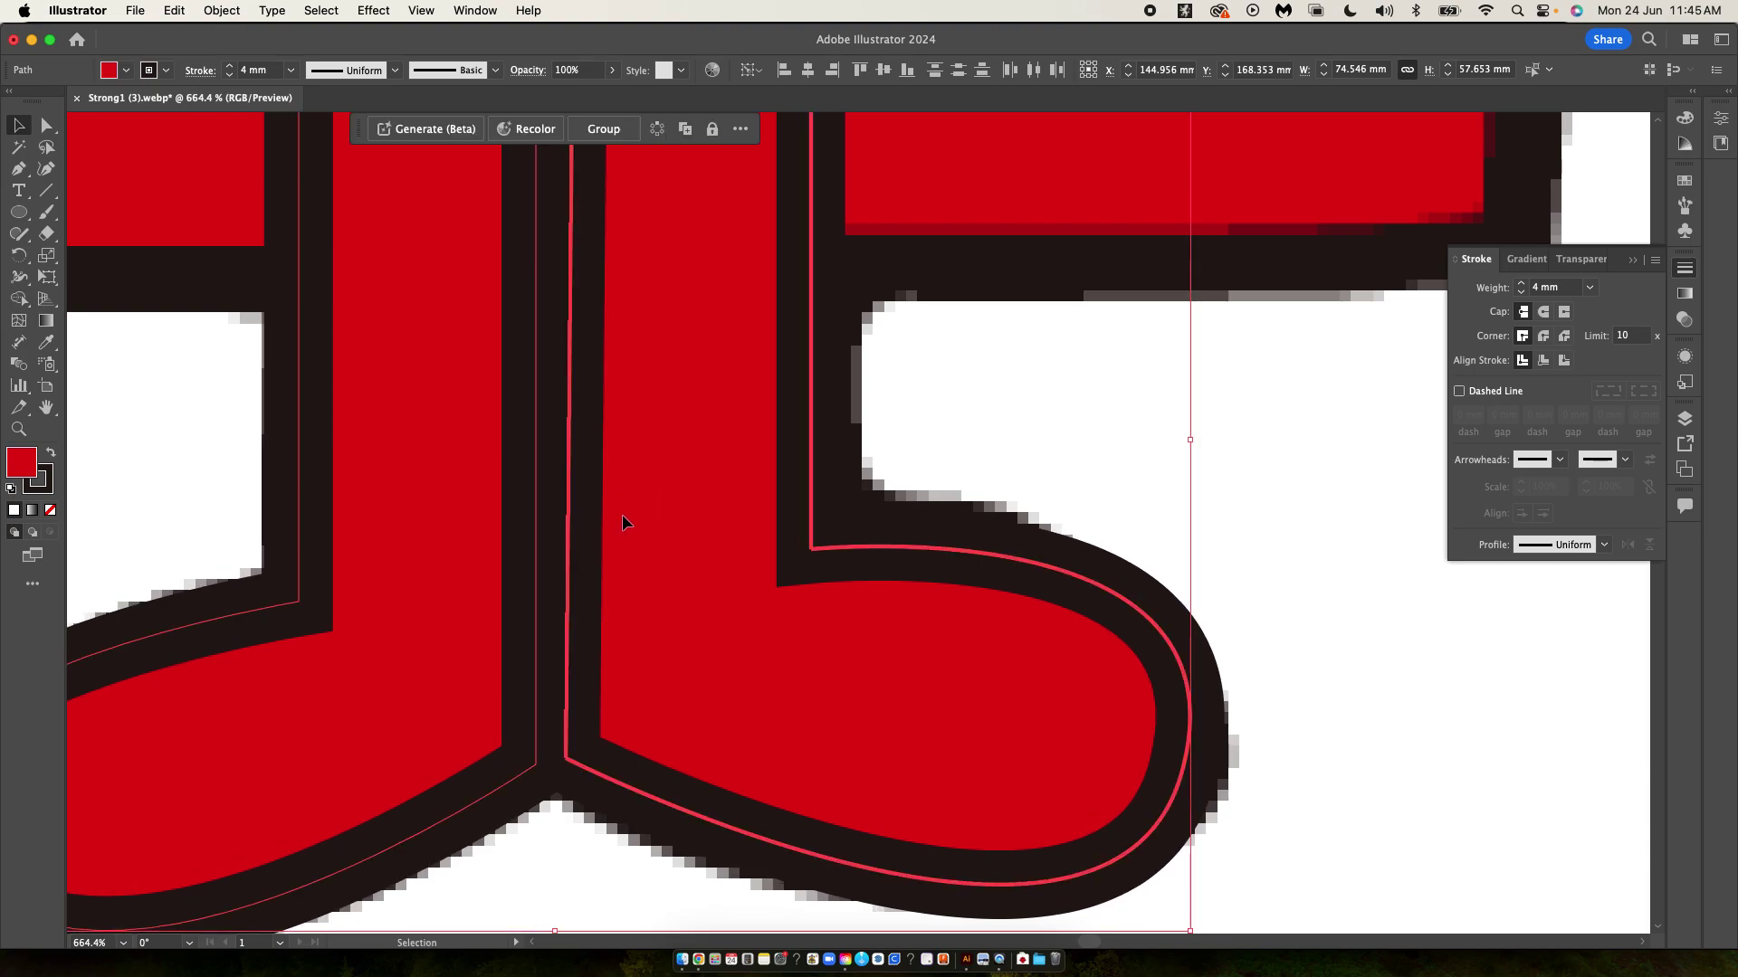
{"action": "left_click", "coordinate": [587, 767]}
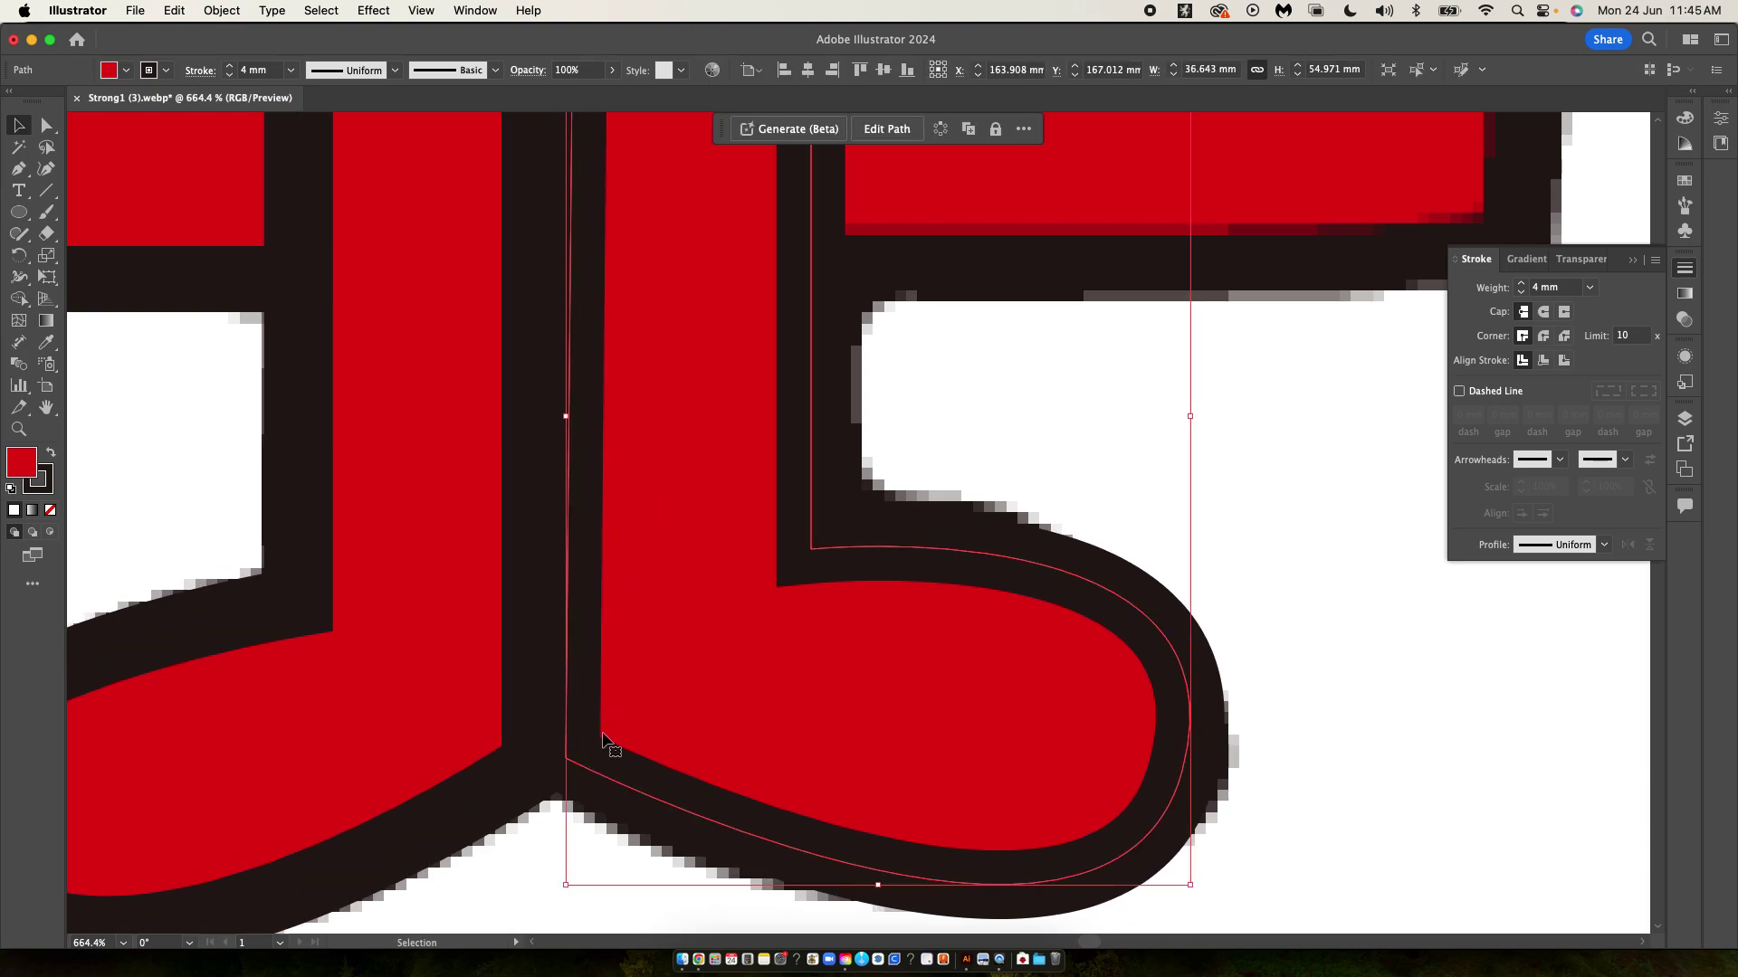
{"action": "left_click_drag", "start_coordinate": [607, 735], "coordinate": [603, 714]}
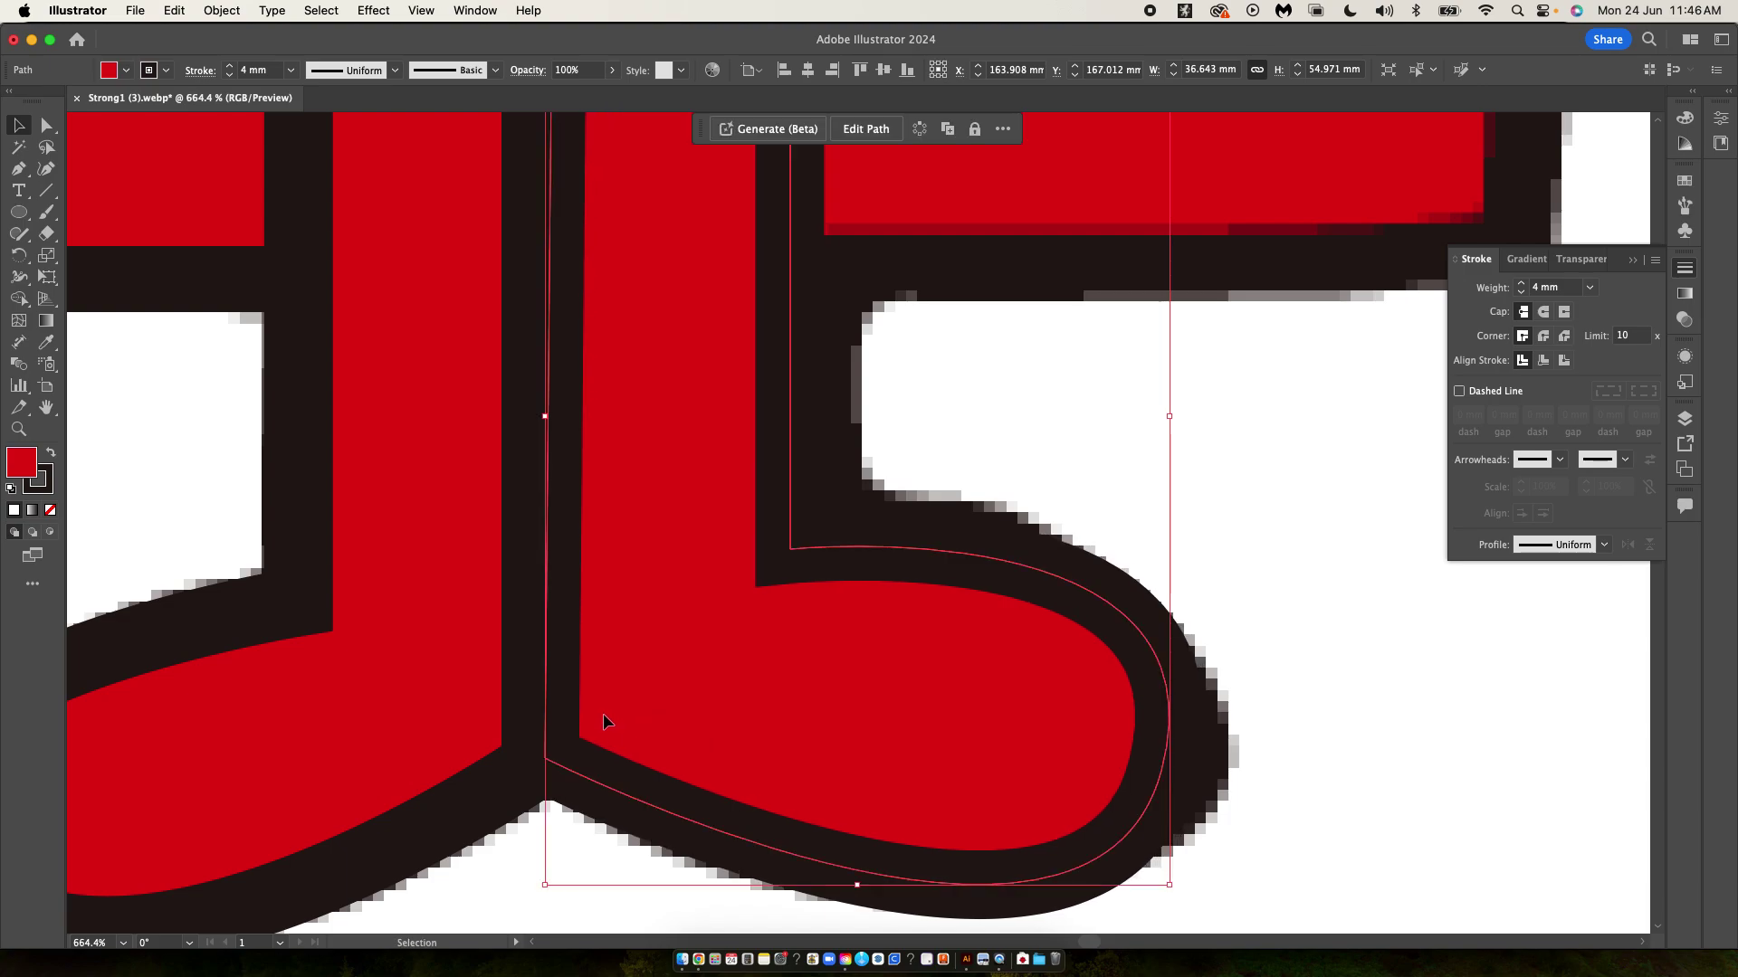
- Marquee-select both boot shapes together
{"action": "left_click_drag", "start_coordinate": [543, 850], "coordinate": [476, 645]}
{"action": "scroll", "coordinate": [476, 644], "scroll_direction": "up", "scroll_amount": 4}
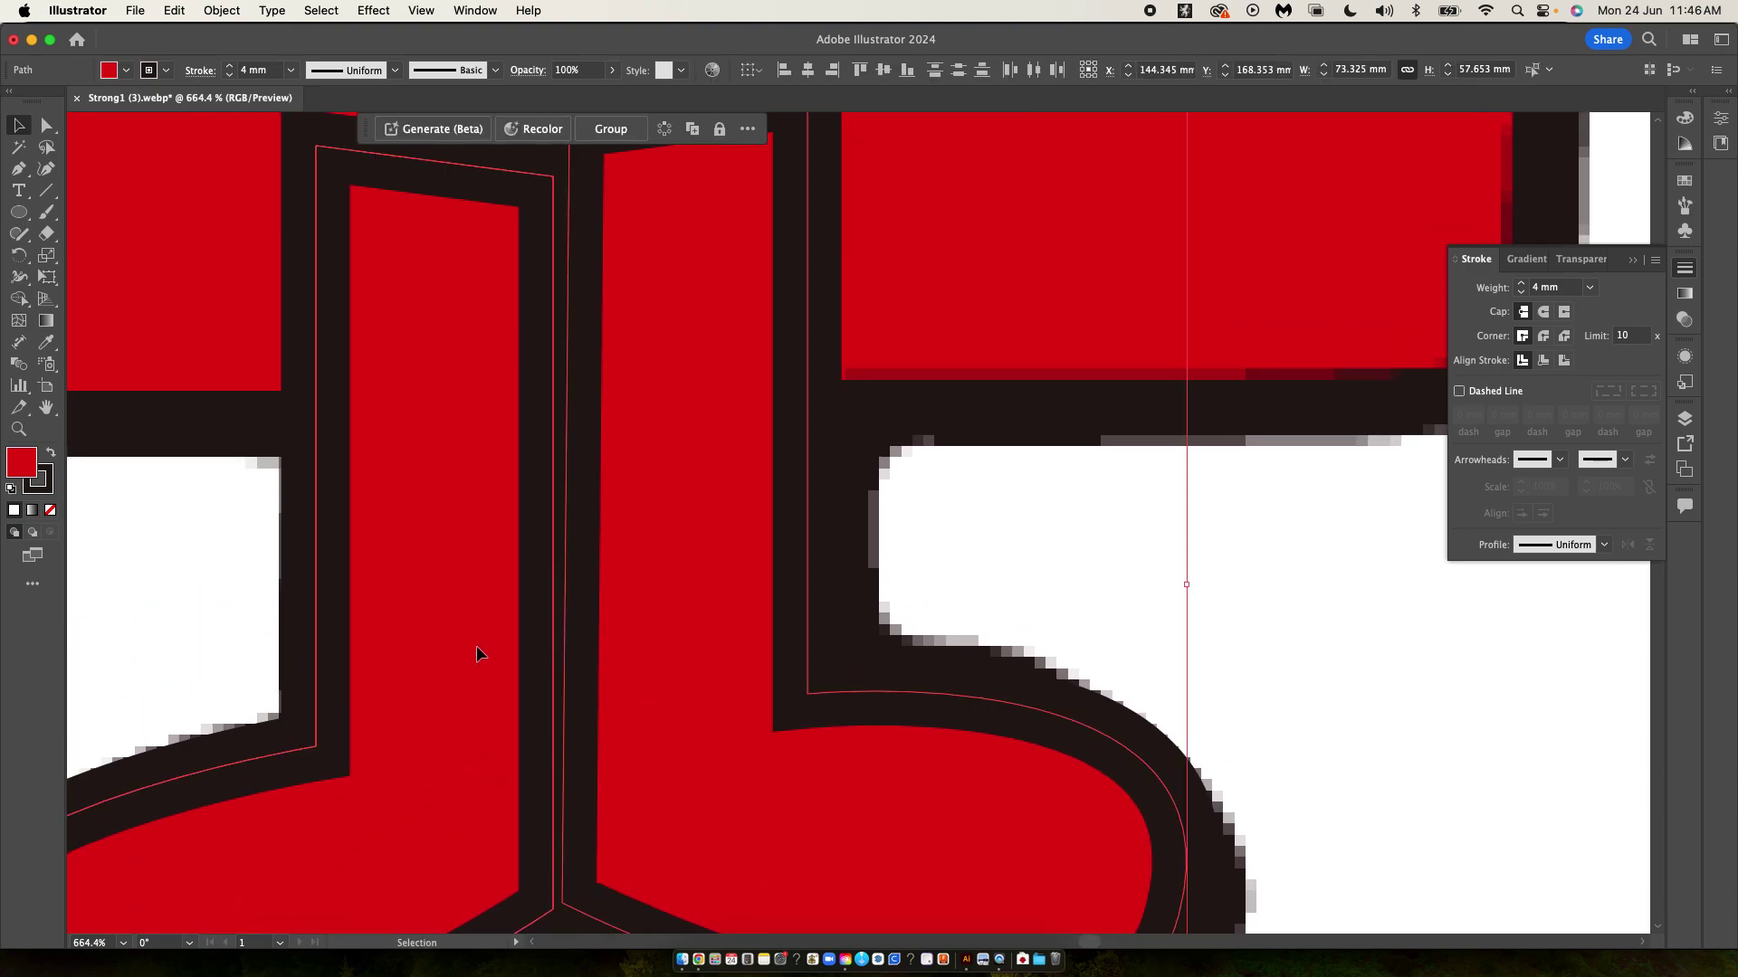
{"action": "scroll", "coordinate": [476, 645], "scroll_direction": "down", "scroll_amount": 4}
{"action": "scroll", "coordinate": [476, 645], "scroll_direction": "down", "scroll_amount": 3}
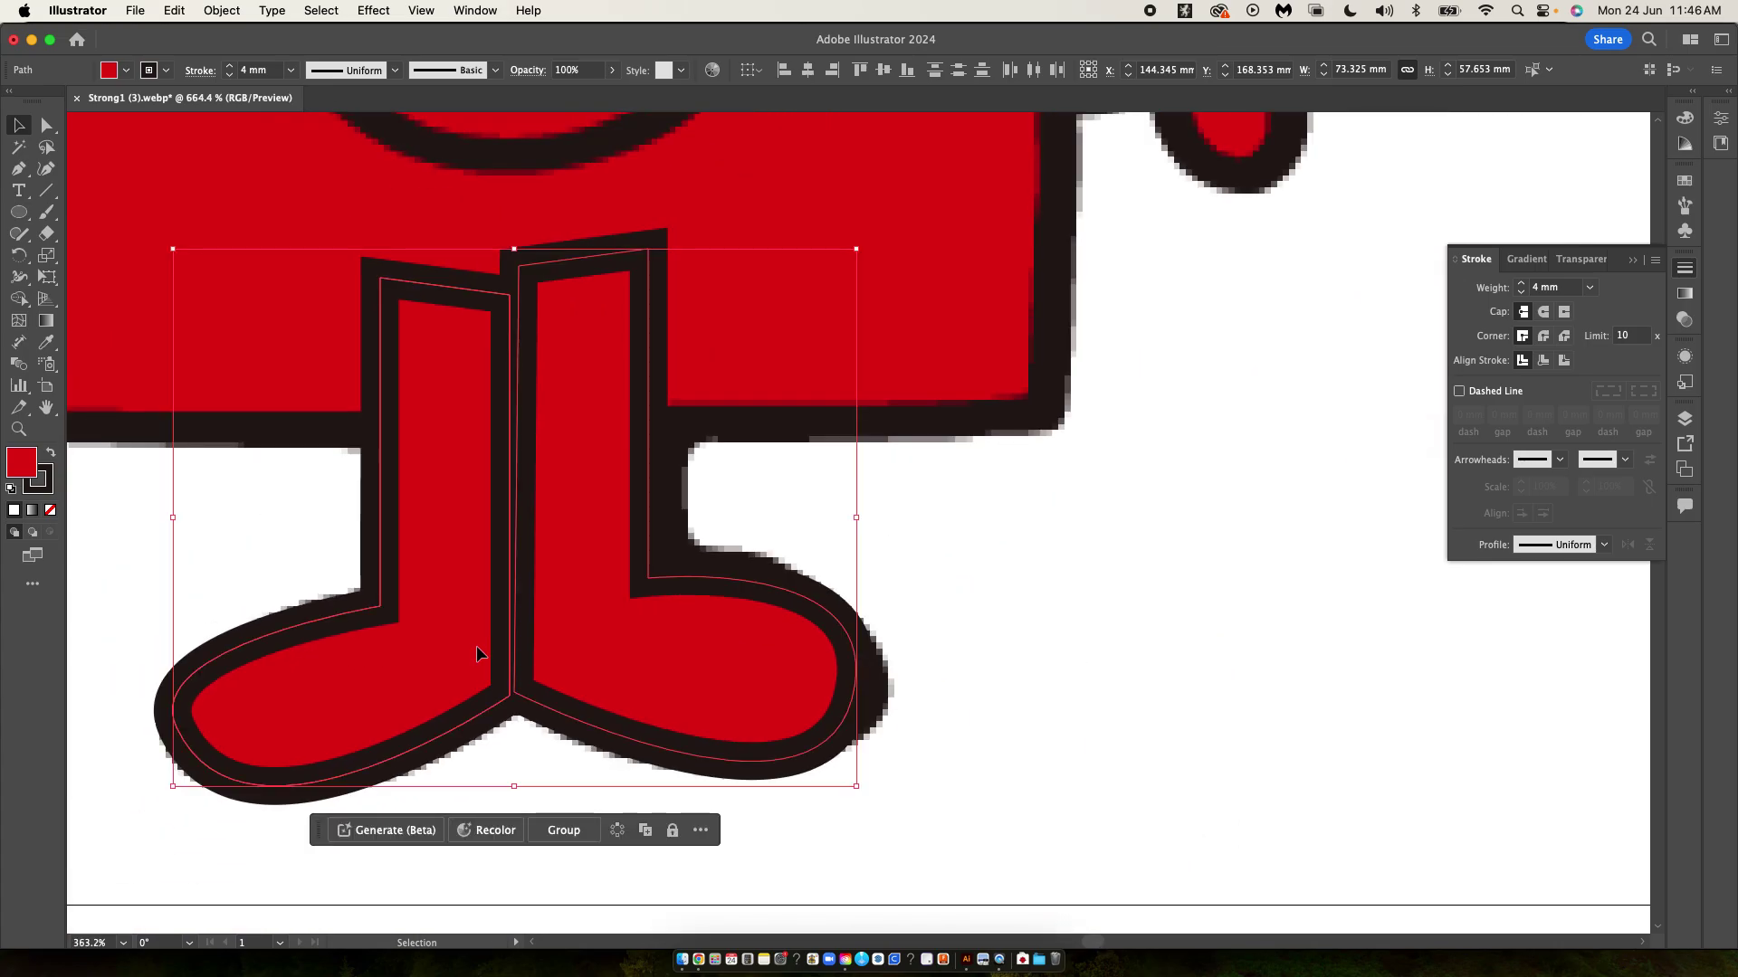
{"action": "left_click", "coordinate": [938, 590]}
{"action": "left_click_drag", "start_coordinate": [937, 590], "coordinate": [137, 589]}
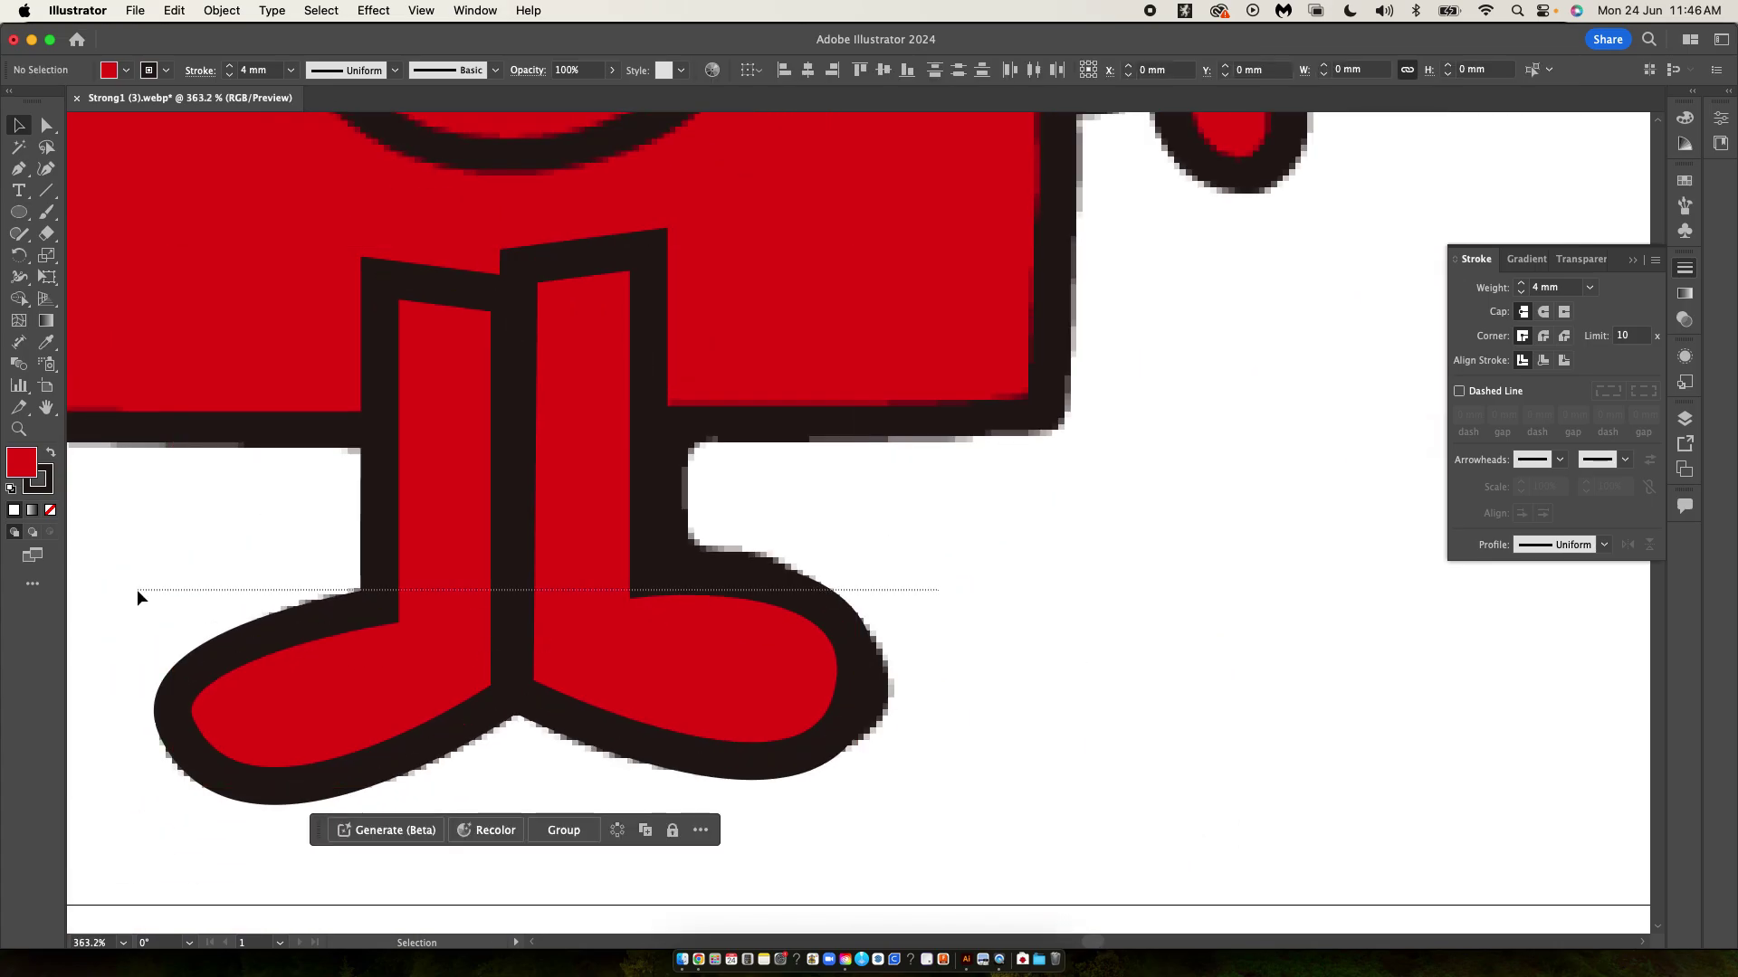
- Move both boots beneath the traced red body, then select the body with the boots
{"action": "scroll", "coordinate": [138, 590], "scroll_direction": "down", "scroll_amount": 3}
{"action": "left_click_drag", "start_coordinate": [240, 624], "coordinate": [1191, 640]}
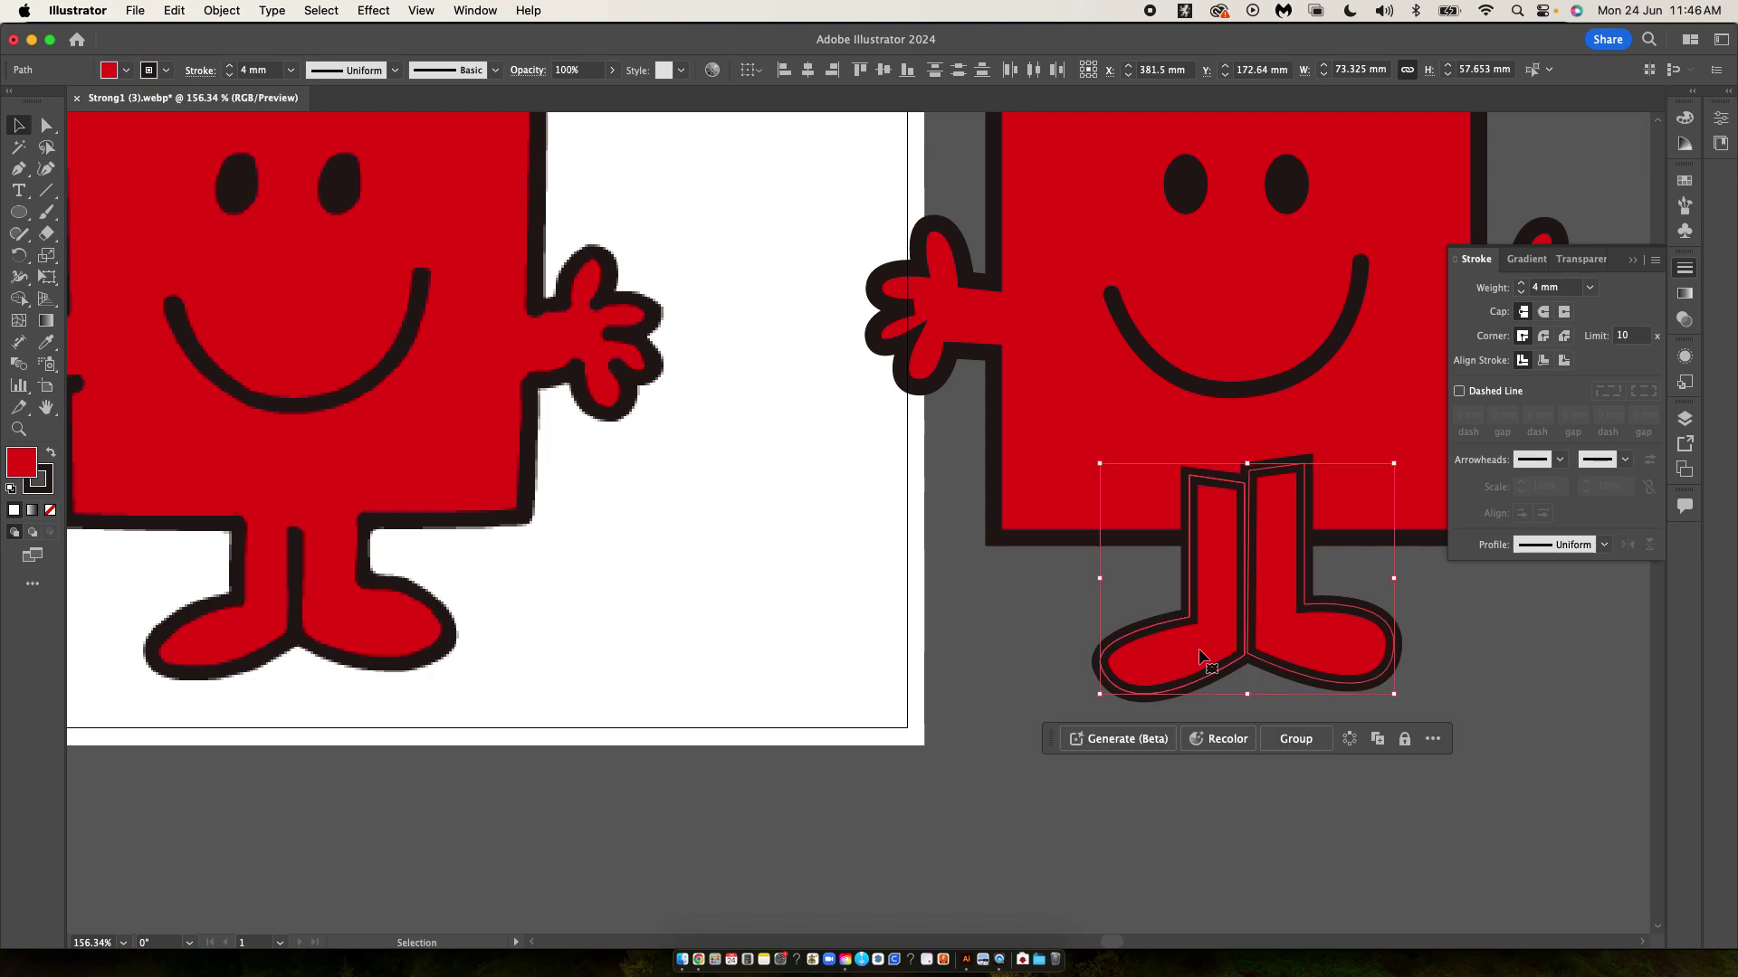
{"action": "scroll", "coordinate": [1327, 677], "scroll_direction": "right", "scroll_amount": 3}
{"action": "left_click", "coordinate": [1283, 644]}
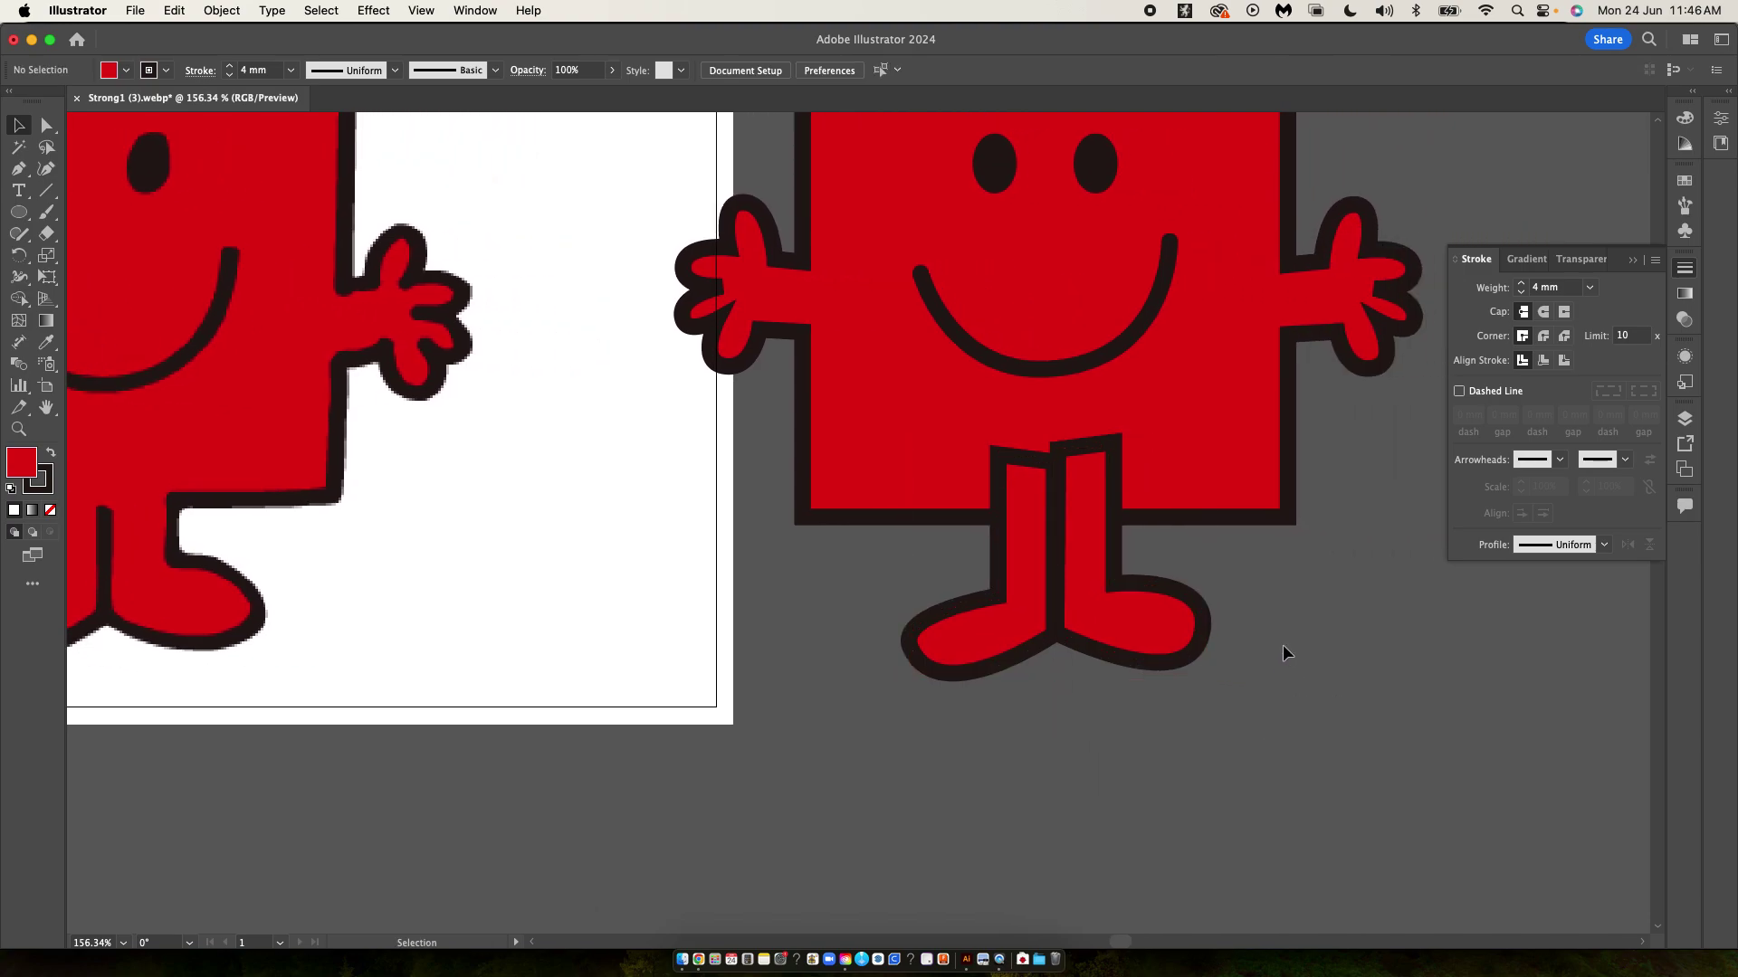
{"action": "left_click", "coordinate": [873, 459]}
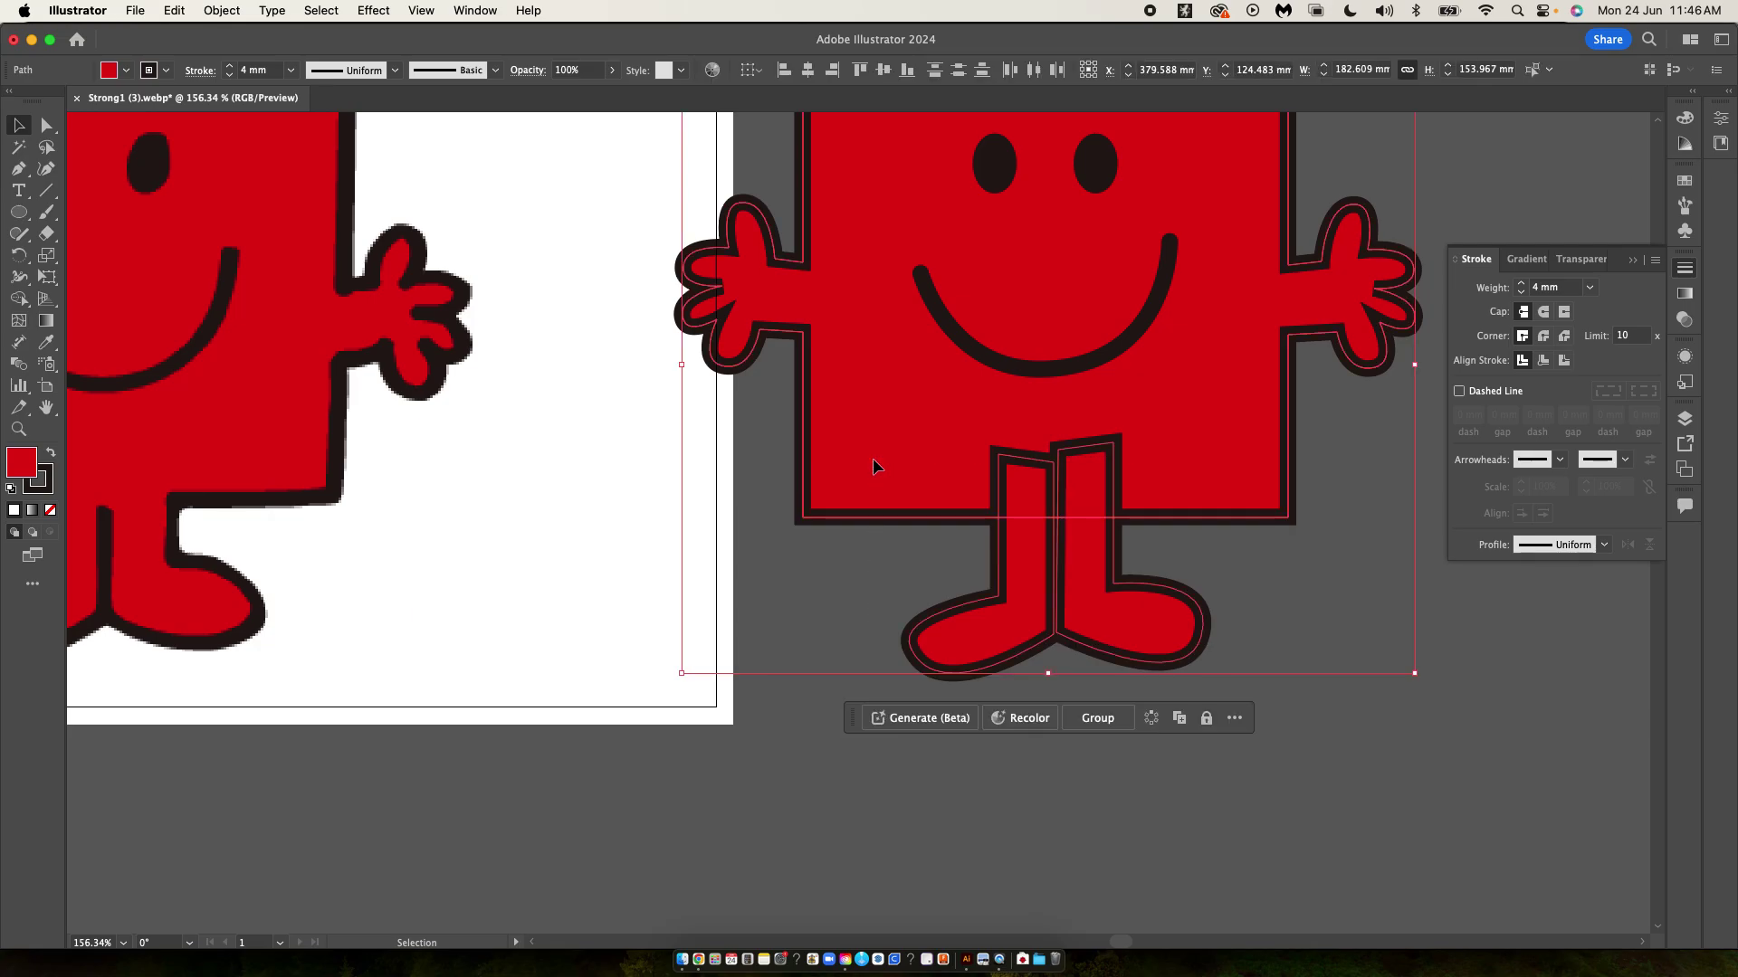
{"action": "key", "text": "shift+m"}
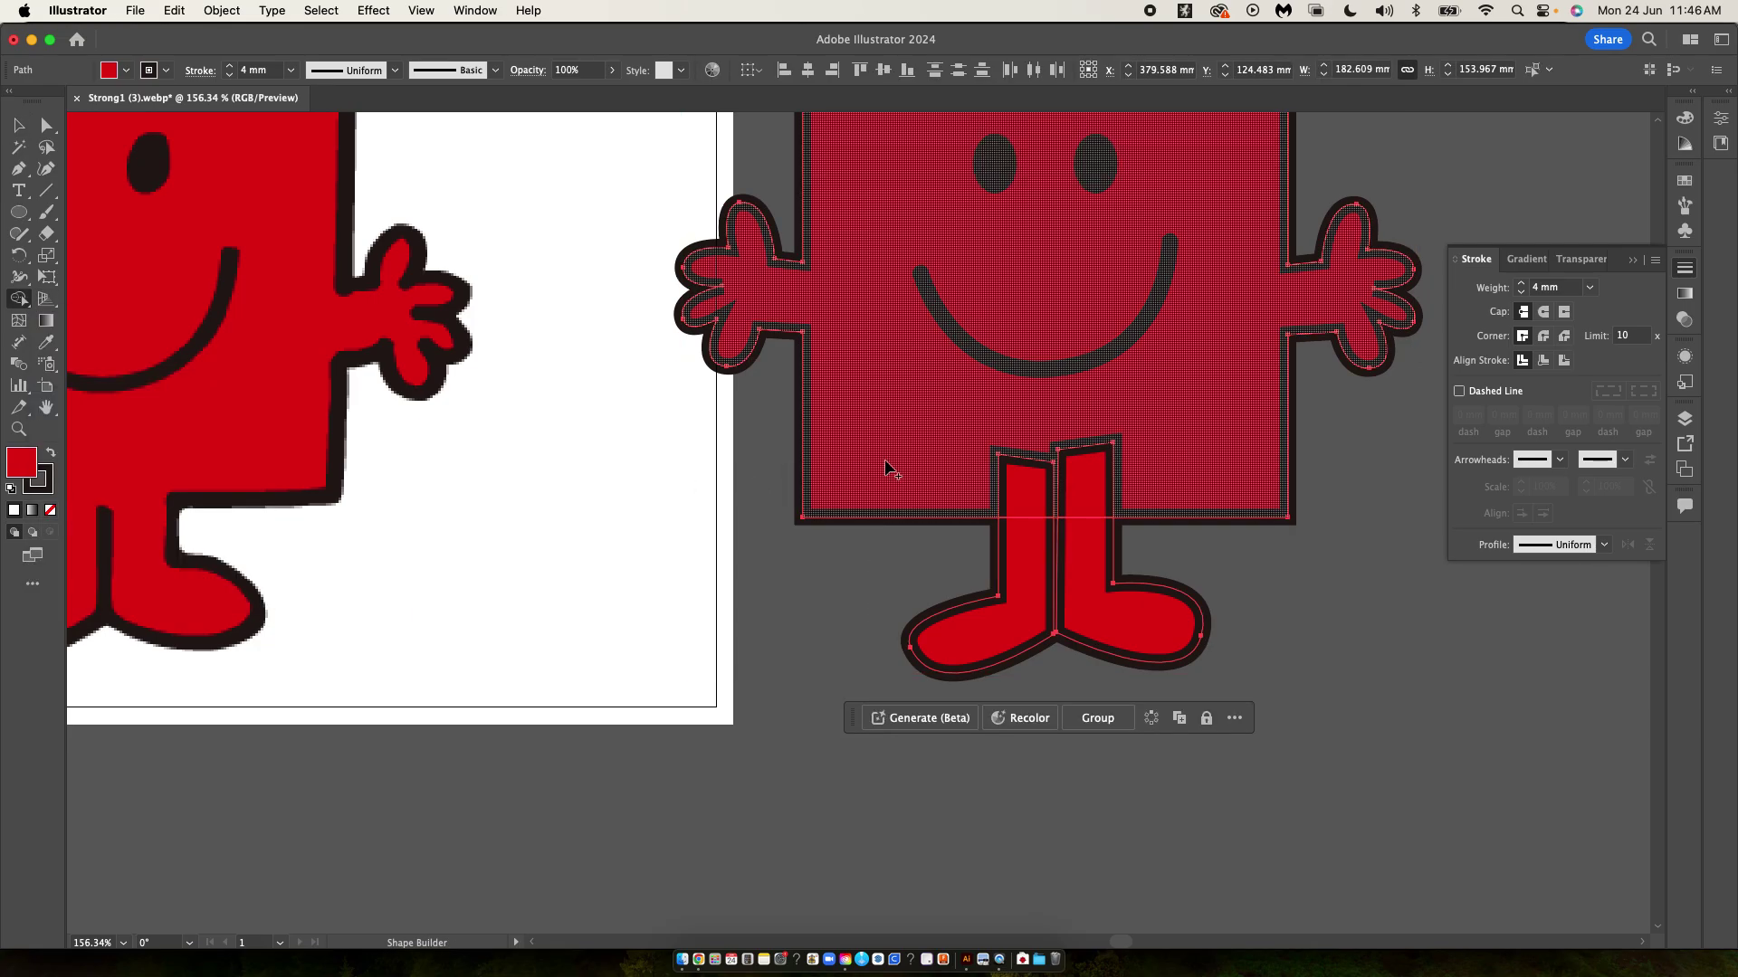
- Shape Builder-drag from the body through both legs to fuse them into one red shape
{"action": "mouse_move", "coordinate": [885, 466]}
{"action": "left_mouse_down"}
{"action": "mouse_move", "coordinate": [1091, 488]}
{"action": "mouse_move", "coordinate": [1080, 543]}
{"action": "mouse_move", "coordinate": [1019, 543]}
{"action": "left_mouse_up"}
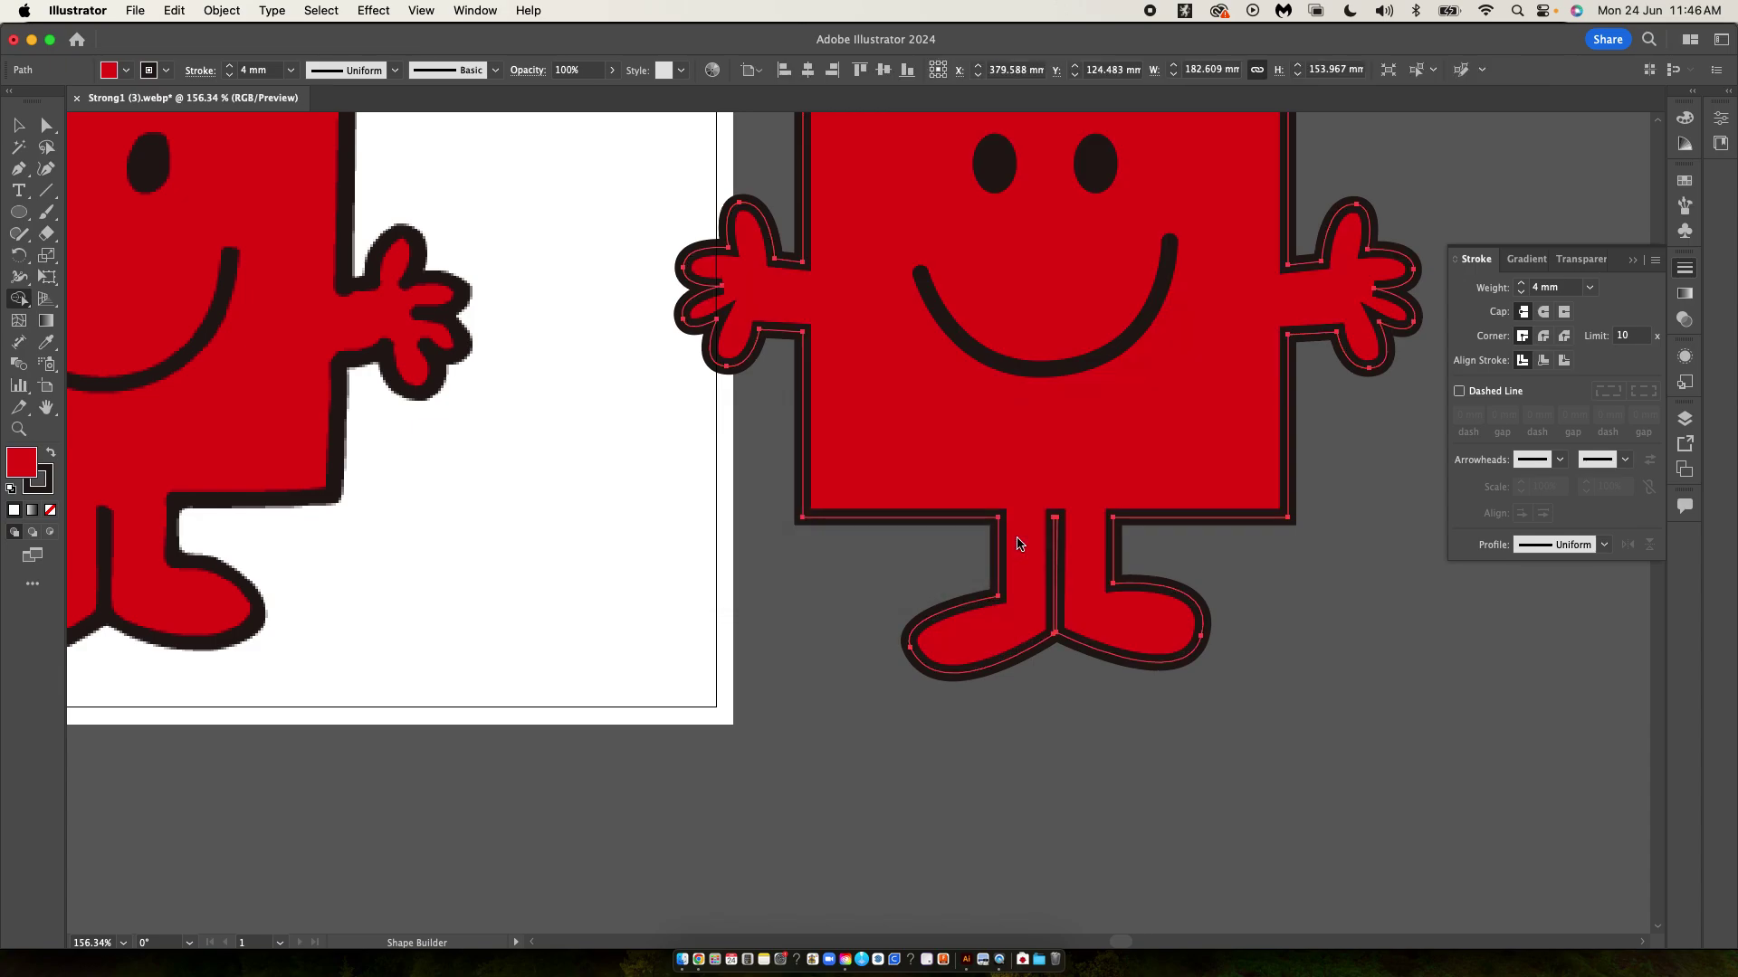
{"action": "key", "text": "v"}
{"action": "left_click", "coordinate": [1215, 572]}
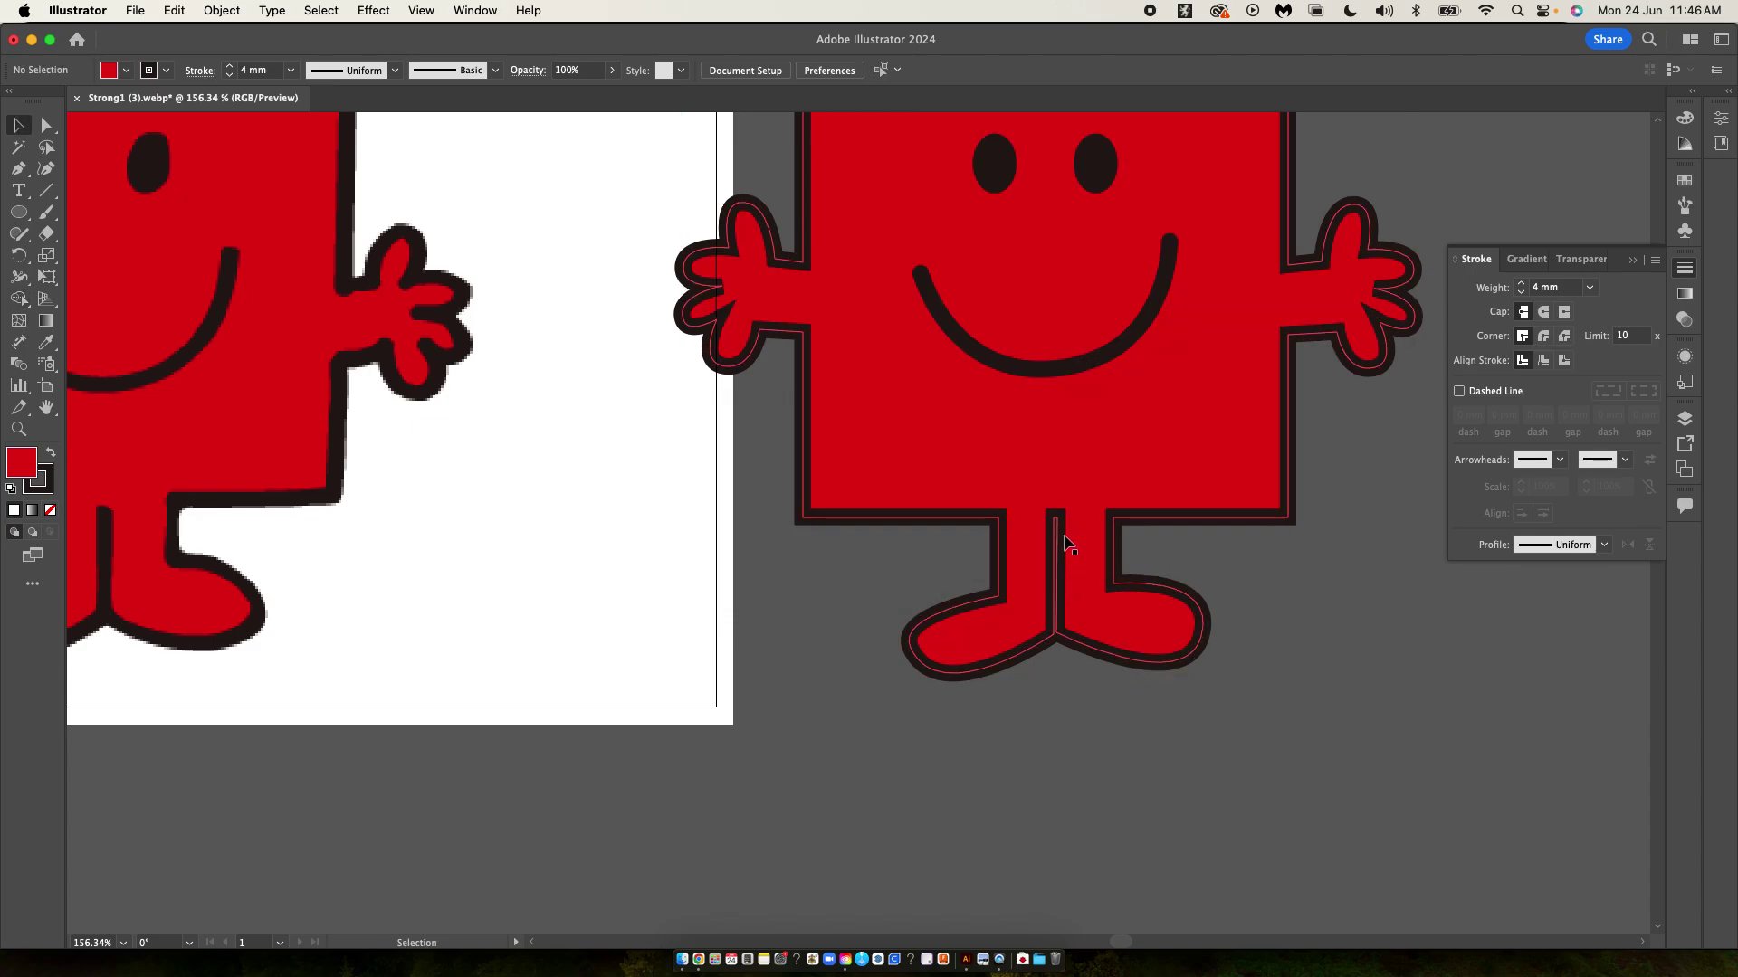
{"action": "scroll", "coordinate": [1064, 543], "scroll_direction": "up", "scroll_amount": 4}
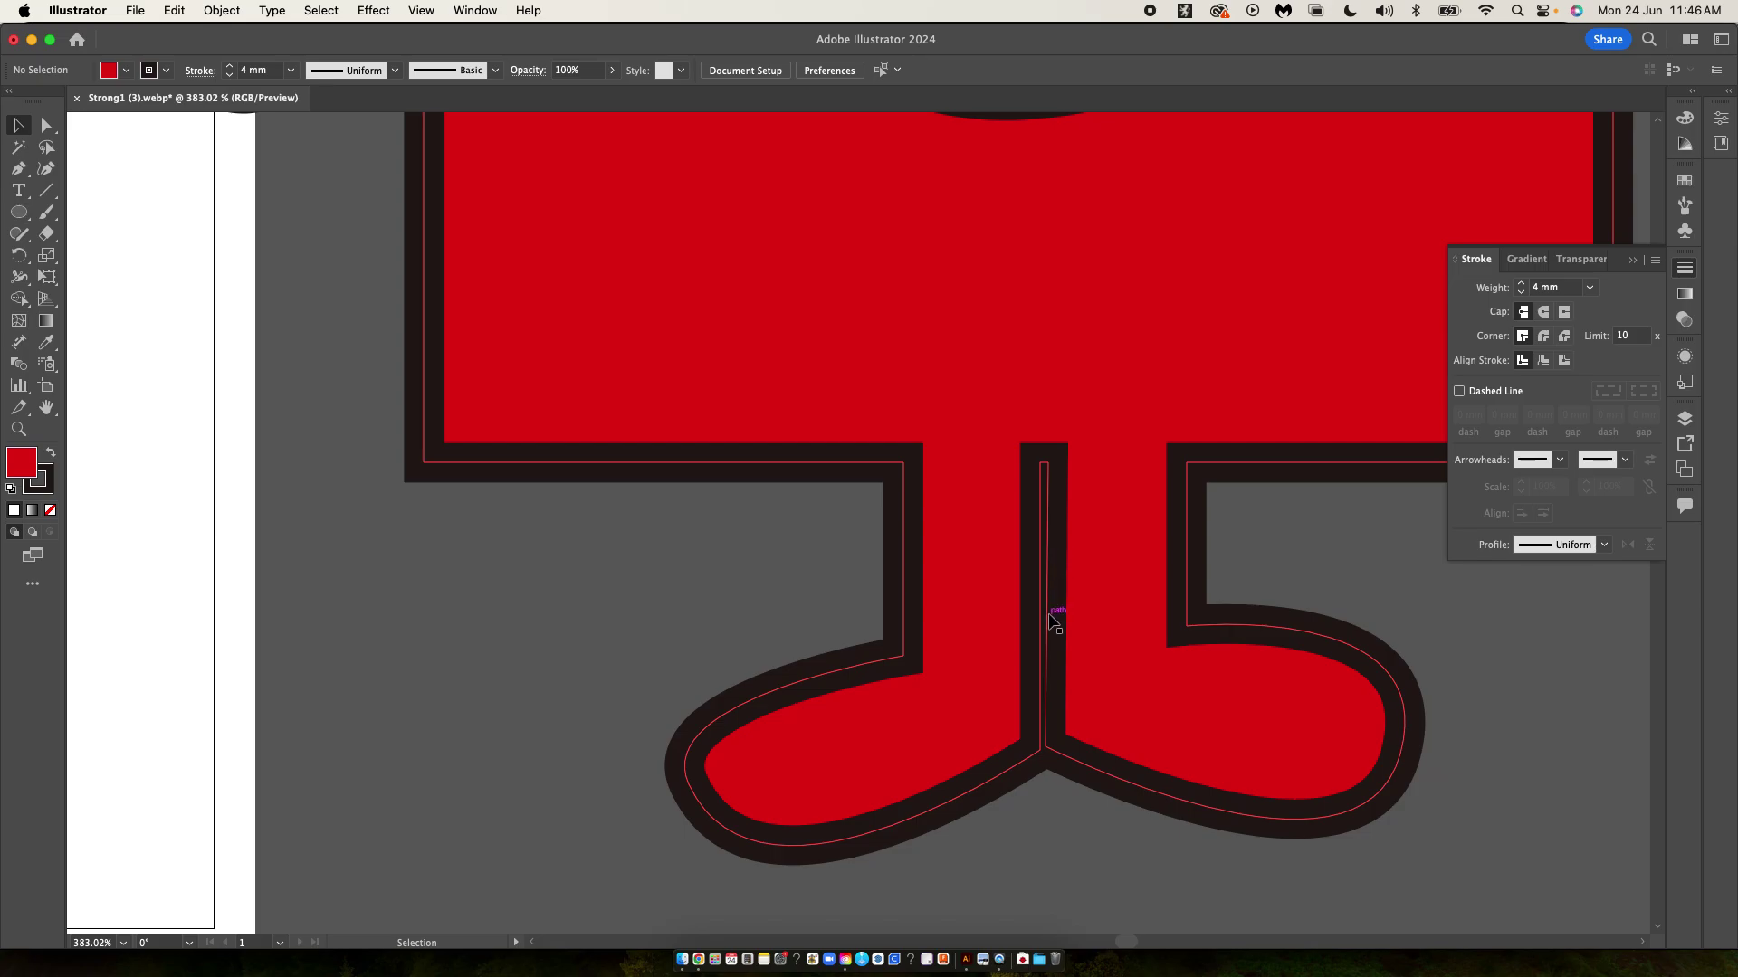
{"action": "left_click_drag", "start_coordinate": [1041, 579], "coordinate": [1037, 579]}
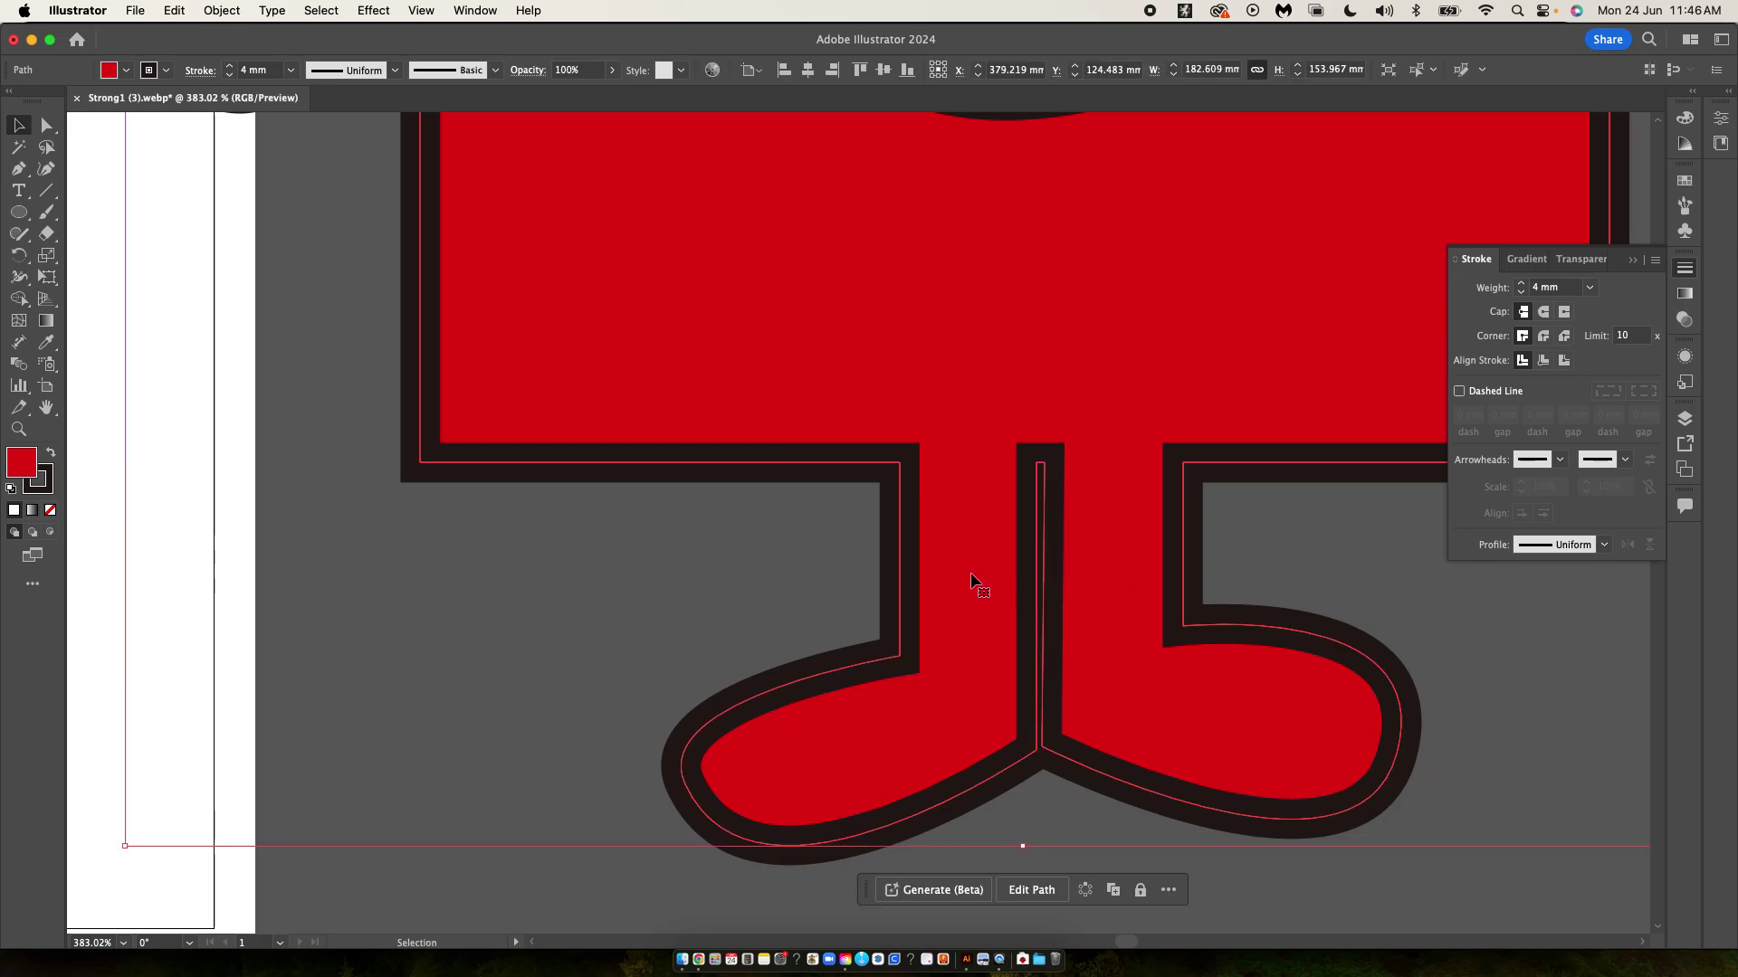
{"action": "scroll", "coordinate": [1081, 620], "scroll_direction": "down", "scroll_amount": 5}
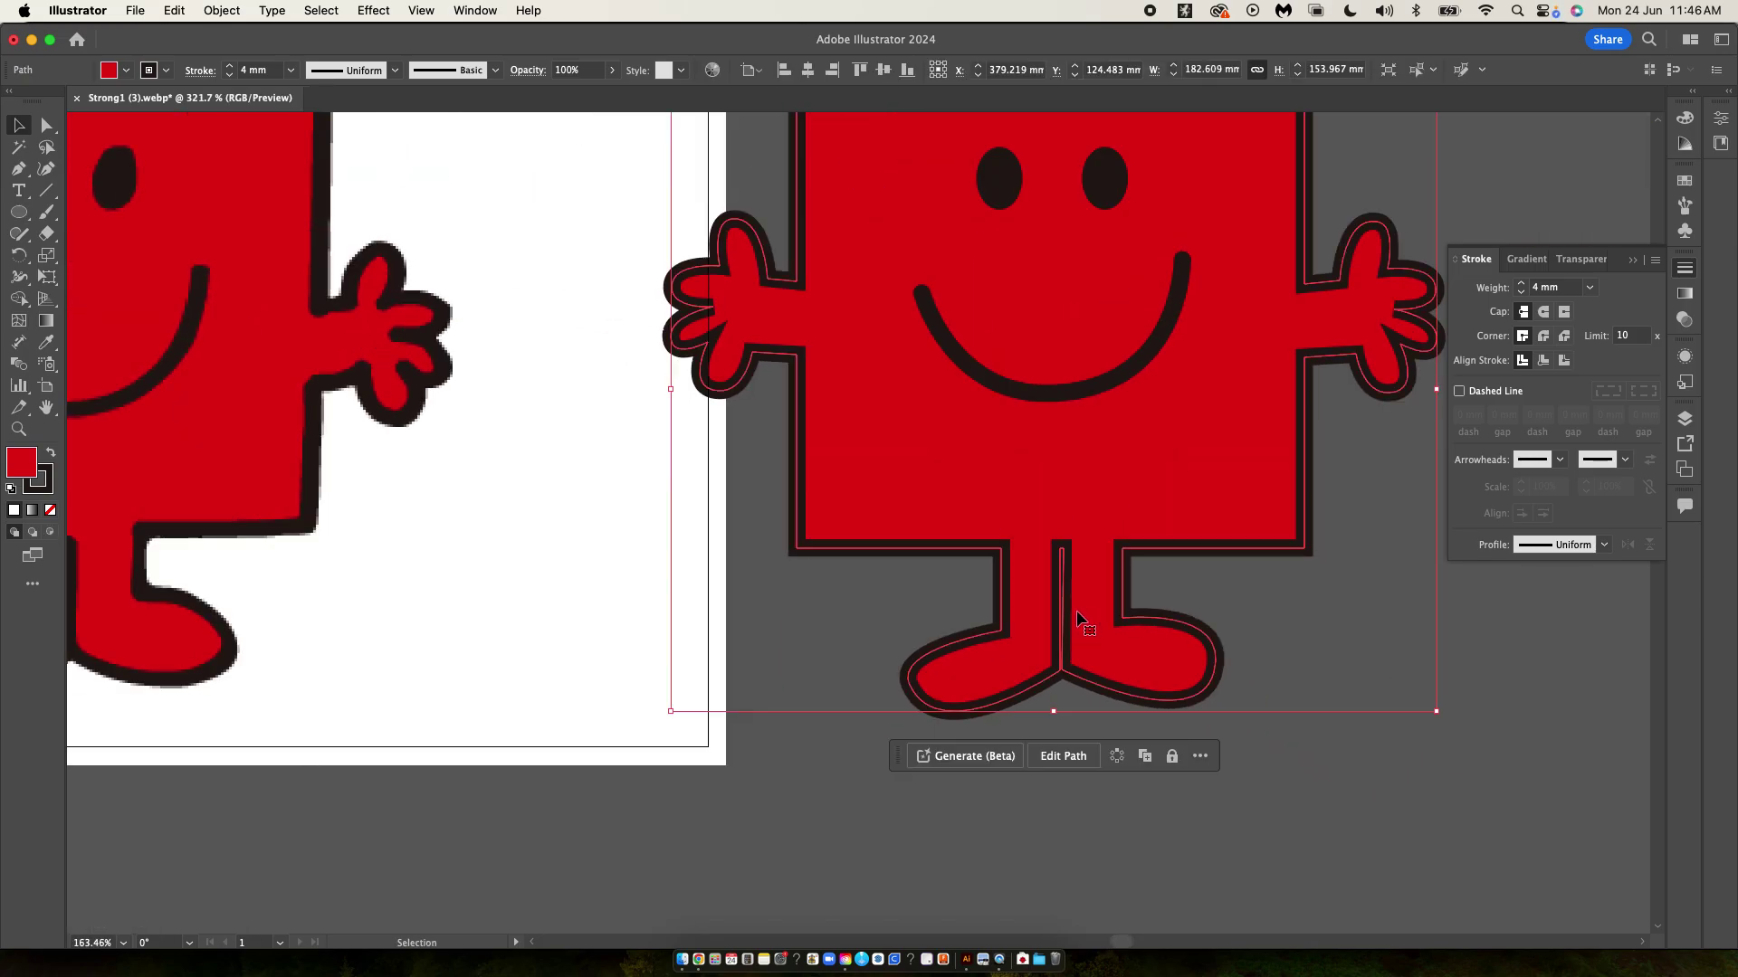
{"action": "scroll", "coordinate": [1077, 621], "scroll_direction": "down", "scroll_amount": 1}
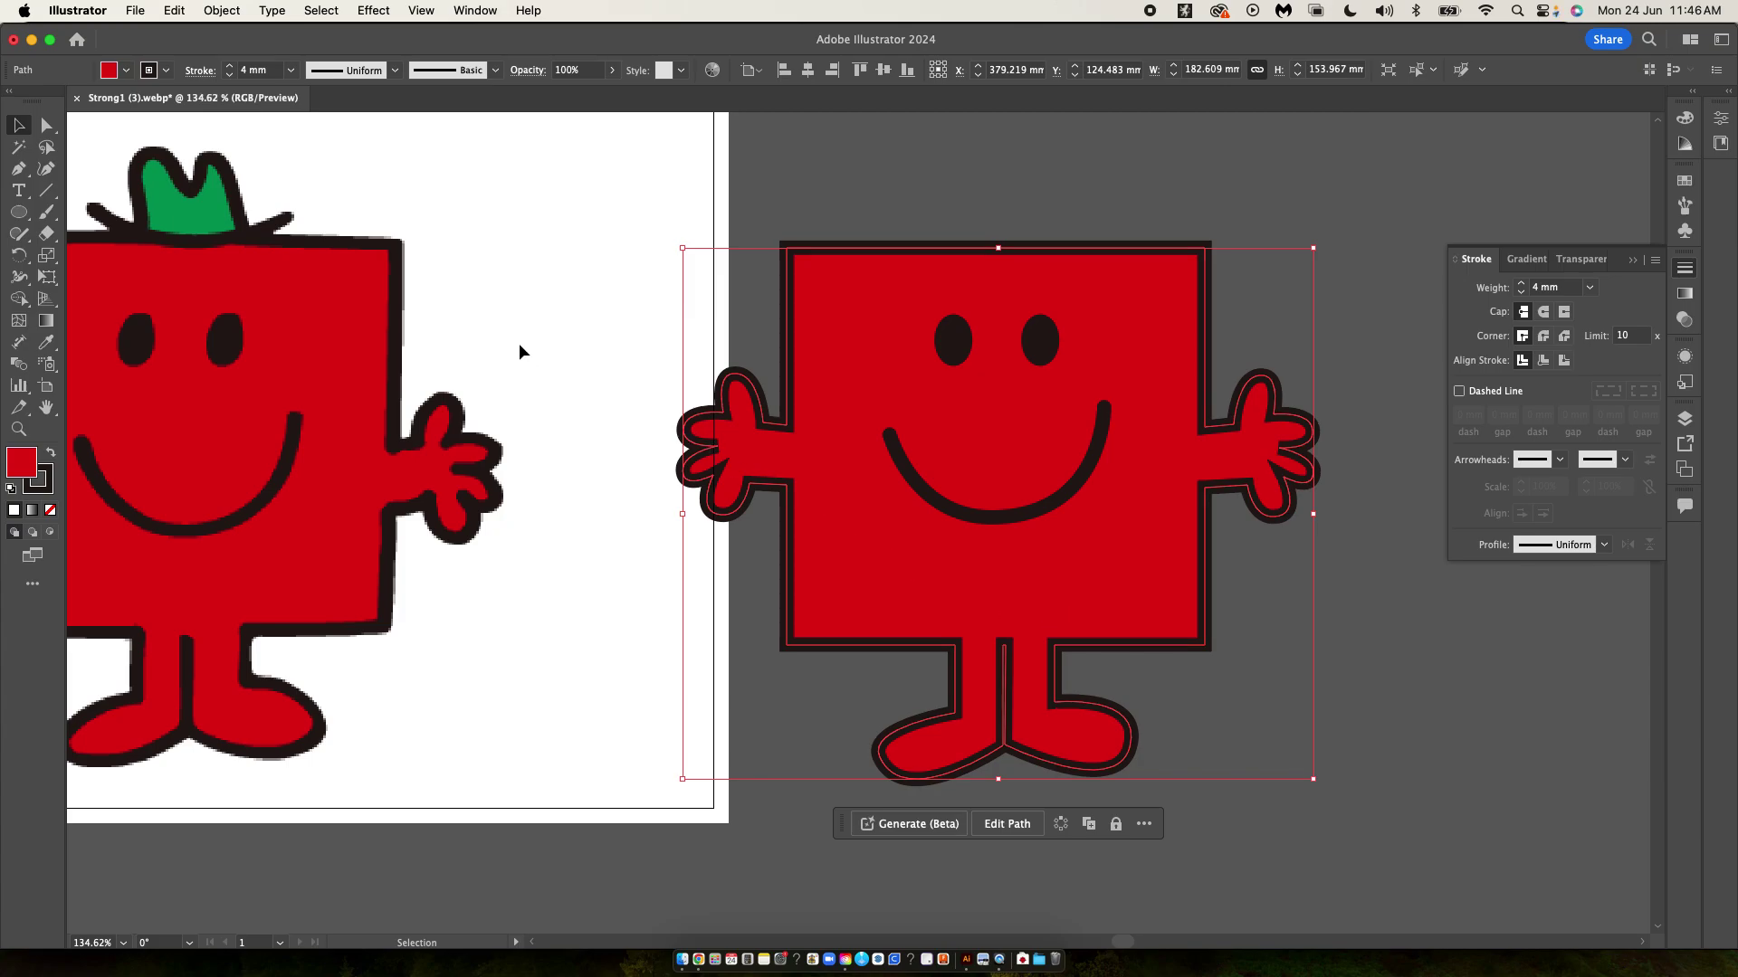
{"action": "scroll", "coordinate": [253, 234], "scroll_direction": "left", "scroll_amount": 4}
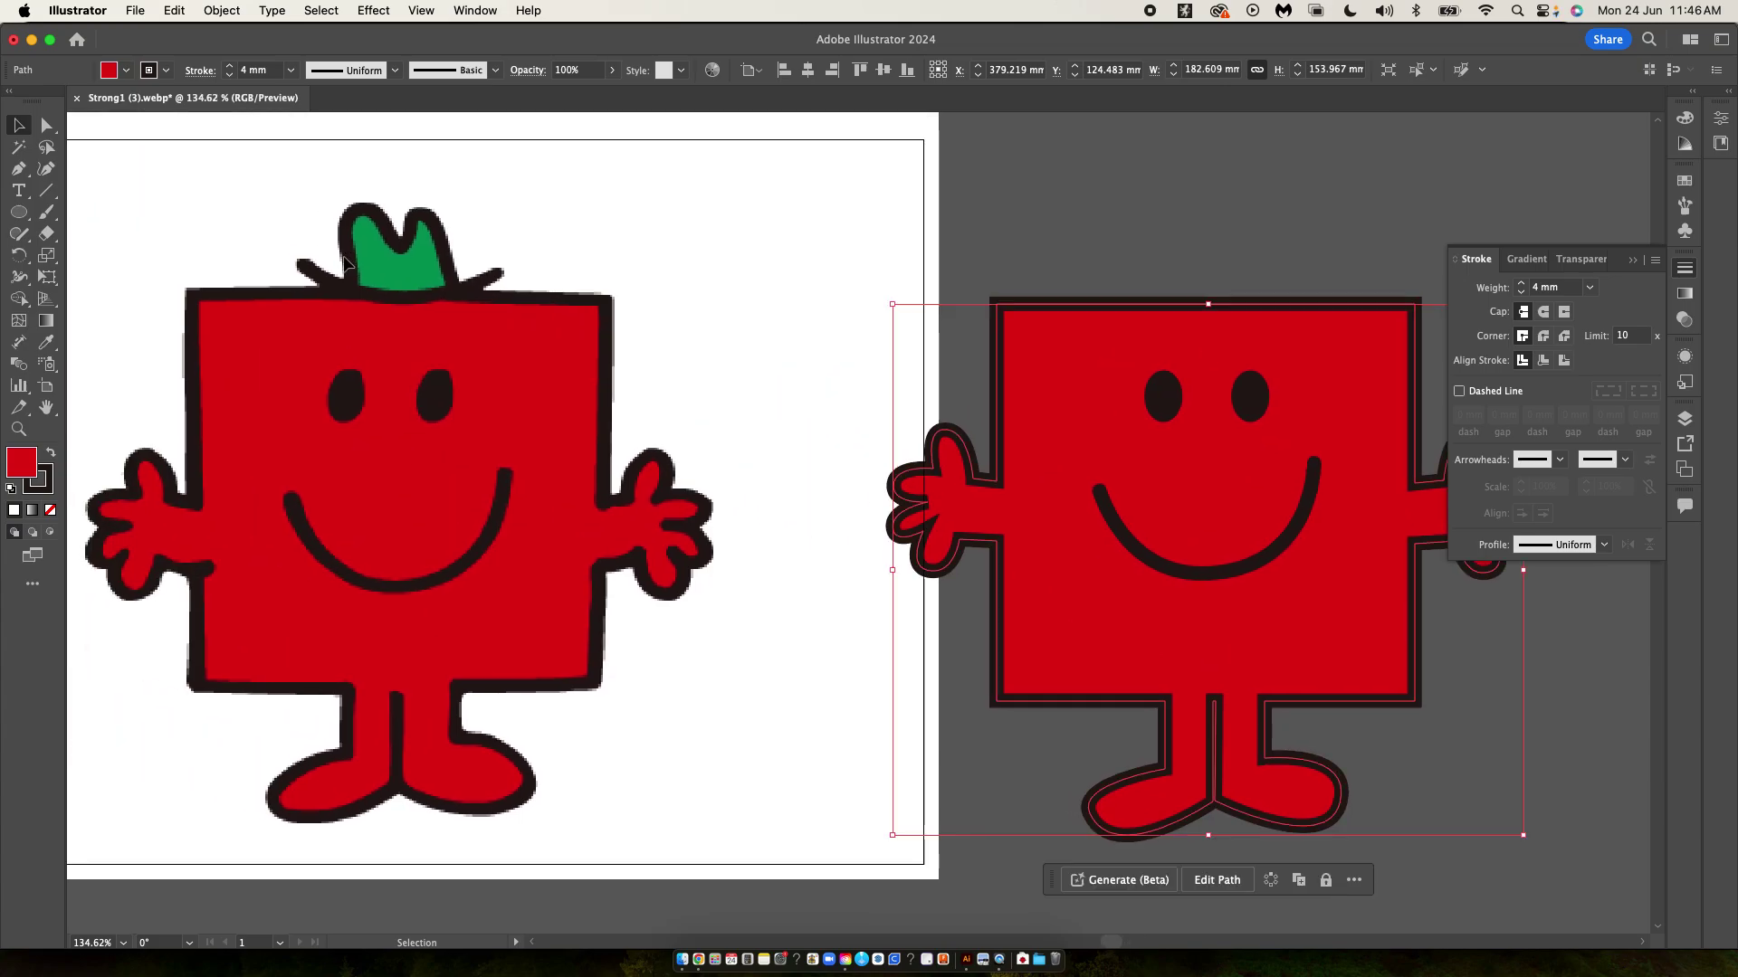
{"action": "scroll", "coordinate": [372, 272], "scroll_direction": "up", "scroll_amount": 1}
{"action": "scroll", "coordinate": [373, 269], "scroll_direction": "up", "scroll_amount": 5}
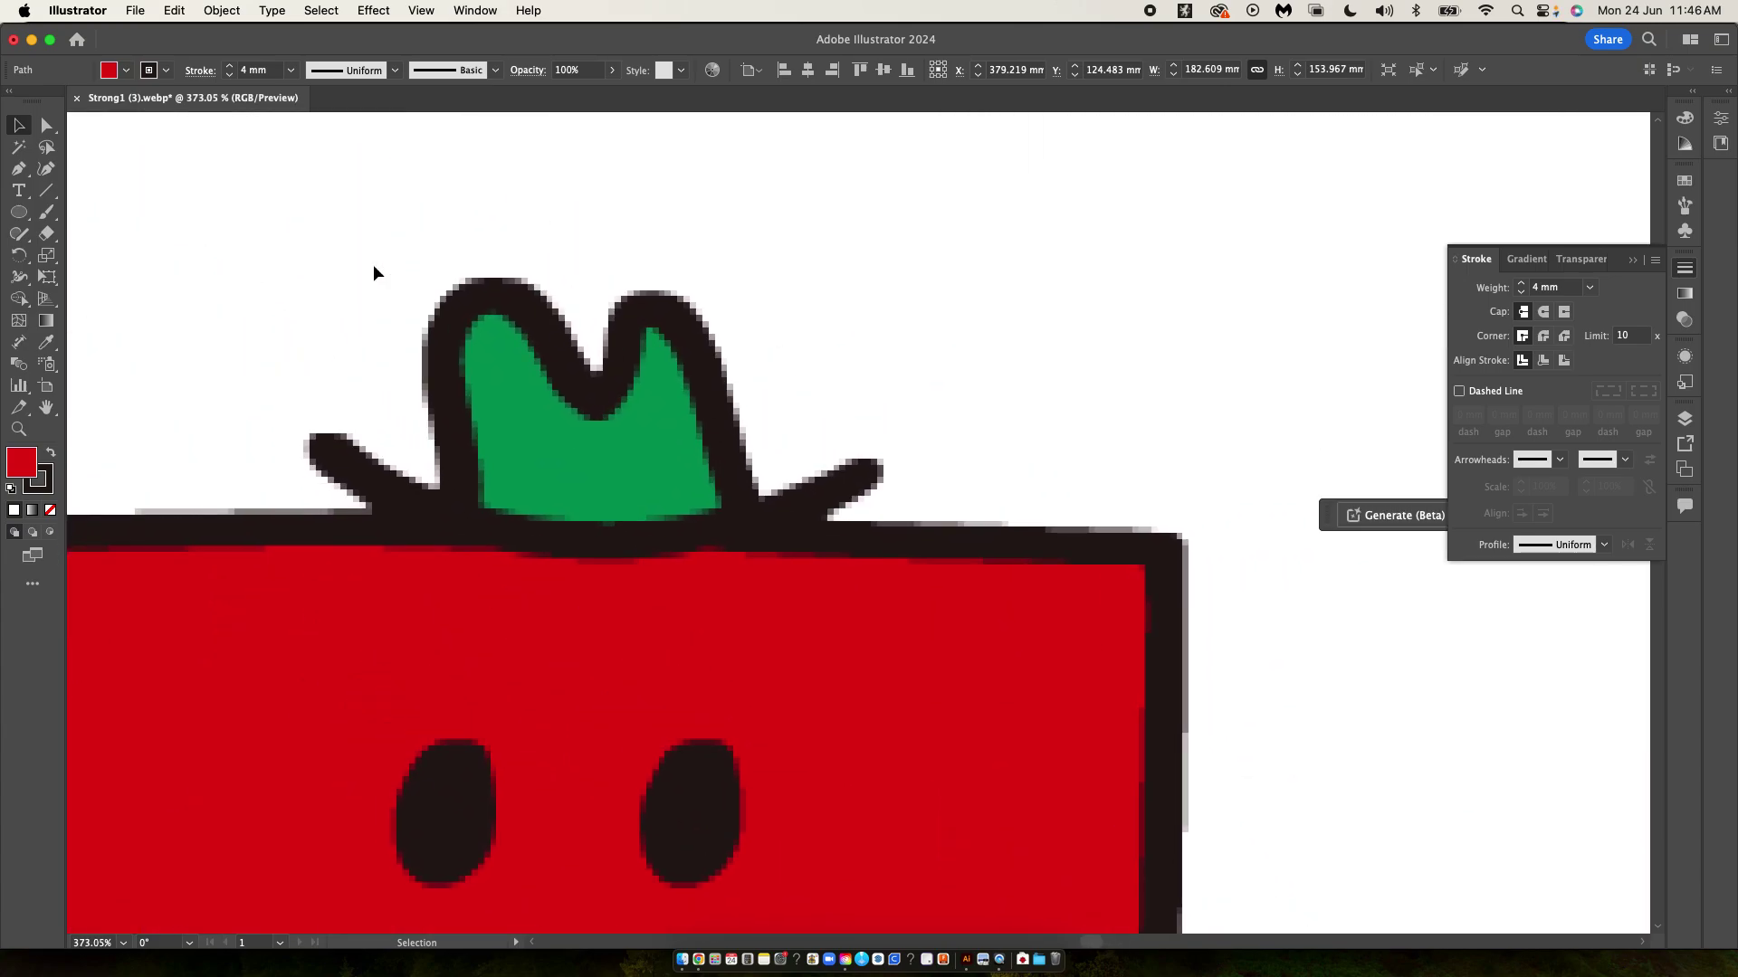
- Trace a closed Pen outline around the hat crown's two peaks and base
{"action": "key", "text": "p"}
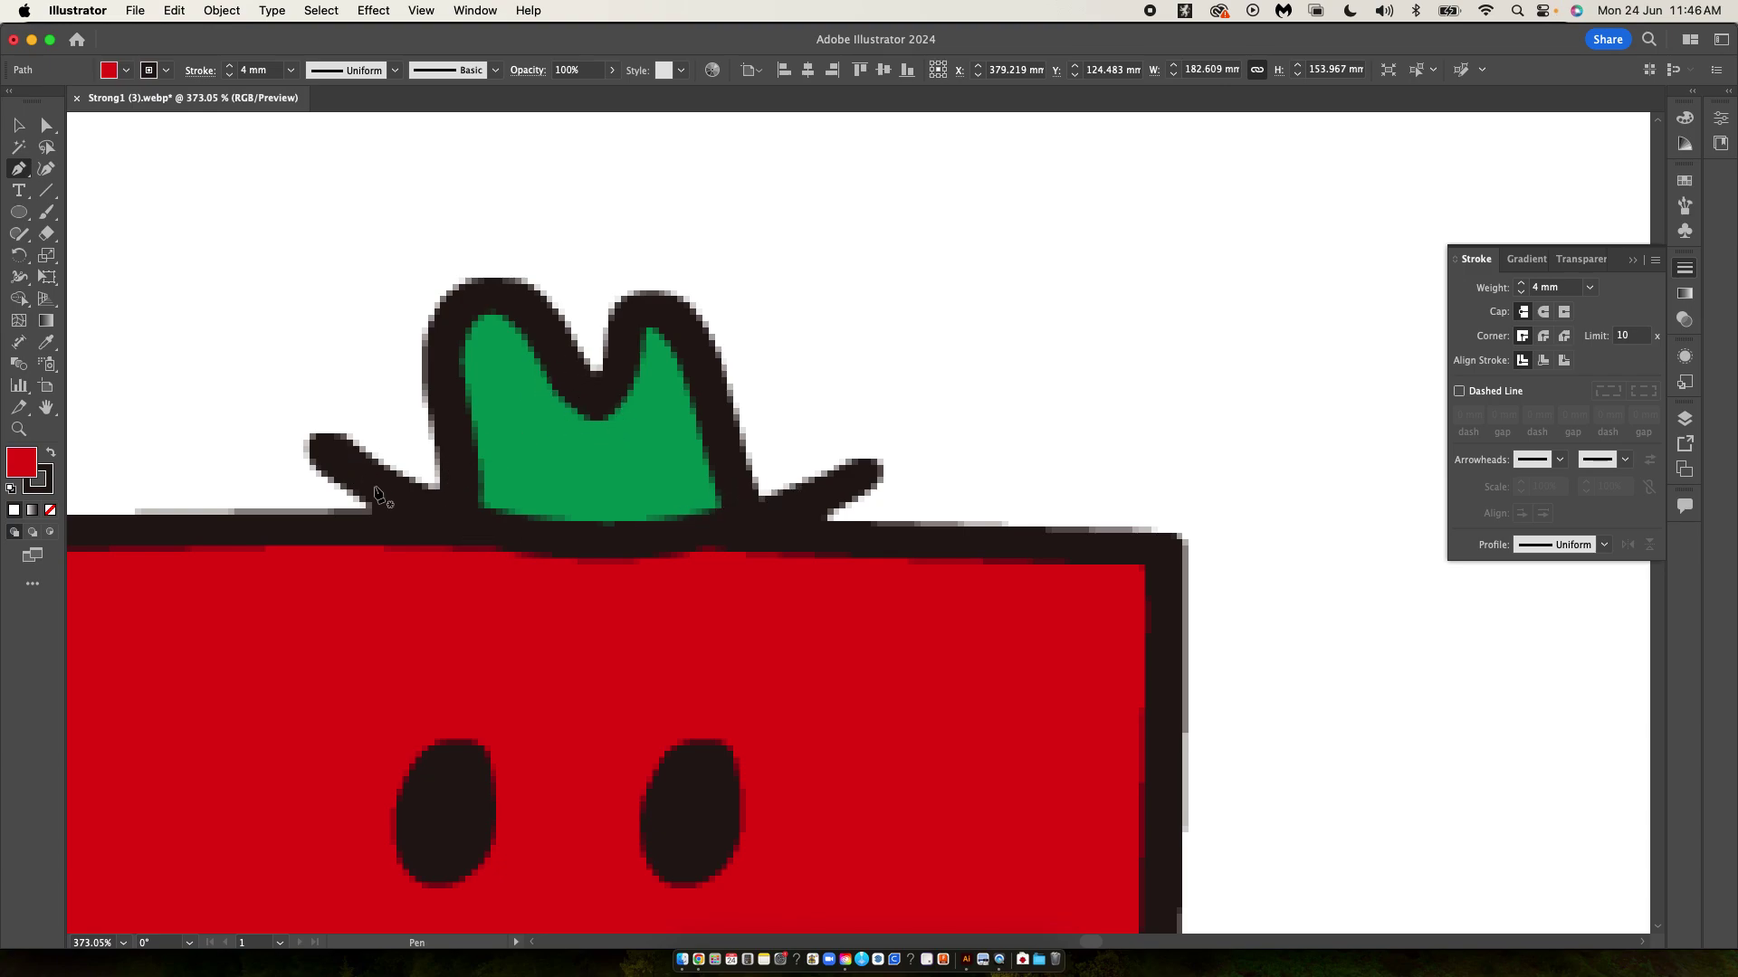
{"action": "left_click", "coordinate": [459, 520]}
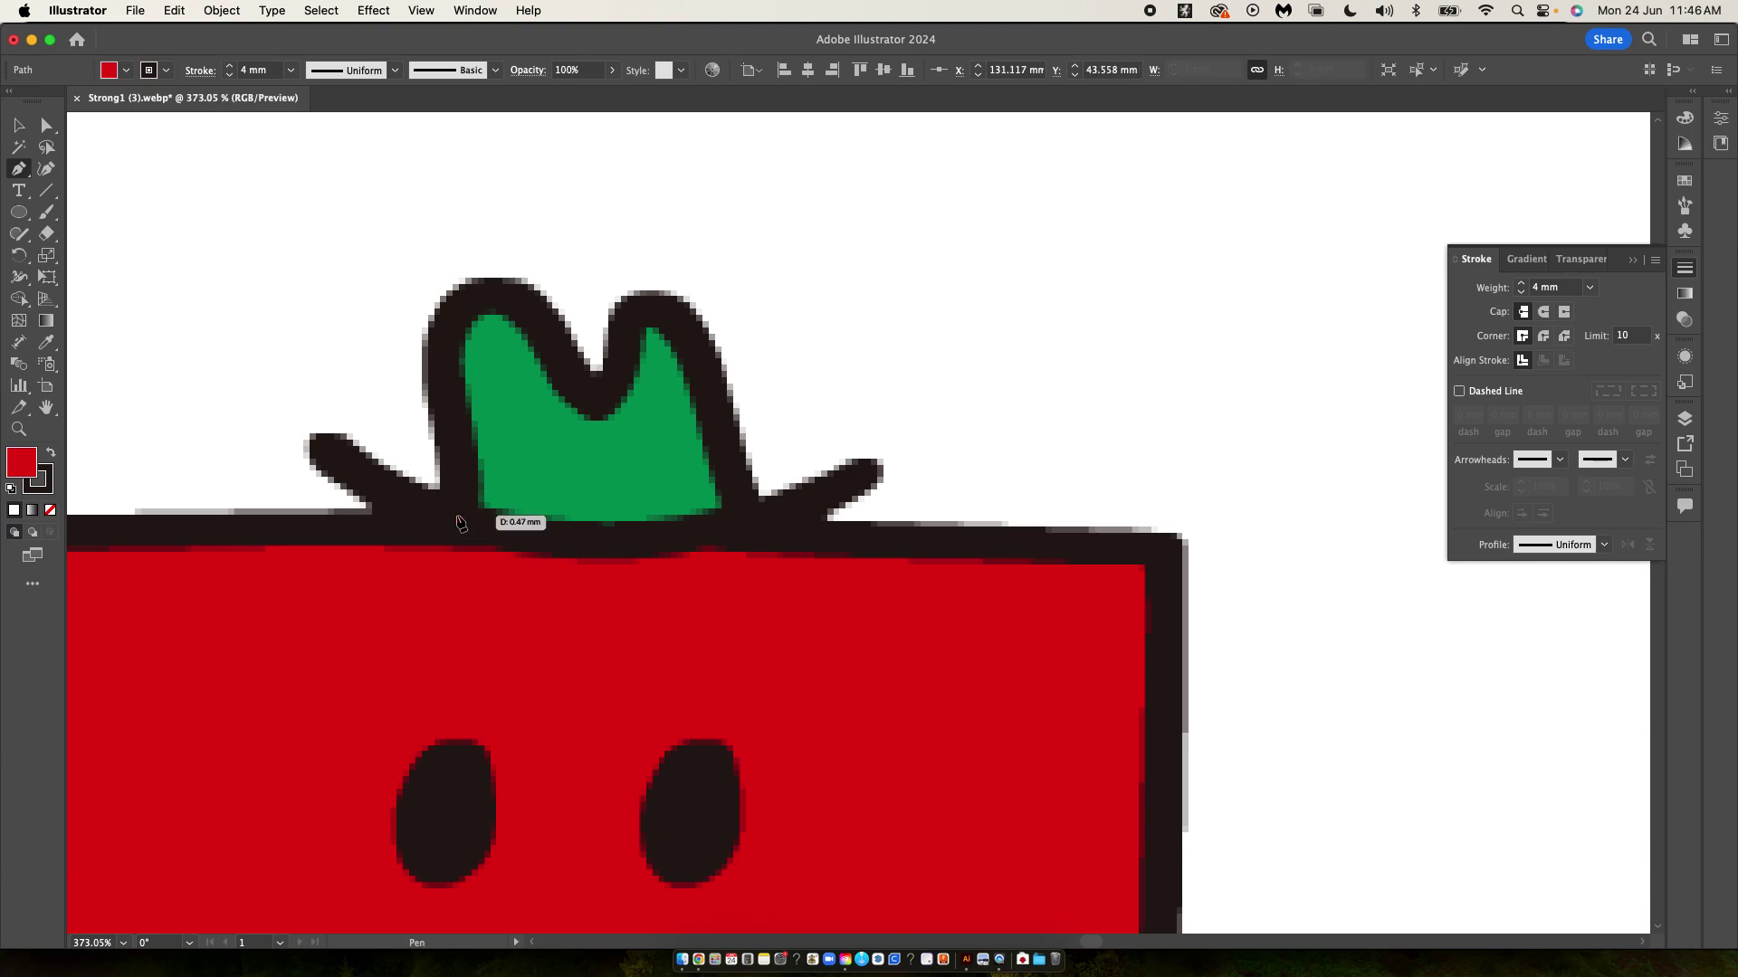
{"action": "left_click", "coordinate": [480, 294]}
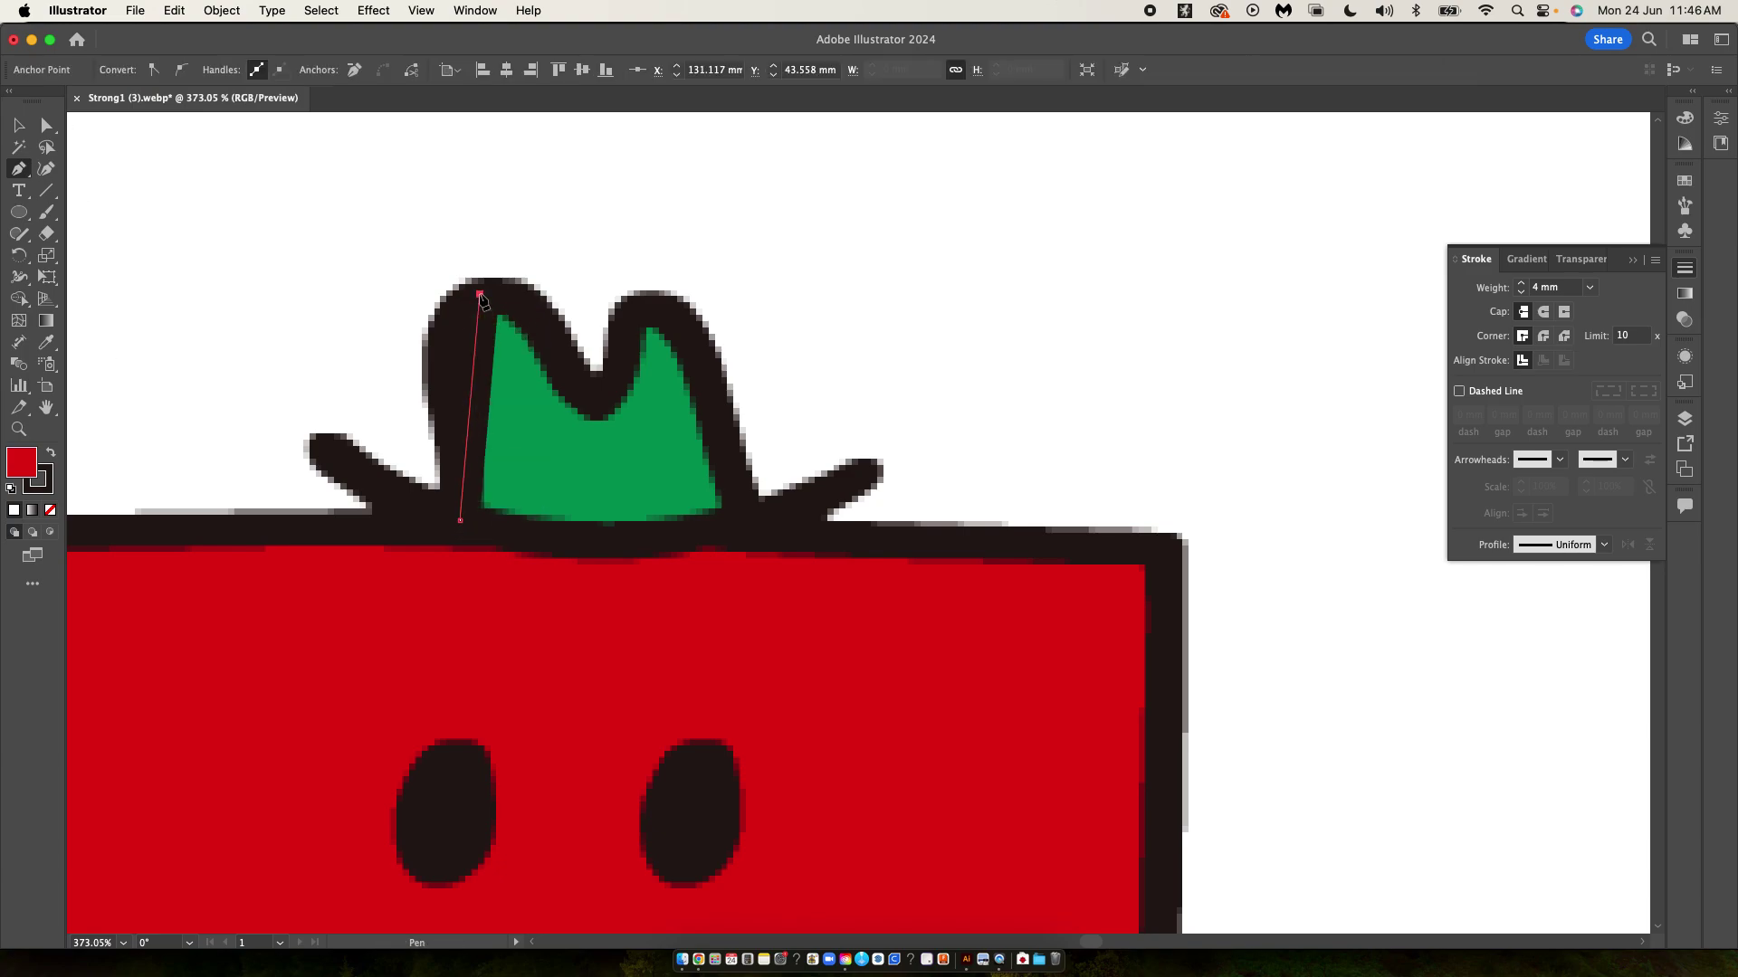
{"action": "left_click", "coordinate": [591, 400]}
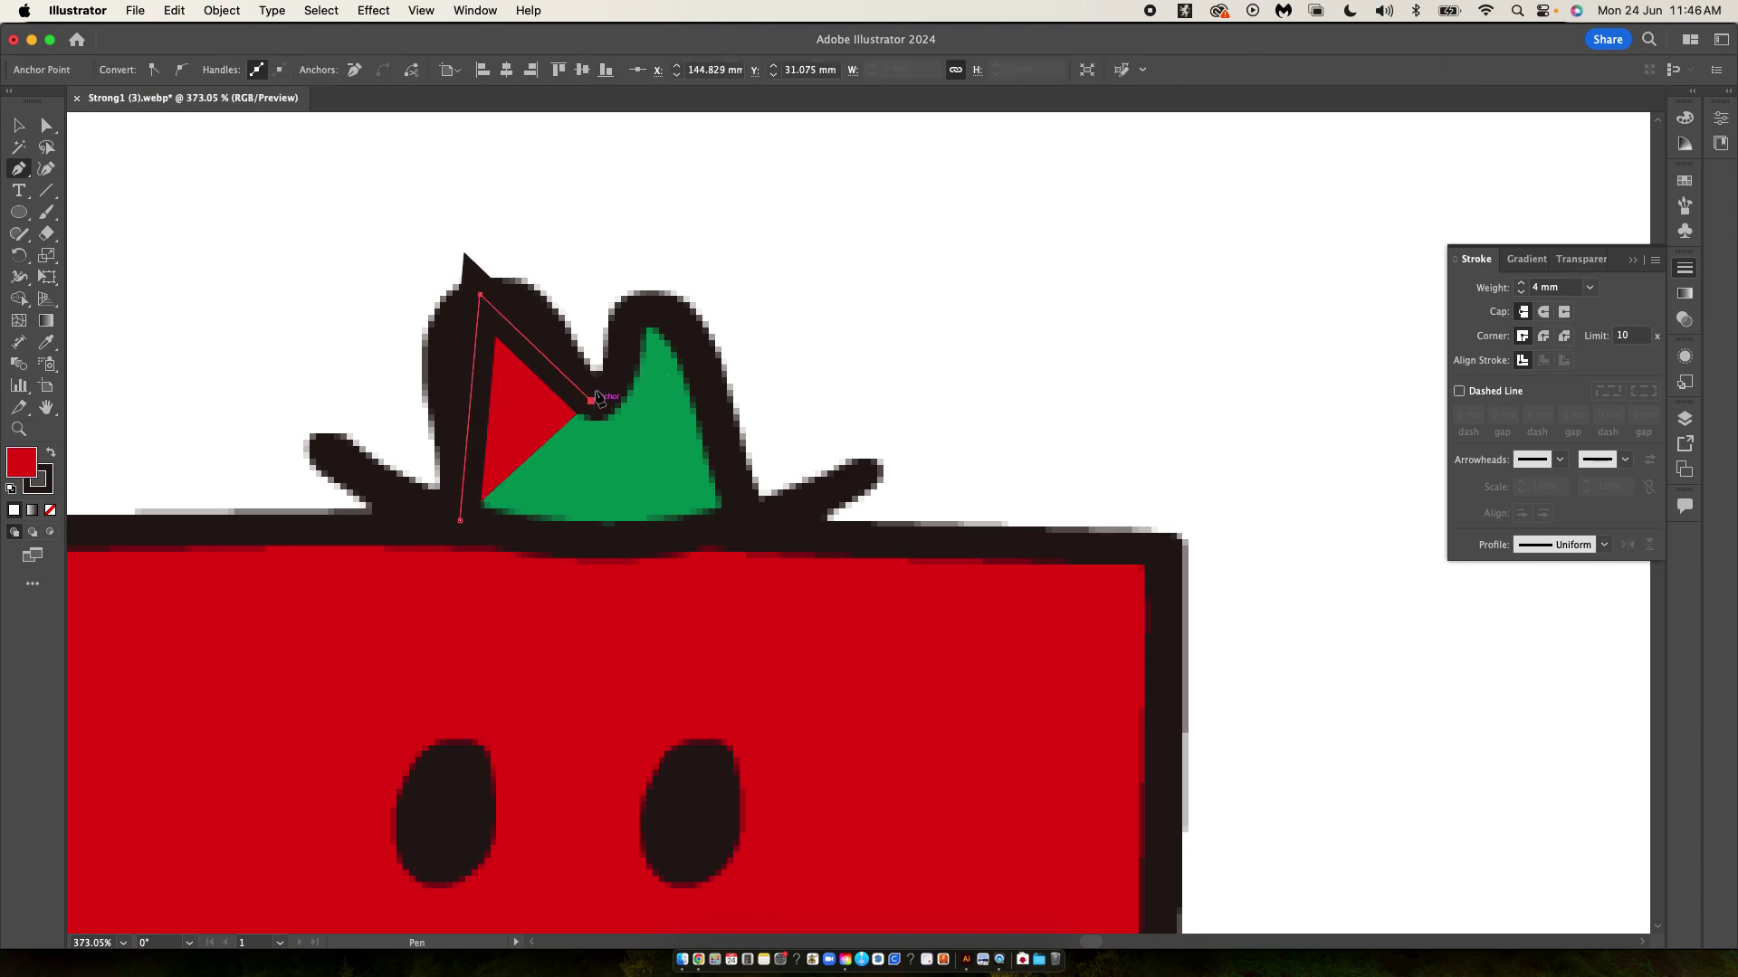
{"action": "left_click", "coordinate": [652, 308]}
{"action": "left_click", "coordinate": [753, 522]}
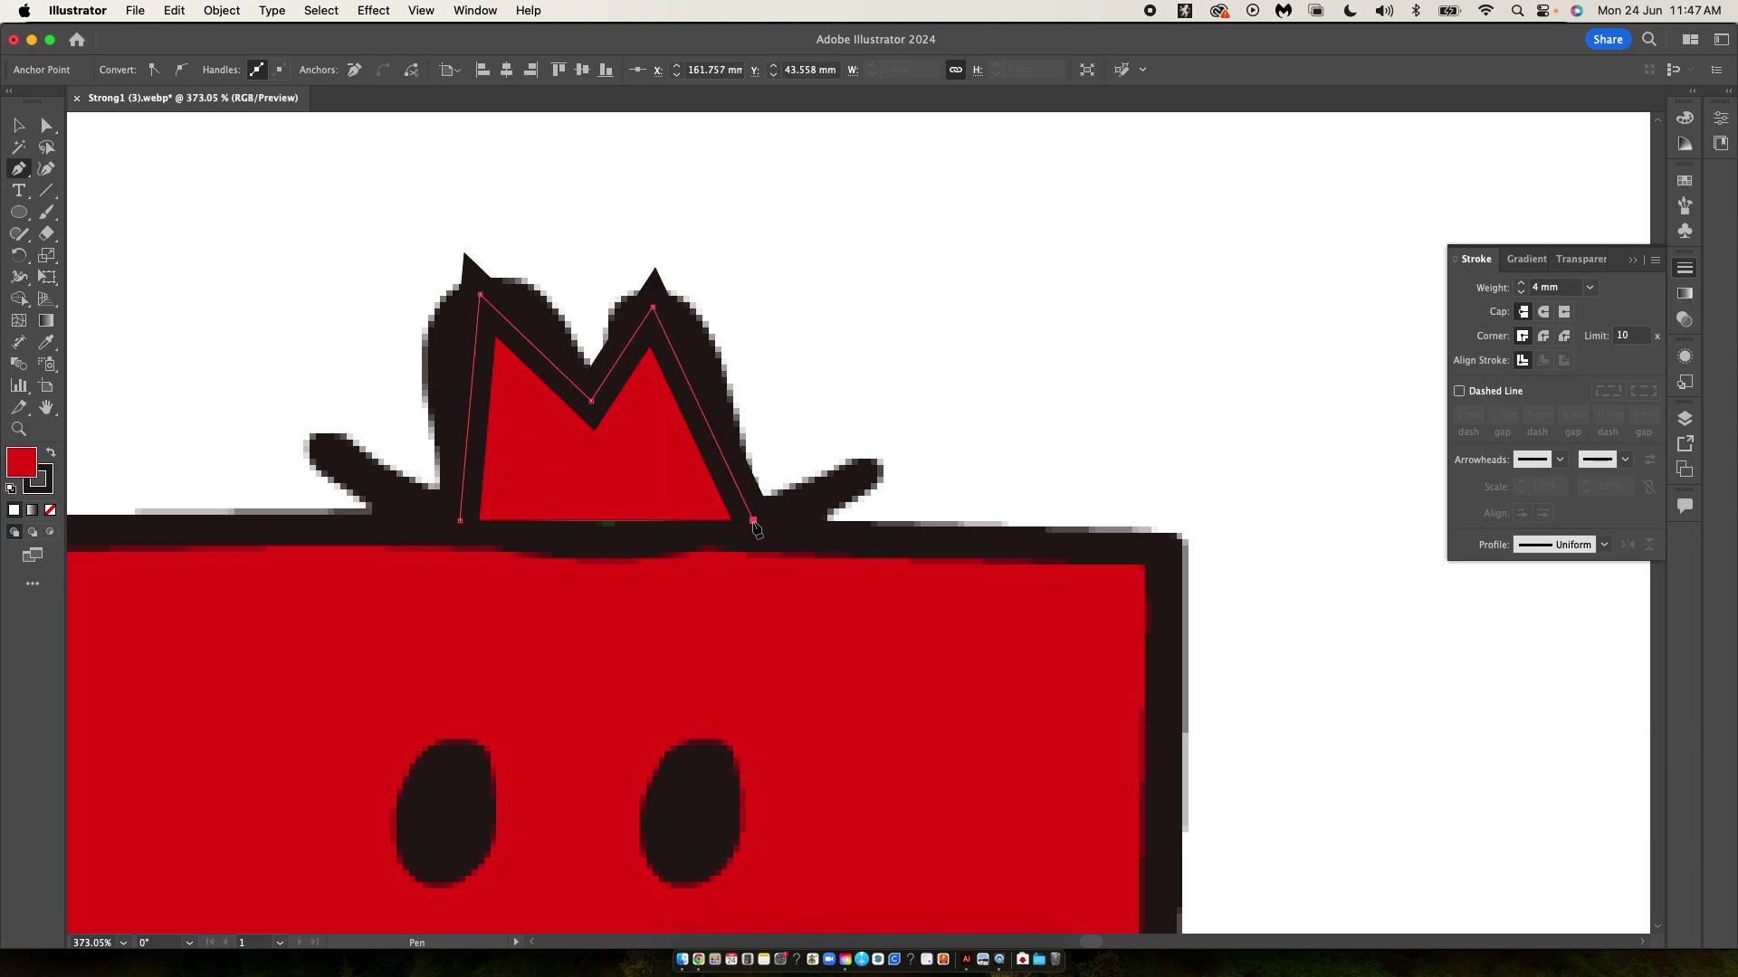
{"action": "left_click", "coordinate": [601, 544]}
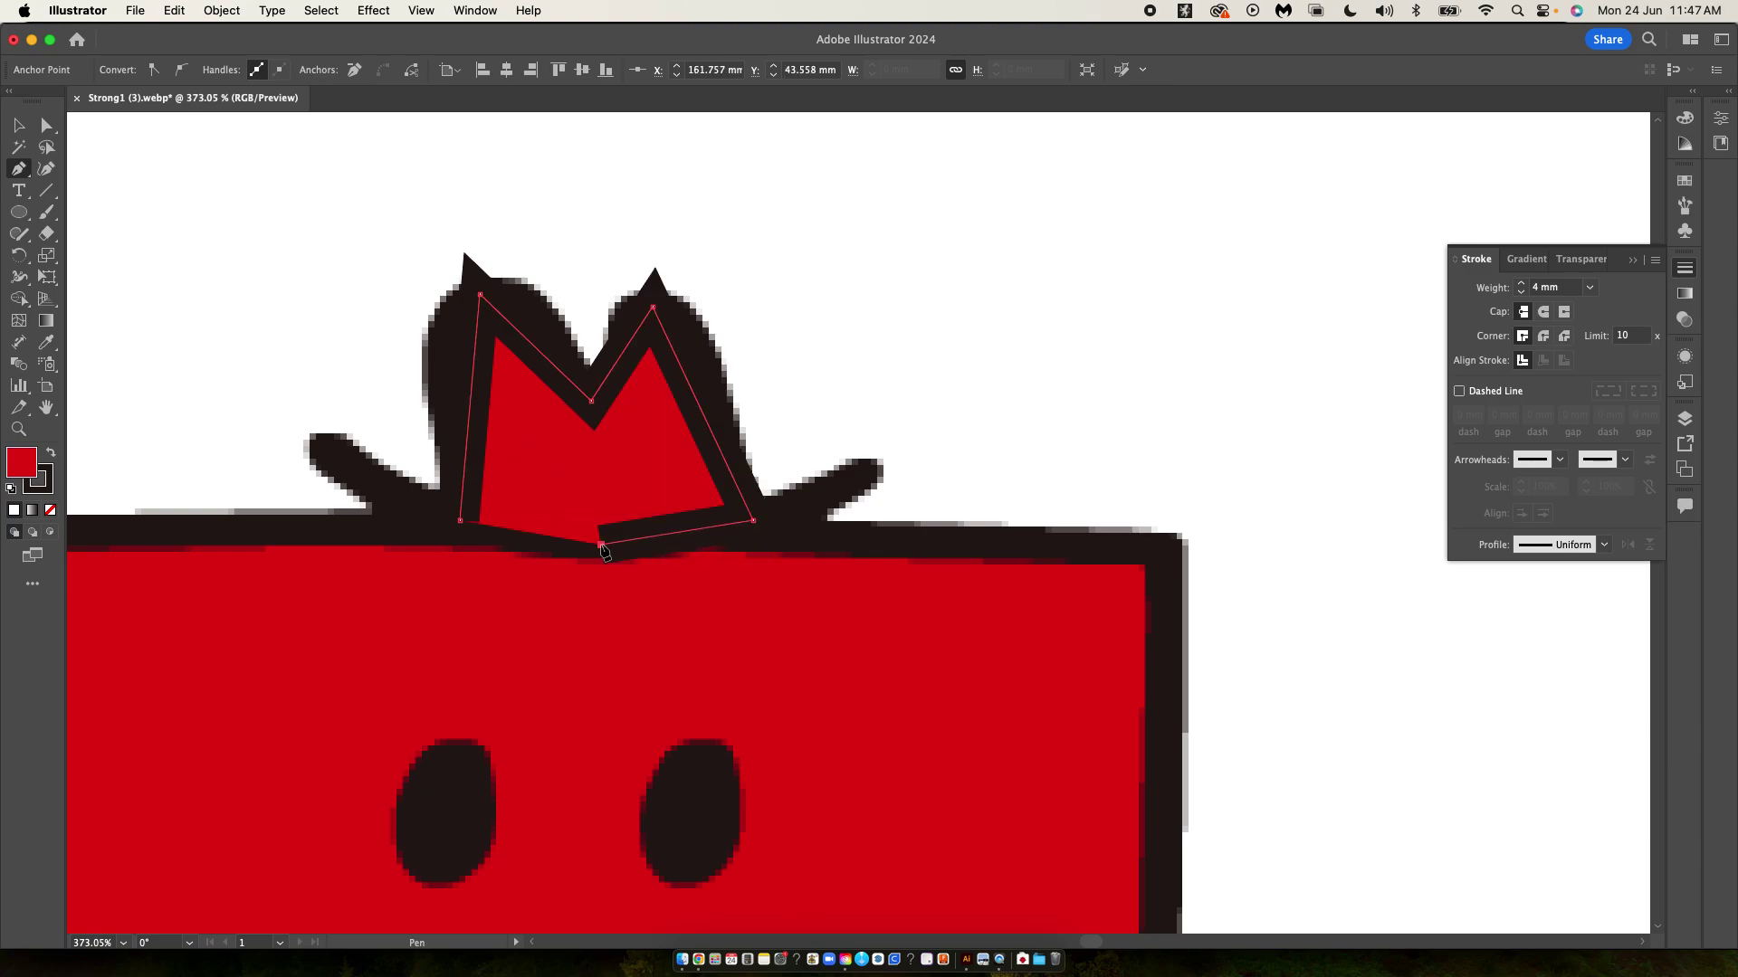
{"action": "left_click", "coordinate": [460, 521]}
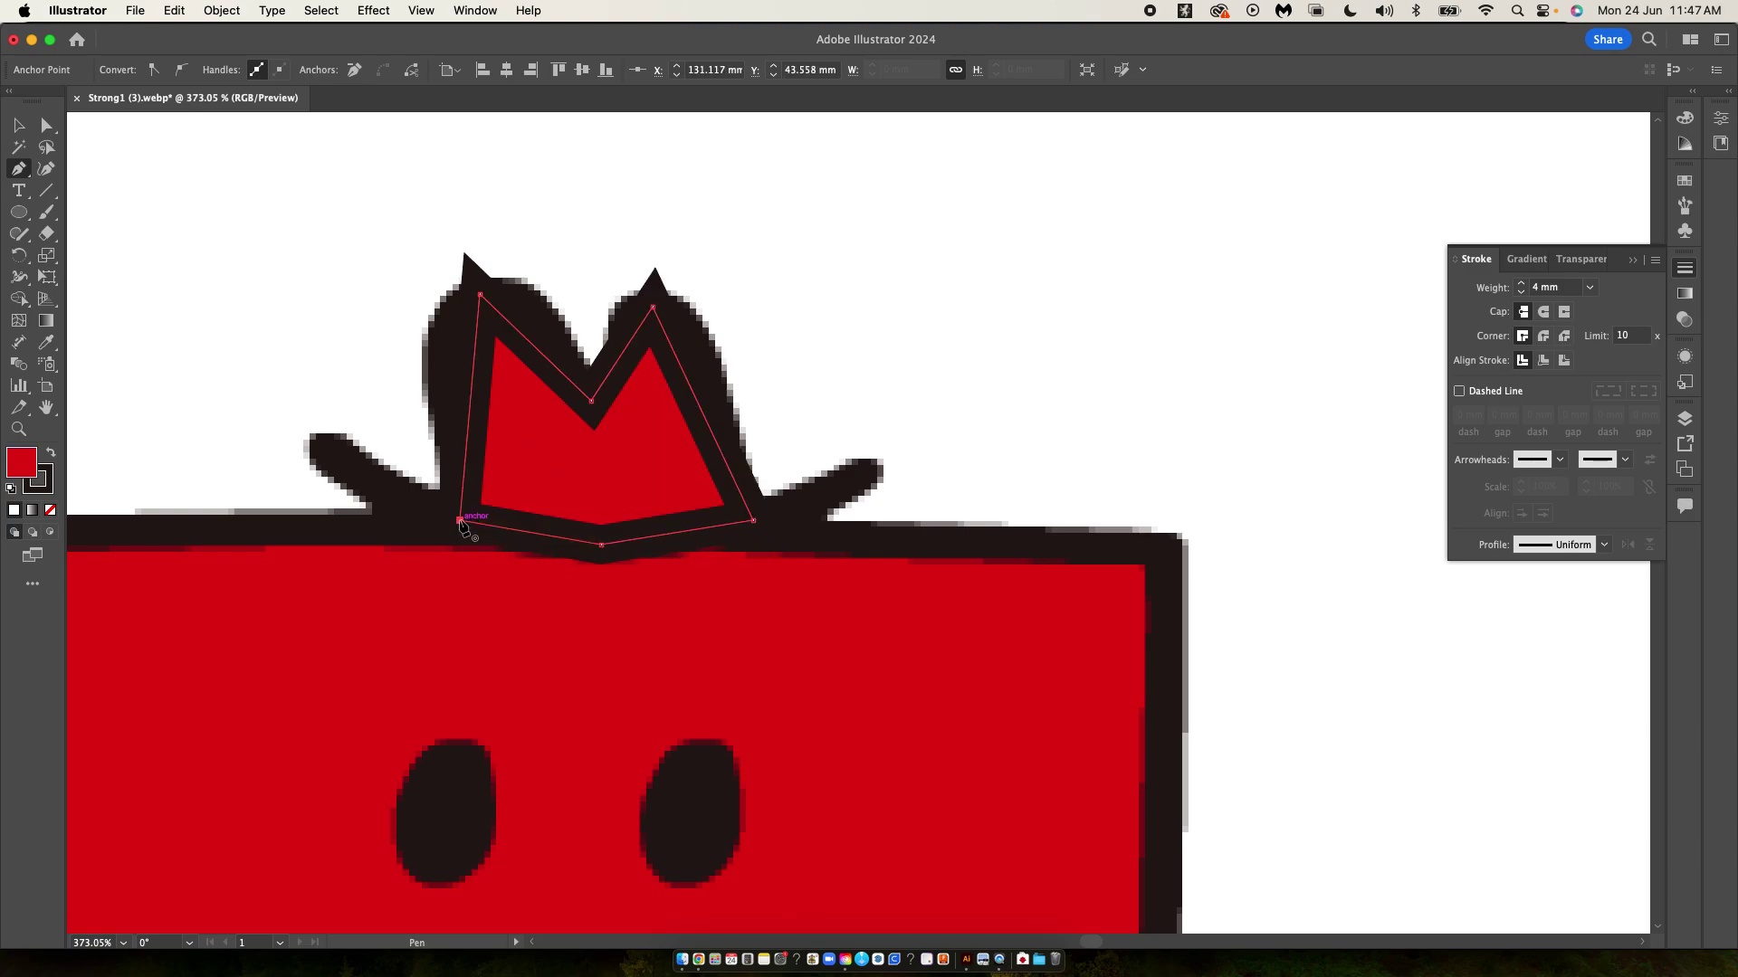
- Convert the crown dip, right peak and base-middle anchors to smooth curves
{"action": "left_click", "coordinate": [49, 128]}
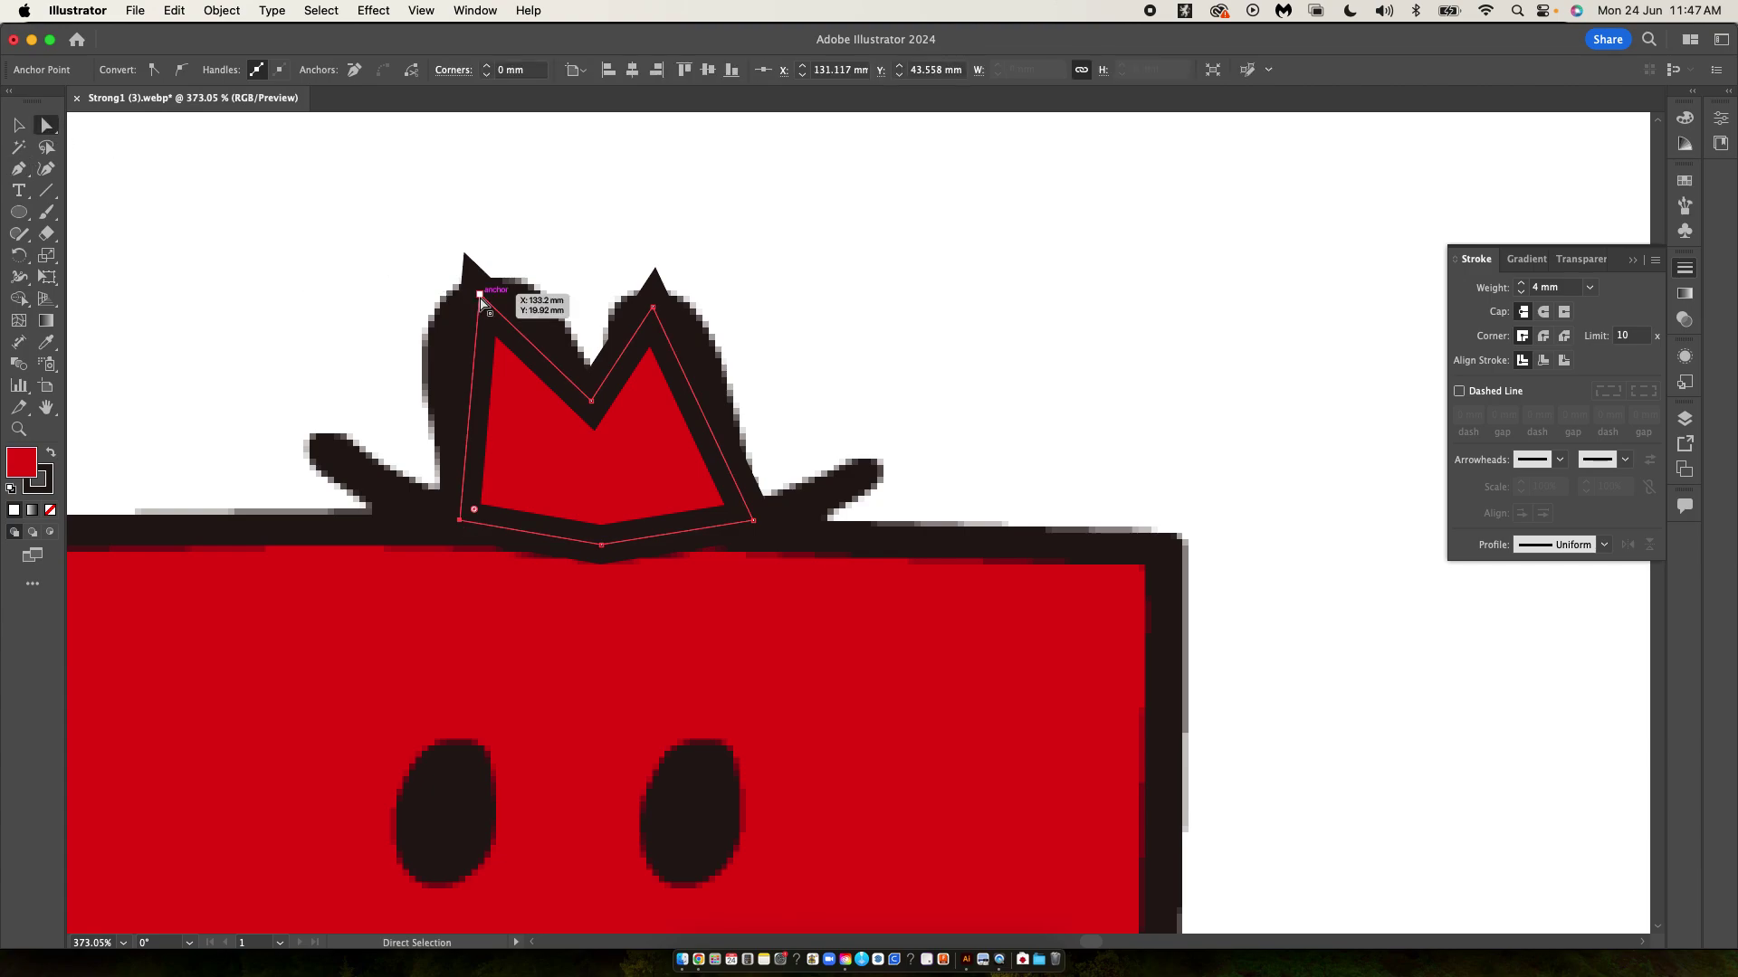
{"action": "left_click", "coordinate": [596, 400]}
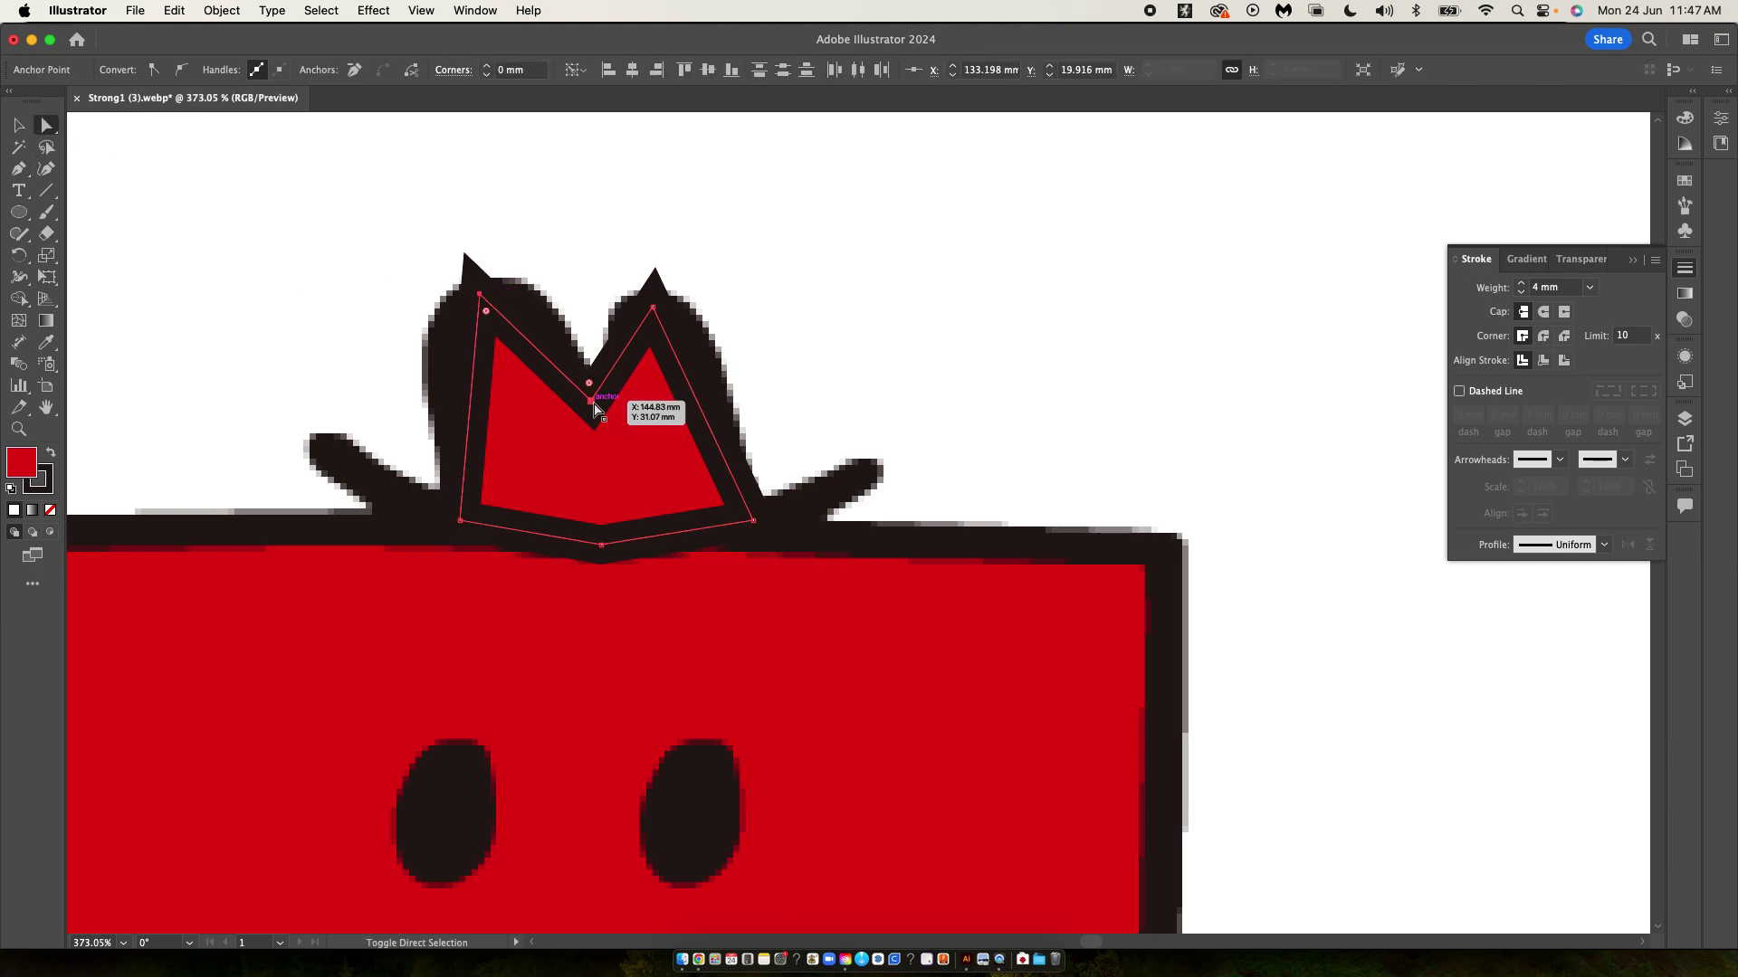
{"action": "left_click", "coordinate": [654, 308]}
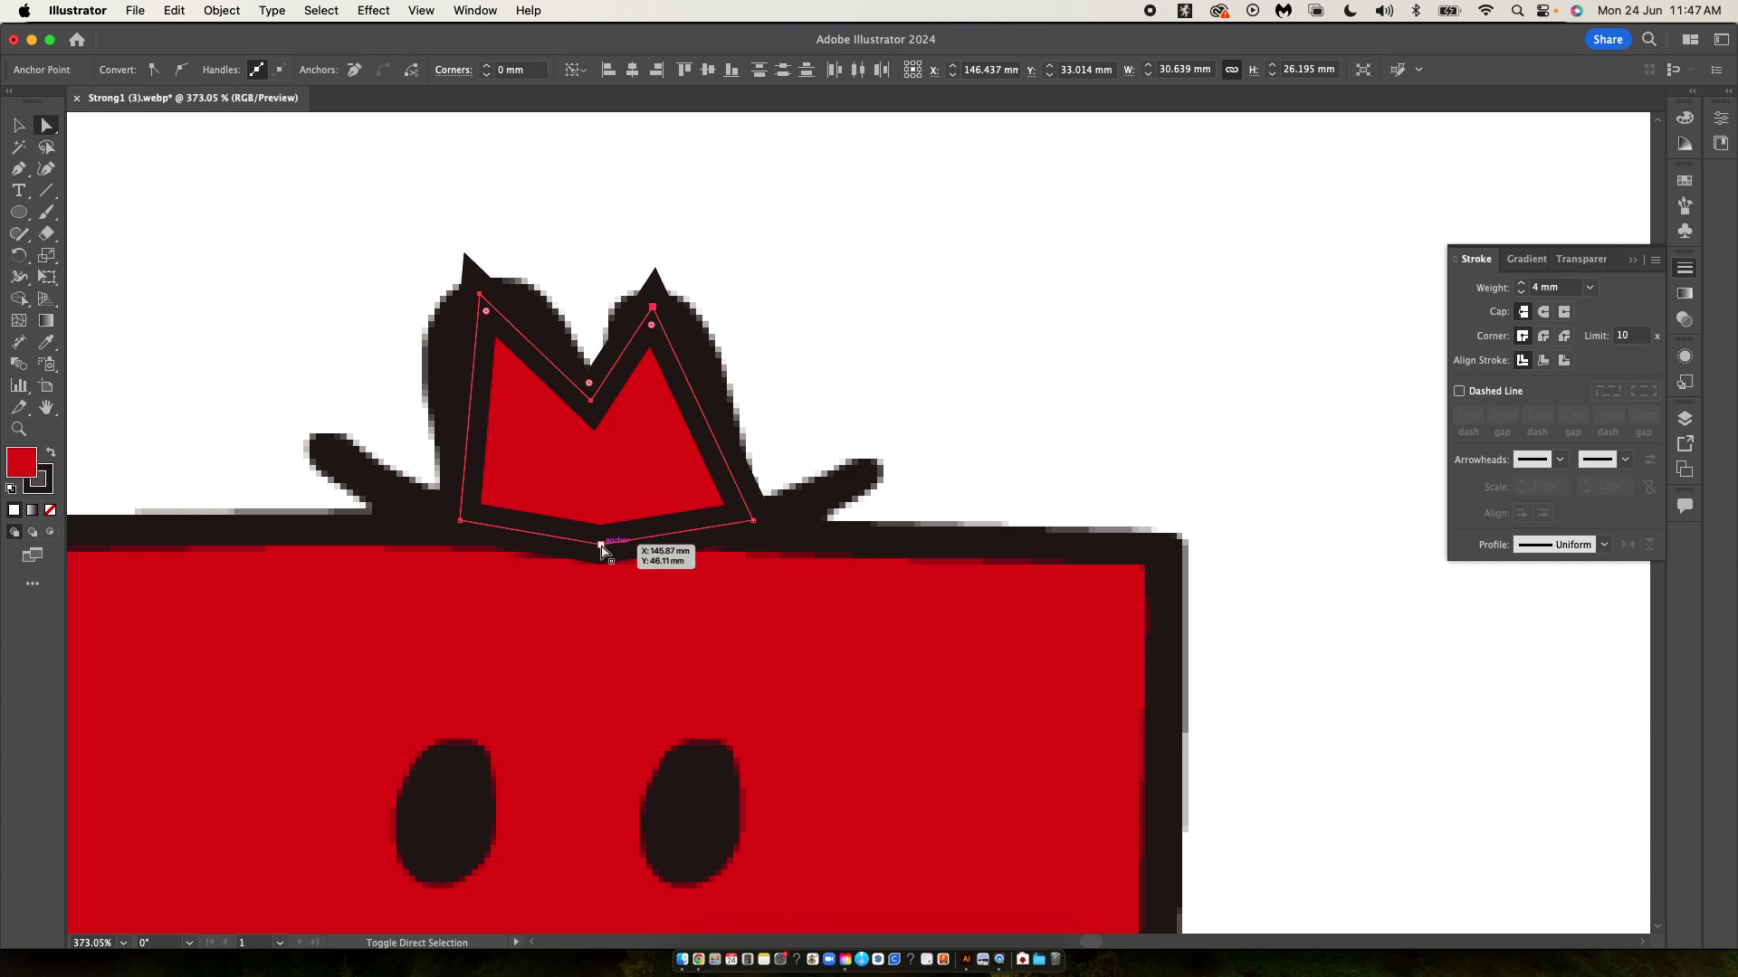
{"action": "left_click", "coordinate": [601, 544]}
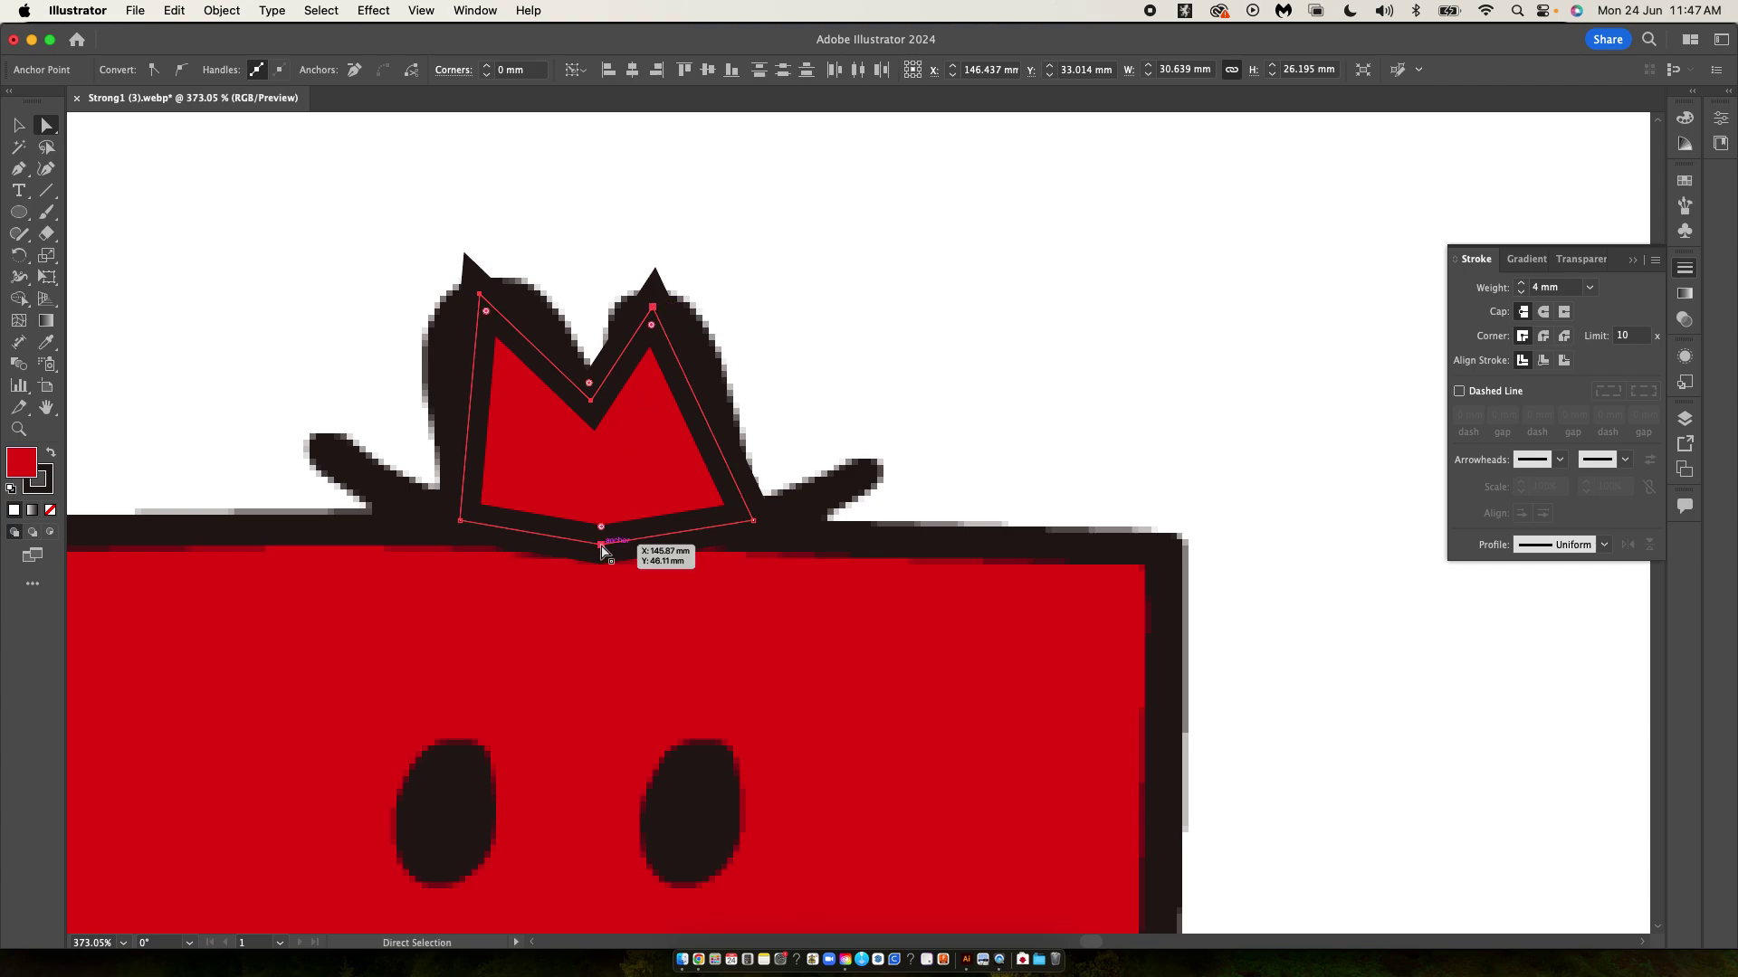
{"action": "left_click", "coordinate": [180, 74]}
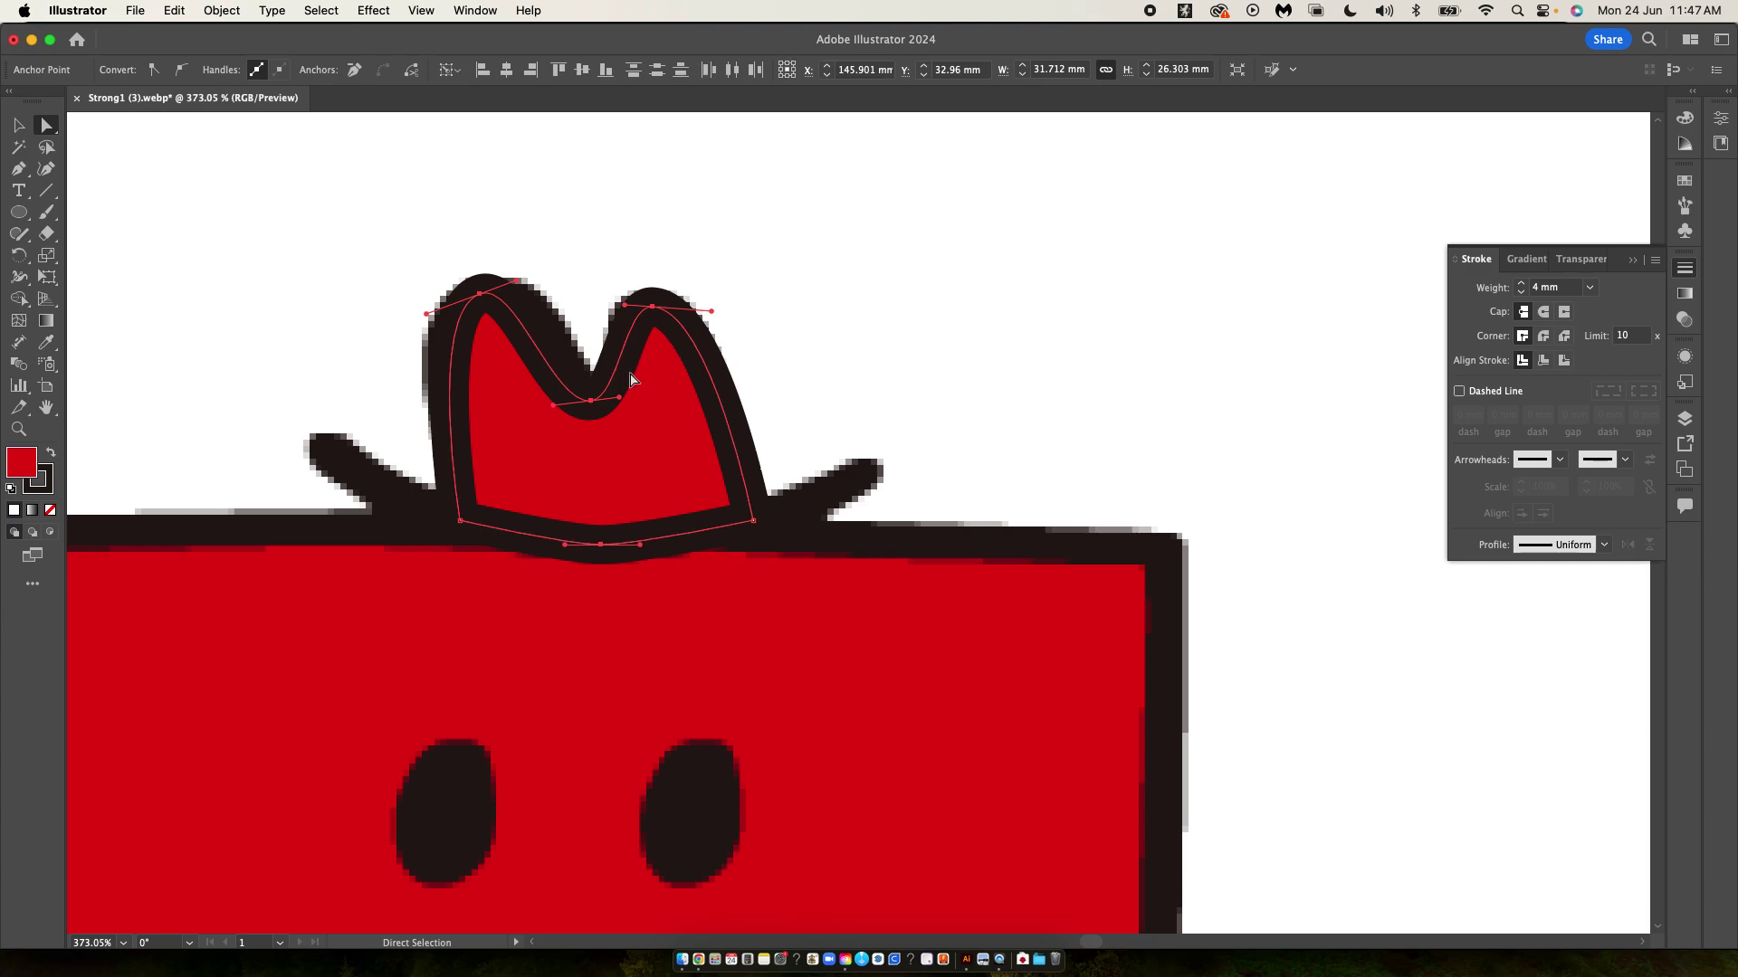
- Give the hat crown the reference green fill and the brim's dark stroke colour
{"action": "key", "text": "slash"}
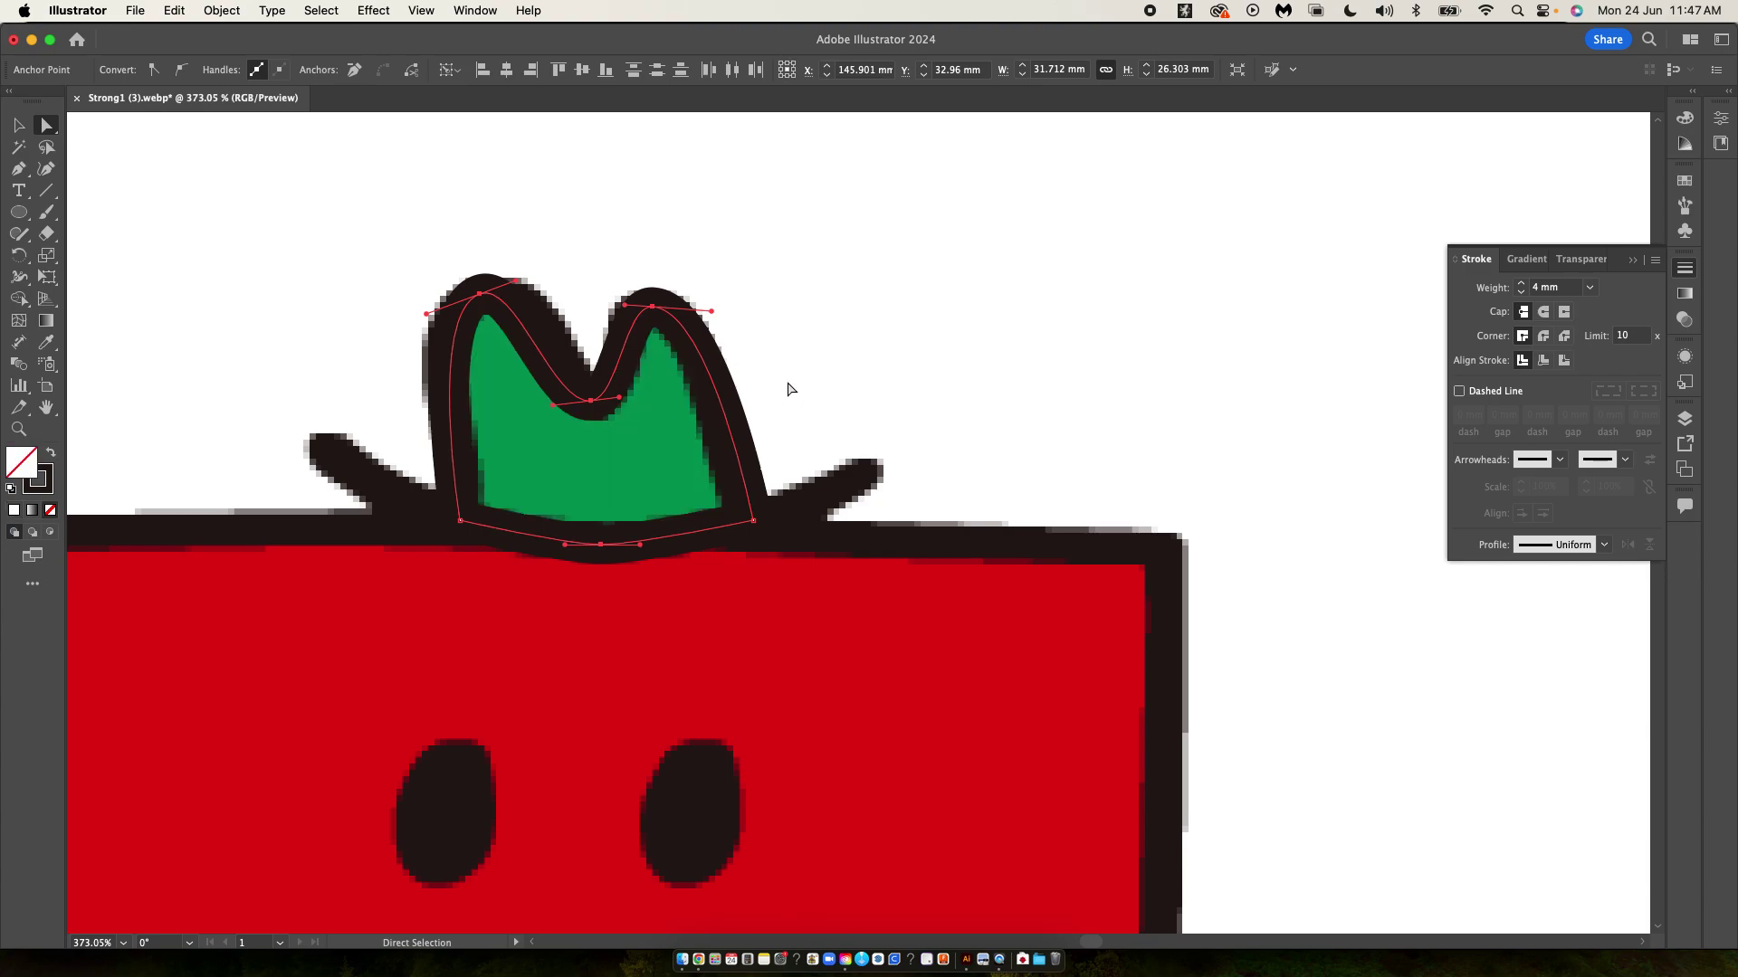
{"action": "key", "text": "i"}
{"action": "left_click", "coordinate": [648, 442]}
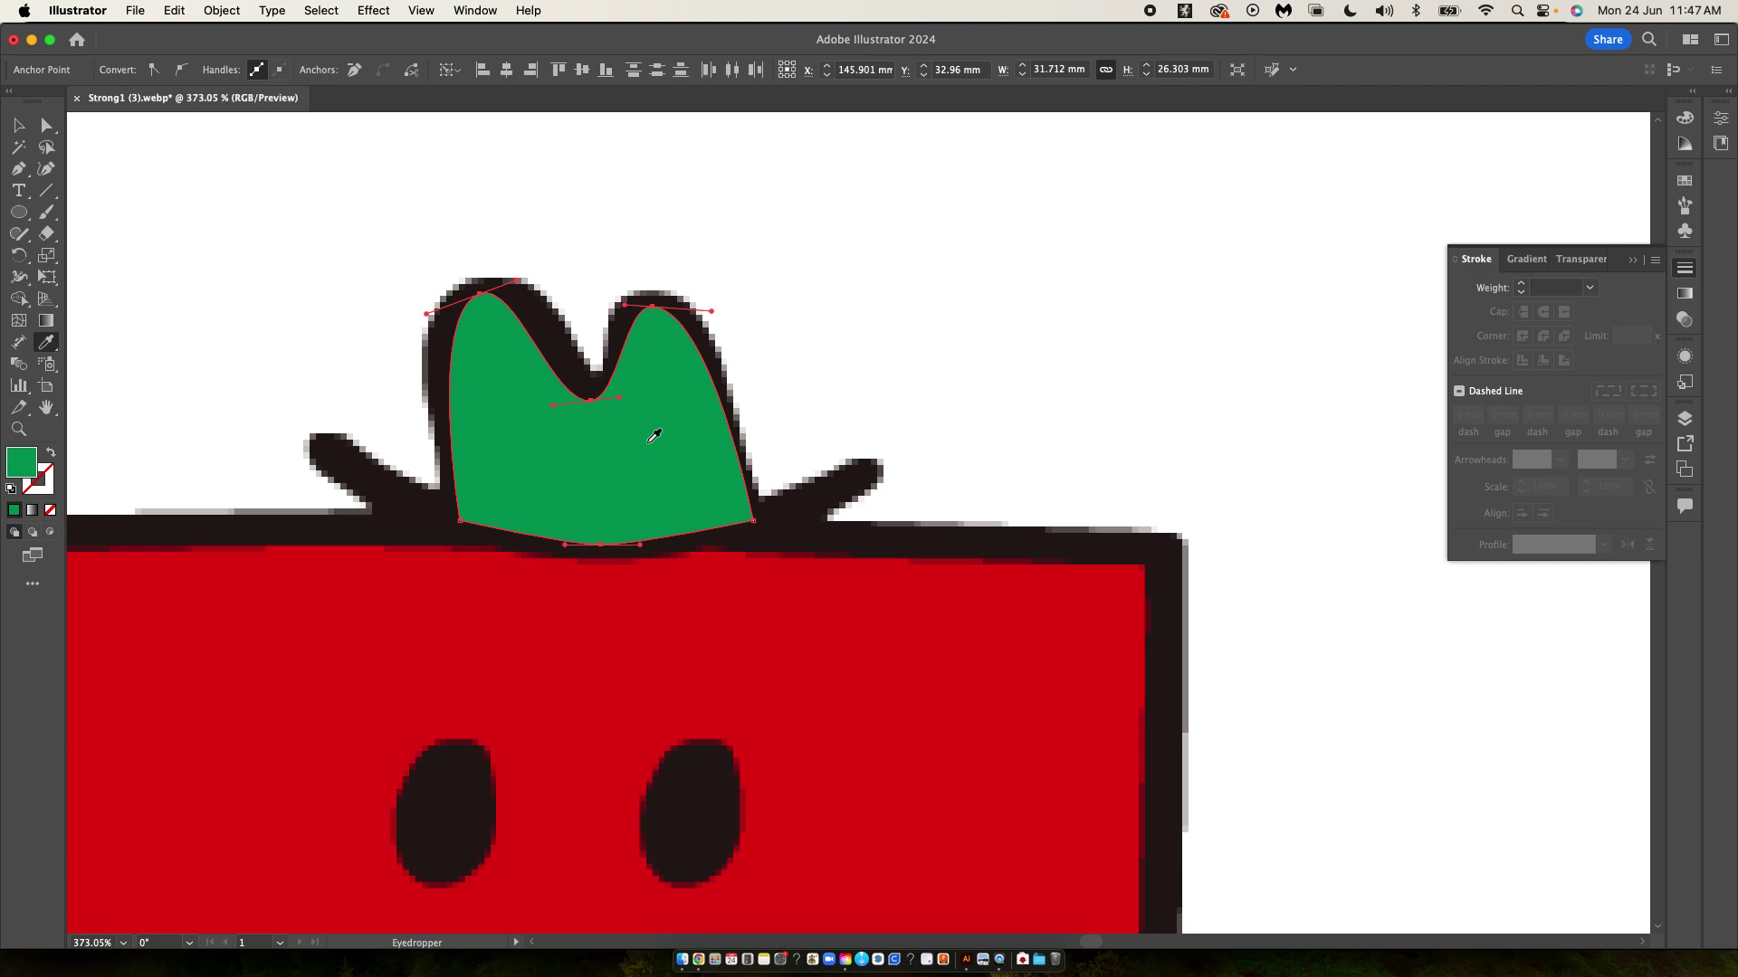
{"action": "left_click", "coordinate": [37, 489]}
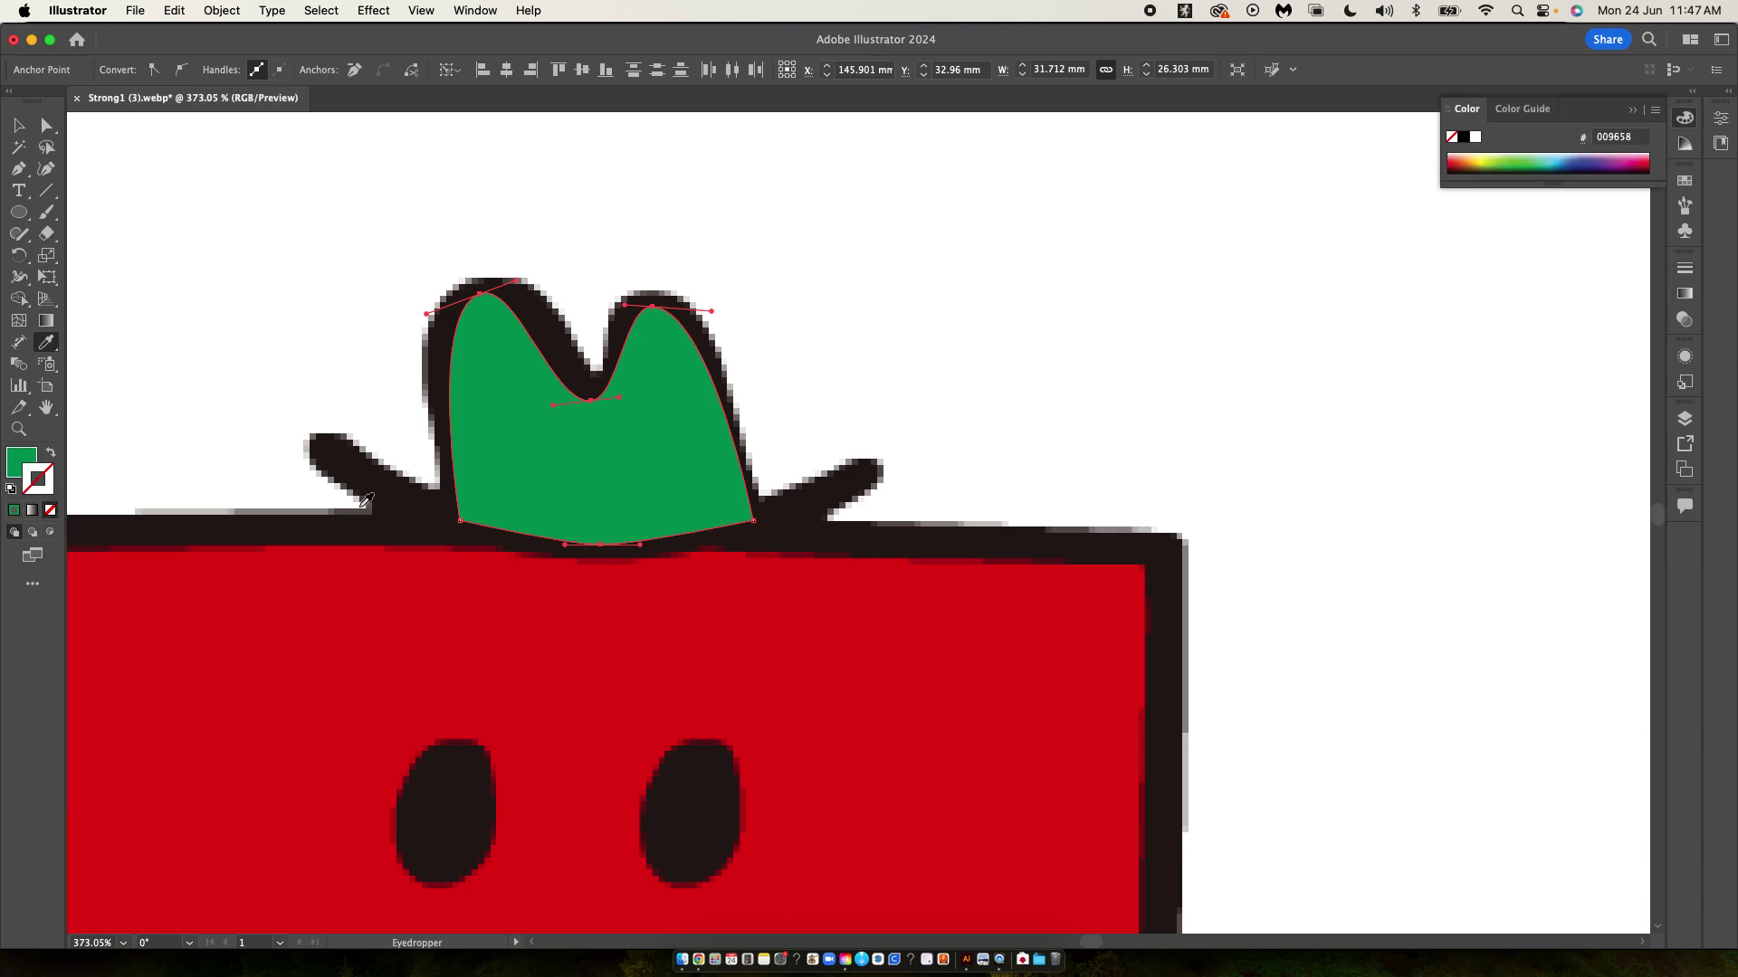
{"action": "left_click", "coordinate": [413, 518]}
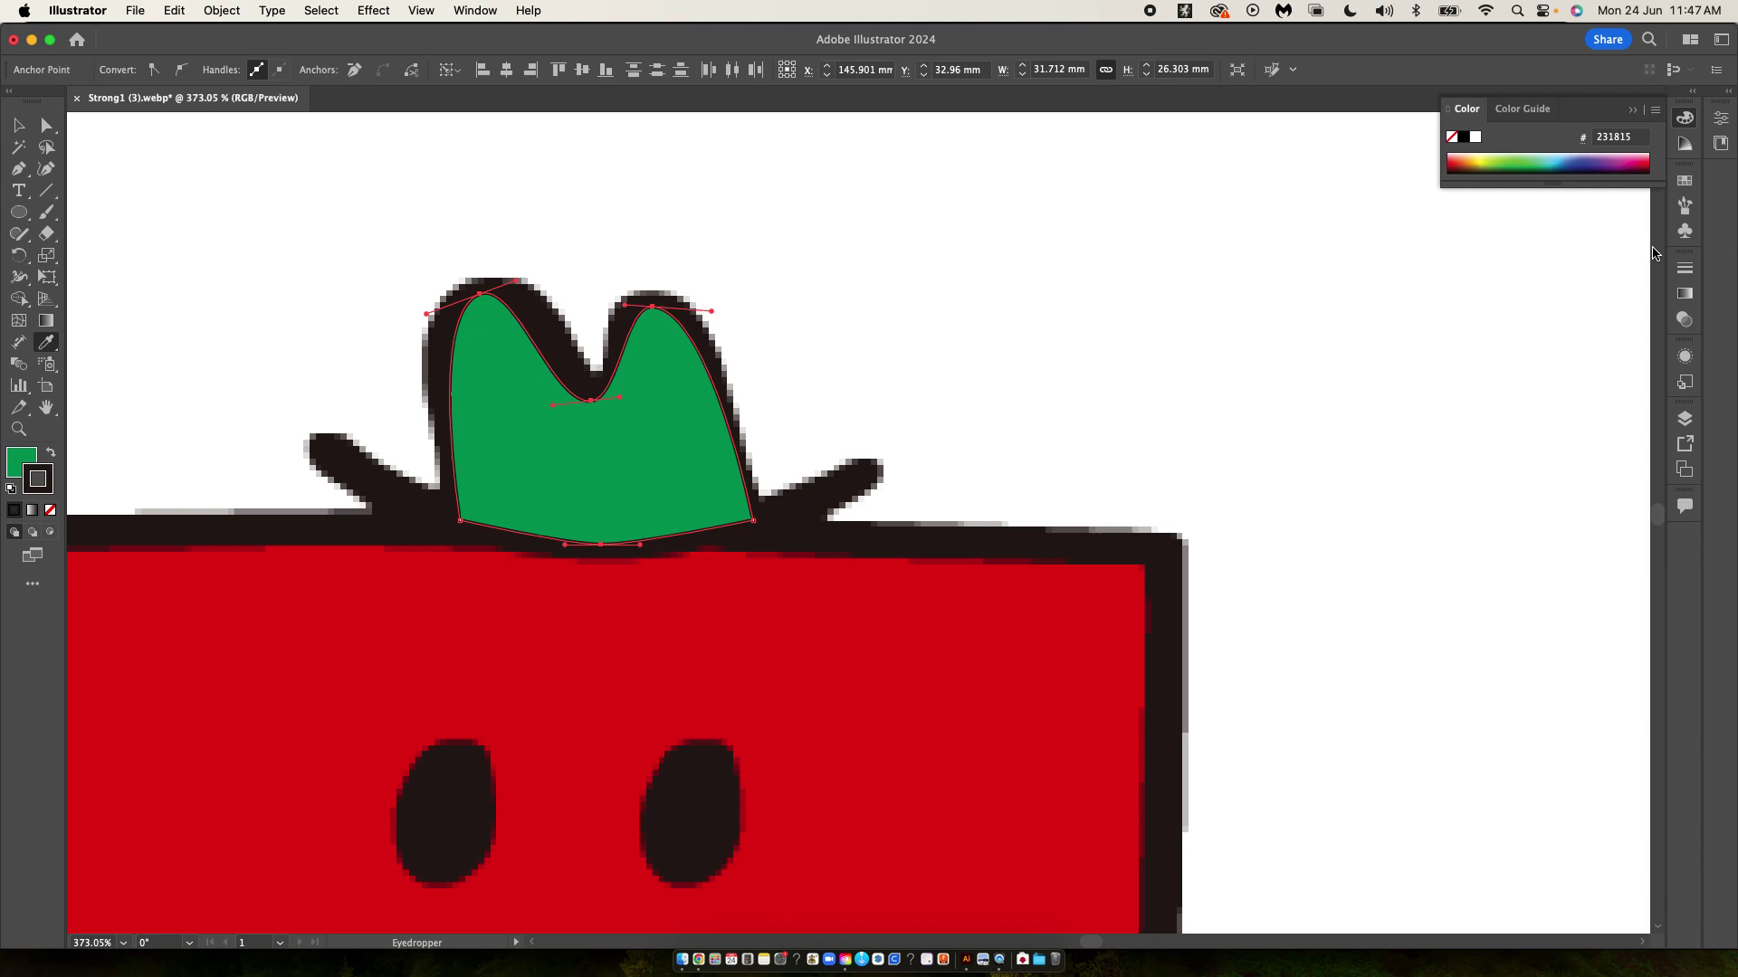
- Set the hat crown's stroke weight to 4 mm
{"action": "left_click", "coordinate": [1684, 268]}
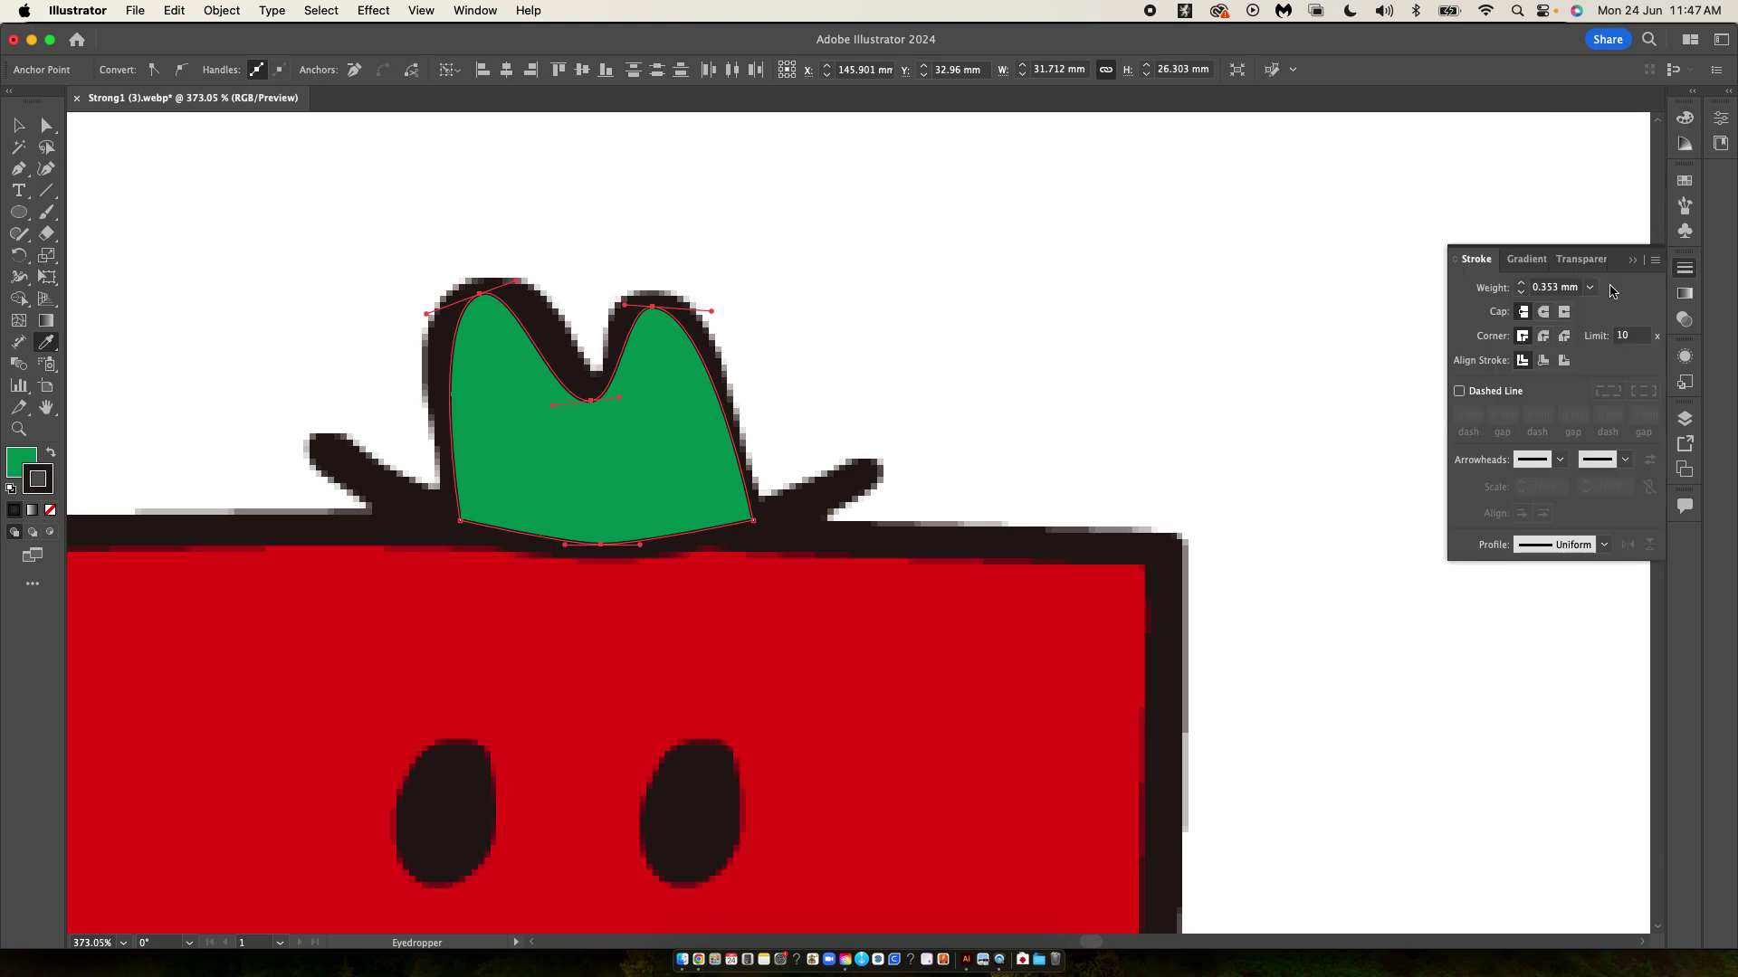
{"action": "left_click", "coordinate": [1521, 285]}
{"action": "left_click", "coordinate": [1522, 284]}
{"action": "left_click", "coordinate": [1521, 284]}
{"action": "left_click", "coordinate": [1521, 284]}
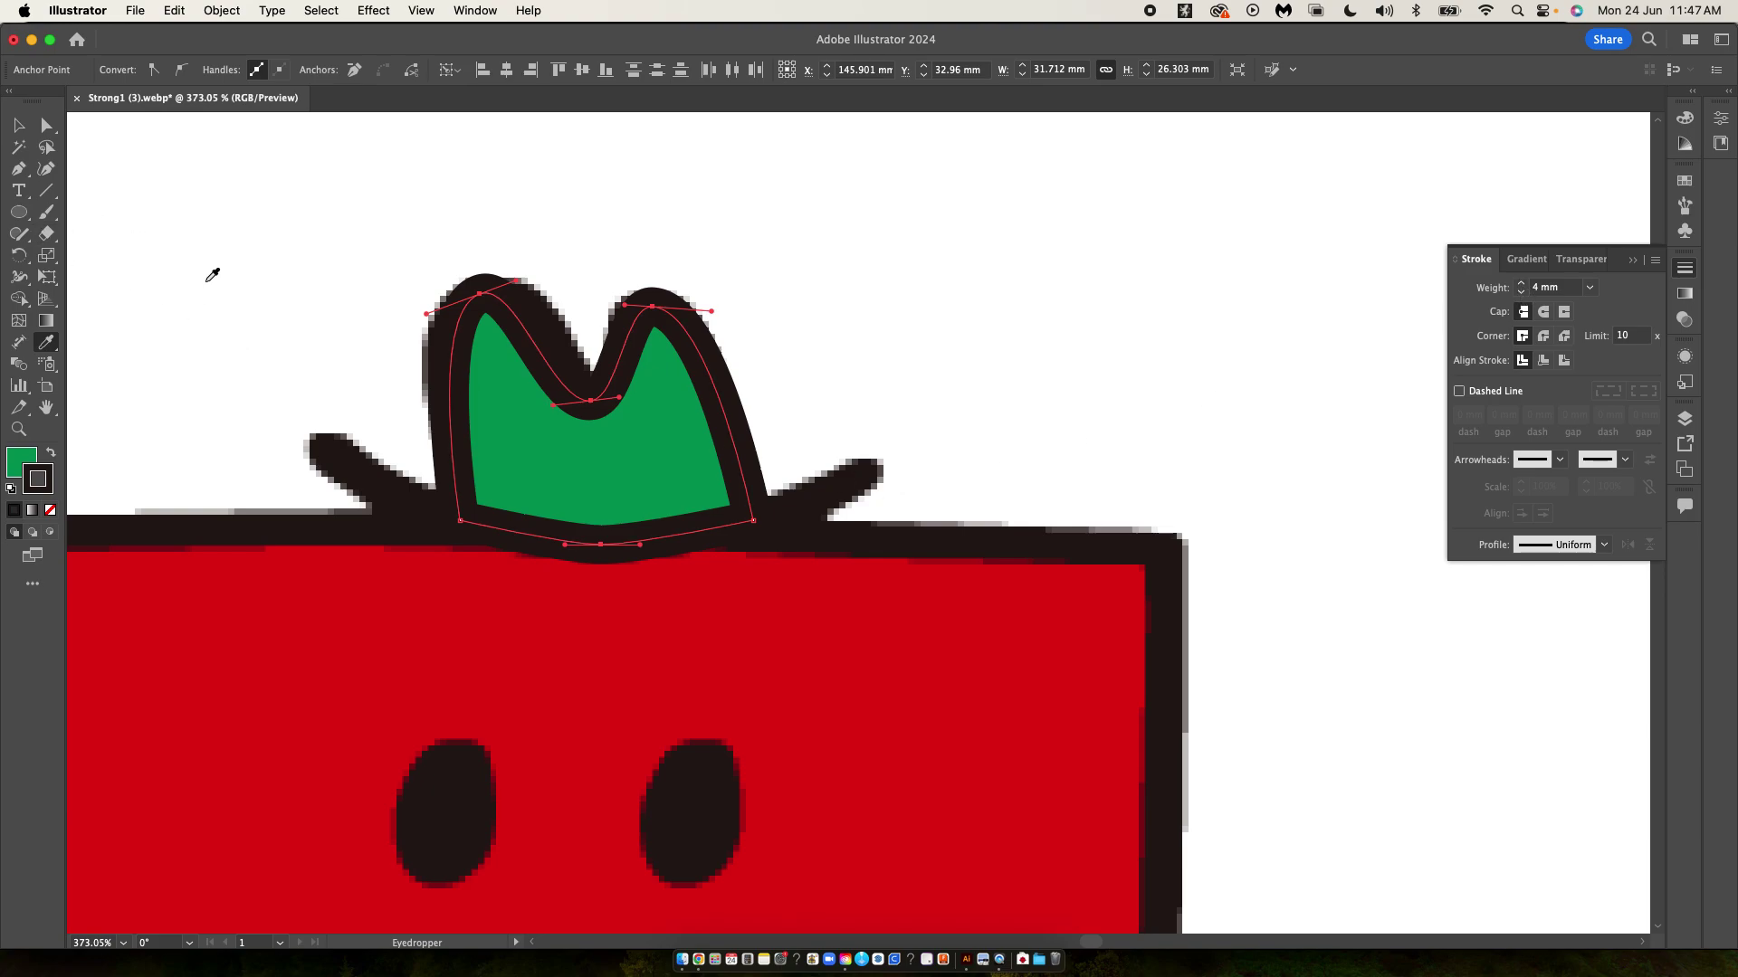
{"action": "left_click", "coordinate": [19, 169]}
- Draw a three-point brim path from the left tip through the hat base to the right tip, with no fill
{"action": "left_click", "coordinate": [331, 454]}
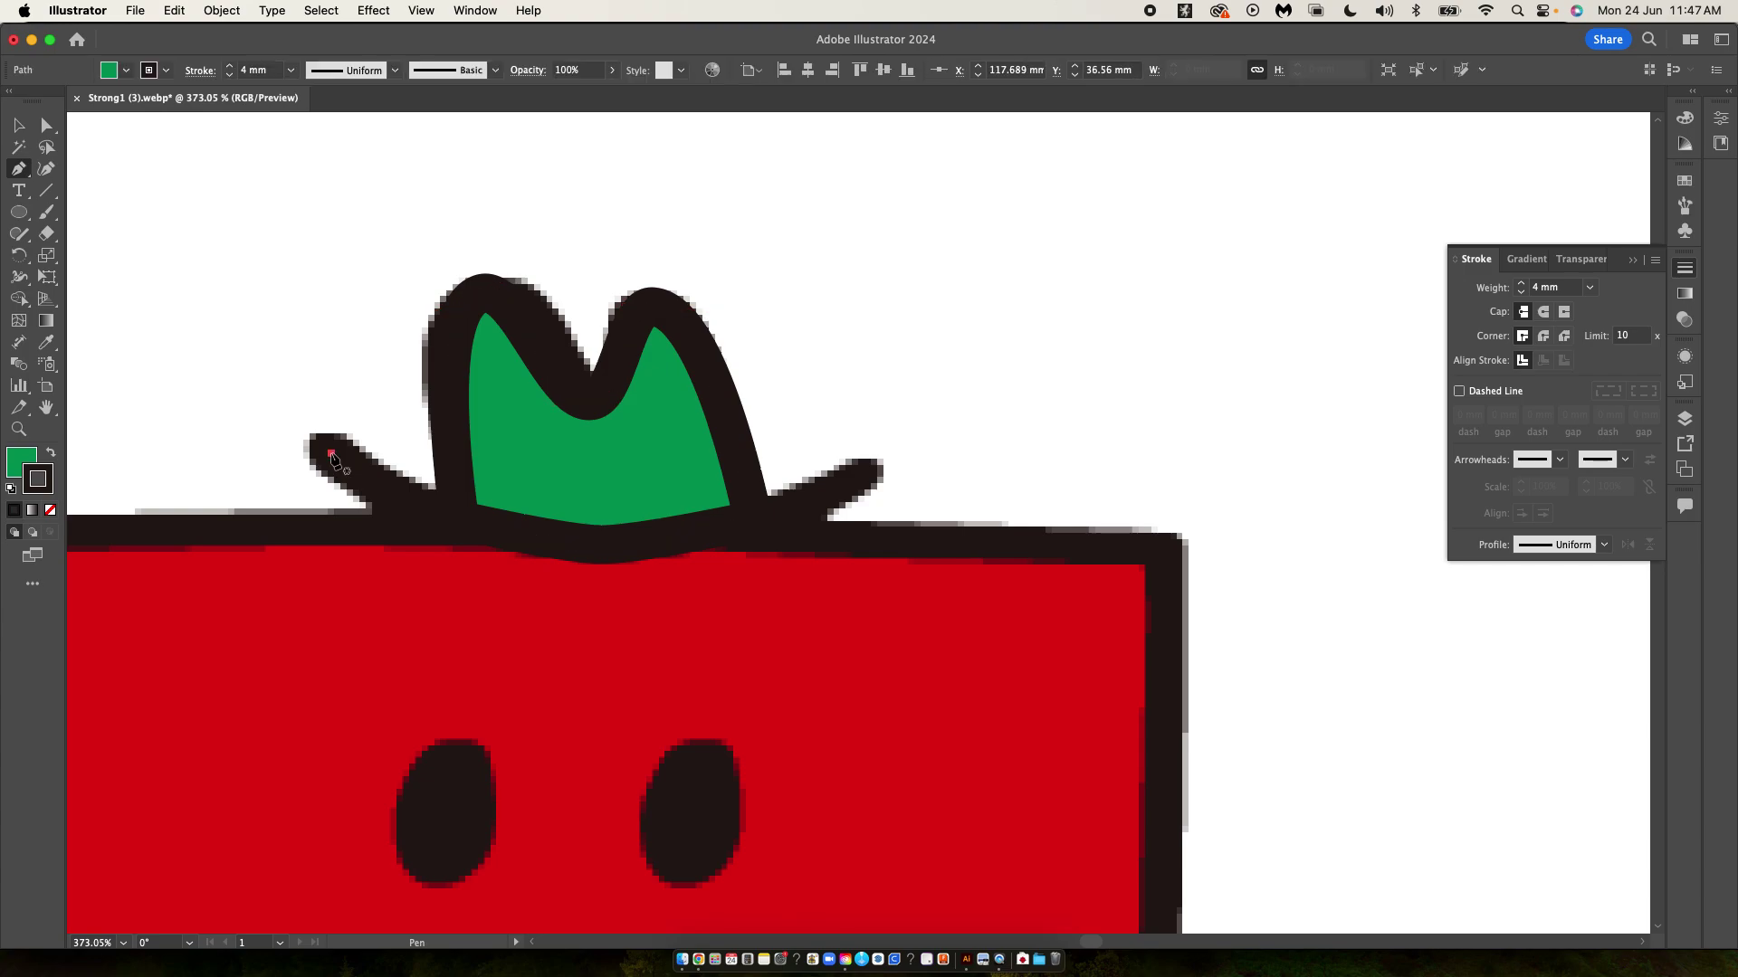
{"action": "left_click", "coordinate": [601, 544]}
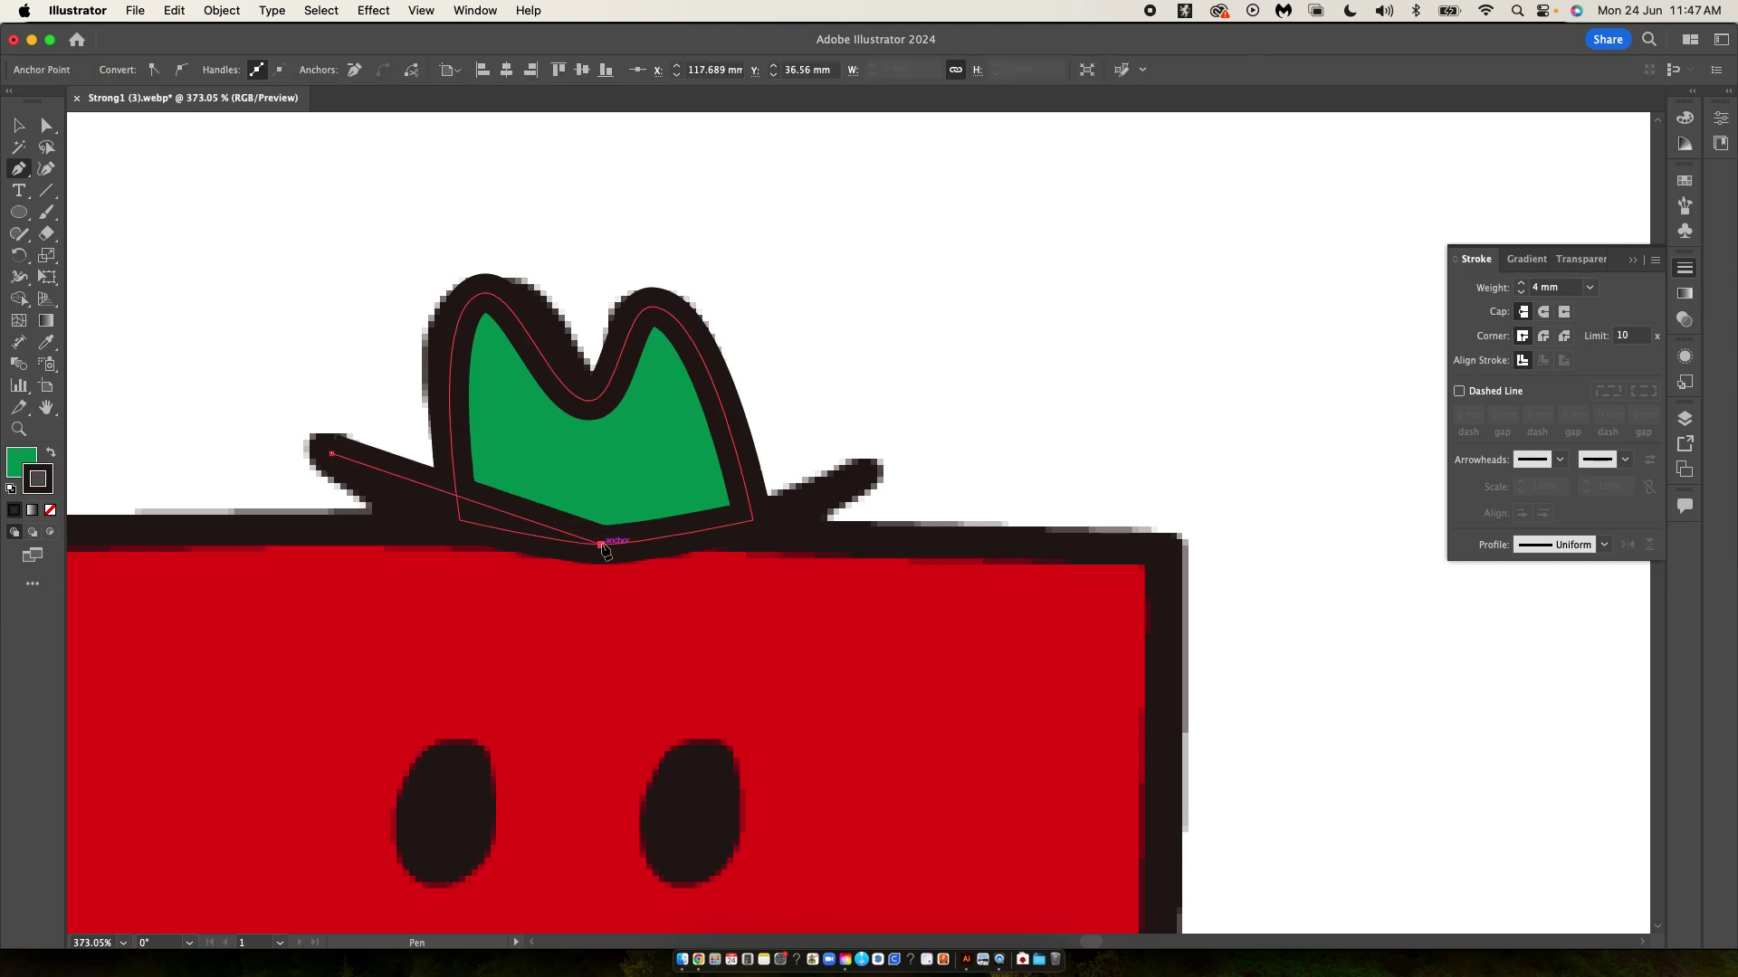
{"action": "left_click", "coordinate": [861, 476]}
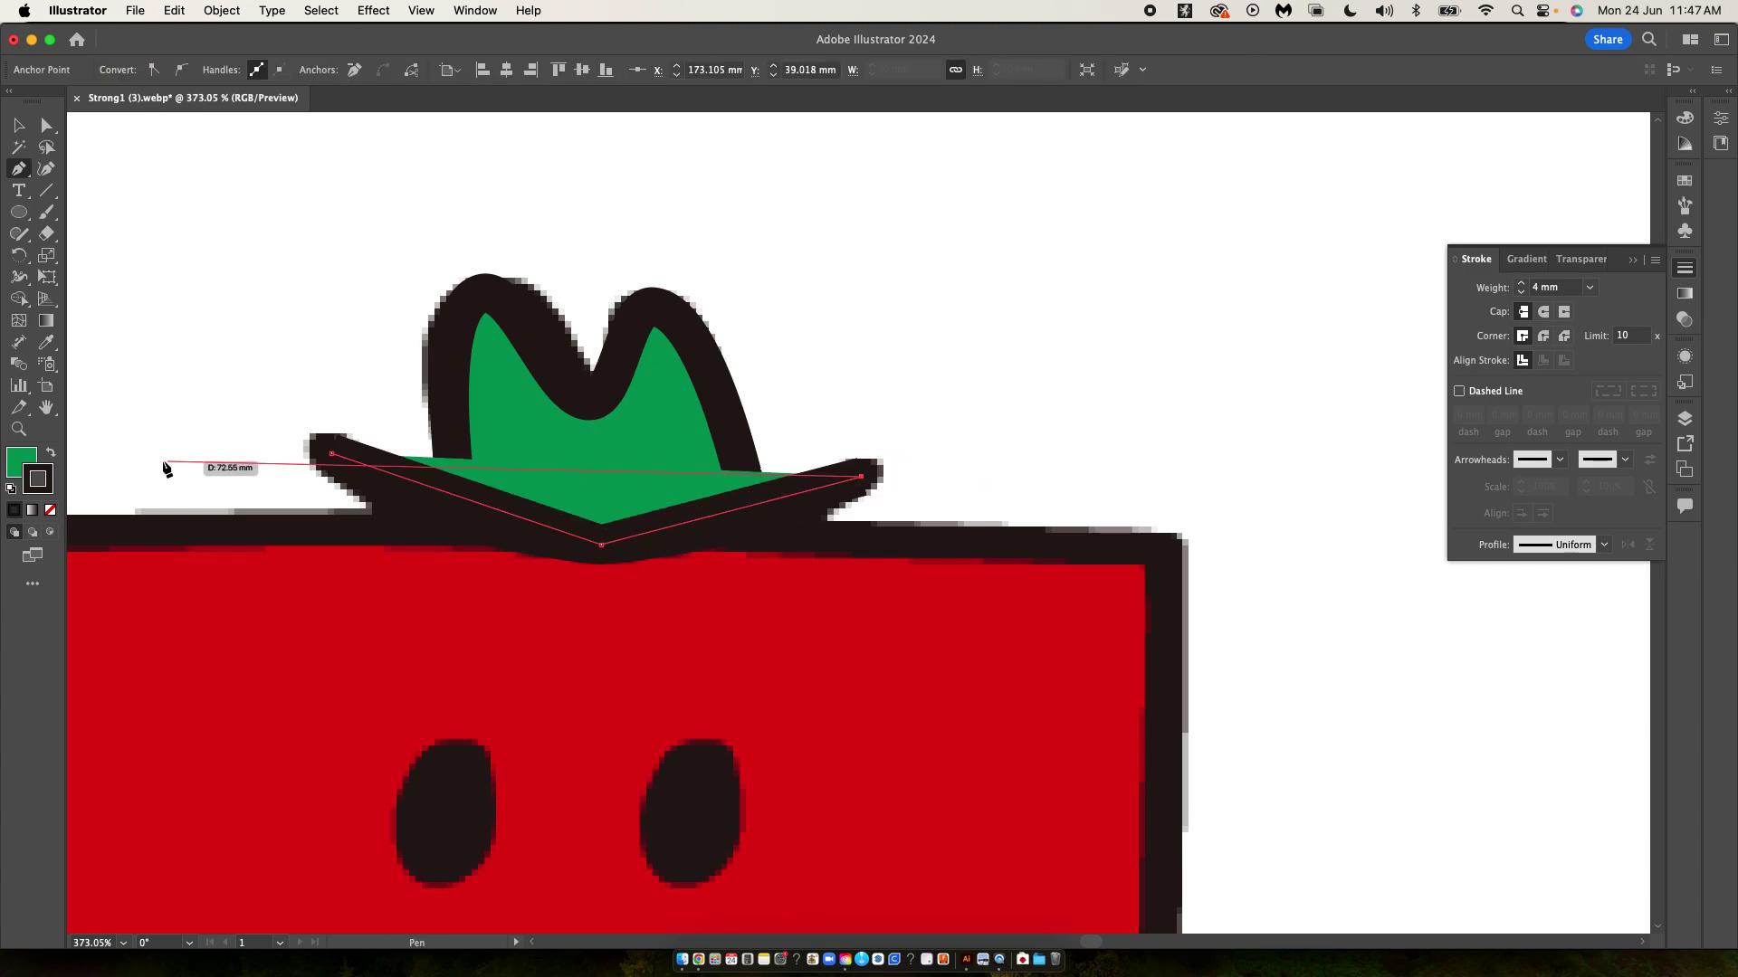
{"action": "left_click", "coordinate": [13, 469]}
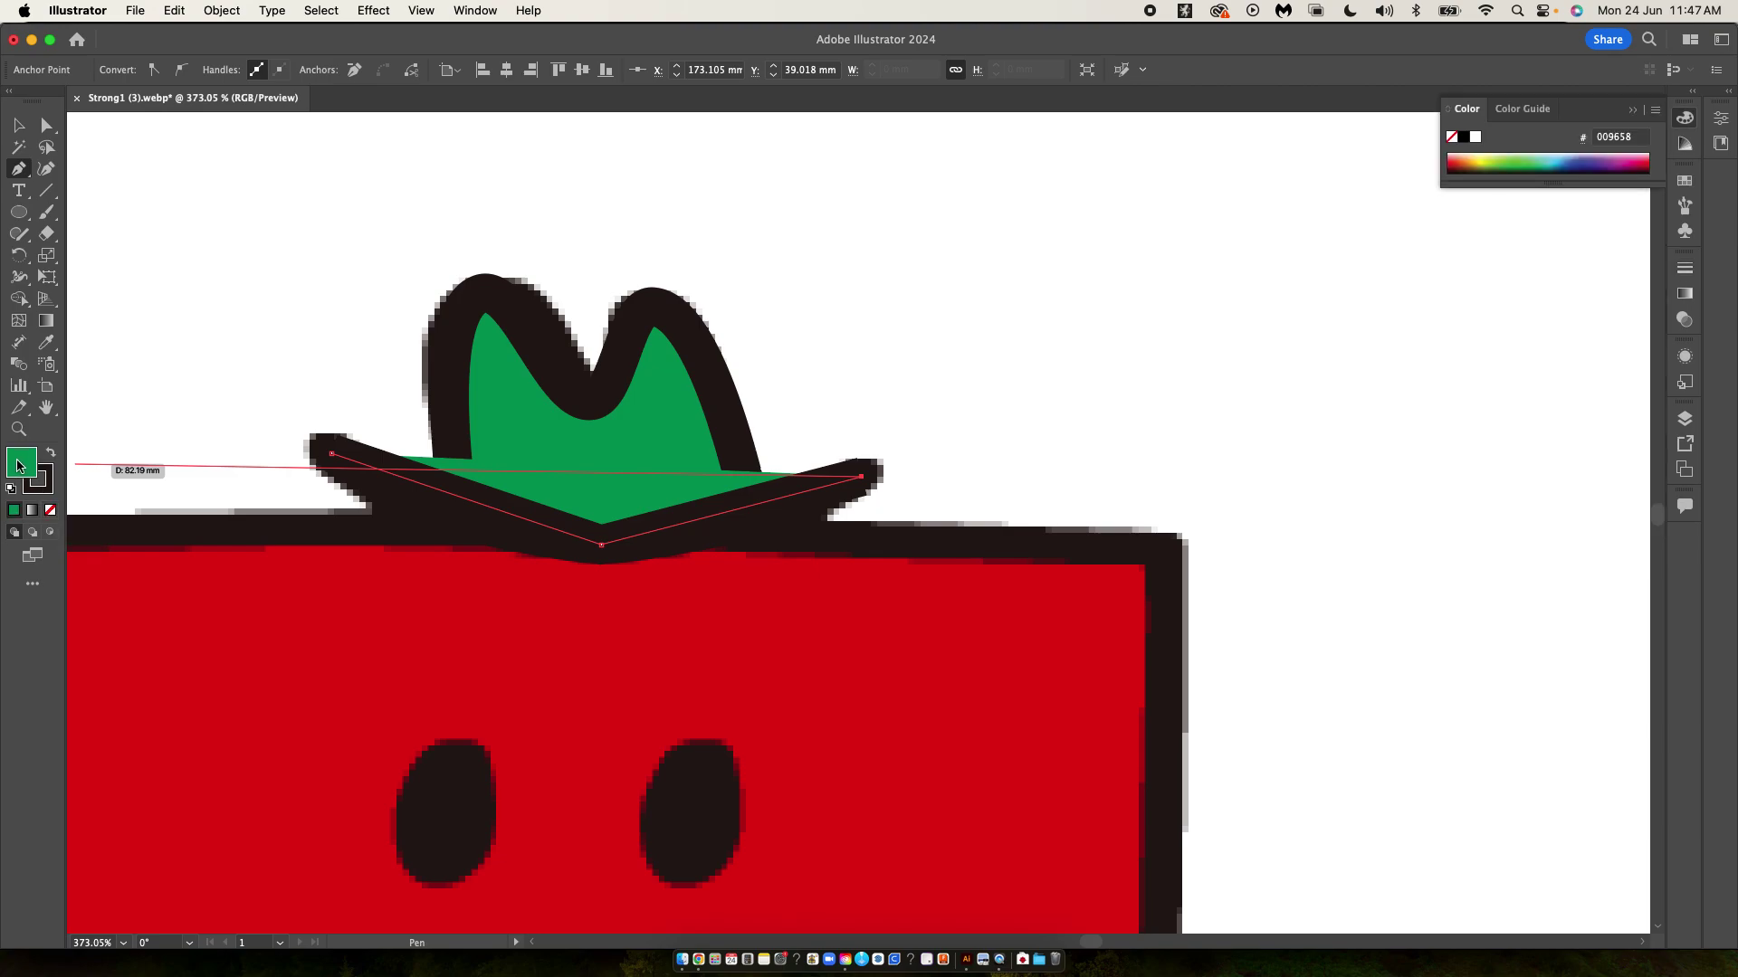
{"action": "left_click", "coordinate": [51, 512]}
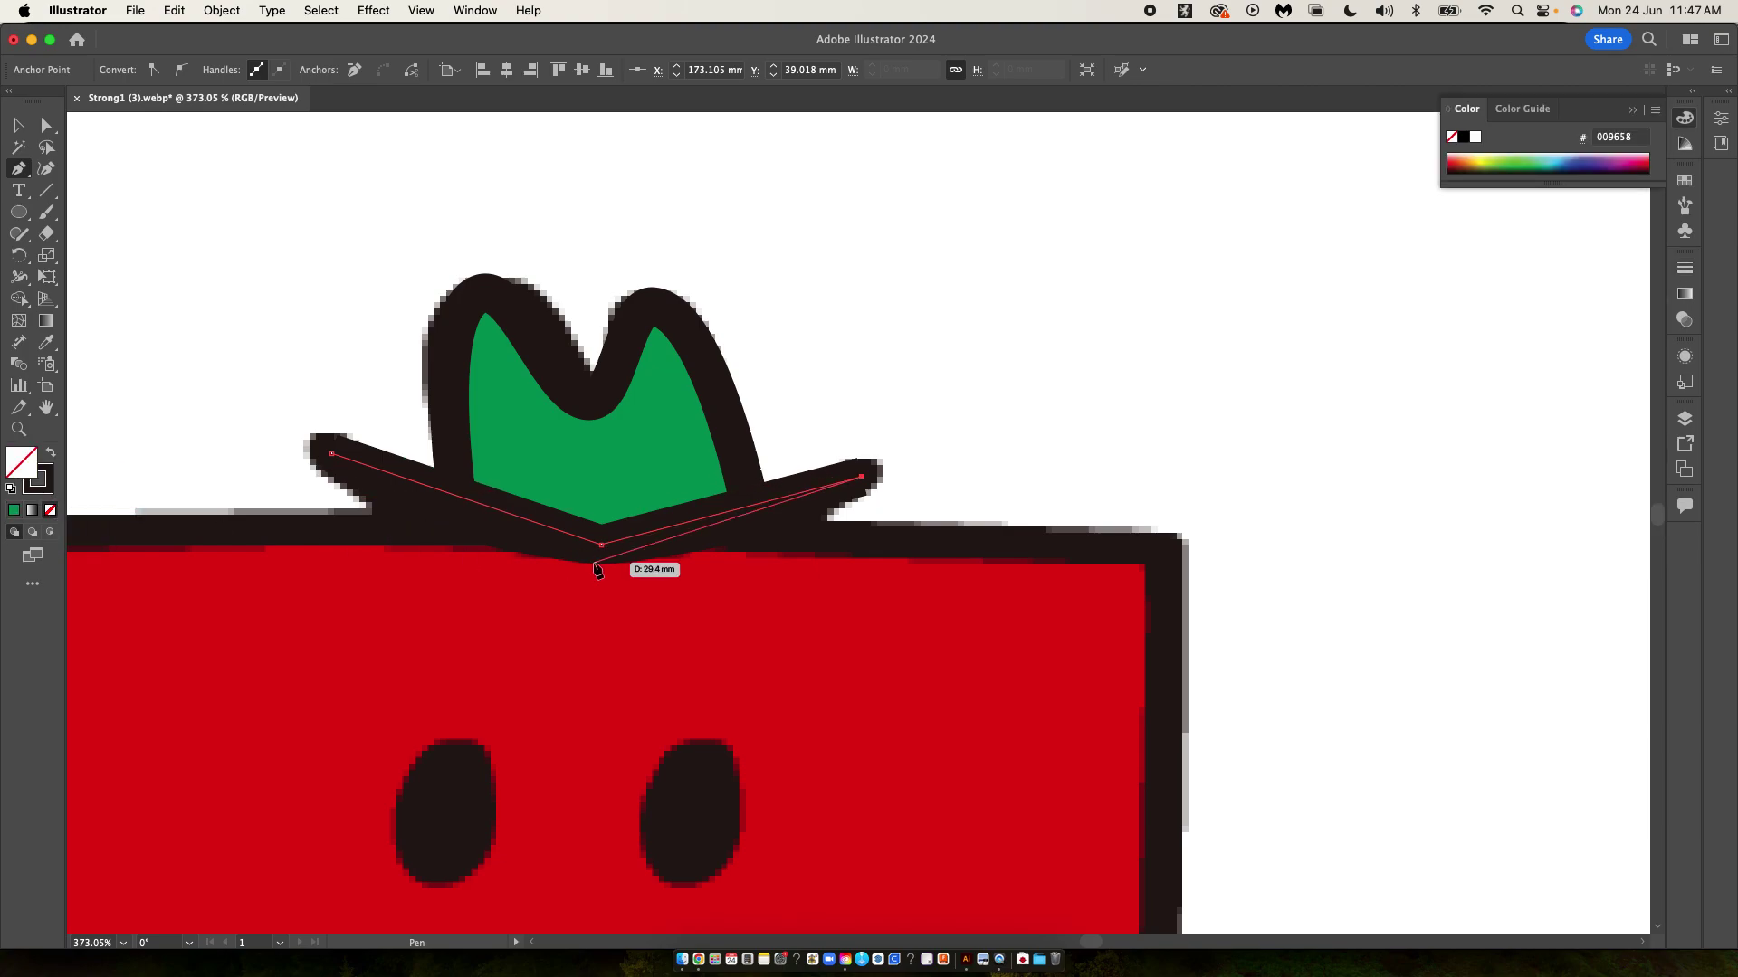
- Make the brim's middle anchor smooth and drag its handles to curve the brim, then select crown and brim
{"action": "key", "text": "a"}
{"action": "left_click", "coordinate": [601, 546]}
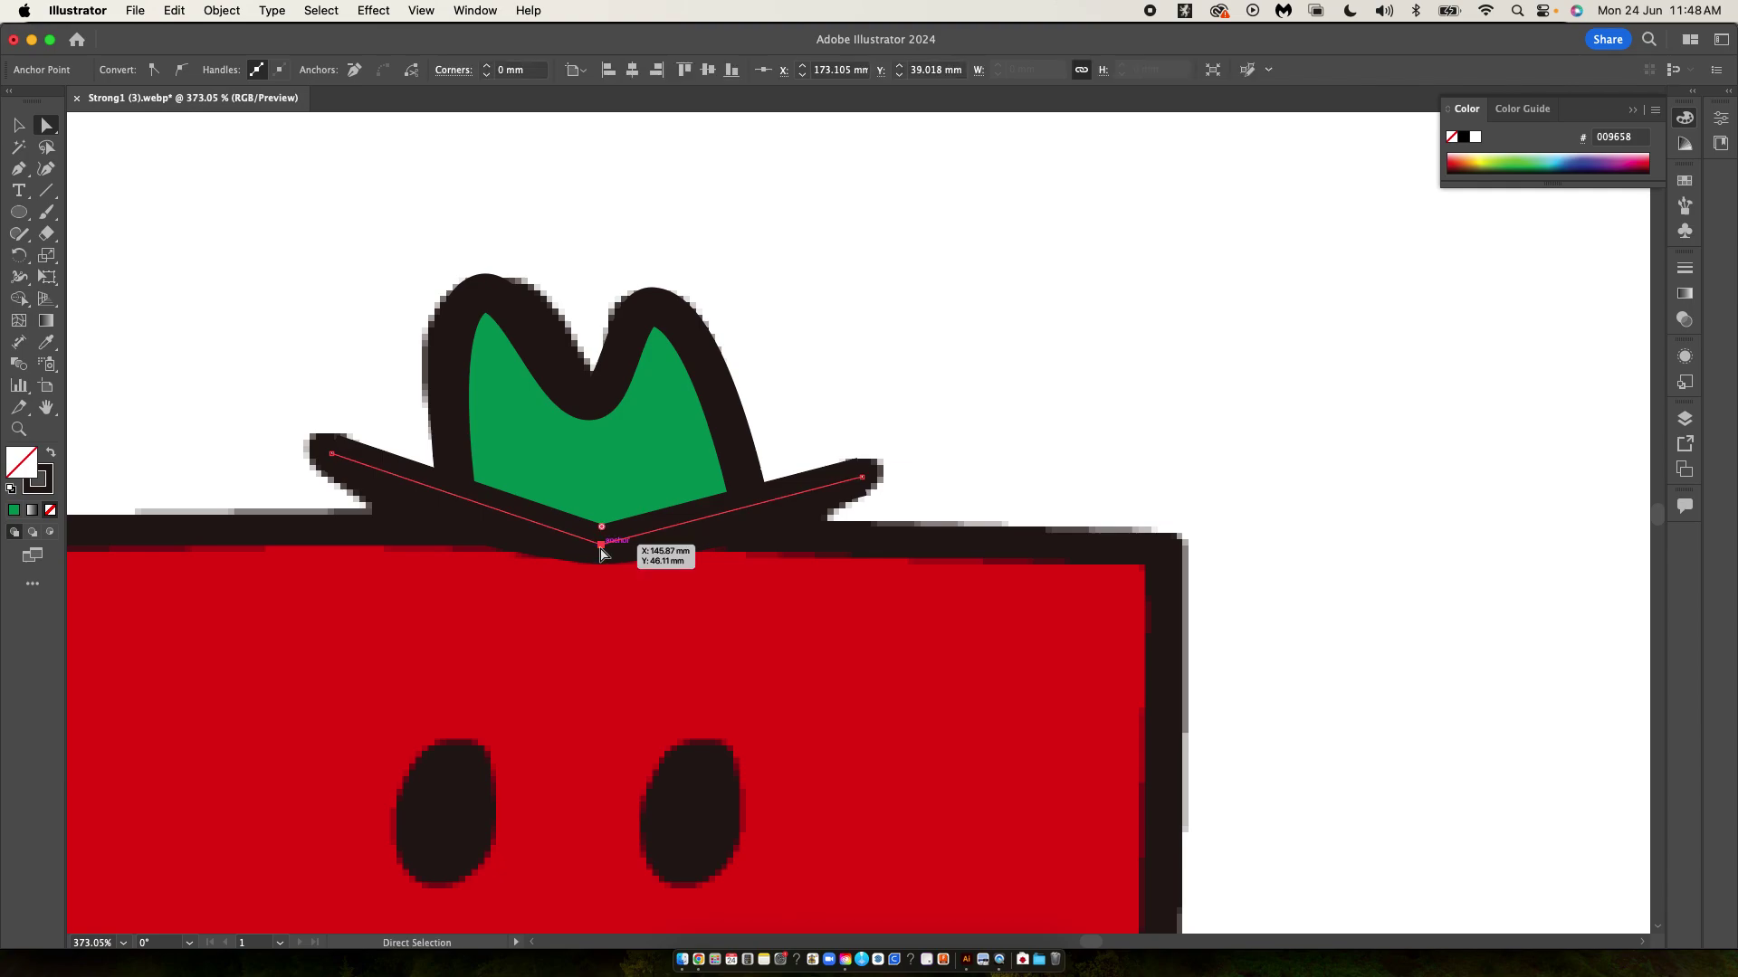
{"action": "left_click", "coordinate": [180, 72]}
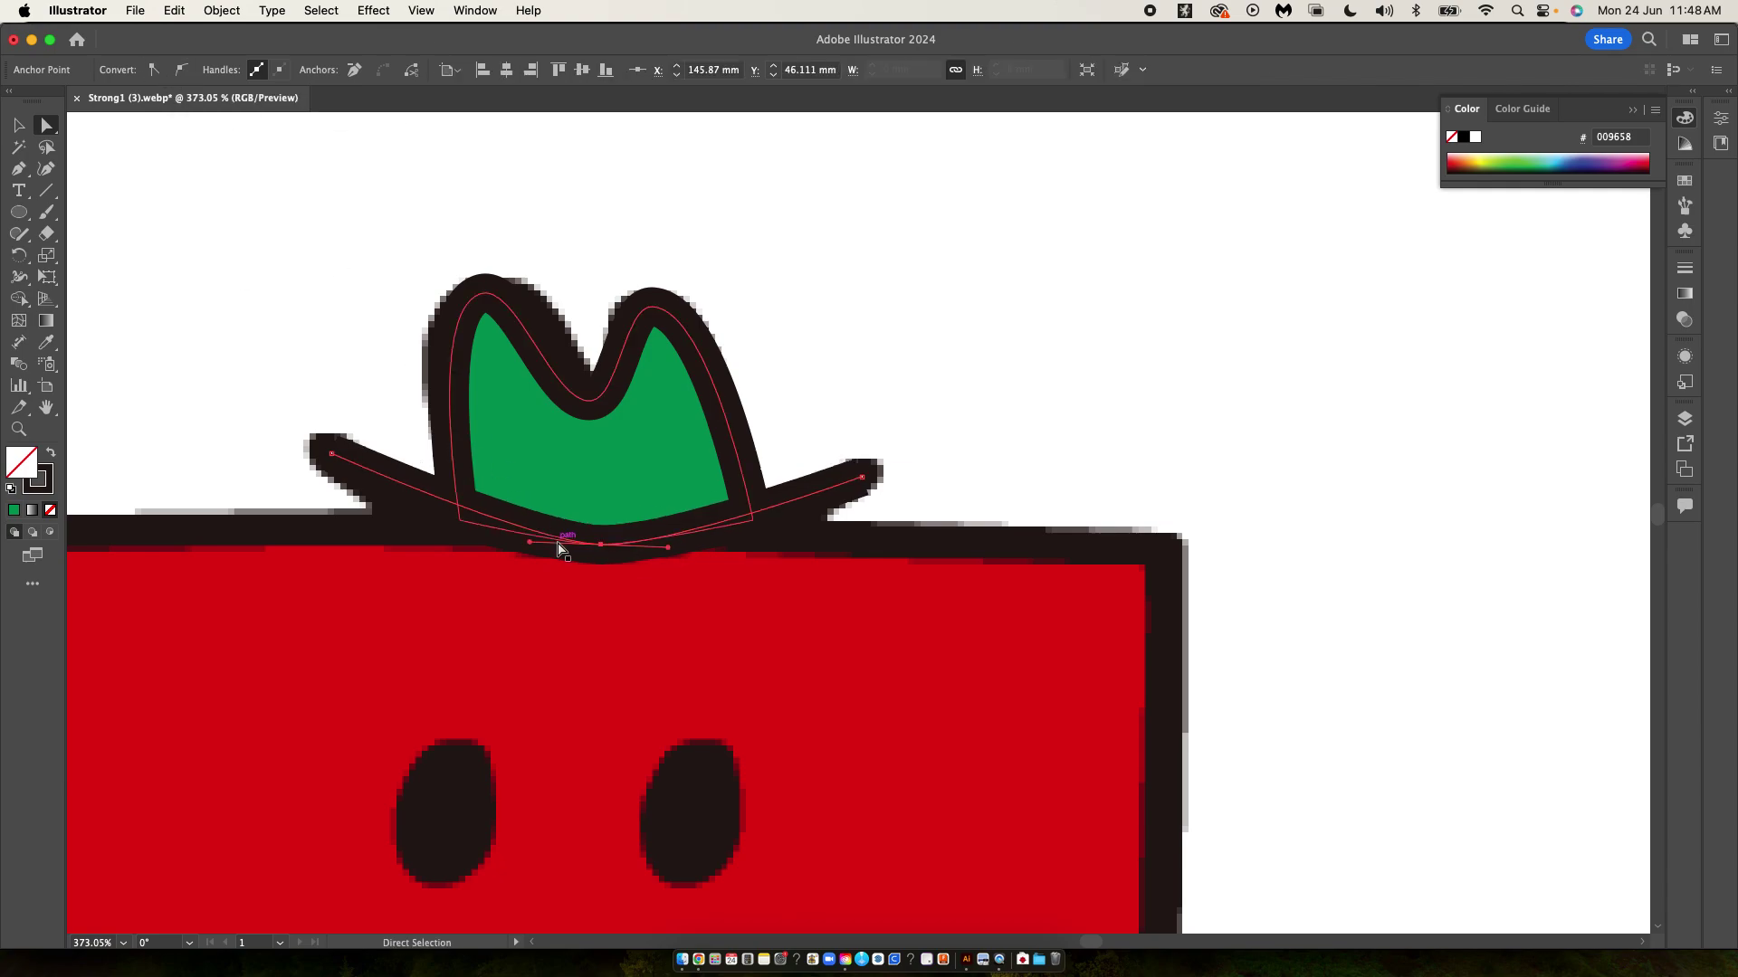
{"action": "left_click_drag", "start_coordinate": [529, 542], "coordinate": [486, 540]}
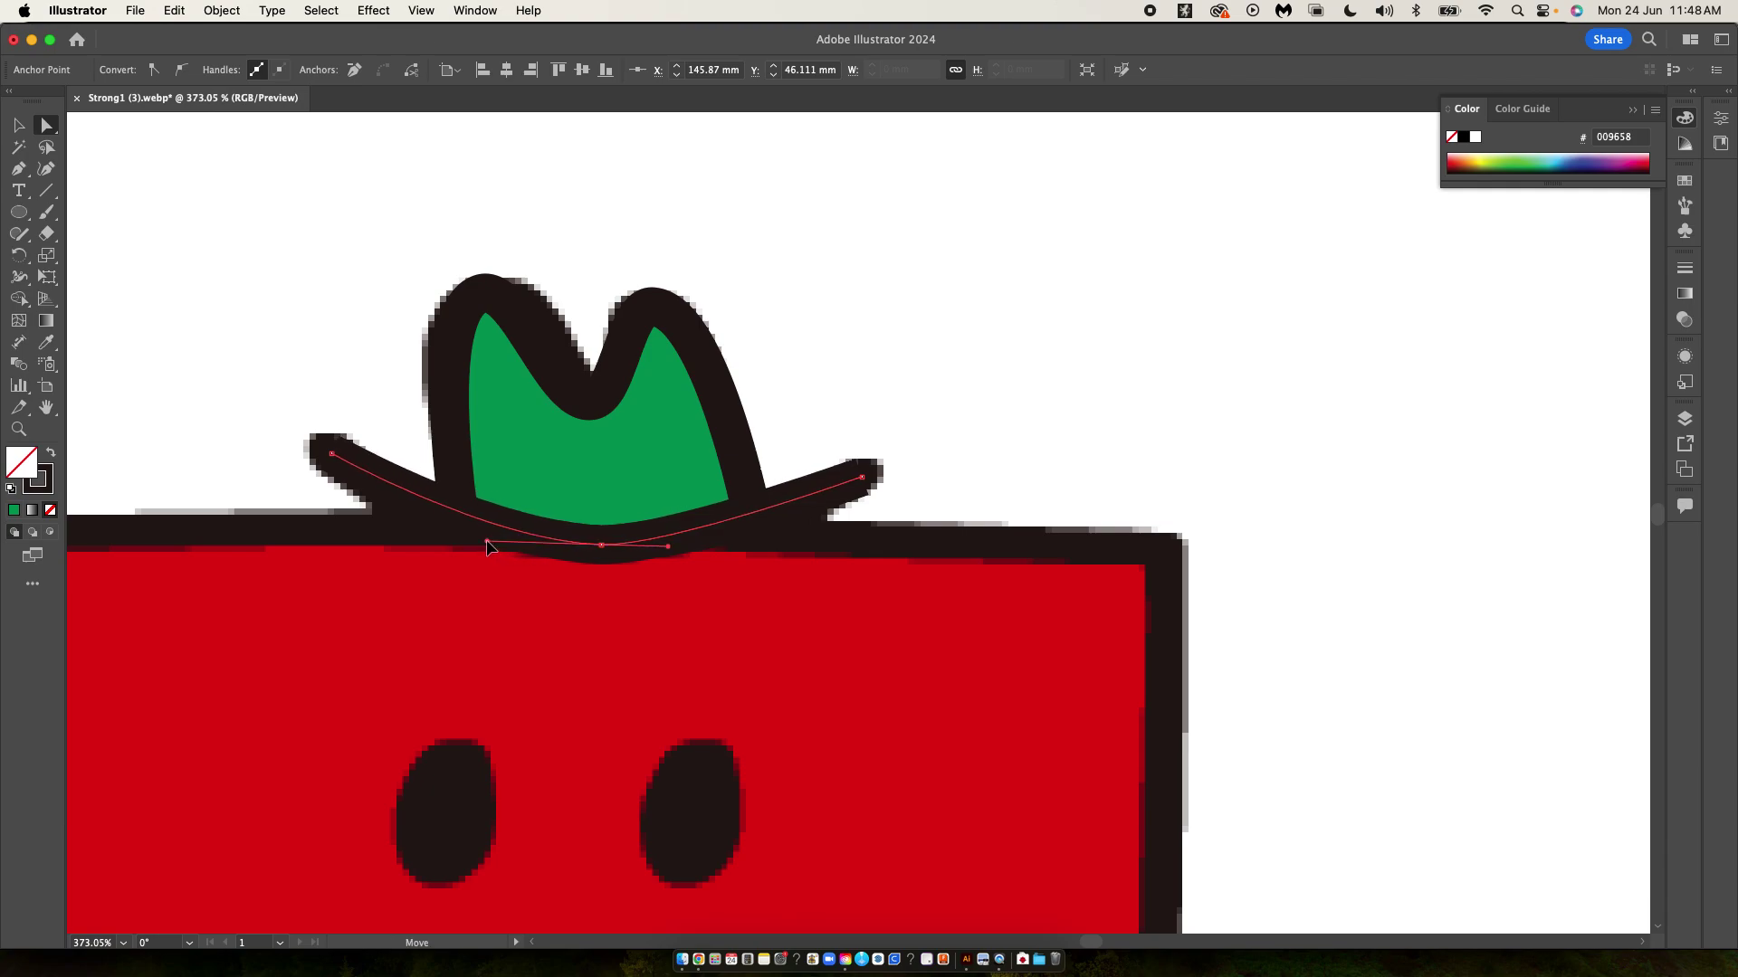
{"action": "left_click_drag", "start_coordinate": [667, 546], "coordinate": [746, 544]}
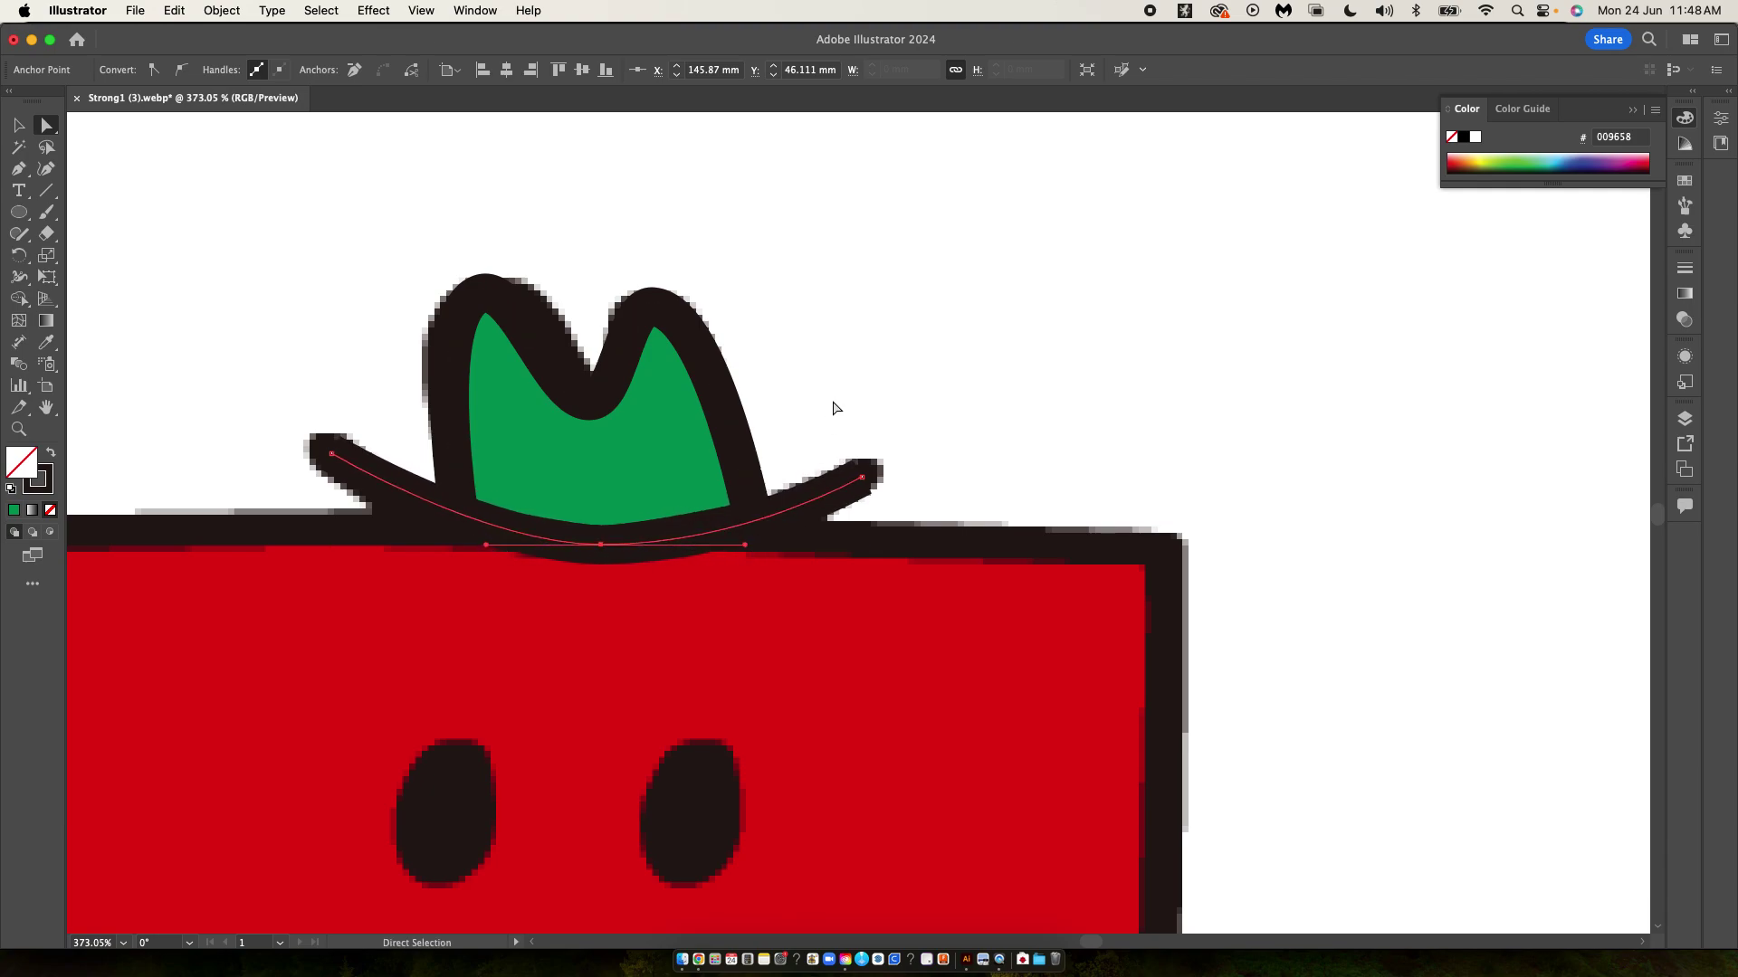
{"action": "key", "text": "v"}
{"action": "left_click_drag", "start_coordinate": [838, 378], "coordinate": [543, 634]}
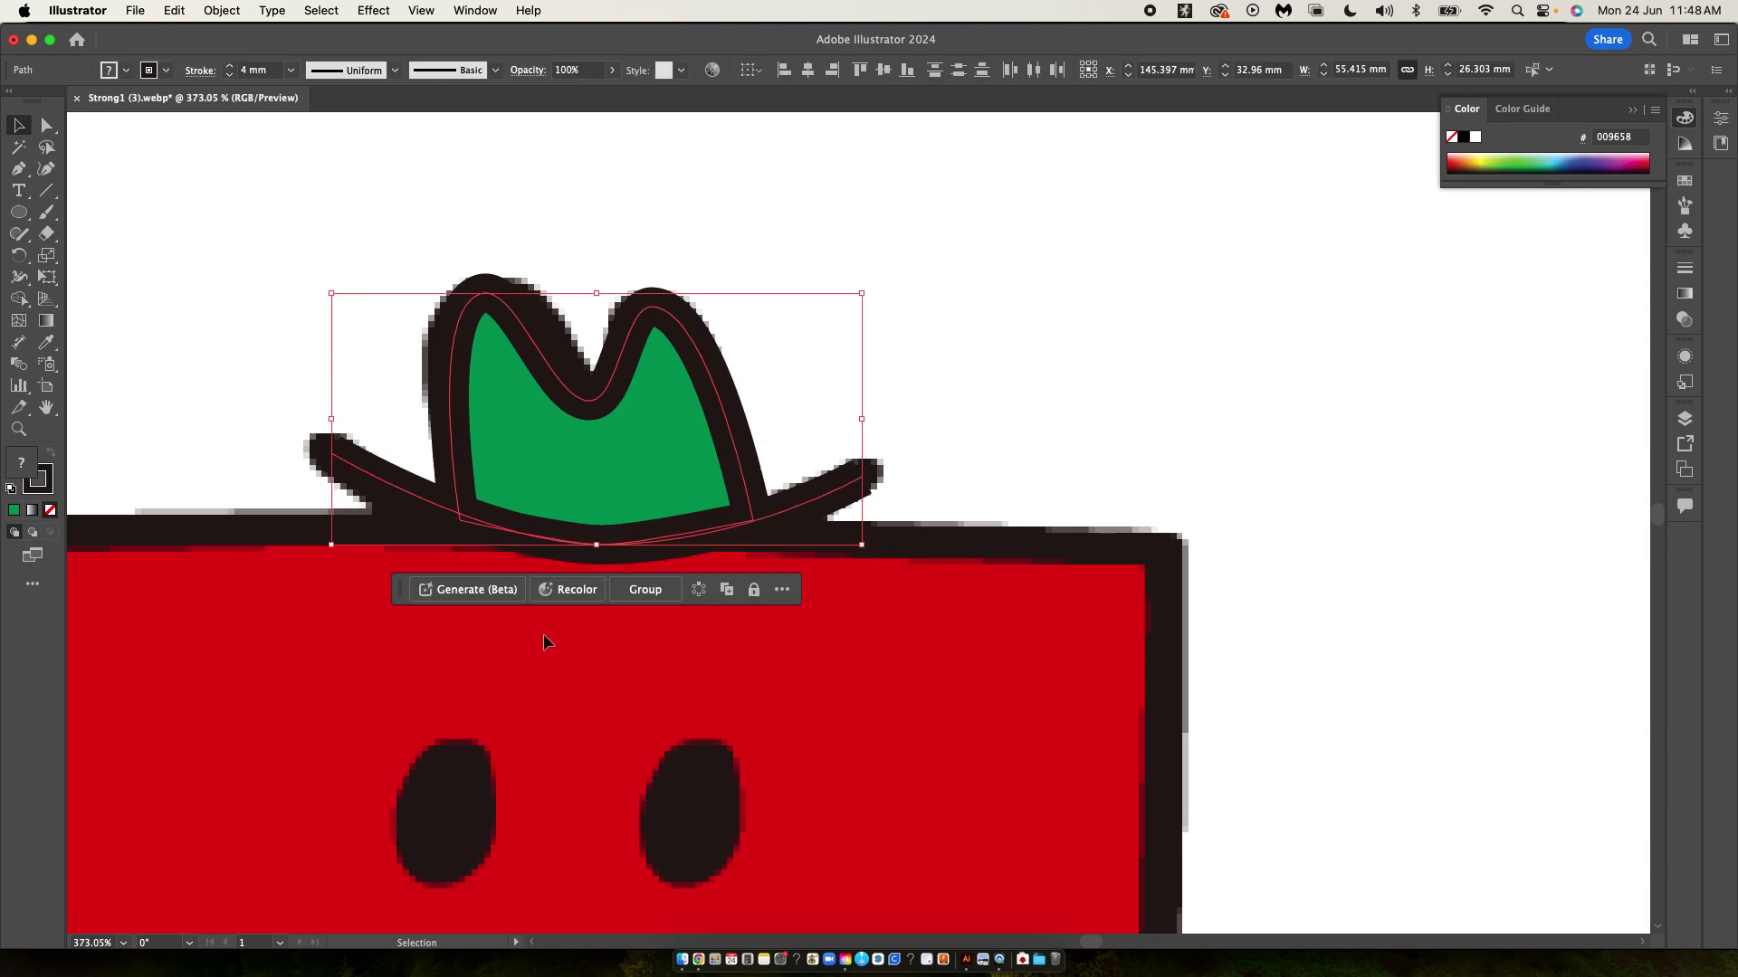
- Group the hat crown and brim and move the group onto the vector figure's head
{"action": "key", "text": "a"}
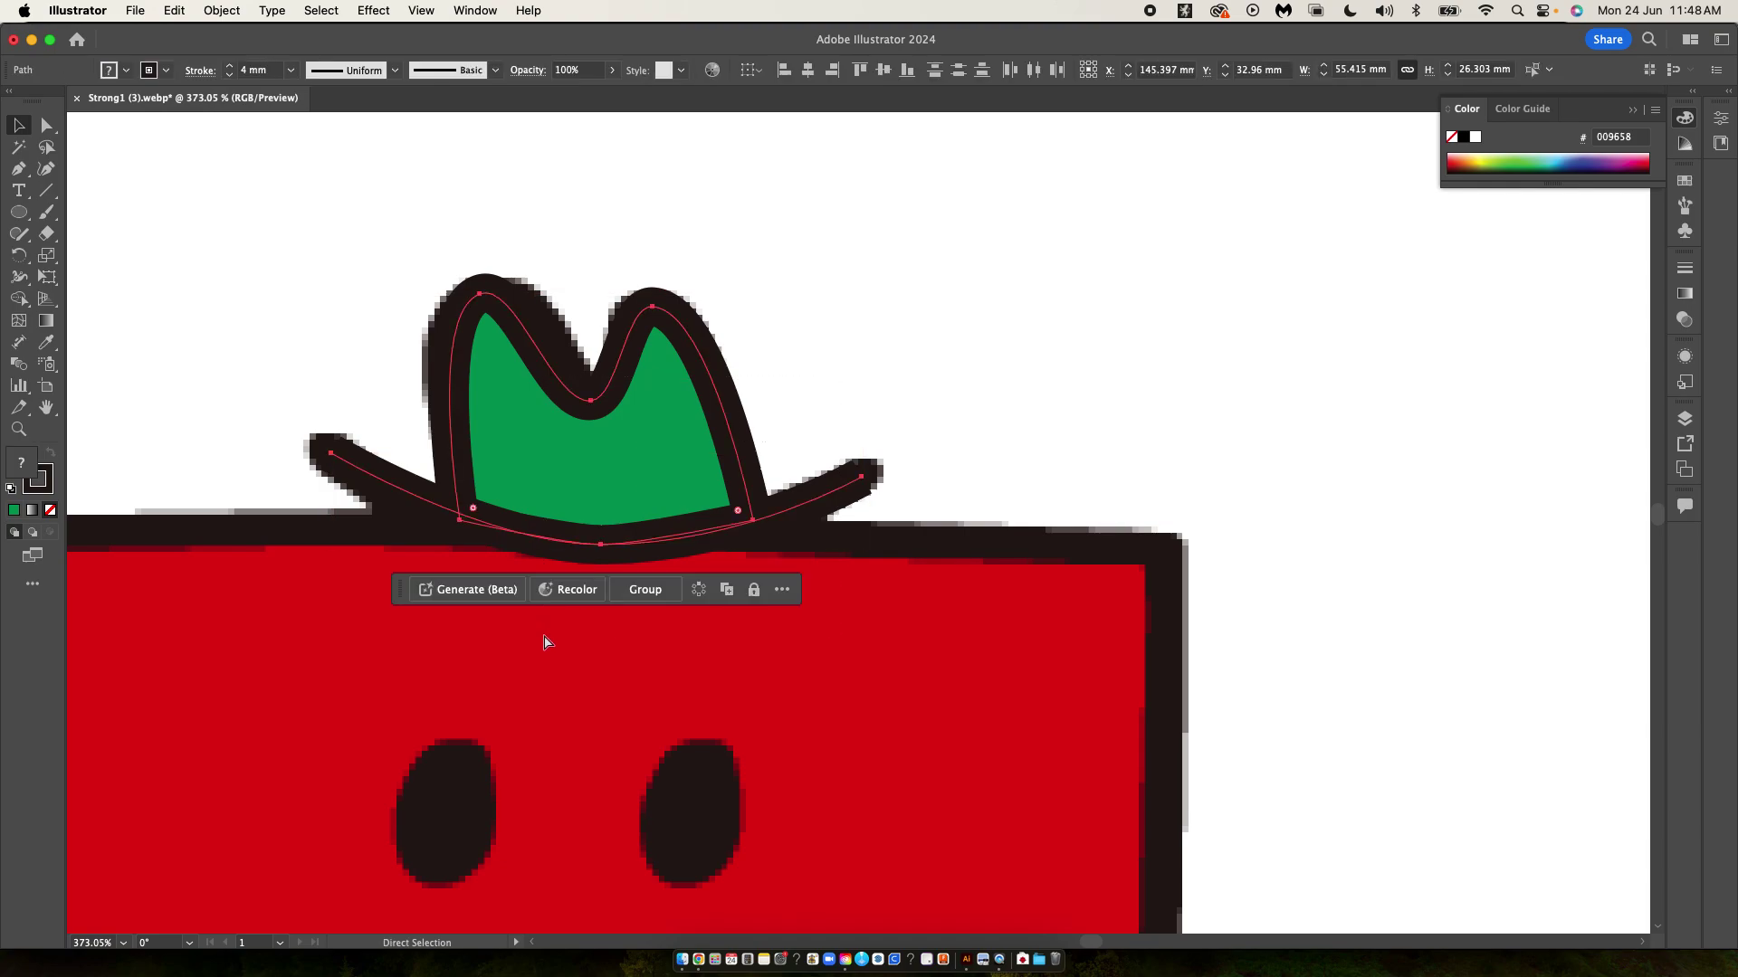
{"action": "key", "text": "super+g"}
{"action": "key", "text": "v"}
{"action": "left_click_drag", "start_coordinate": [633, 470], "coordinate": [963, 440]}
{"action": "scroll", "coordinate": [963, 440], "scroll_direction": "down", "scroll_amount": 5}
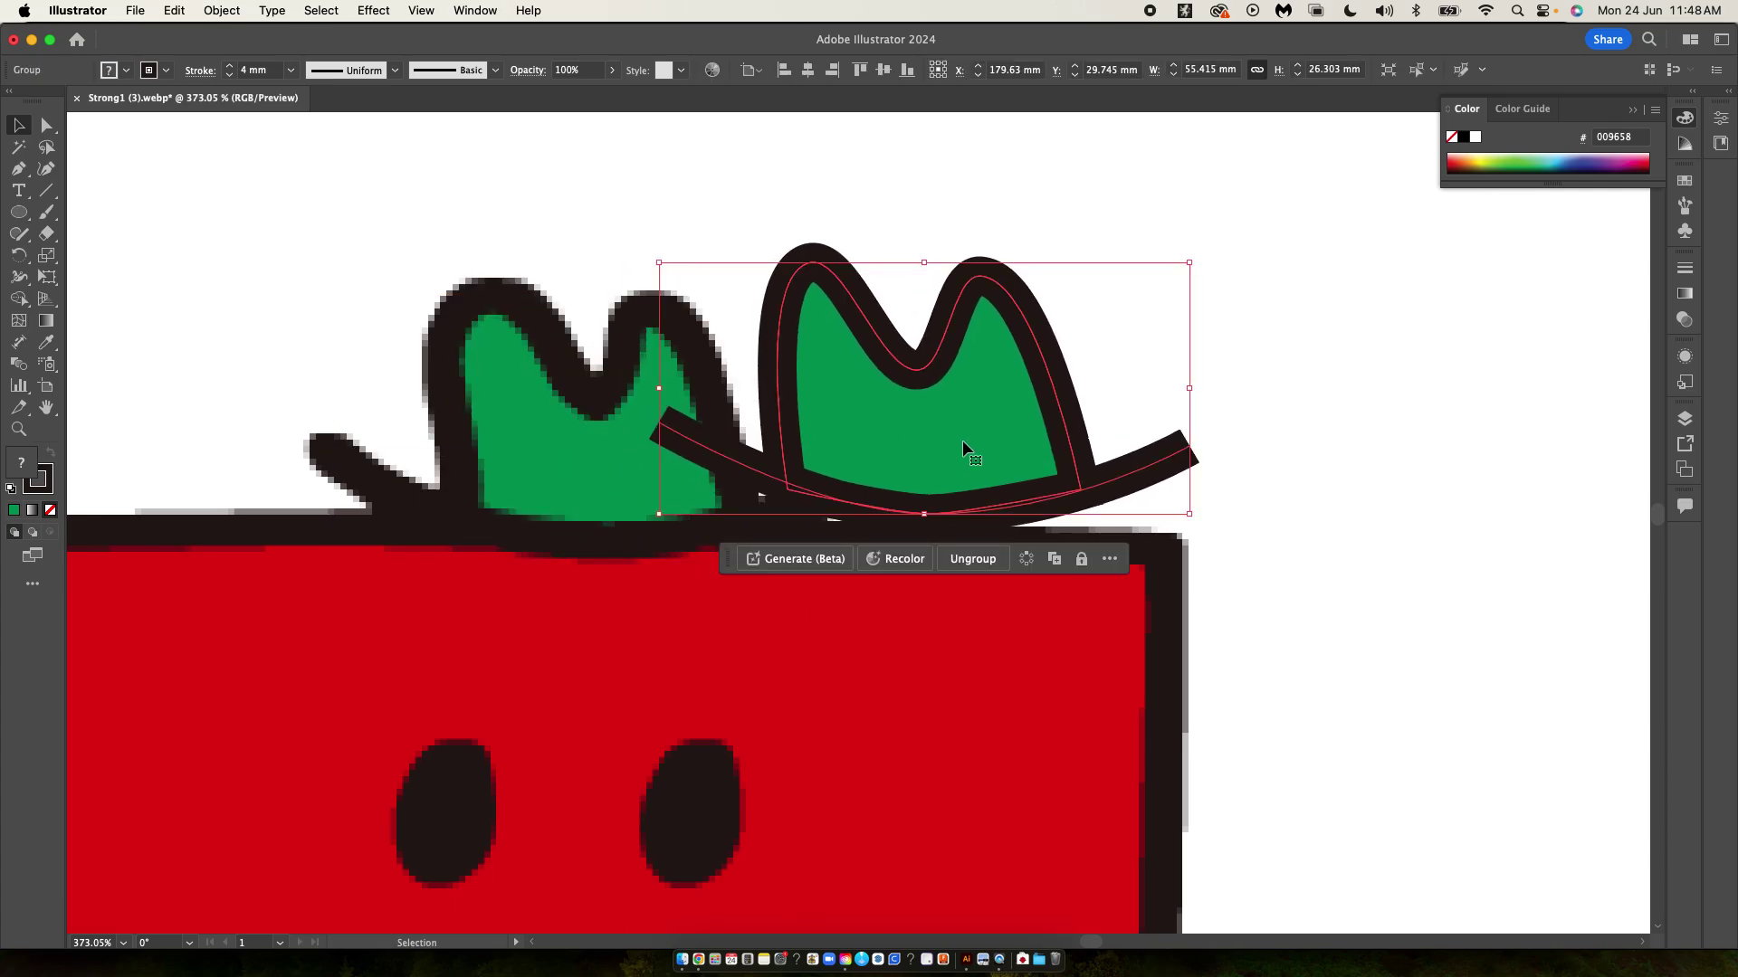
{"action": "scroll", "coordinate": [963, 439], "scroll_direction": "right", "scroll_amount": 3}
{"action": "scroll", "coordinate": [963, 440], "scroll_direction": "right", "scroll_amount": 2}
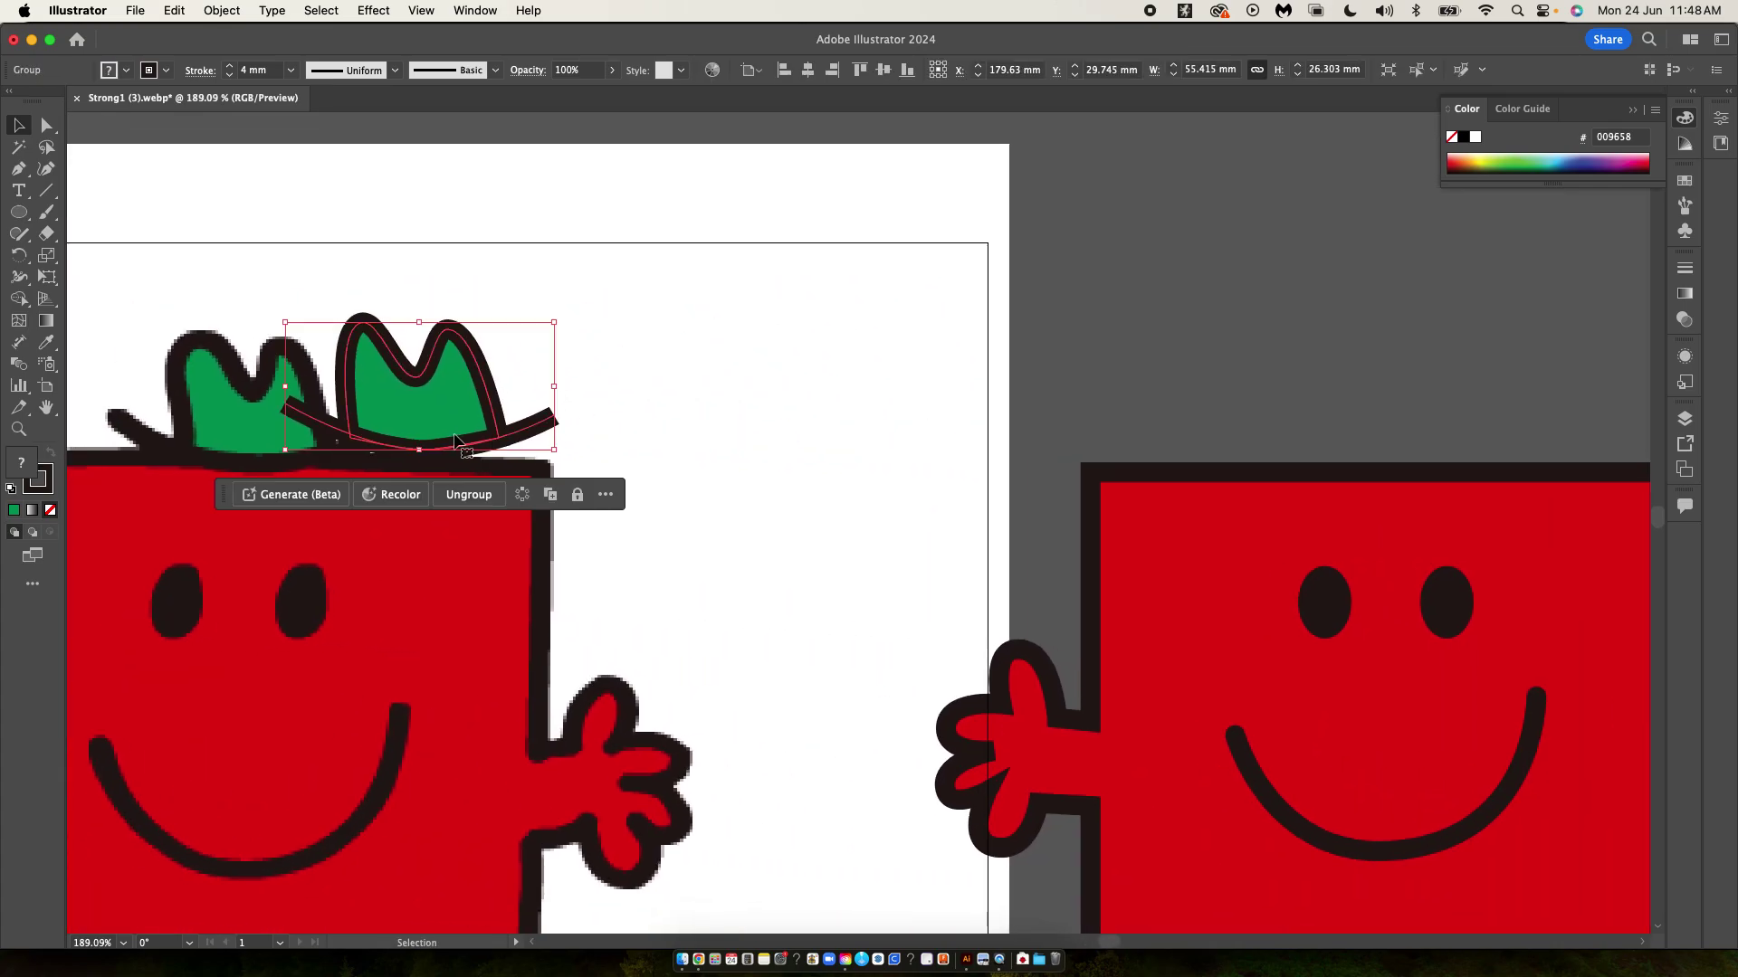
{"action": "left_click_drag", "start_coordinate": [456, 400], "coordinate": [1436, 425]}
{"action": "scroll", "coordinate": [1528, 376], "scroll_direction": "right", "scroll_amount": 5}
{"action": "left_click", "coordinate": [1290, 391]}
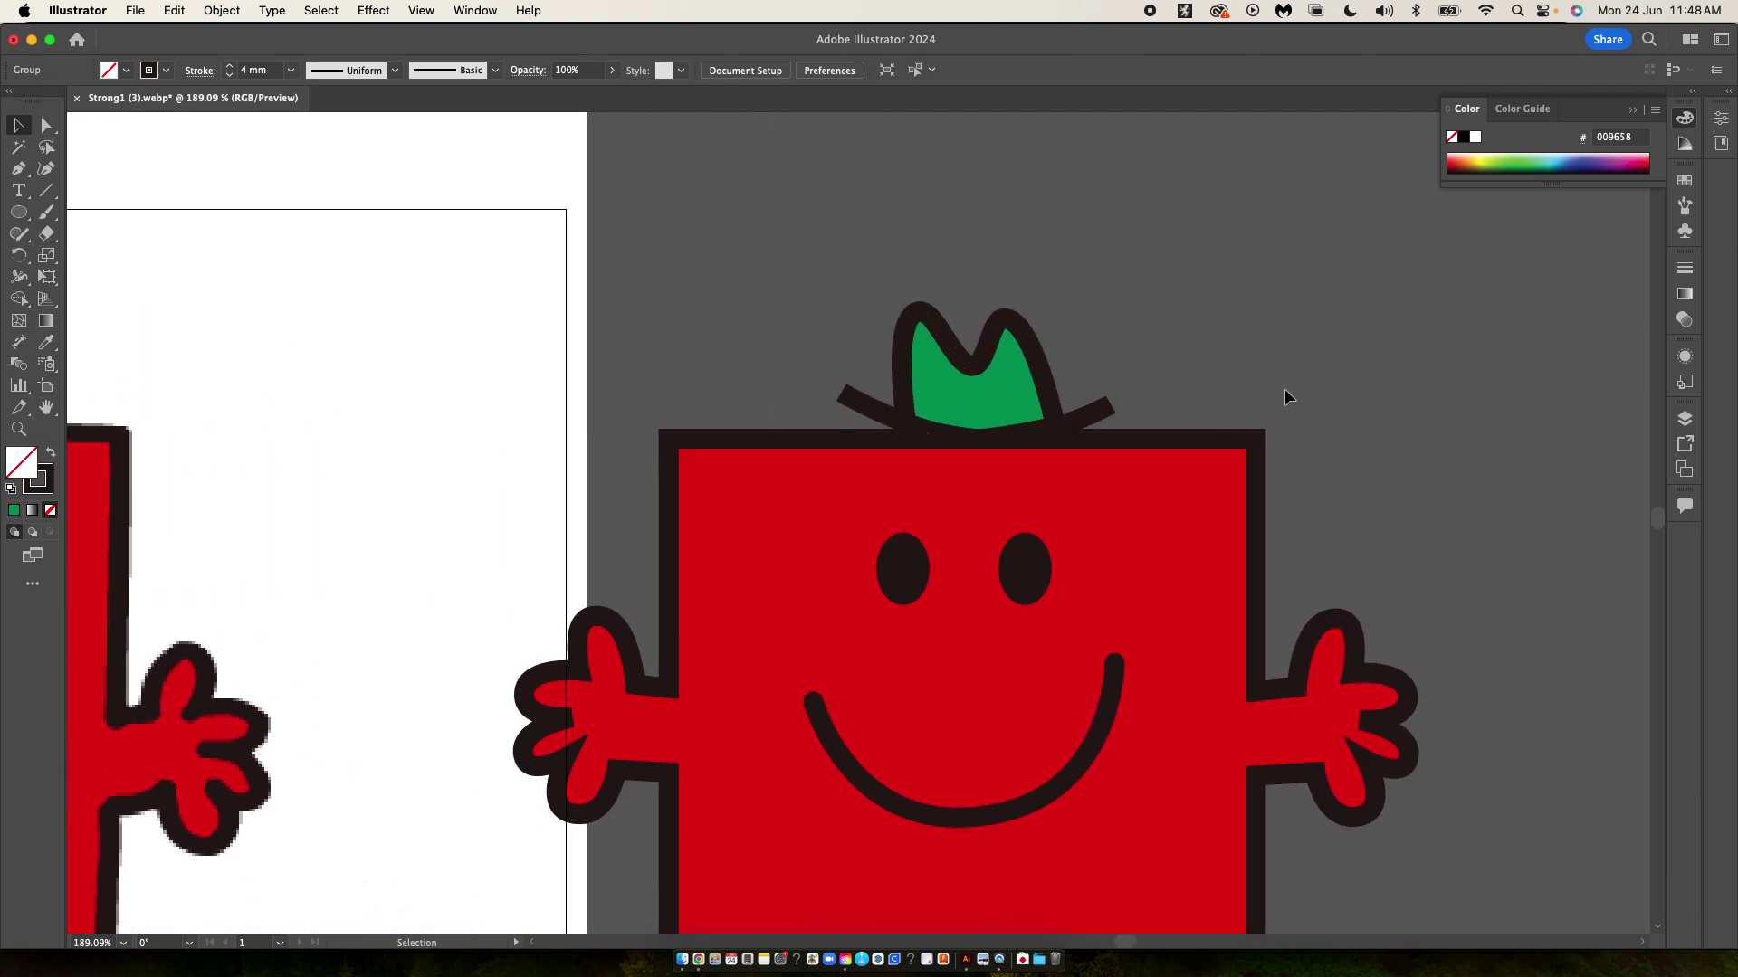
{"action": "left_click_drag", "start_coordinate": [1017, 398], "coordinate": [1004, 399]}
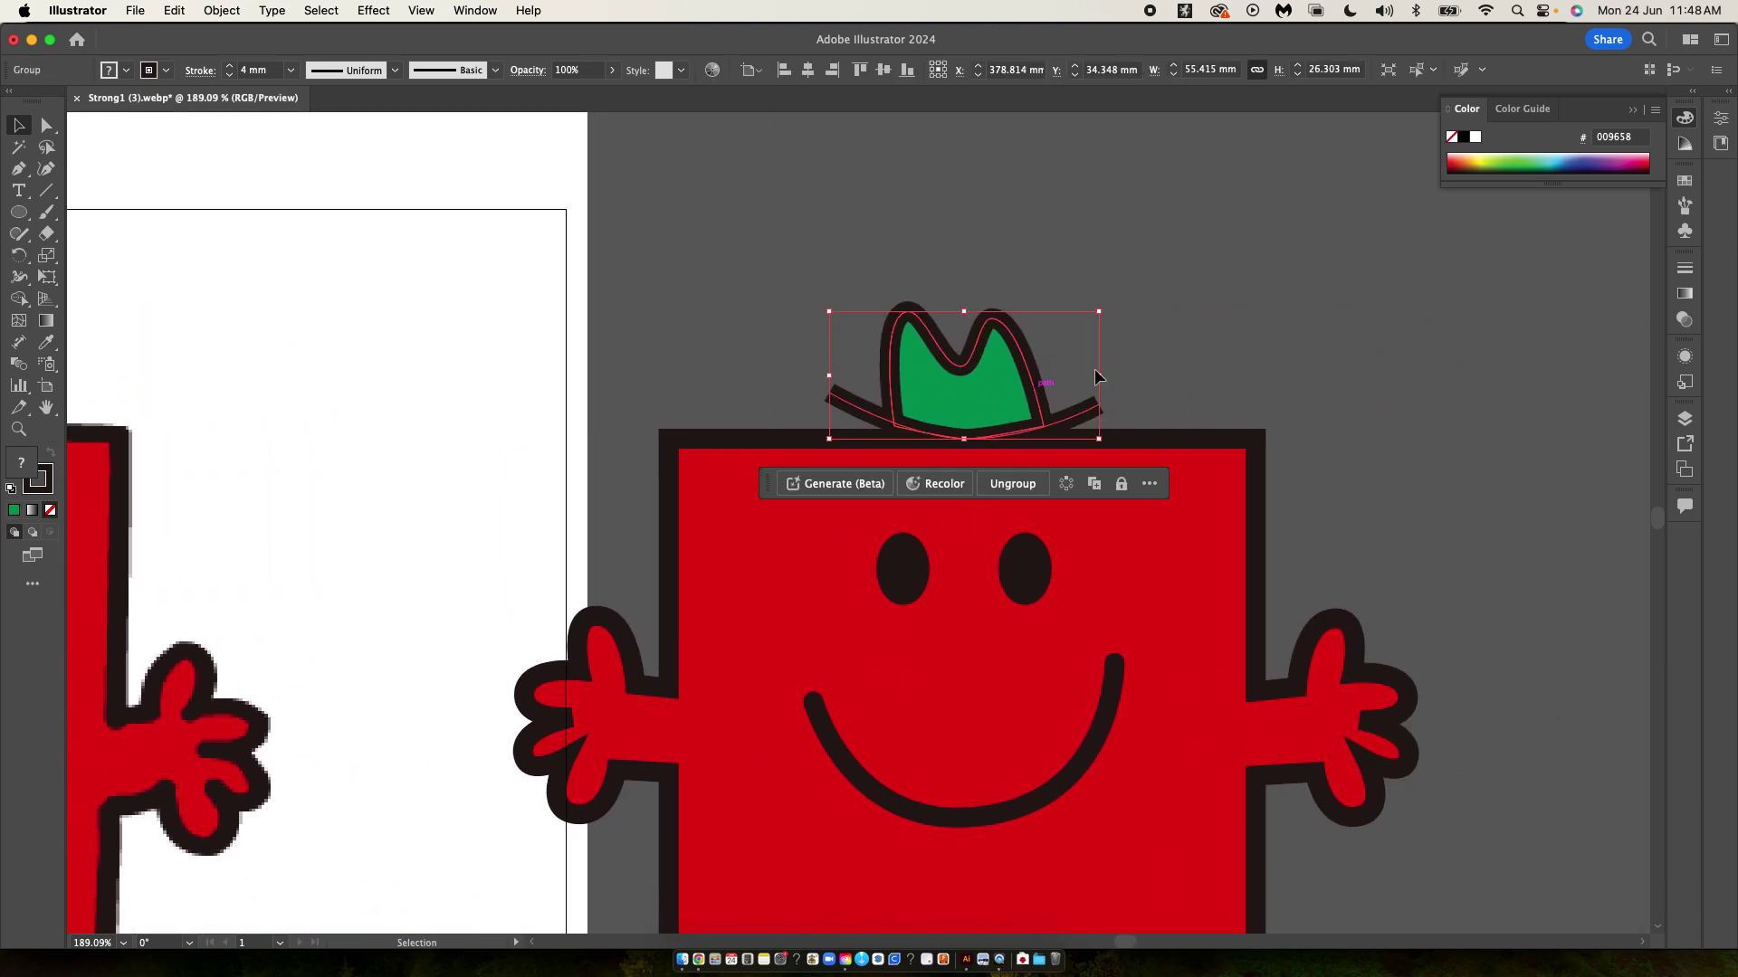
- Set the hat outline's Stroke Cap to Round
{"action": "left_click", "coordinate": [1684, 269]}
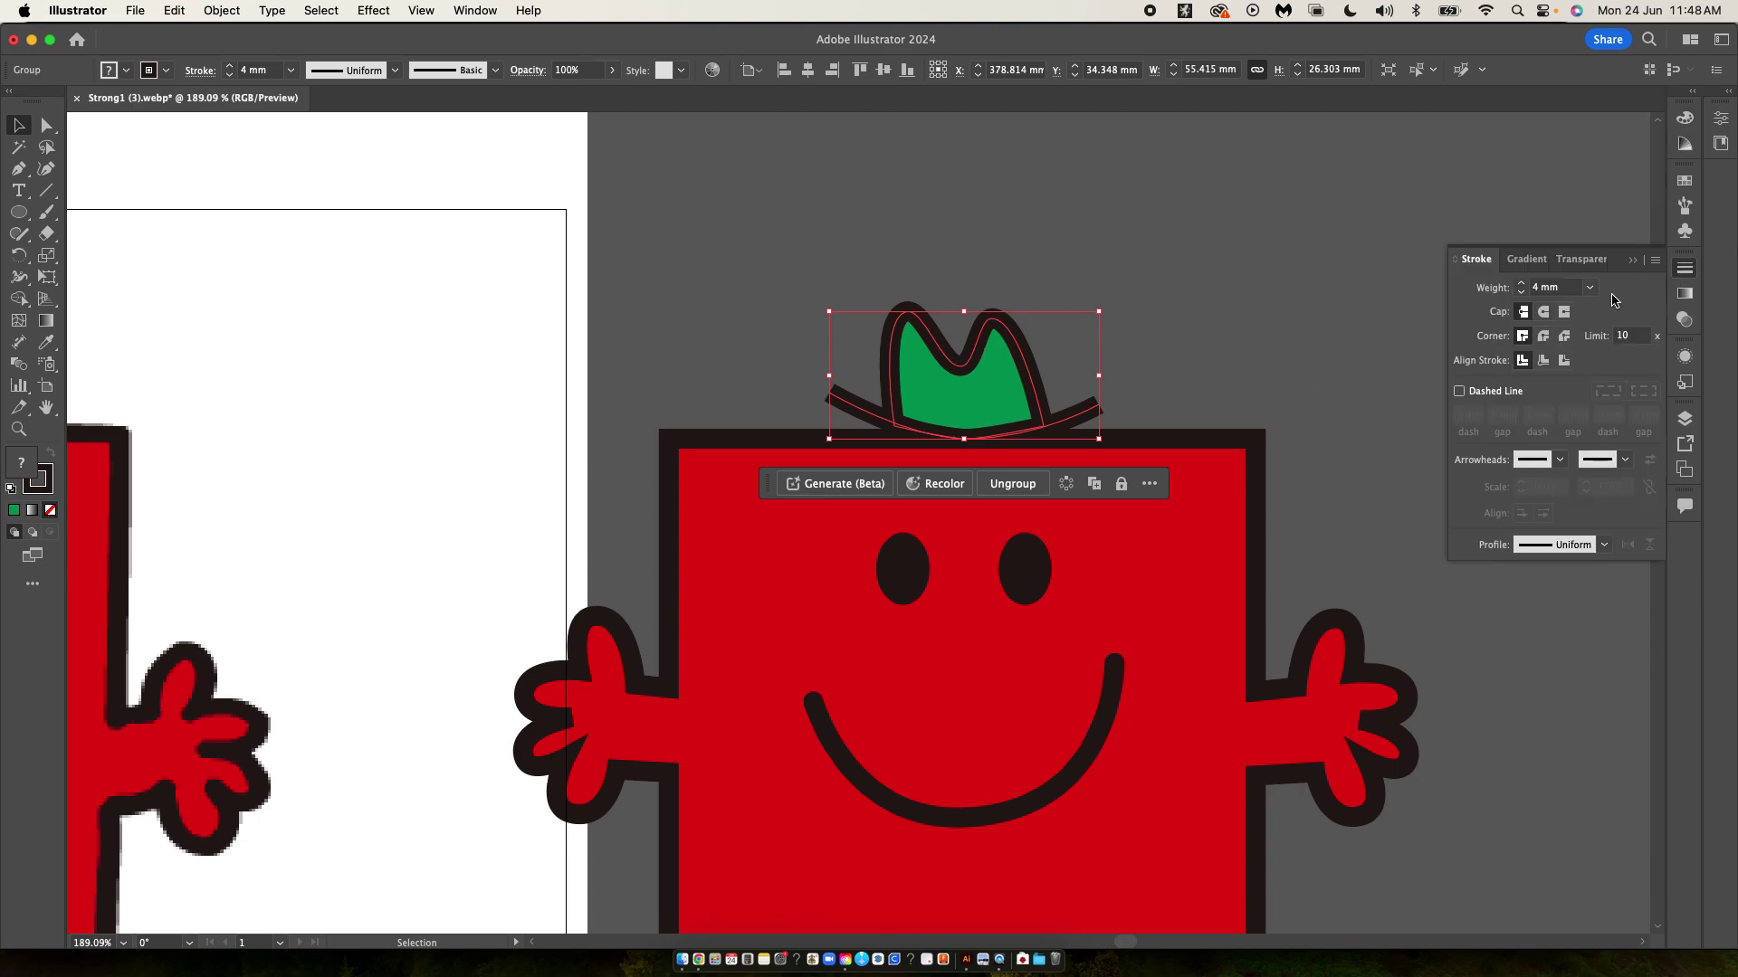
{"action": "left_click", "coordinate": [1543, 312]}
{"action": "left_click", "coordinate": [1321, 365]}
{"action": "scroll", "coordinate": [1321, 366], "scroll_direction": "down", "scroll_amount": 5}
{"action": "scroll", "coordinate": [1322, 366], "scroll_direction": "down", "scroll_amount": 2}
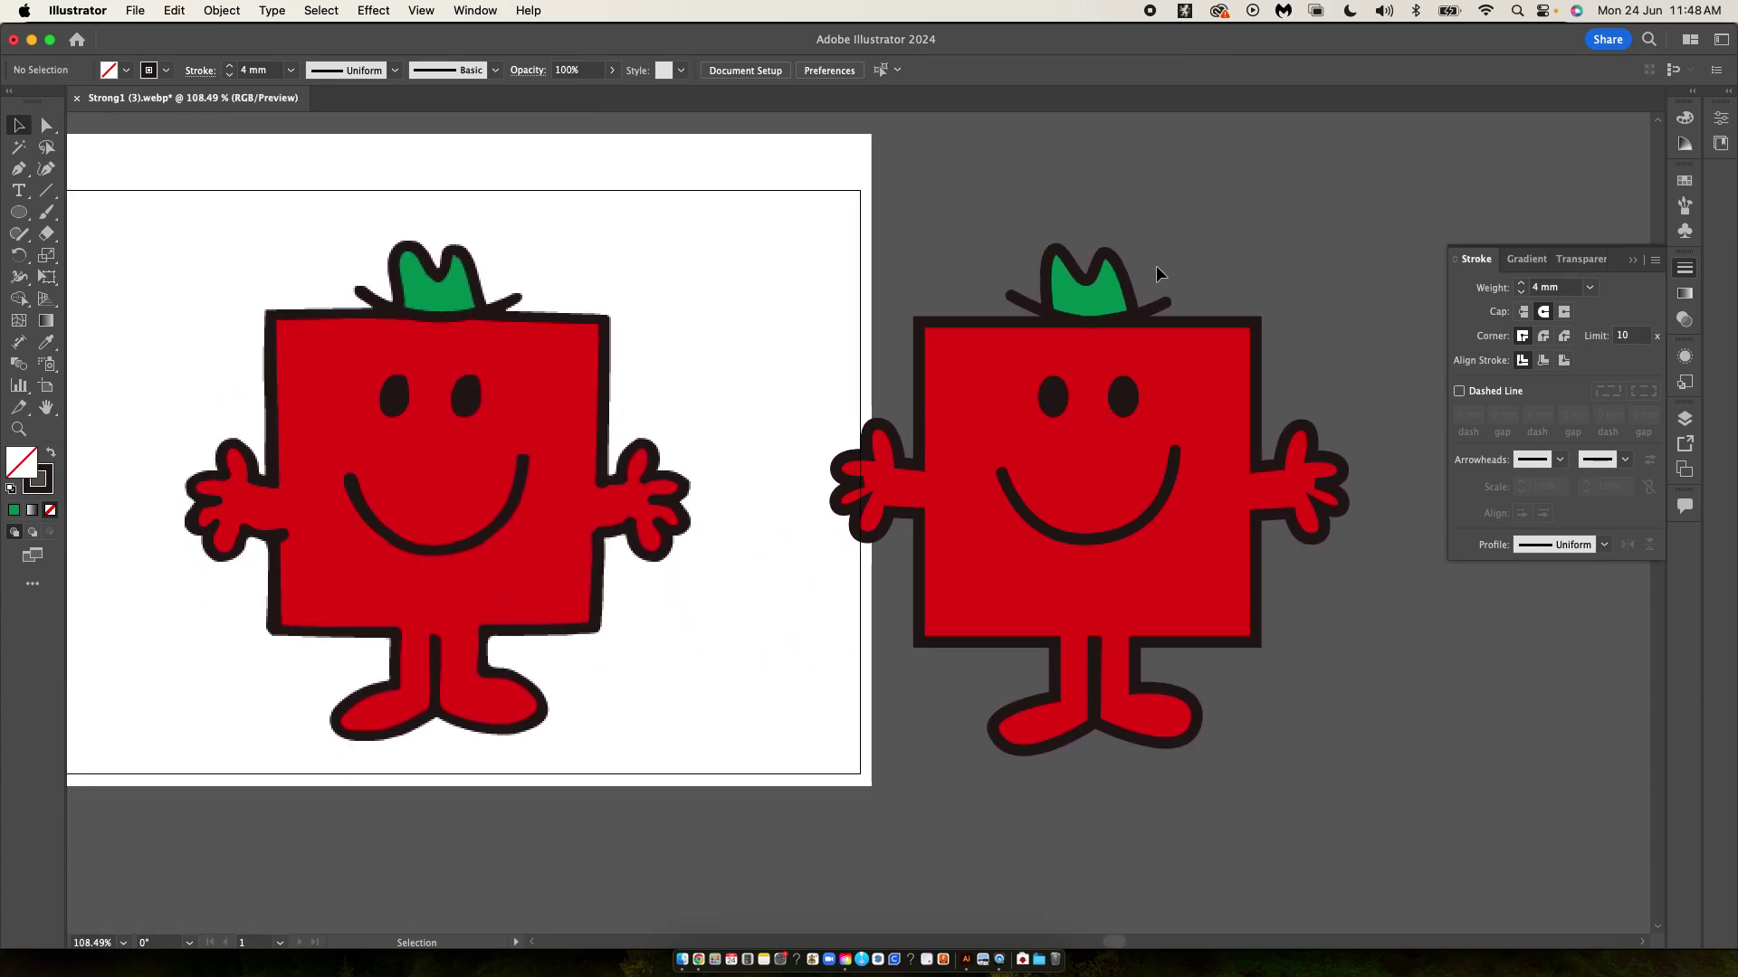
- Fine-tune the hat group's position on the figure's head
{"action": "left_click_drag", "start_coordinate": [1077, 272], "coordinate": [1071, 282]}
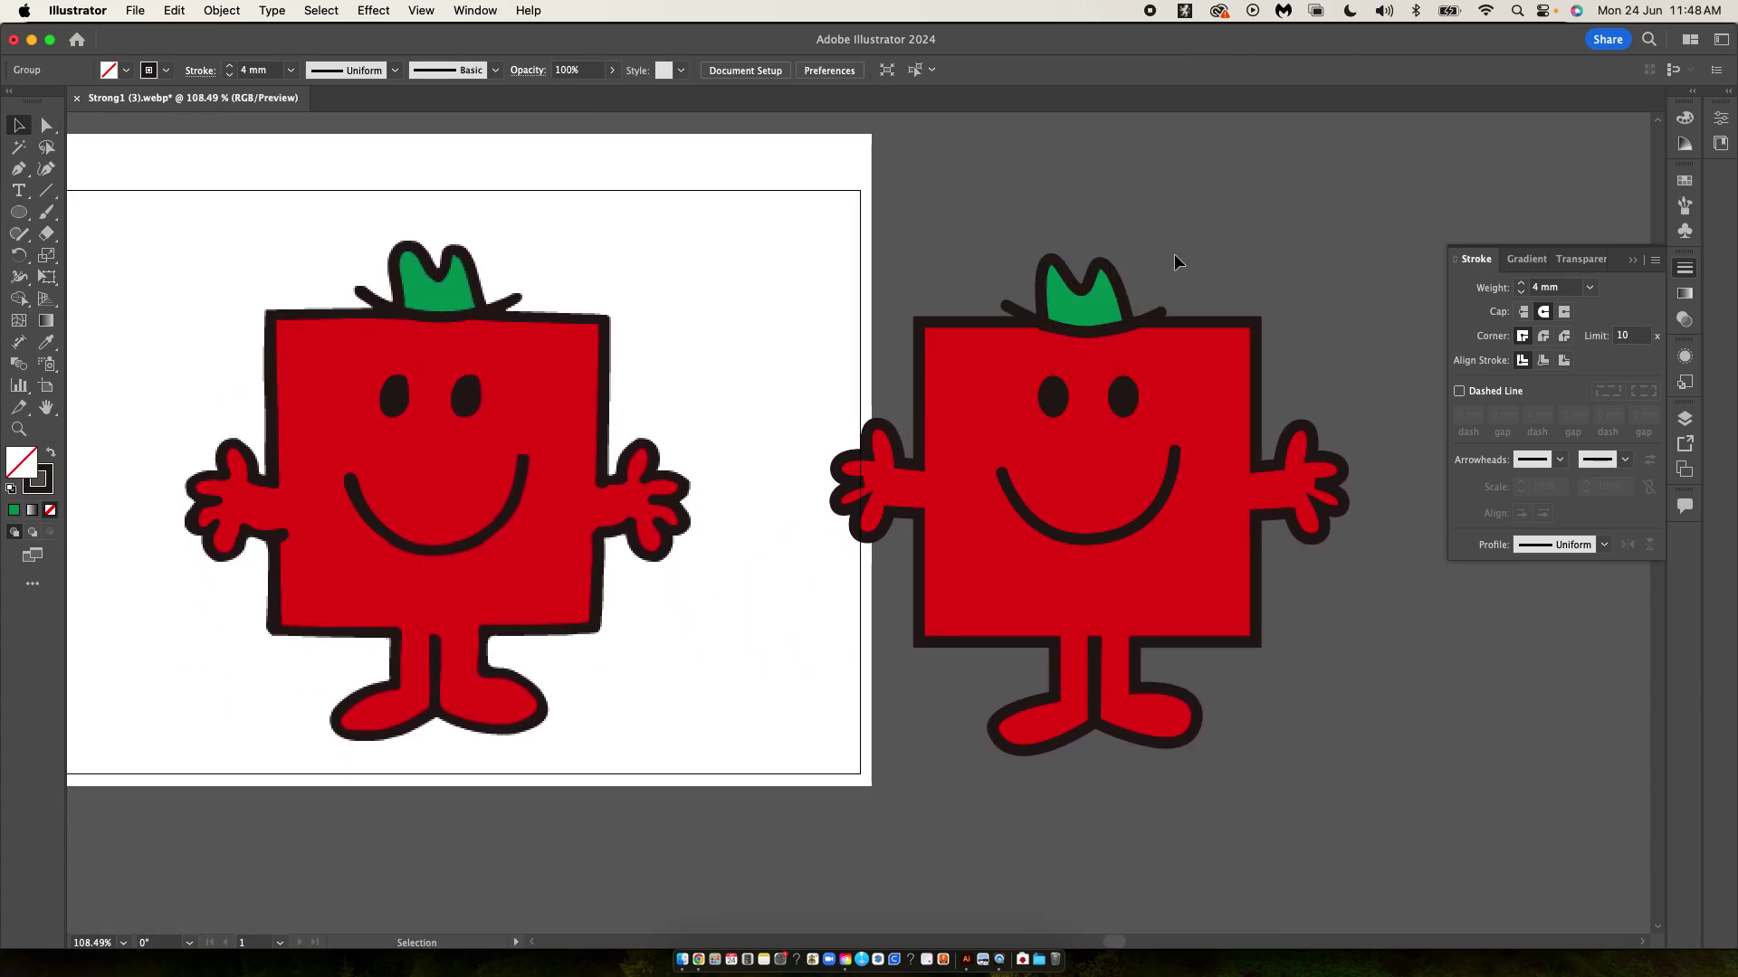
{"action": "left_click", "coordinate": [1121, 296]}
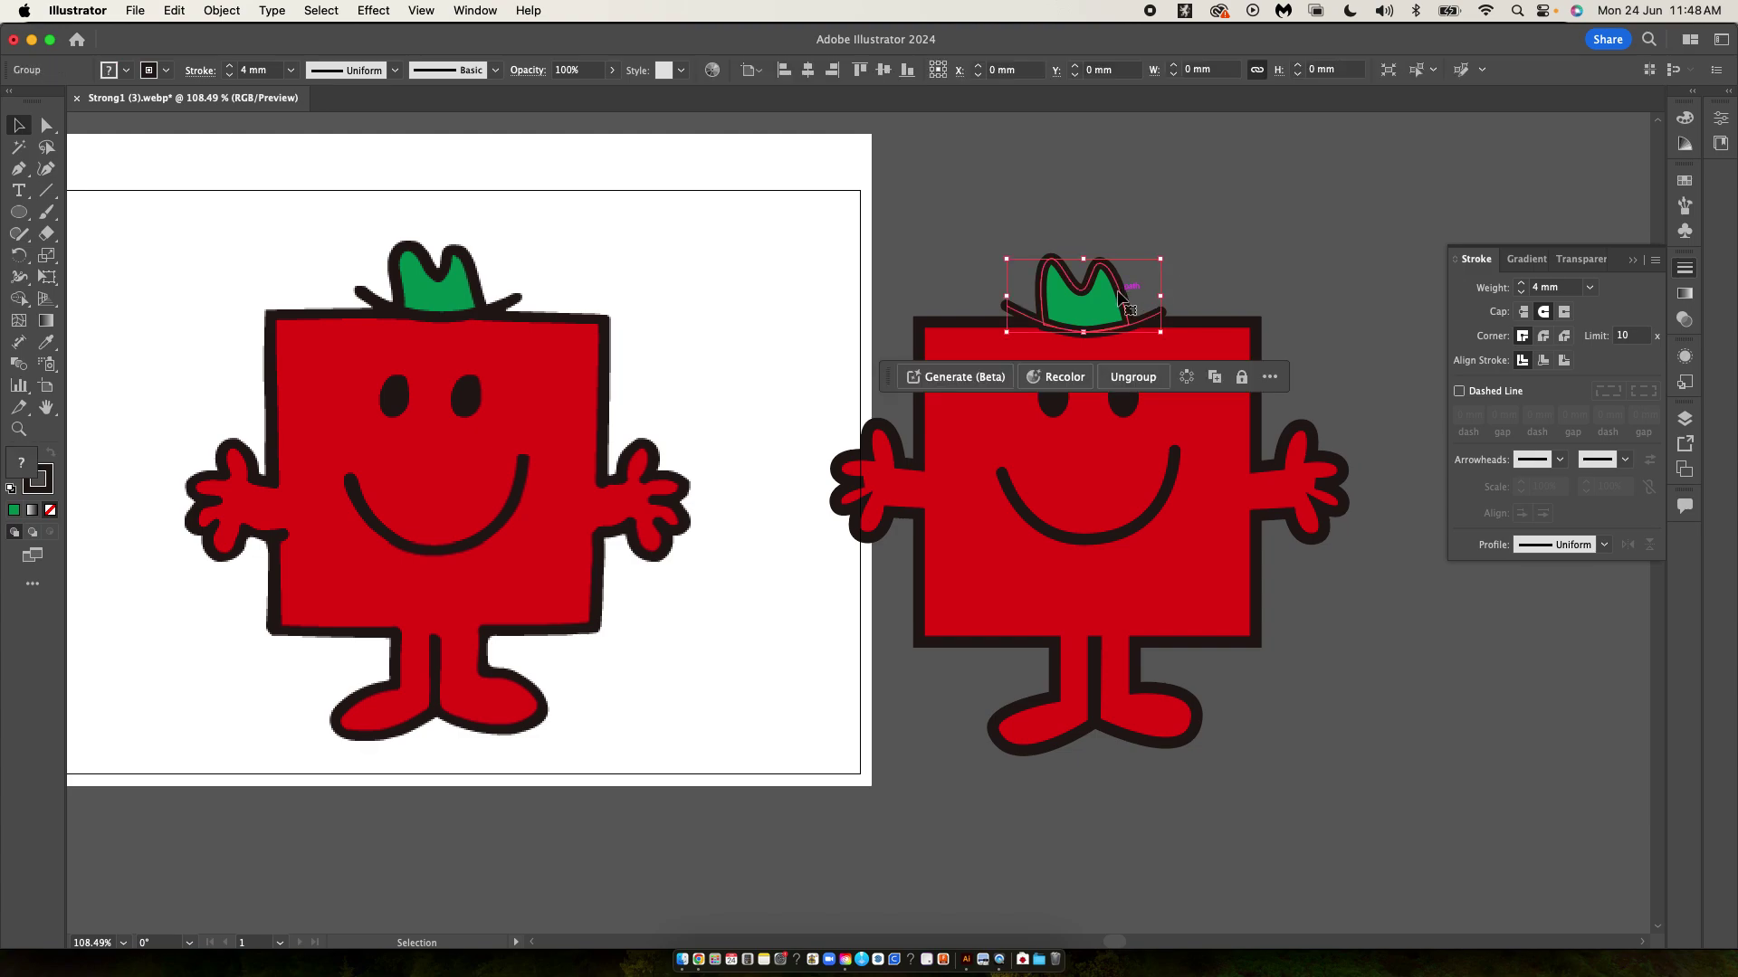
{"action": "left_click", "coordinate": [1196, 250]}
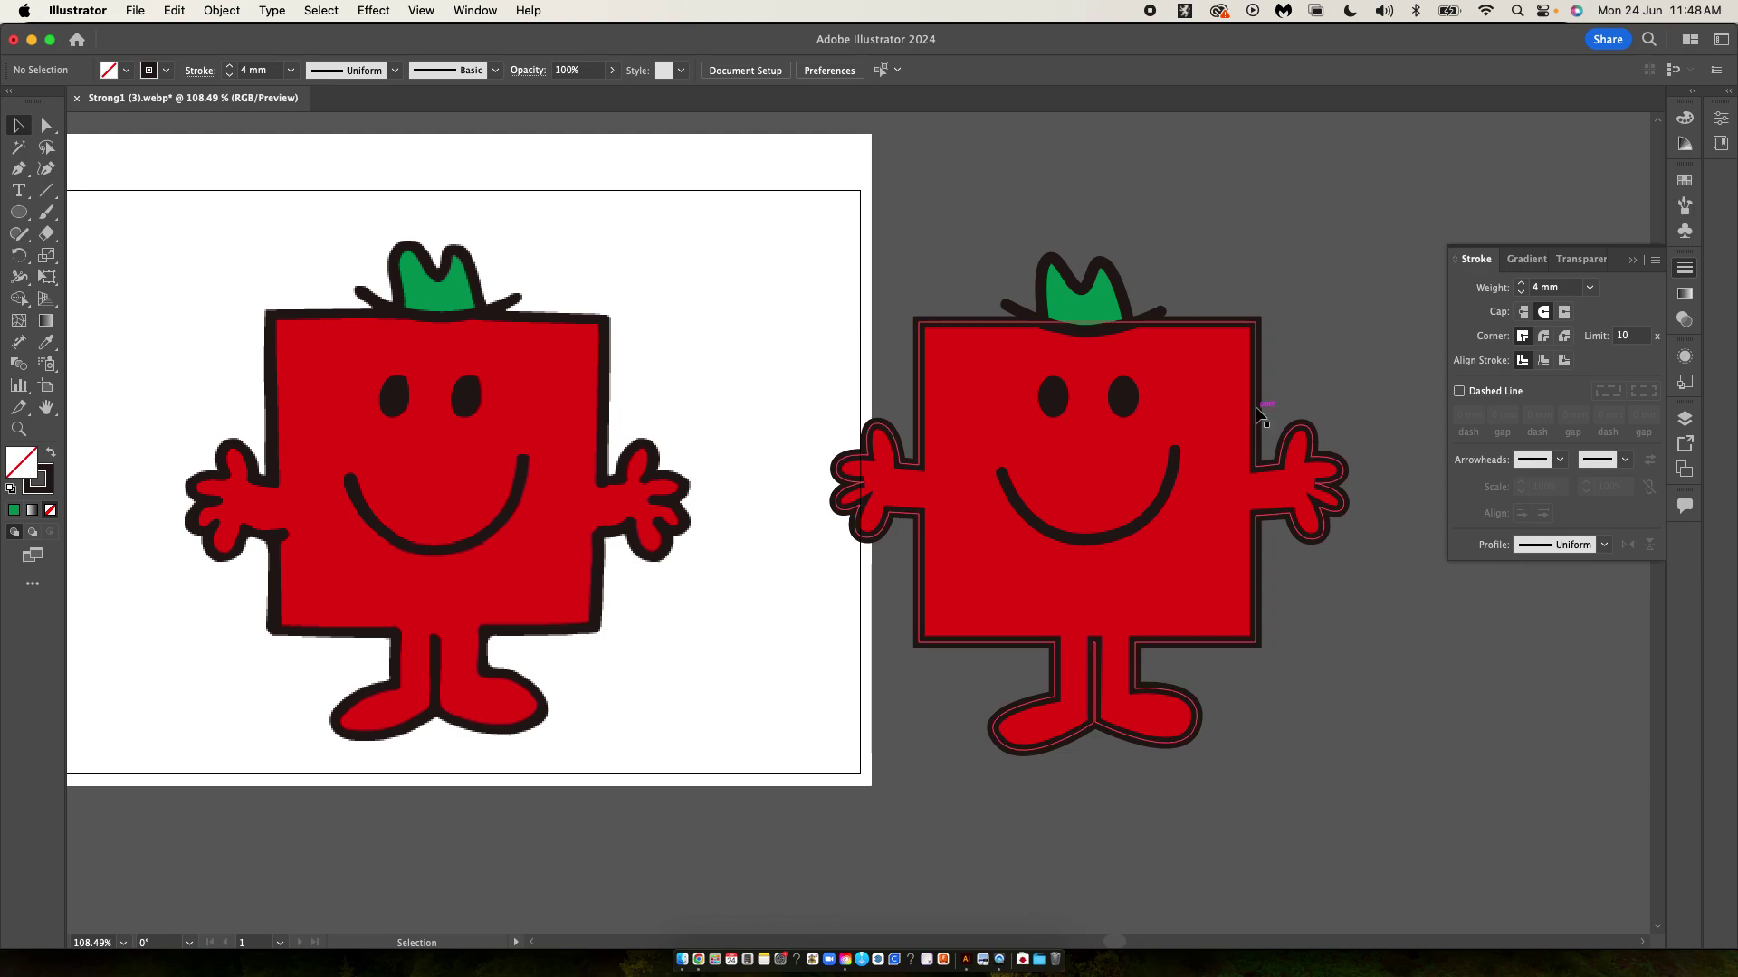
- Apply Round Join to the body outline's stroke corners
{"action": "left_click", "coordinate": [1312, 496]}
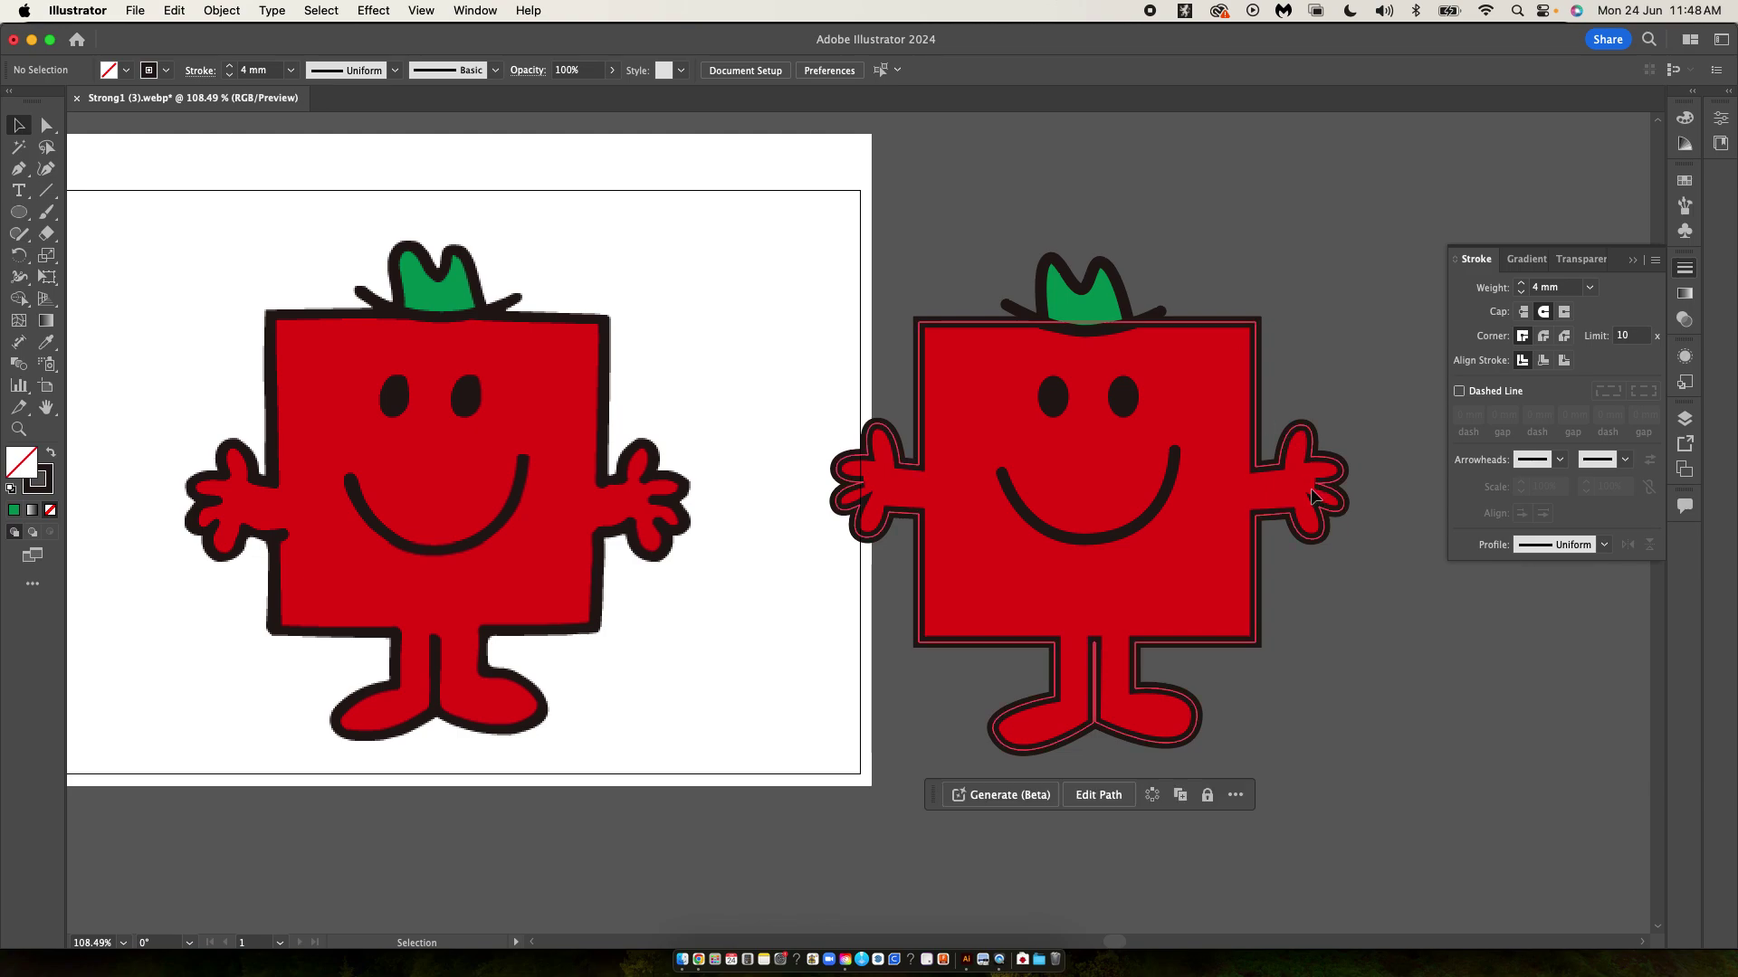
{"action": "left_click", "coordinate": [1544, 336]}
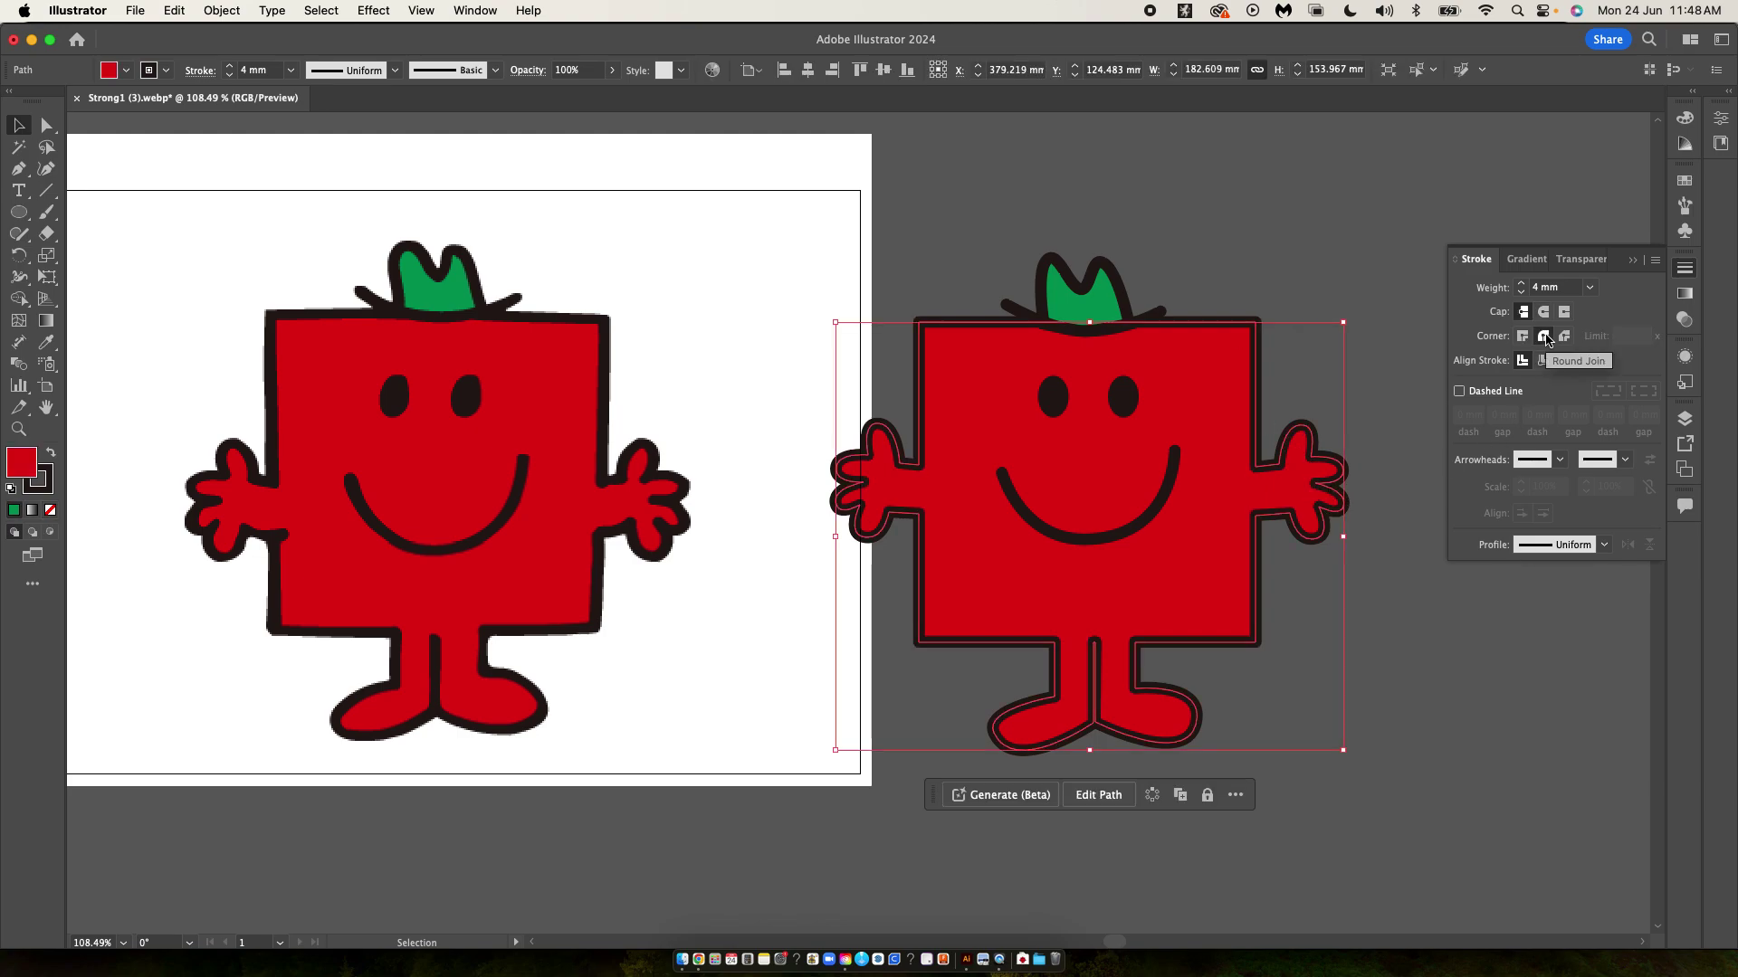
{"action": "left_click", "coordinate": [1370, 465]}
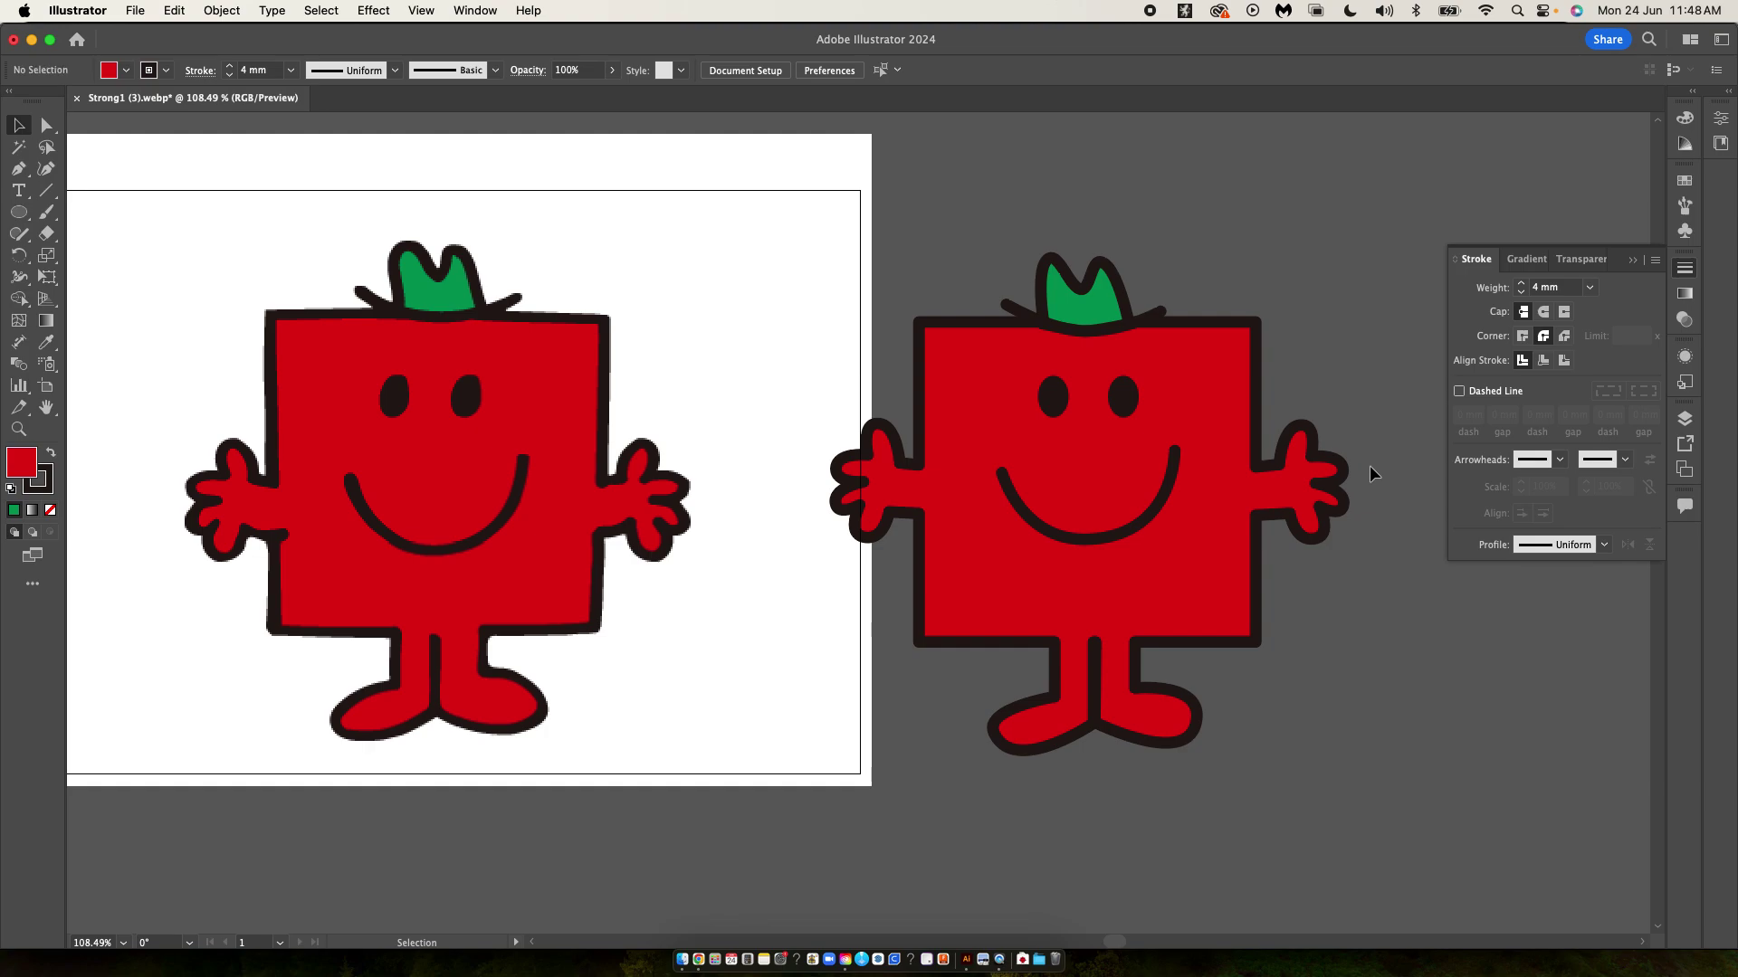